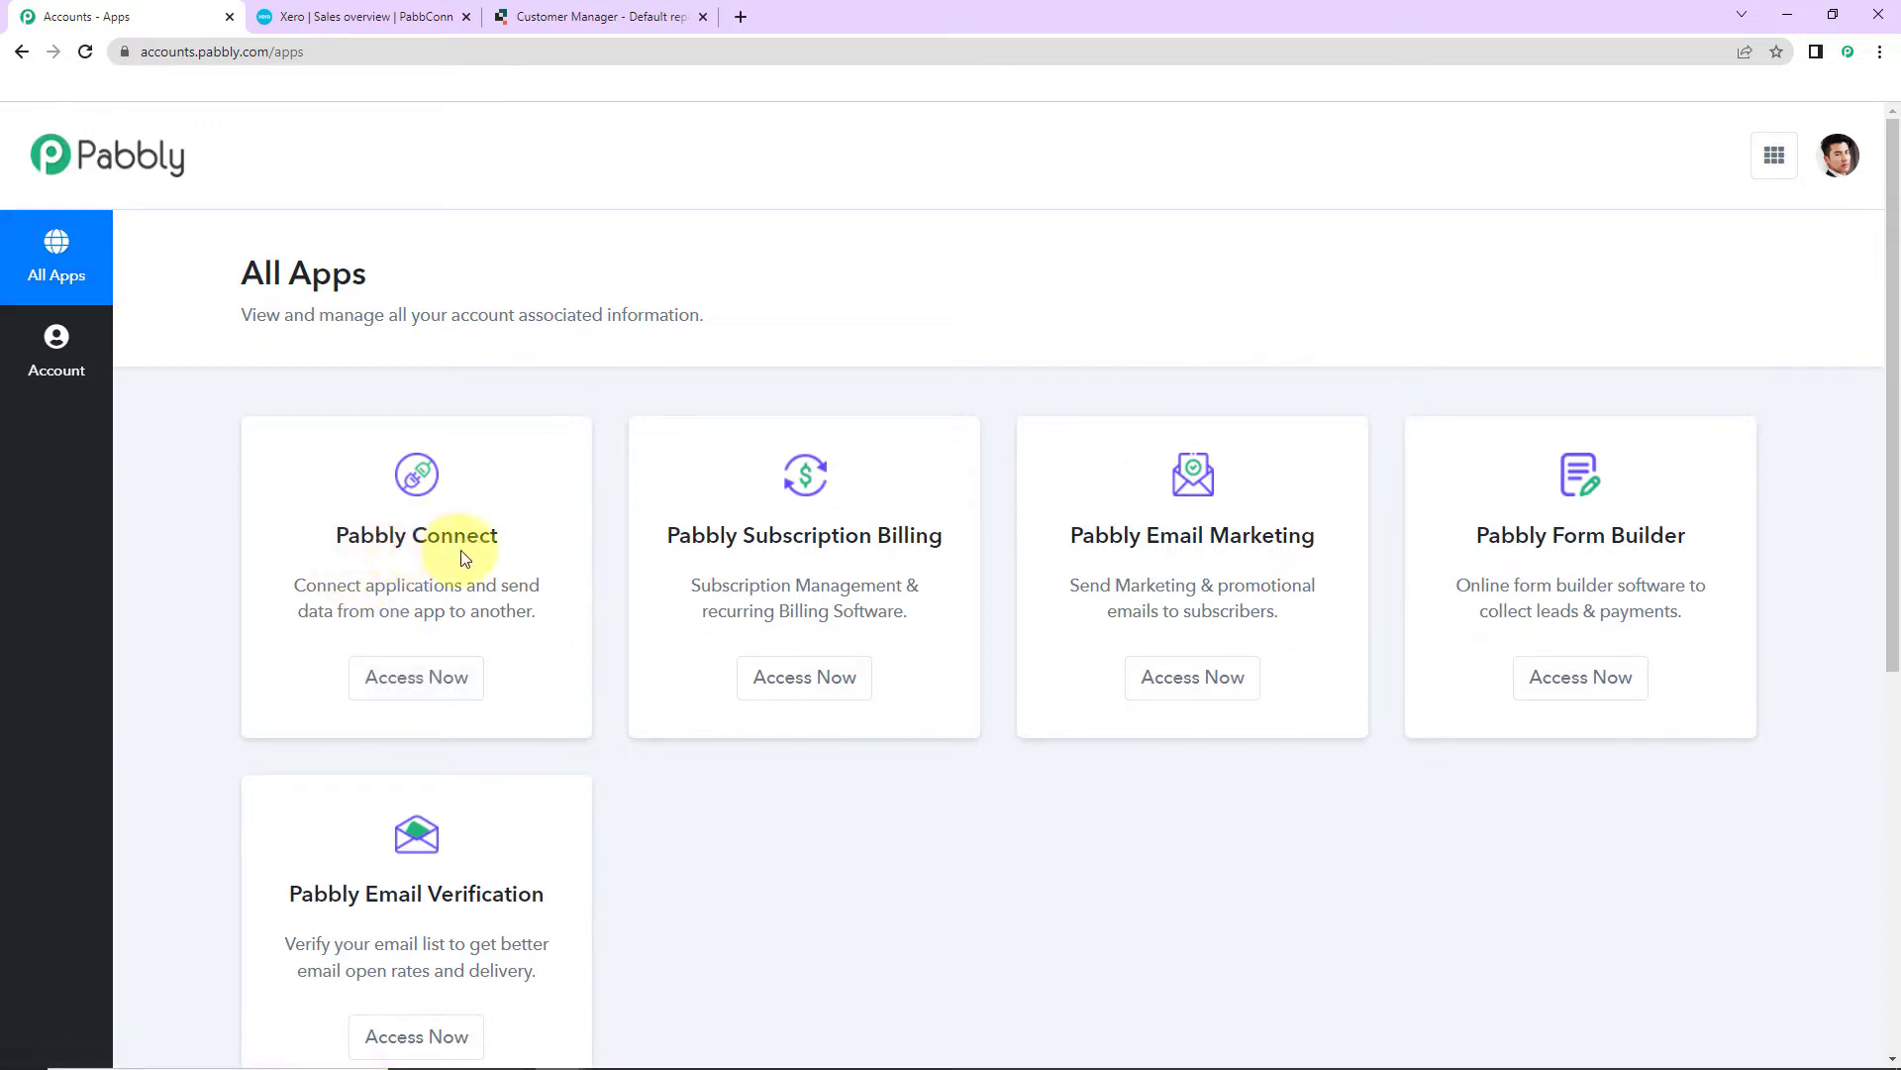
# Step: Open Pabbly Connect and create a workflow named 'Create Xero Sales Invoices from New Quickbase Table Entries'
pyautogui.click(406, 679)
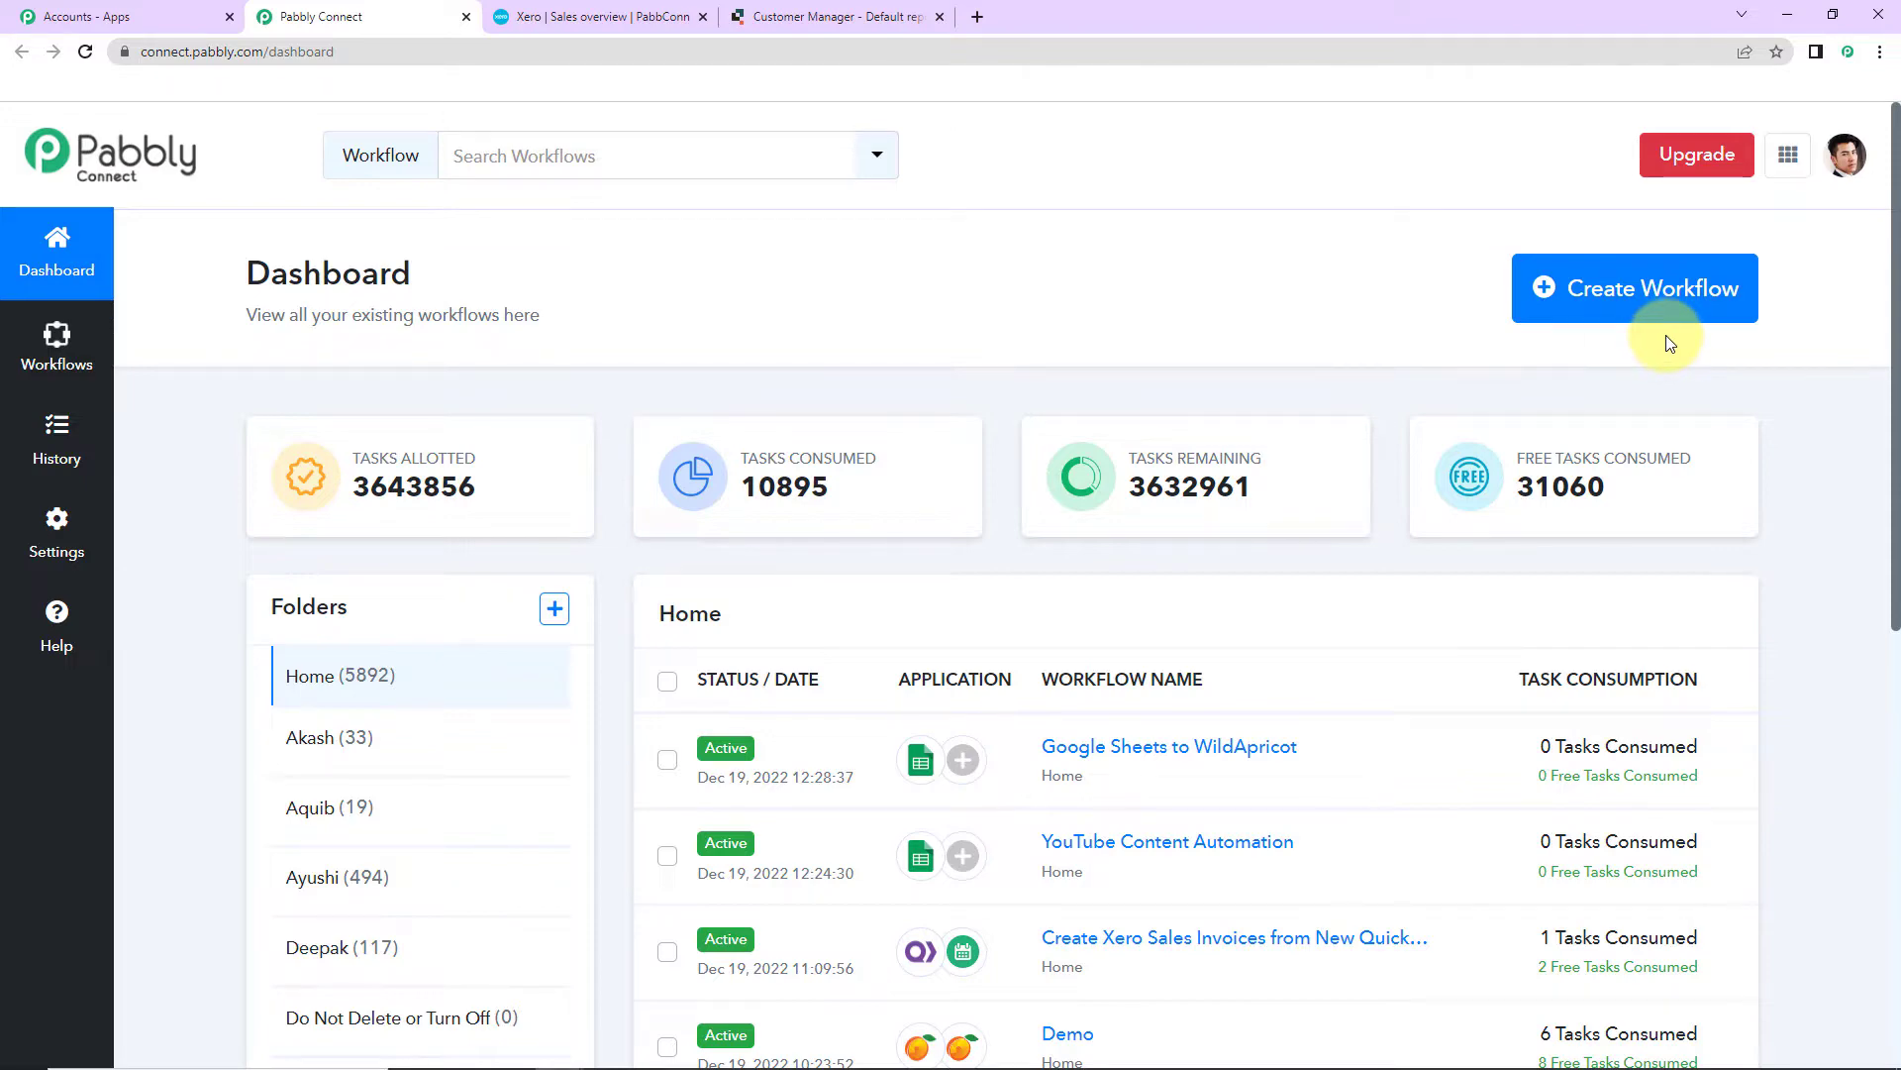
pyautogui.click(1648, 296)
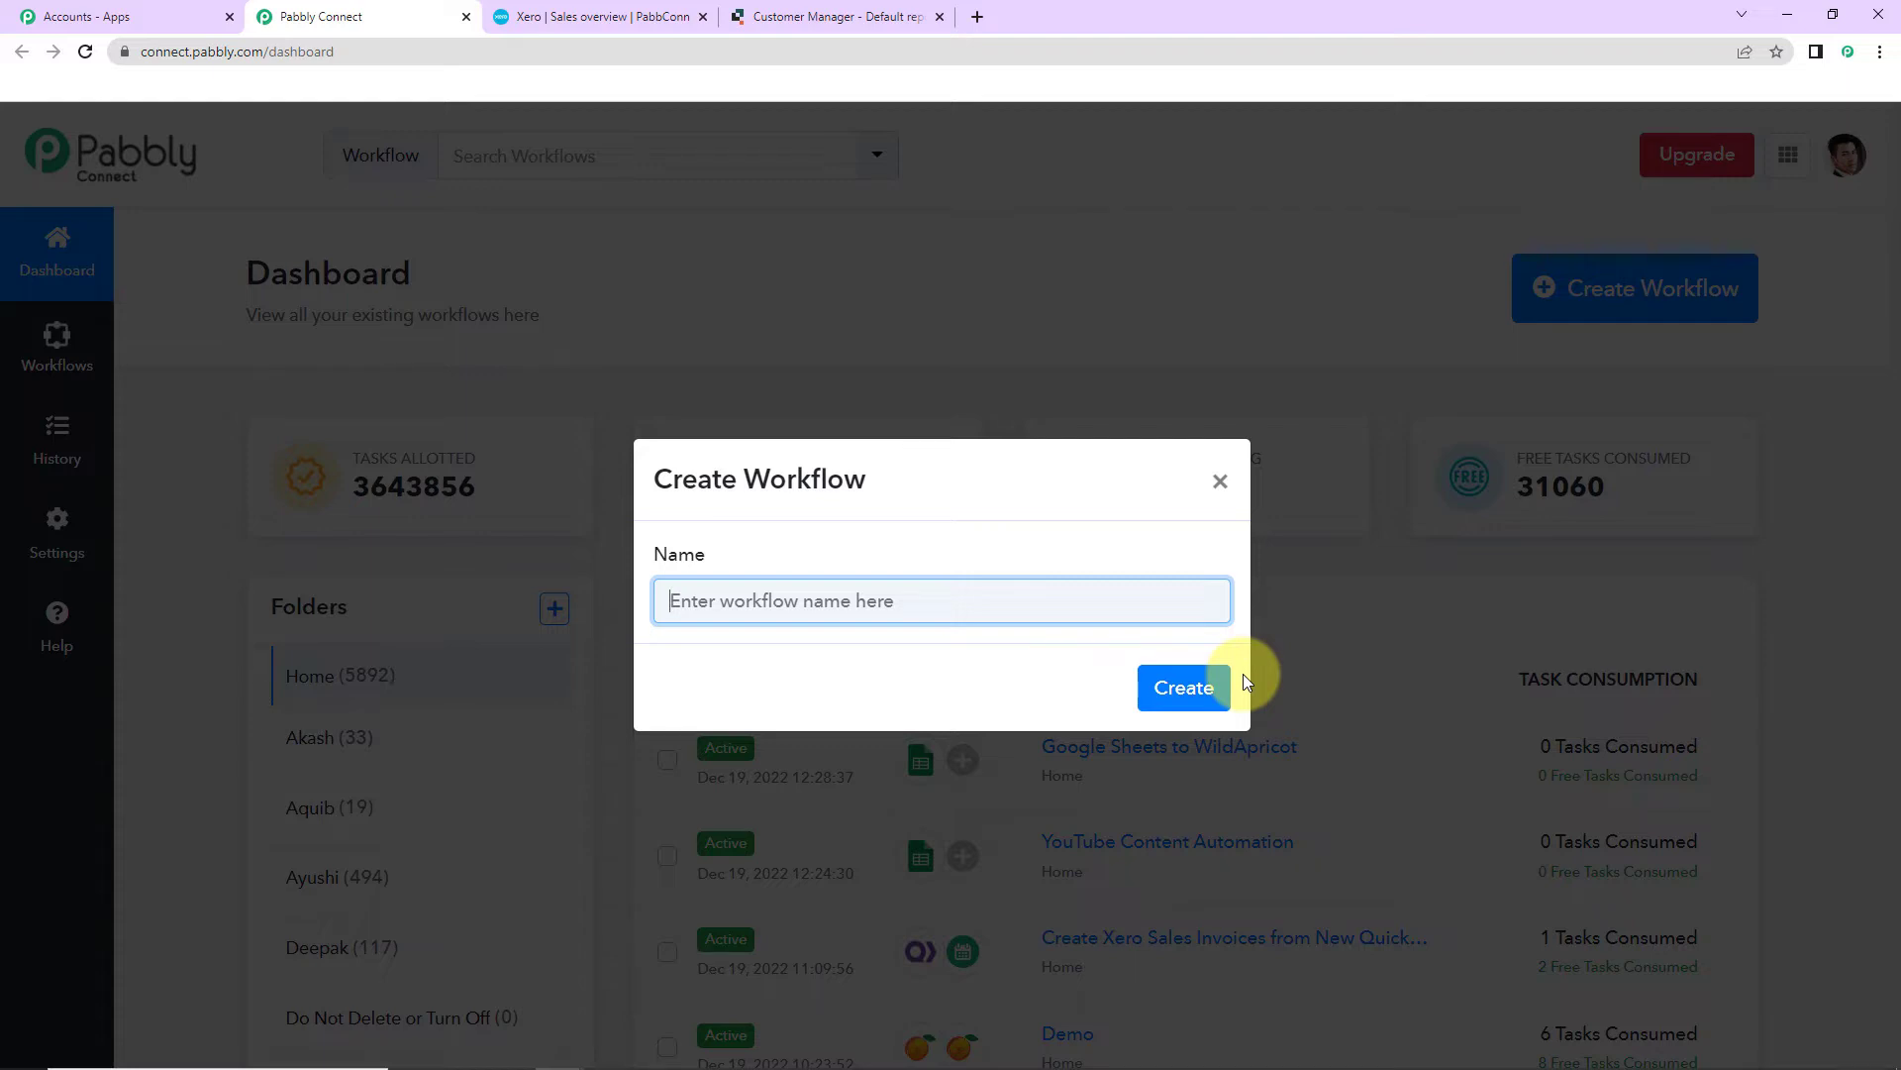
pyautogui.write('Create Xero Sales Invoices from New Quickbase Table Entries')
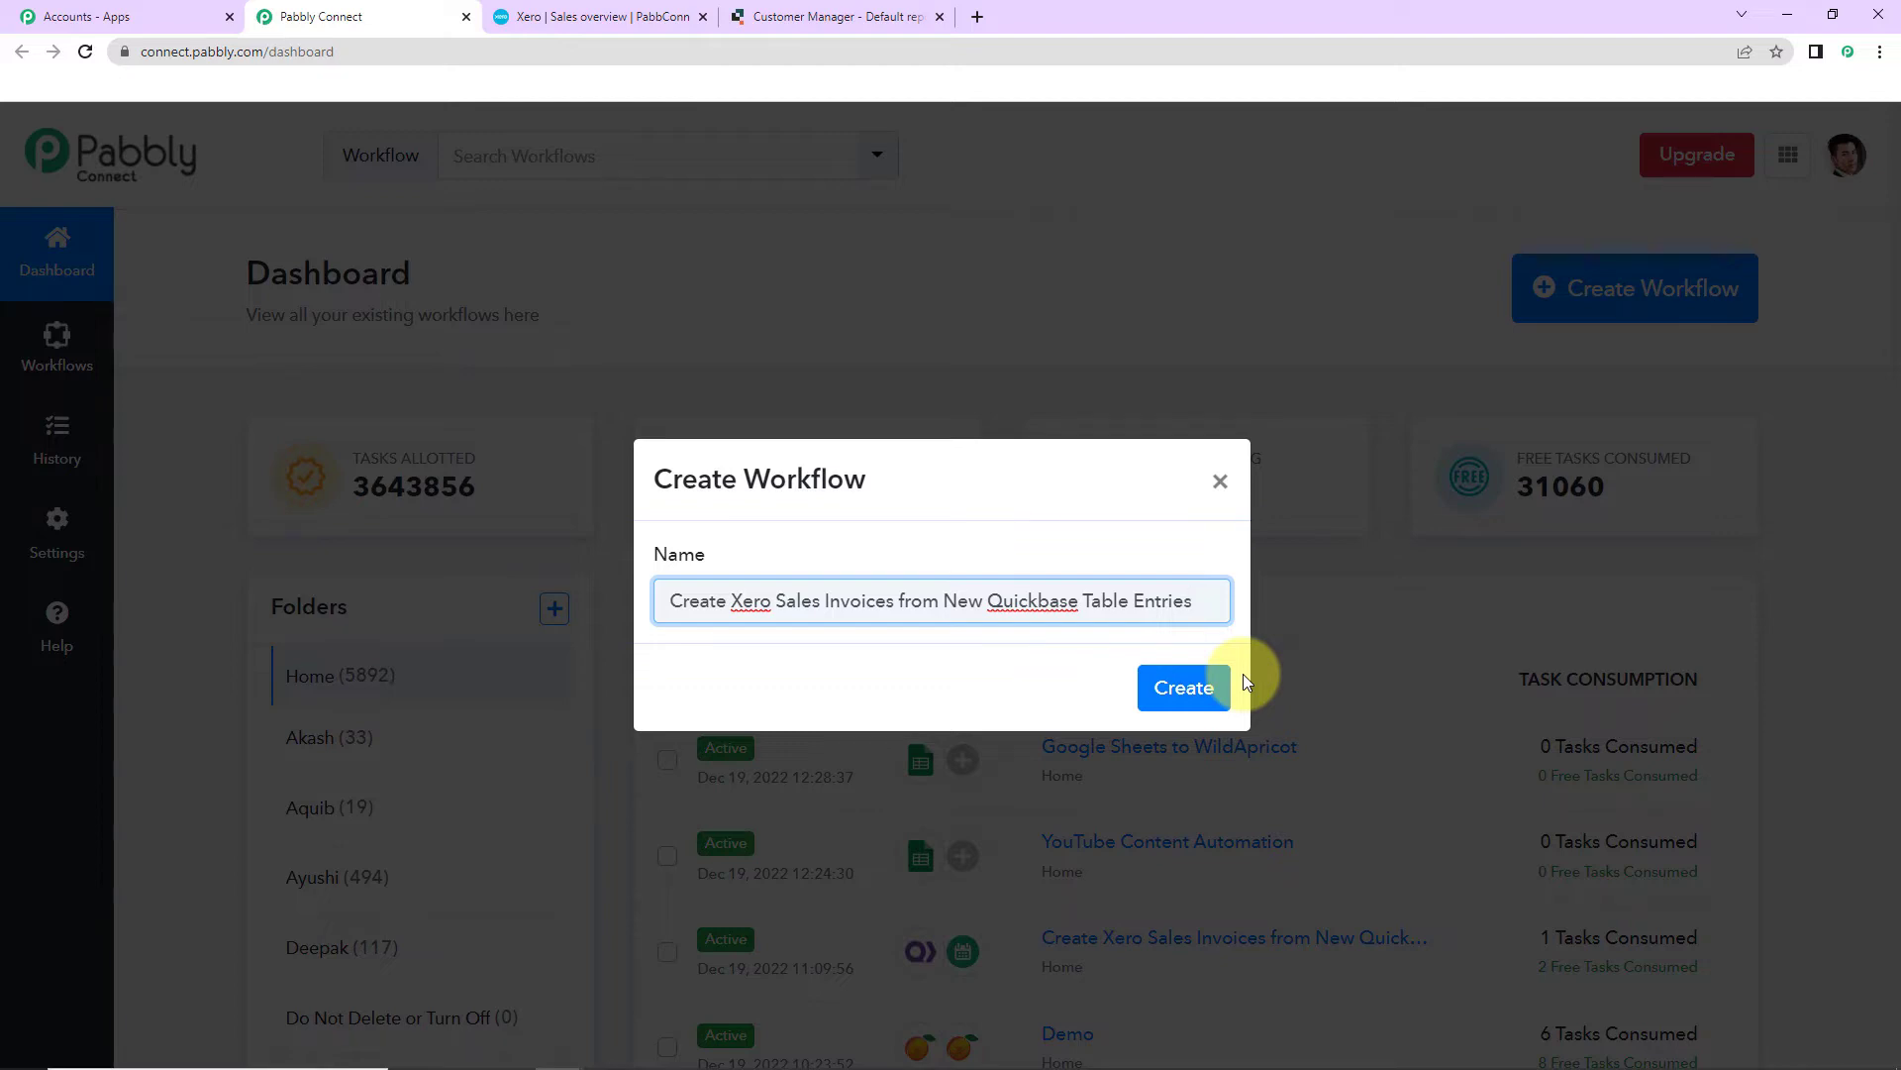
pyautogui.click(1187, 701)
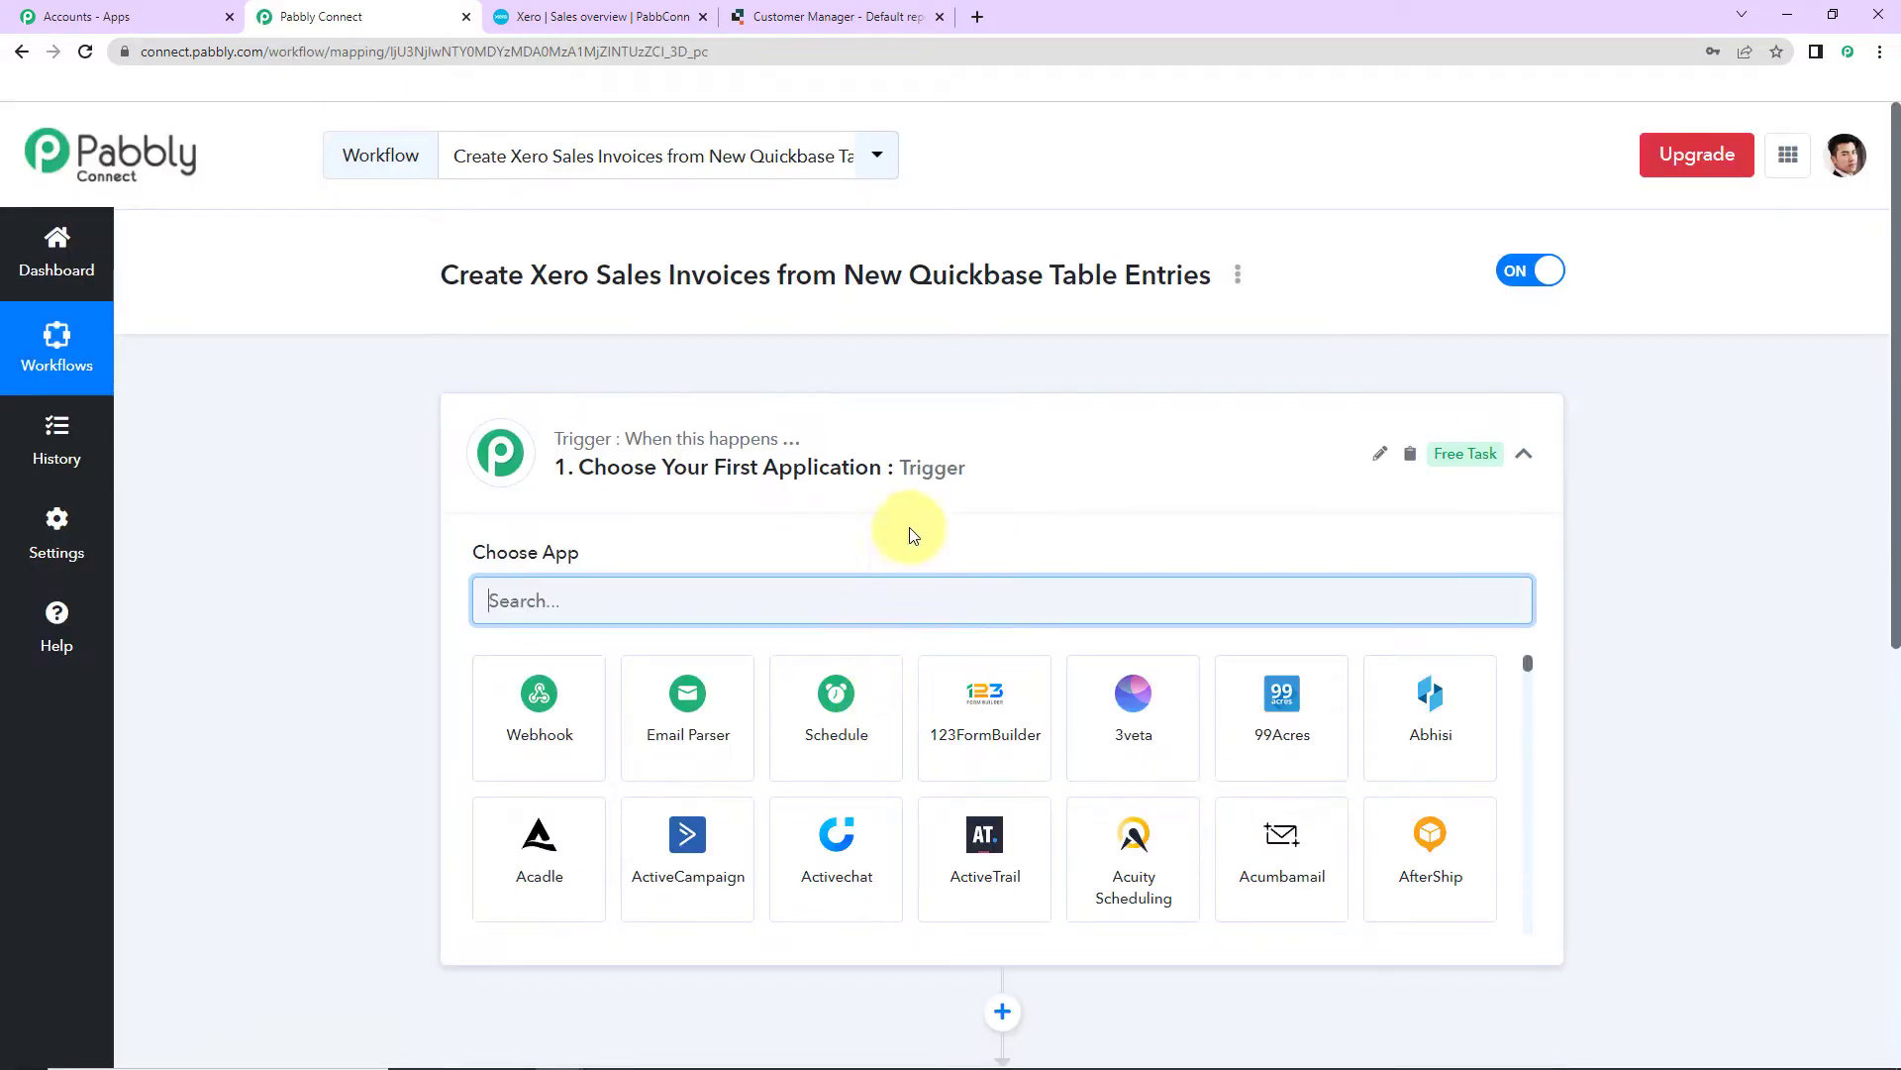
# Step: Choose Quickbase as the trigger app with the Configure New Table Webhooks event
pyautogui.scroll(-5, 912, 658)
pyautogui.scroll(-2, 1708, 789)
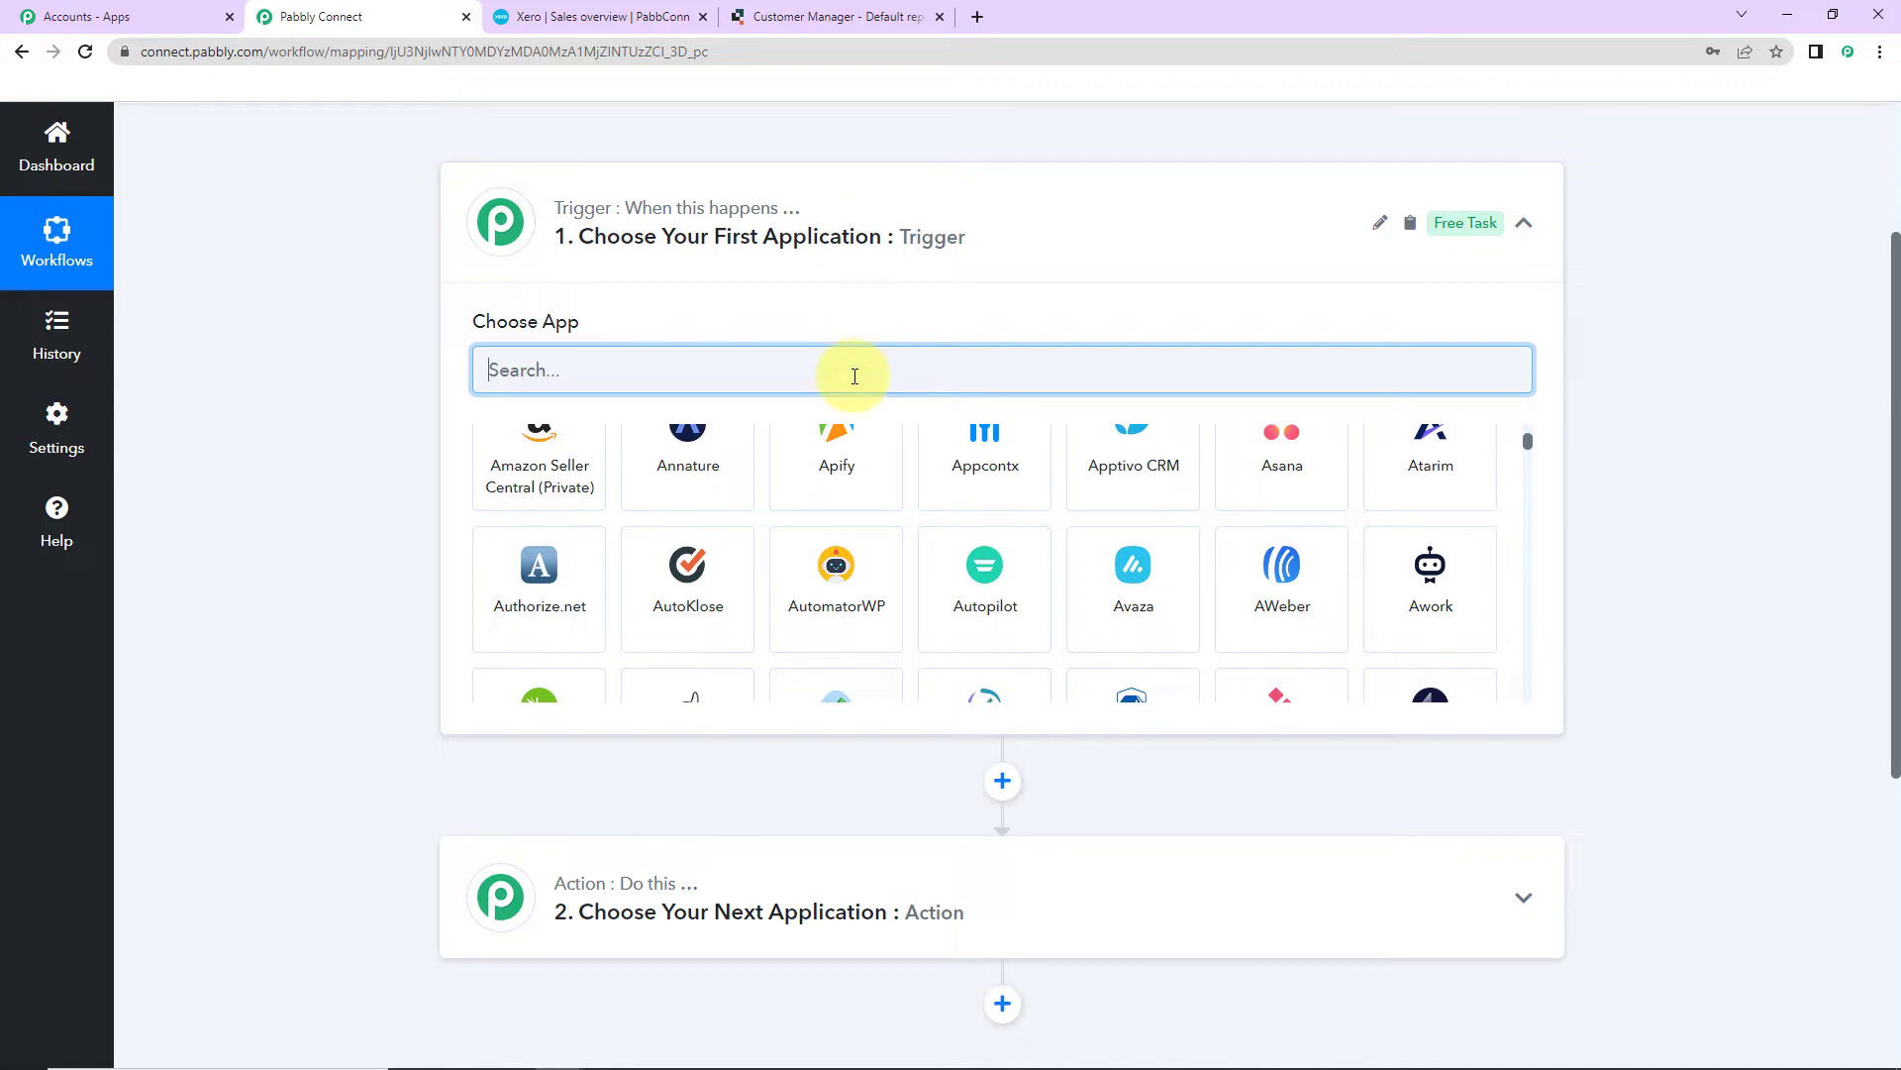
pyautogui.write('quick')
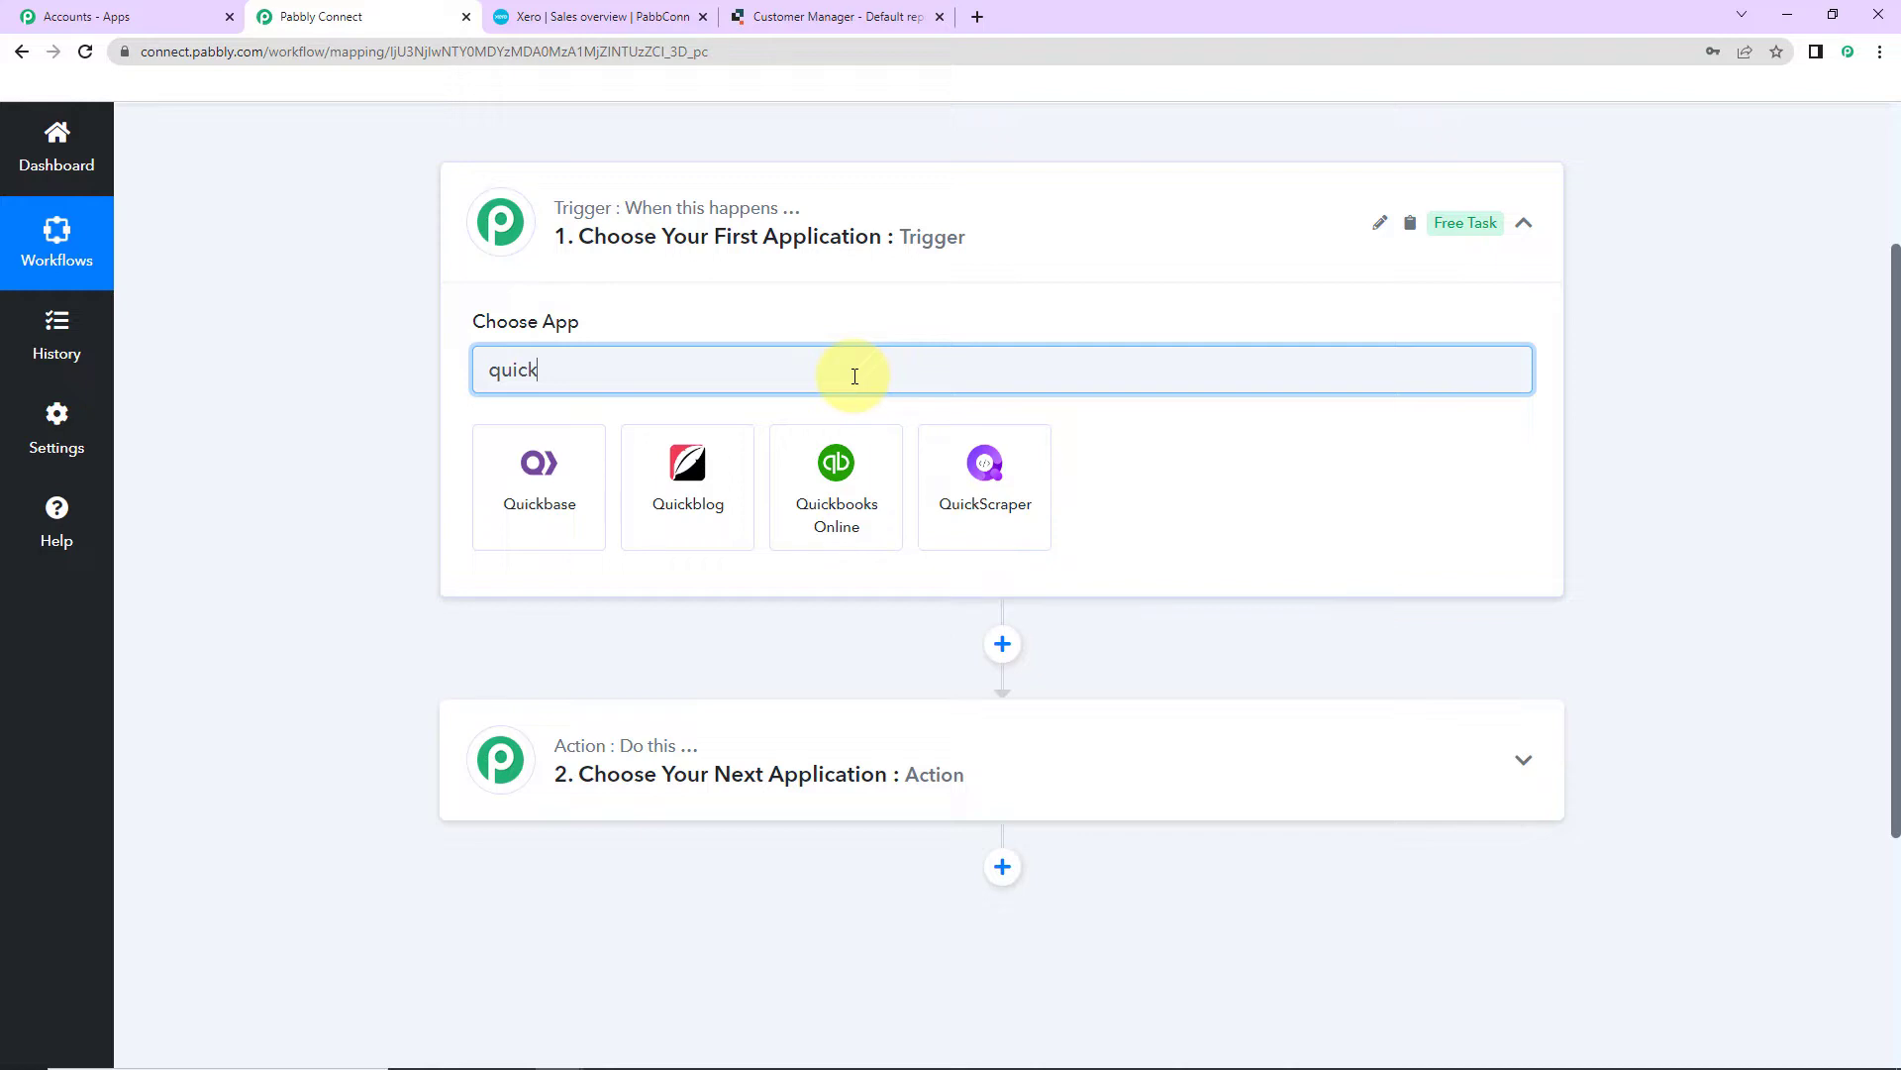
pyautogui.click(555, 479)
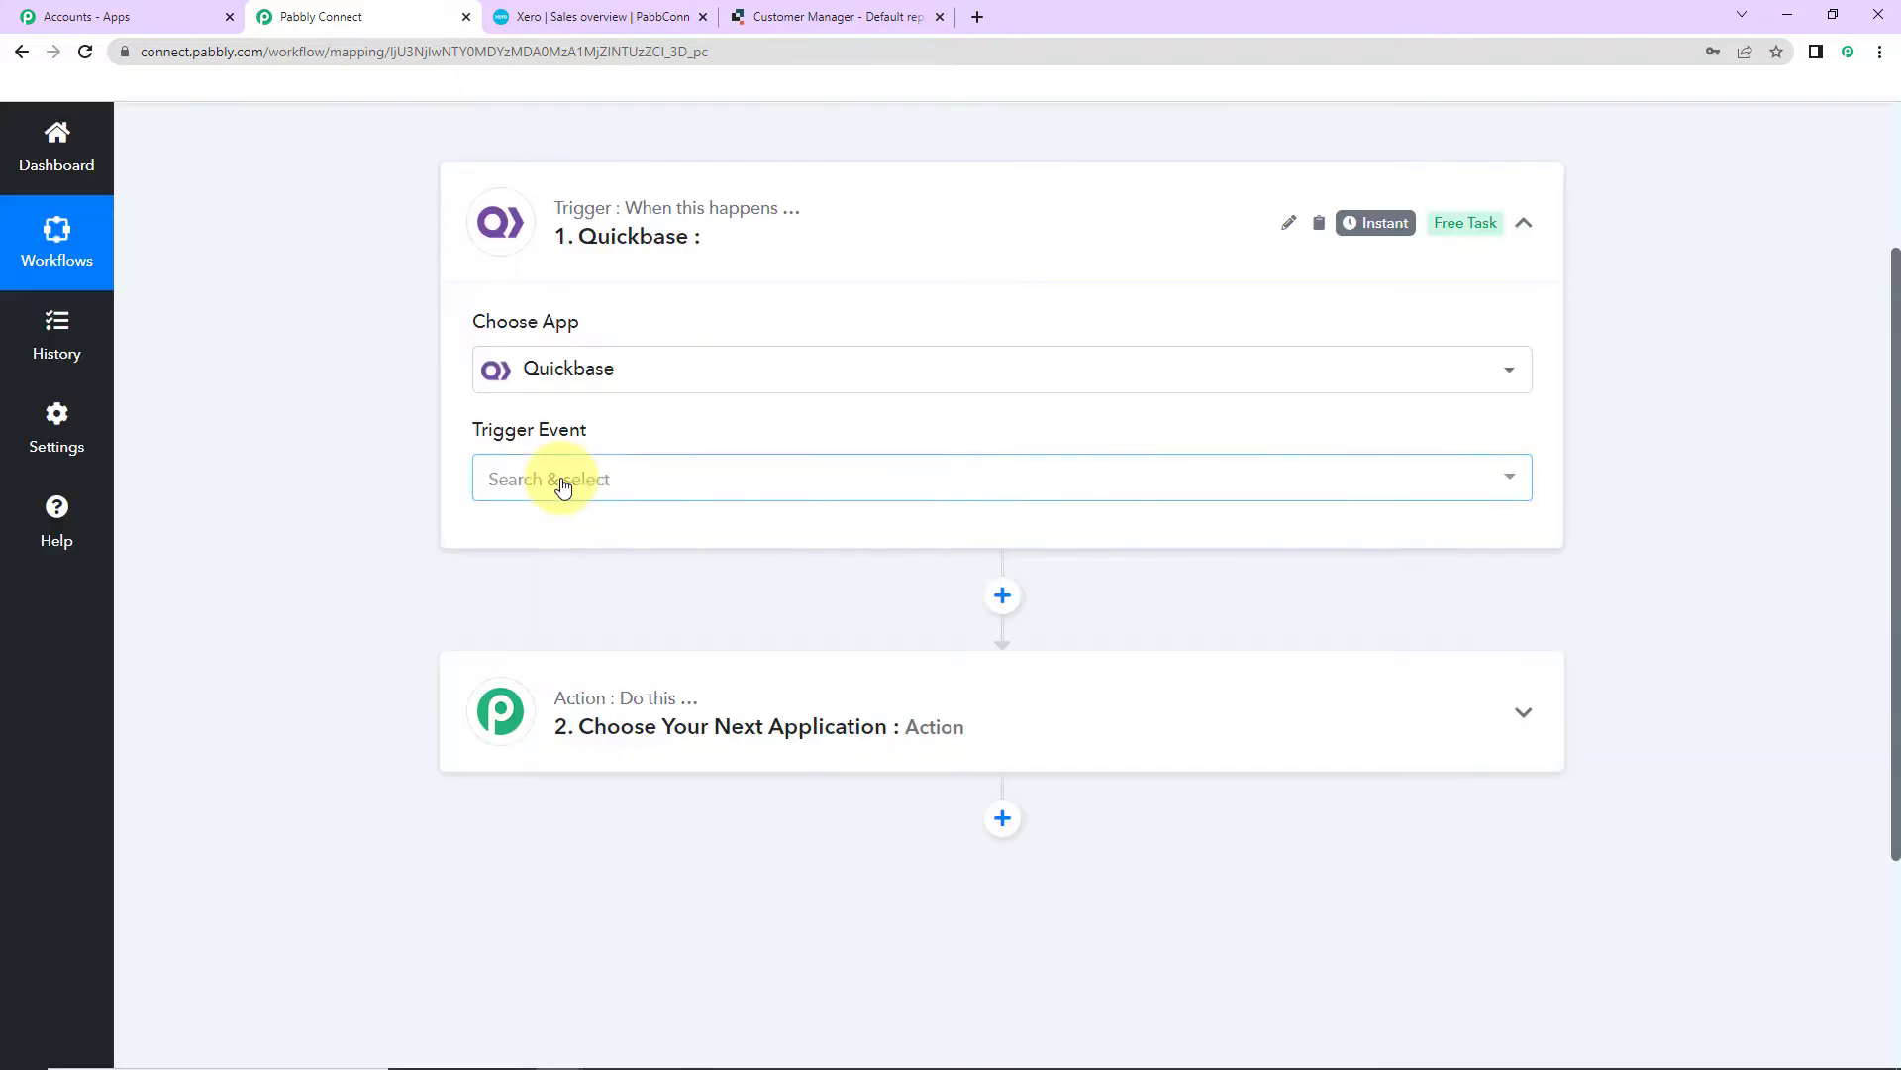
pyautogui.click(560, 484)
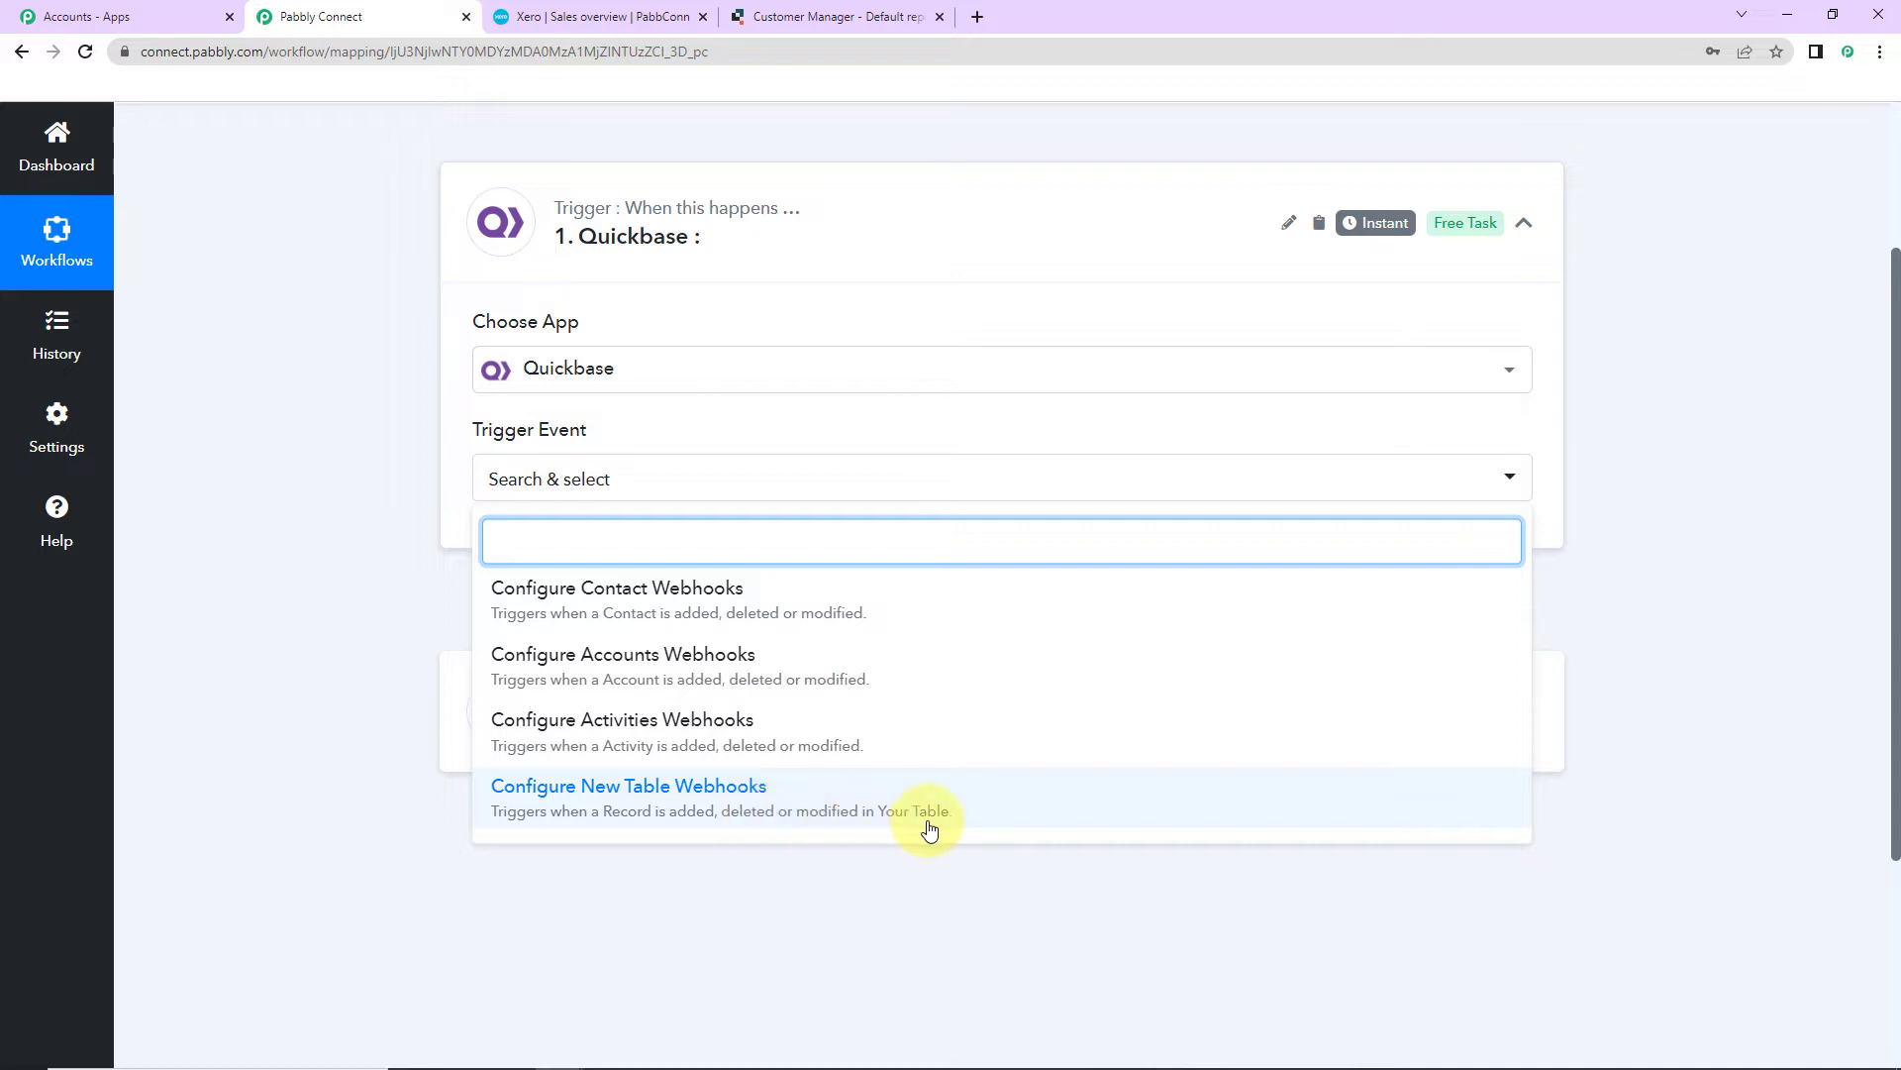
pyautogui.click(671, 802)
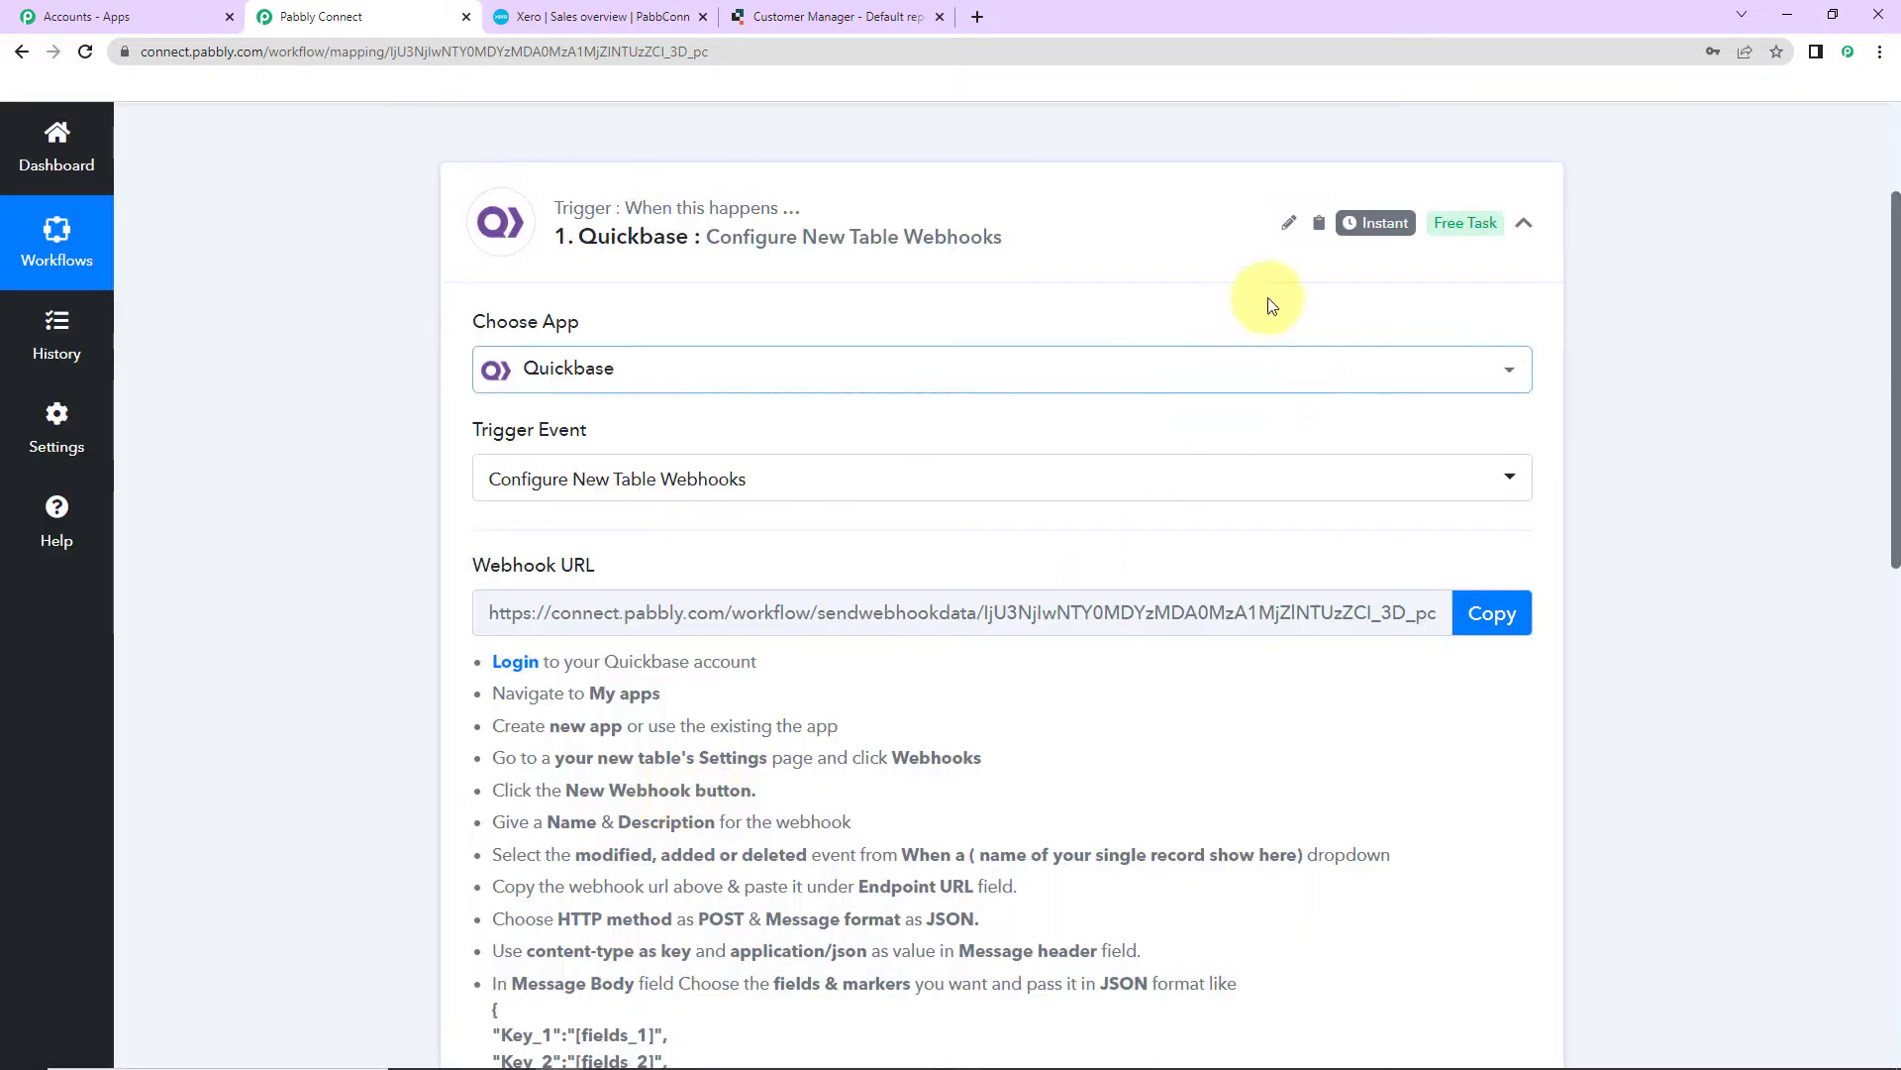
# Step: Copy the trigger's webhook URL and switch to the Quickbase My Apps tab
pyautogui.moveTo(1387, 222)
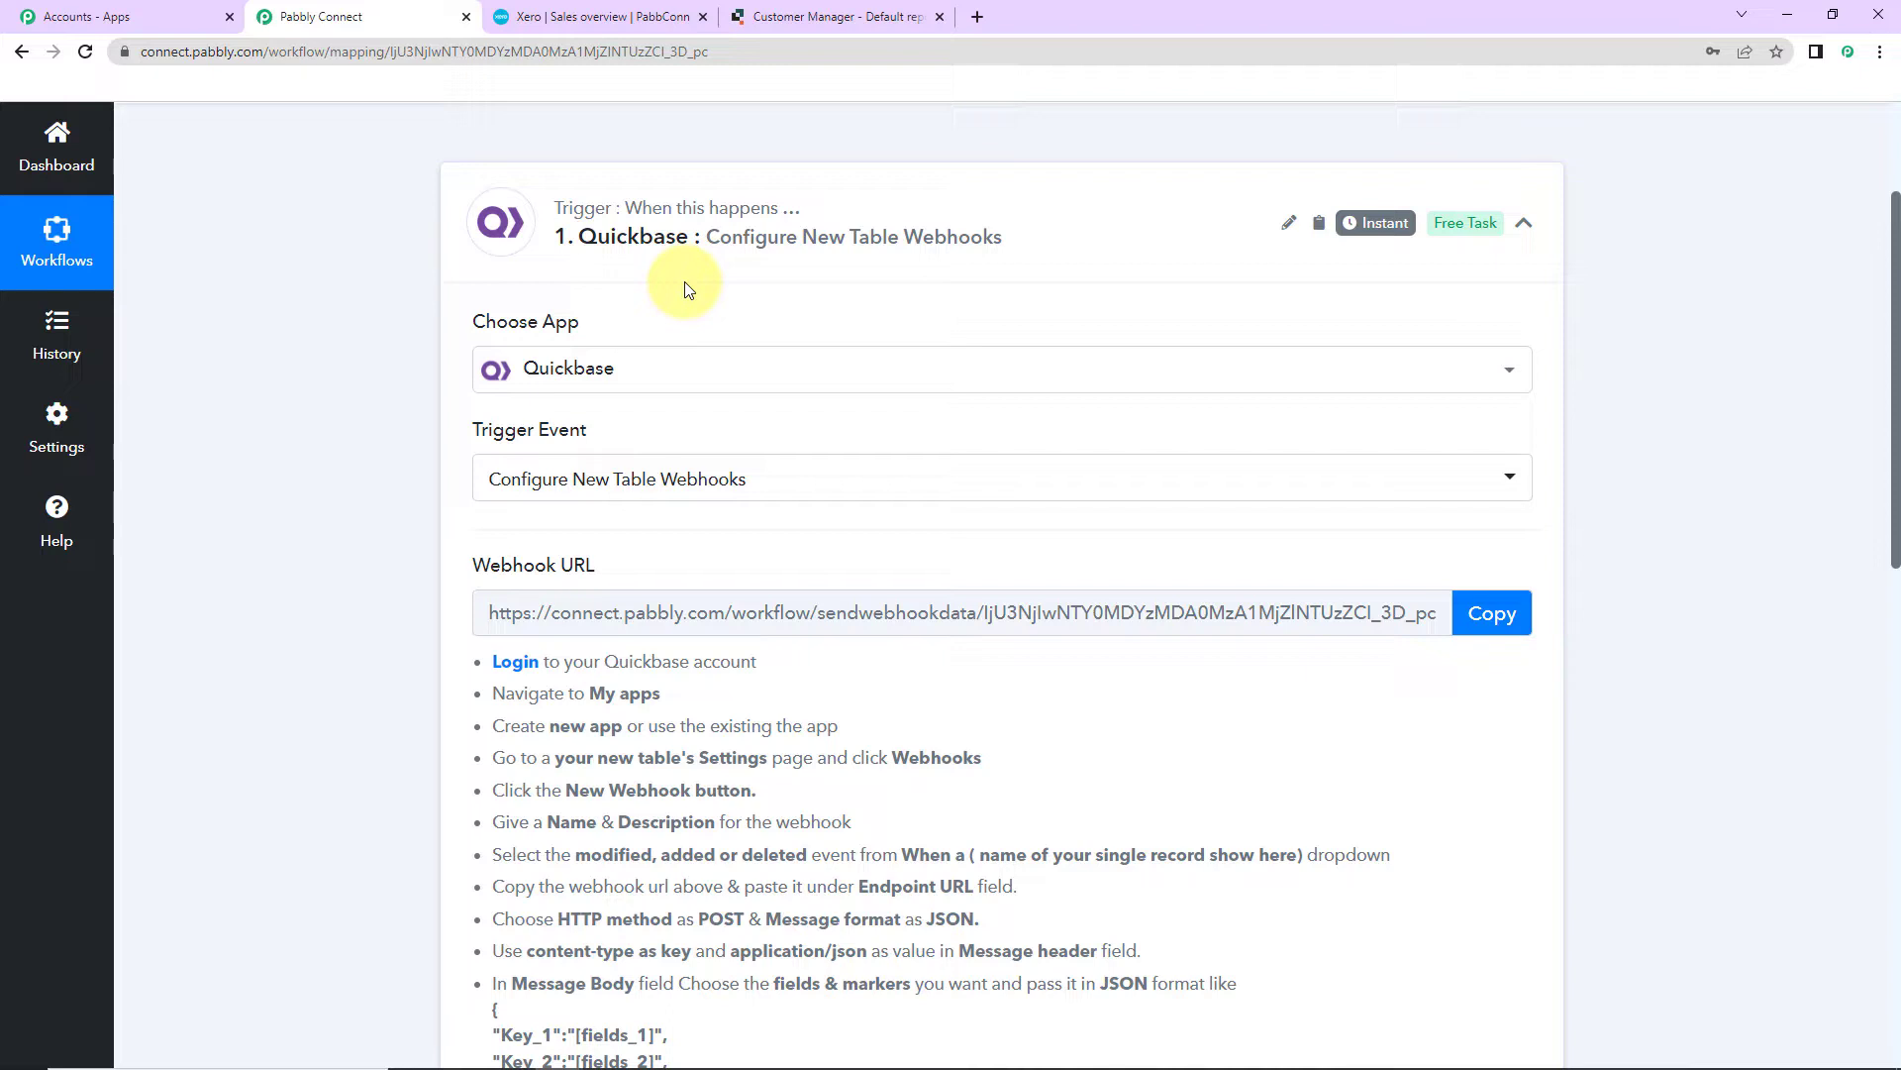
pyautogui.scroll(-2, 595, 406)
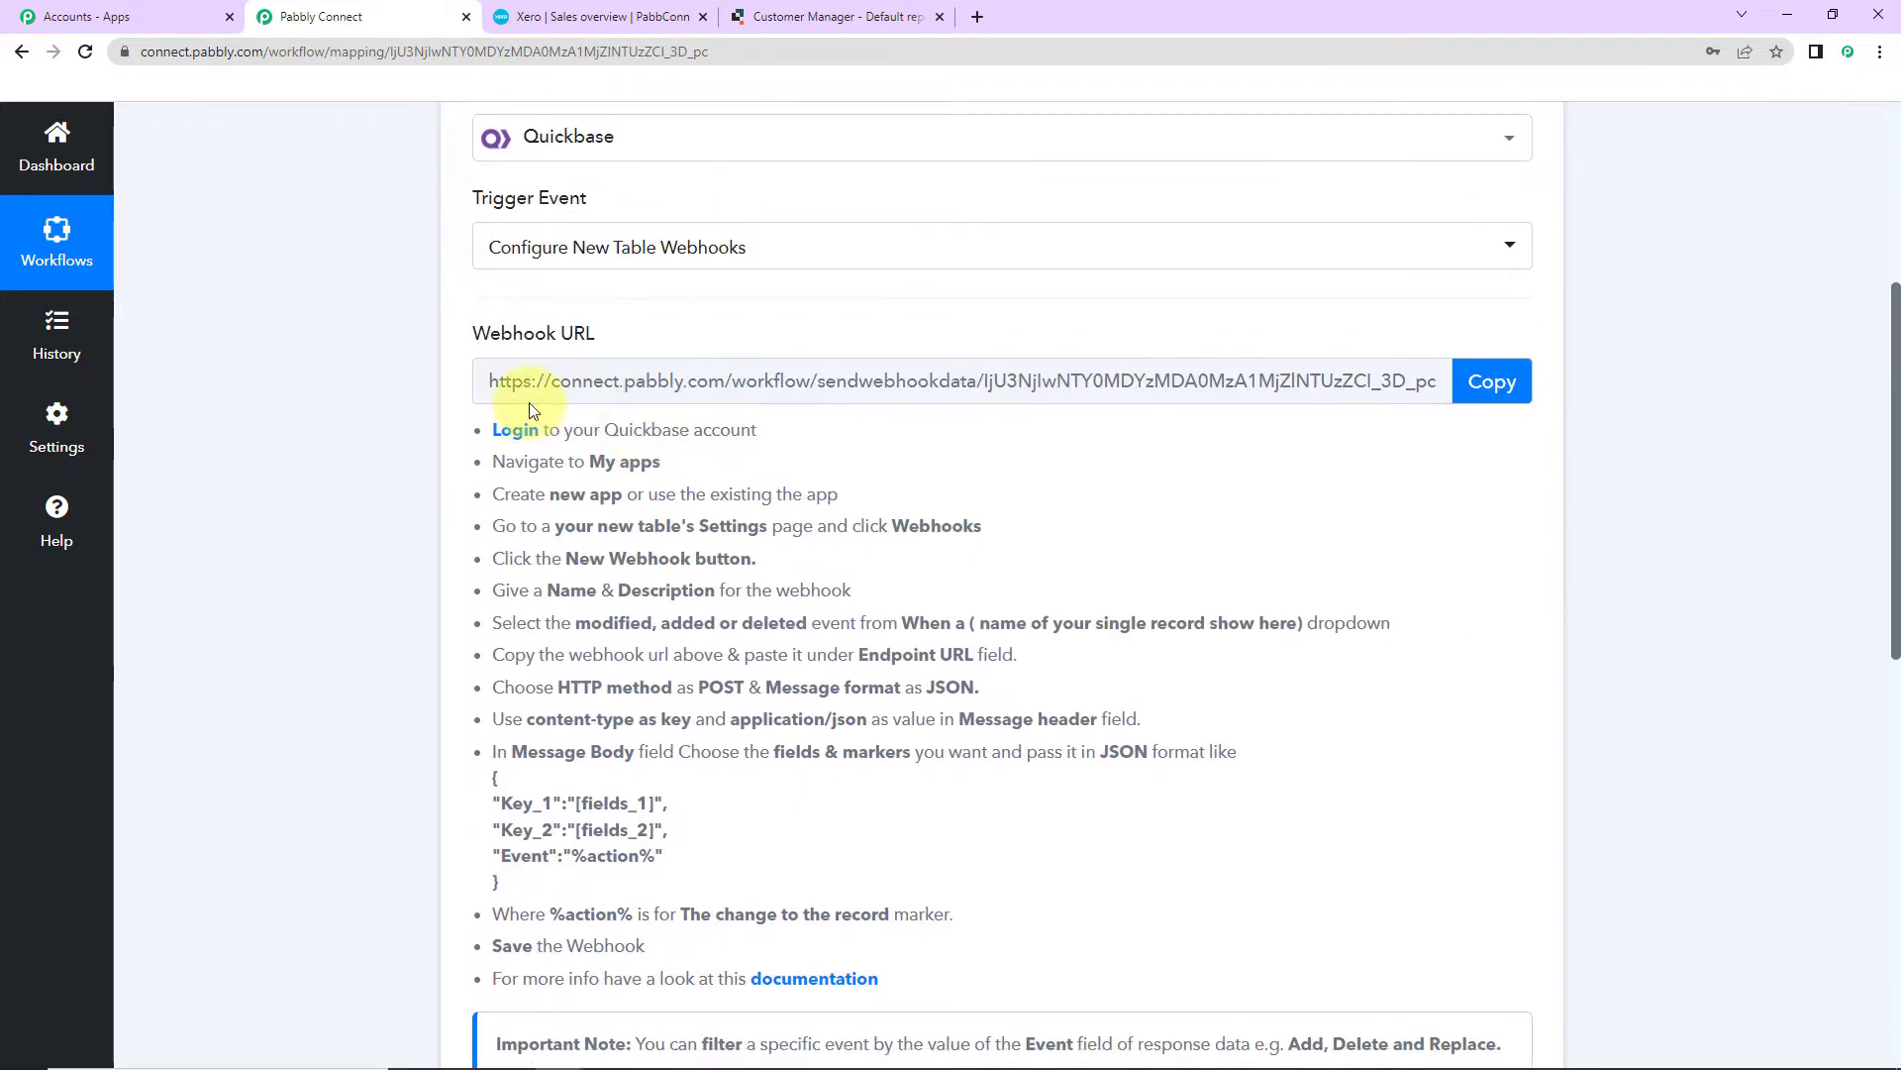
pyautogui.moveTo(469, 340)
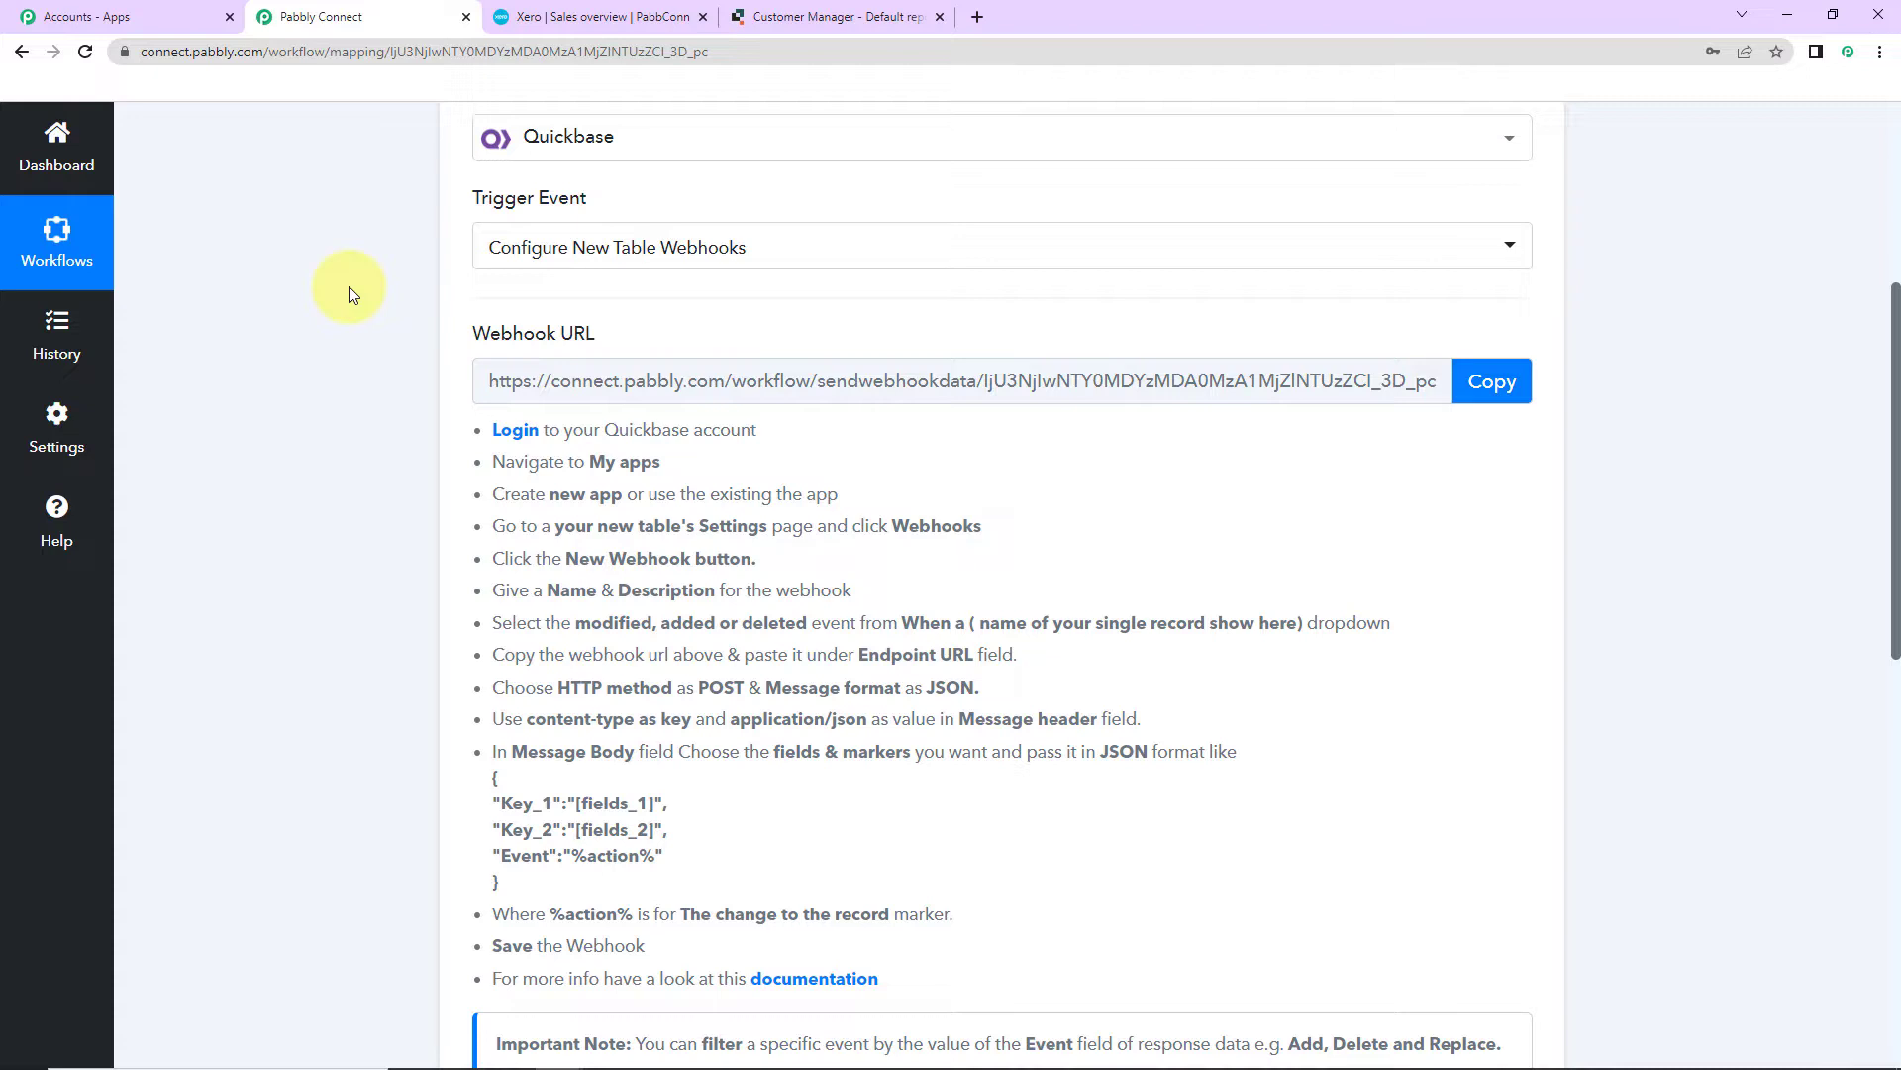
pyautogui.click(1481, 389)
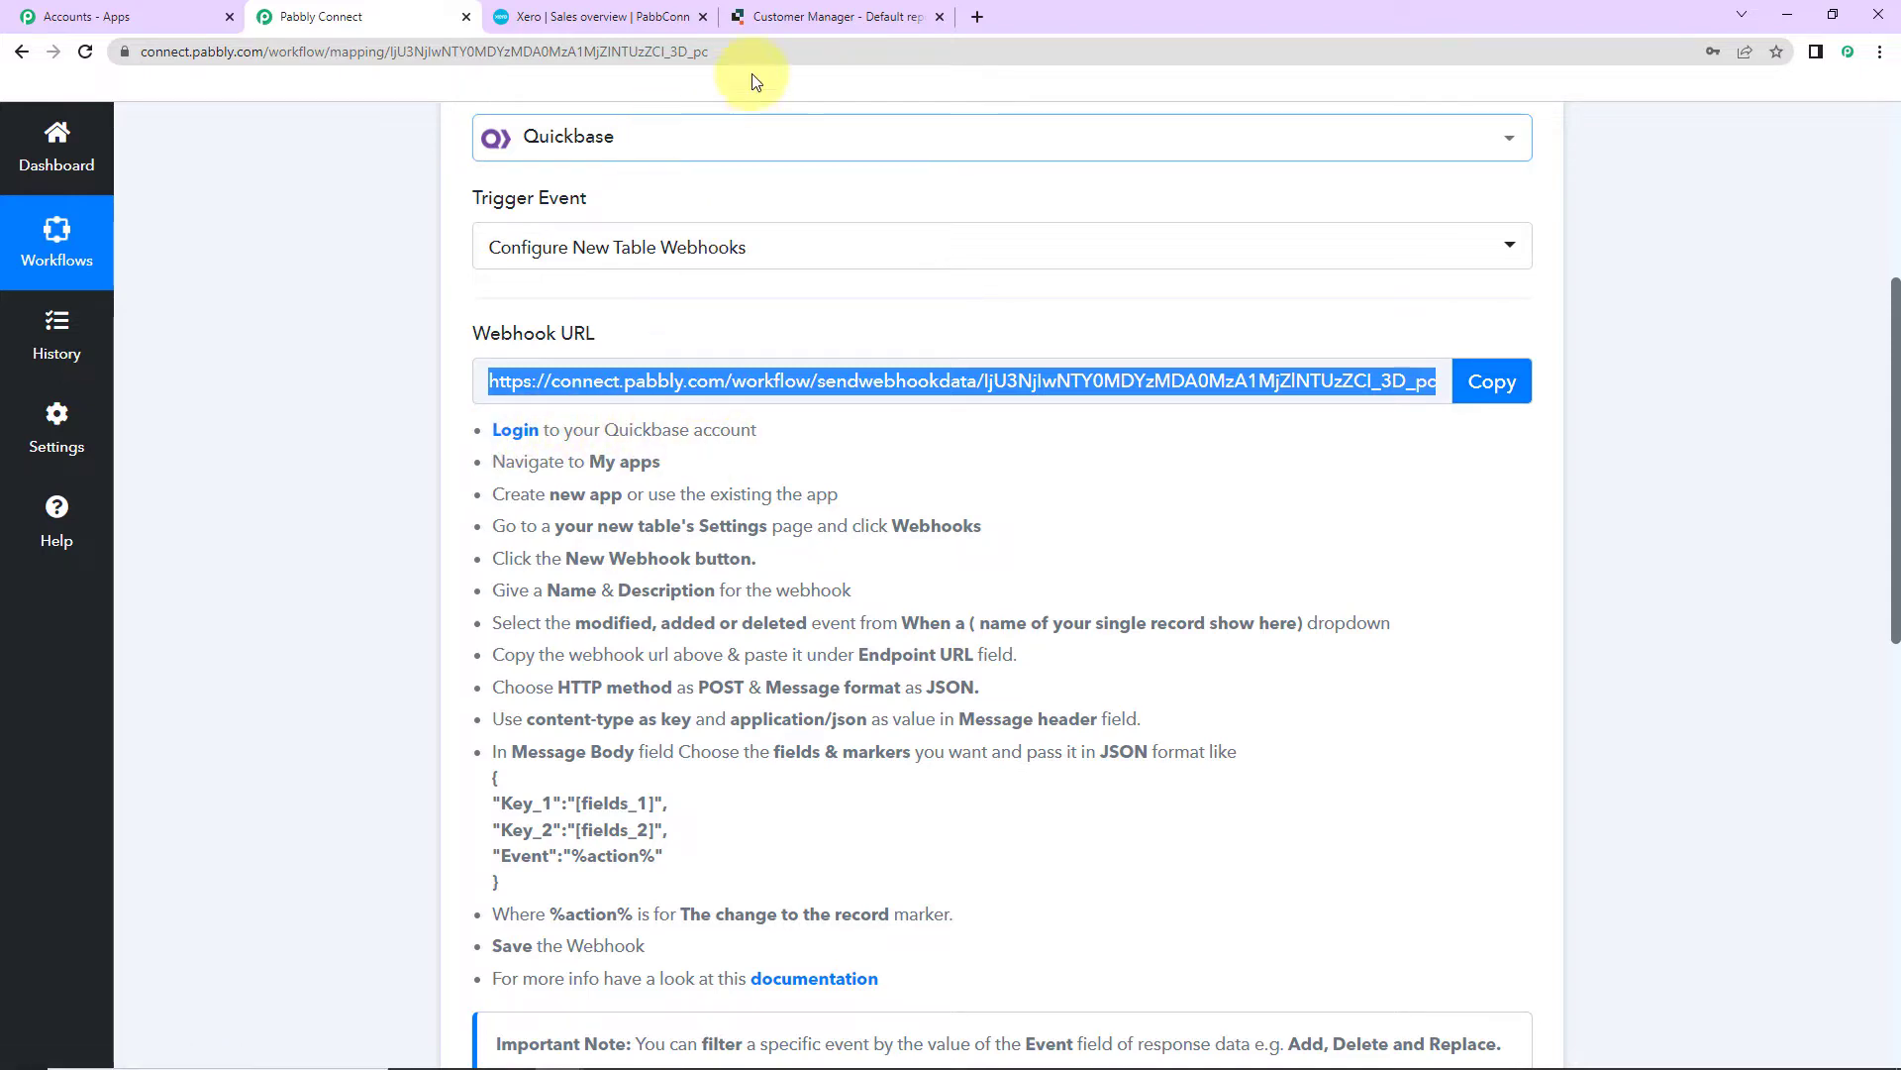
pyautogui.click(769, 24)
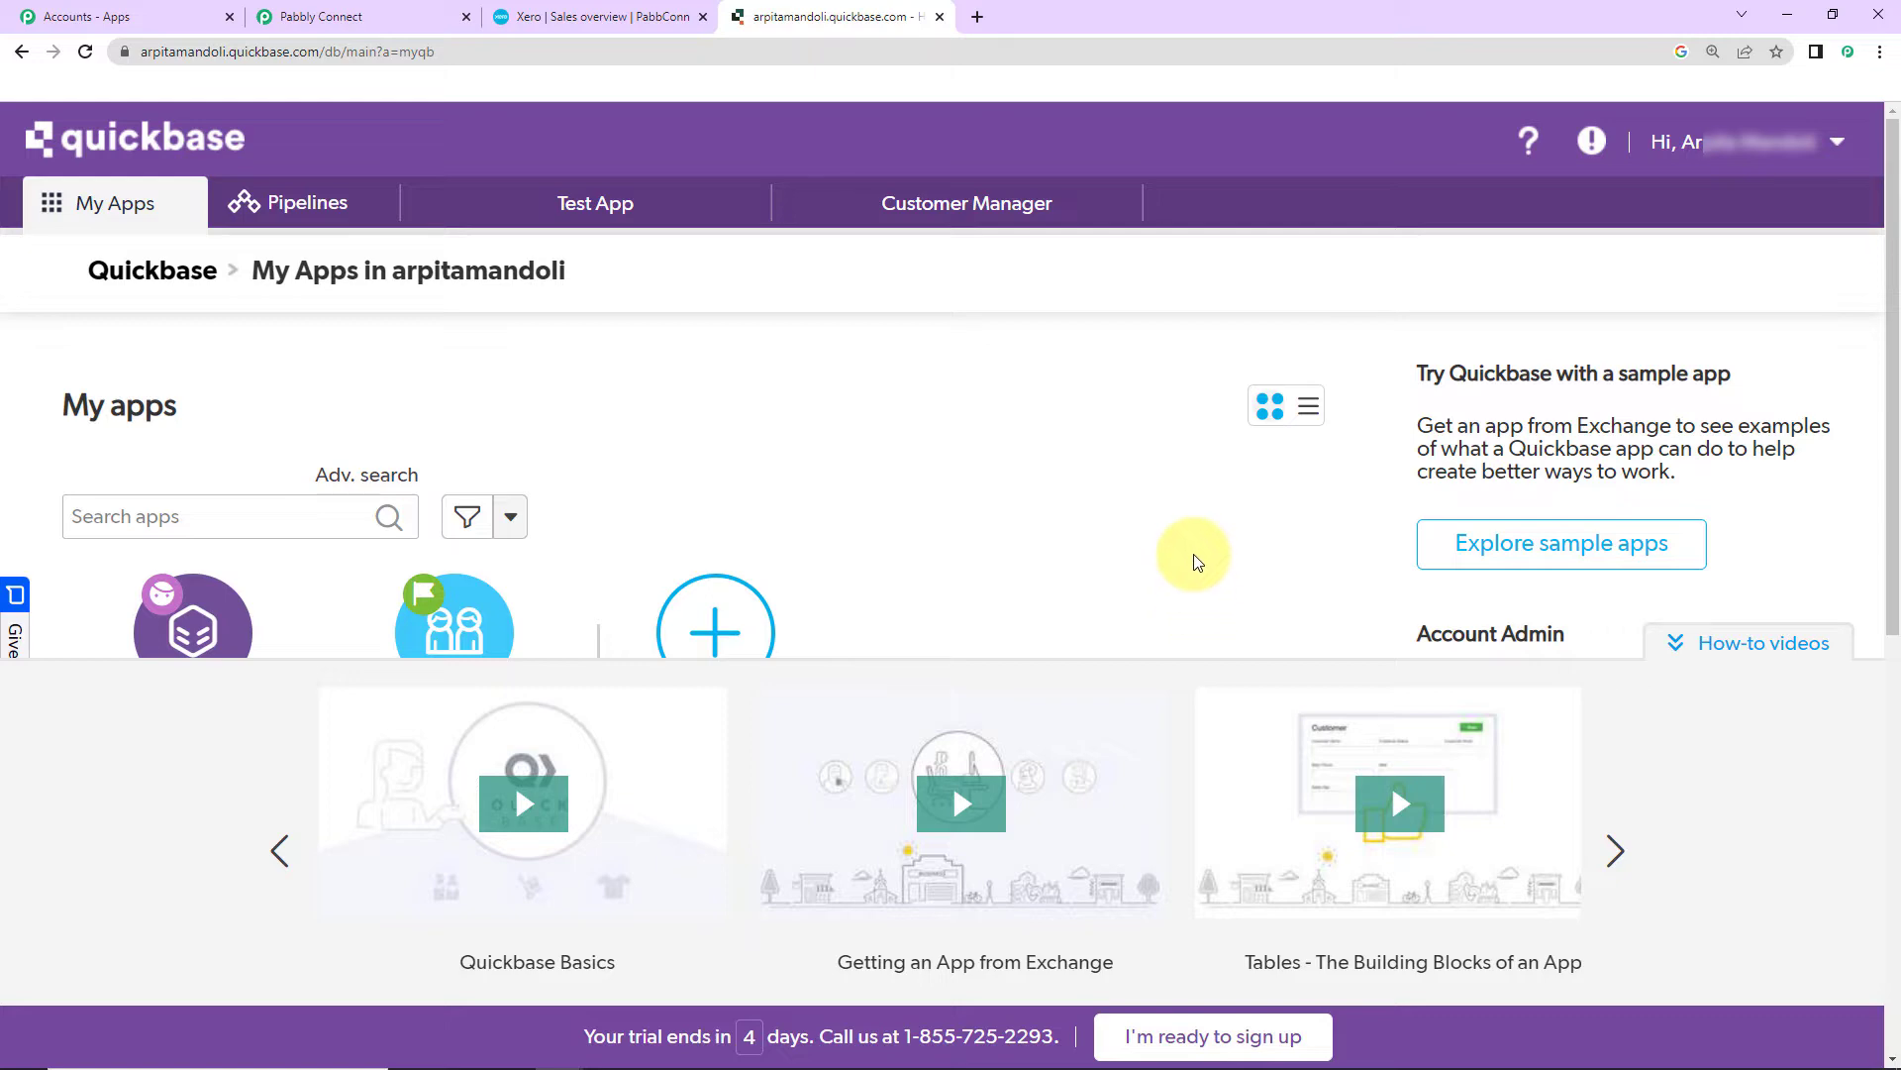
# Step: Open the Customer Manager app in Quickbase
pyautogui.scroll(-5, 1196, 562)
pyautogui.scroll(5, 1197, 562)
pyautogui.scroll(-3, 1196, 562)
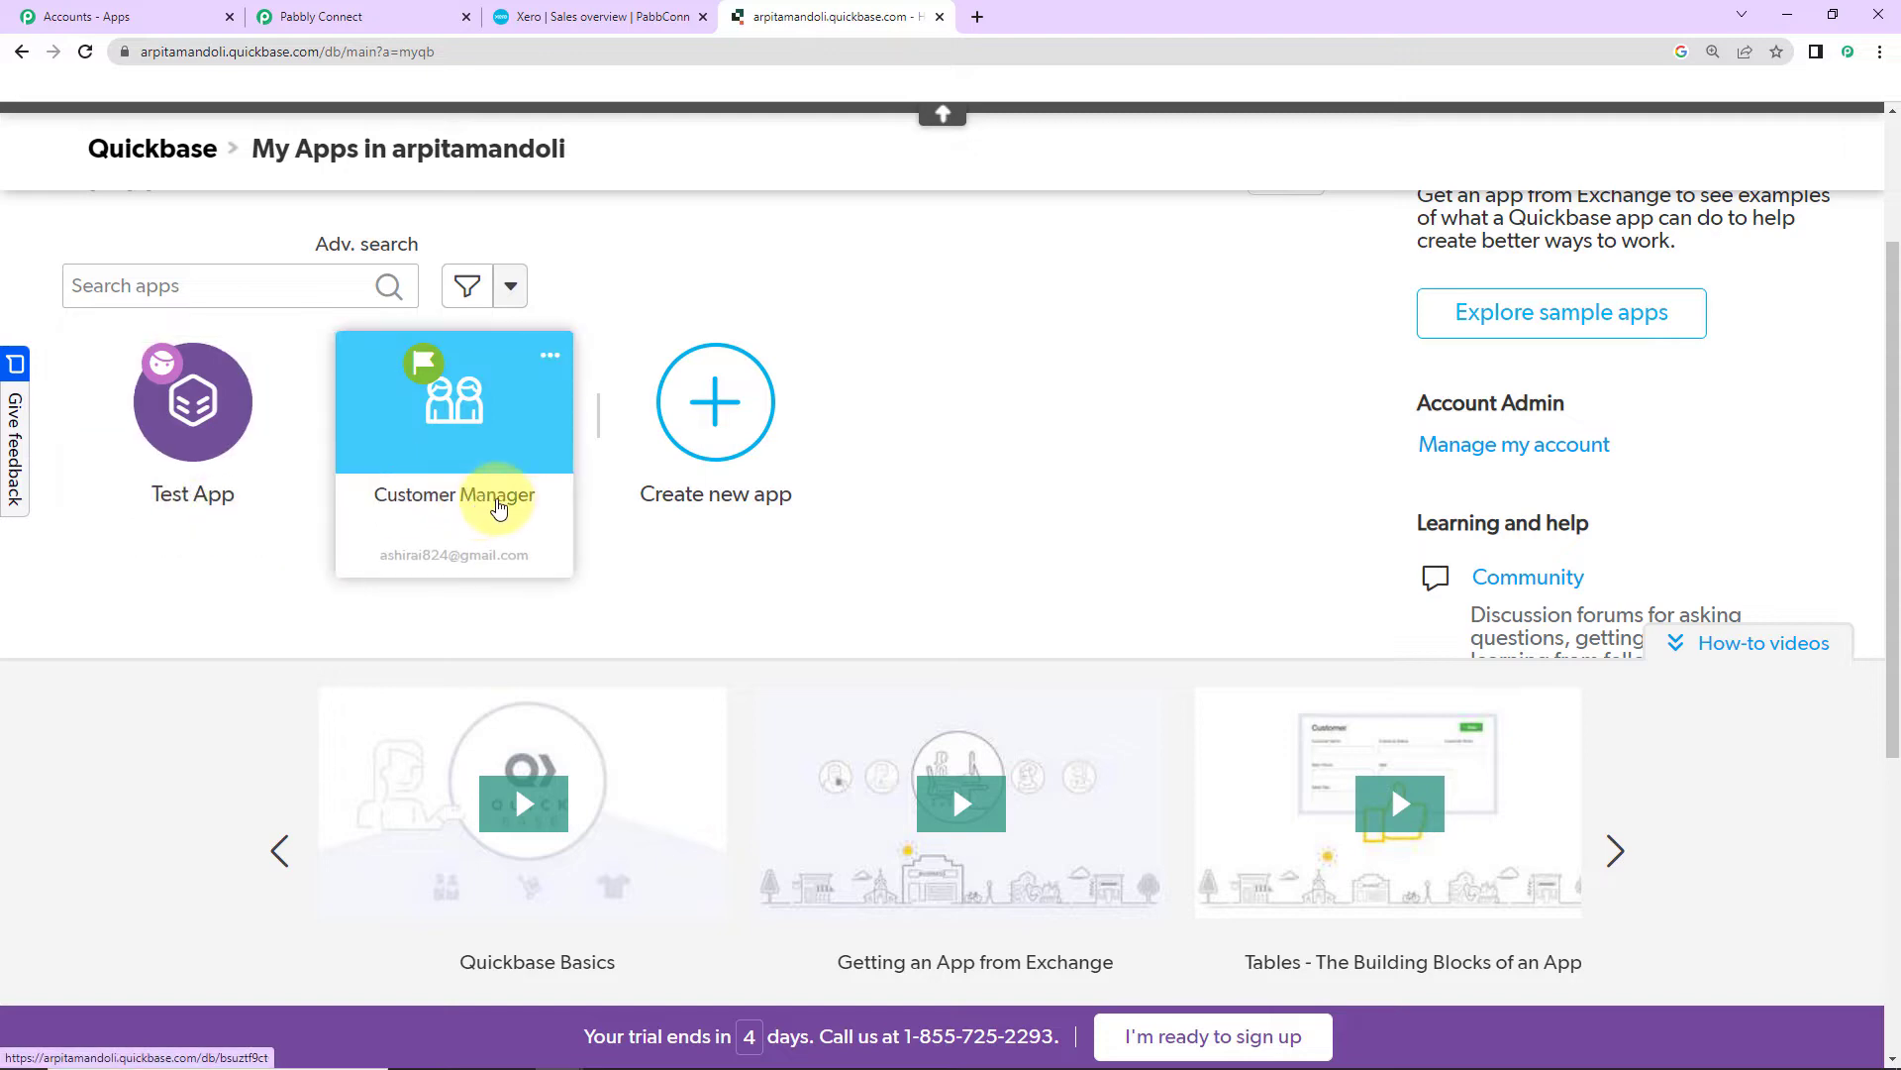
pyautogui.click(555, 494)
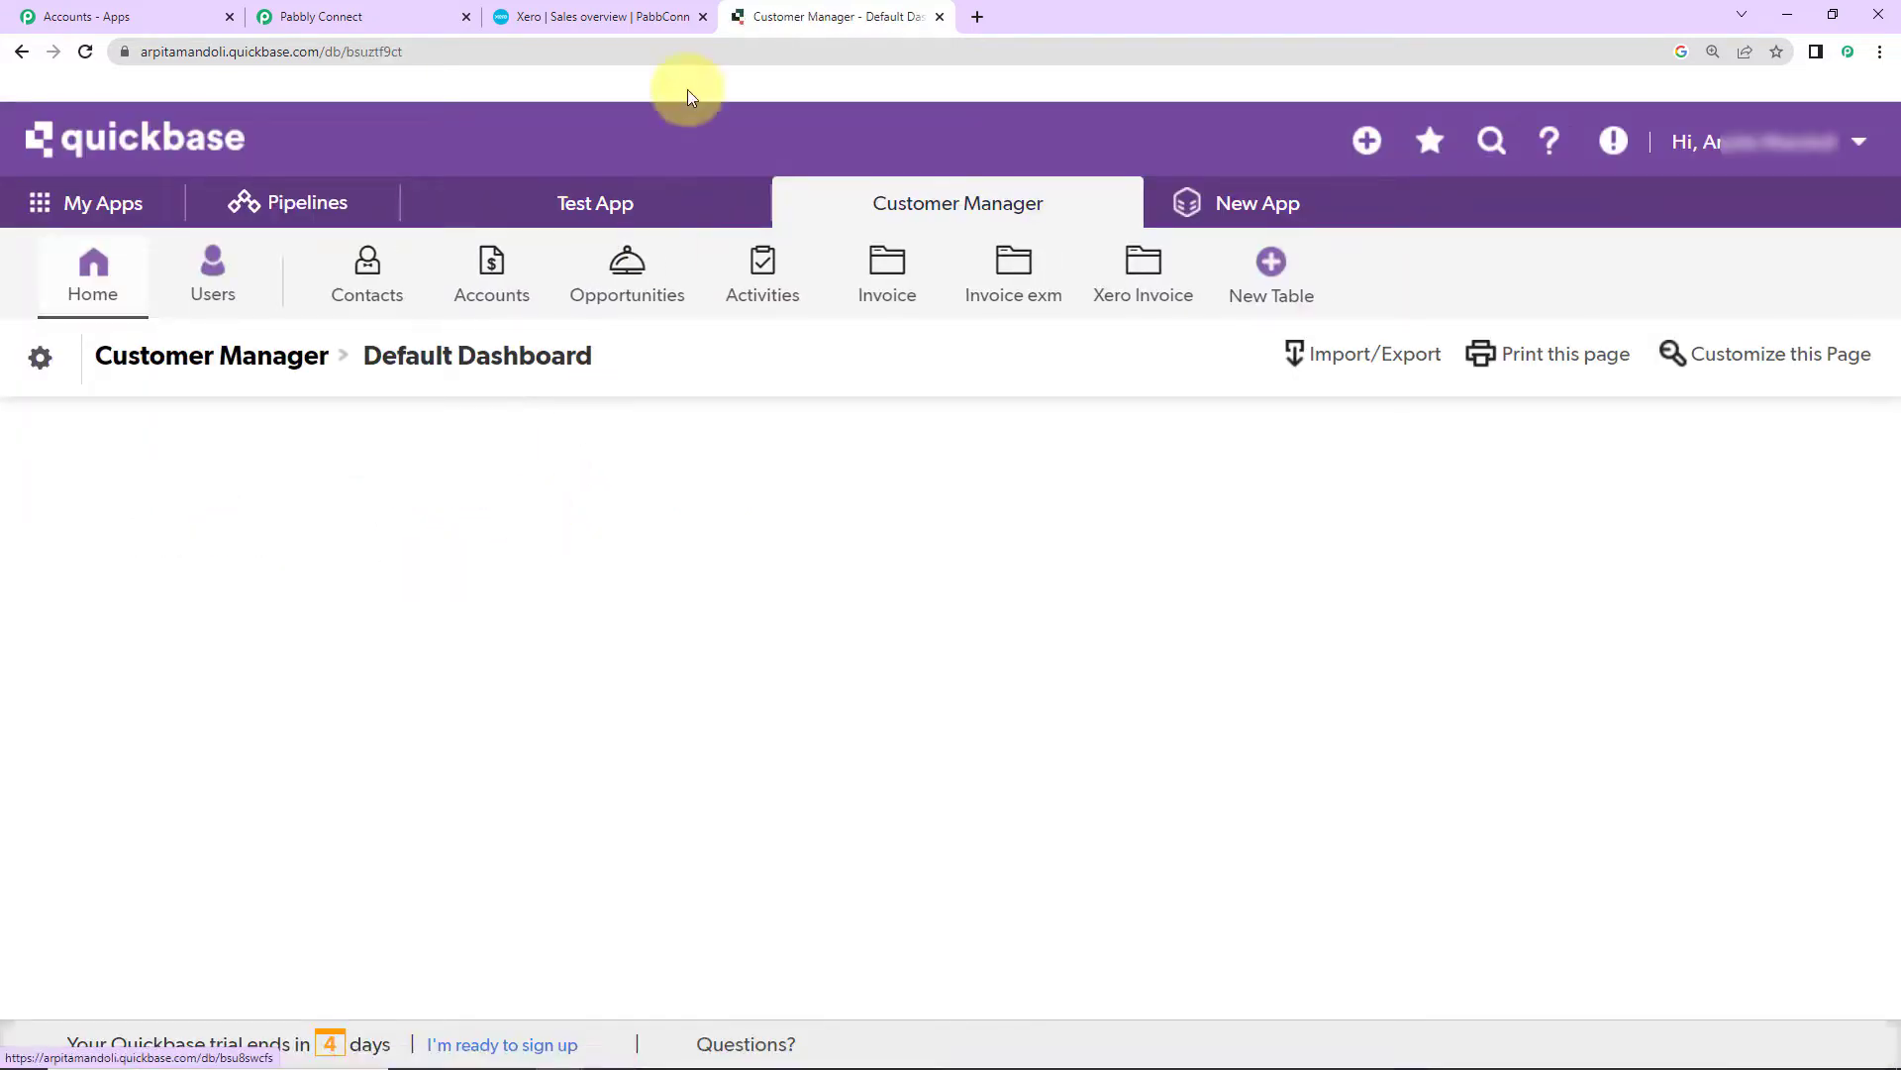
pyautogui.click(347, 17)
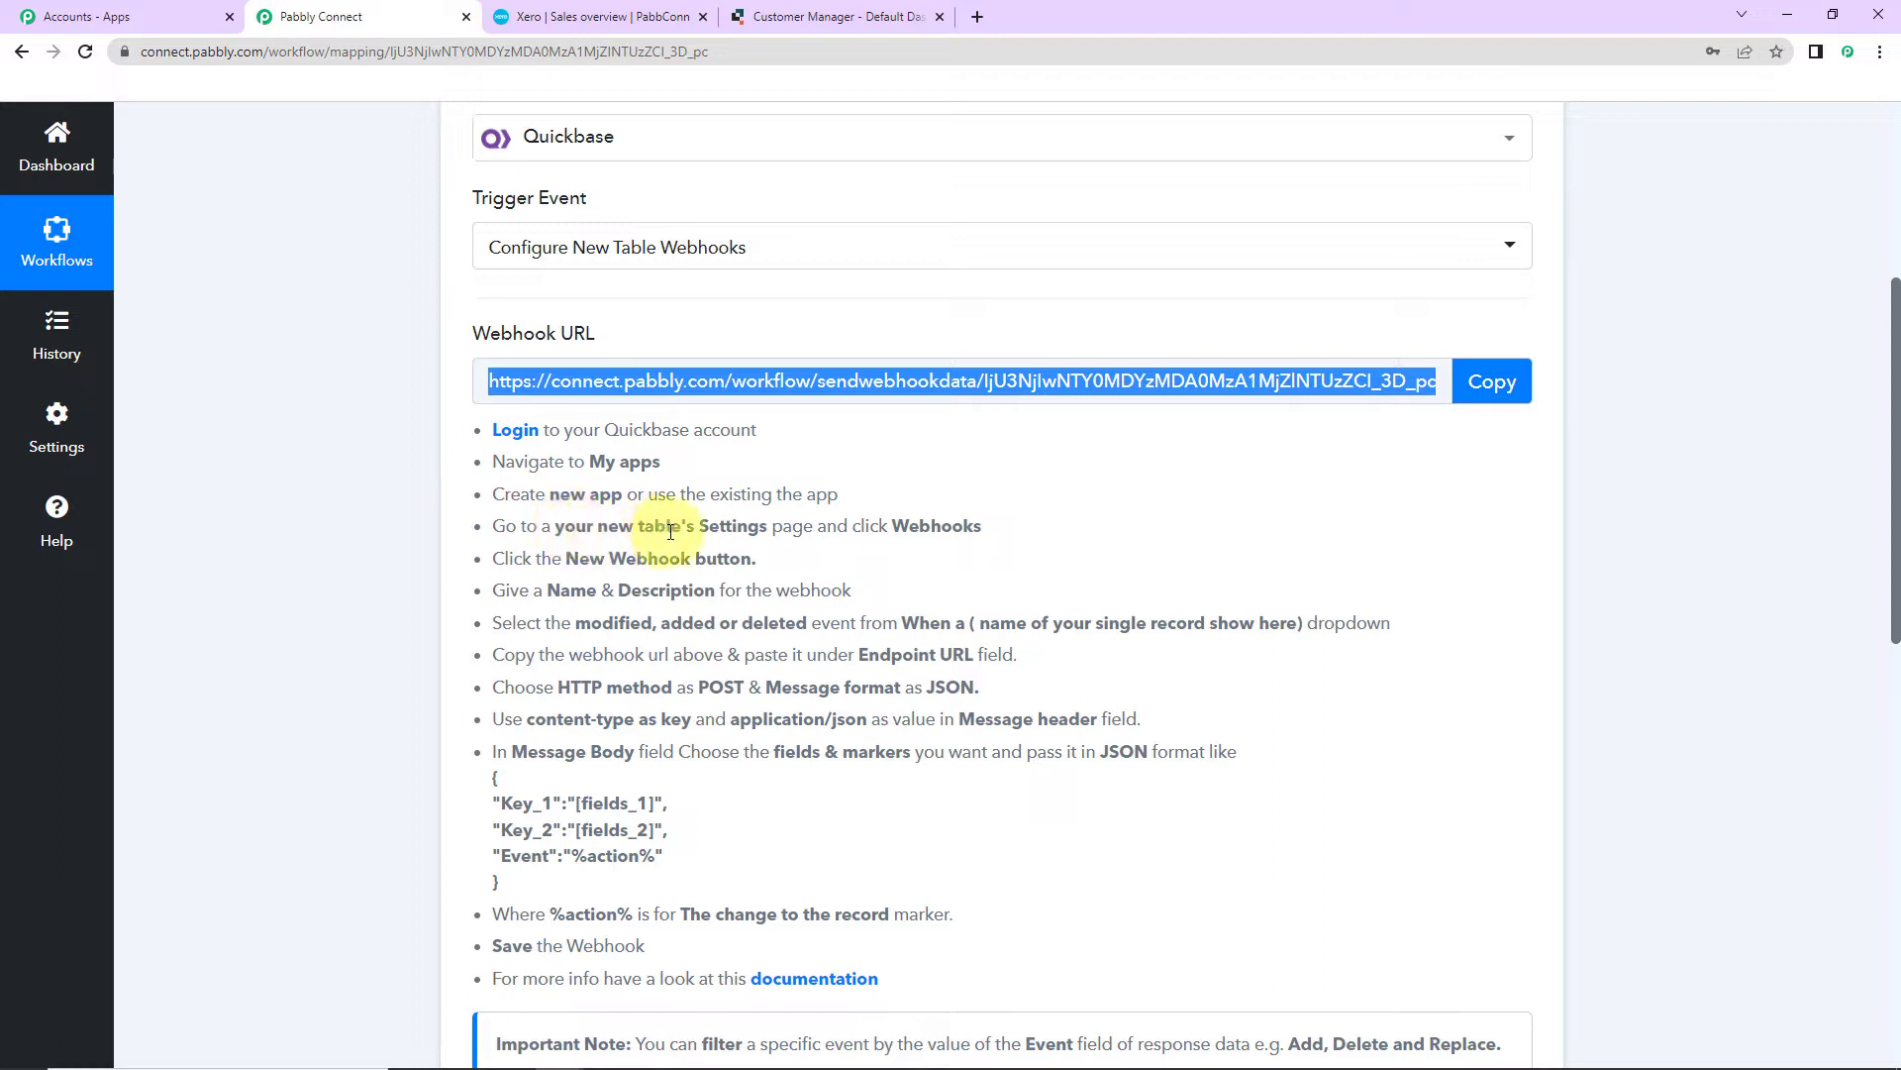
pyautogui.click(864, 14)
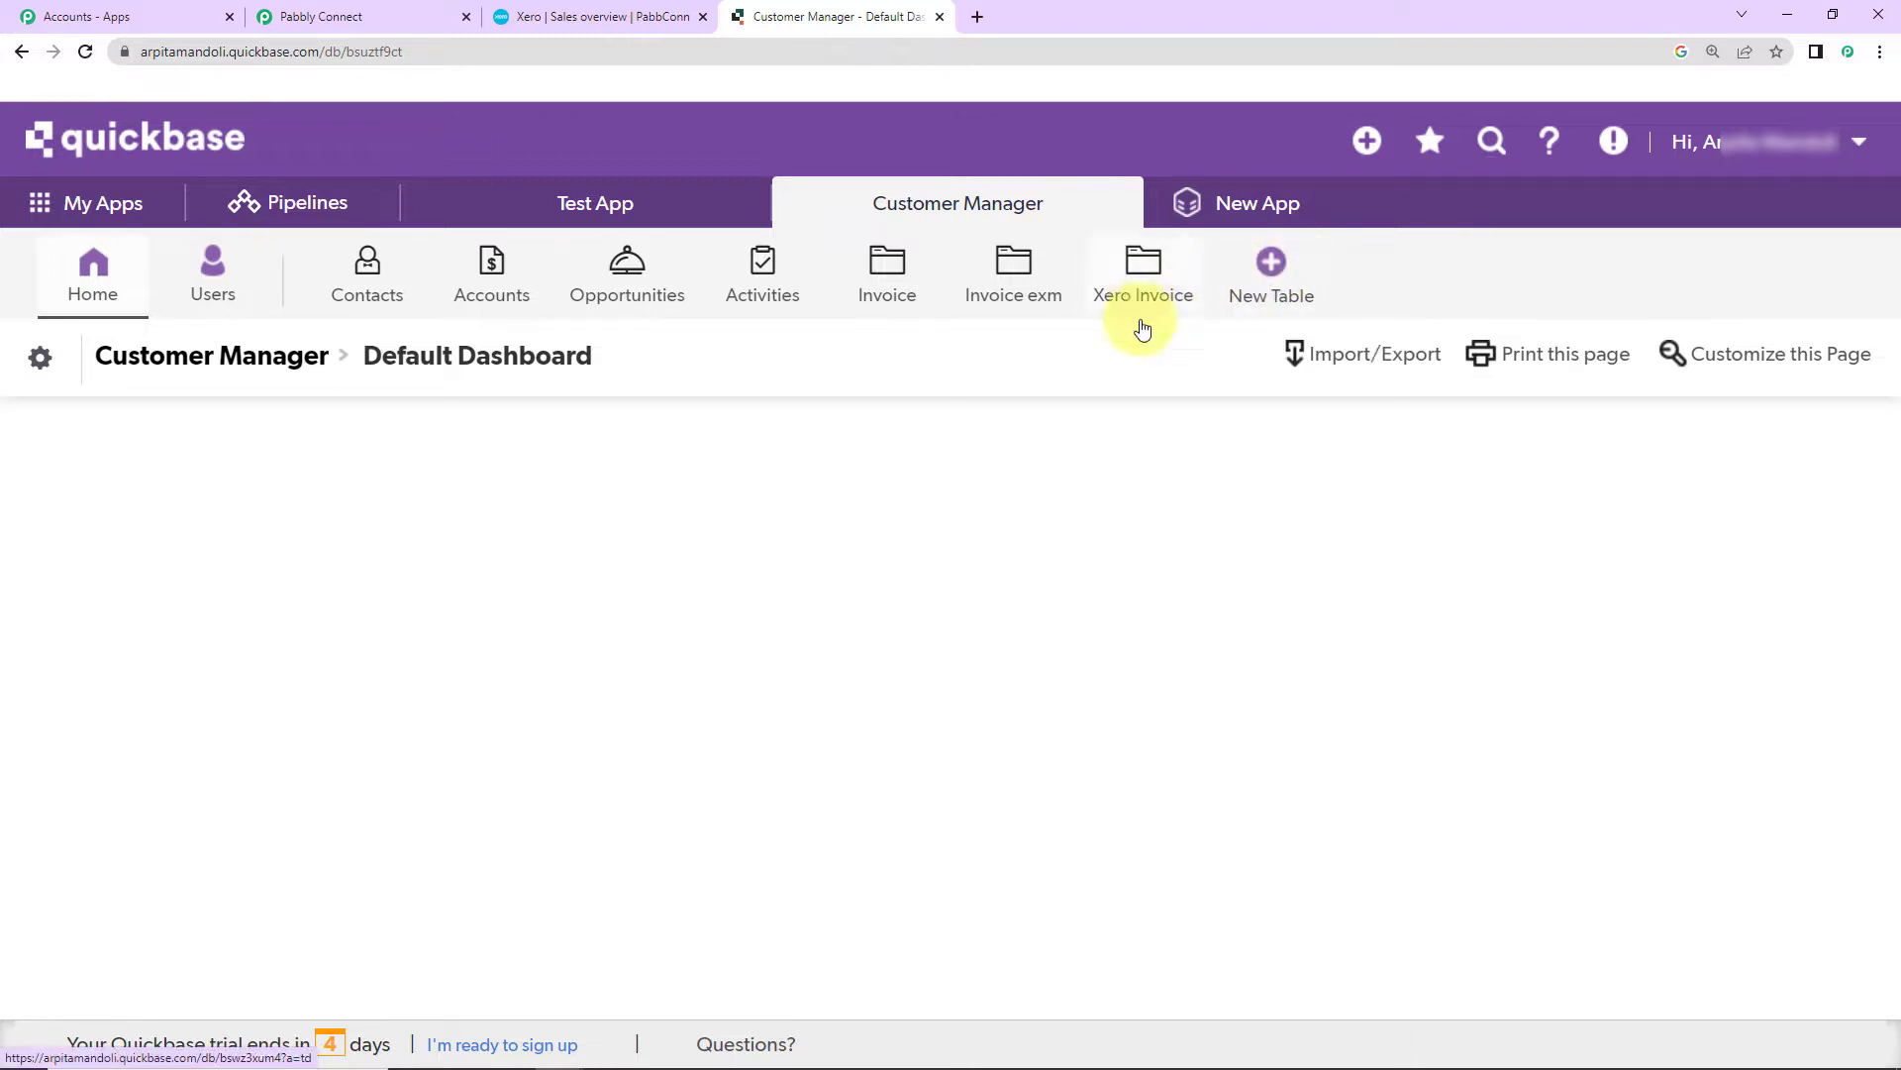
# Step: Abandon the new-table form and open the Xero Invoice table instead
pyautogui.click(1276, 277)
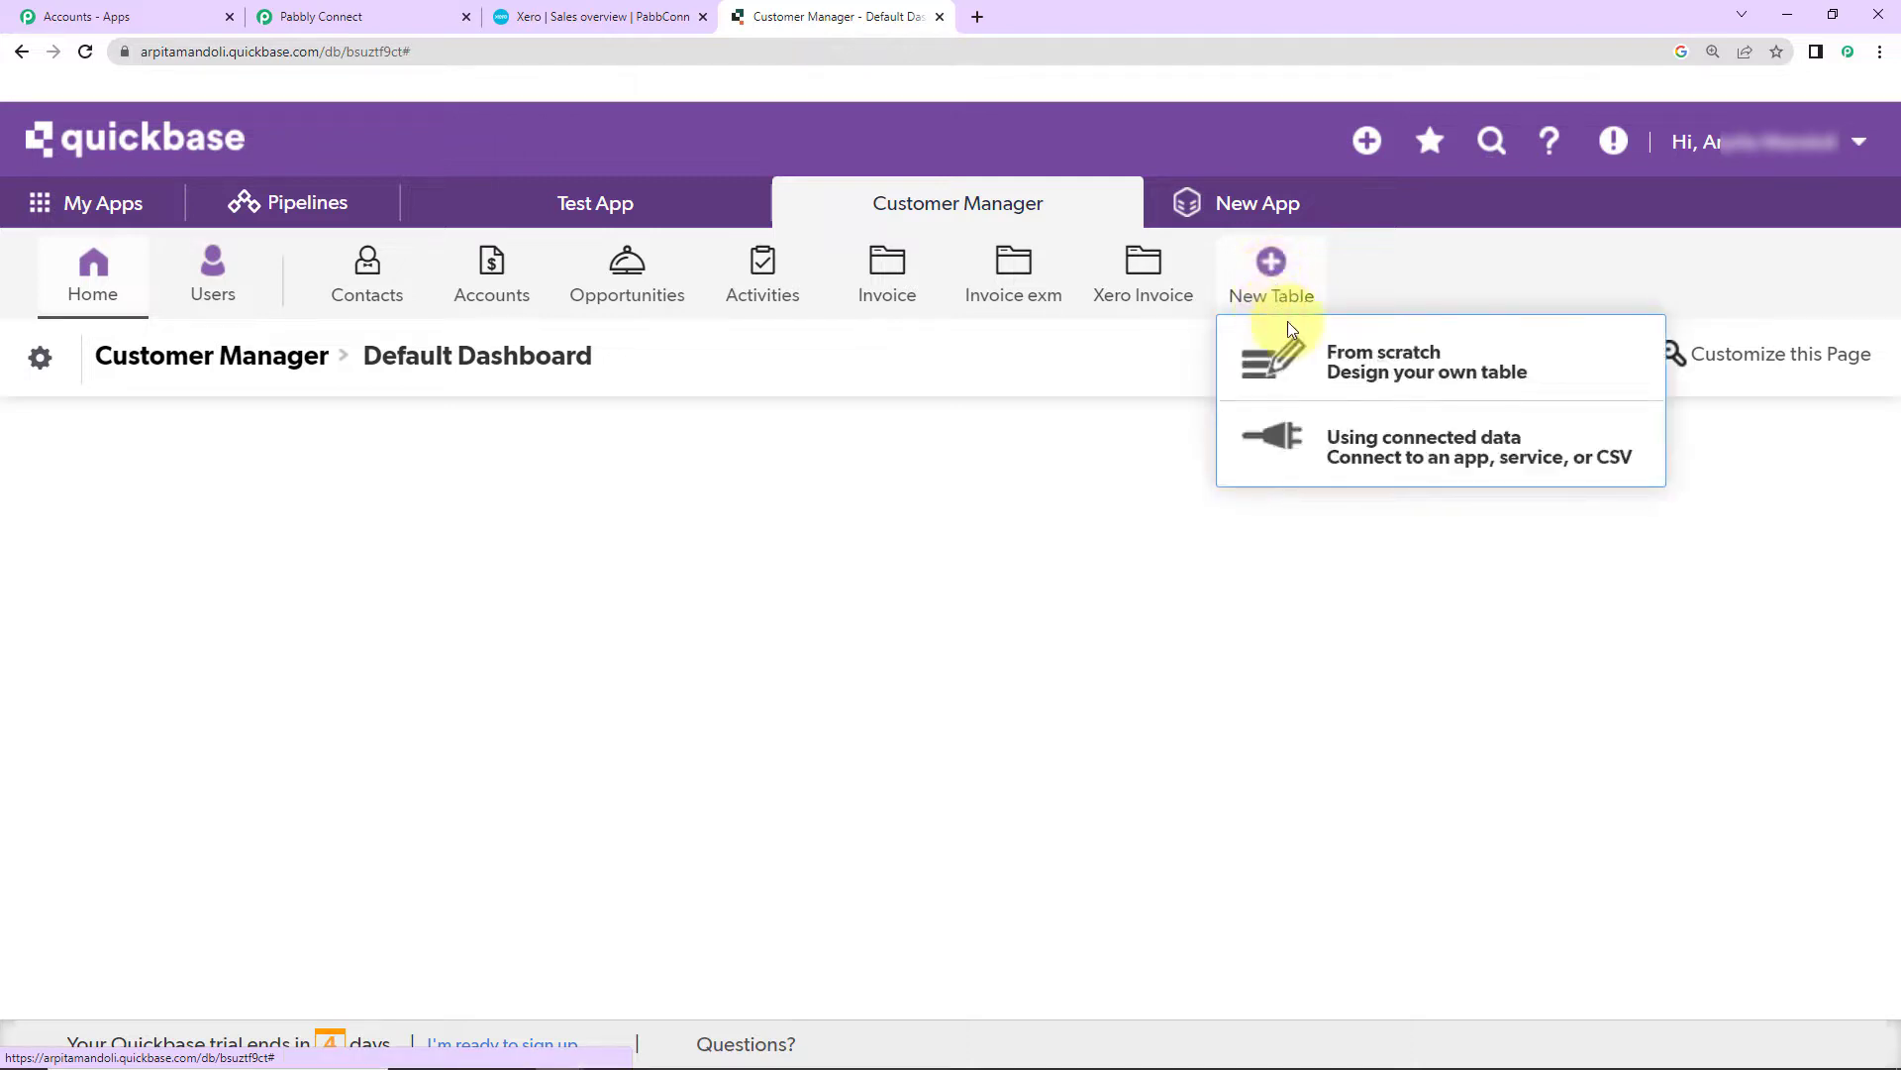
pyautogui.click(1414, 362)
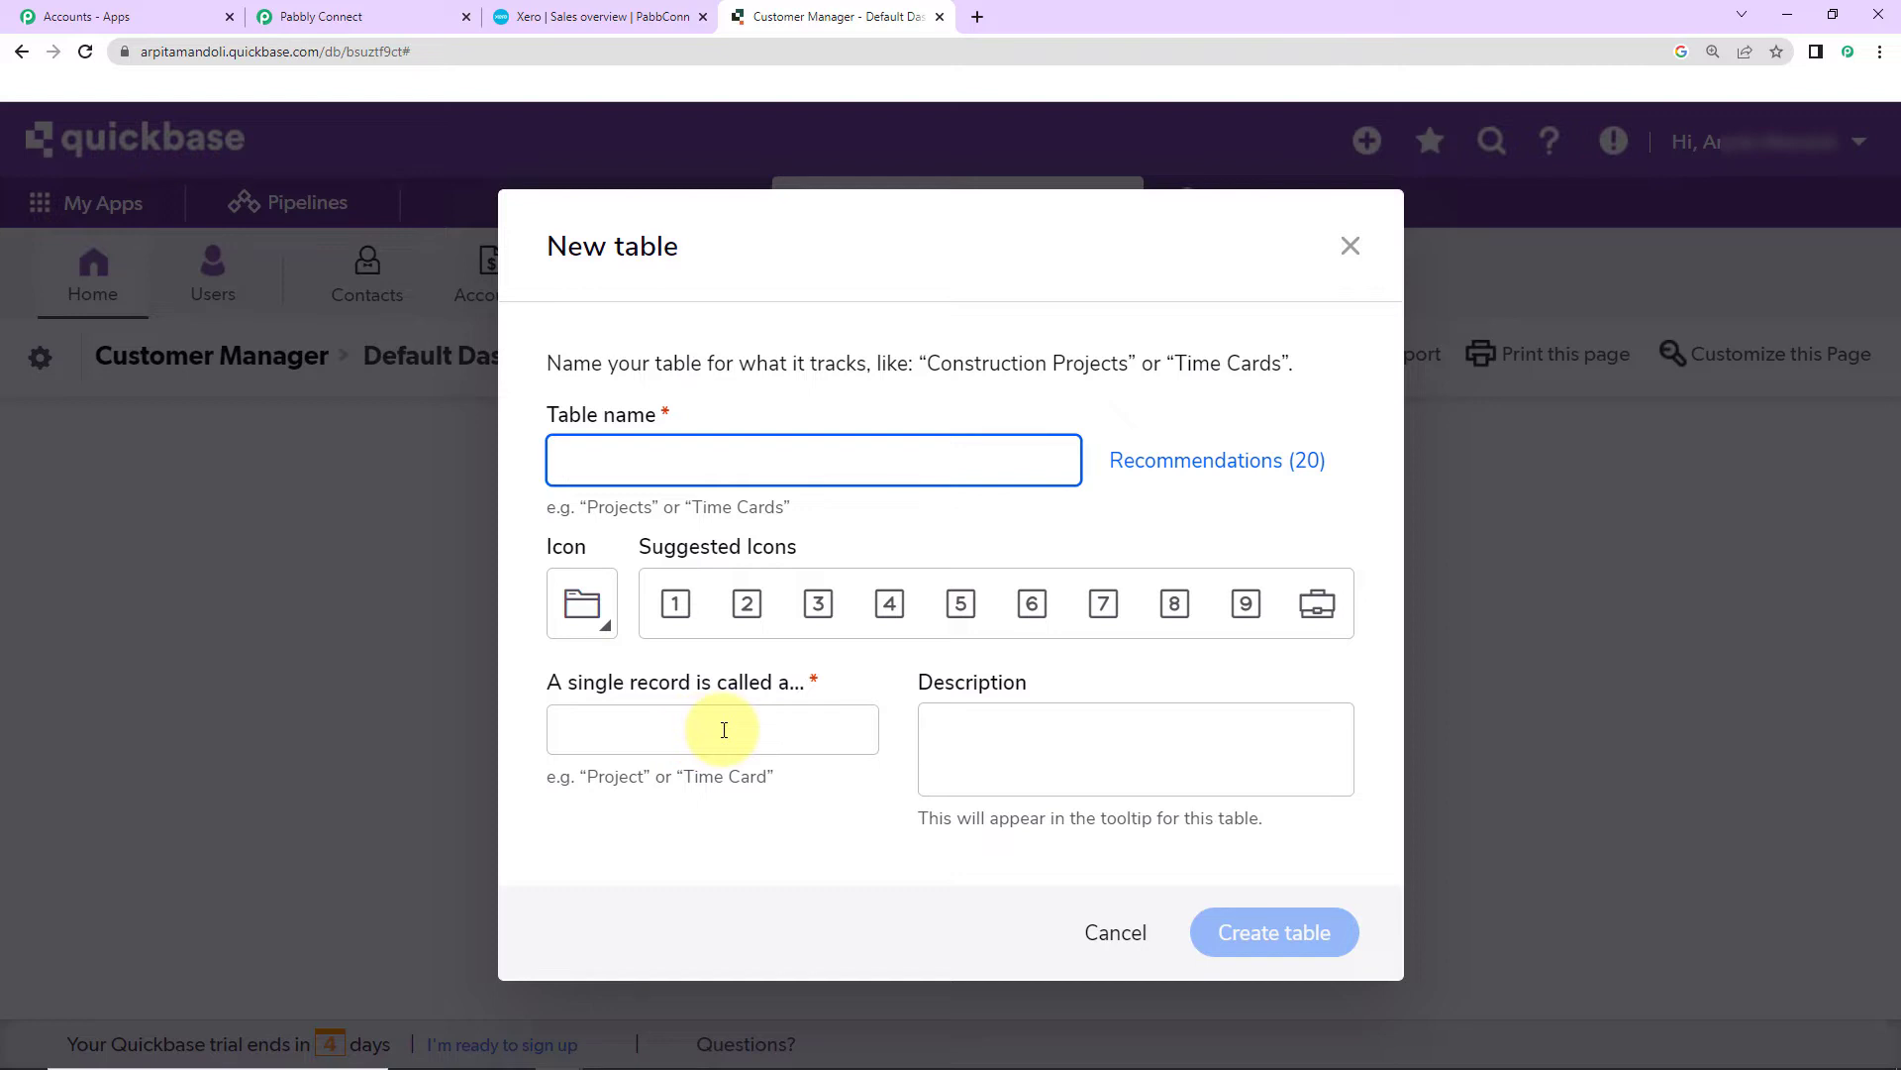
pyautogui.click(1351, 246)
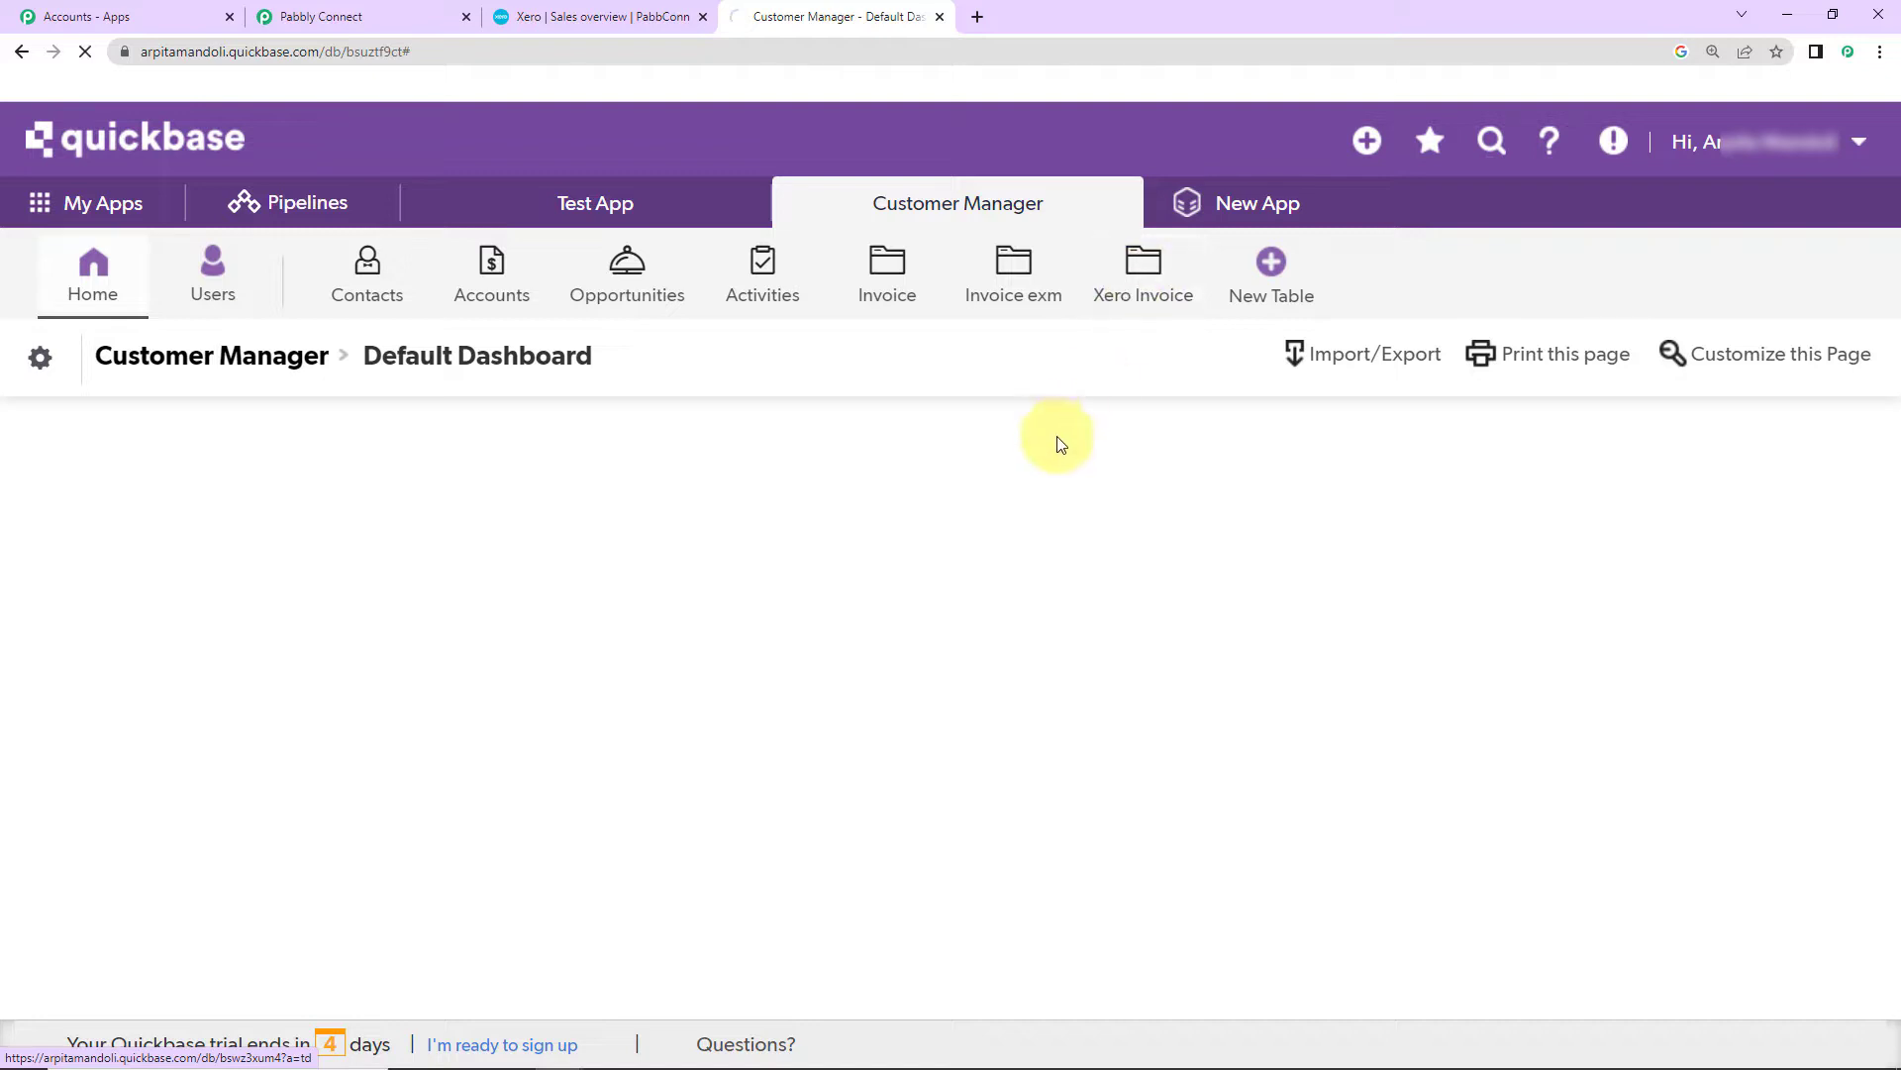
pyautogui.click(1127, 293)
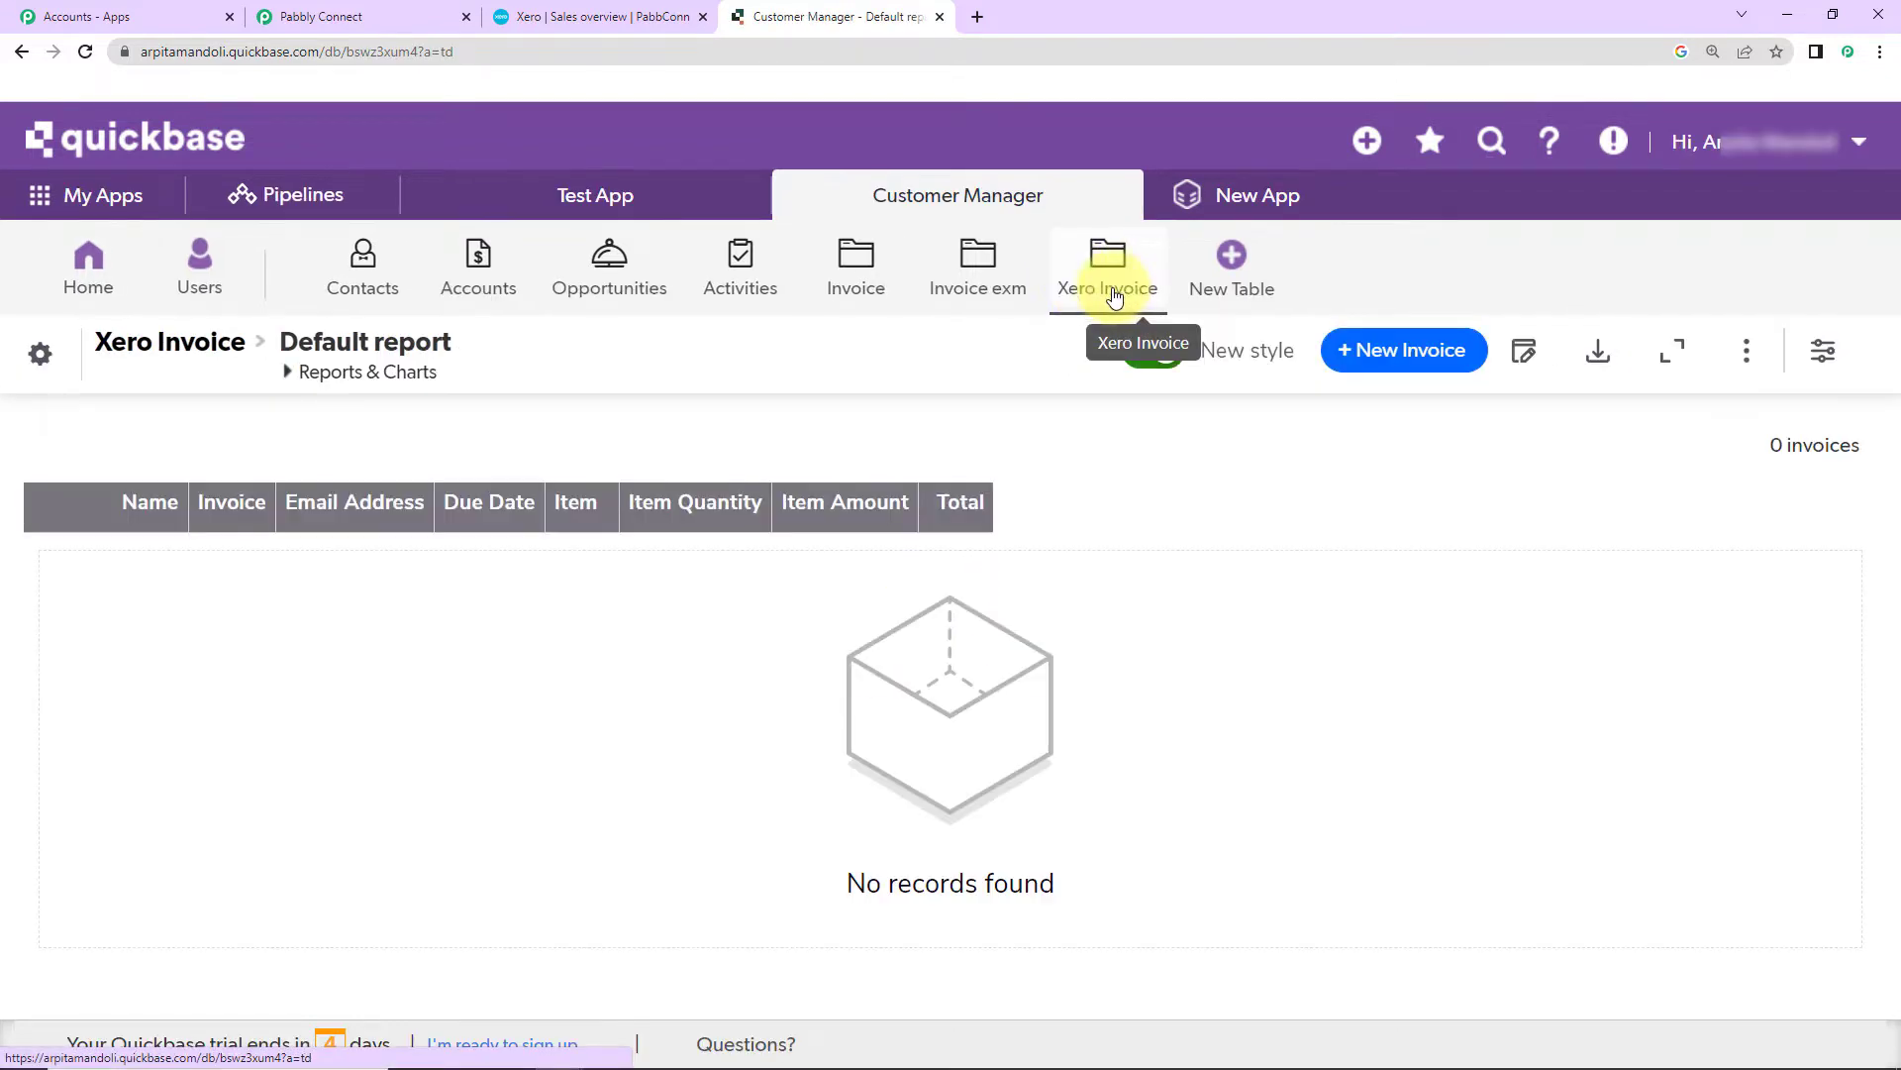
# Step: Start a new webhook on the Xero Invoice table named Demo Webhook
pyautogui.click(38, 362)
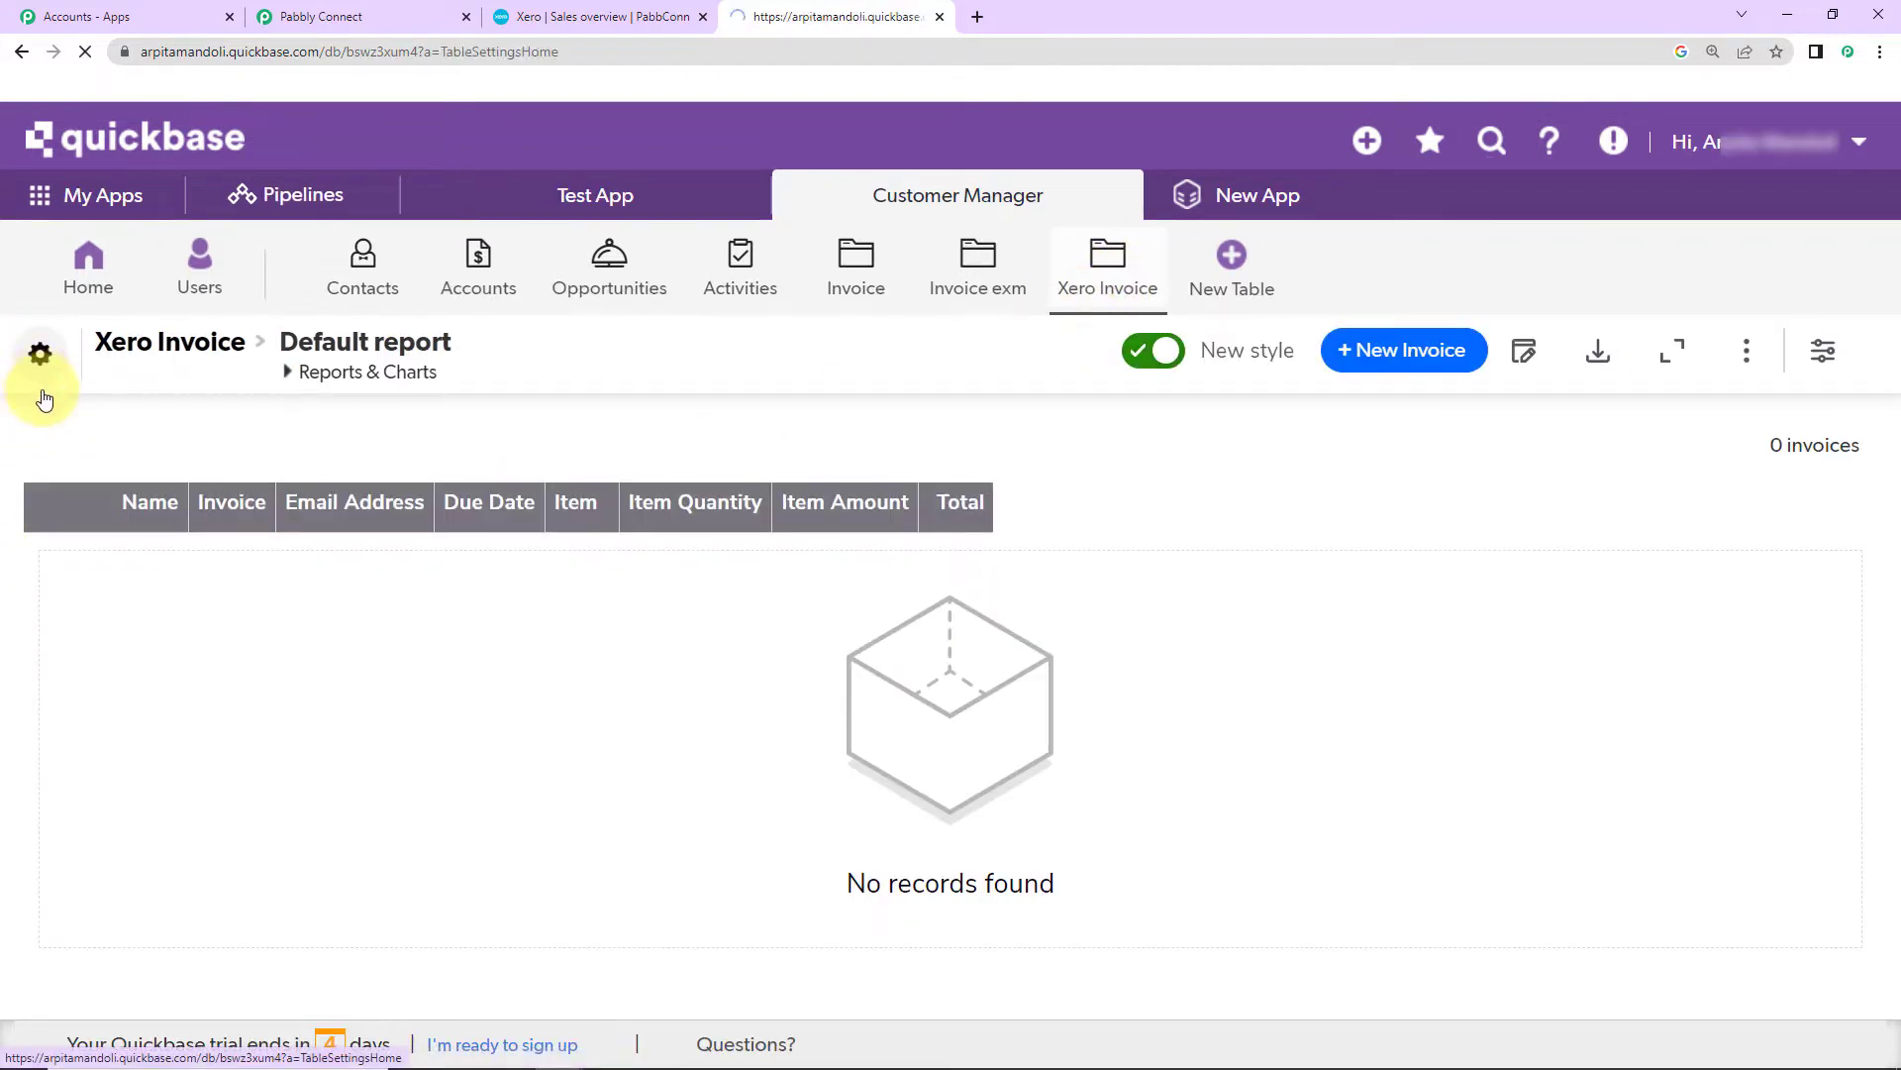
pyautogui.scroll(-3, 1195, 797)
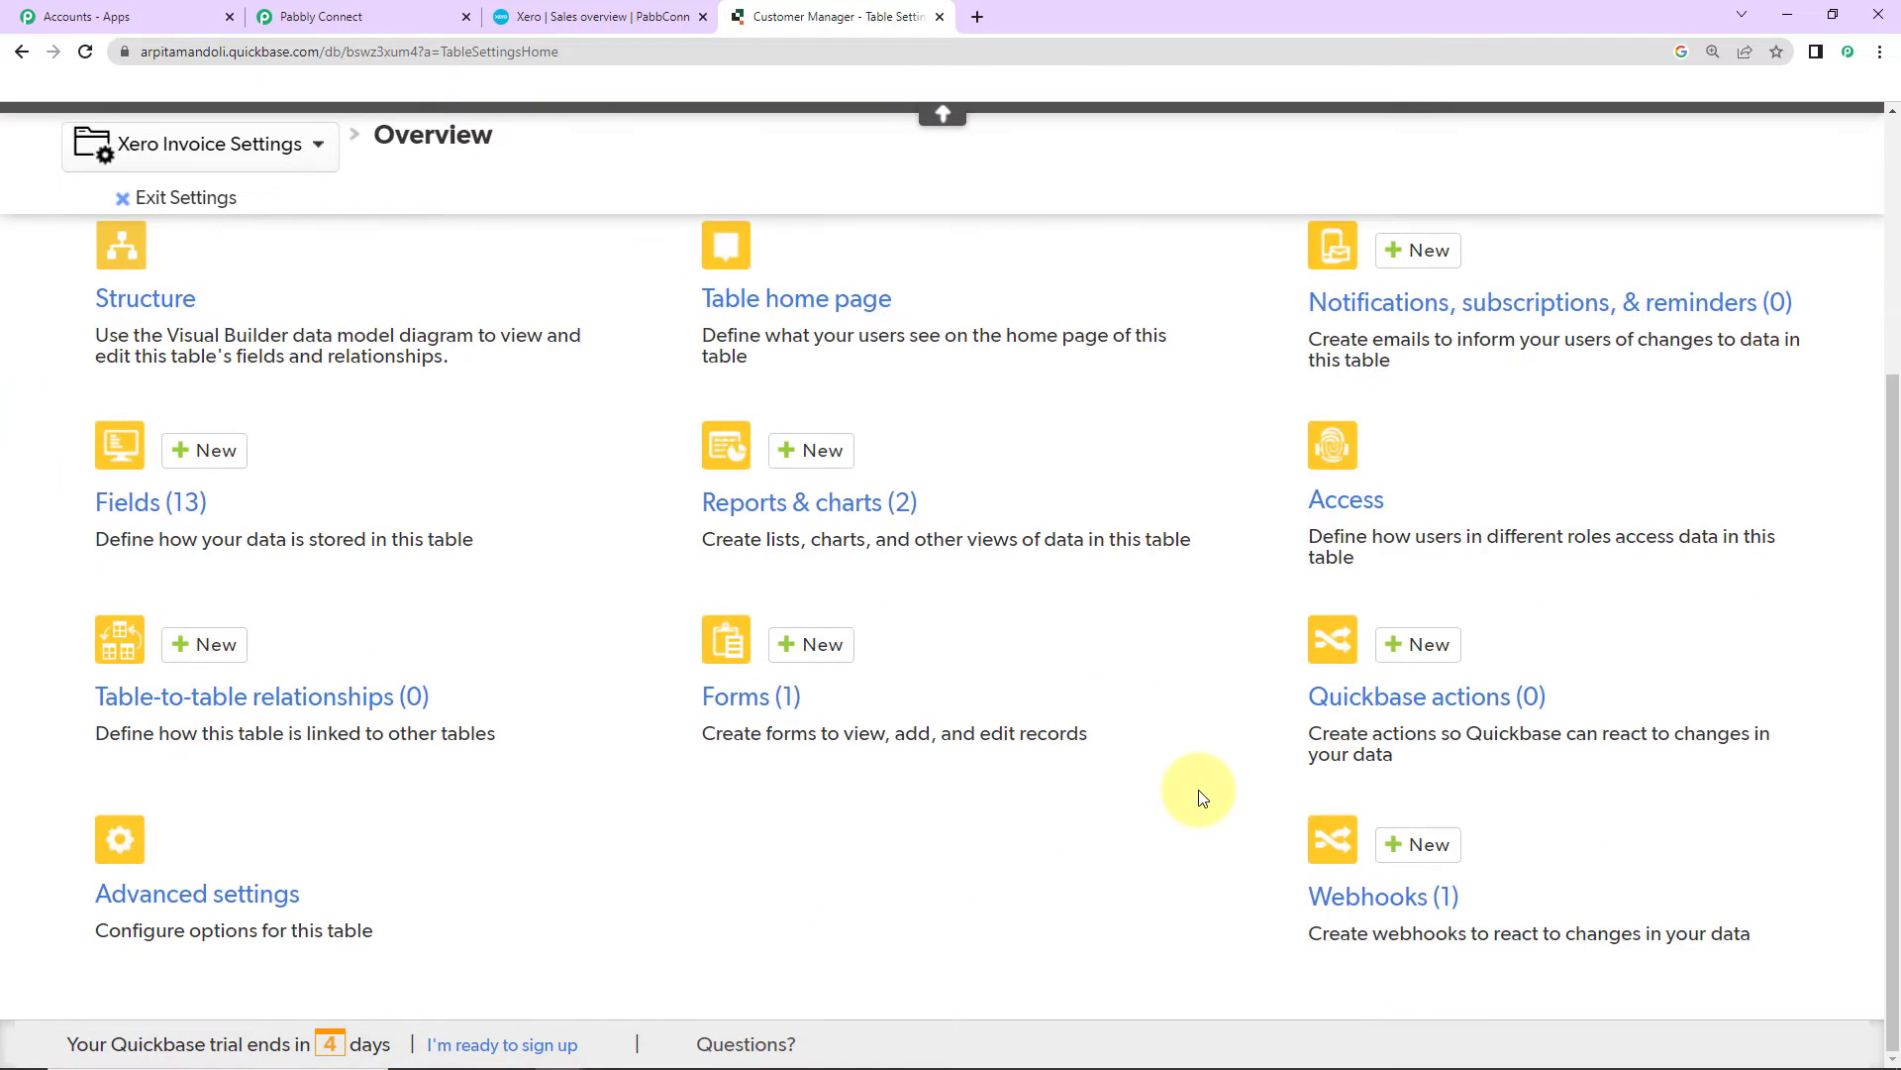
pyautogui.click(1382, 908)
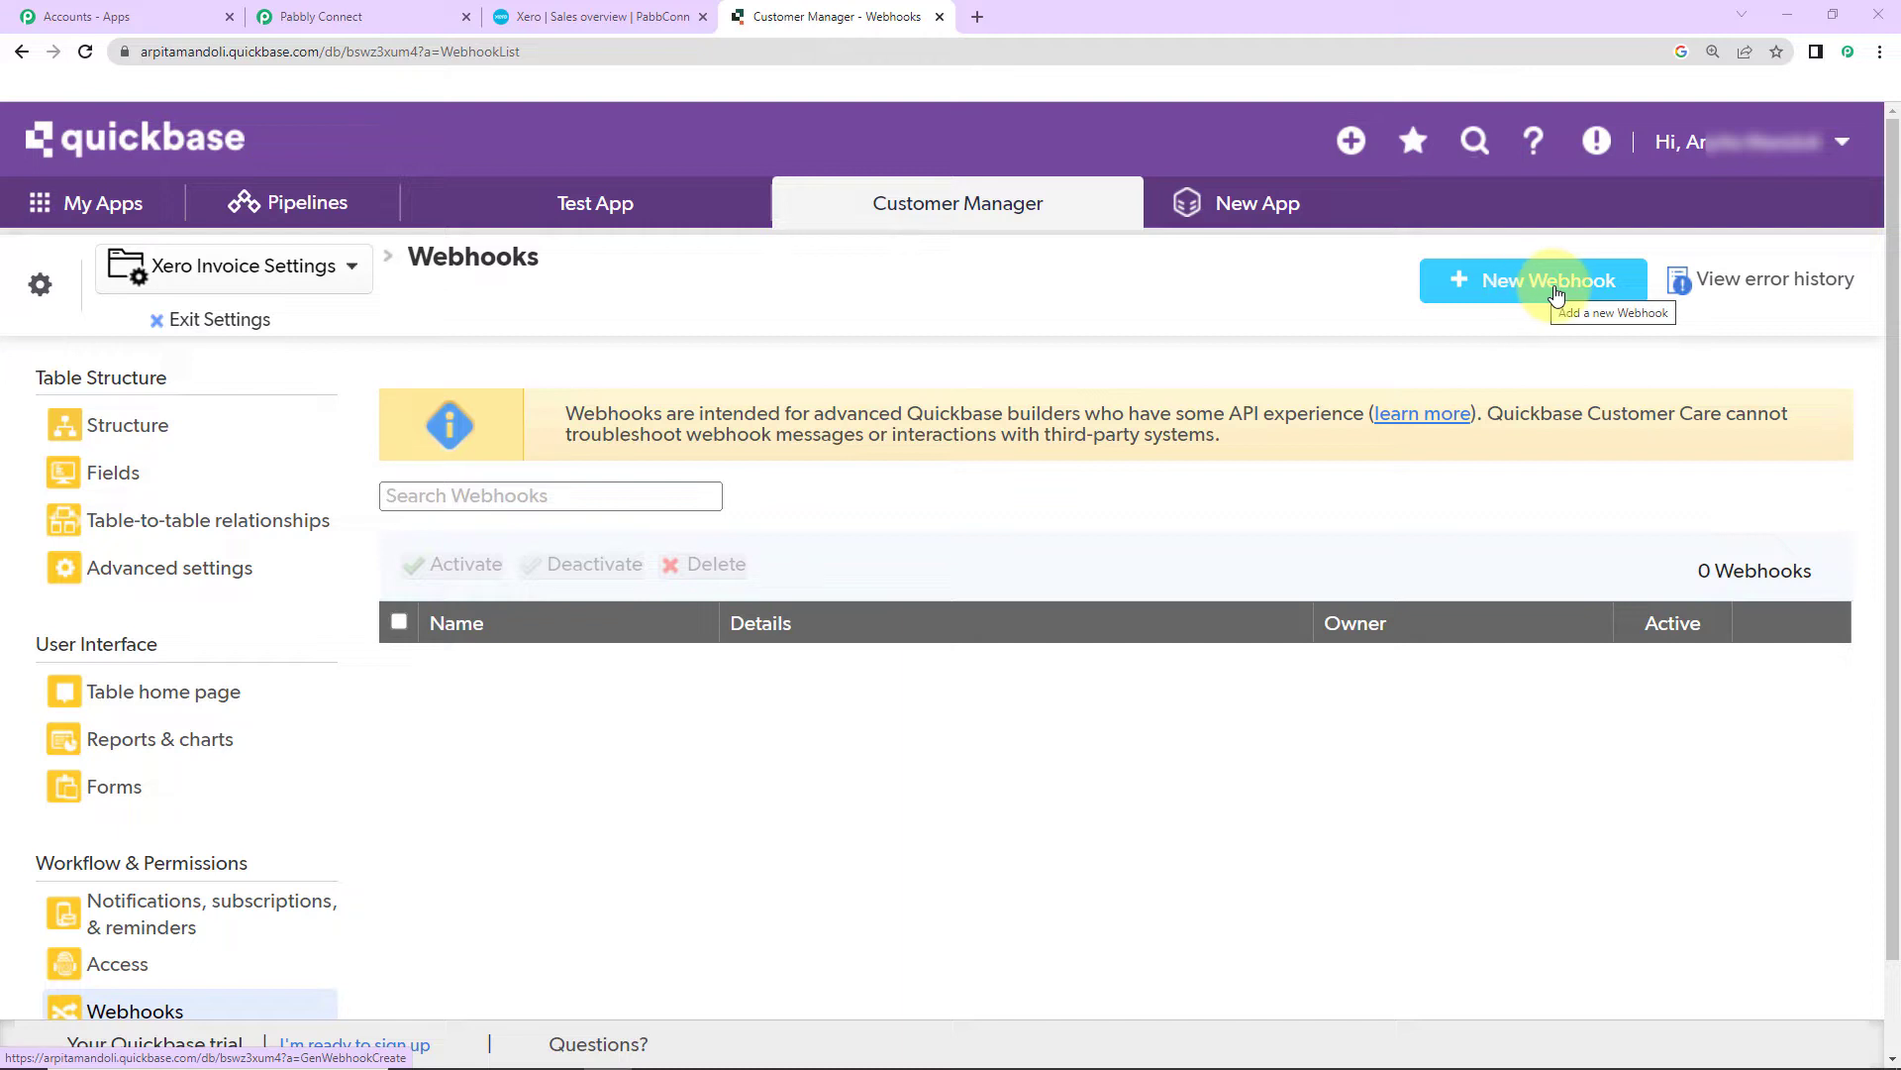
pyautogui.click(1543, 288)
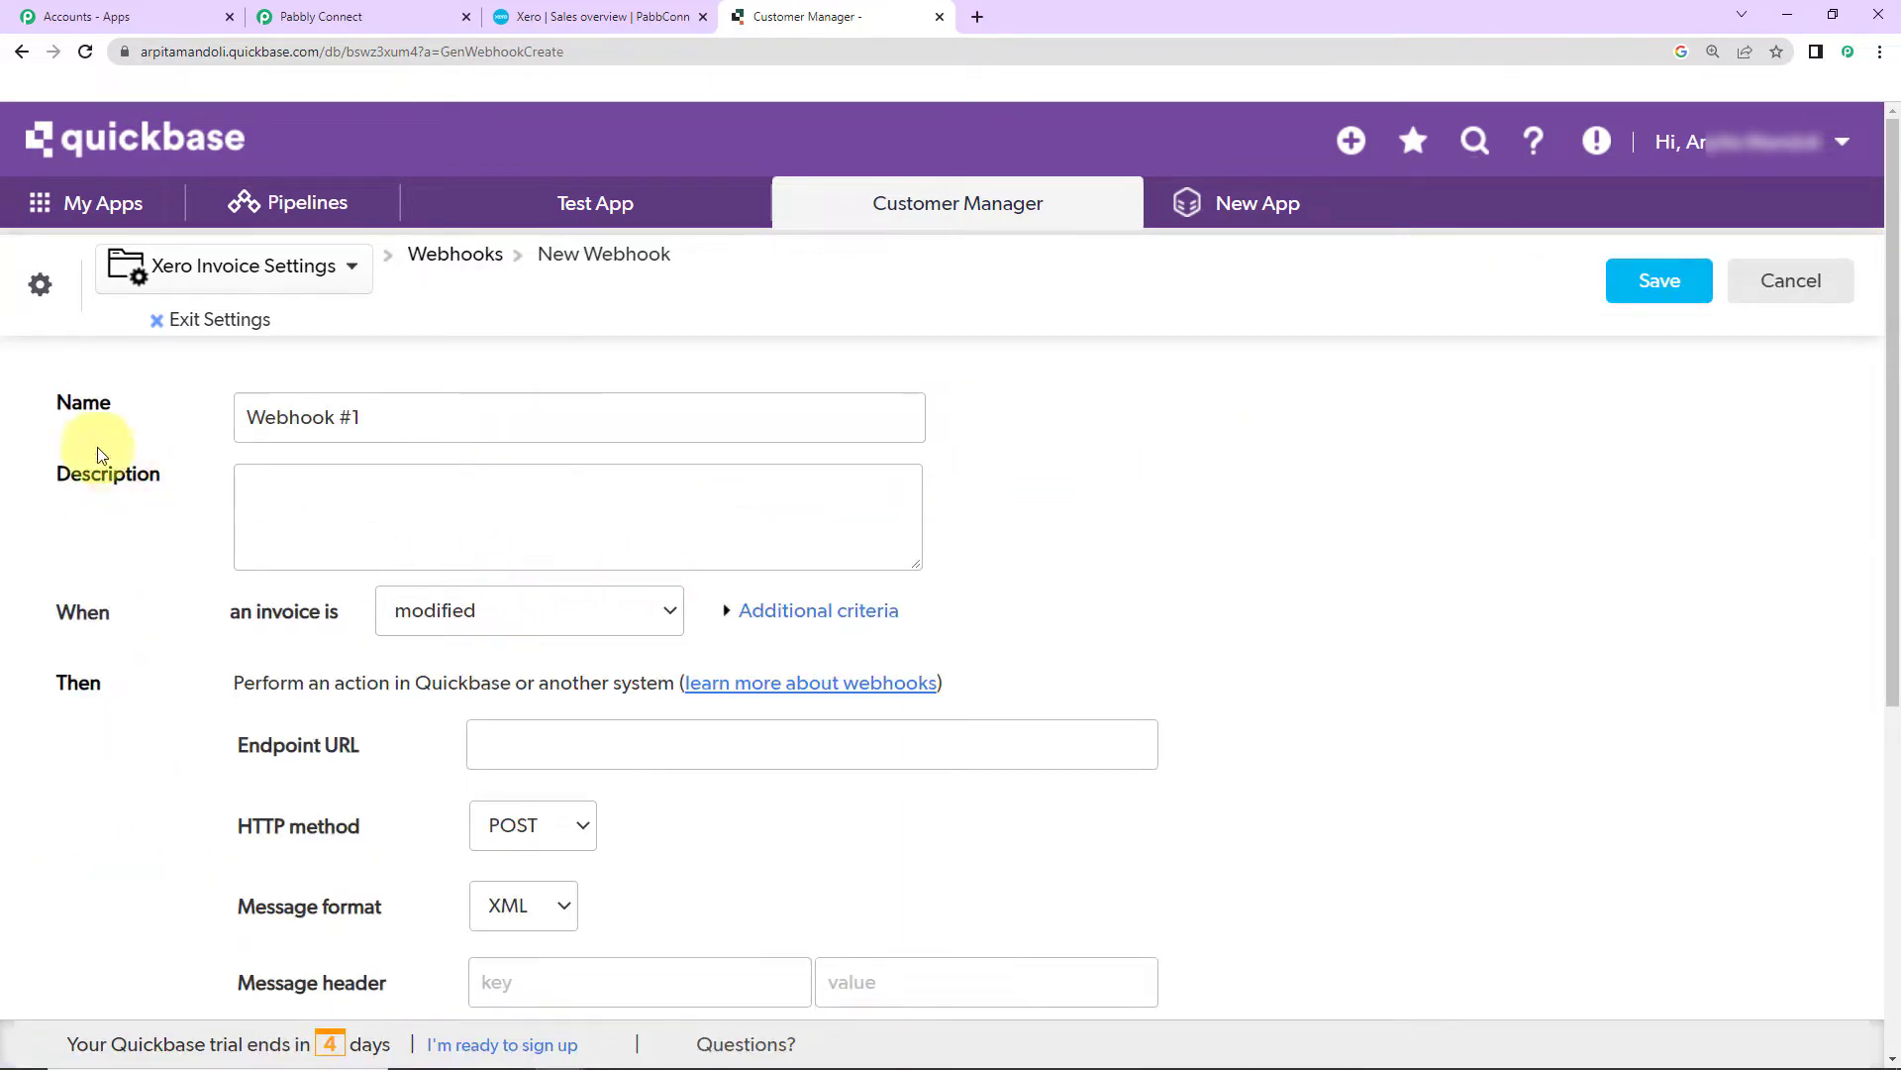
pyautogui.tripleClick(359, 415)
pyautogui.write('Demo')
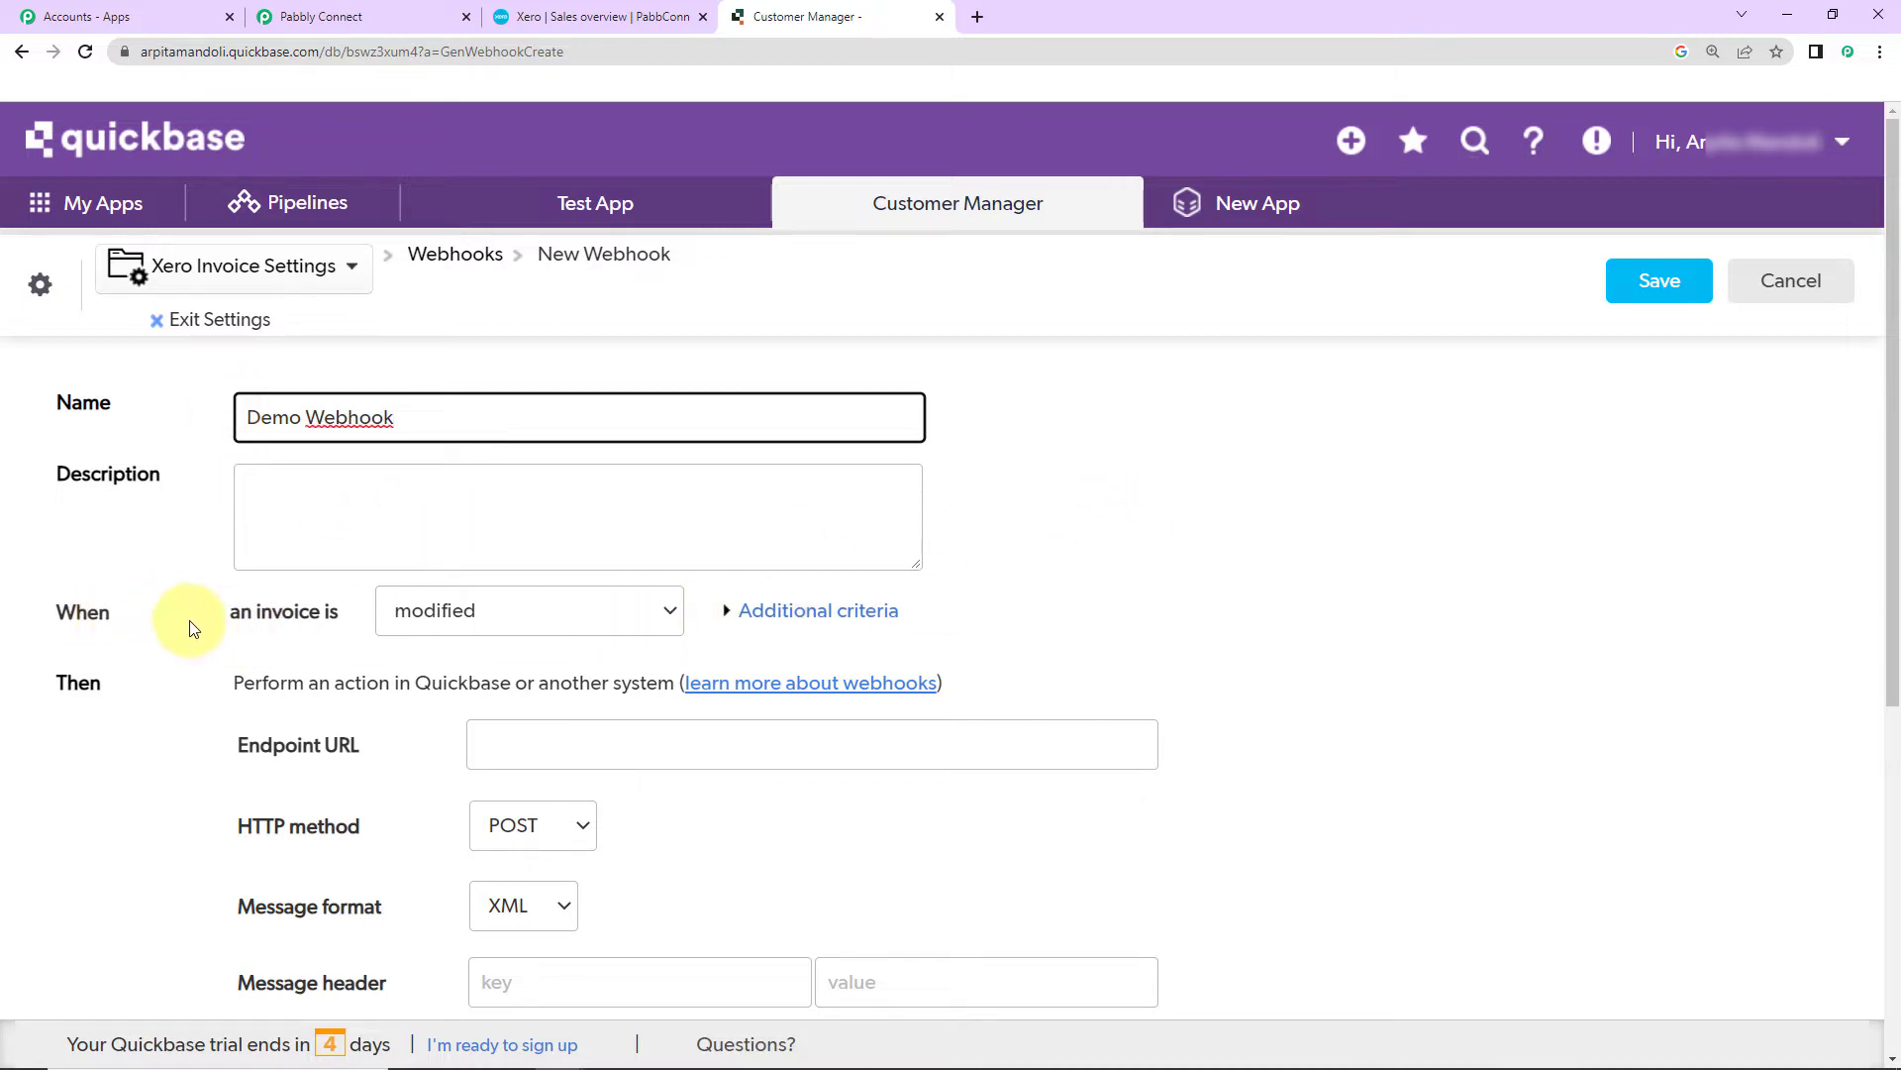
# Step: Make the webhook fire when records are modified, added or deleted, then return to Pabbly
pyautogui.click(667, 610)
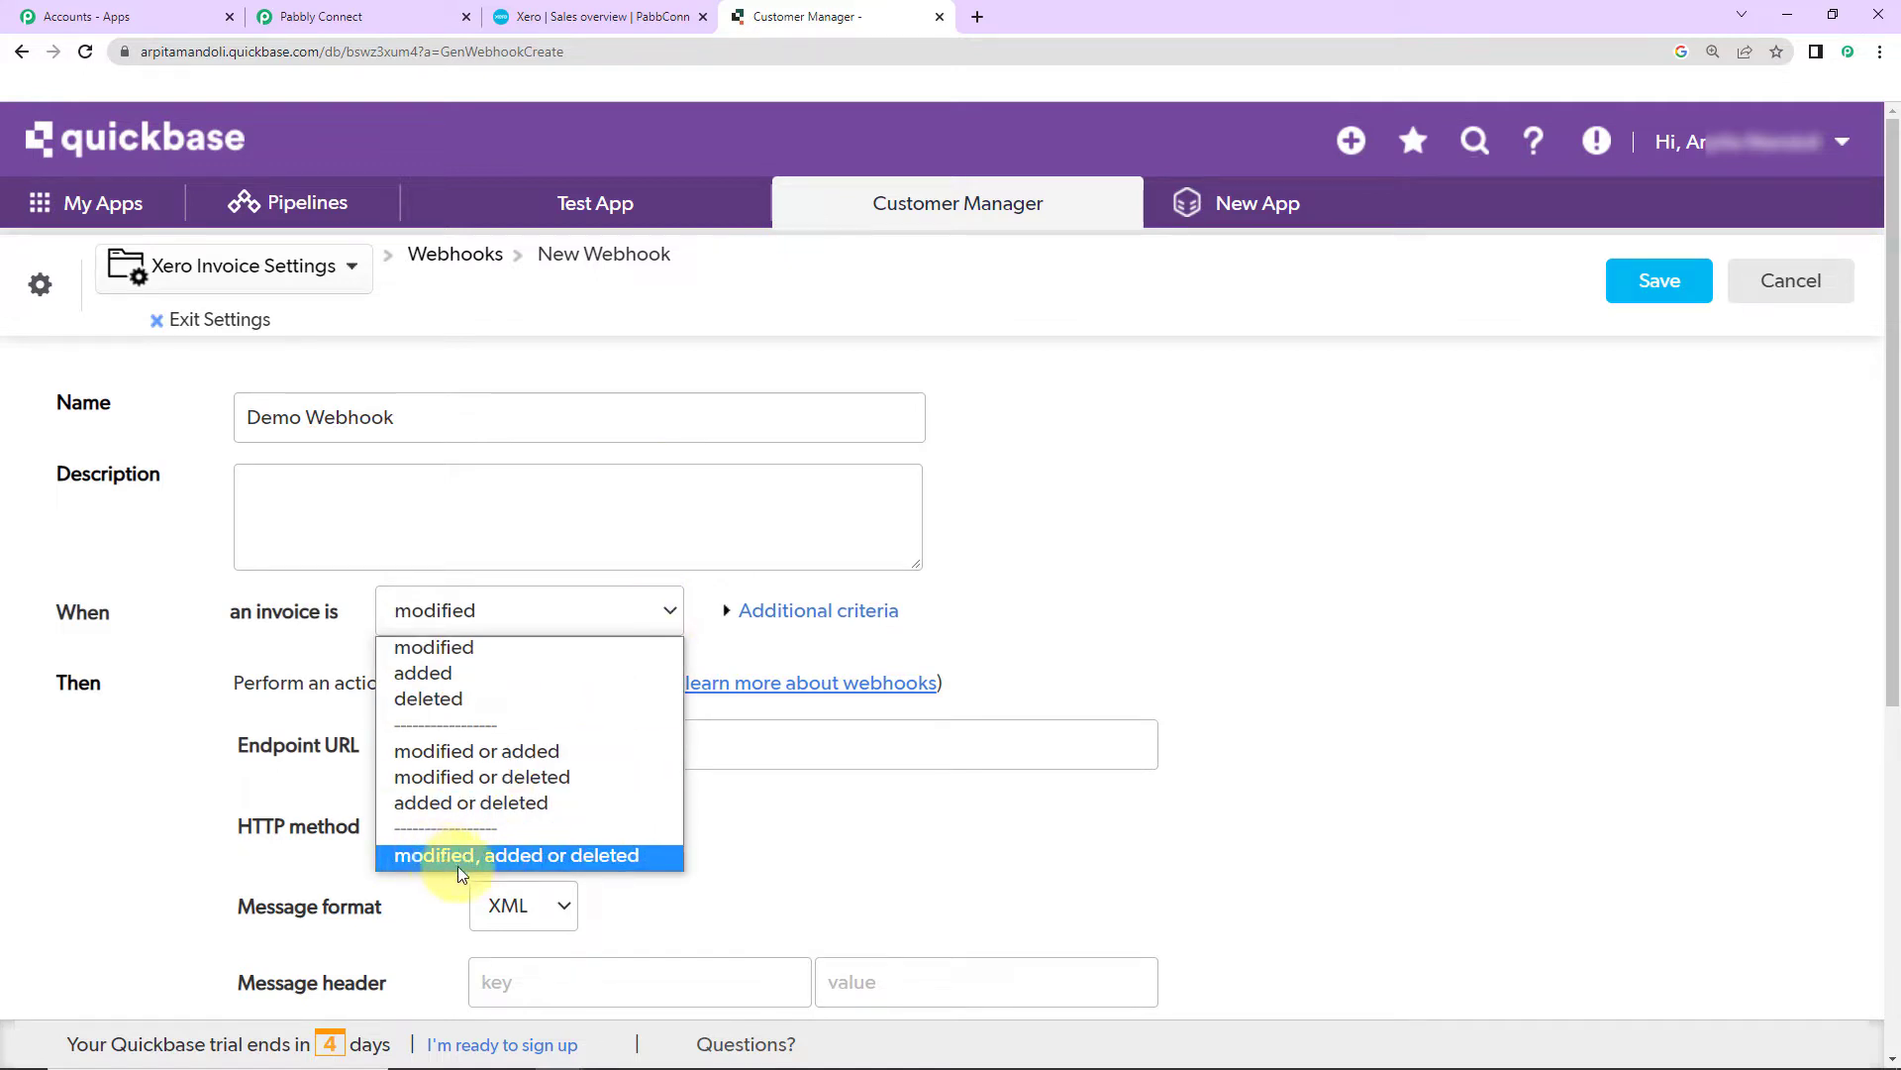
pyautogui.click(616, 855)
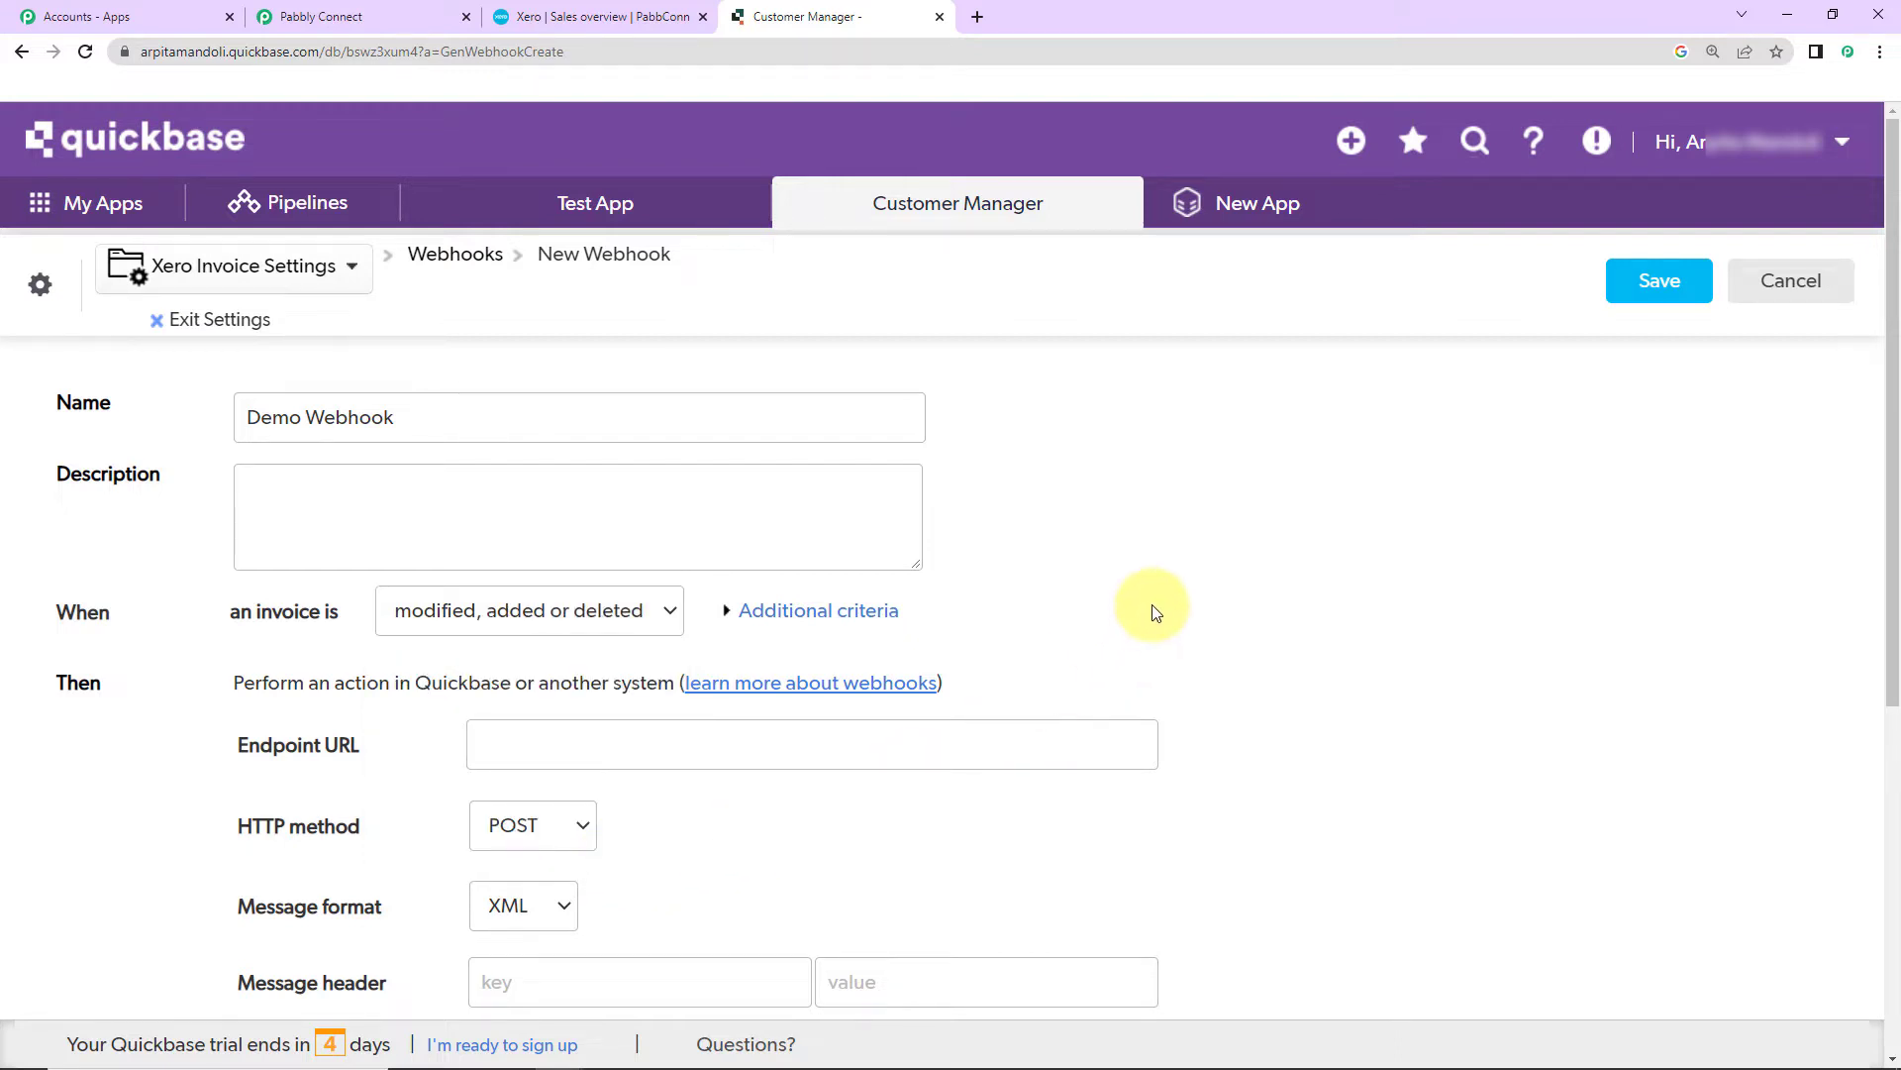
pyautogui.scroll(-1, 1149, 608)
pyautogui.scroll(-1, 1154, 611)
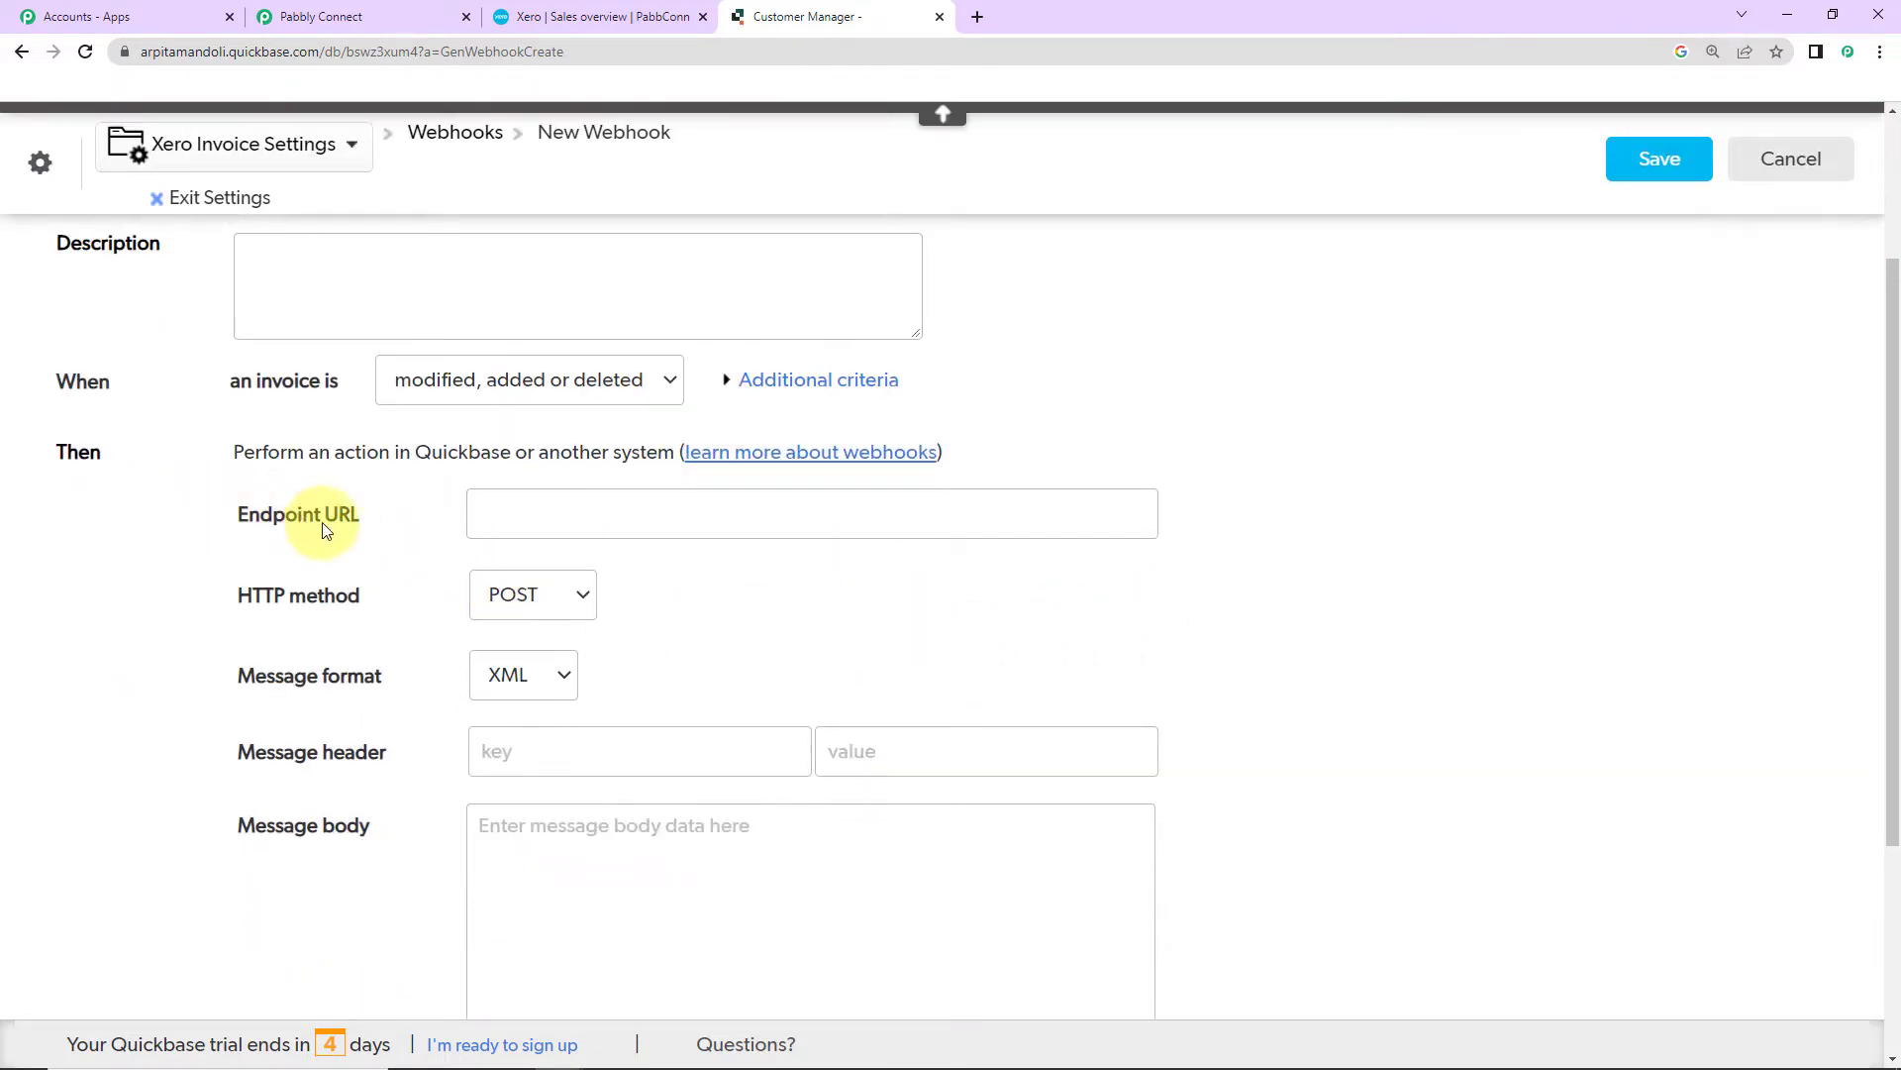
pyautogui.click(325, 20)
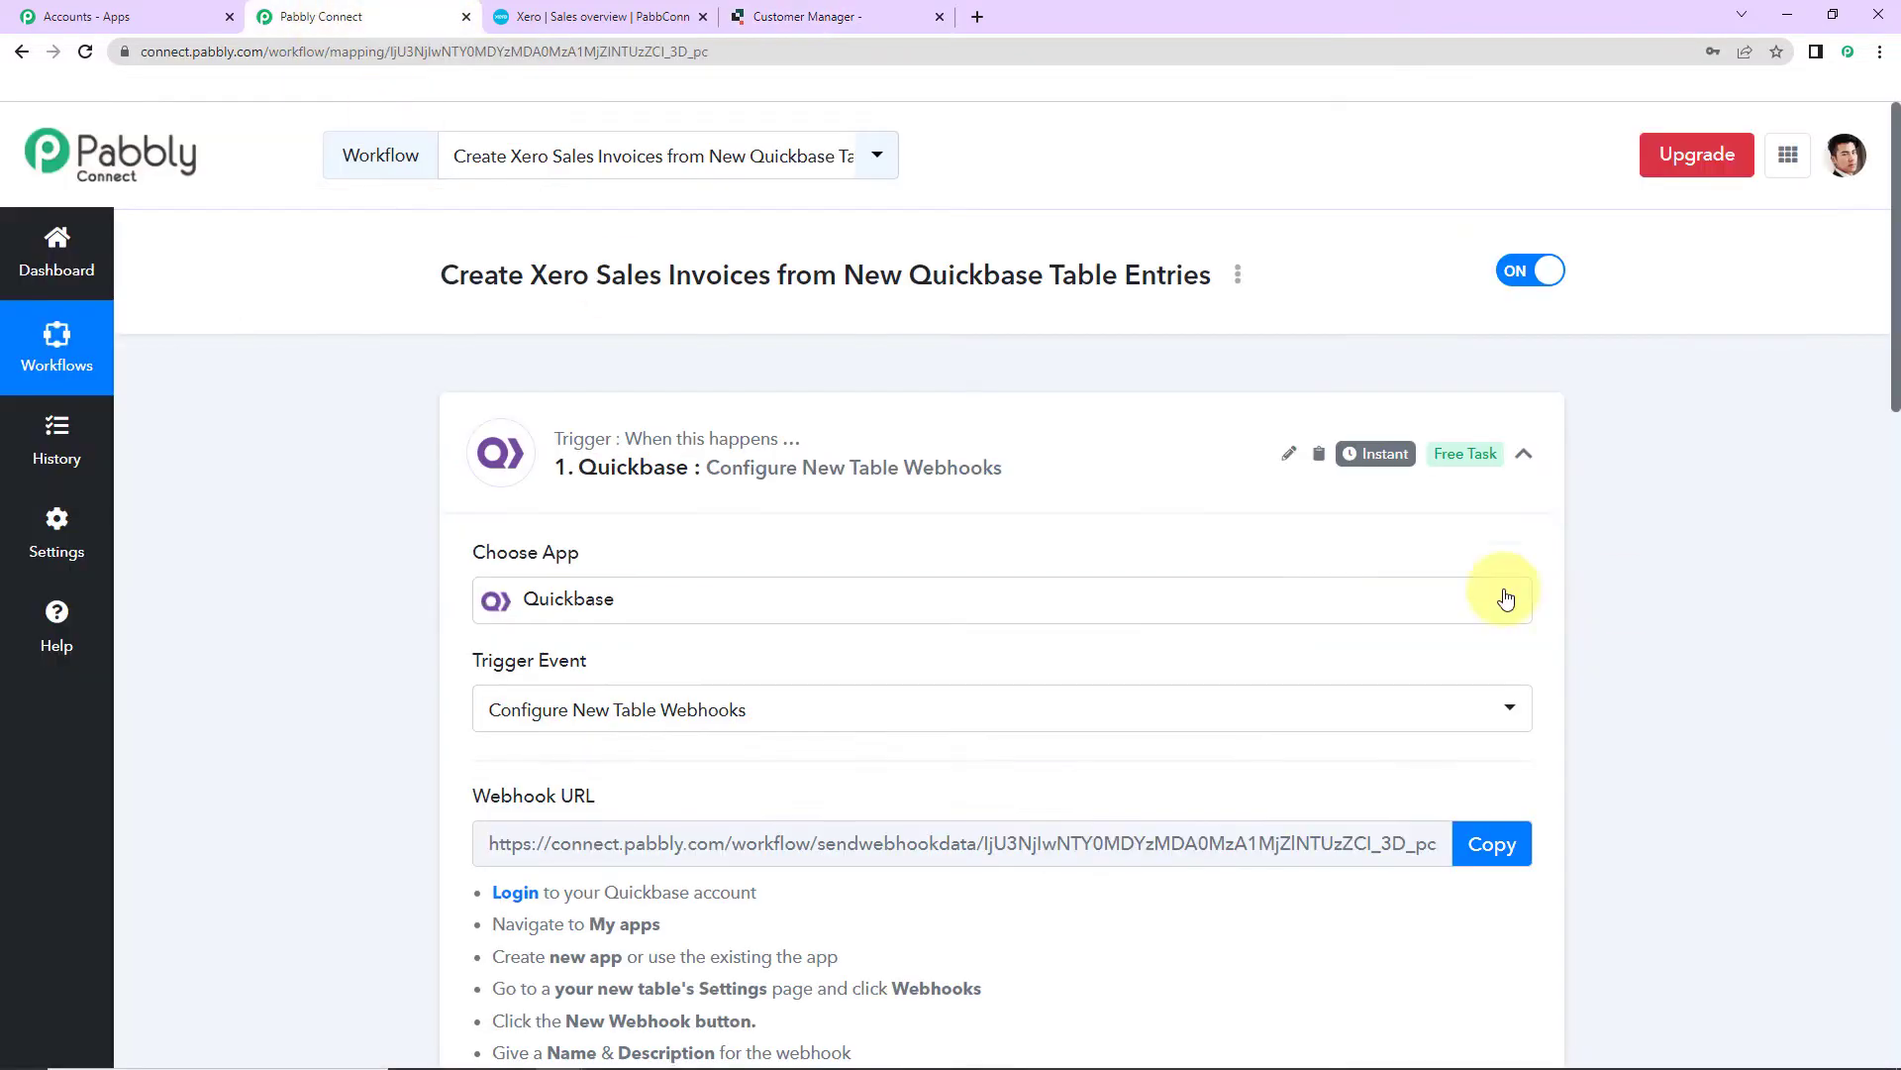
# Step: Set the webhook endpoint to the copied Pabbly URL and message format to JSON
pyautogui.scroll(-5, 1708, 678)
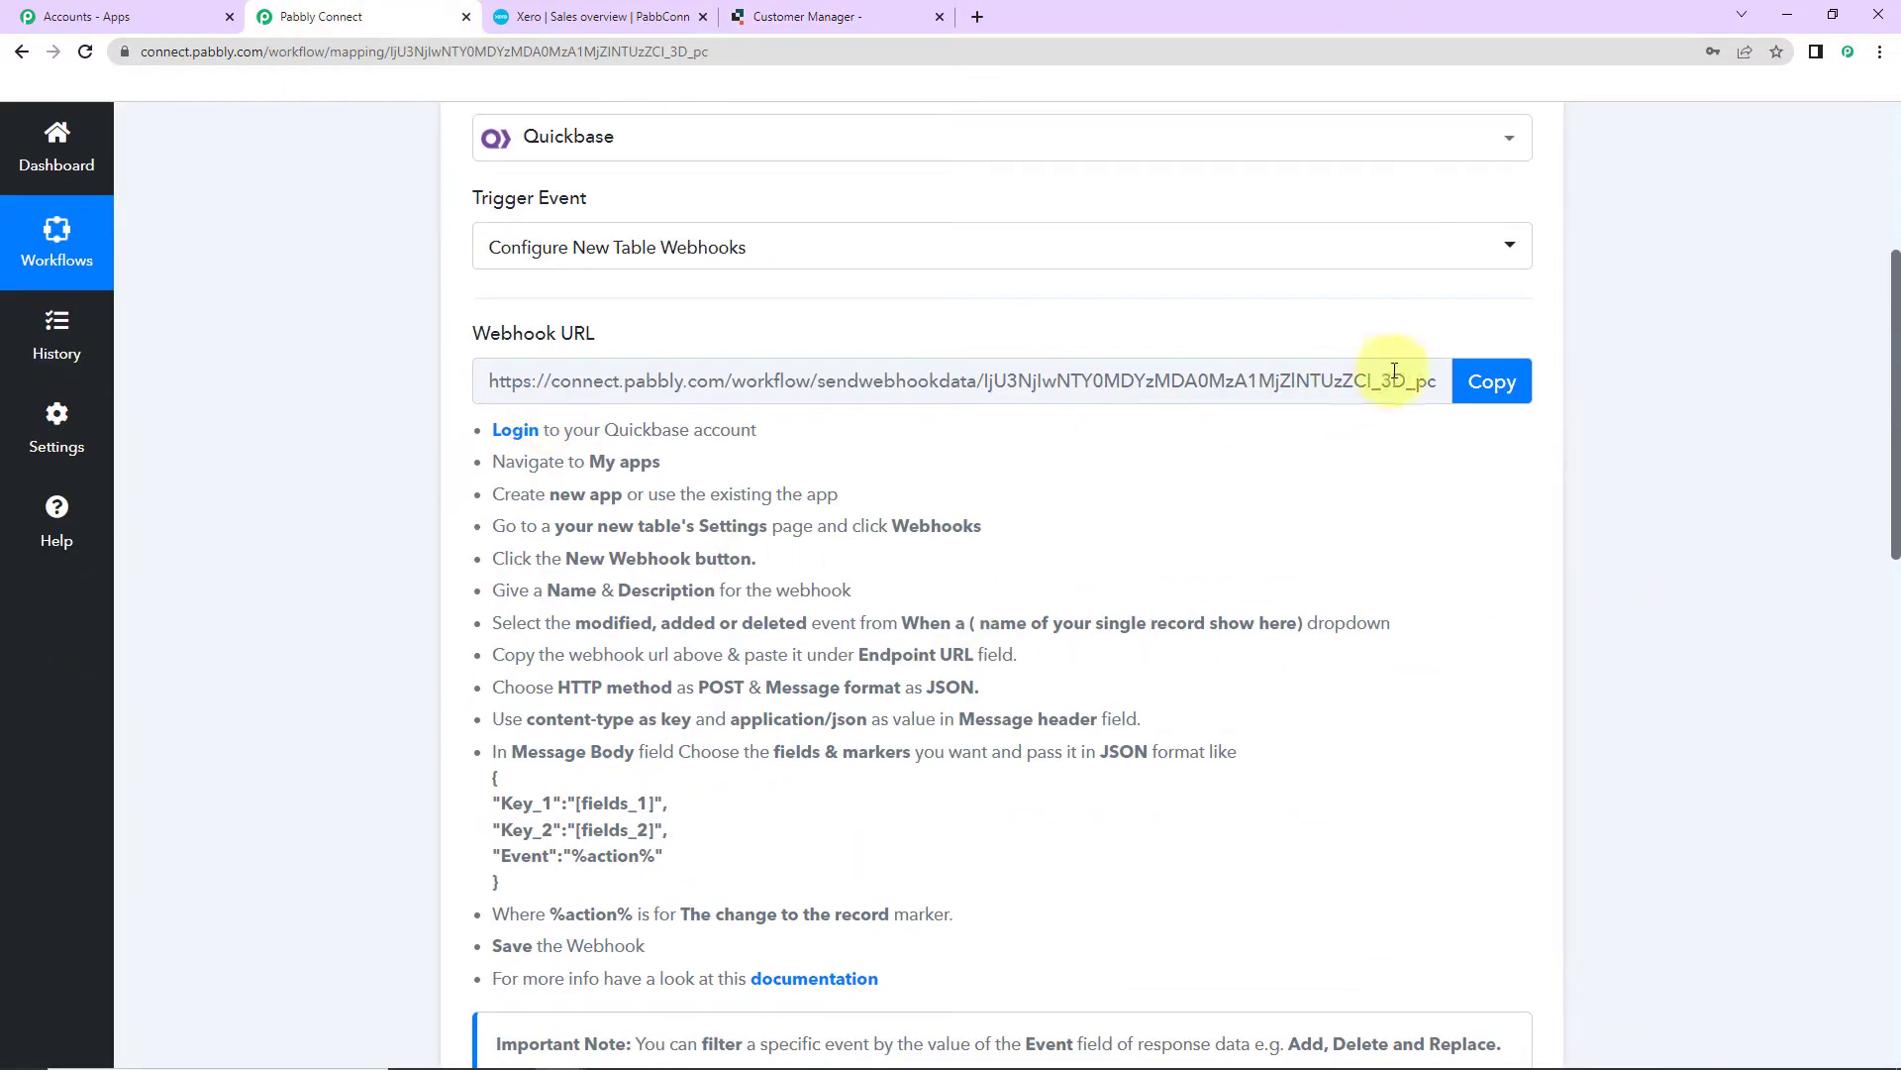
pyautogui.click(1486, 381)
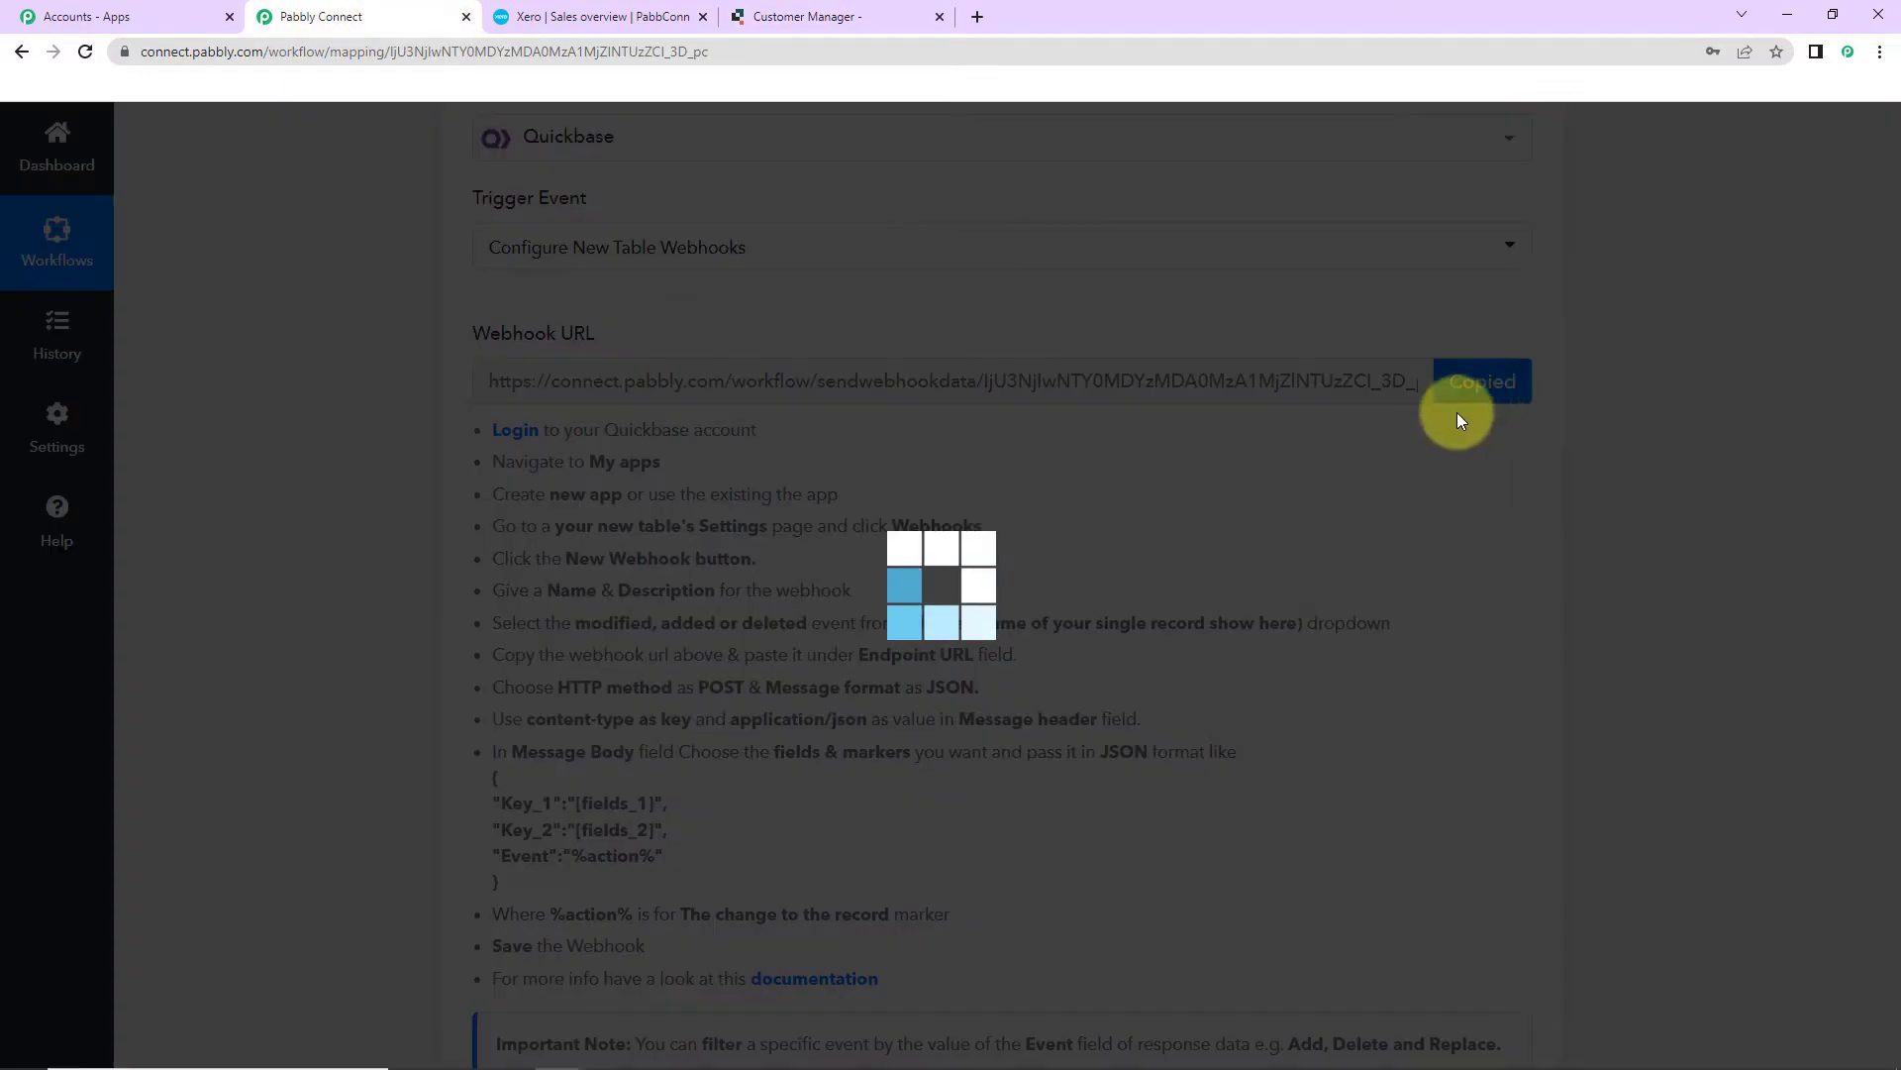
pyautogui.click(842, 9)
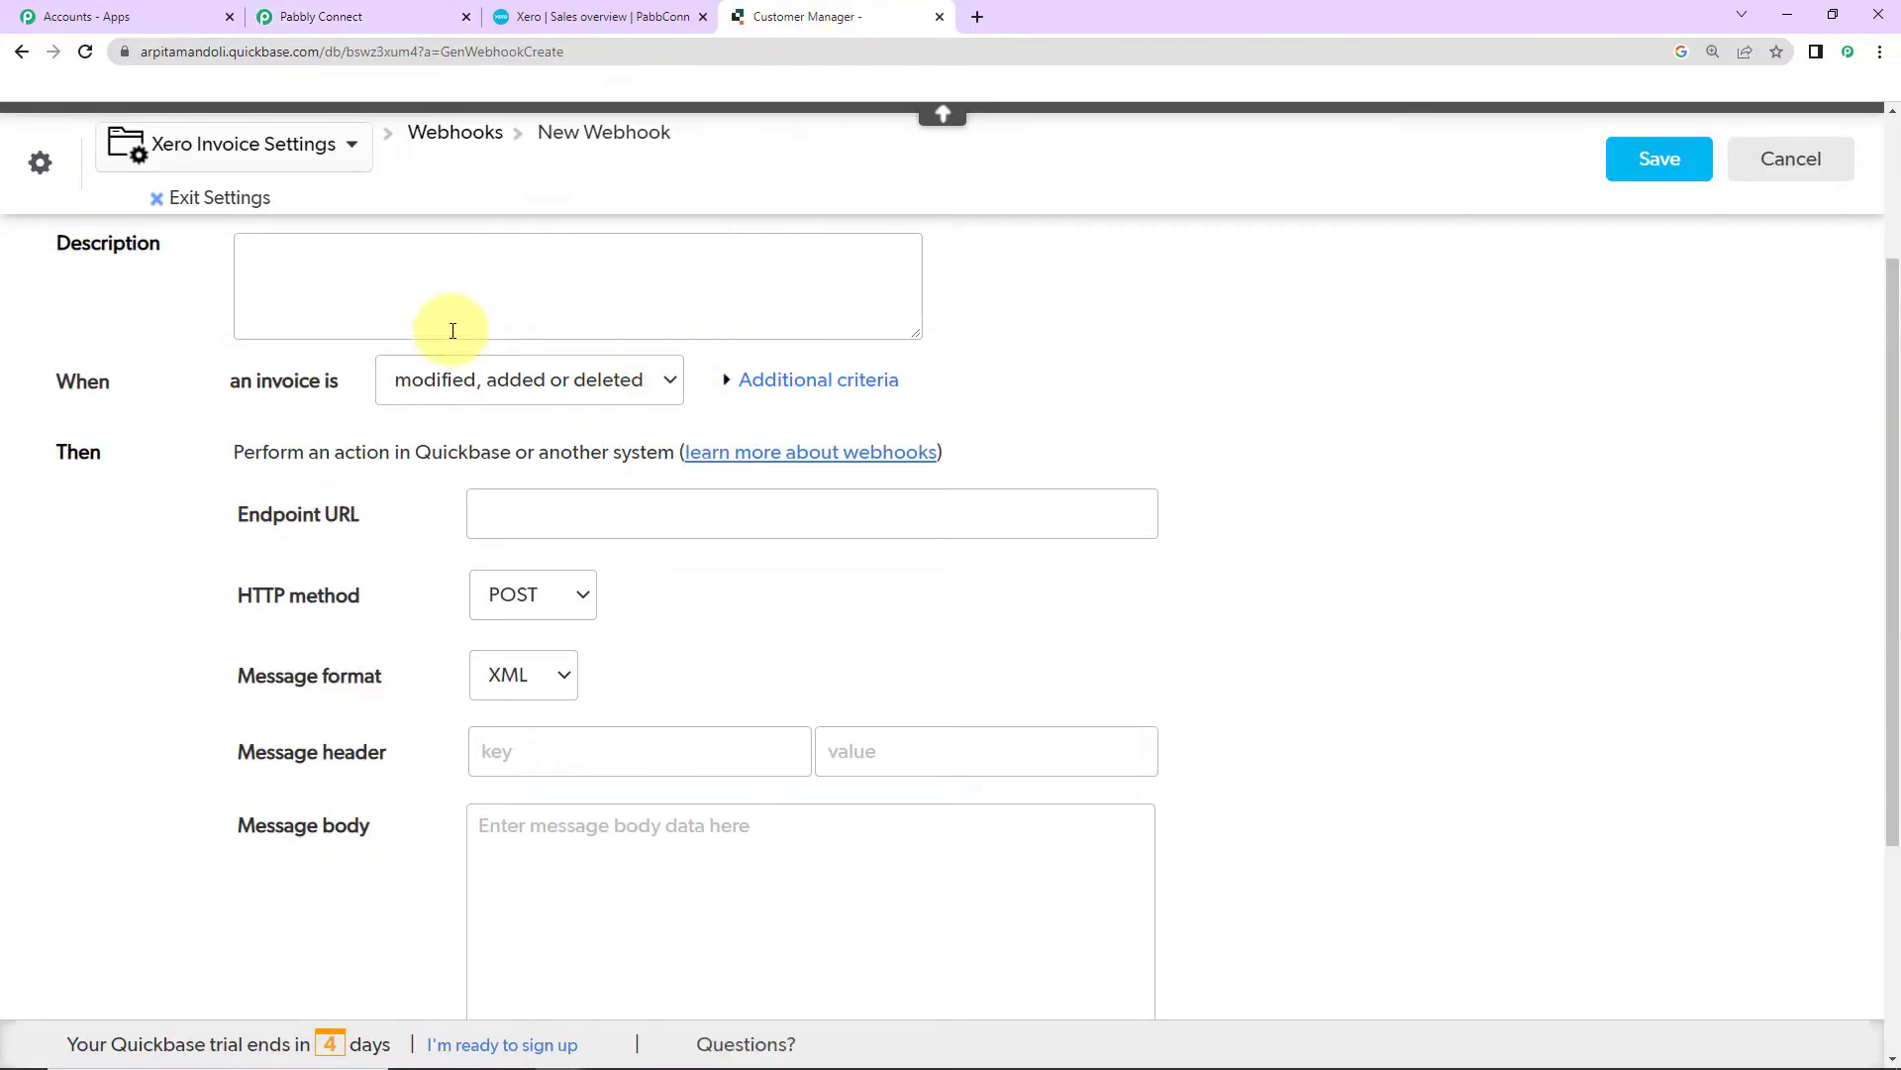
pyautogui.click(507, 521)
pyautogui.hotkey('ctrl', 'v')
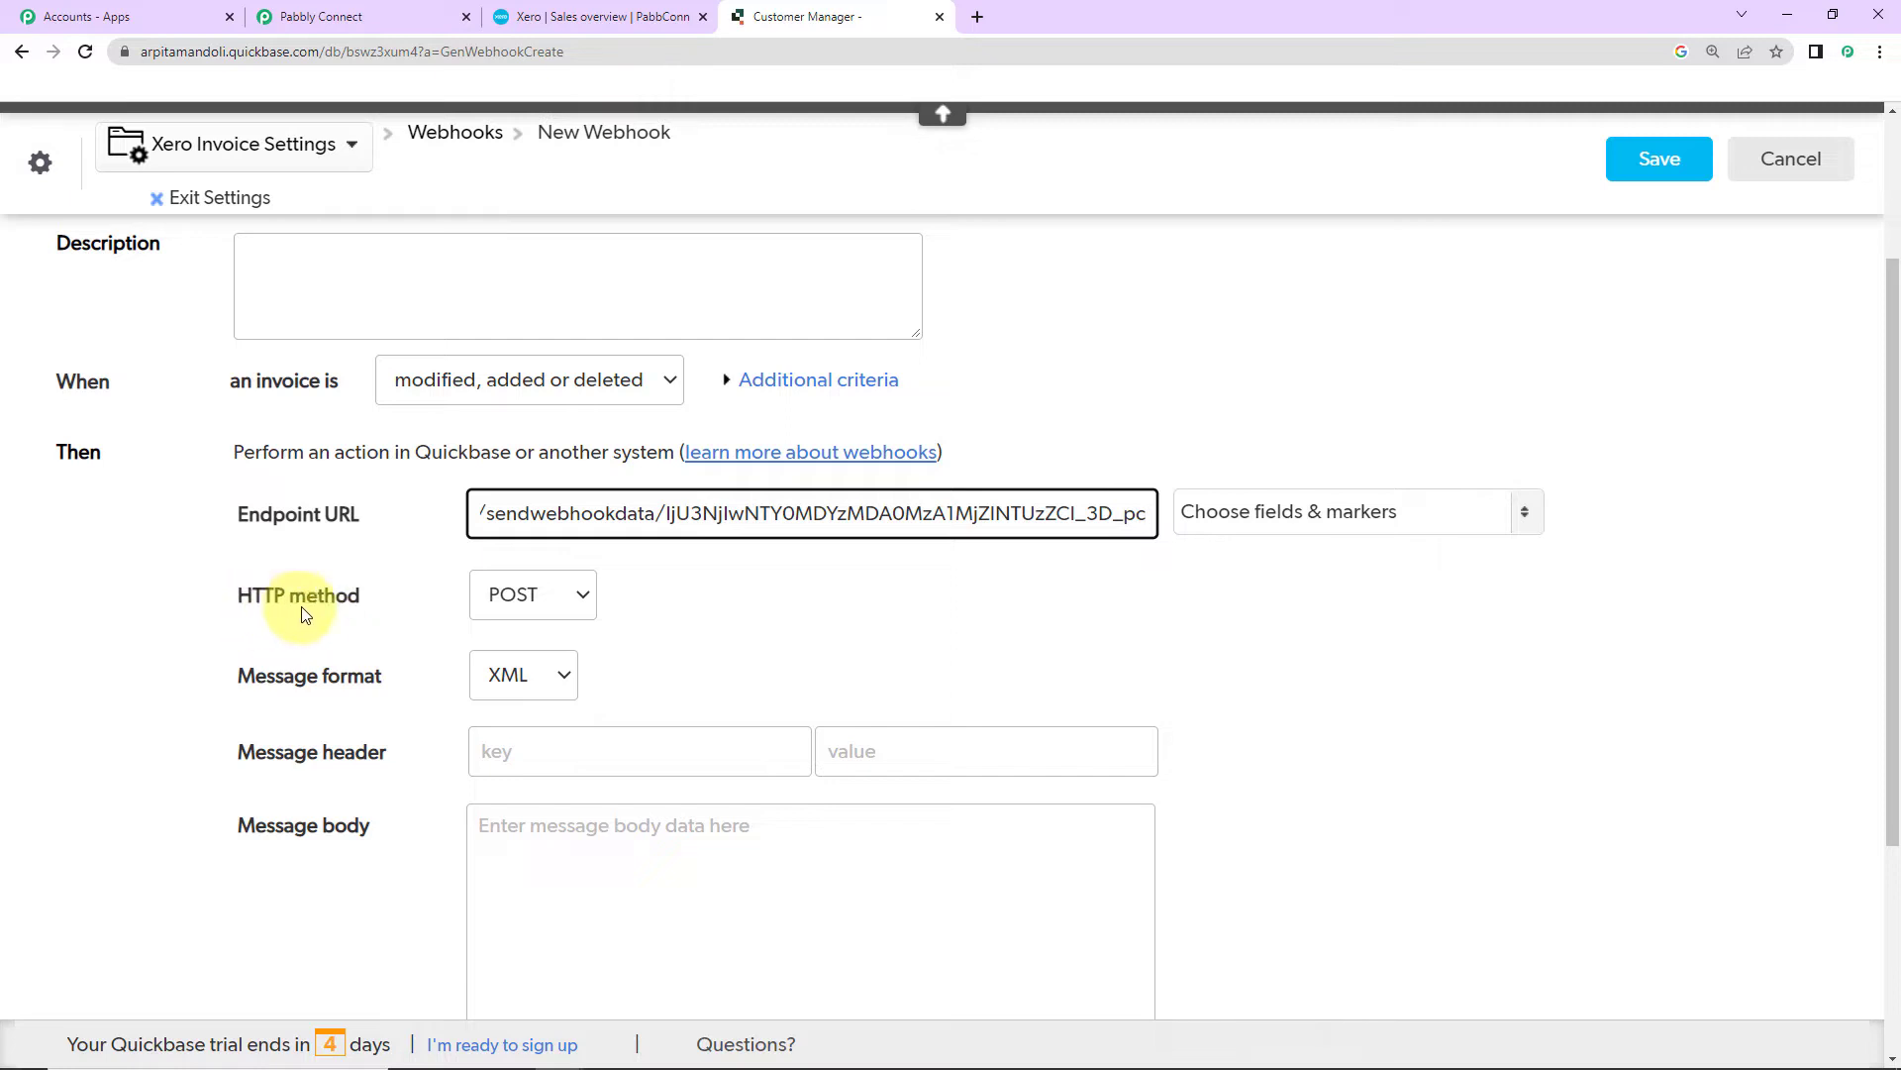
pyautogui.click(371, 12)
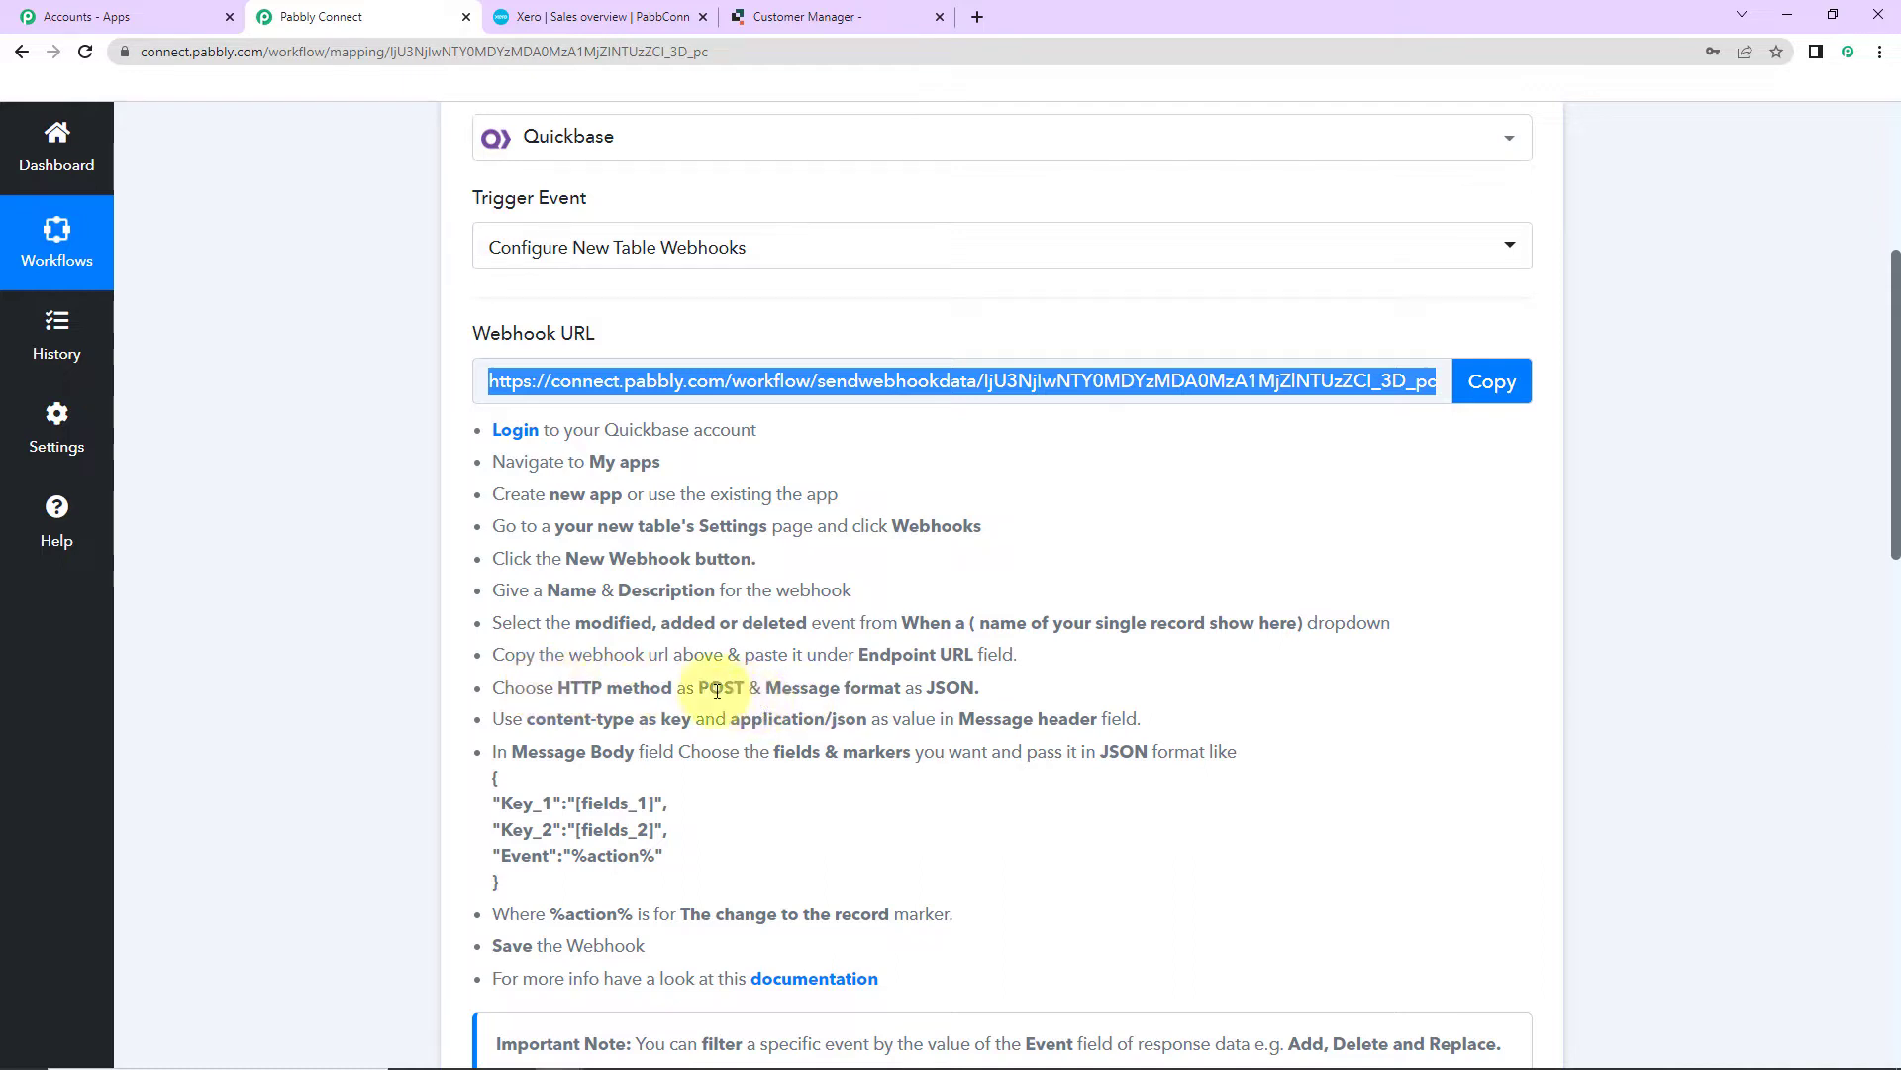
pyautogui.click(828, 13)
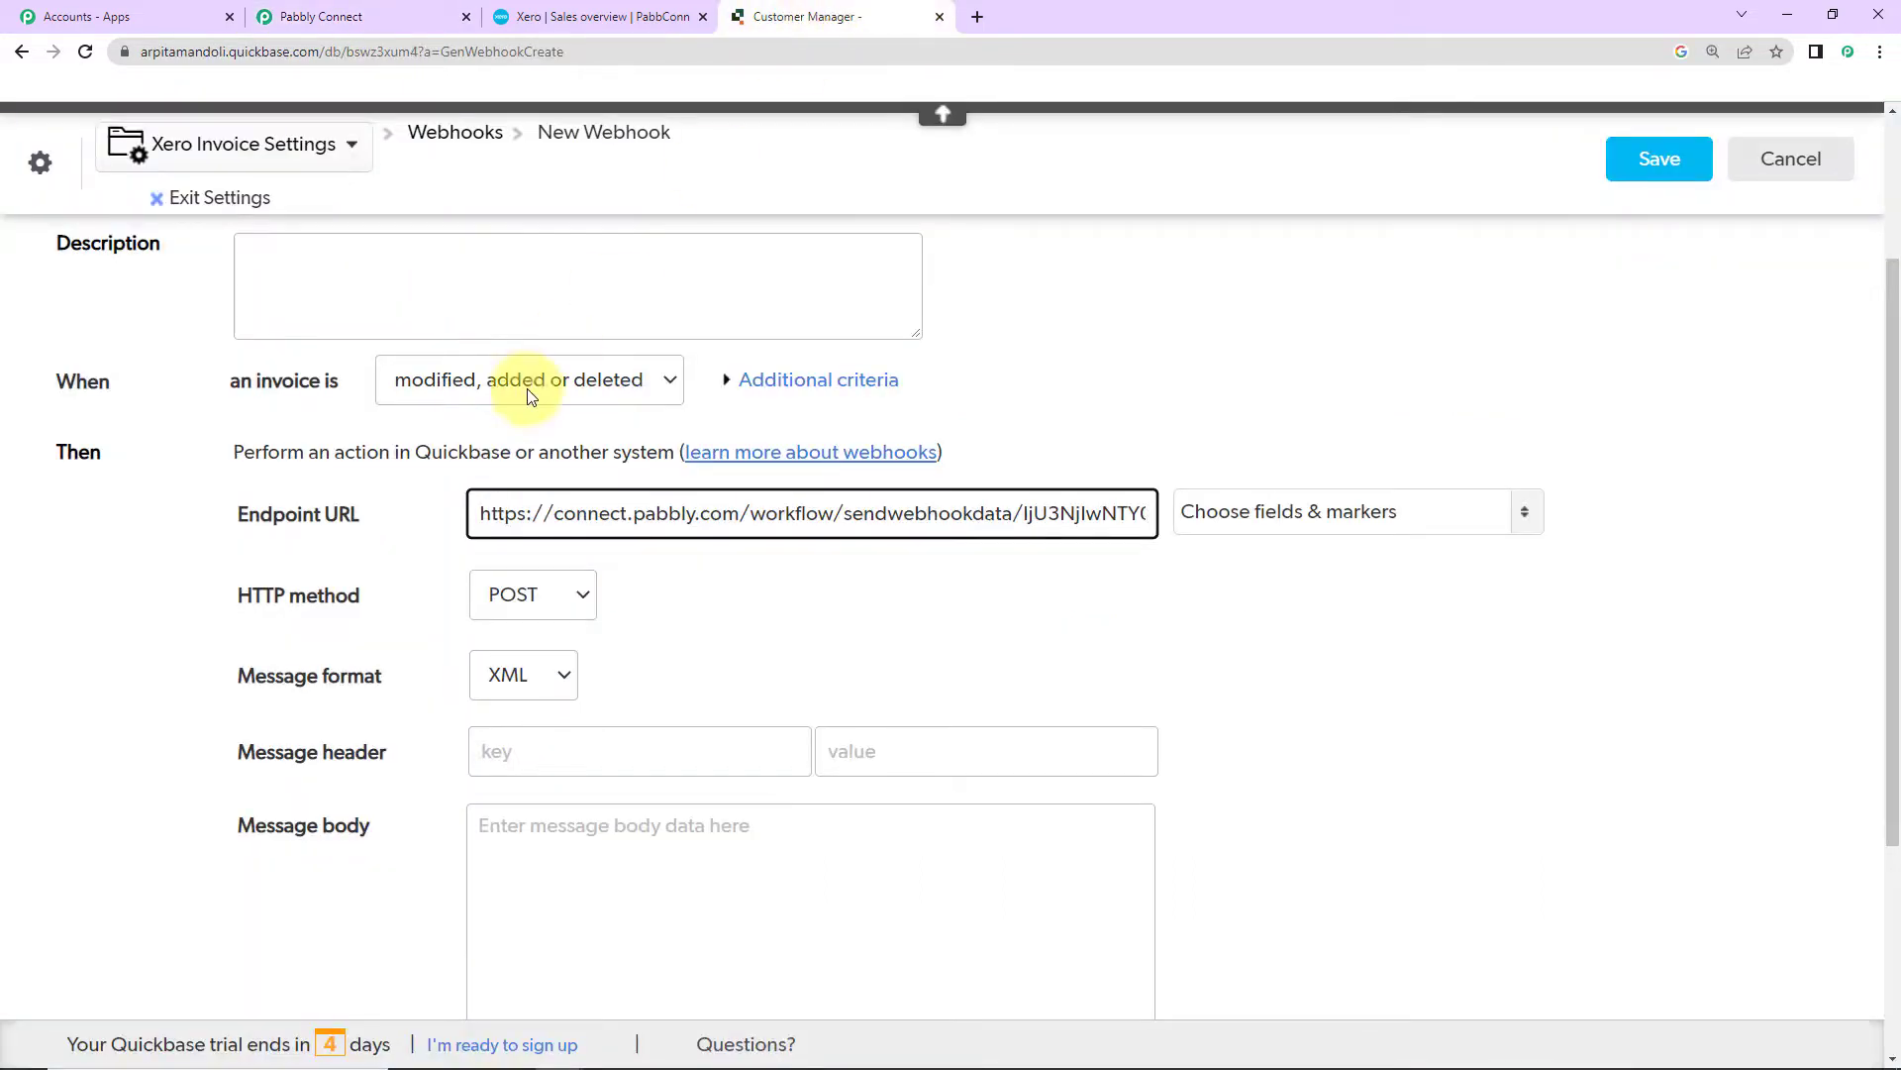
pyautogui.click(552, 683)
pyautogui.click(523, 745)
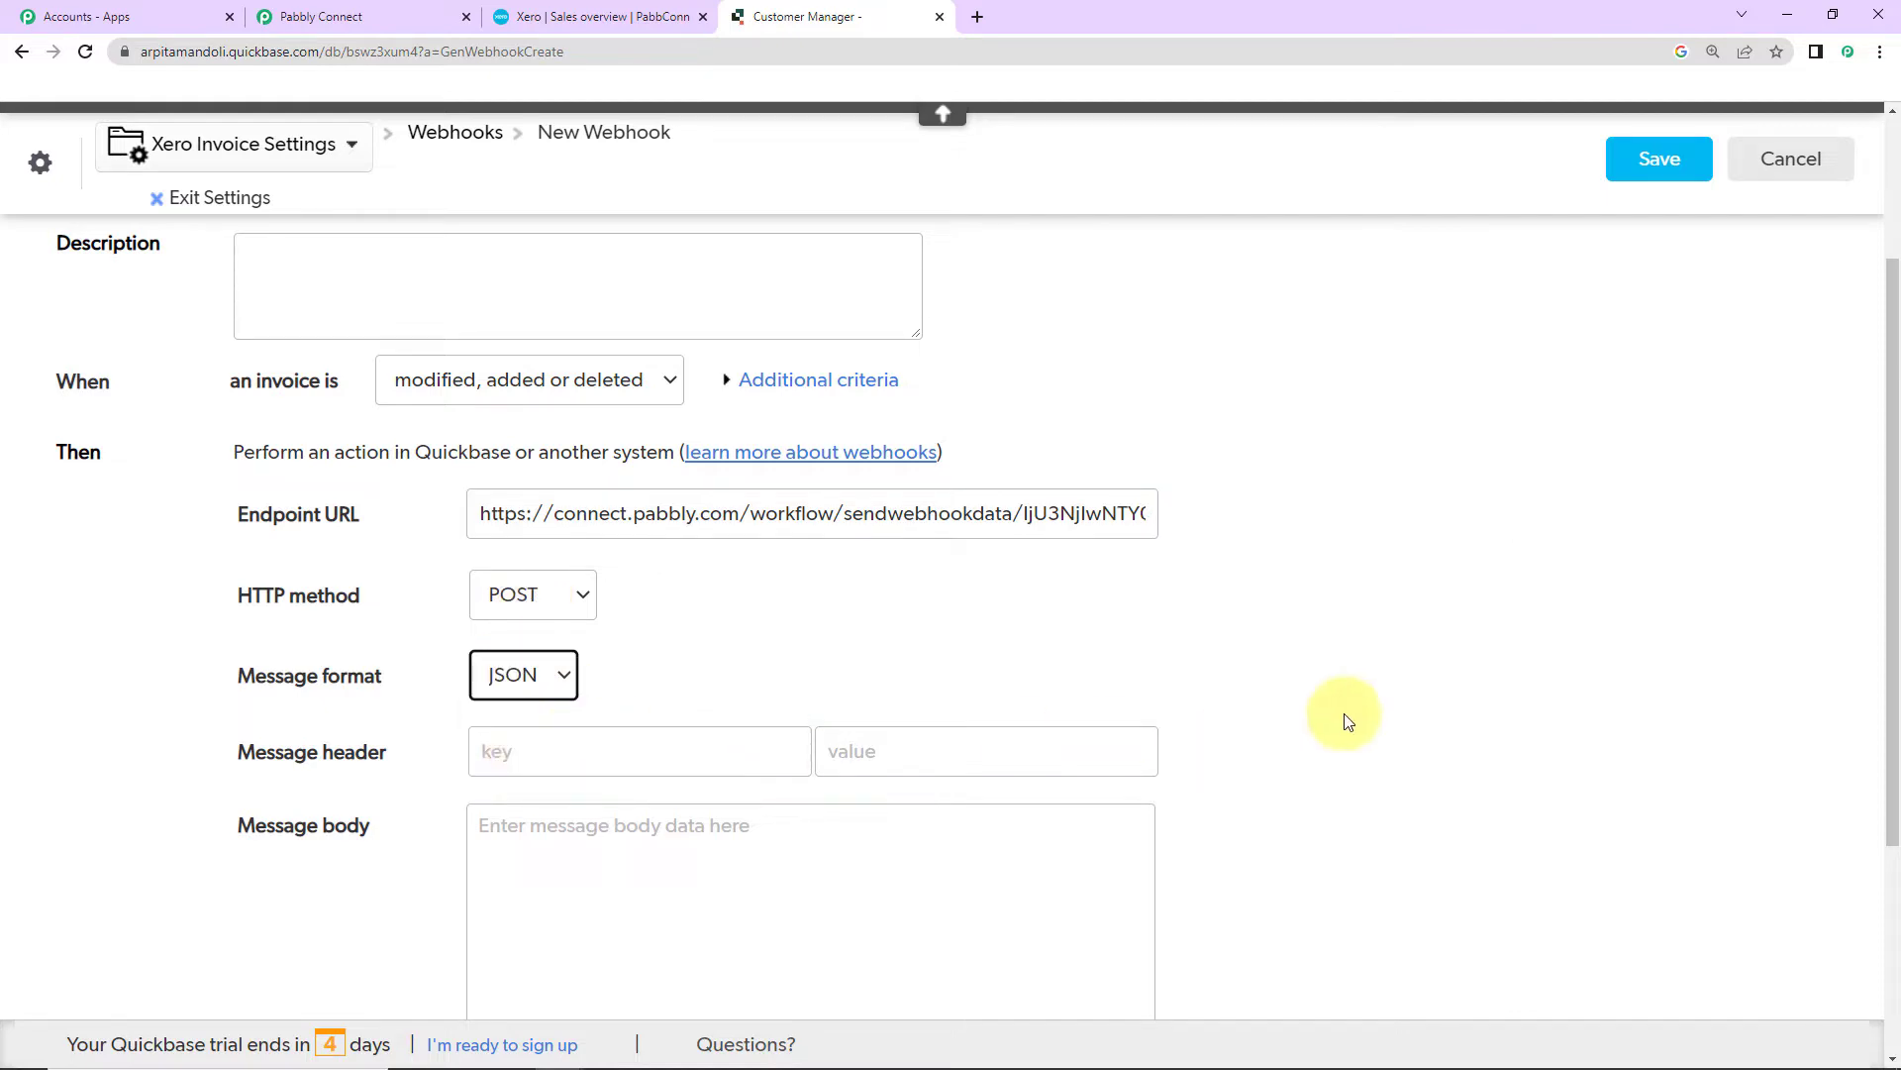
pyautogui.scroll(-3, 1341, 713)
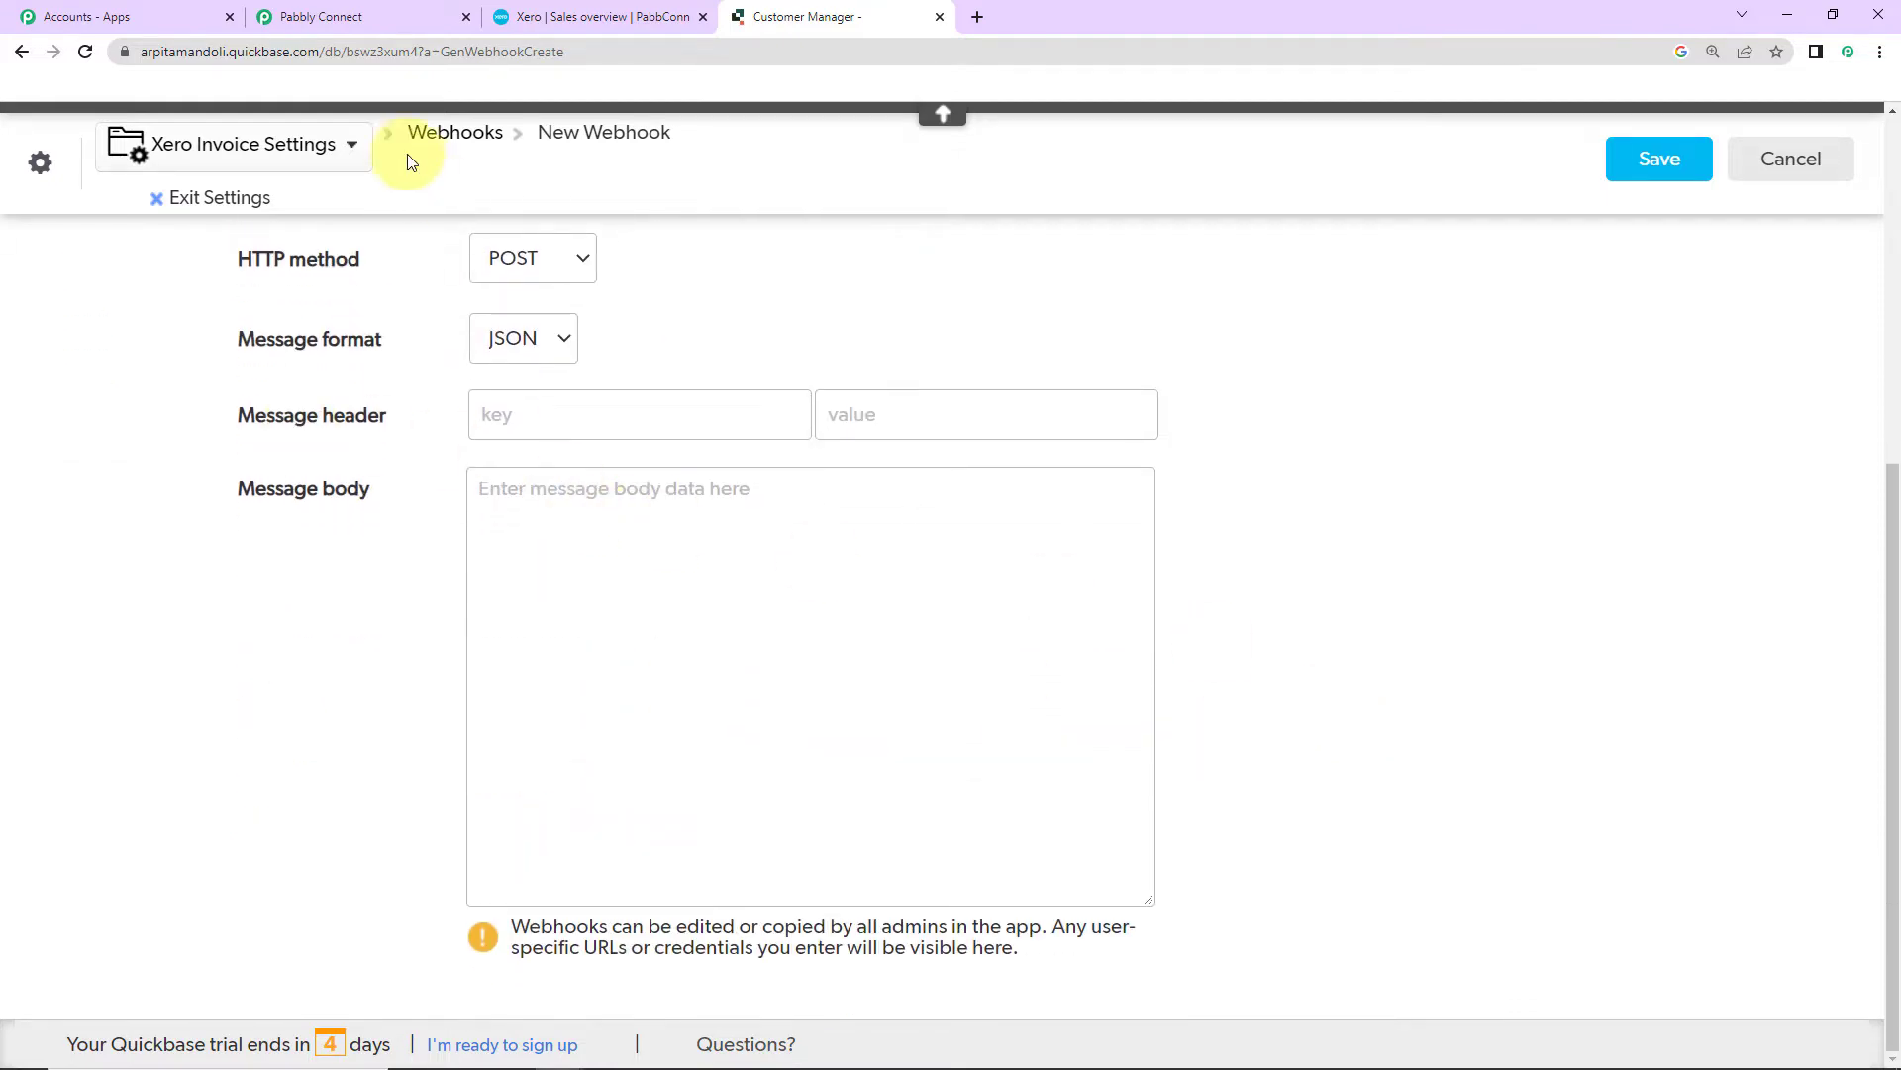
# Step: Add a message header content-type with value application/json
pyautogui.click(328, 18)
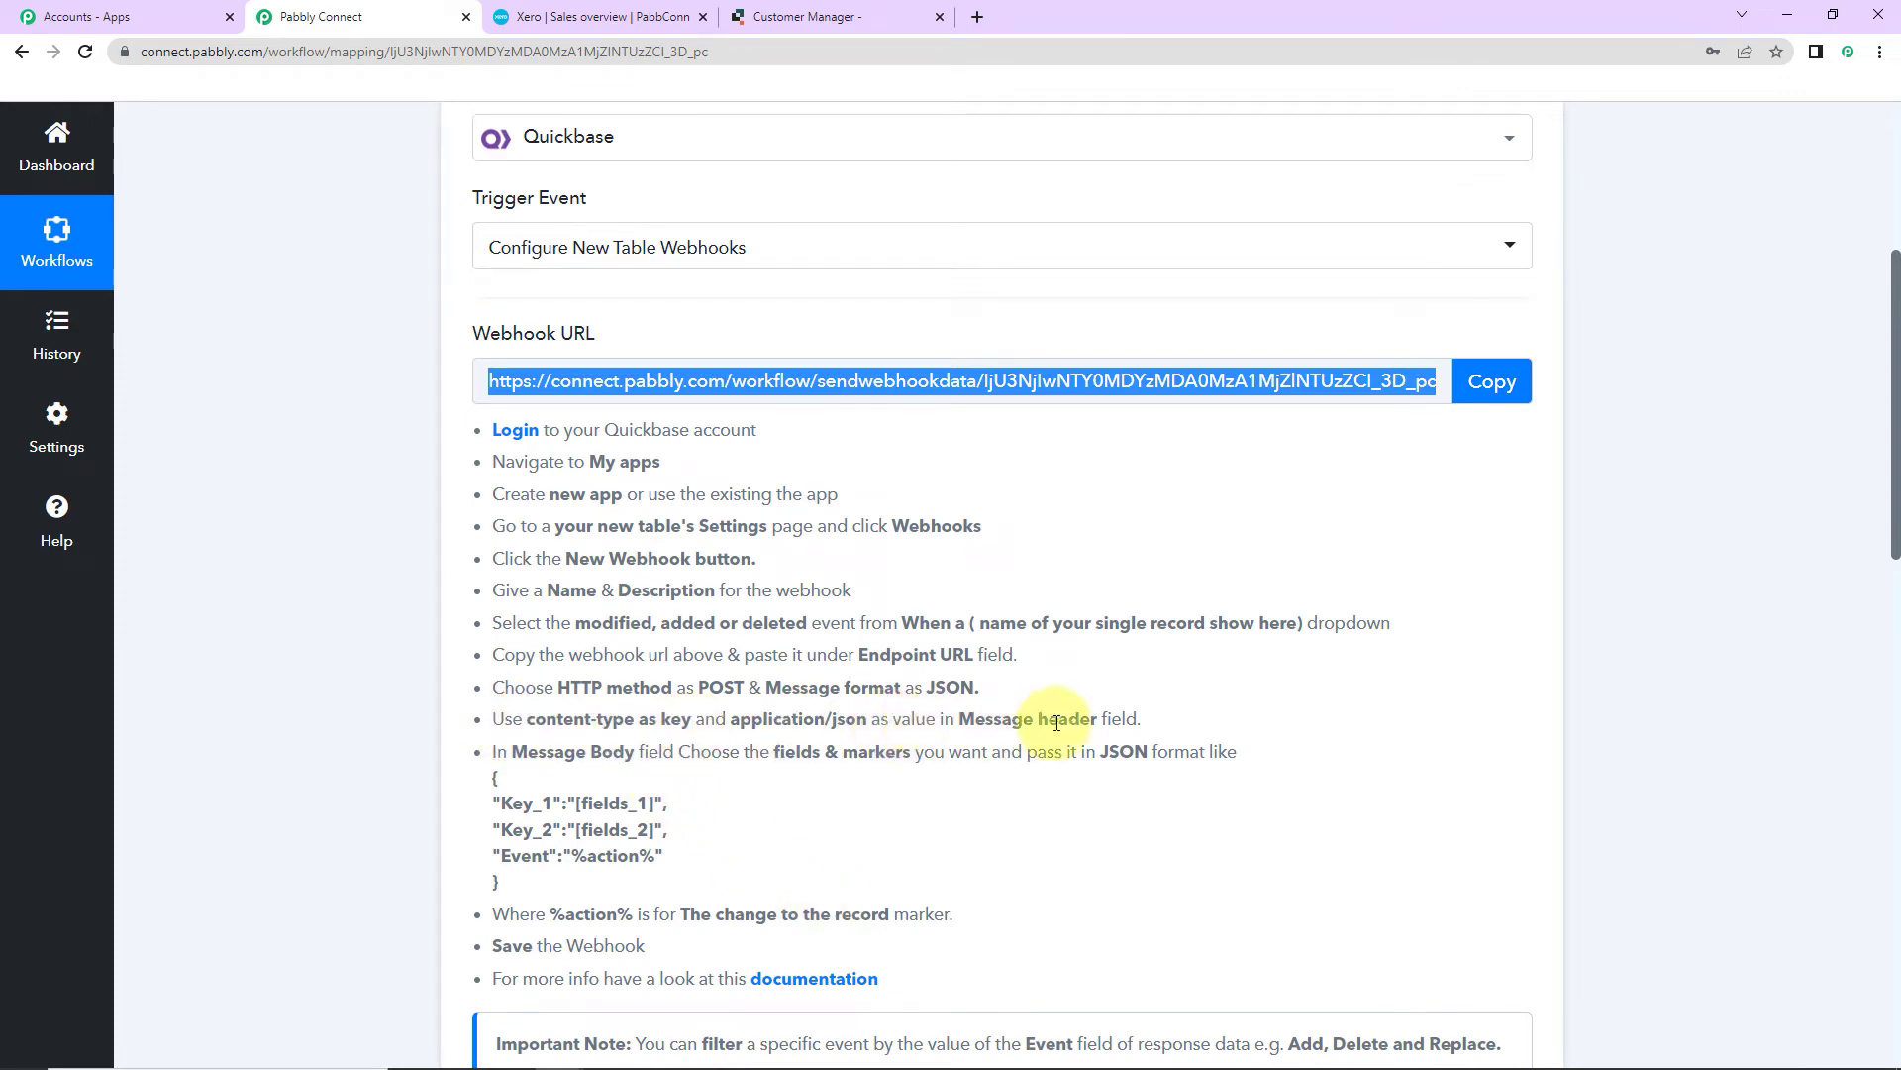
pyautogui.moveTo(530, 722); pyautogui.dragTo(635, 722)
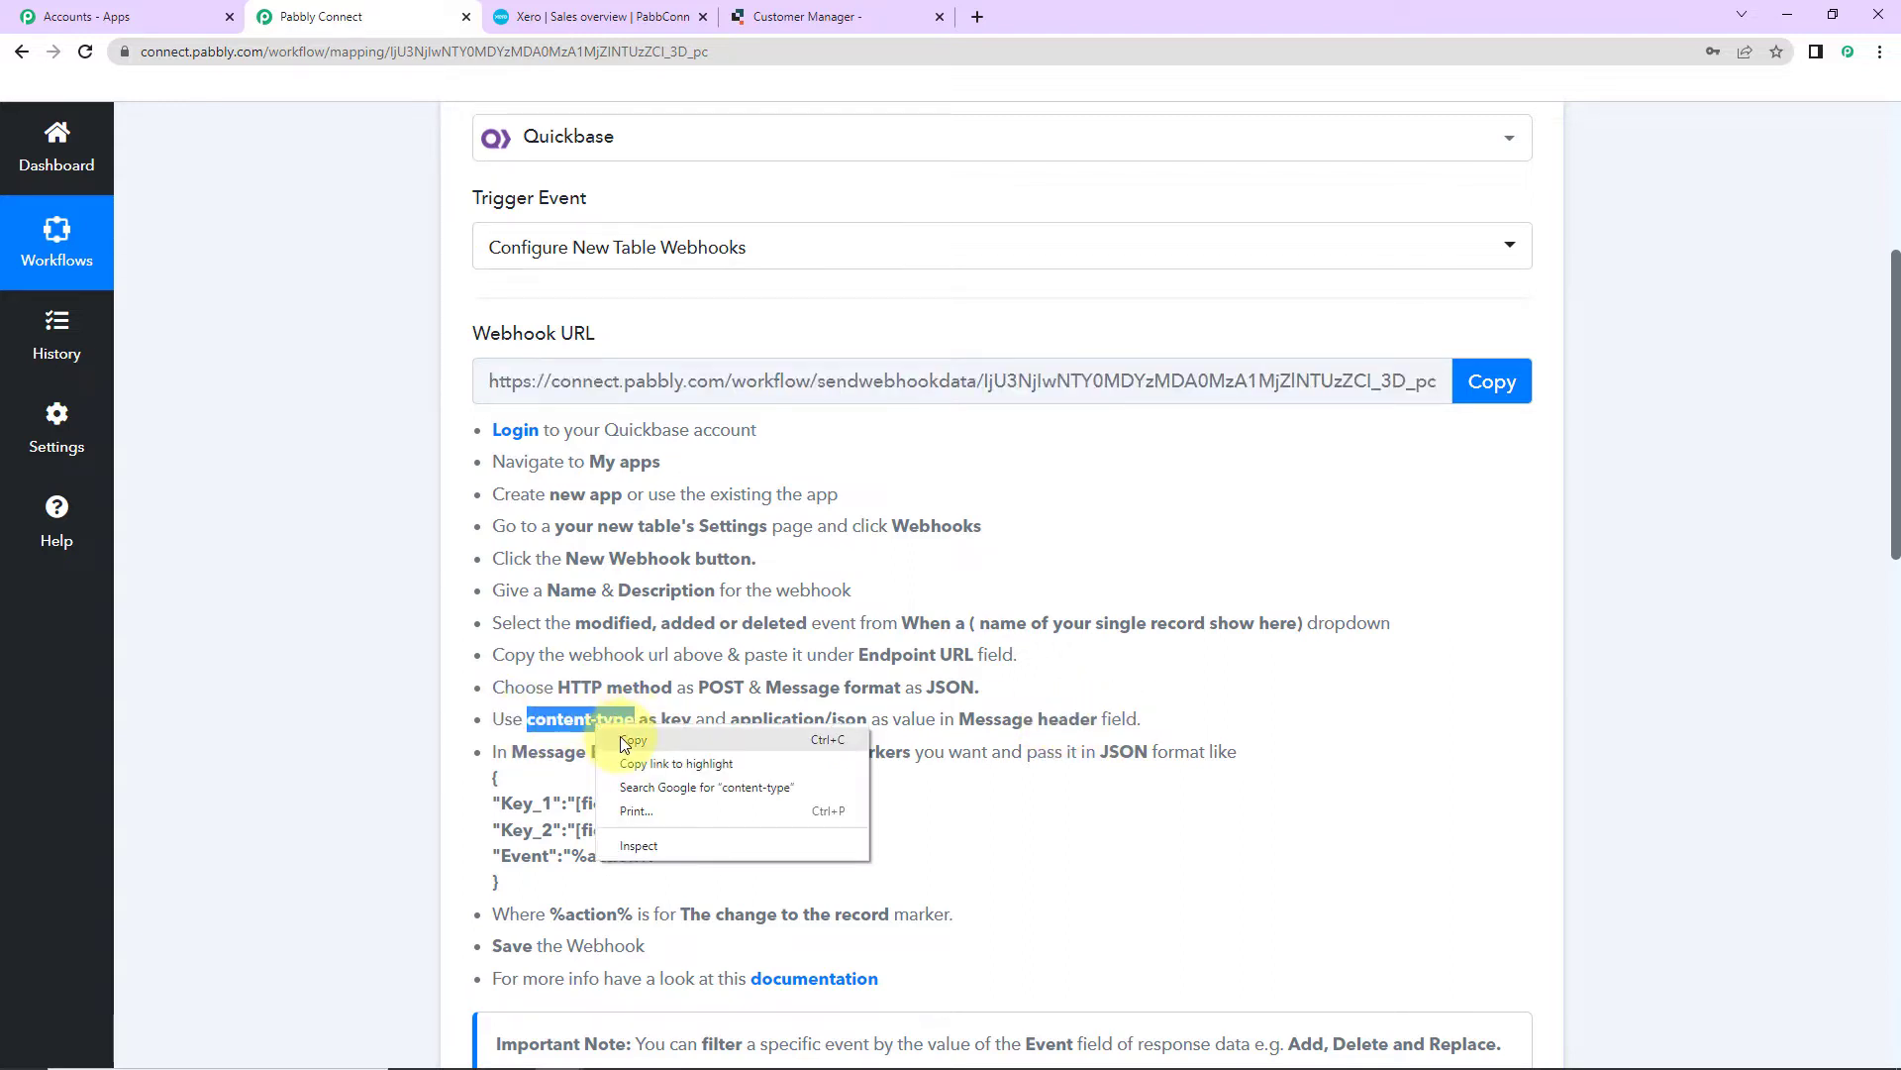
pyautogui.click(633, 748)
pyautogui.click(806, 16)
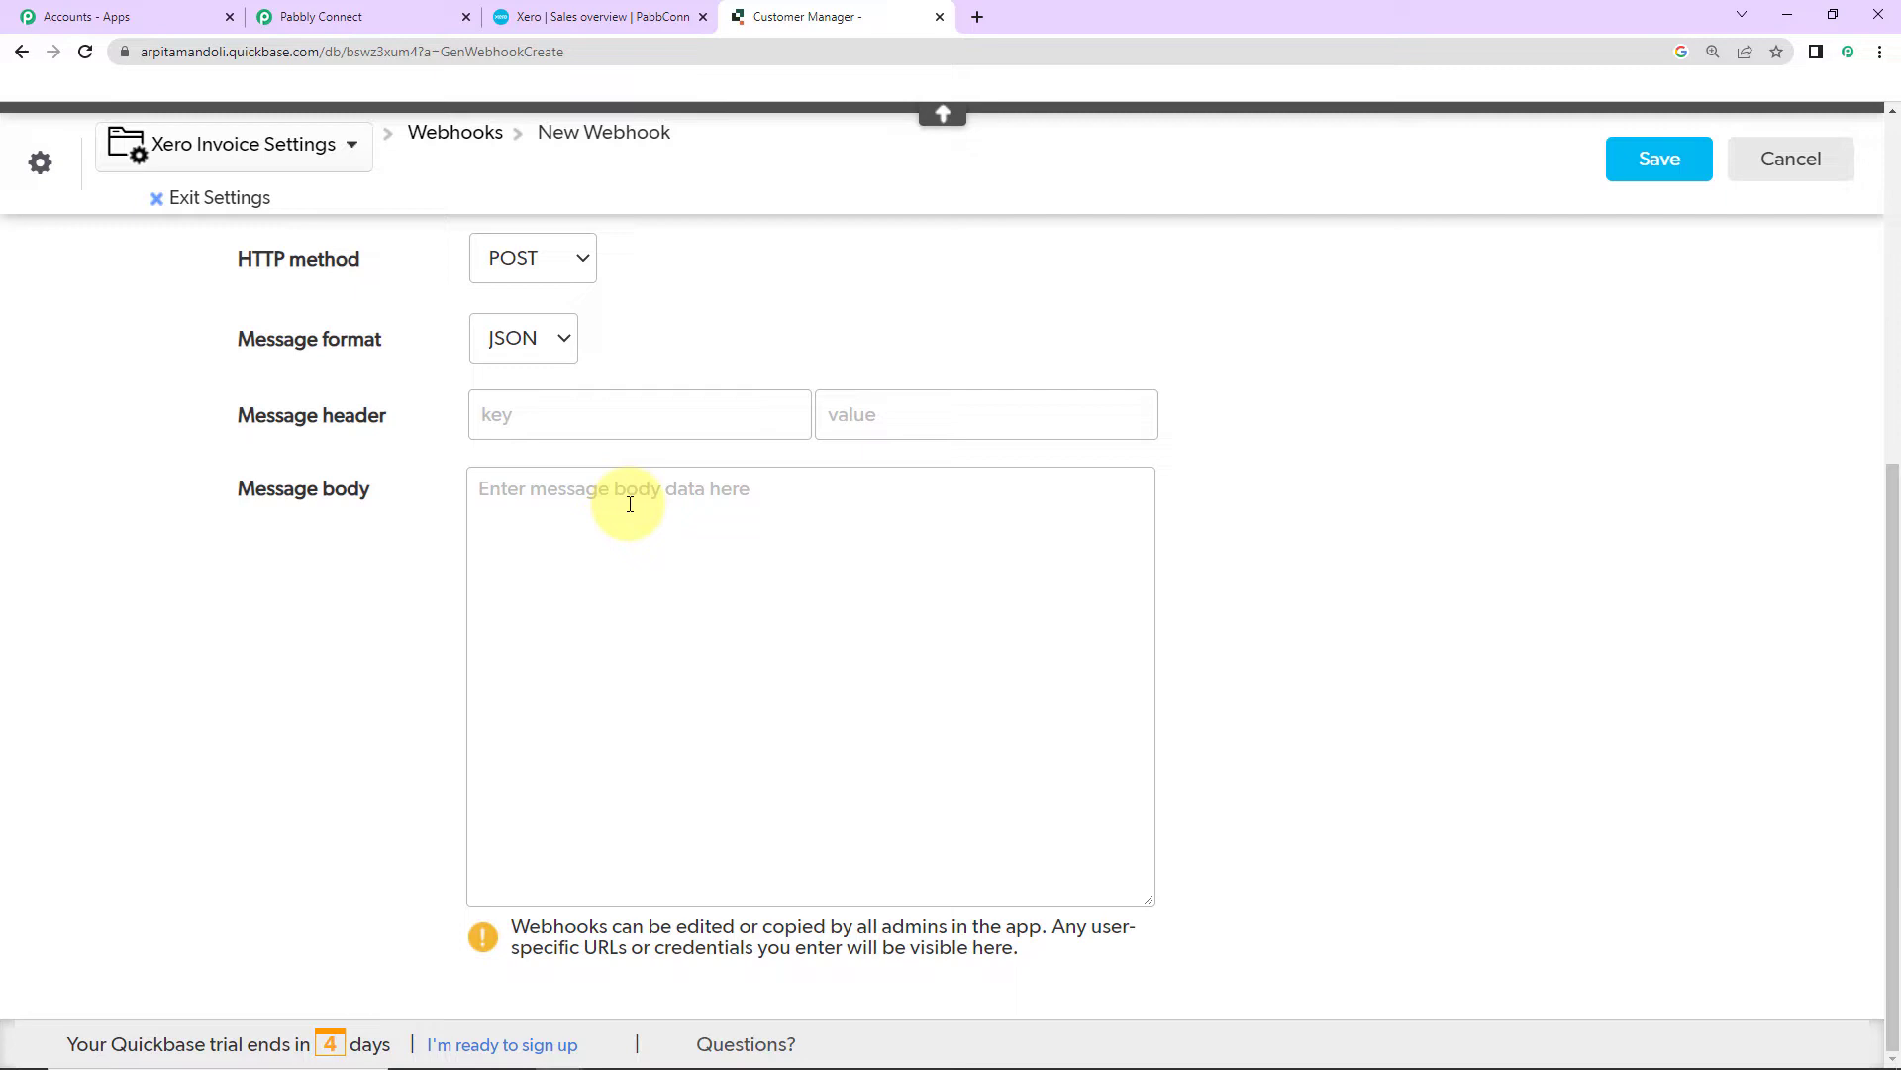
pyautogui.click(527, 398)
pyautogui.hotkey('ctrl', 'v')
pyautogui.click(836, 412)
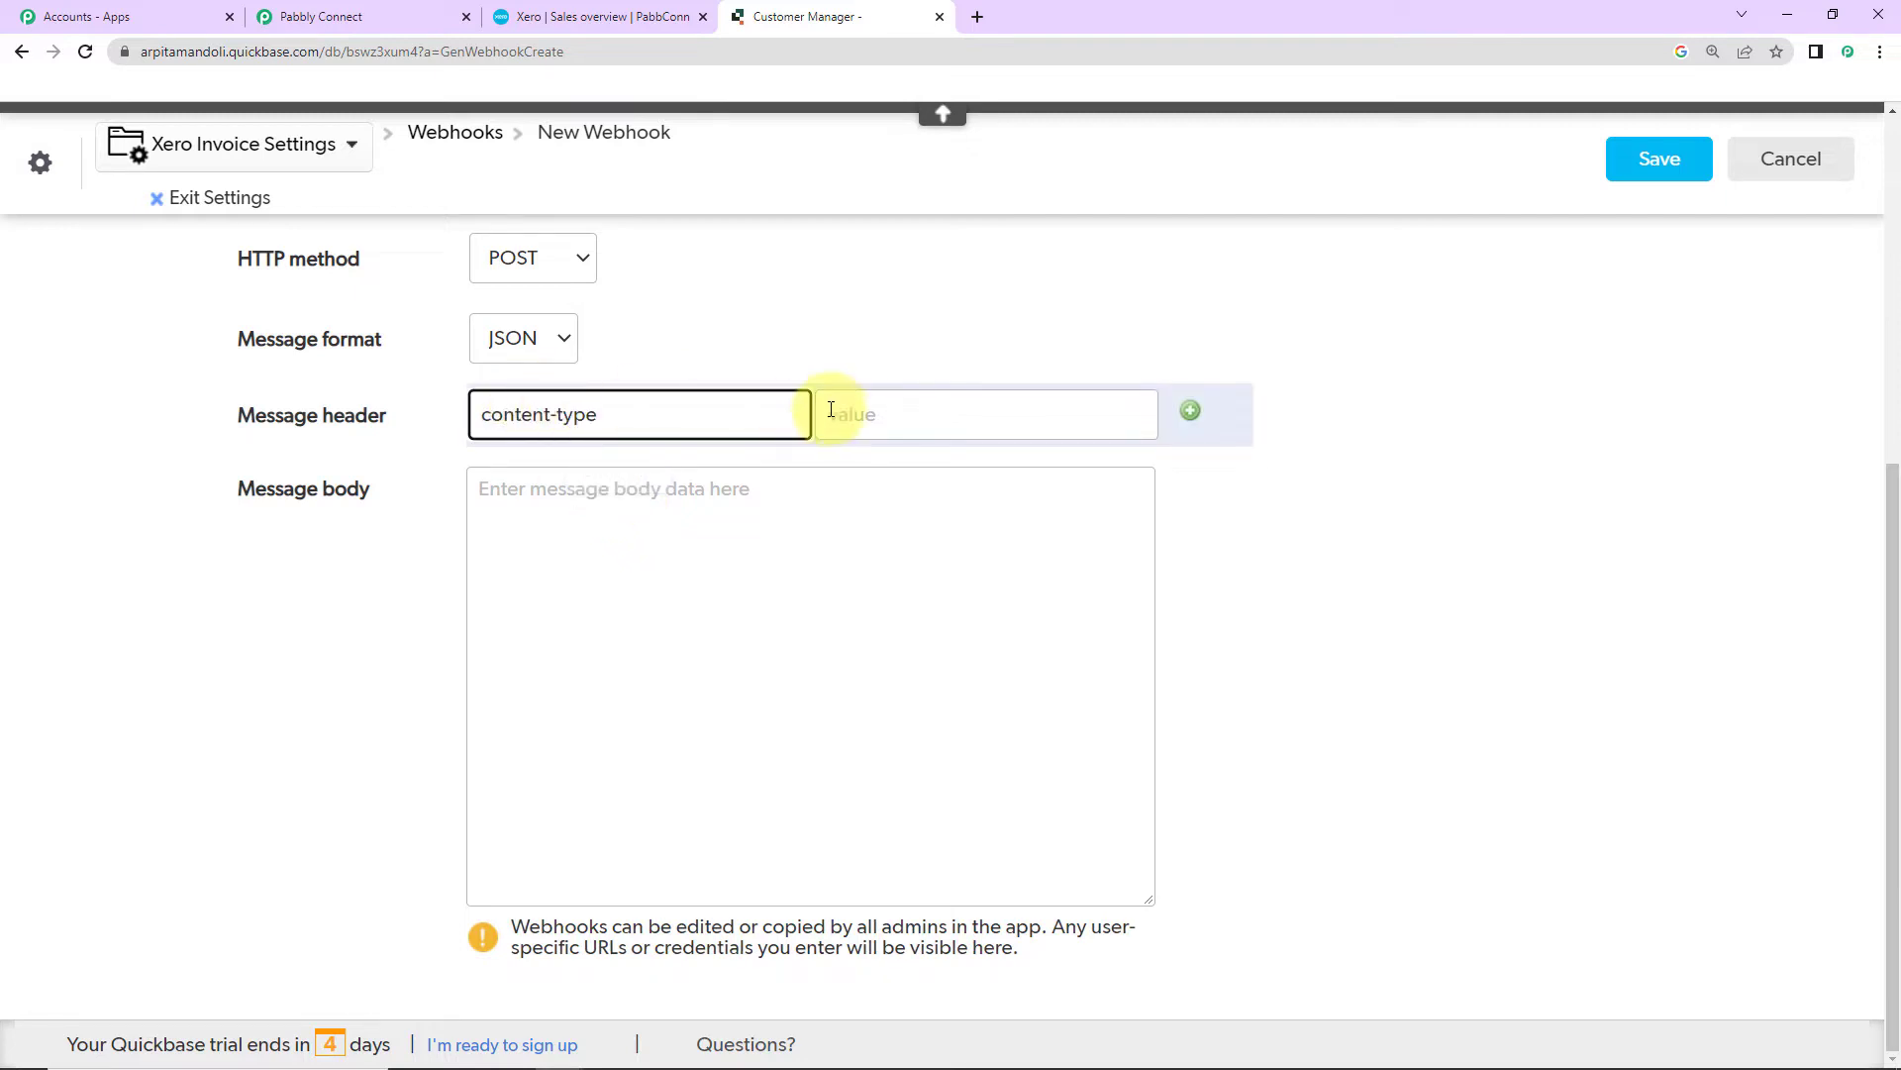
pyautogui.click(945, 471)
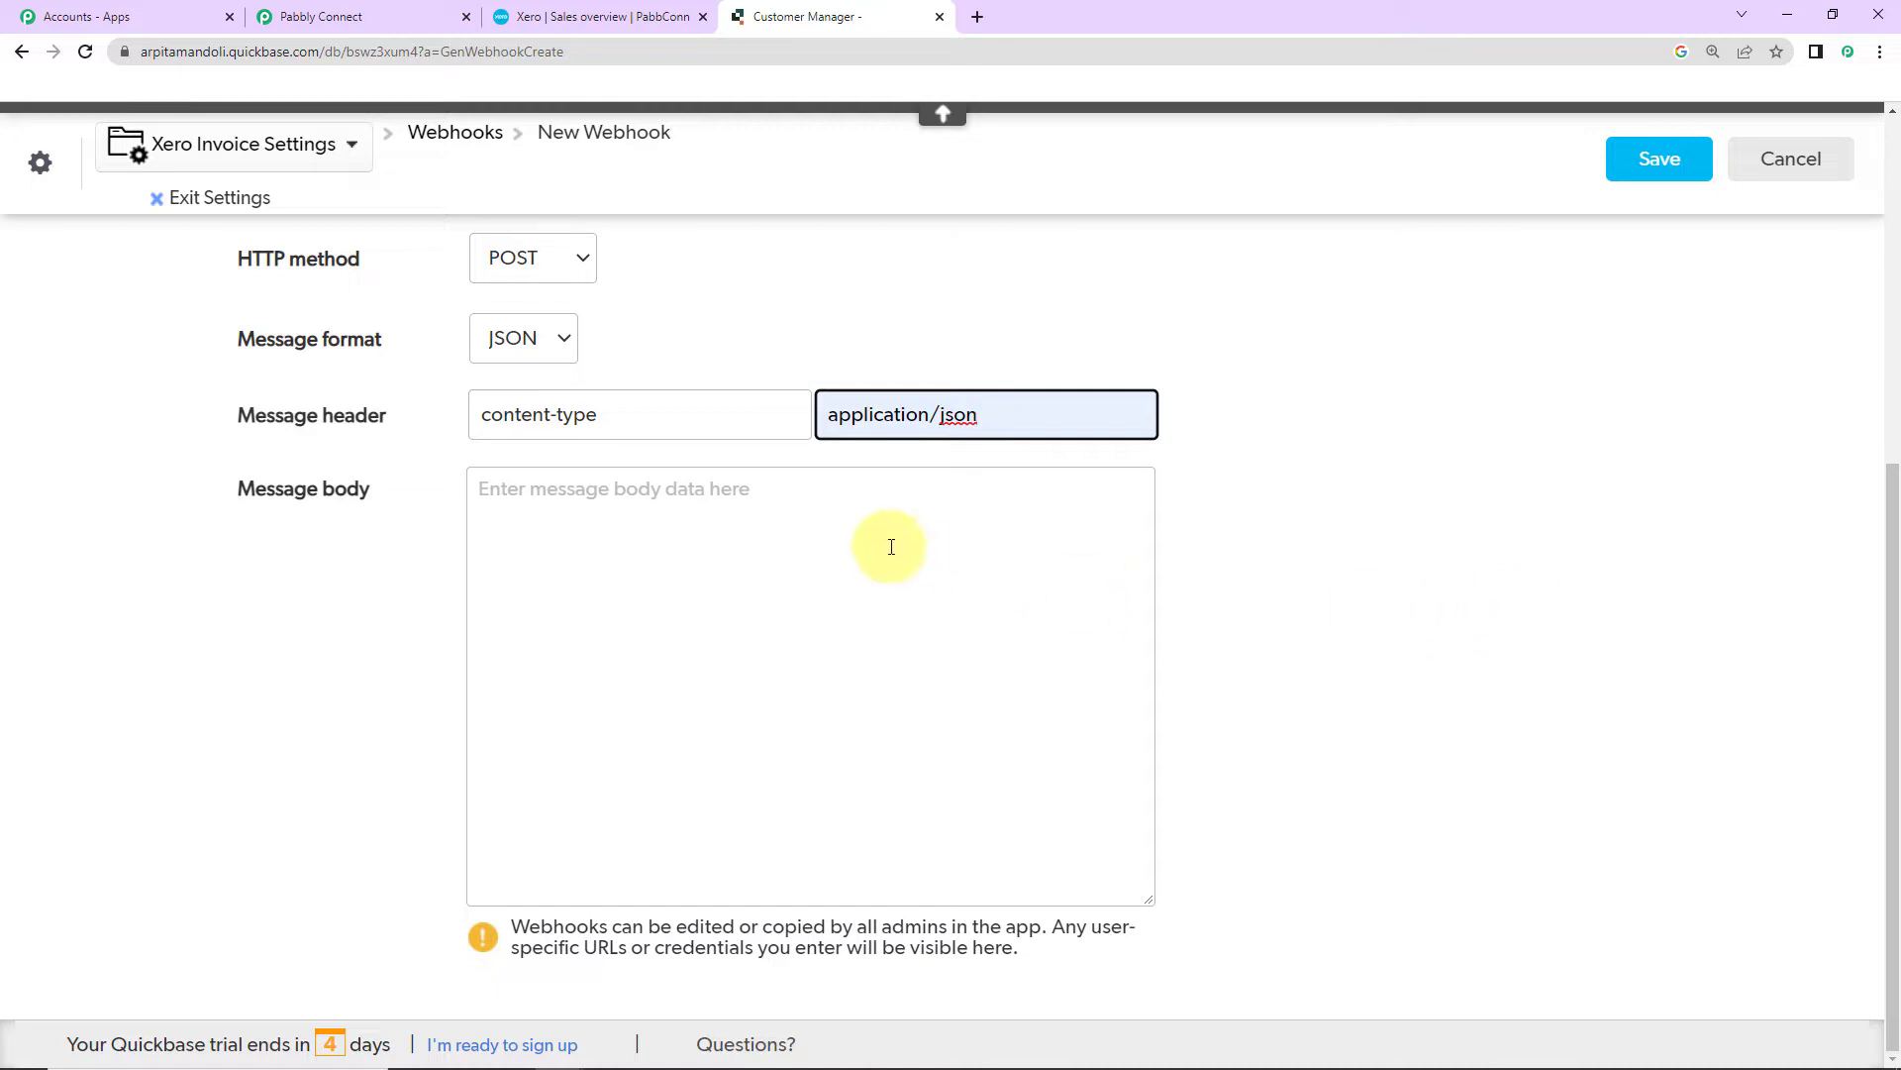
# Step: Copy the example JSON message body from Pabbly's setup instructions
pyautogui.click(335, 18)
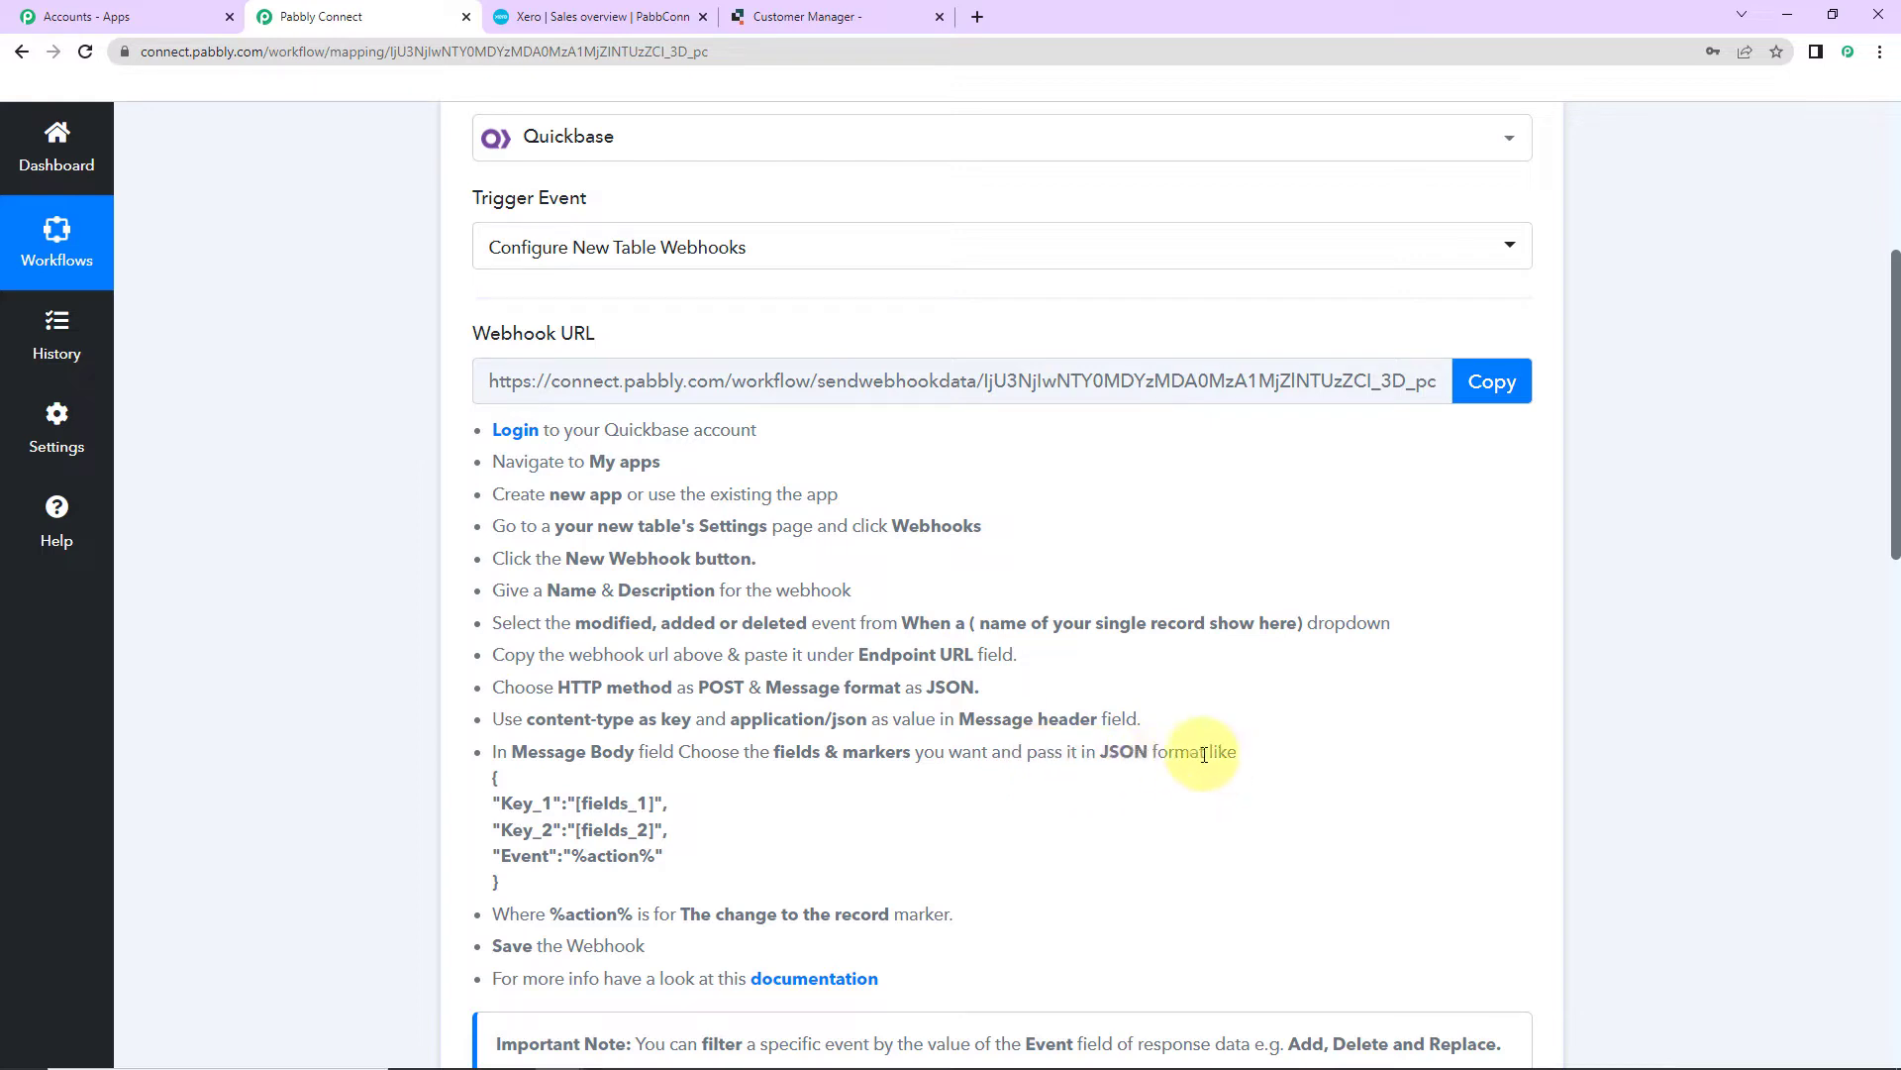
pyautogui.moveTo(491, 775); pyautogui.dragTo(500, 883)
pyautogui.rightClick(561, 845)
pyautogui.click(572, 848)
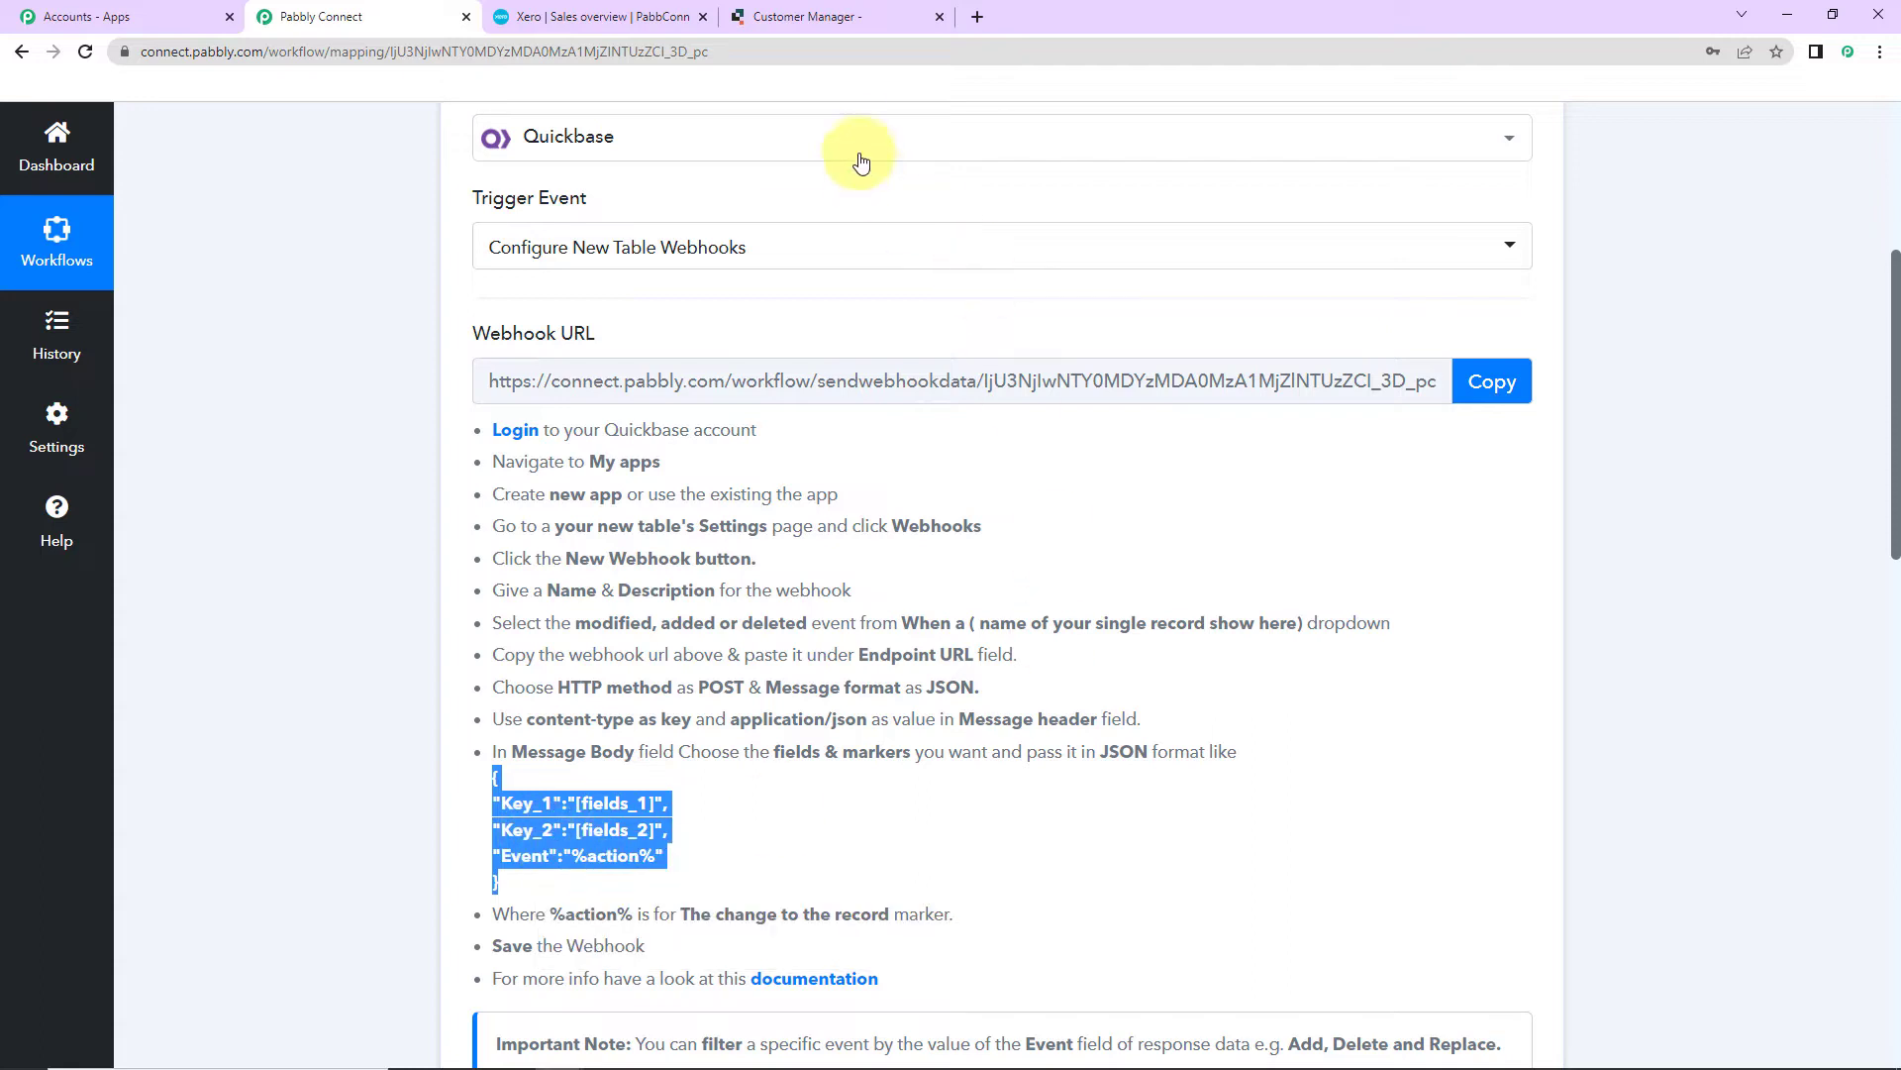
pyautogui.click(836, 20)
# Step: Paste the example JSON into the message body and map a Name key to [Name]
pyautogui.click(611, 495)
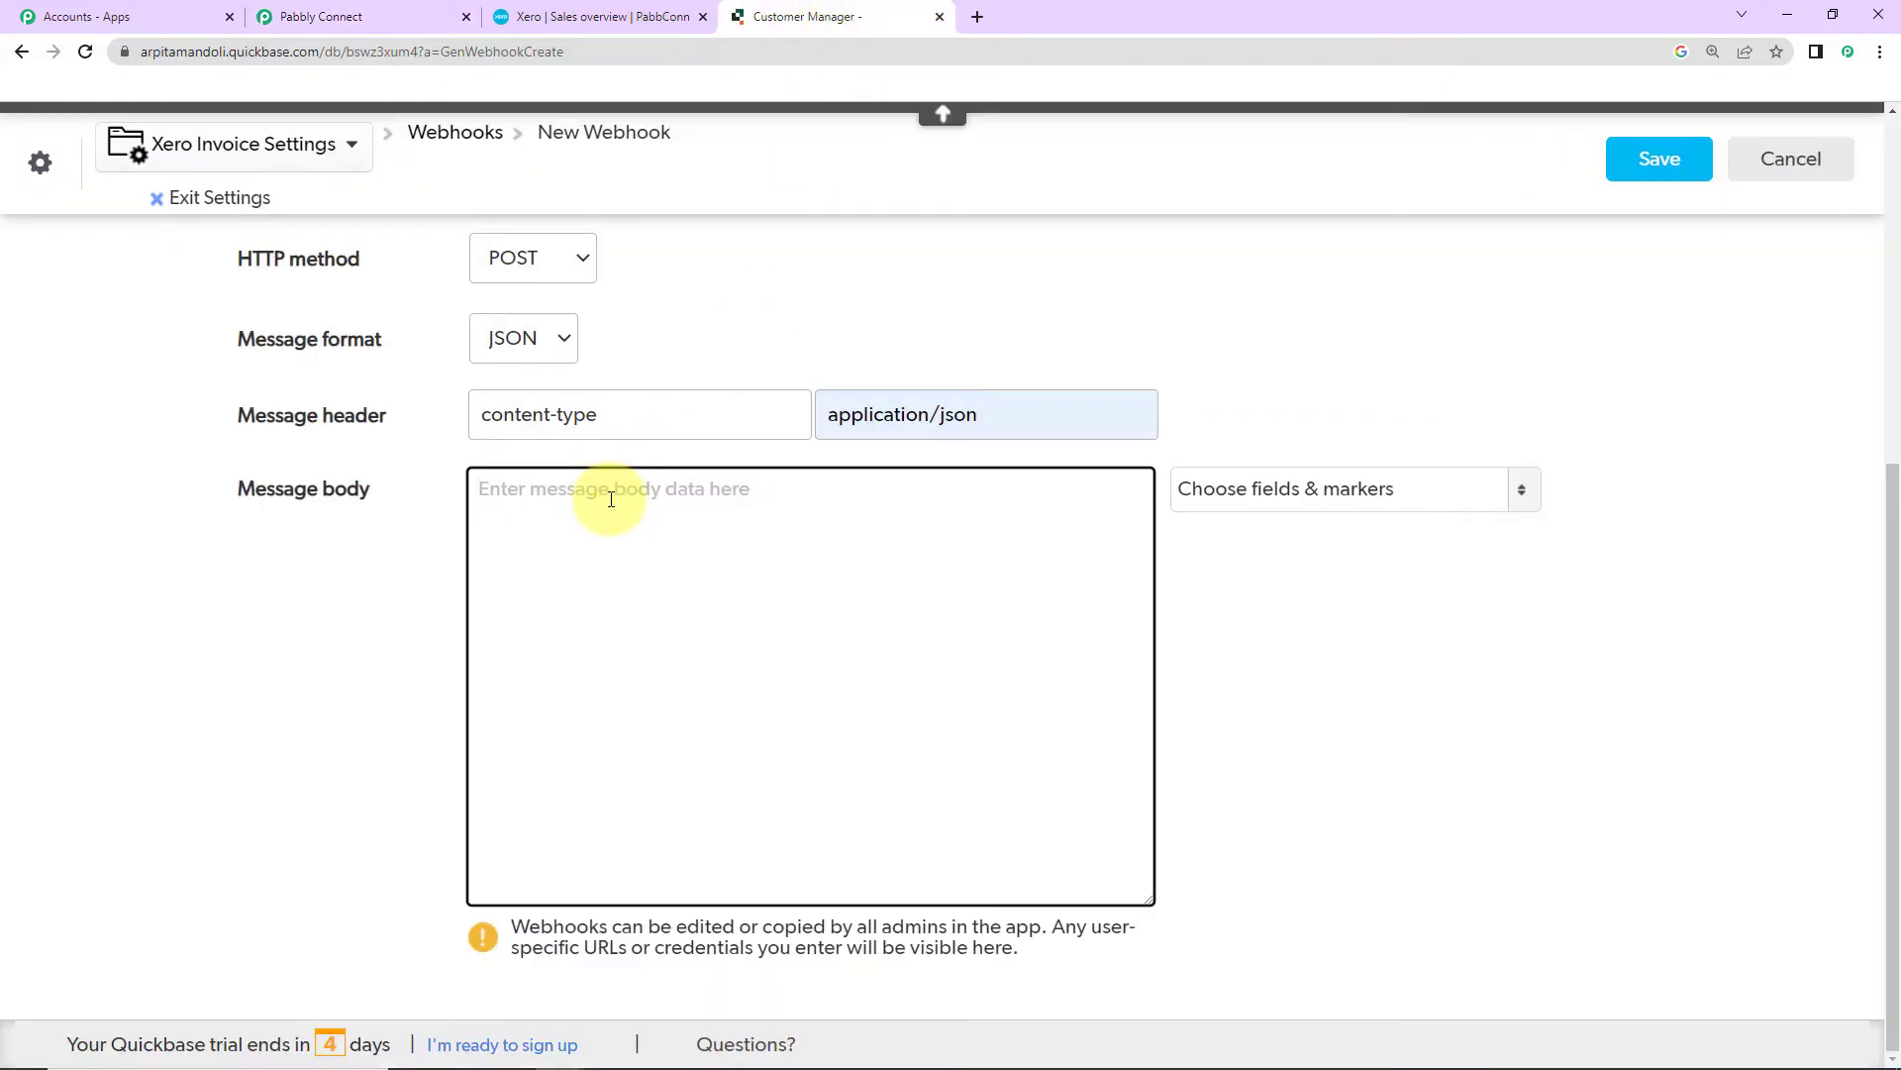
pyautogui.hotkey('ctrl', 'v')
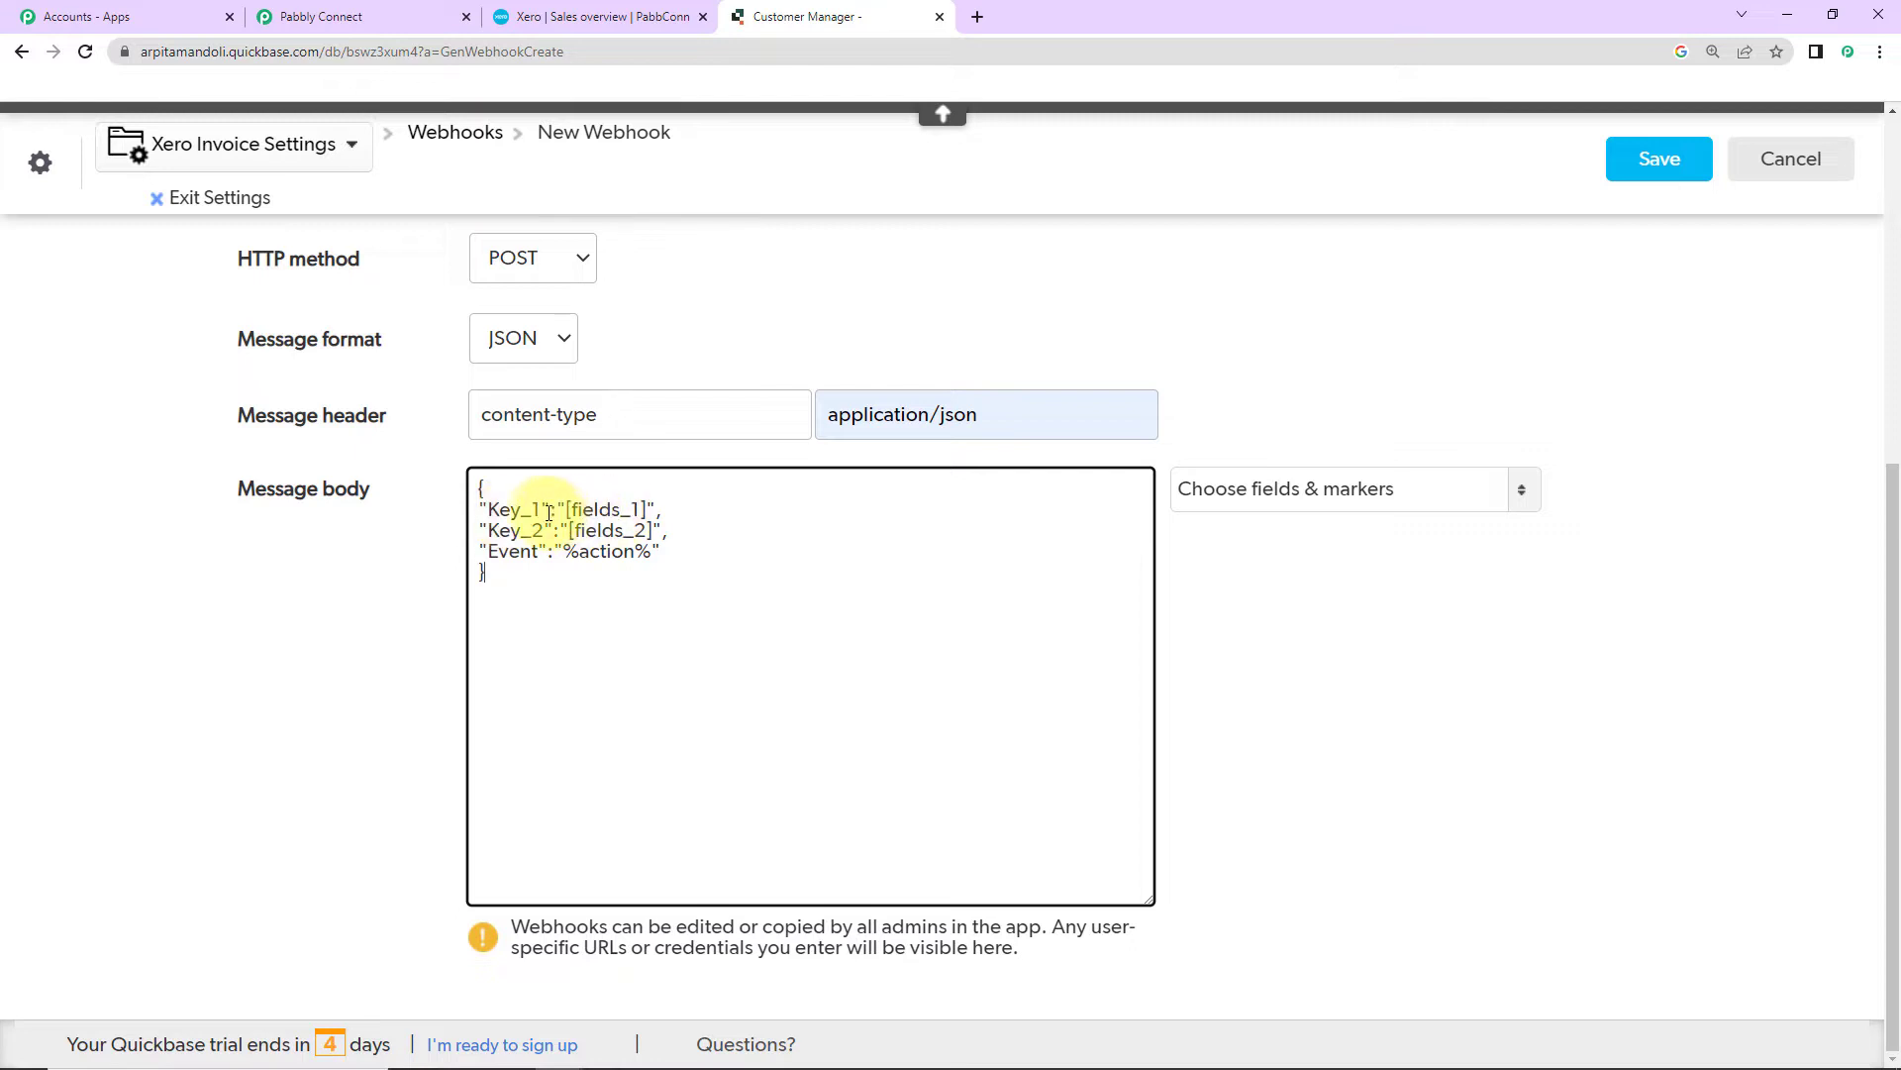
pyautogui.moveTo(543, 511); pyautogui.dragTo(497, 511)
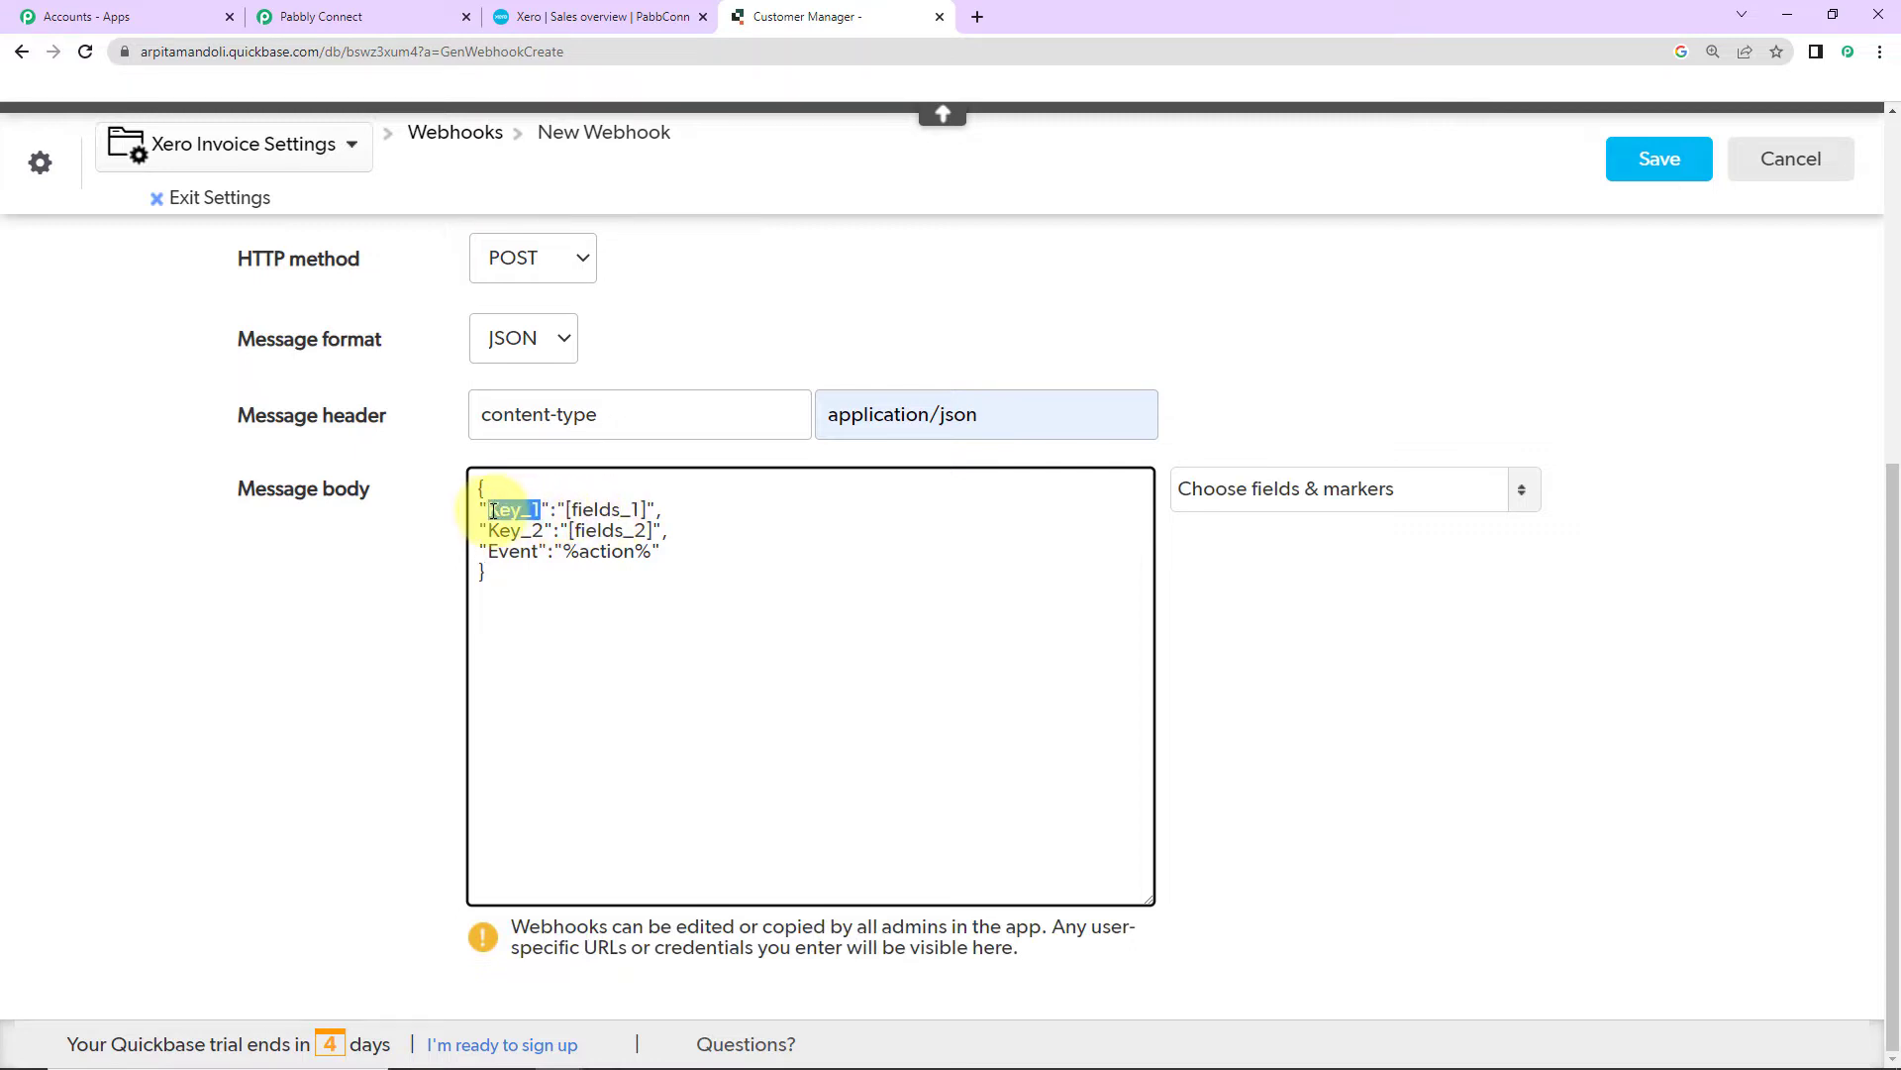
pyautogui.write('Nm')
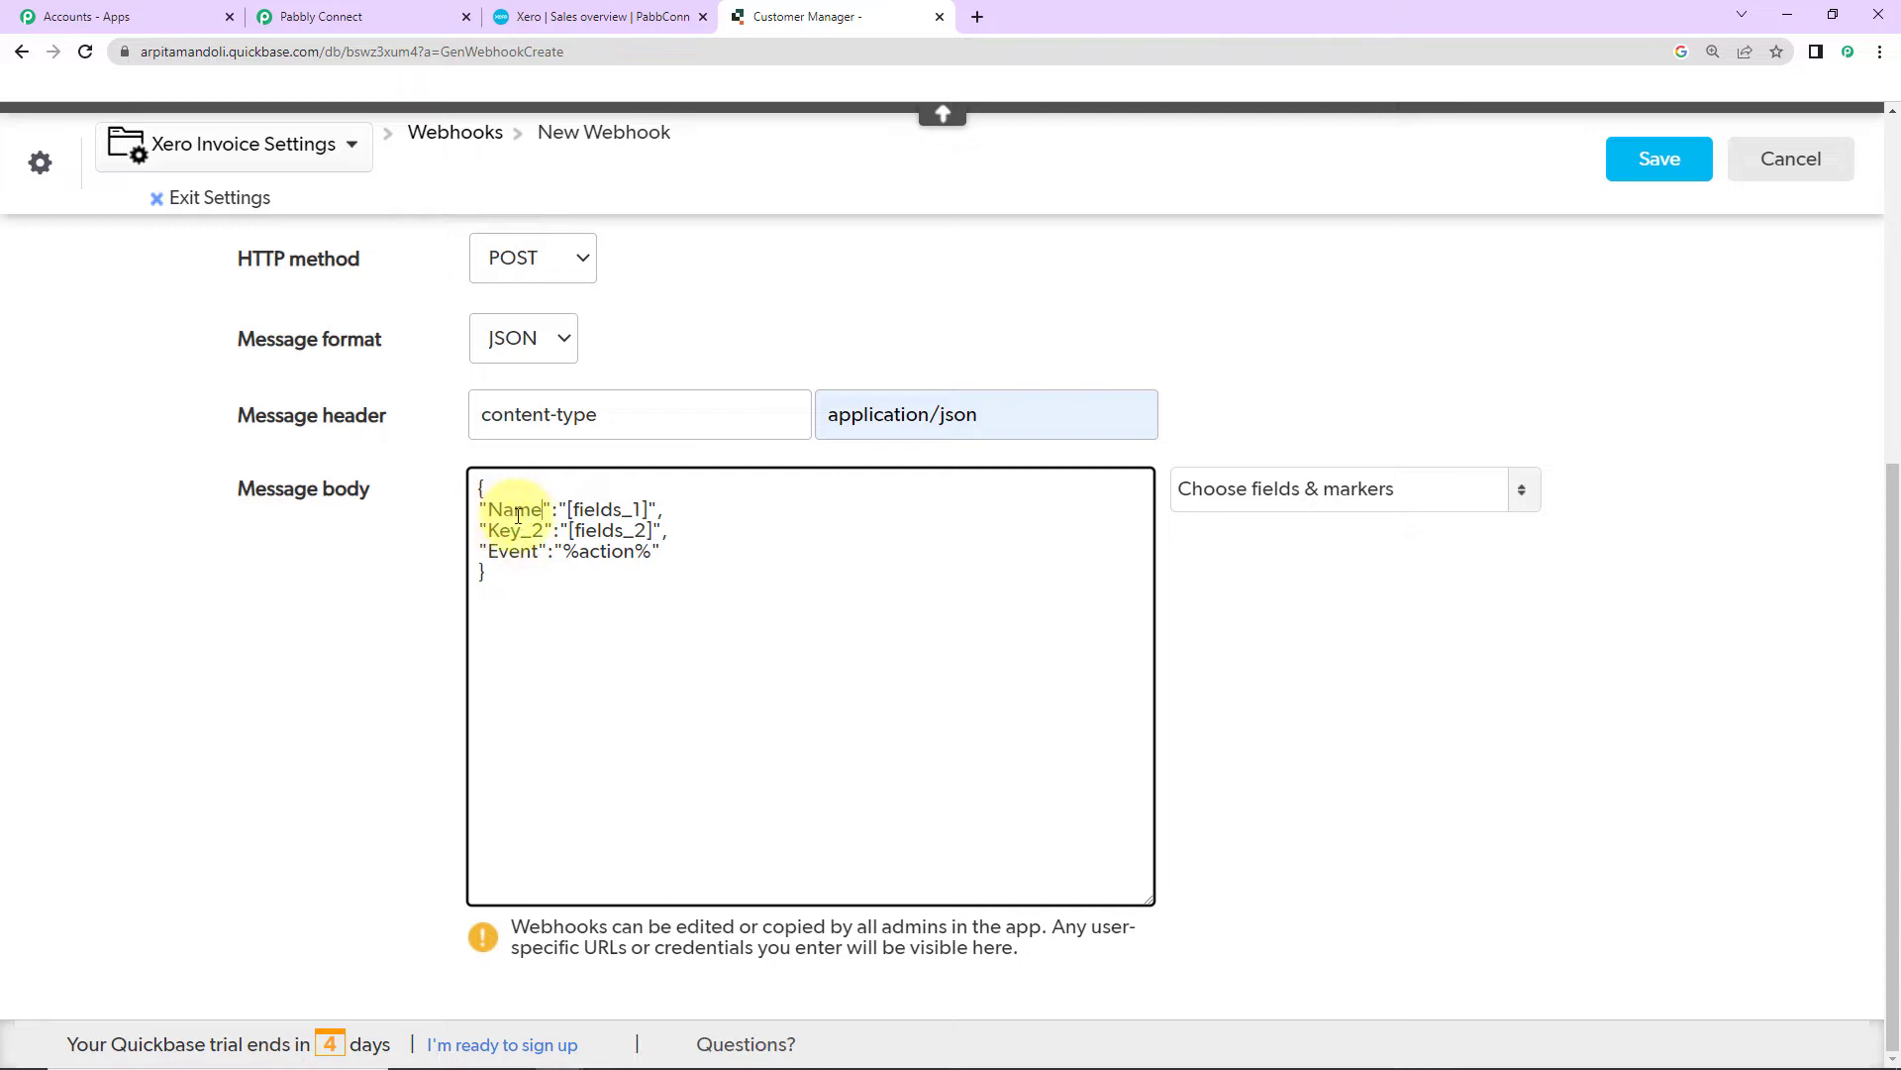
pyautogui.doubleClick(588, 511)
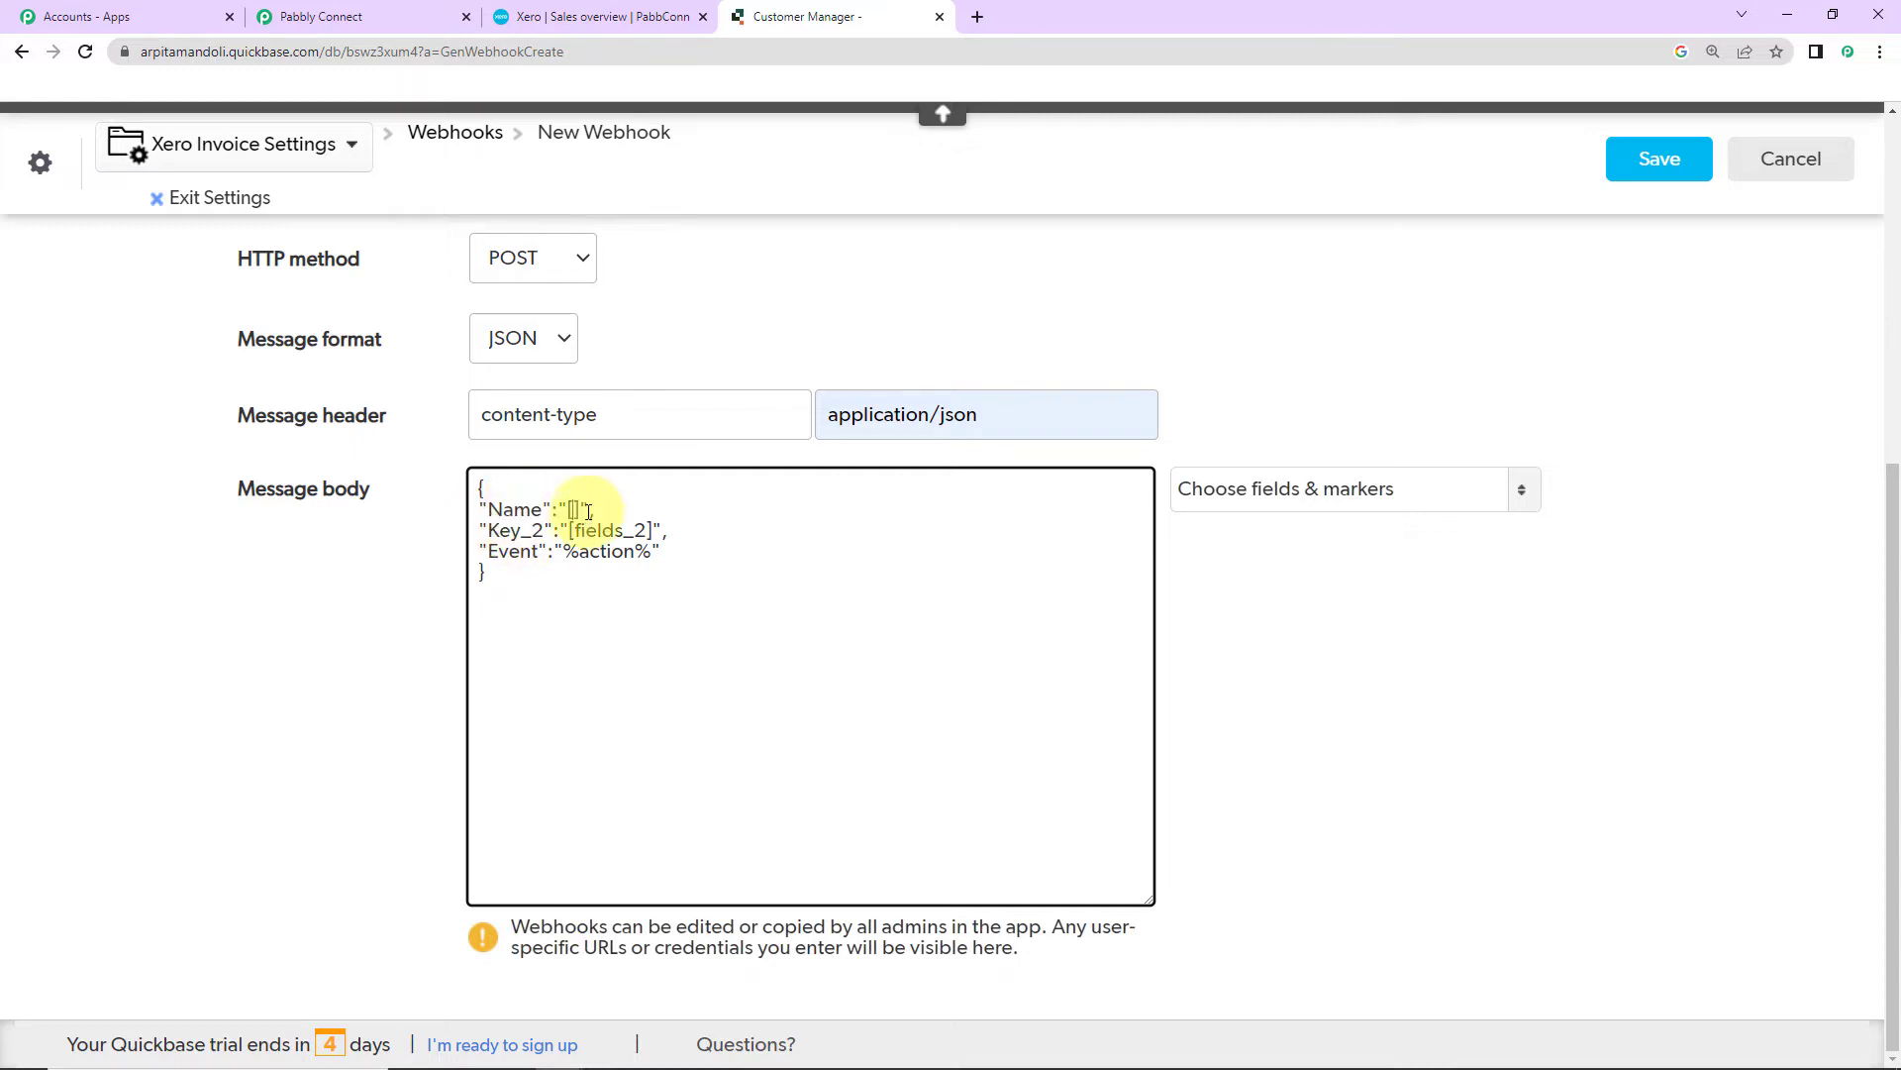
pyautogui.click(1288, 495)
pyautogui.scroll(-10, 1238, 693)
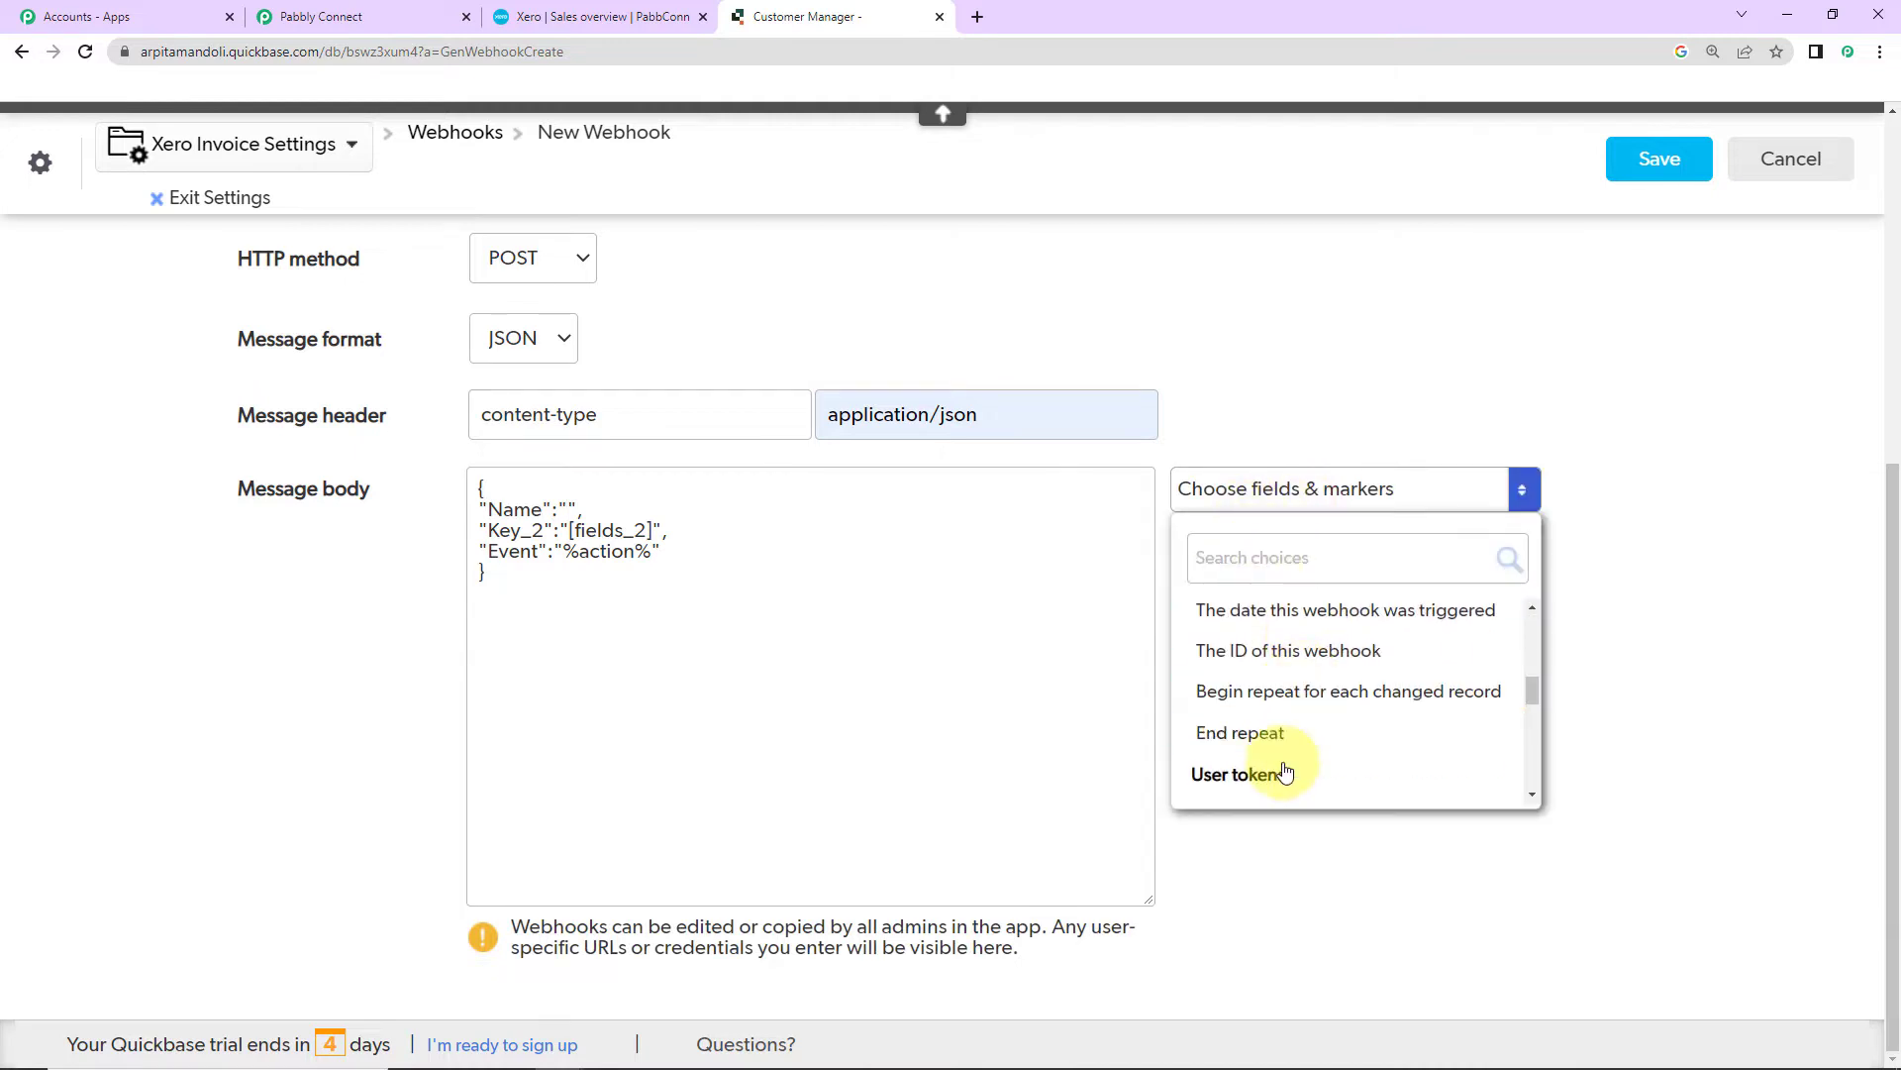
pyautogui.click(1238, 688)
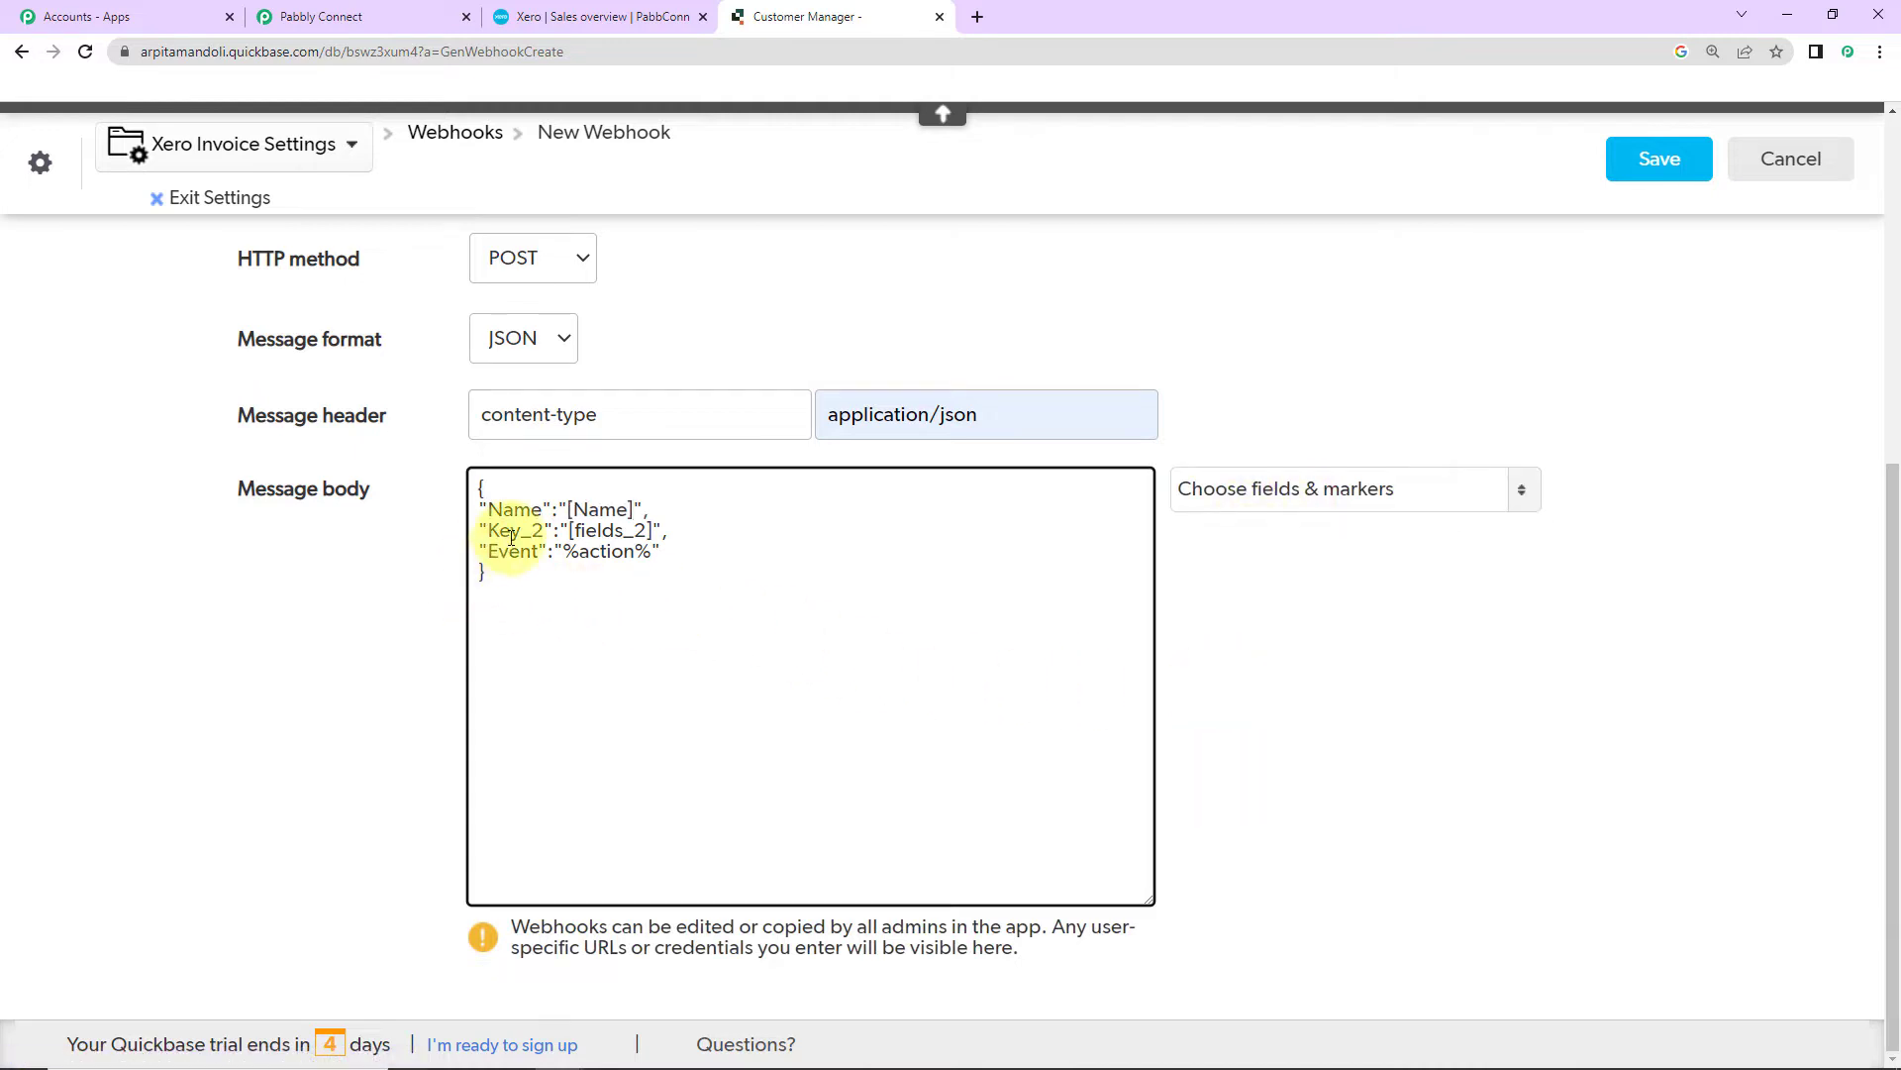
# Step: Map the second key as Invoice to the [Invoice] field
pyautogui.write('Invoice":')
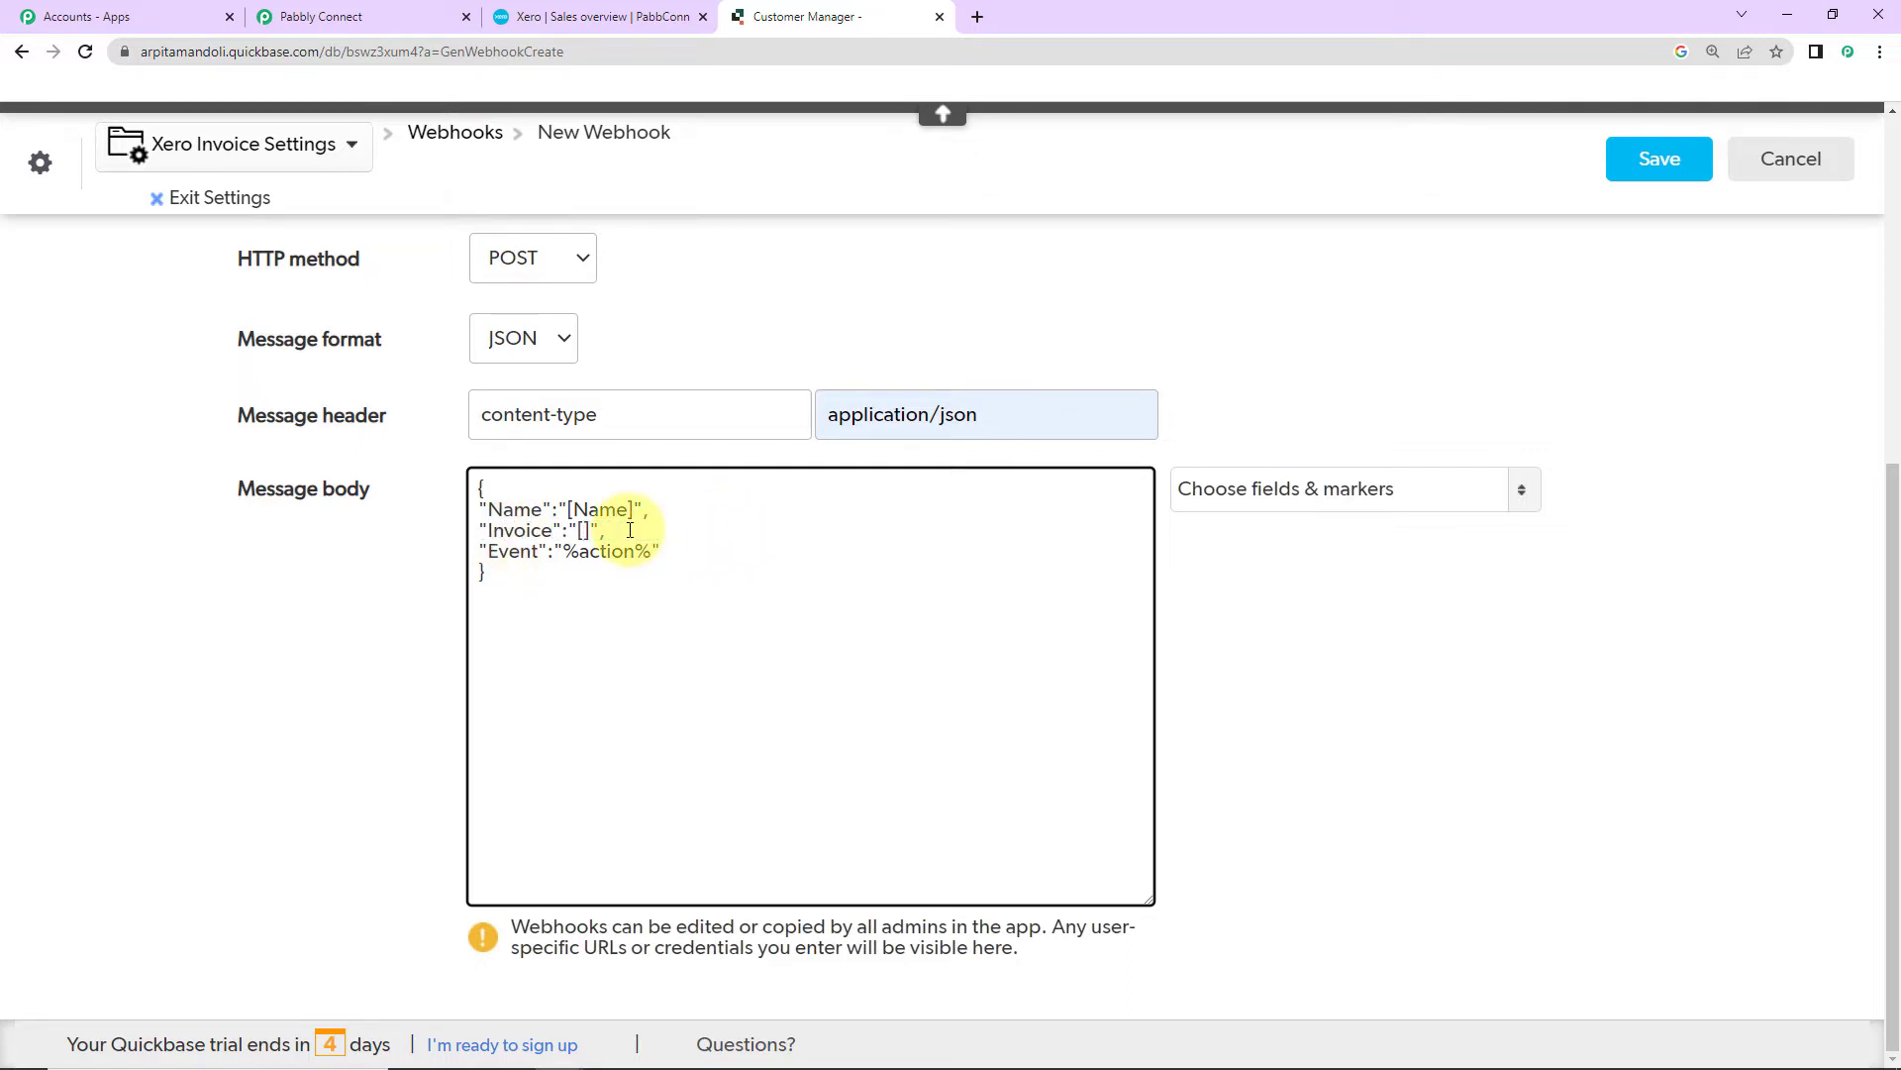
pyautogui.click(1257, 492)
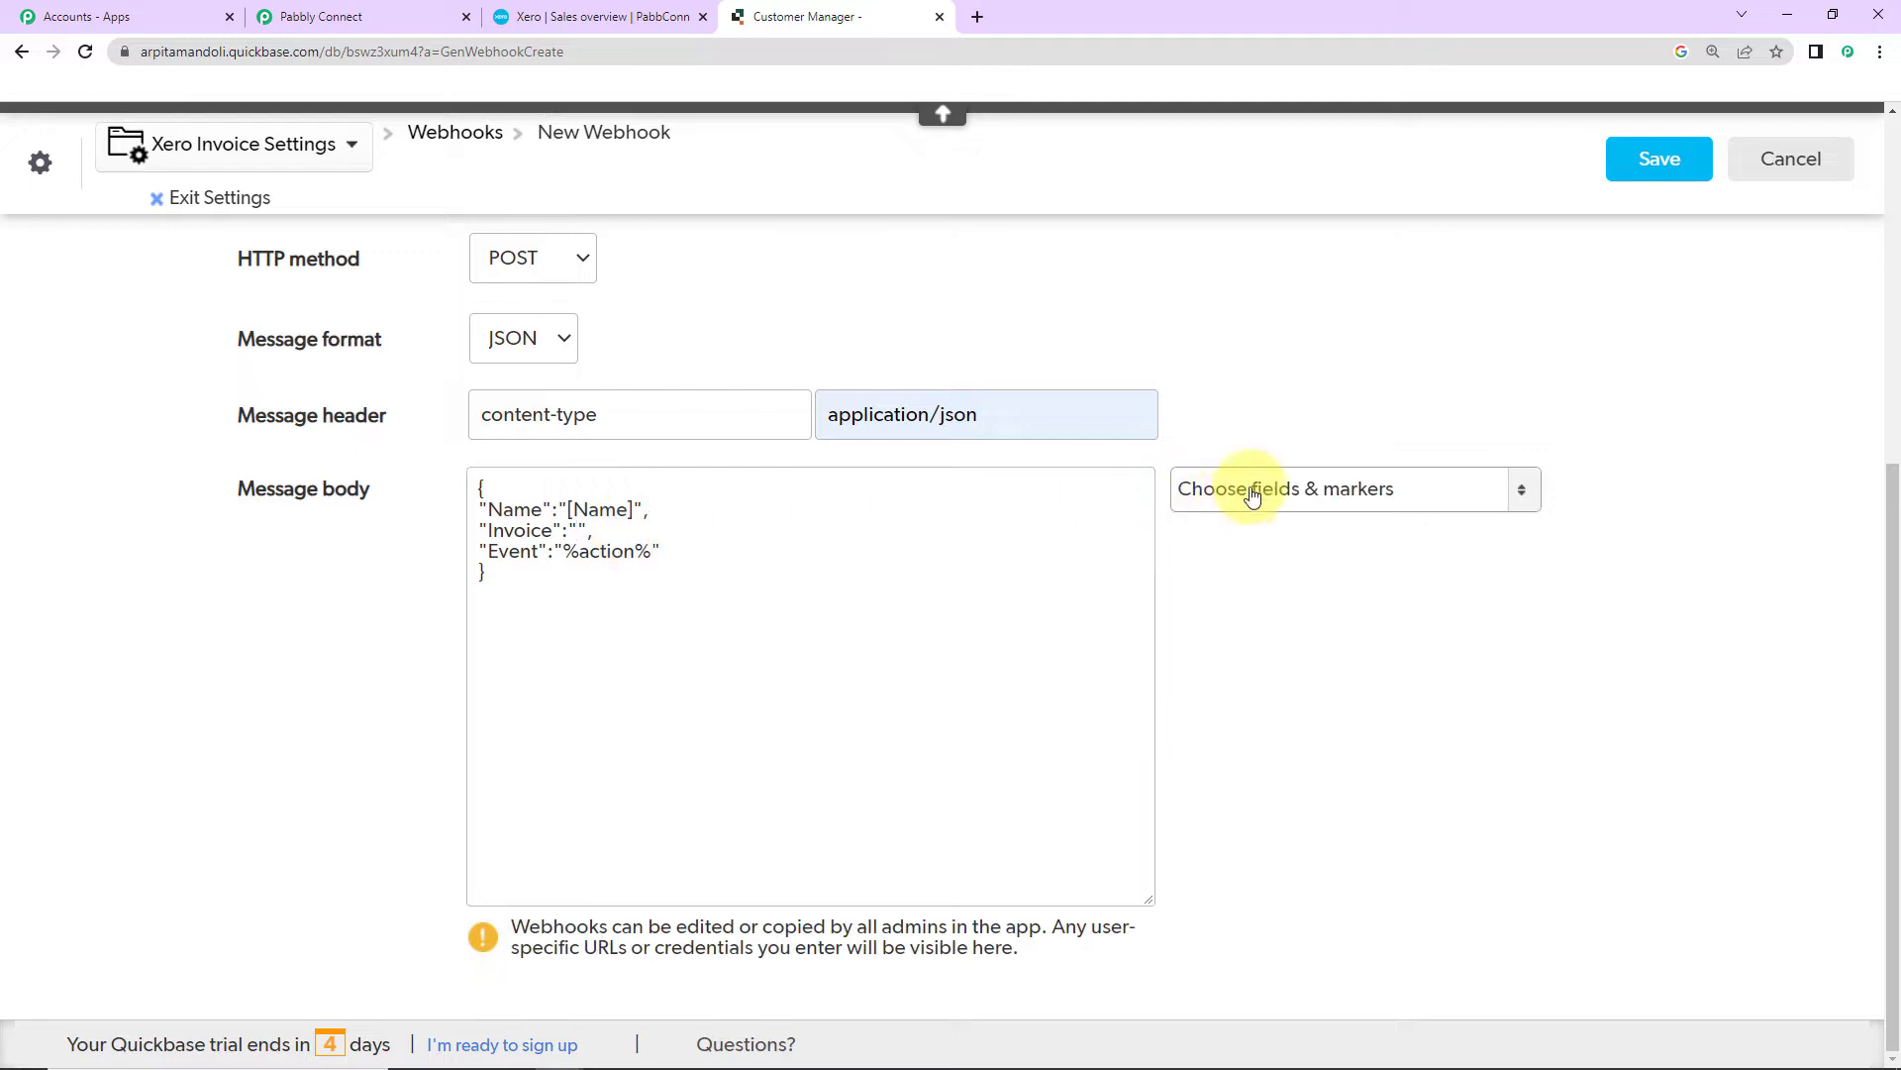
pyautogui.click(1271, 721)
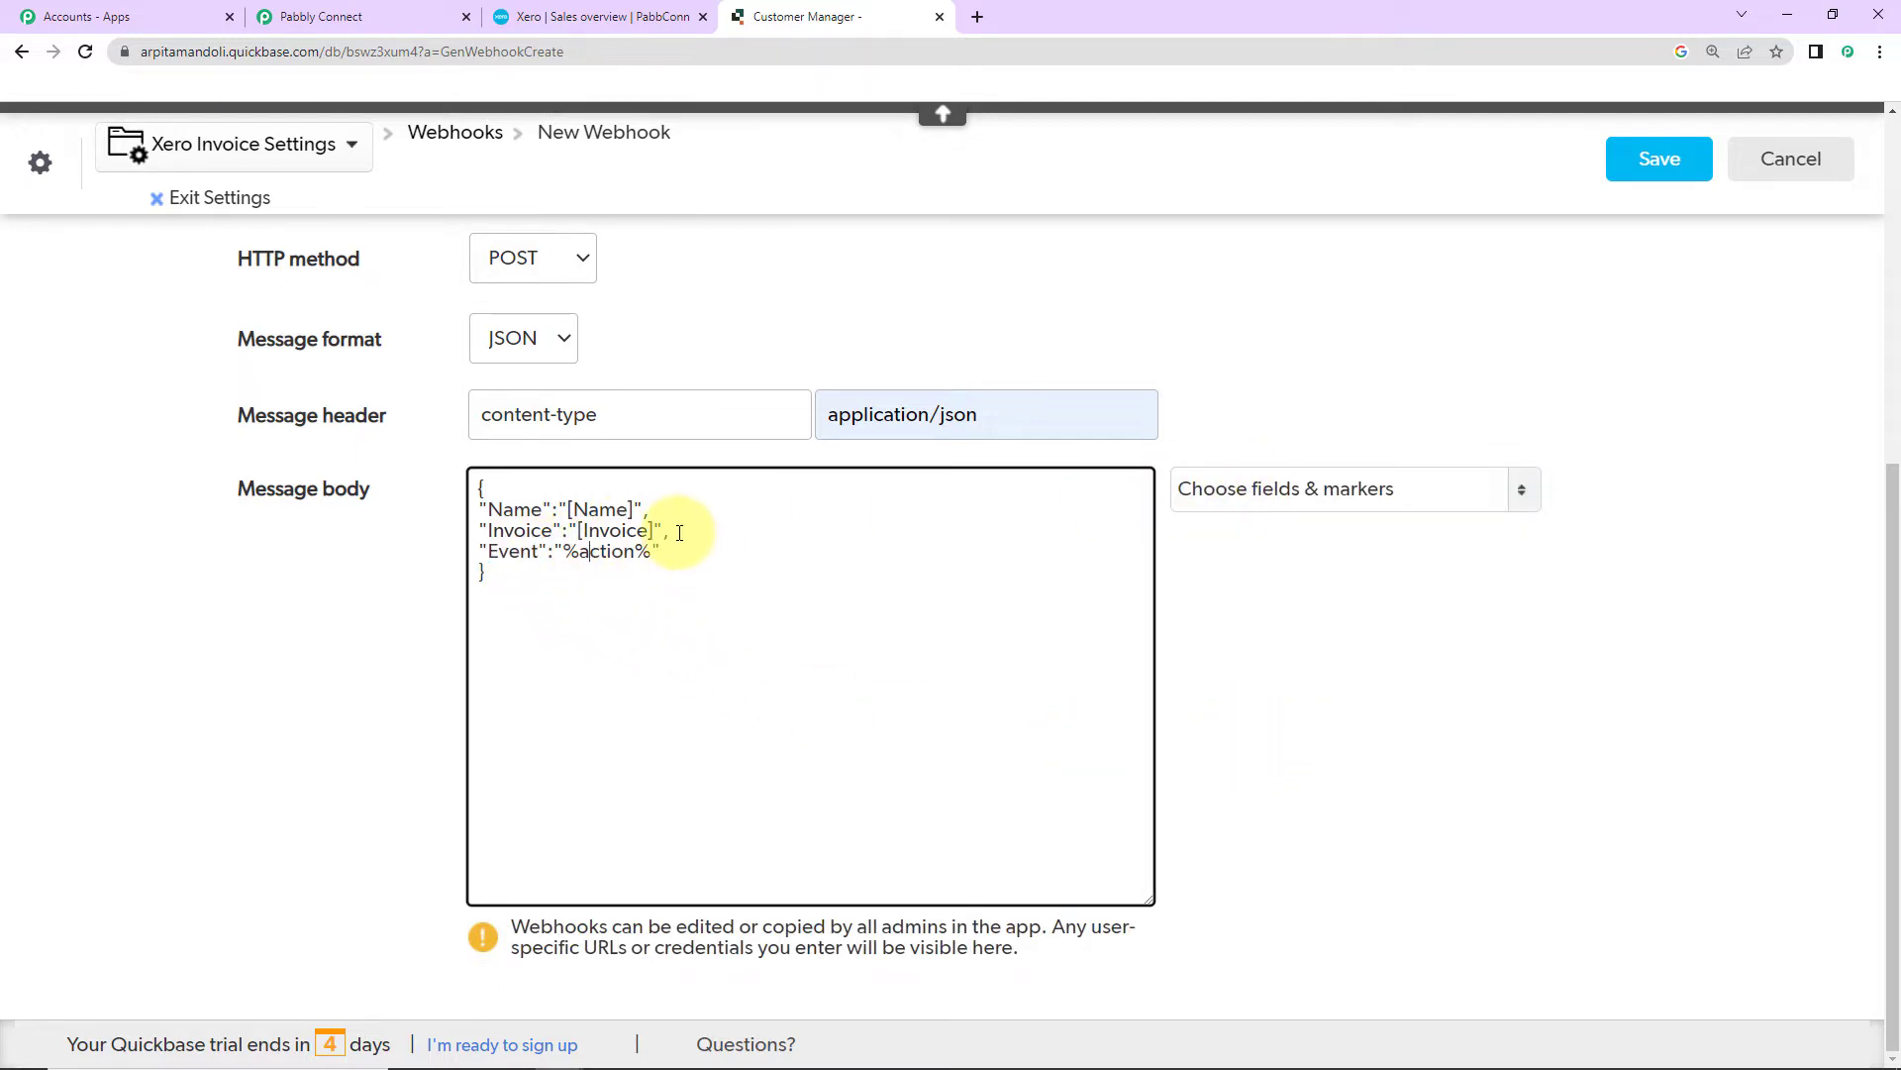
pyautogui.moveTo(667, 531); pyautogui.dragTo(487, 509)
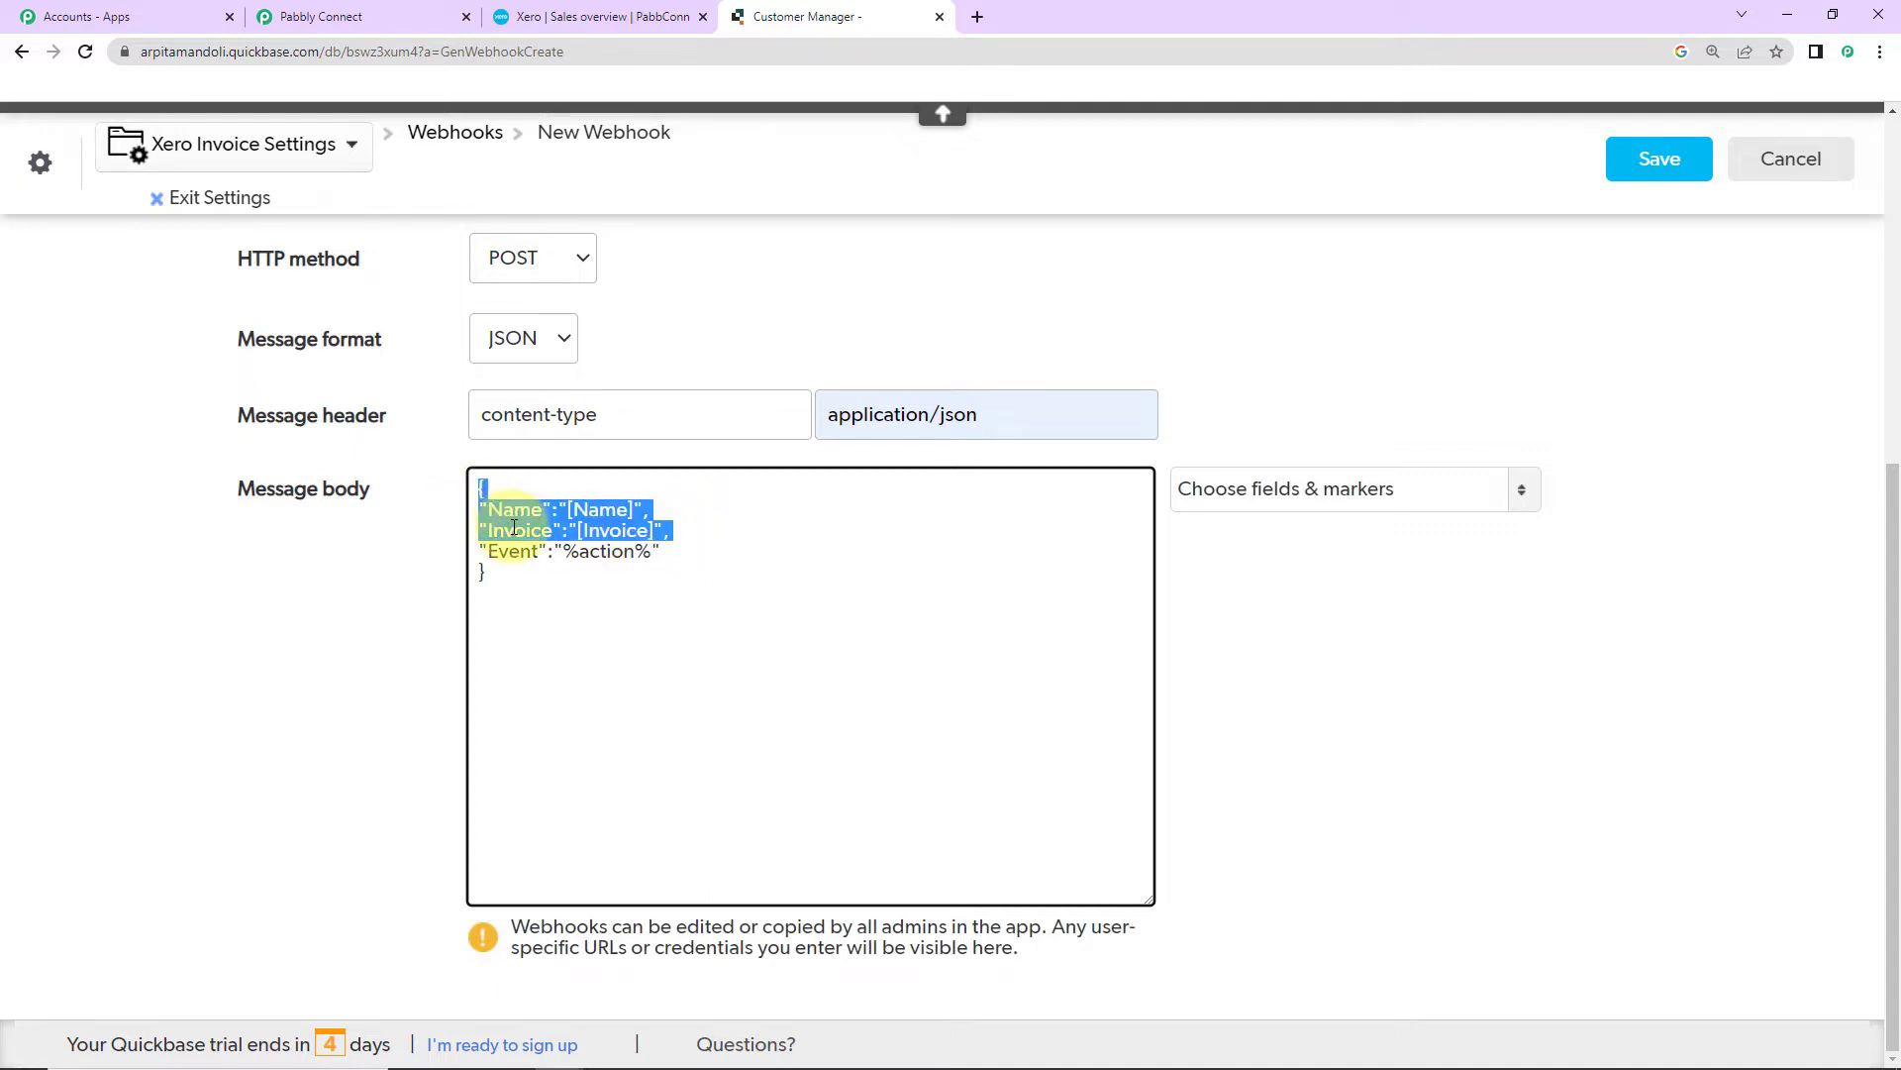
pyautogui.click(657, 527)
pyautogui.moveTo(657, 527); pyautogui.dragTo(467, 513)
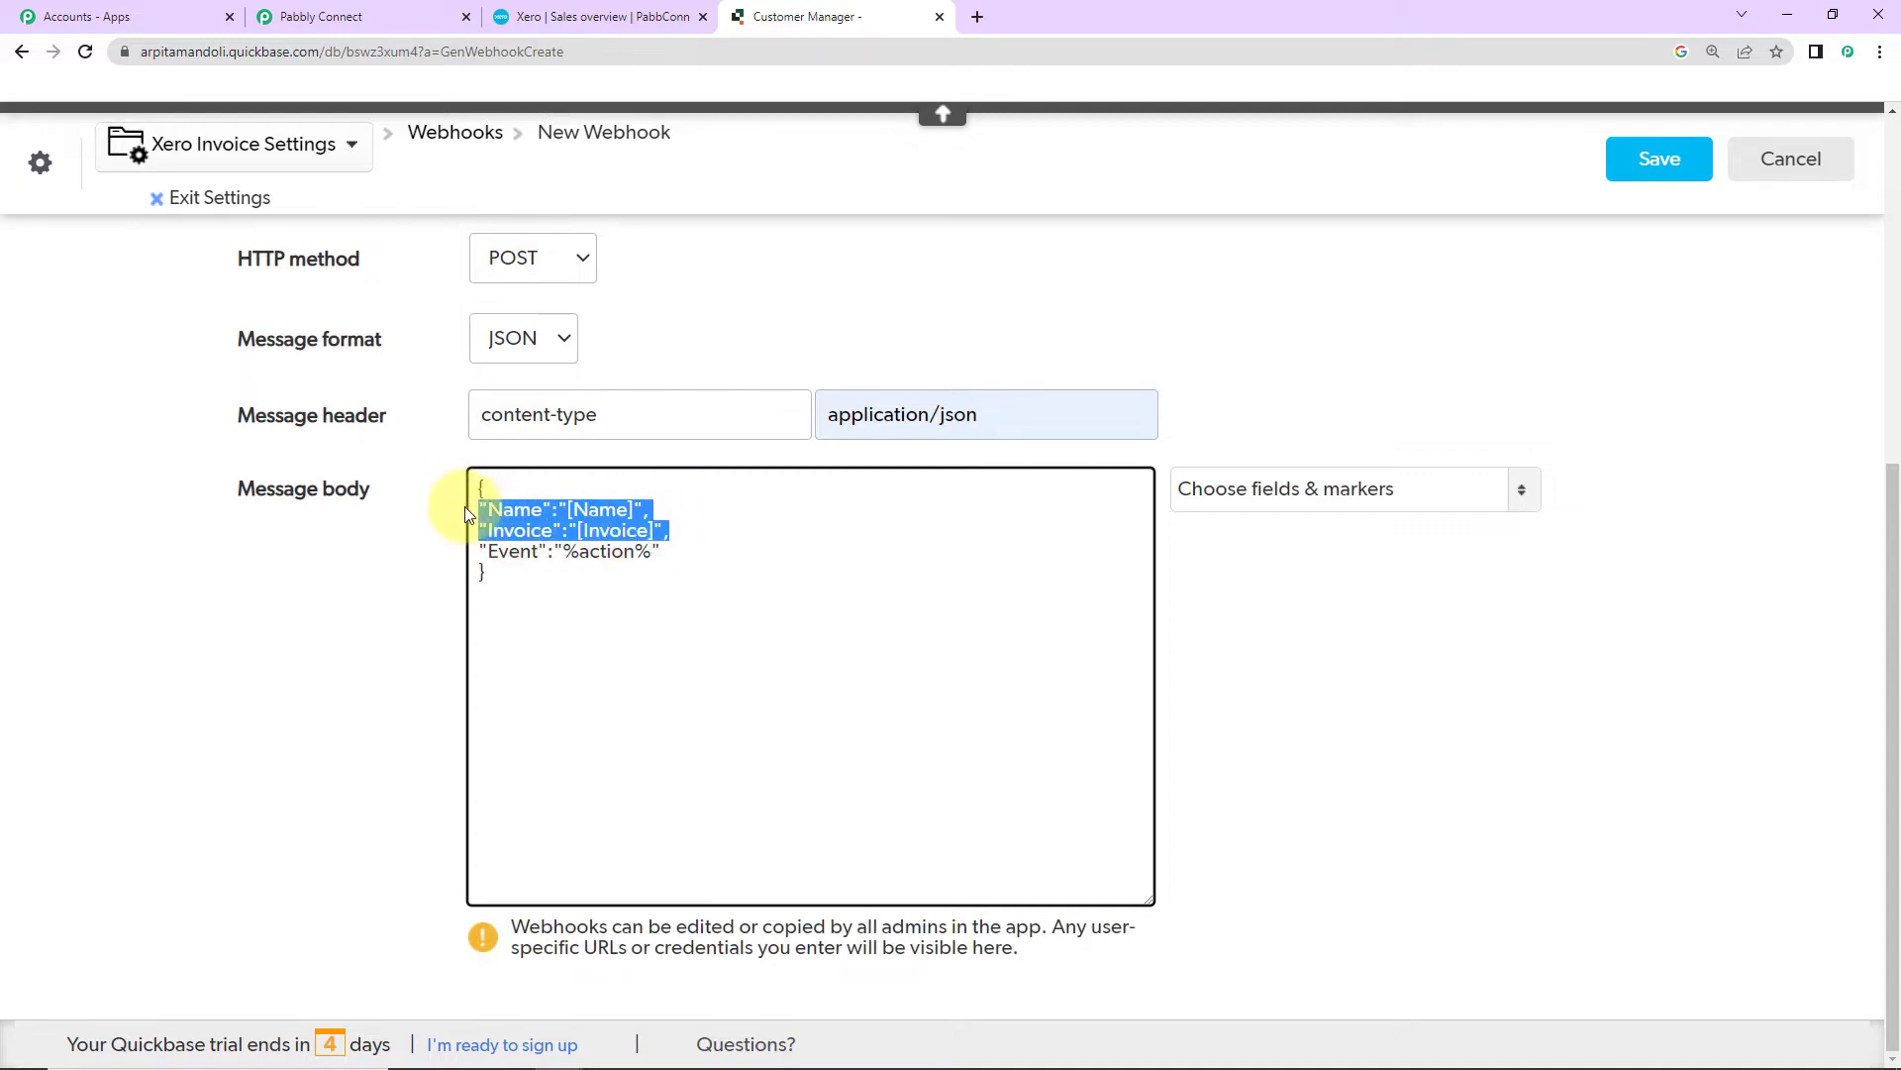
# Step: Duplicate the Name and Invoice lines and map the first copy as Email Address to [Email Address]
pyautogui.rightClick(501, 517)
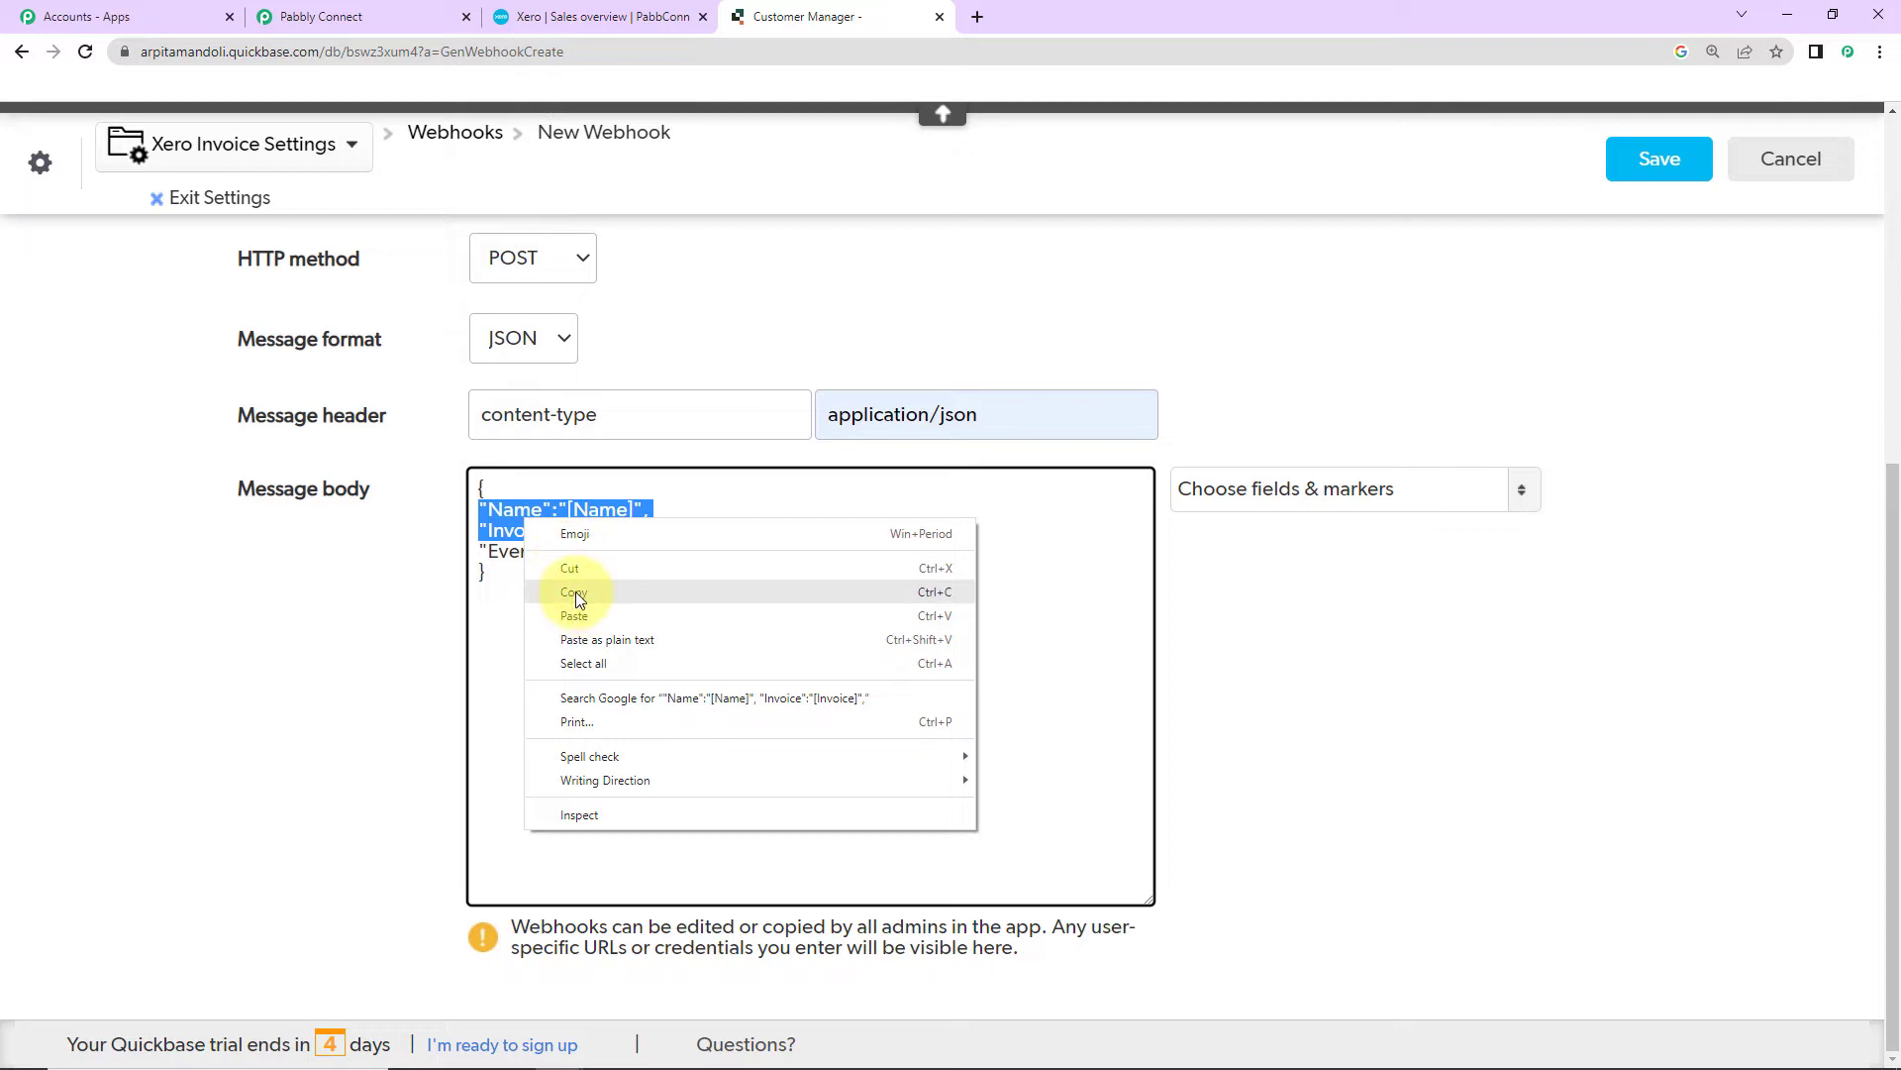
pyautogui.click(575, 594)
pyautogui.click(691, 533)
pyautogui.press('Return')
pyautogui.hotkey('ctrl', 'v')
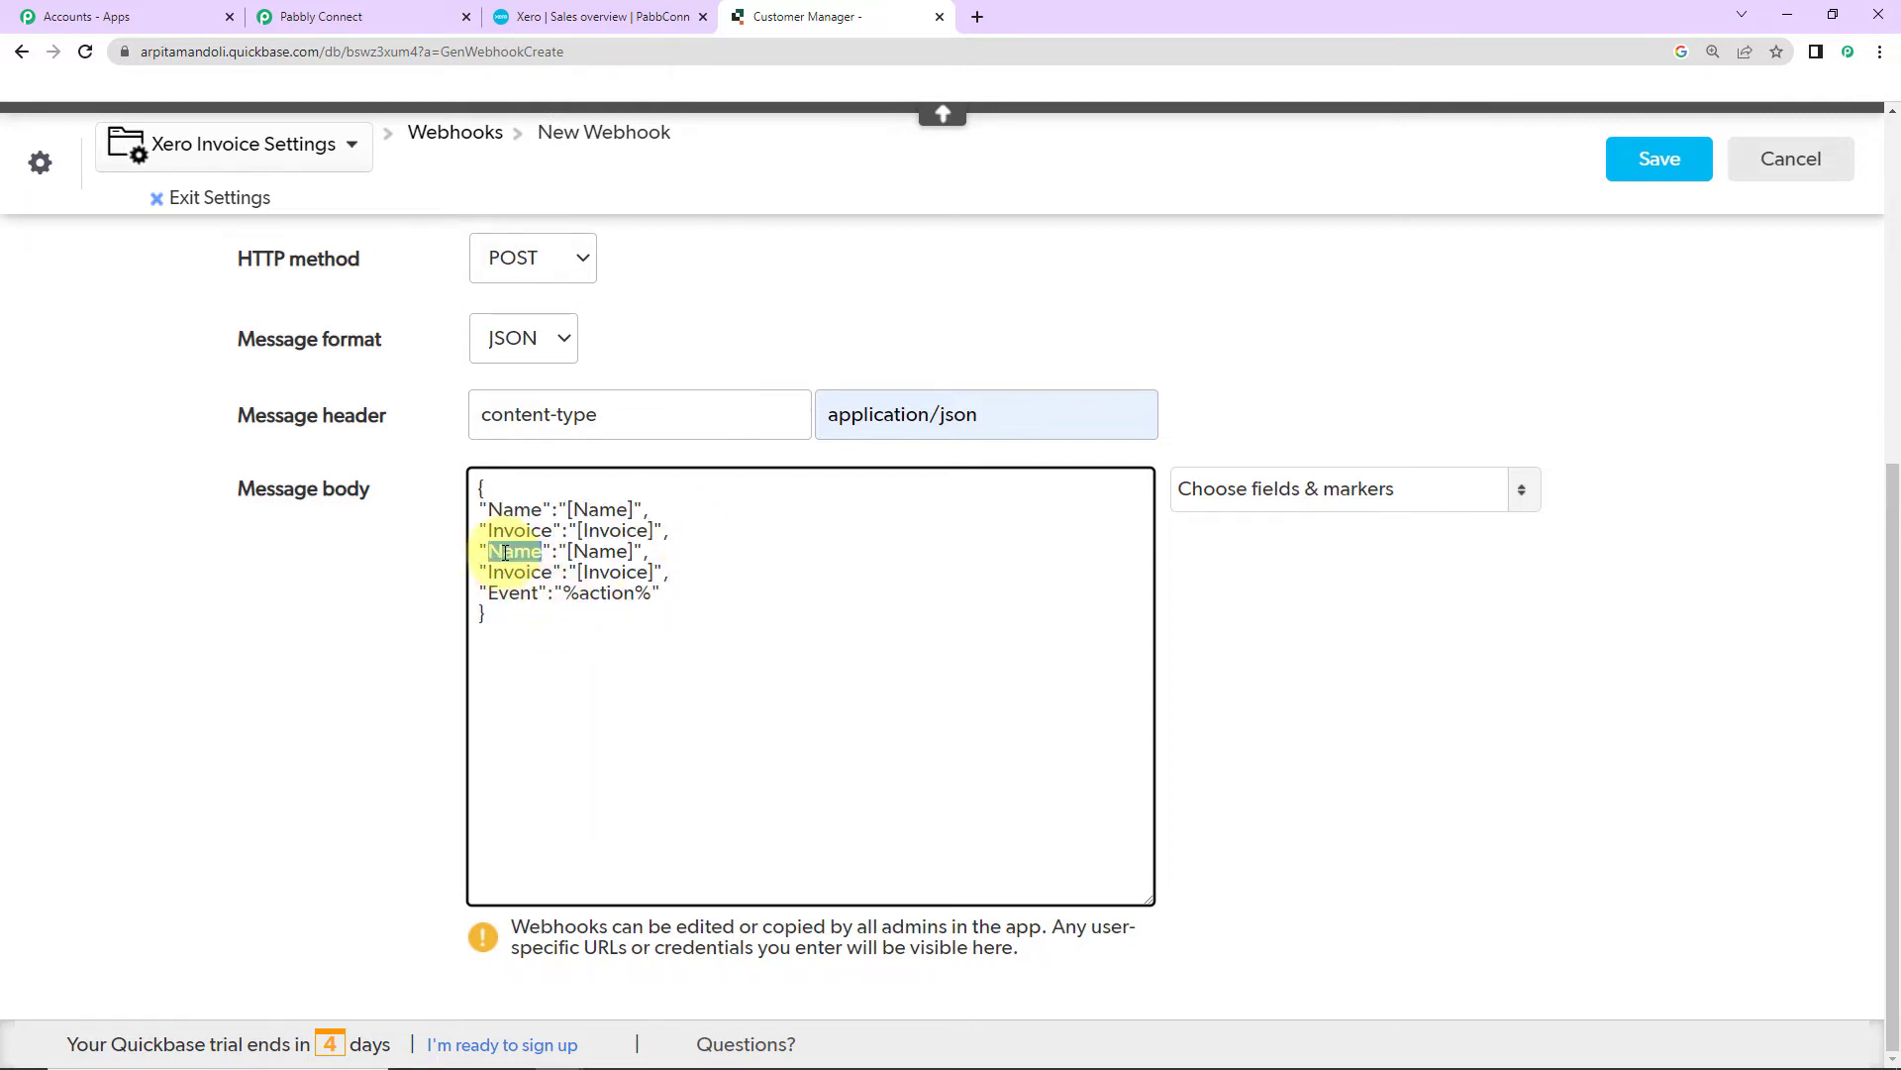
pyautogui.write('Email Address')
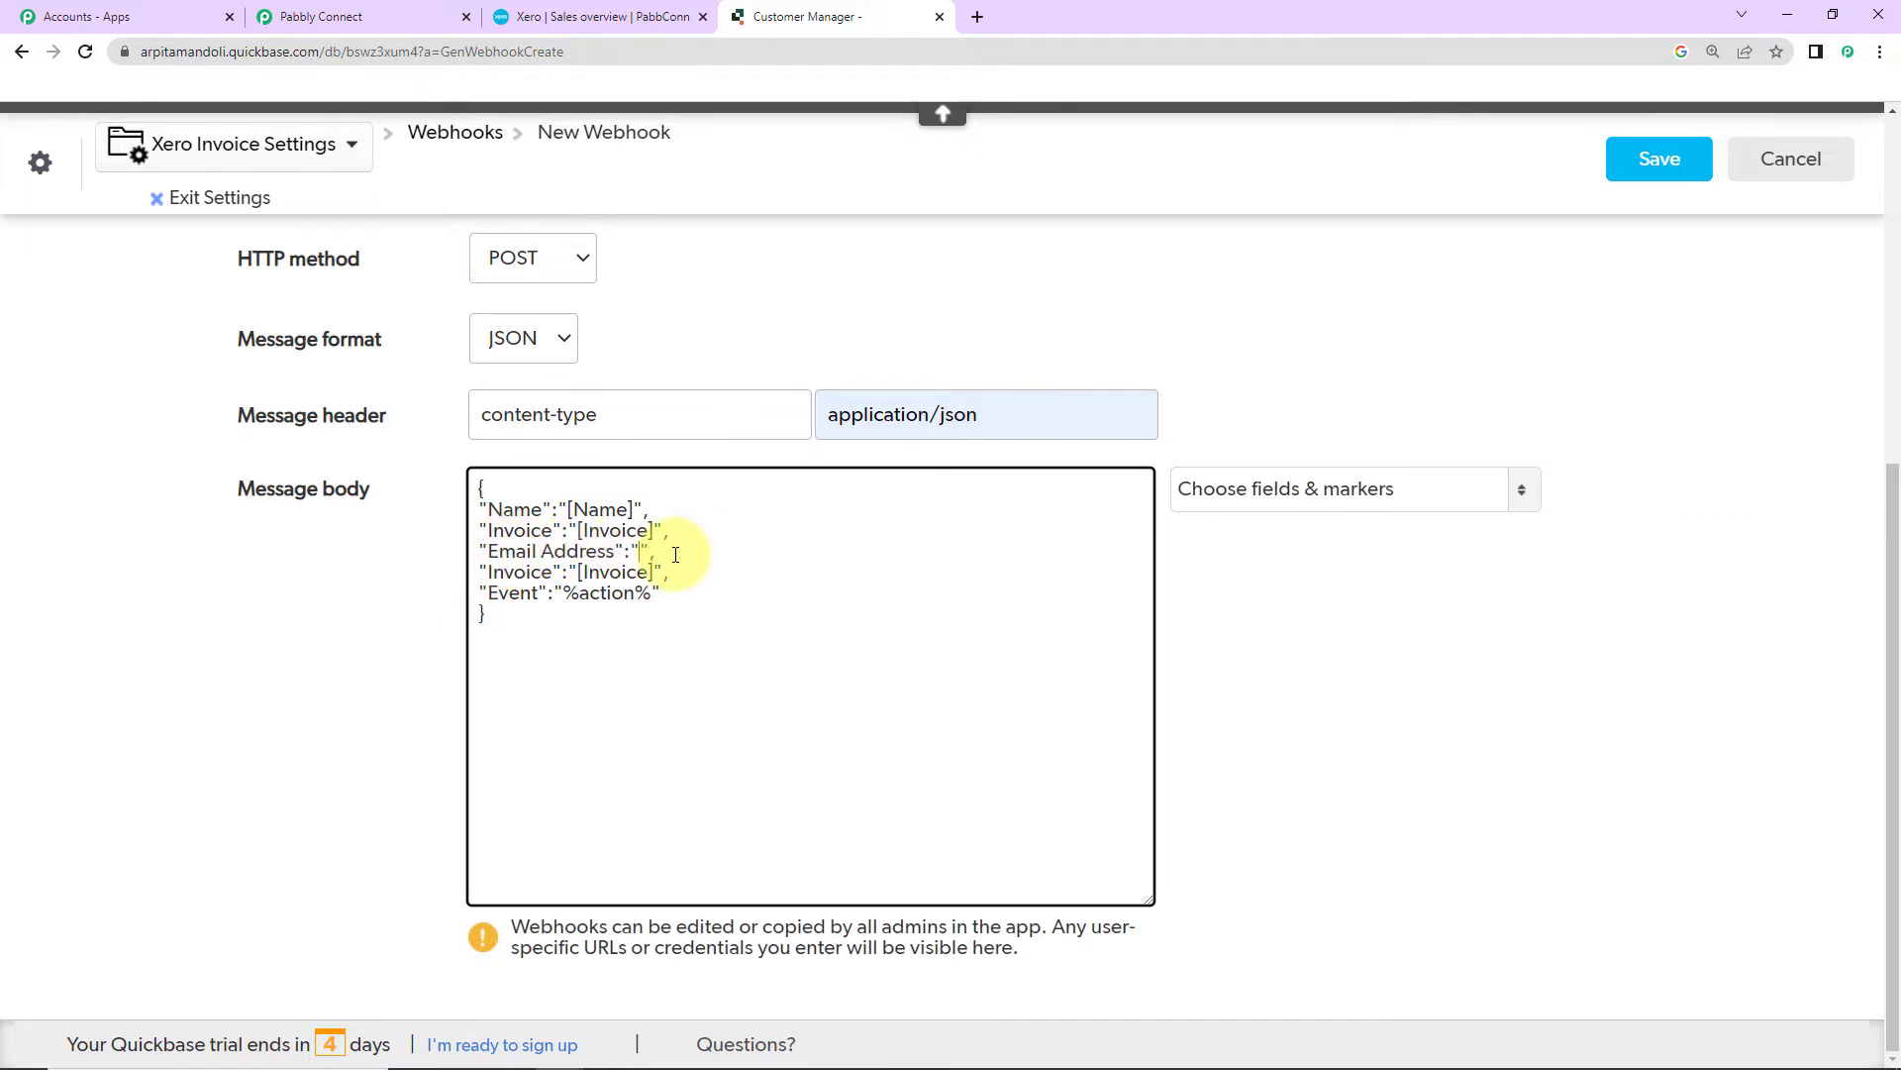
pyautogui.click(1341, 492)
pyautogui.click(1261, 747)
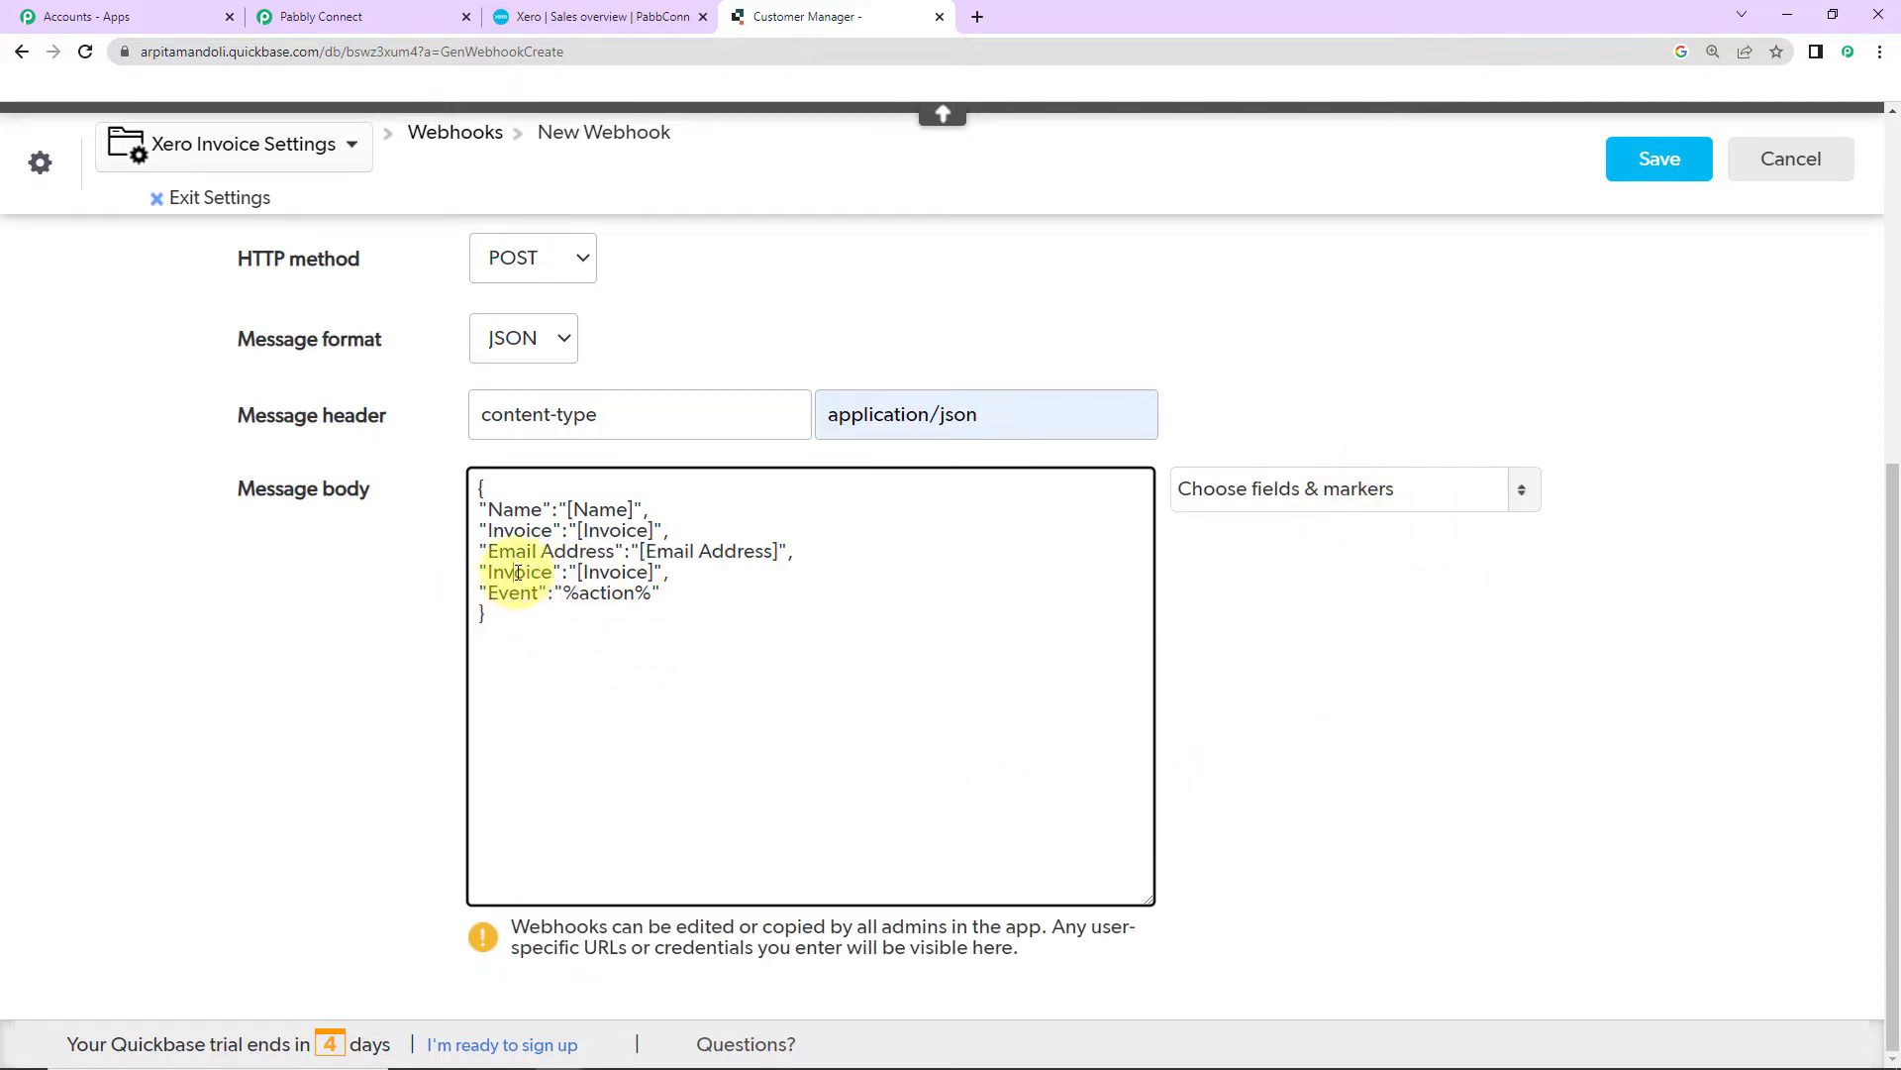
# Step: Rename the second copied key to Due Date and map it to [Due Date]
pyautogui.click(1286, 489)
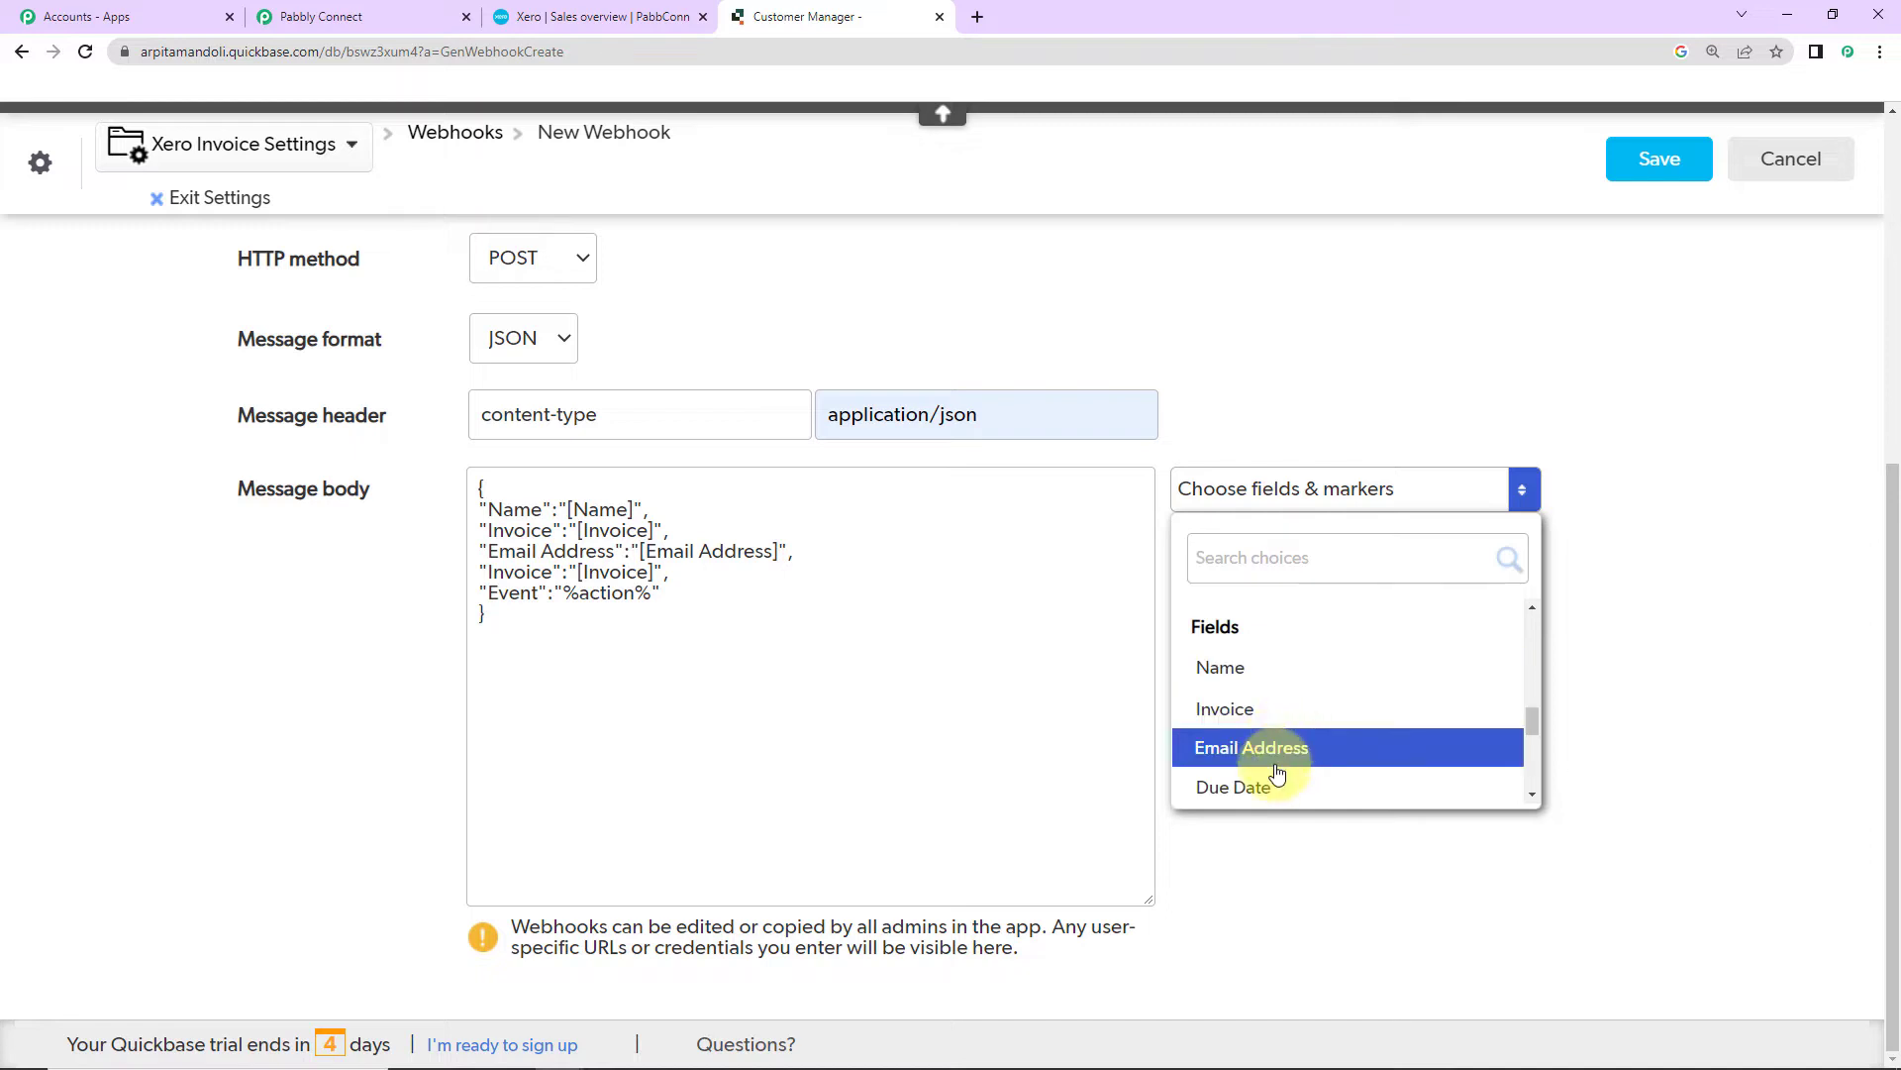
pyautogui.doubleClick(503, 571)
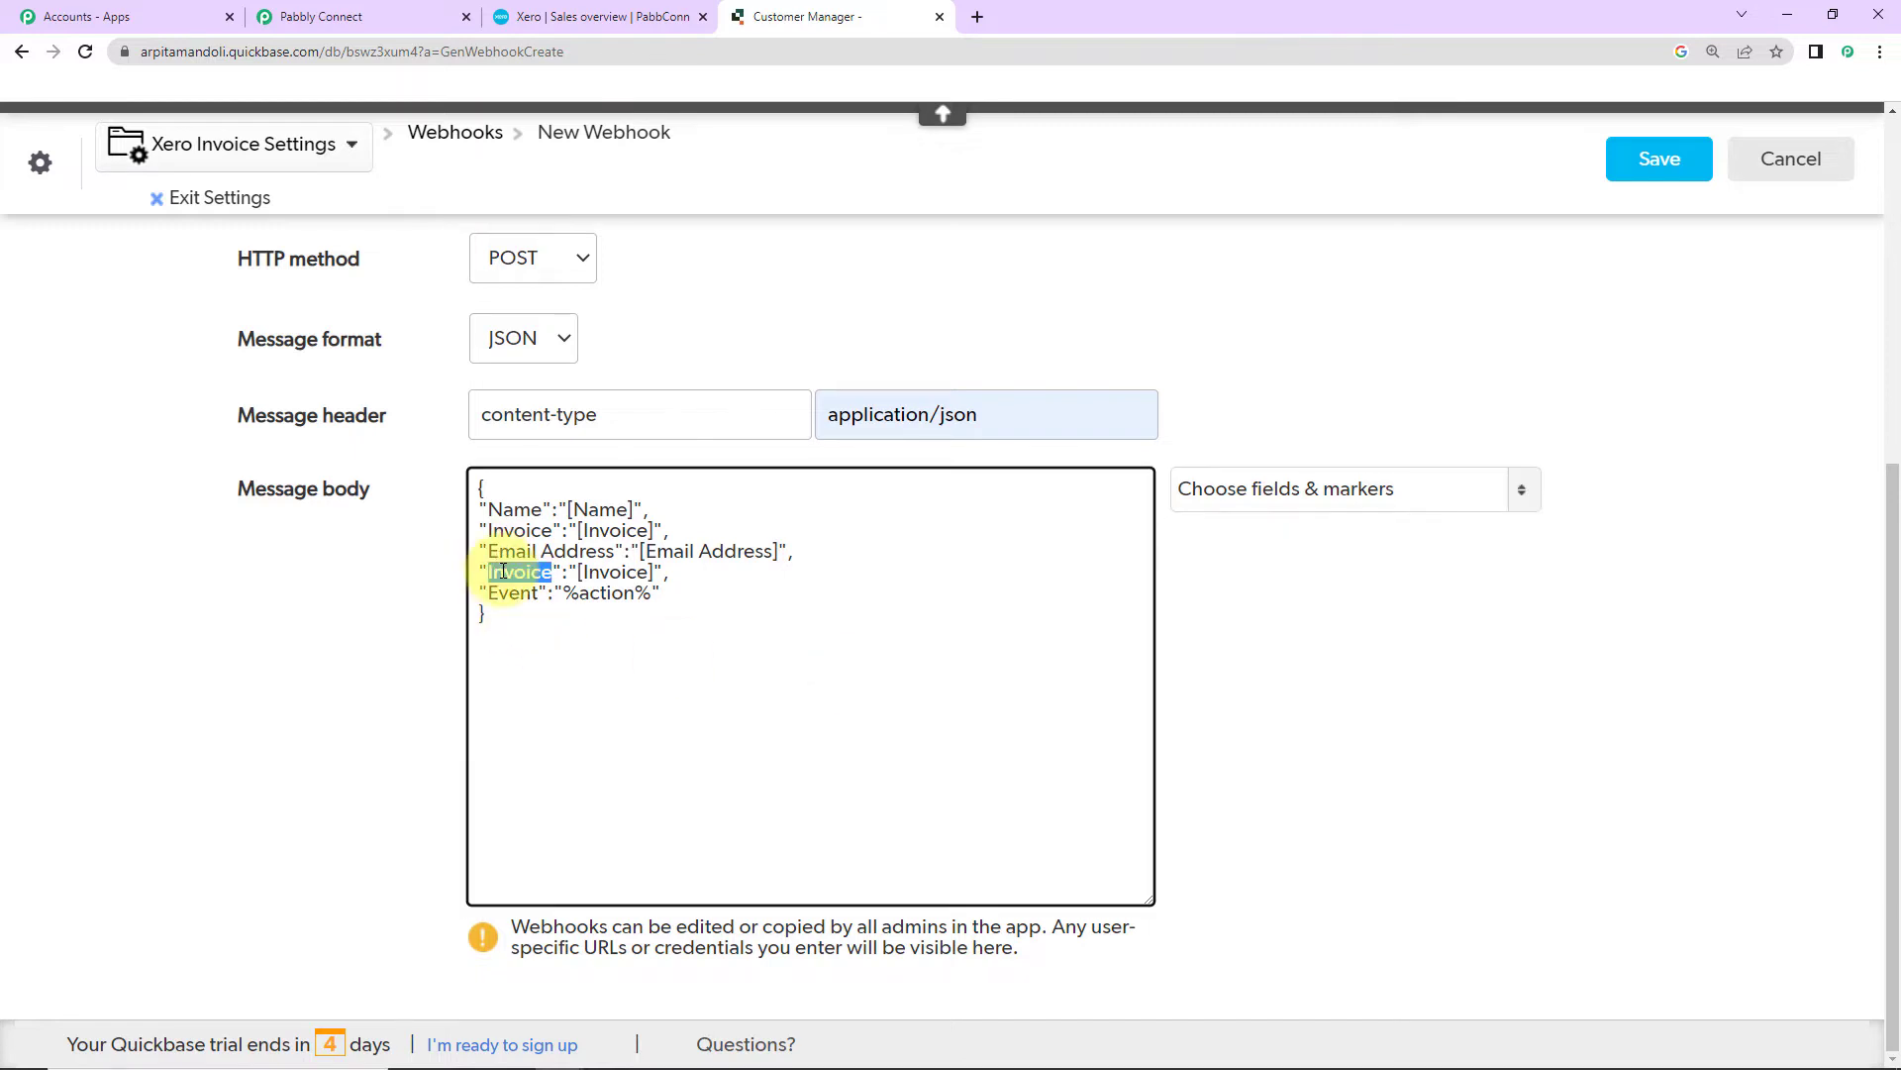
pyautogui.write('Due Date":')
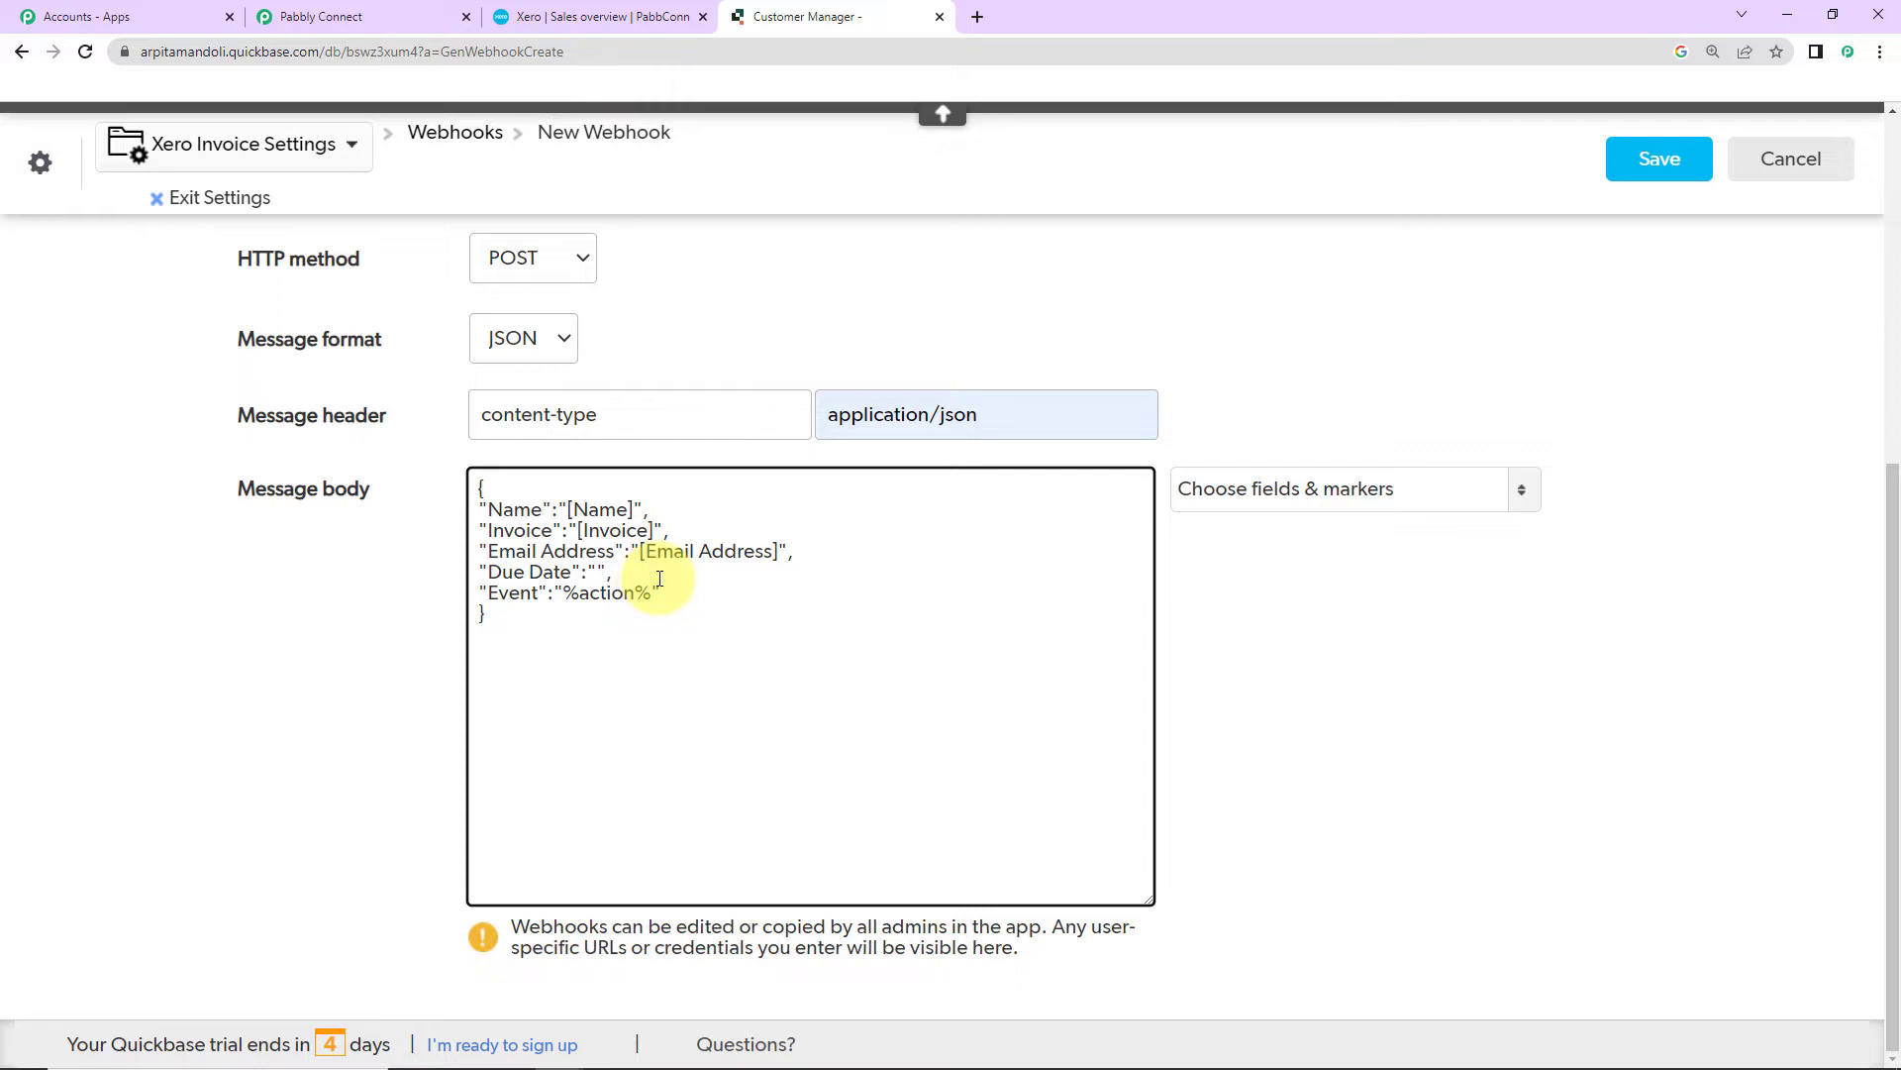
pyautogui.click(1276, 488)
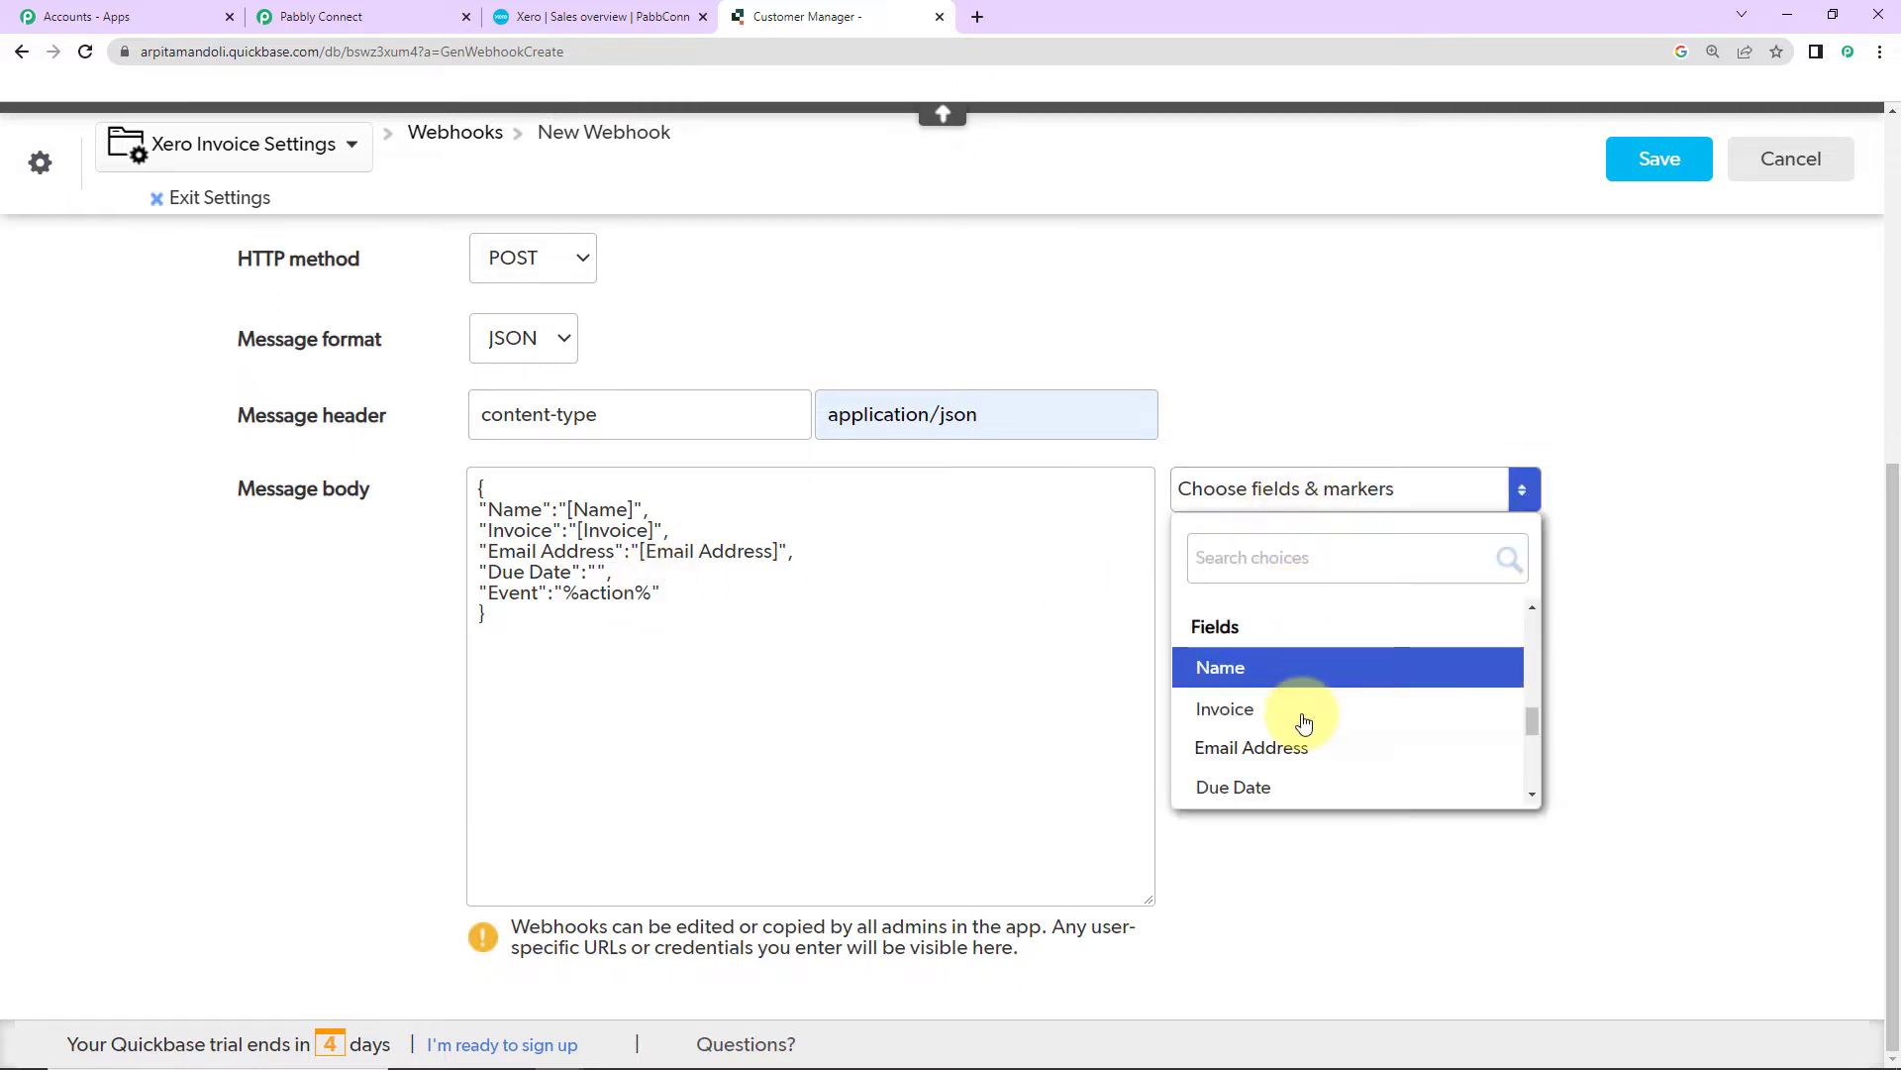
pyautogui.click(1244, 800)
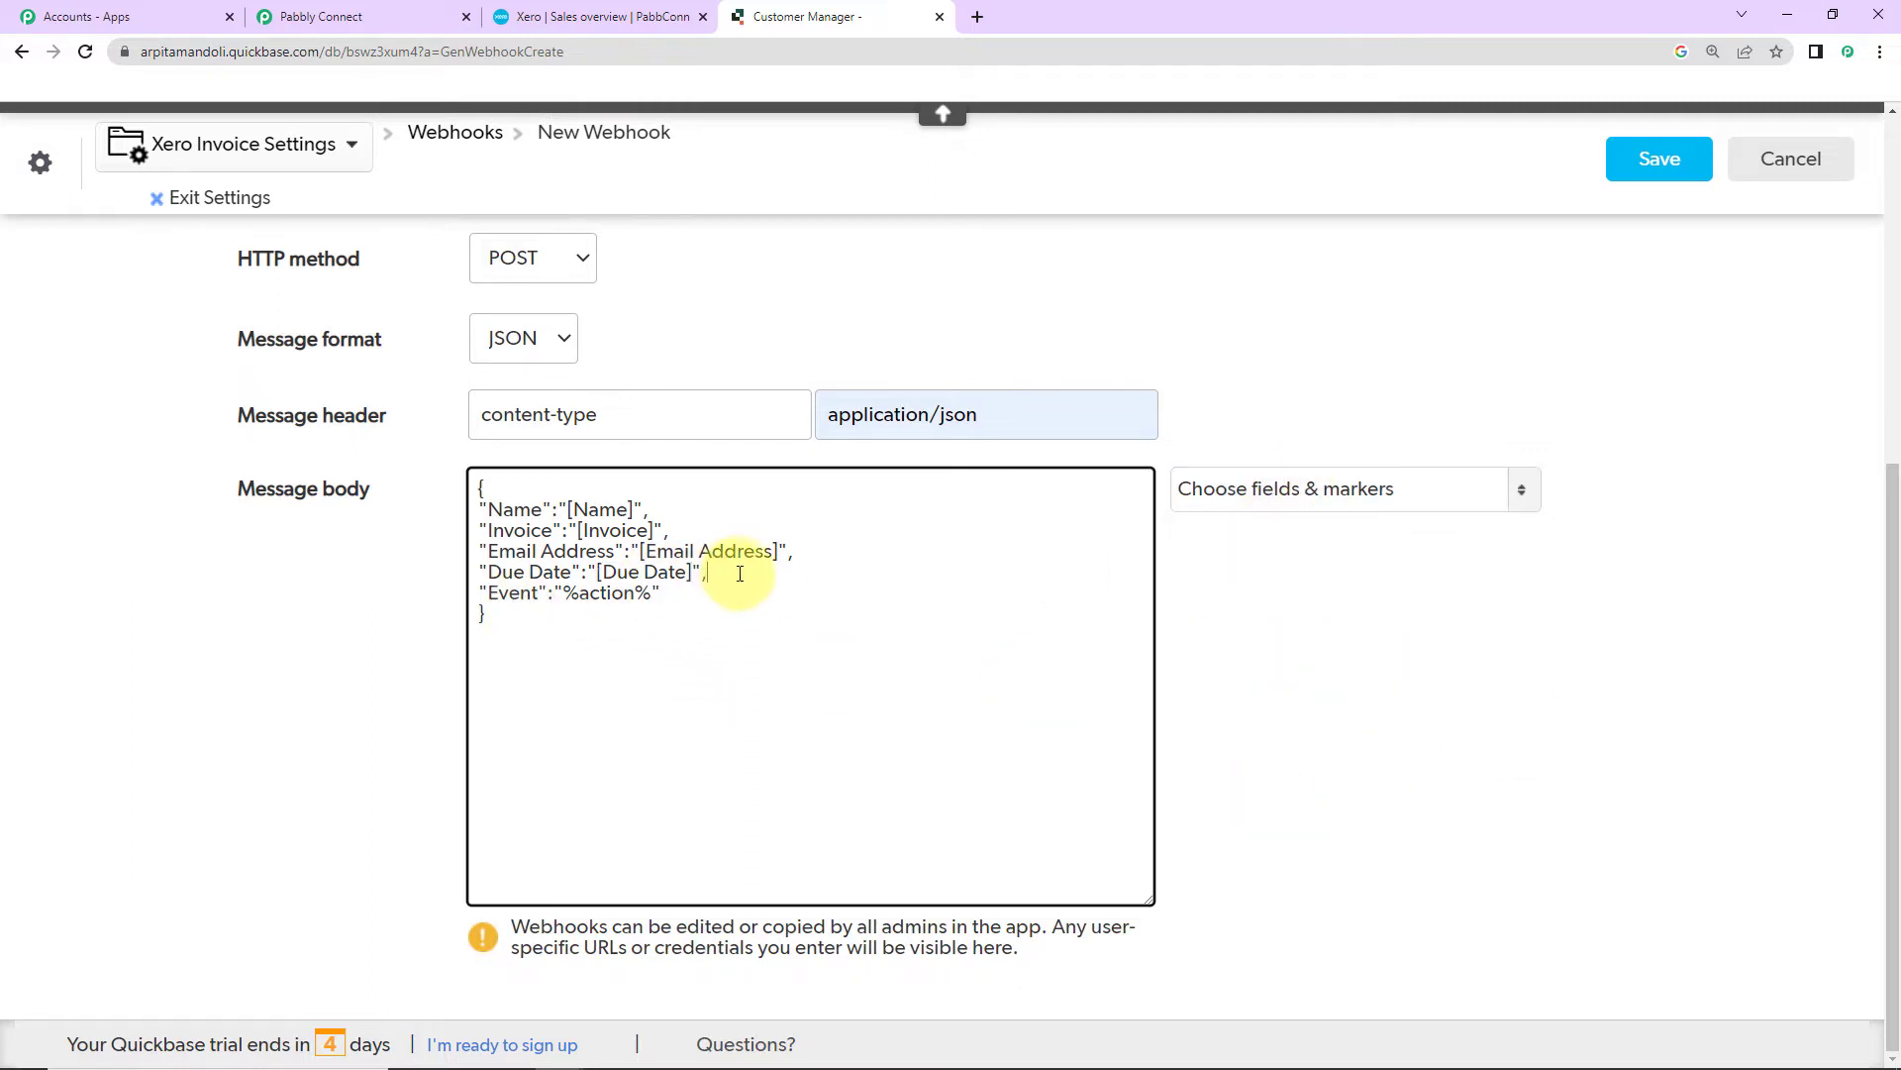
pyautogui.moveTo(722, 582); pyautogui.dragTo(479, 551)
# Step: Duplicate the Email Address and Due Date lines below the Due Date line
pyautogui.rightClick(500, 555)
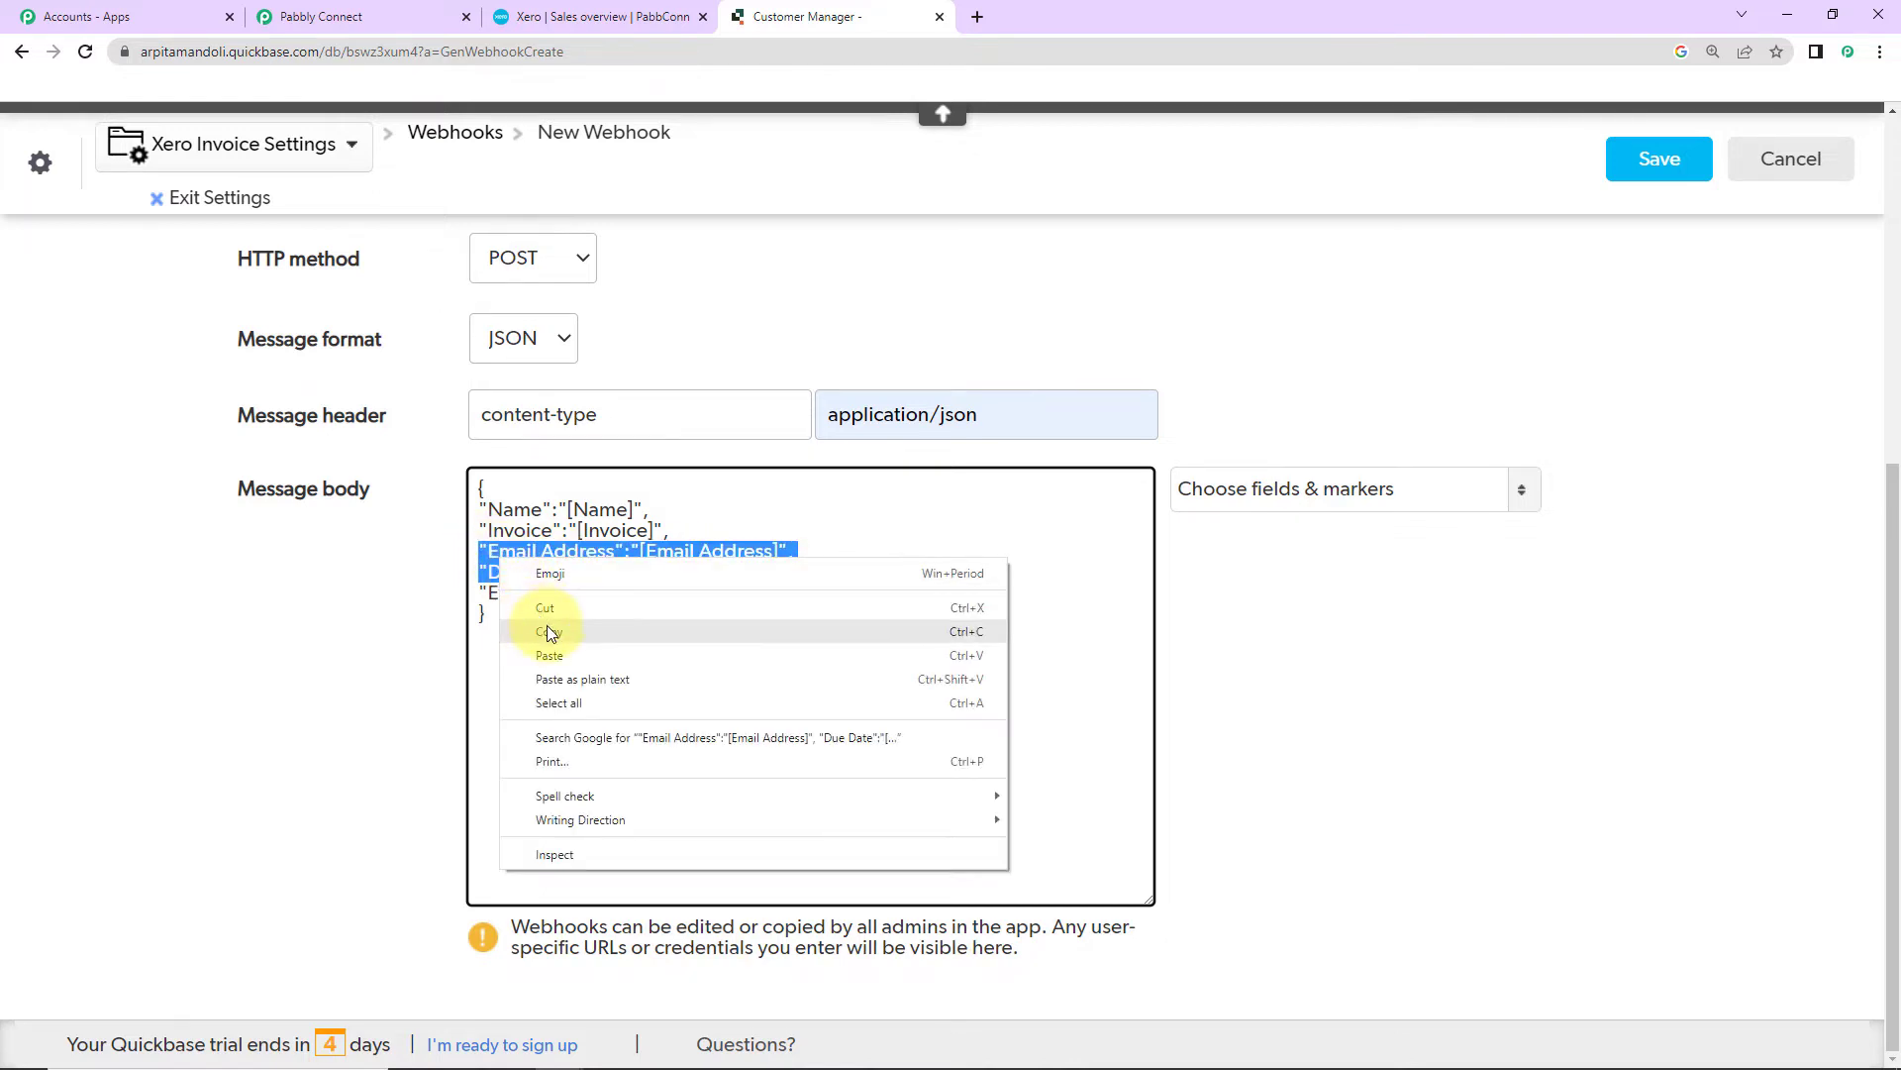
pyautogui.click(547, 624)
pyautogui.click(727, 578)
pyautogui.press('Return')
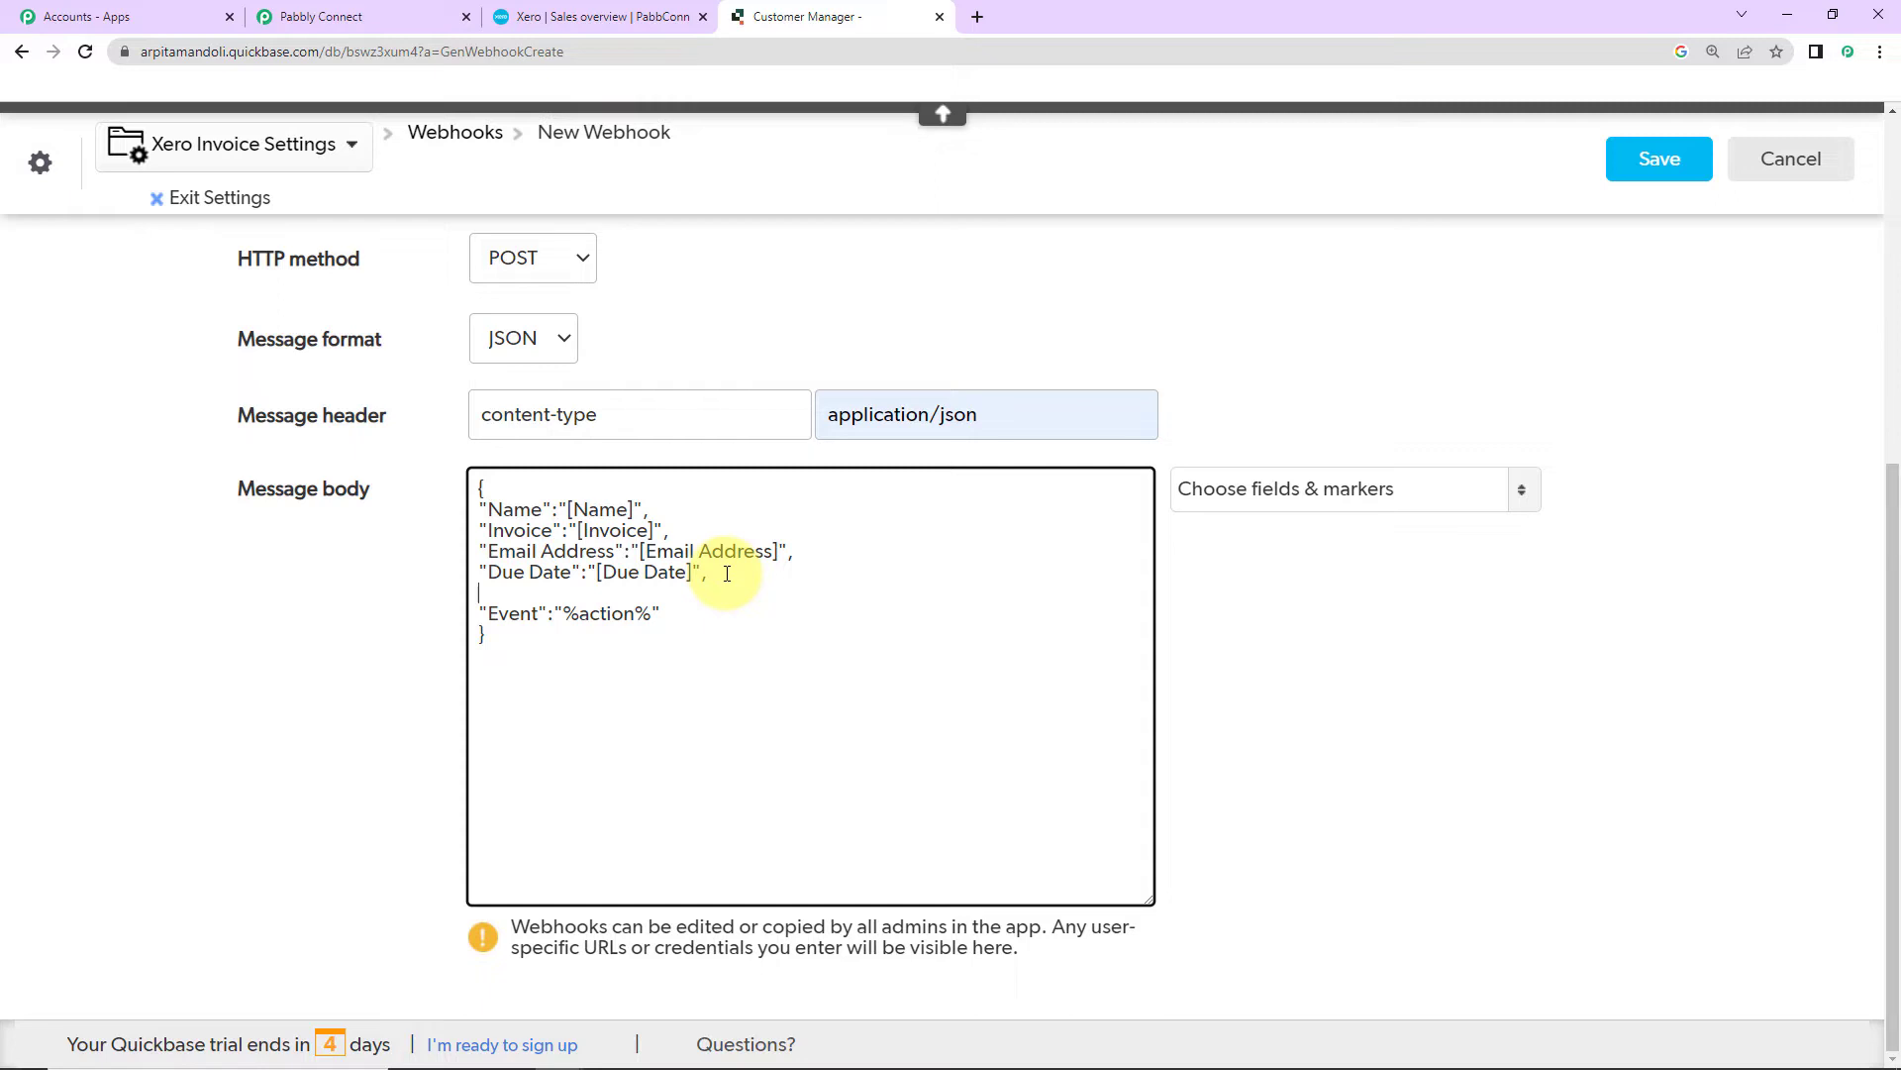
pyautogui.hotkey('ctrl', 'v')
pyautogui.click(1277, 489)
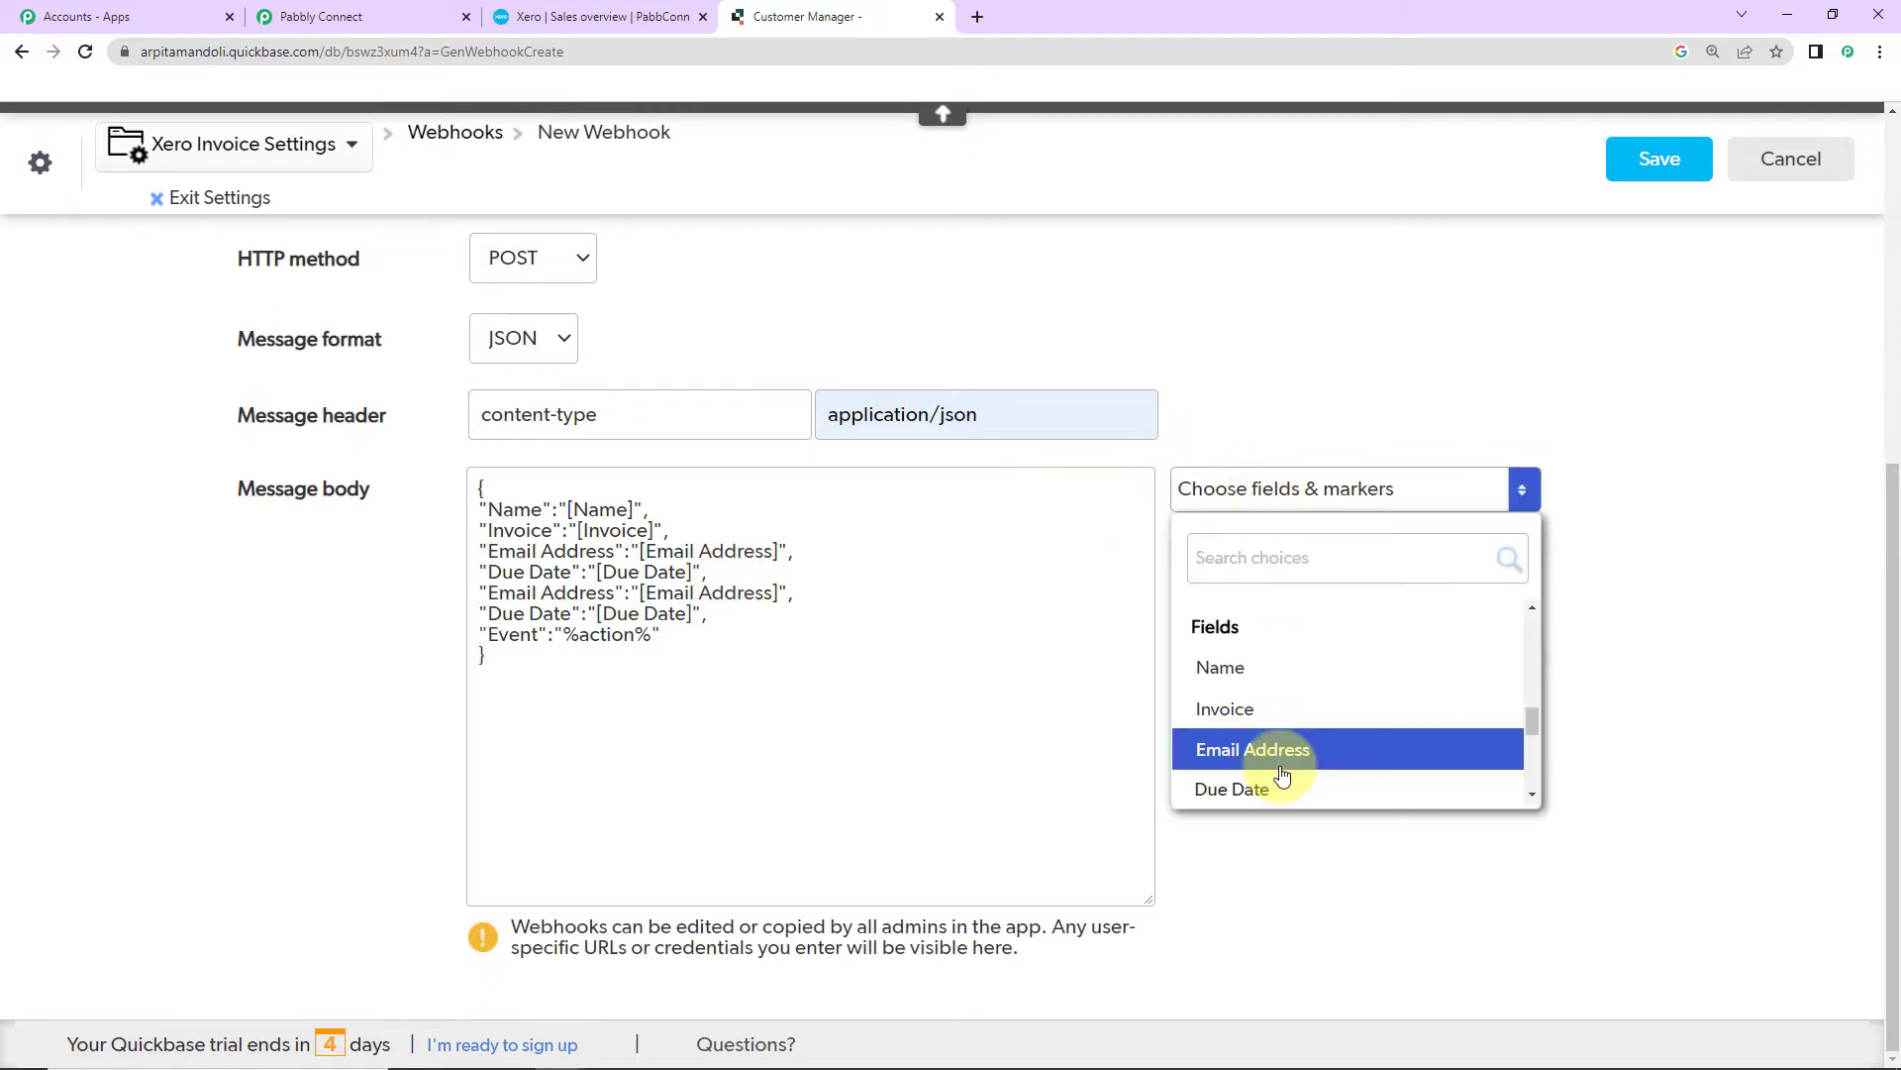
pyautogui.scroll(-5, 1282, 775)
pyautogui.scroll(4, 1278, 772)
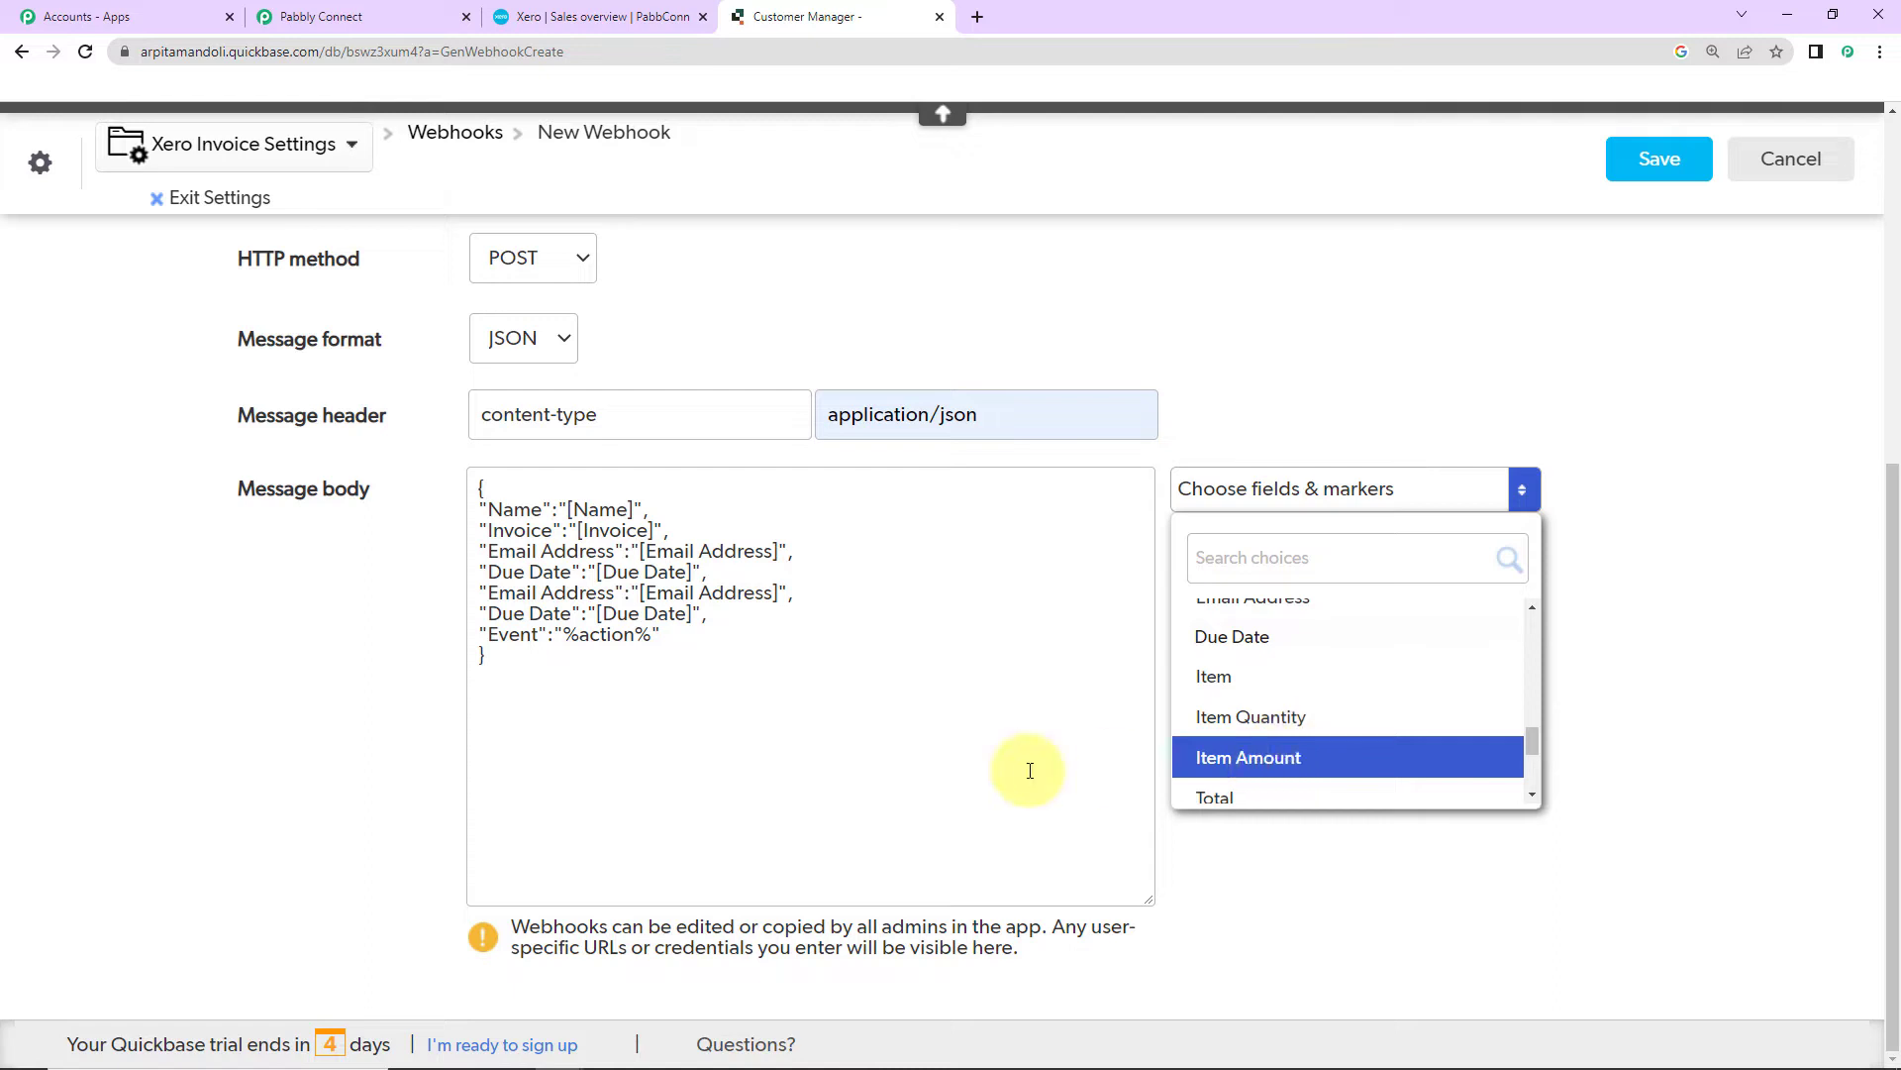
# Step: Rename the first copied key to Item and map it to [Item]
pyautogui.moveTo(490, 592)
pyautogui.mouseDown()
pyautogui.moveTo(615, 604)
pyautogui.moveTo(492, 594)
pyautogui.mouseUp()
pyautogui.write('Itm')
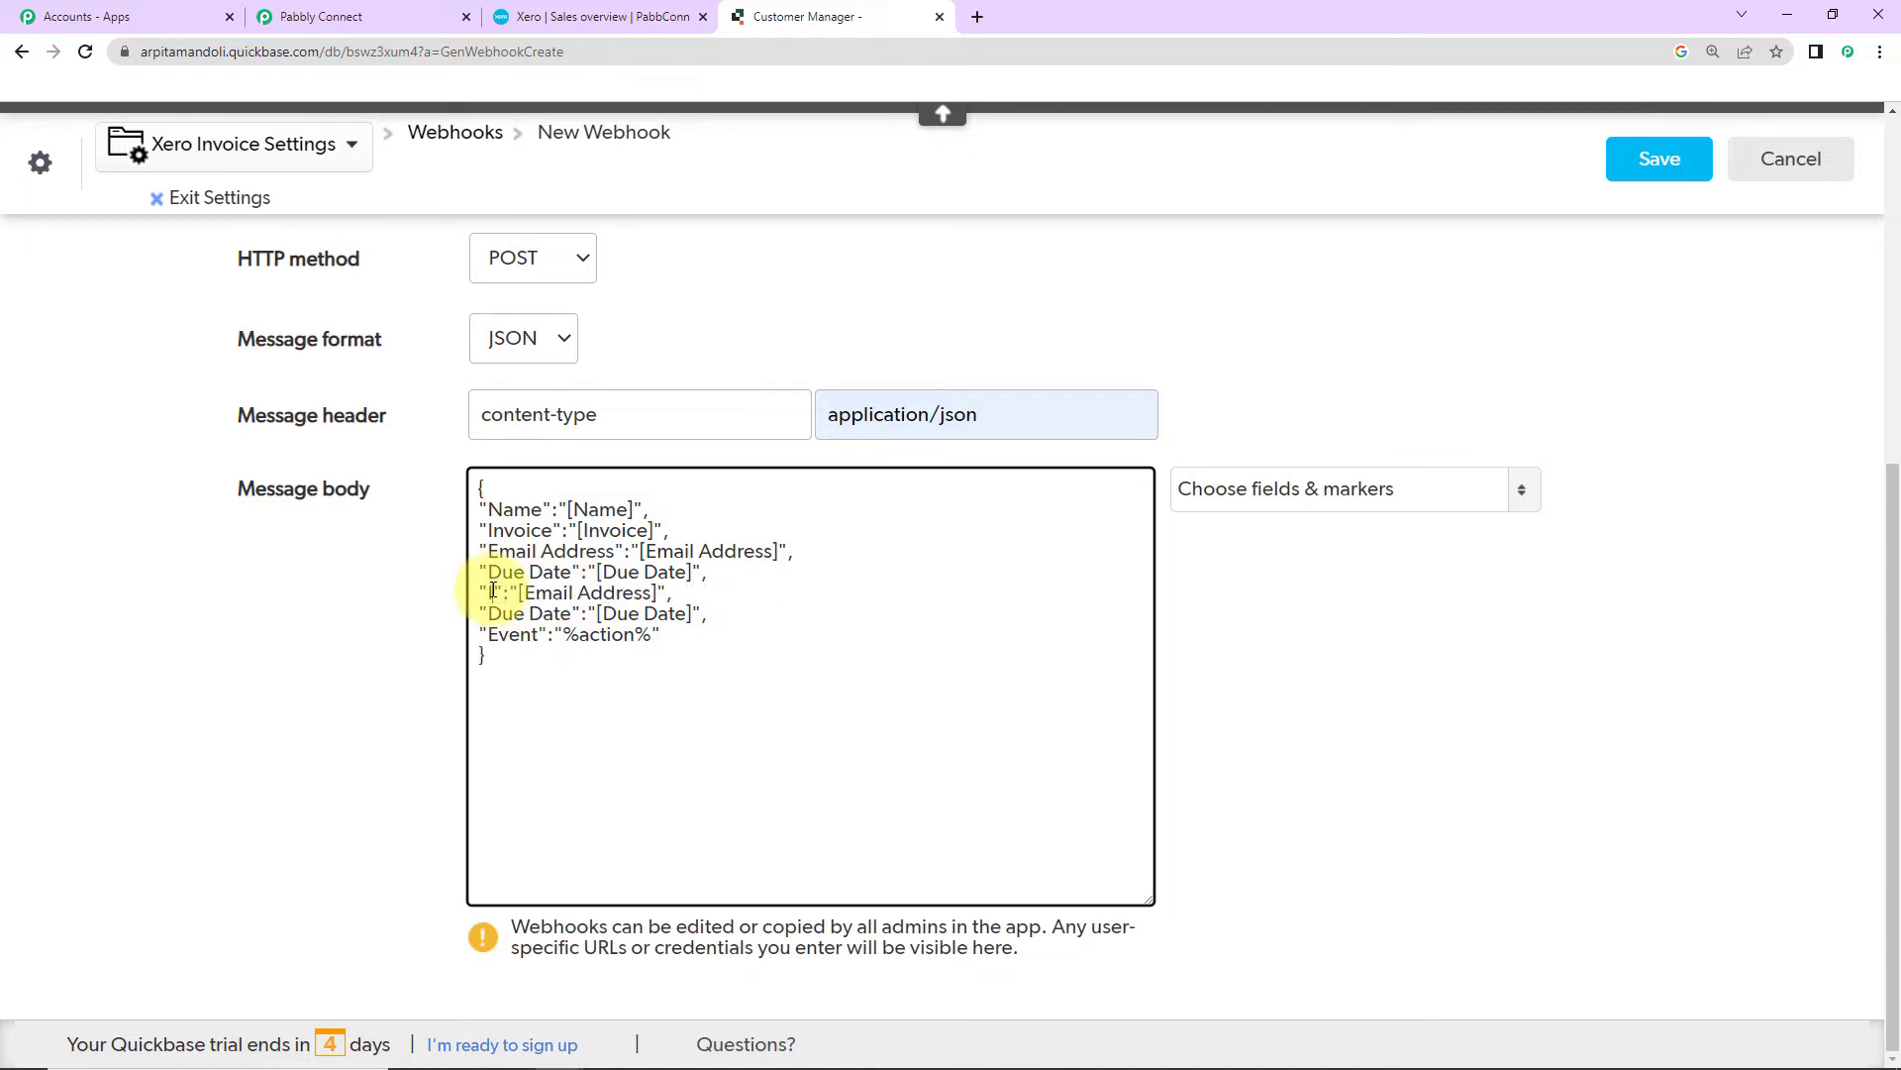
pyautogui.click(498, 592)
pyautogui.write('em')
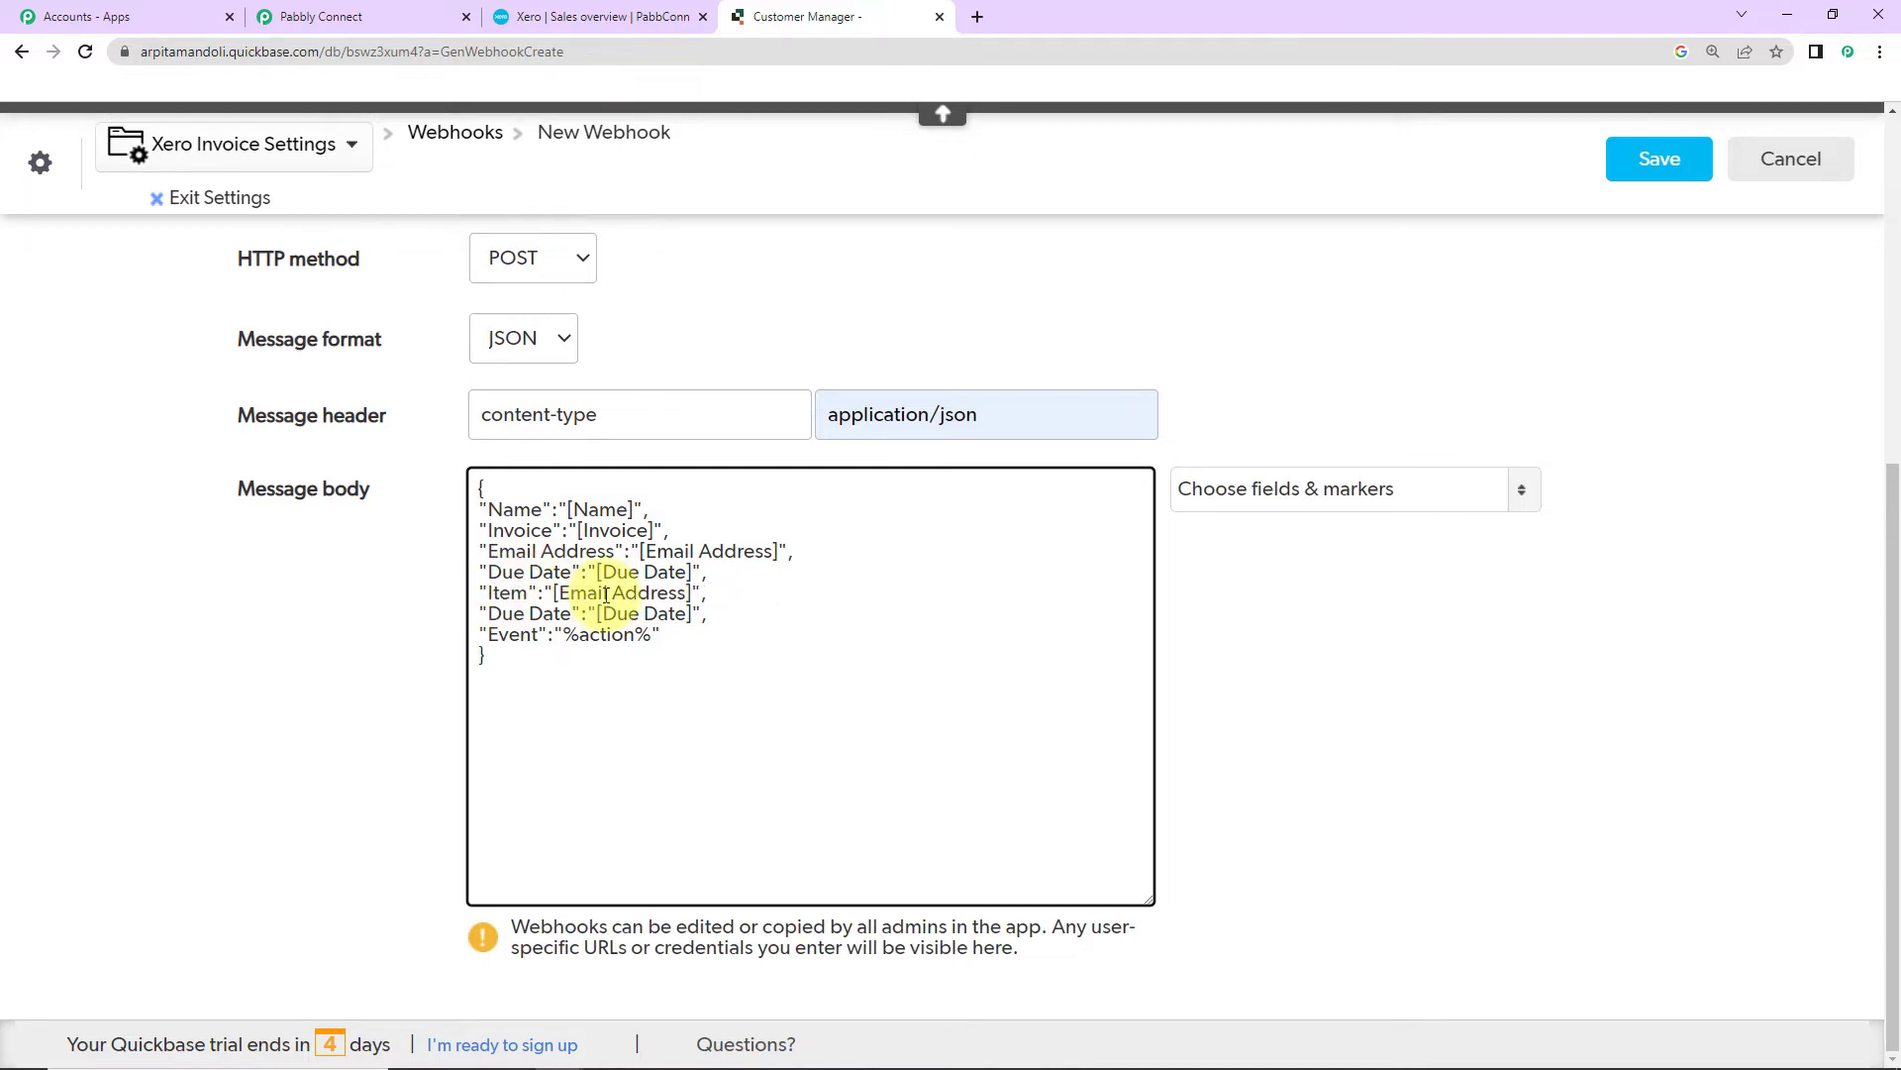
pyautogui.click(612, 592)
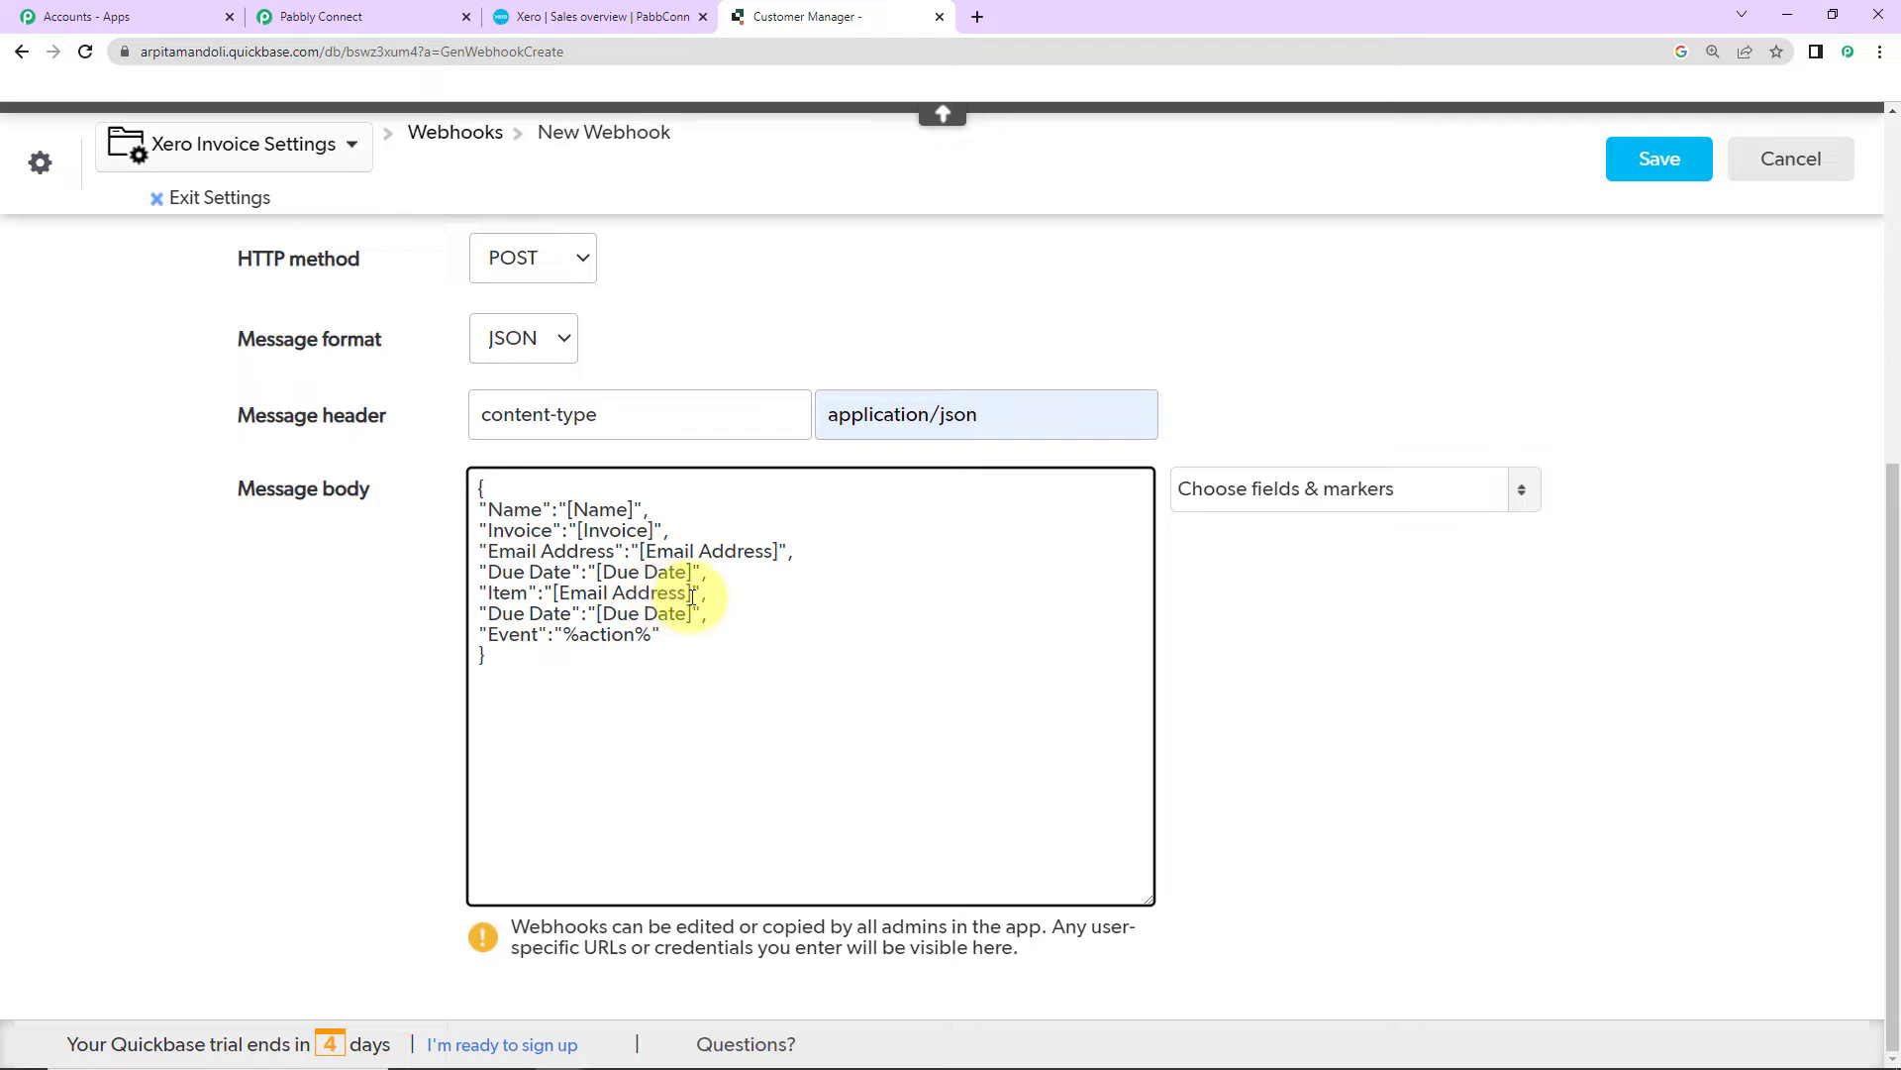
pyautogui.moveTo(691, 594); pyautogui.dragTo(562, 592)
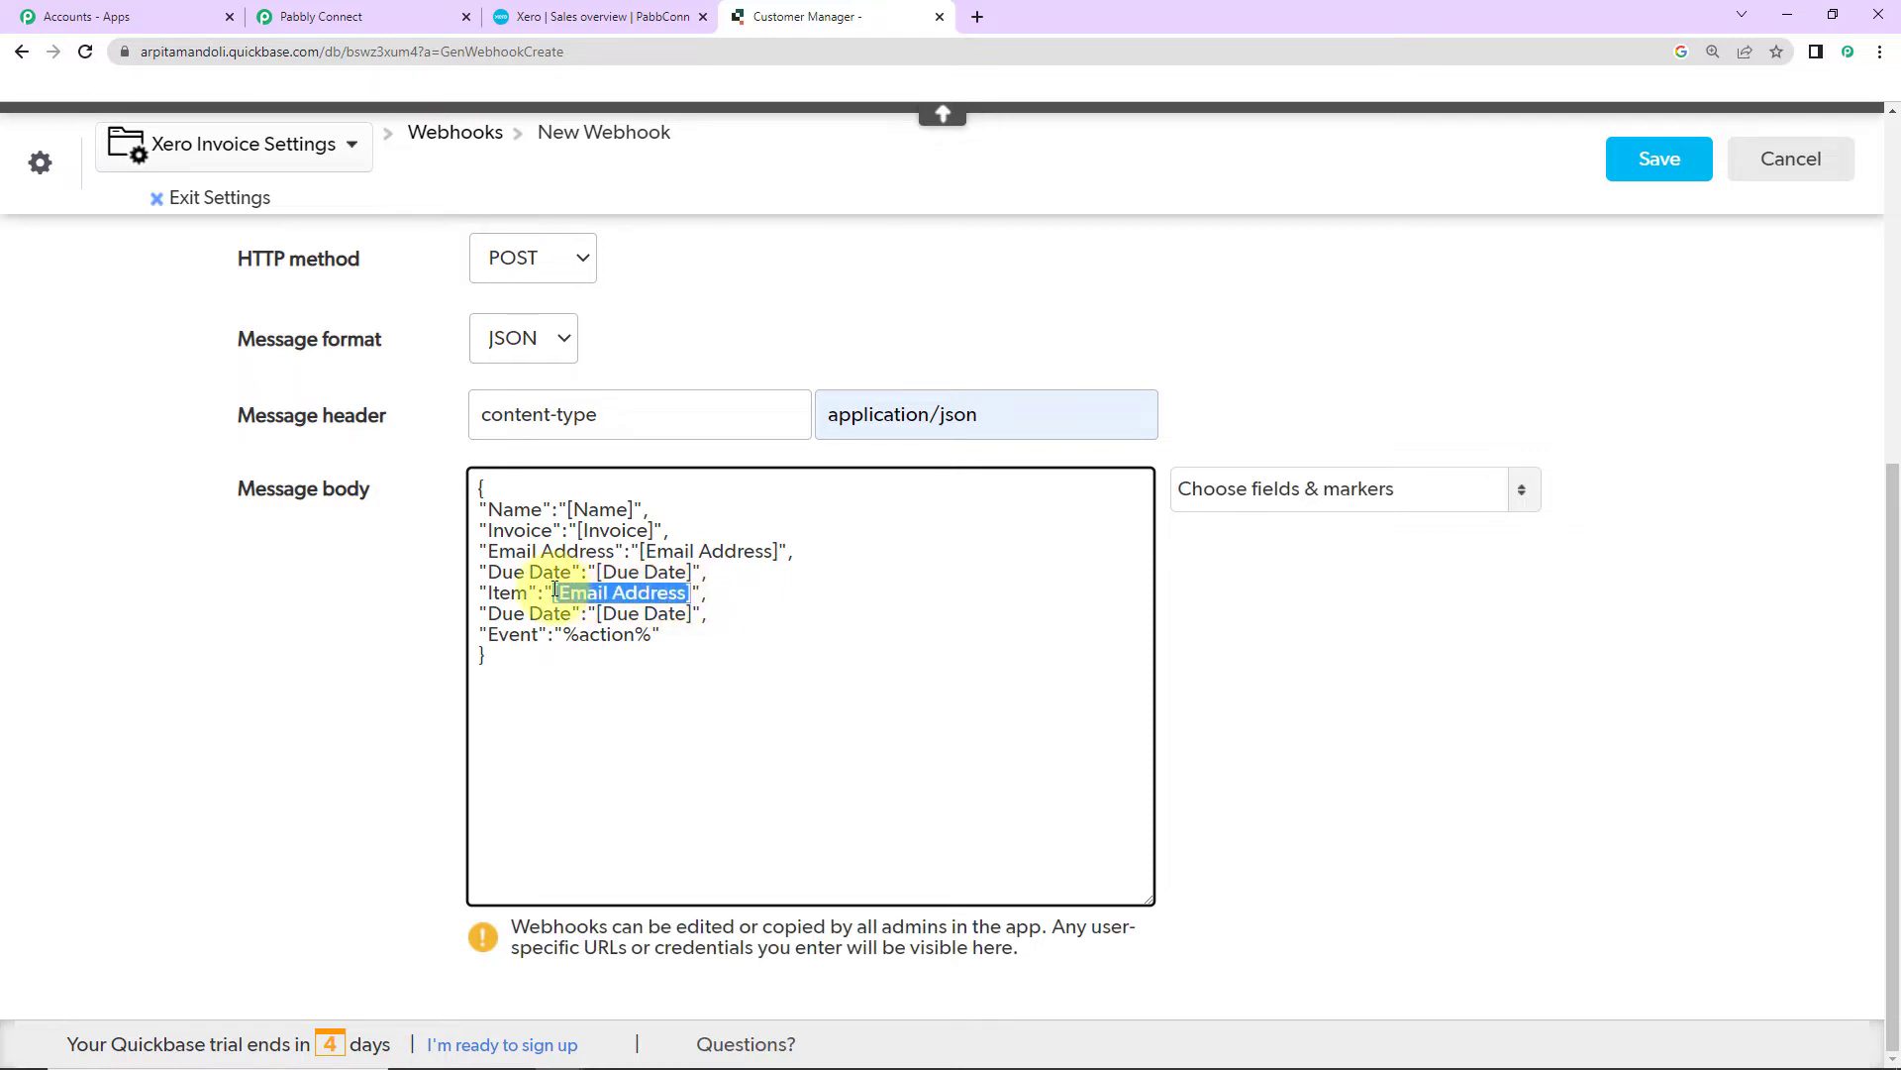
pyautogui.press('BackSpace')
pyautogui.click(1209, 485)
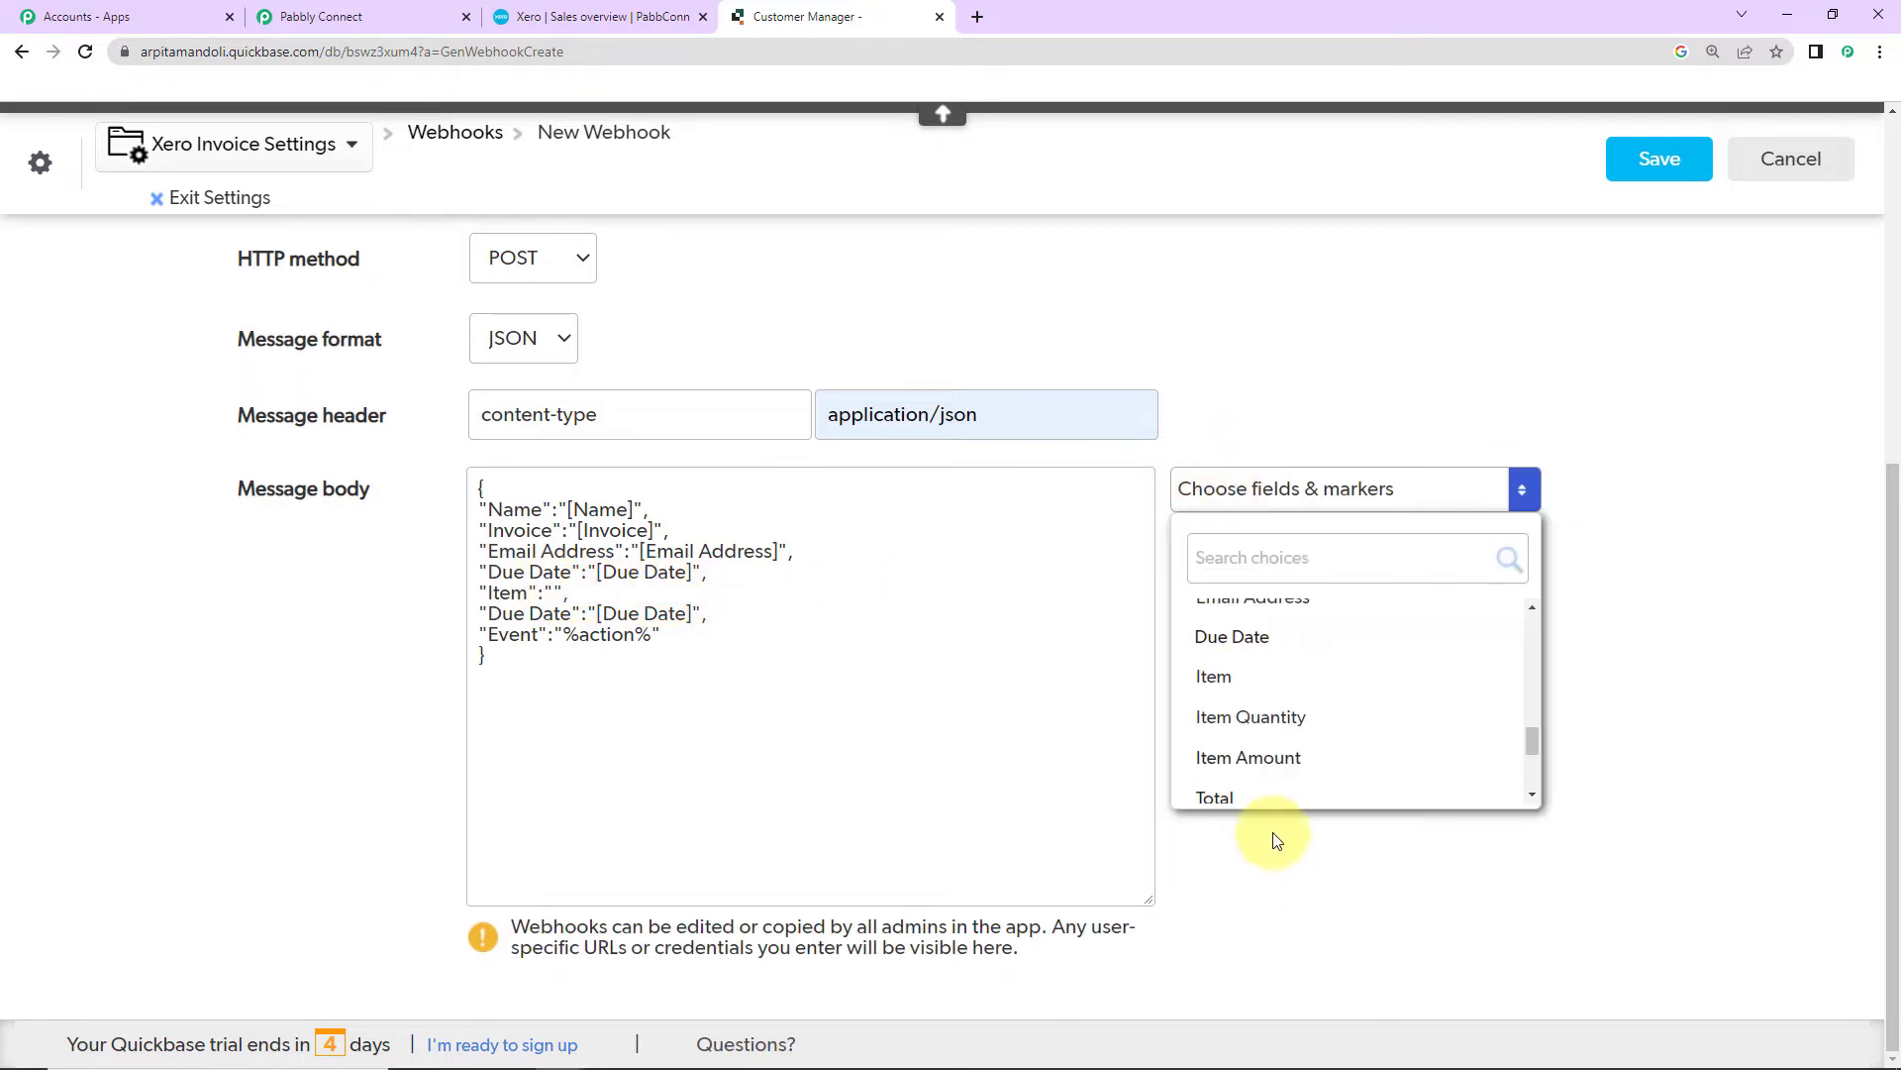
pyautogui.click(1217, 677)
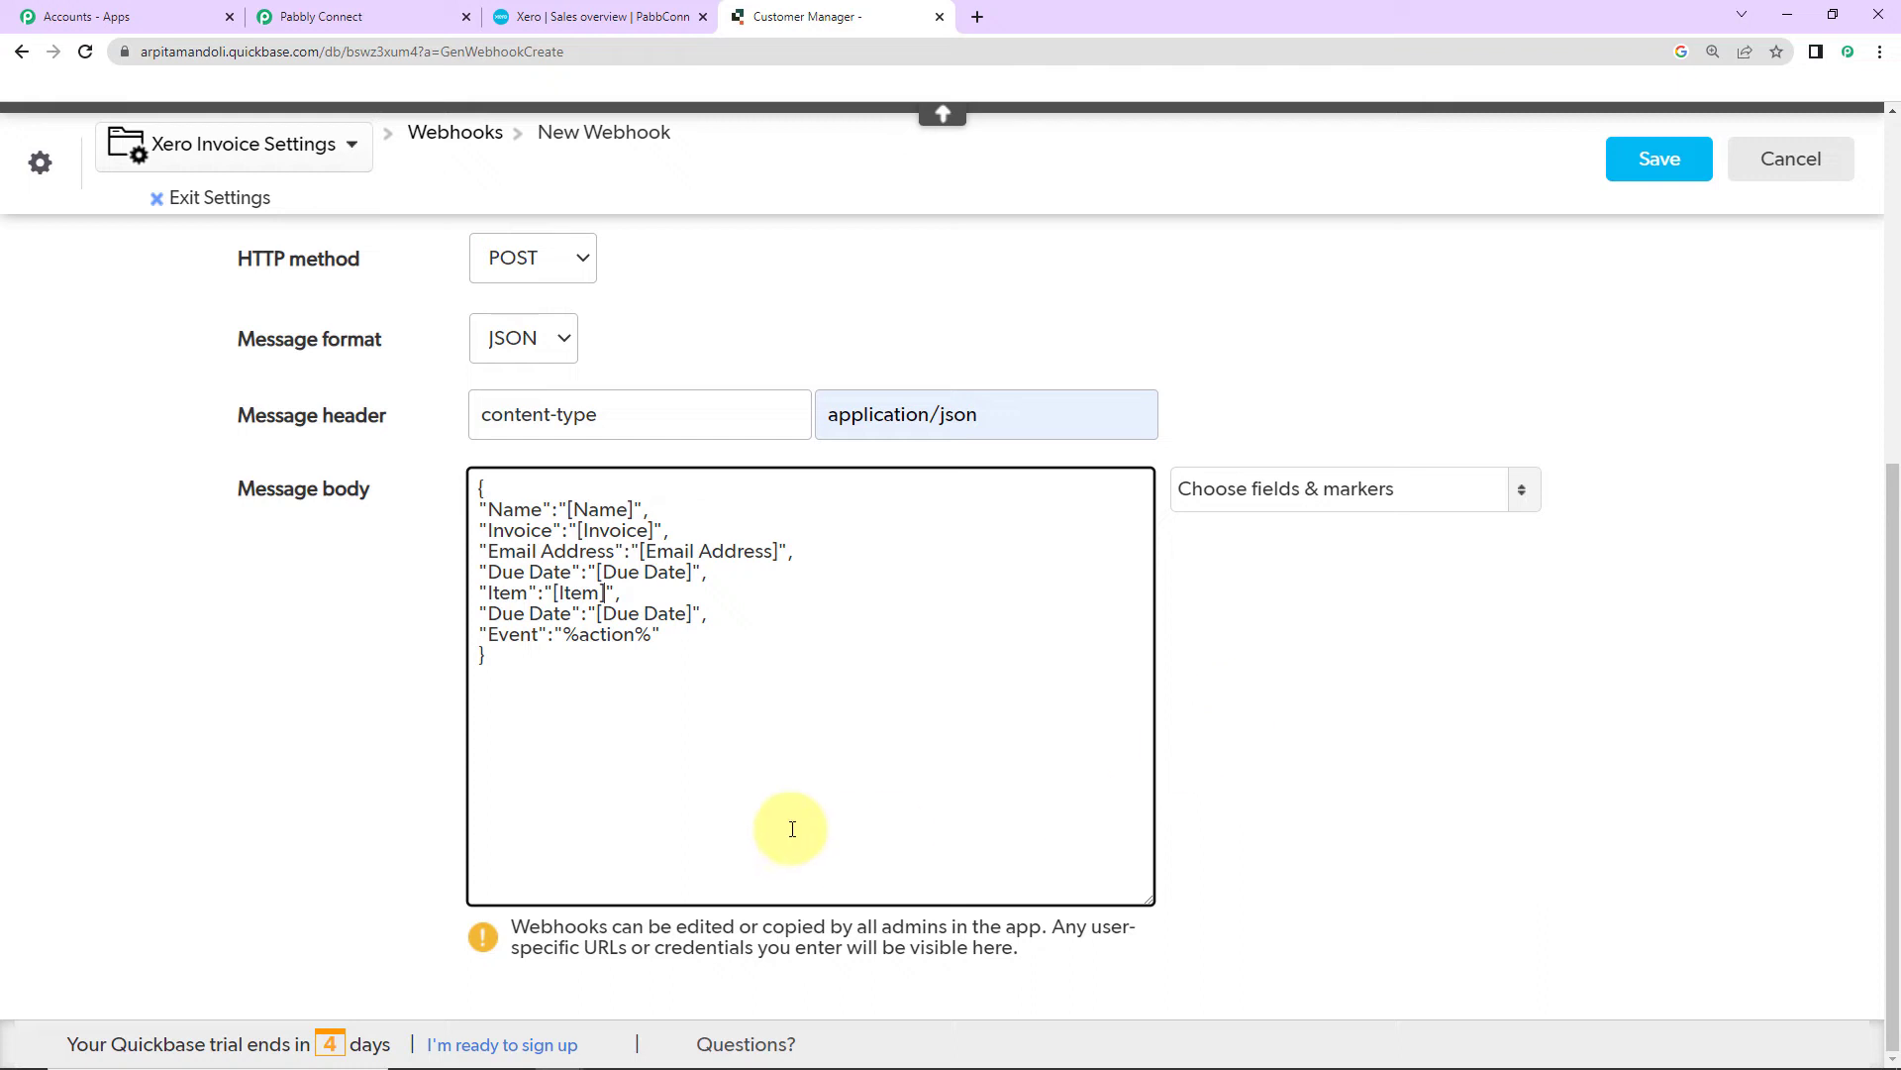
# Step: Rename the second copied key to Item Quantity and map it to [Item Quantity]
pyautogui.doubleClick(513, 614)
pyautogui.moveTo(572, 616); pyautogui.dragTo(495, 622)
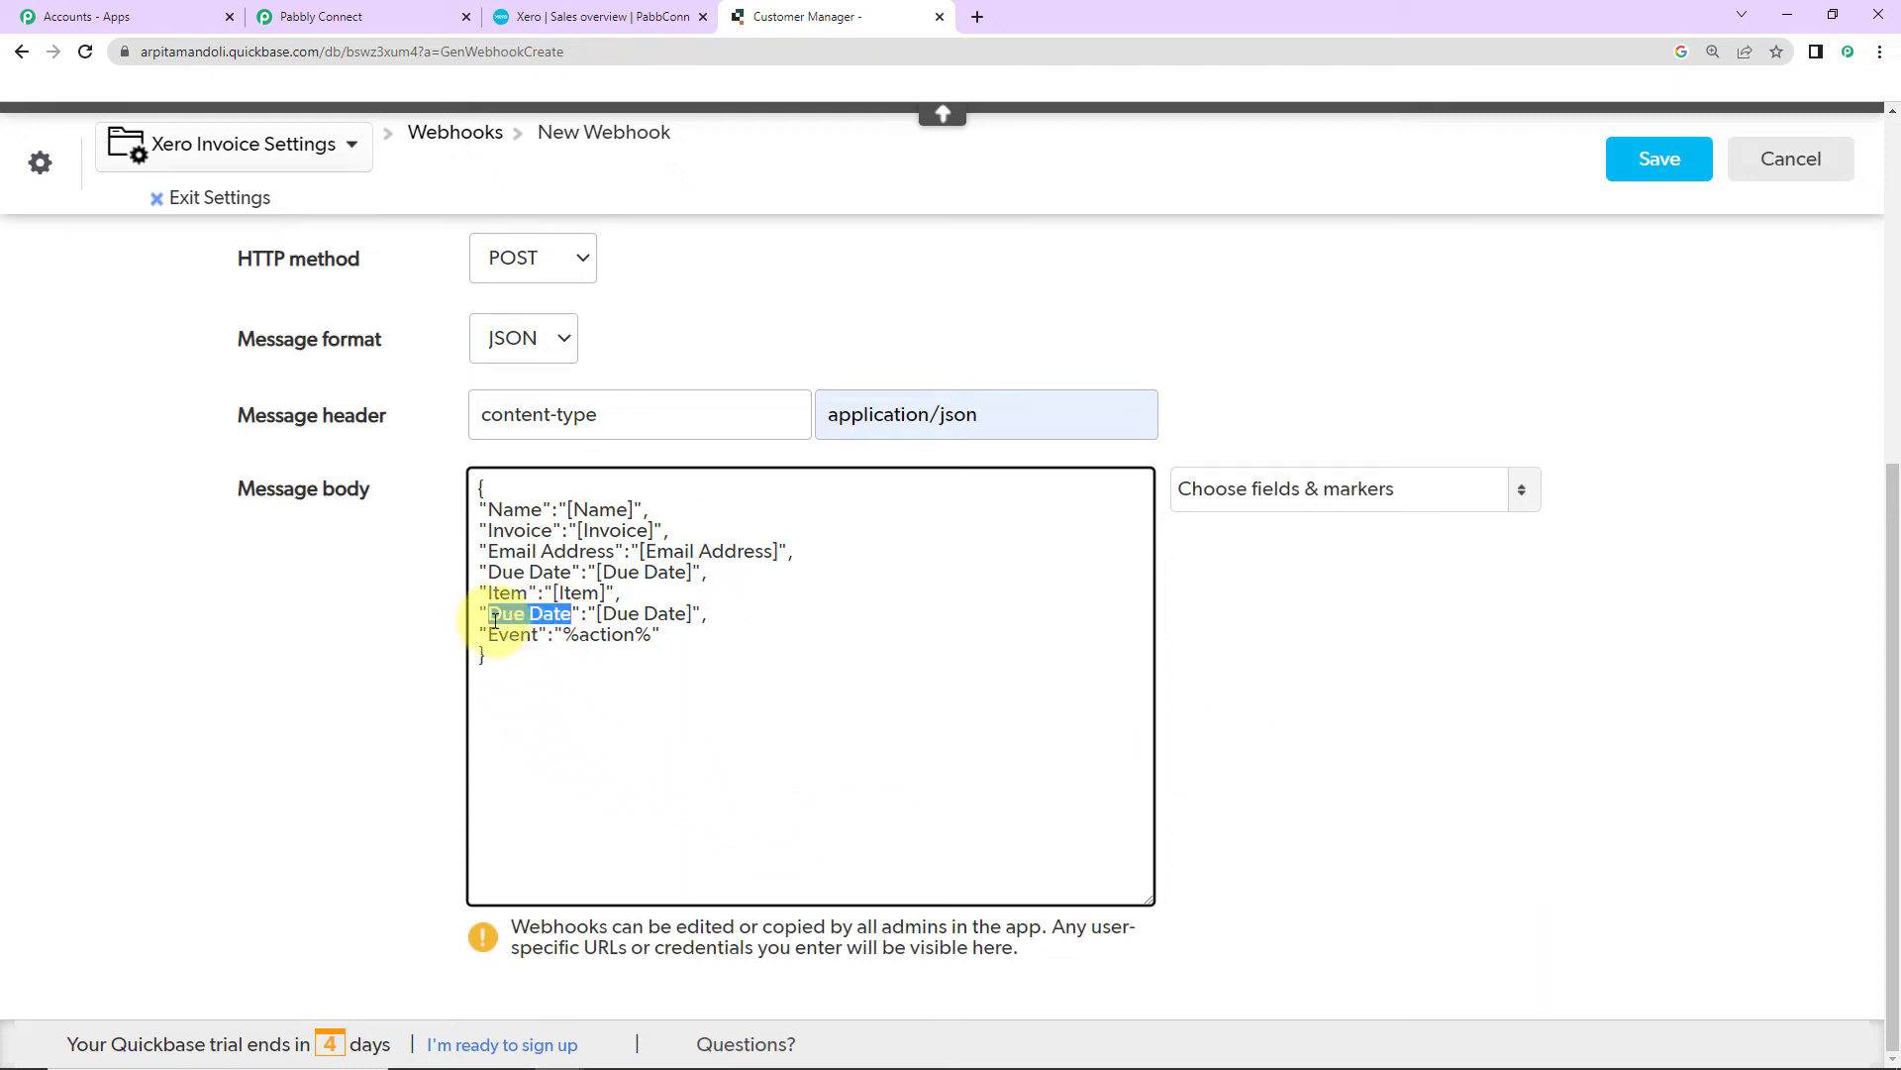
pyautogui.write('Item')
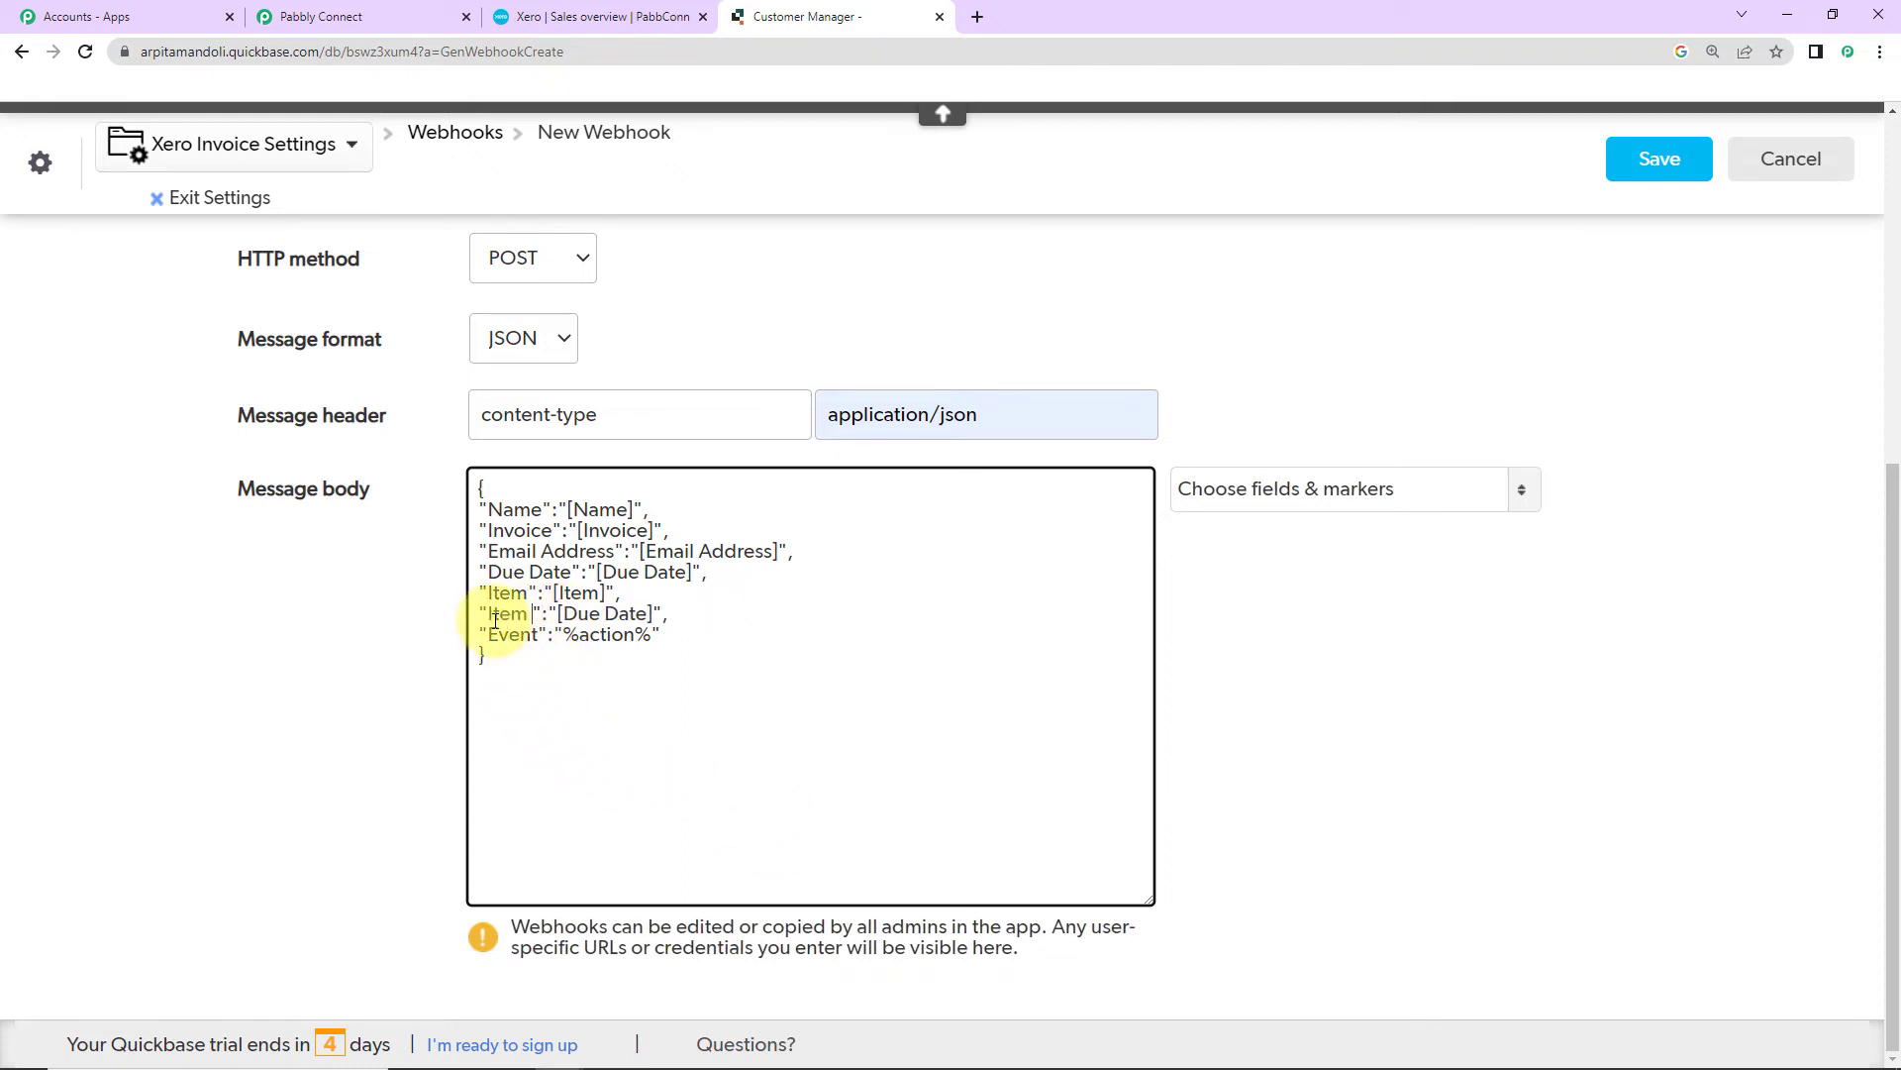
pyautogui.write(' Quantity')
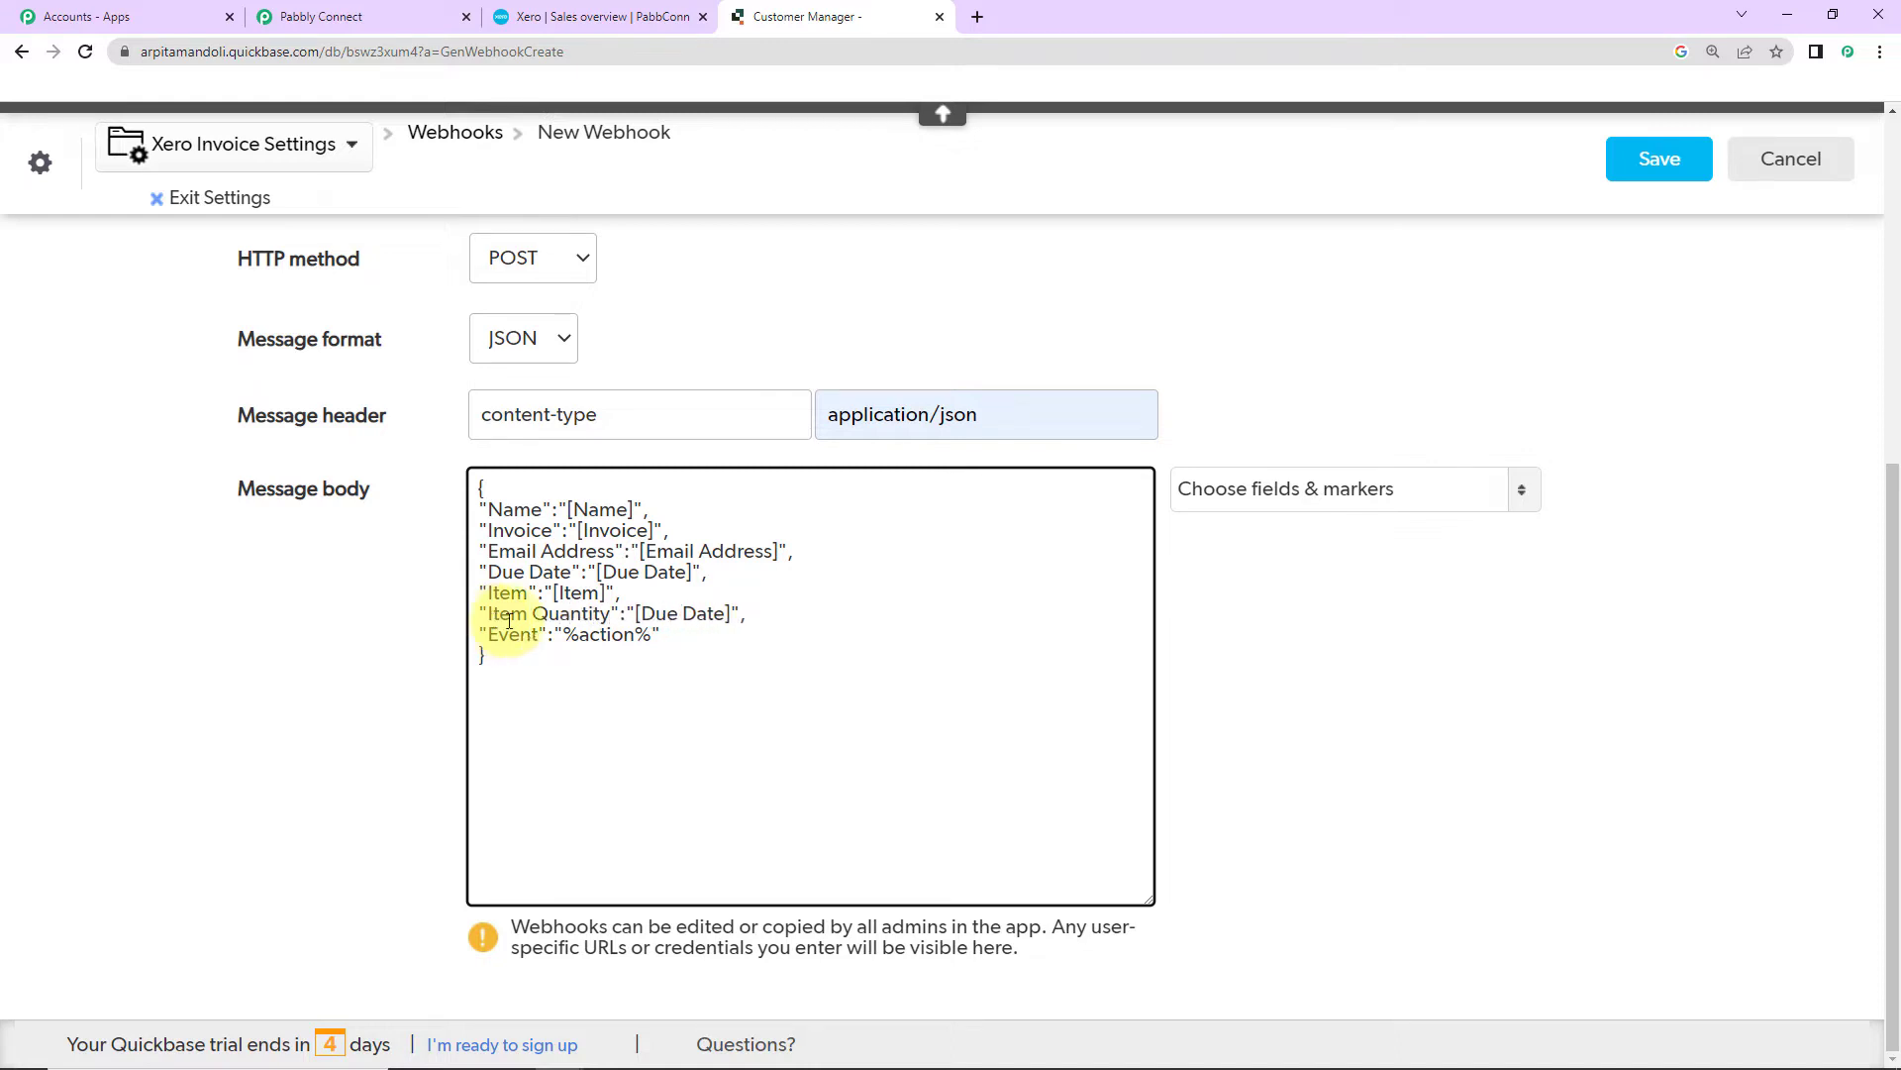
pyautogui.moveTo(731, 615); pyautogui.dragTo(637, 613)
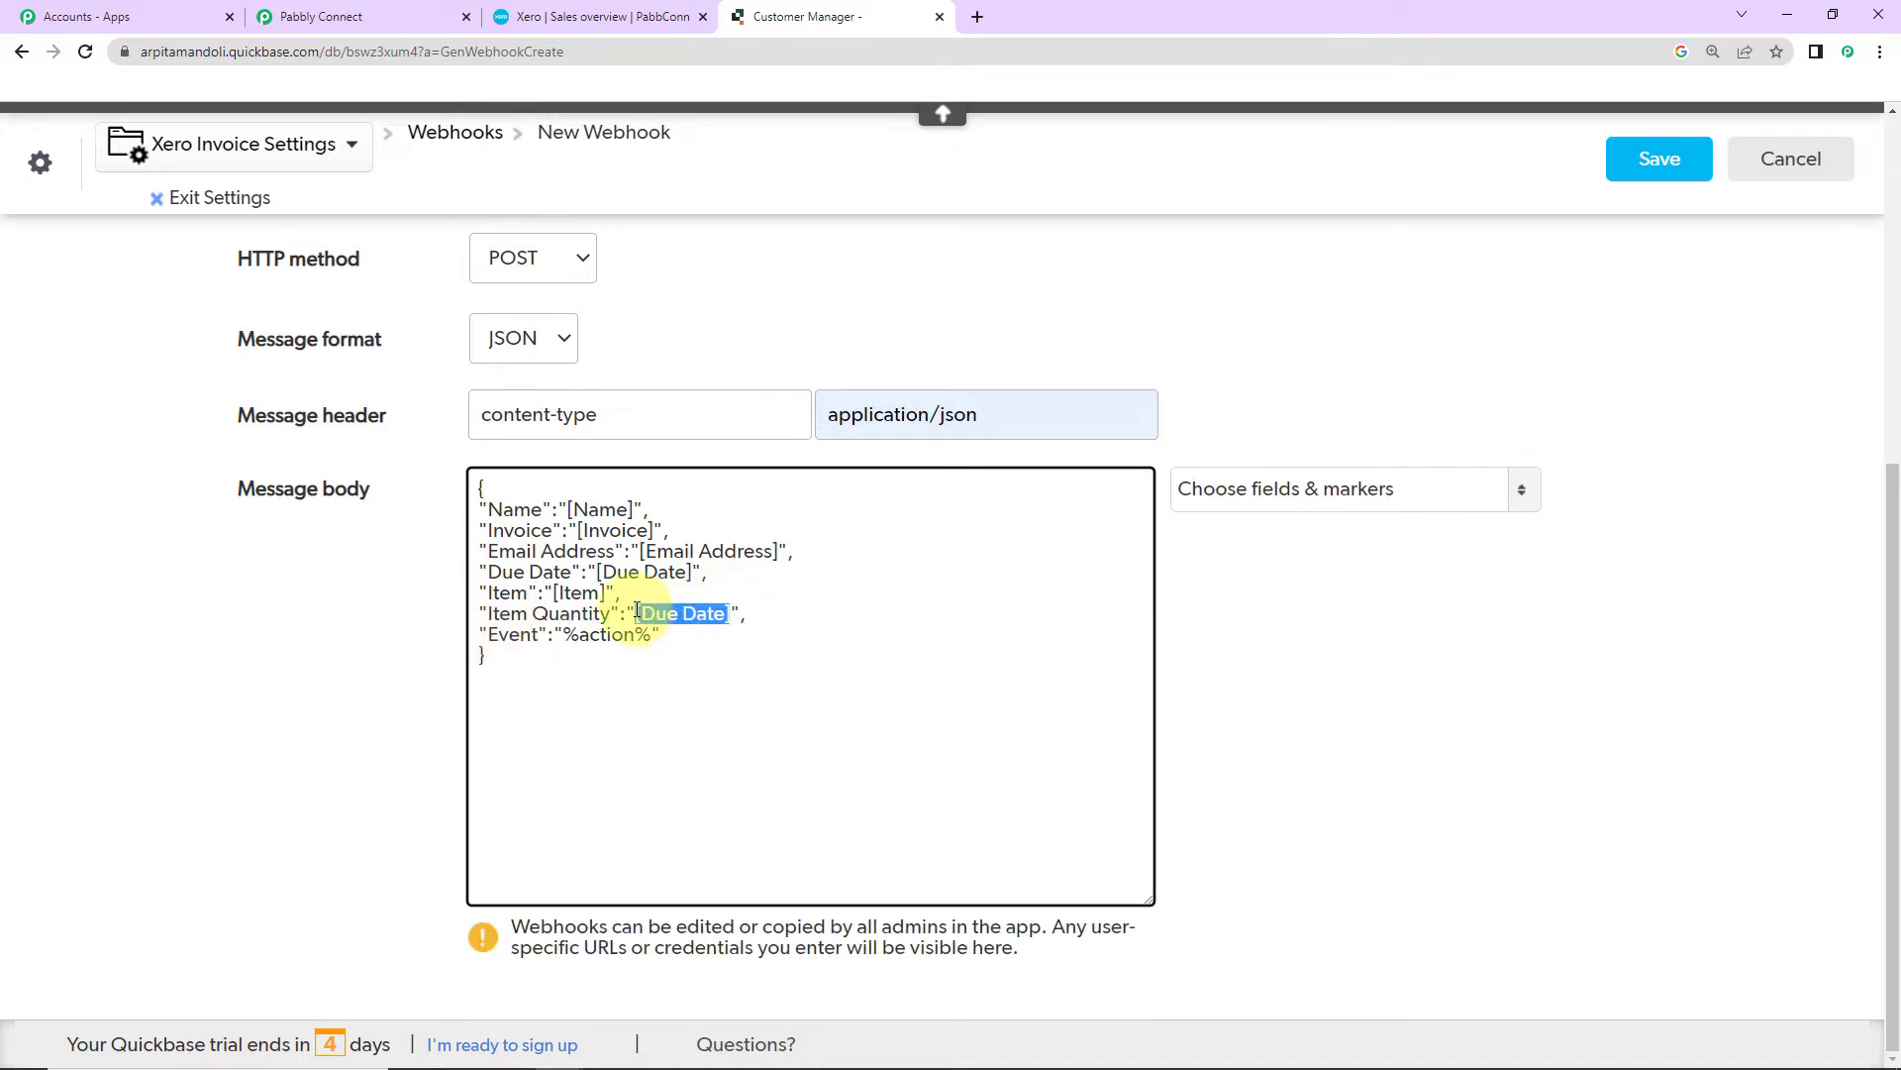
pyautogui.press('BackSpace')
pyautogui.click(1250, 495)
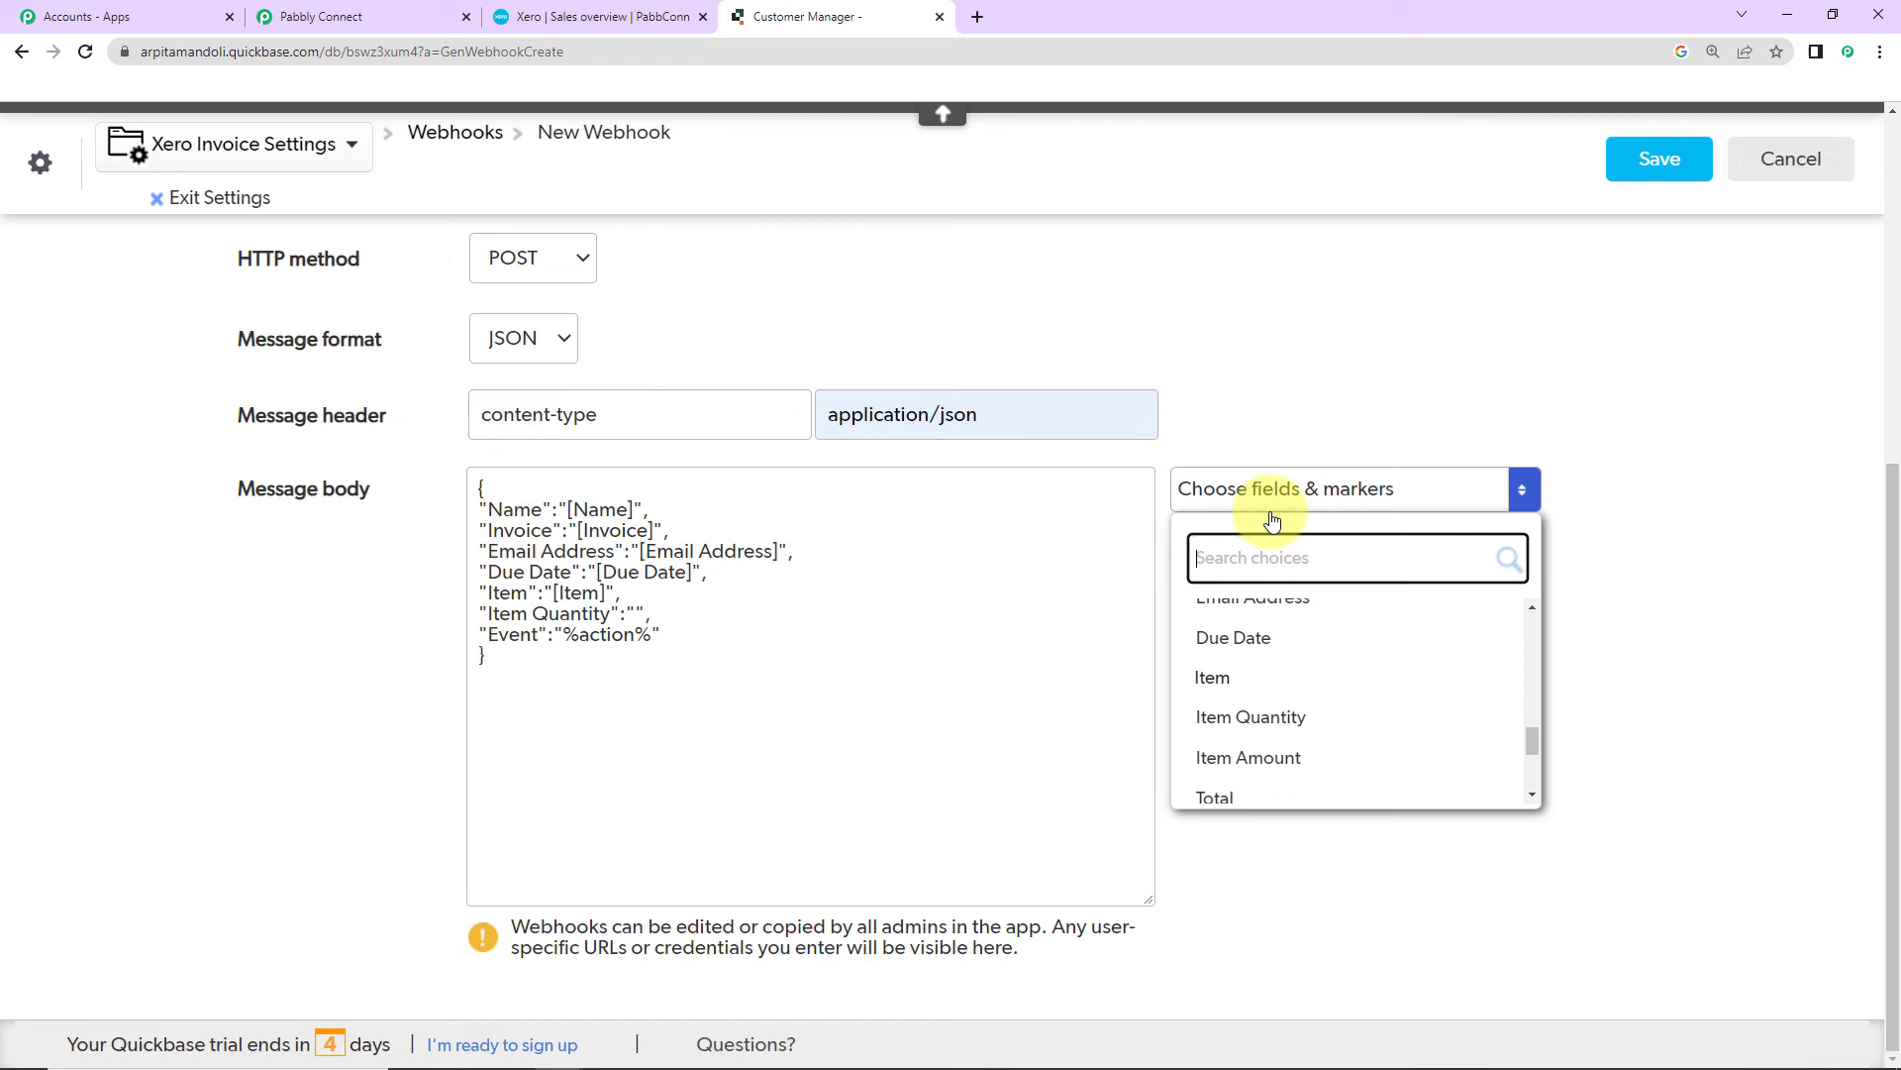
pyautogui.click(1260, 716)
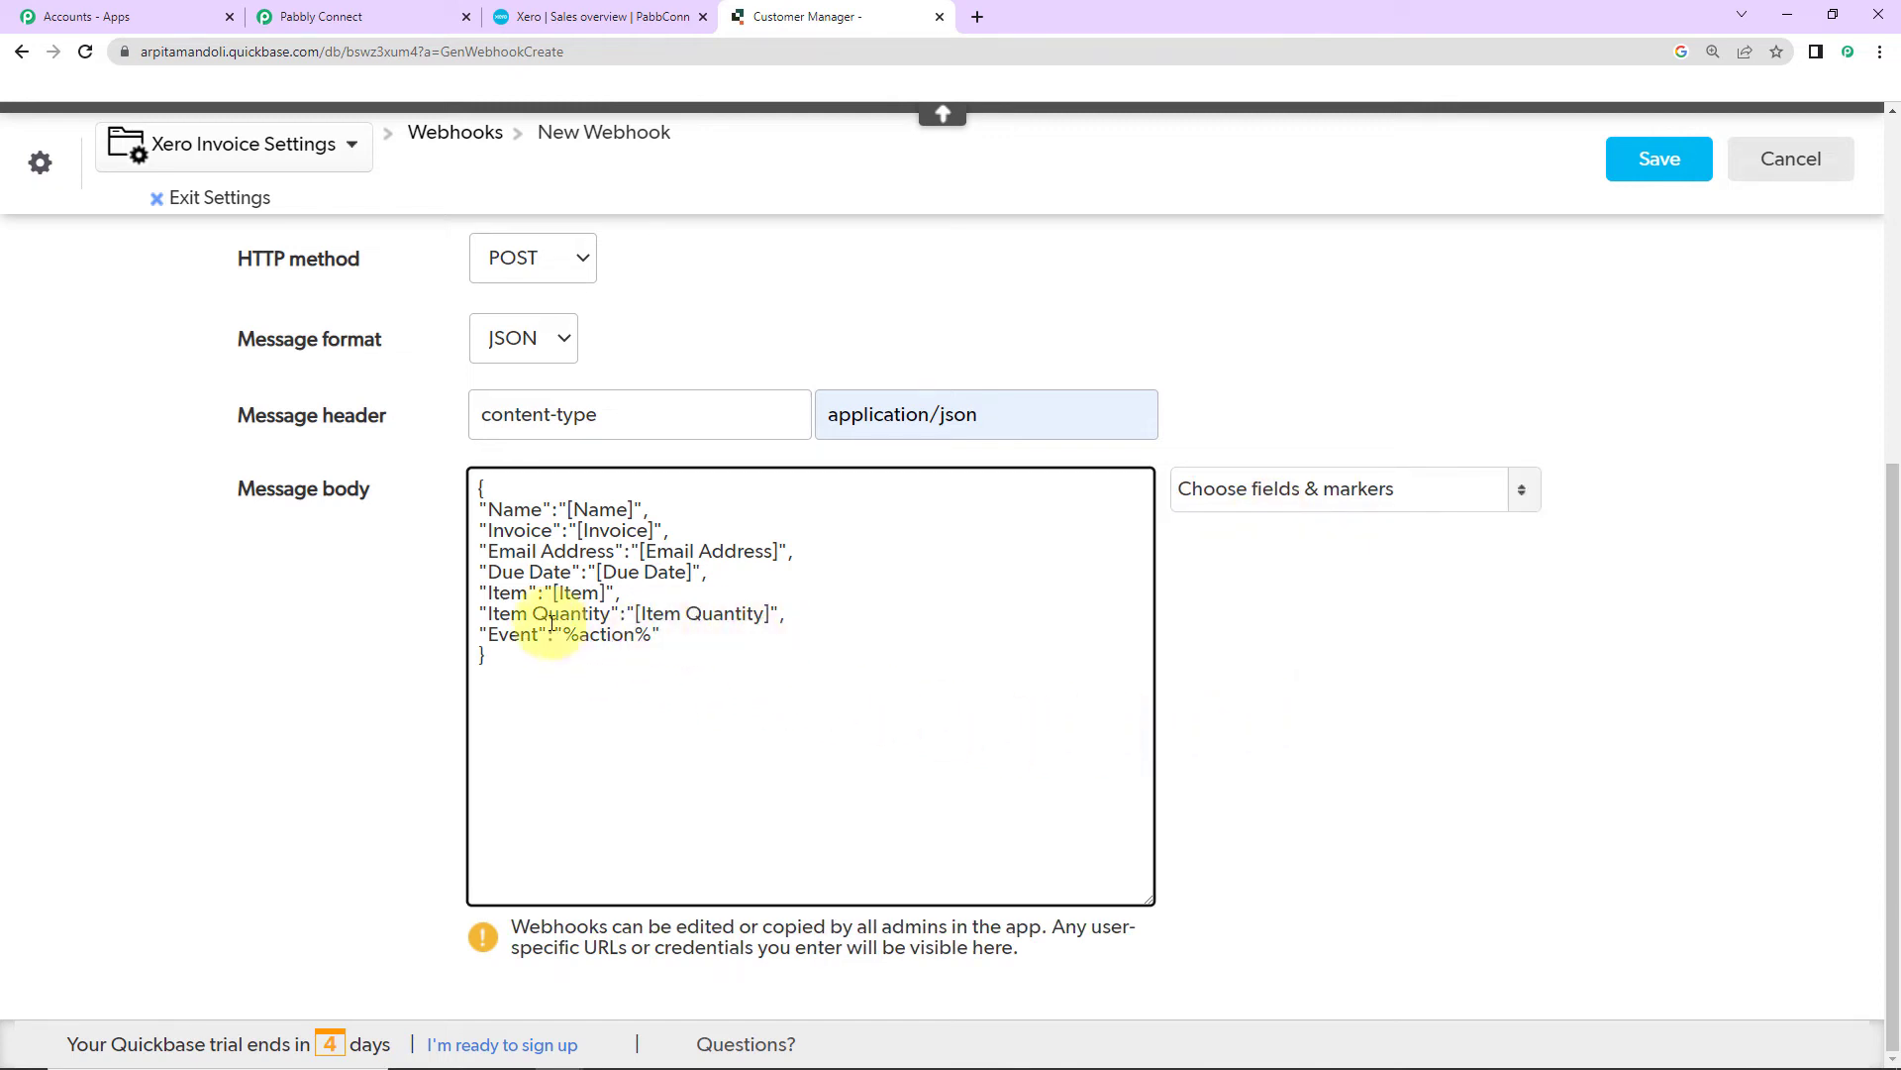
pyautogui.moveTo(804, 614); pyautogui.dragTo(459, 609)
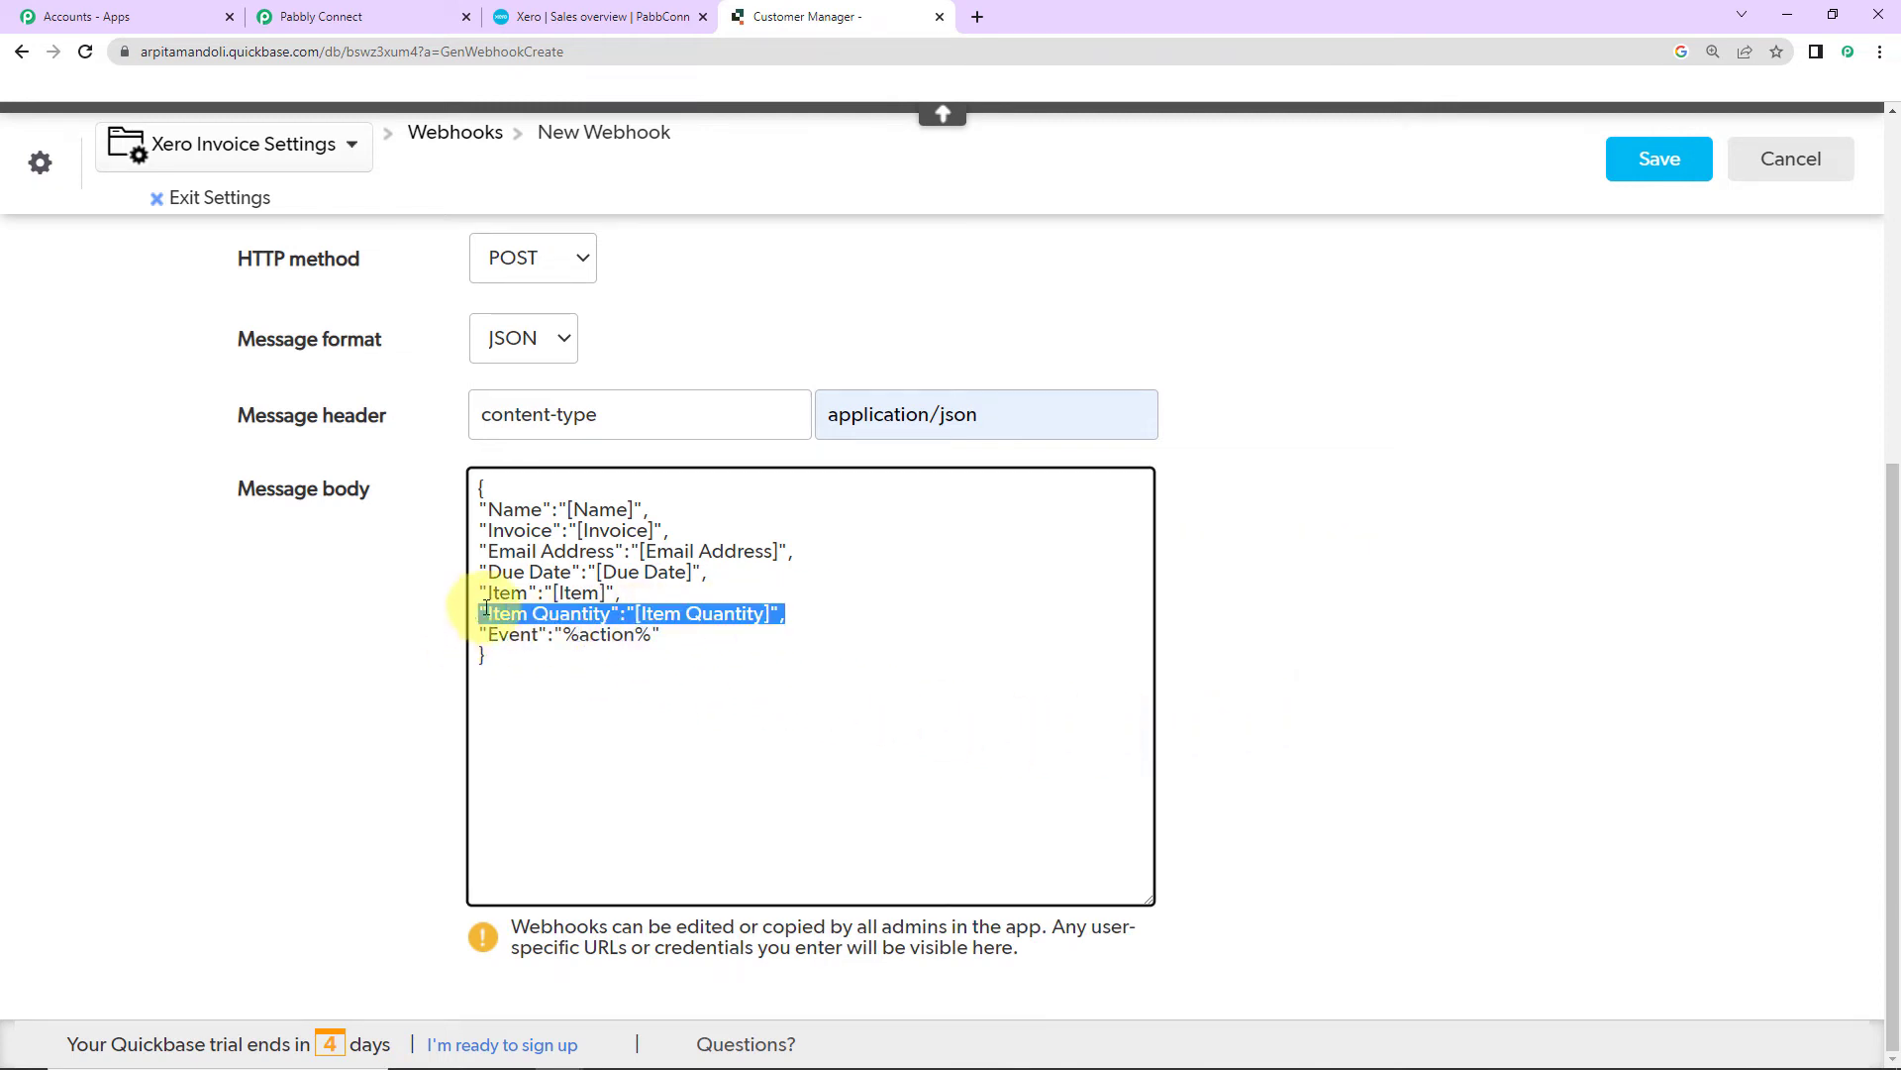
# Step: Duplicate the Item Quantity line below itself, rename it Item Amount and clear its old value
pyautogui.rightClick(485, 608)
pyautogui.click(550, 685)
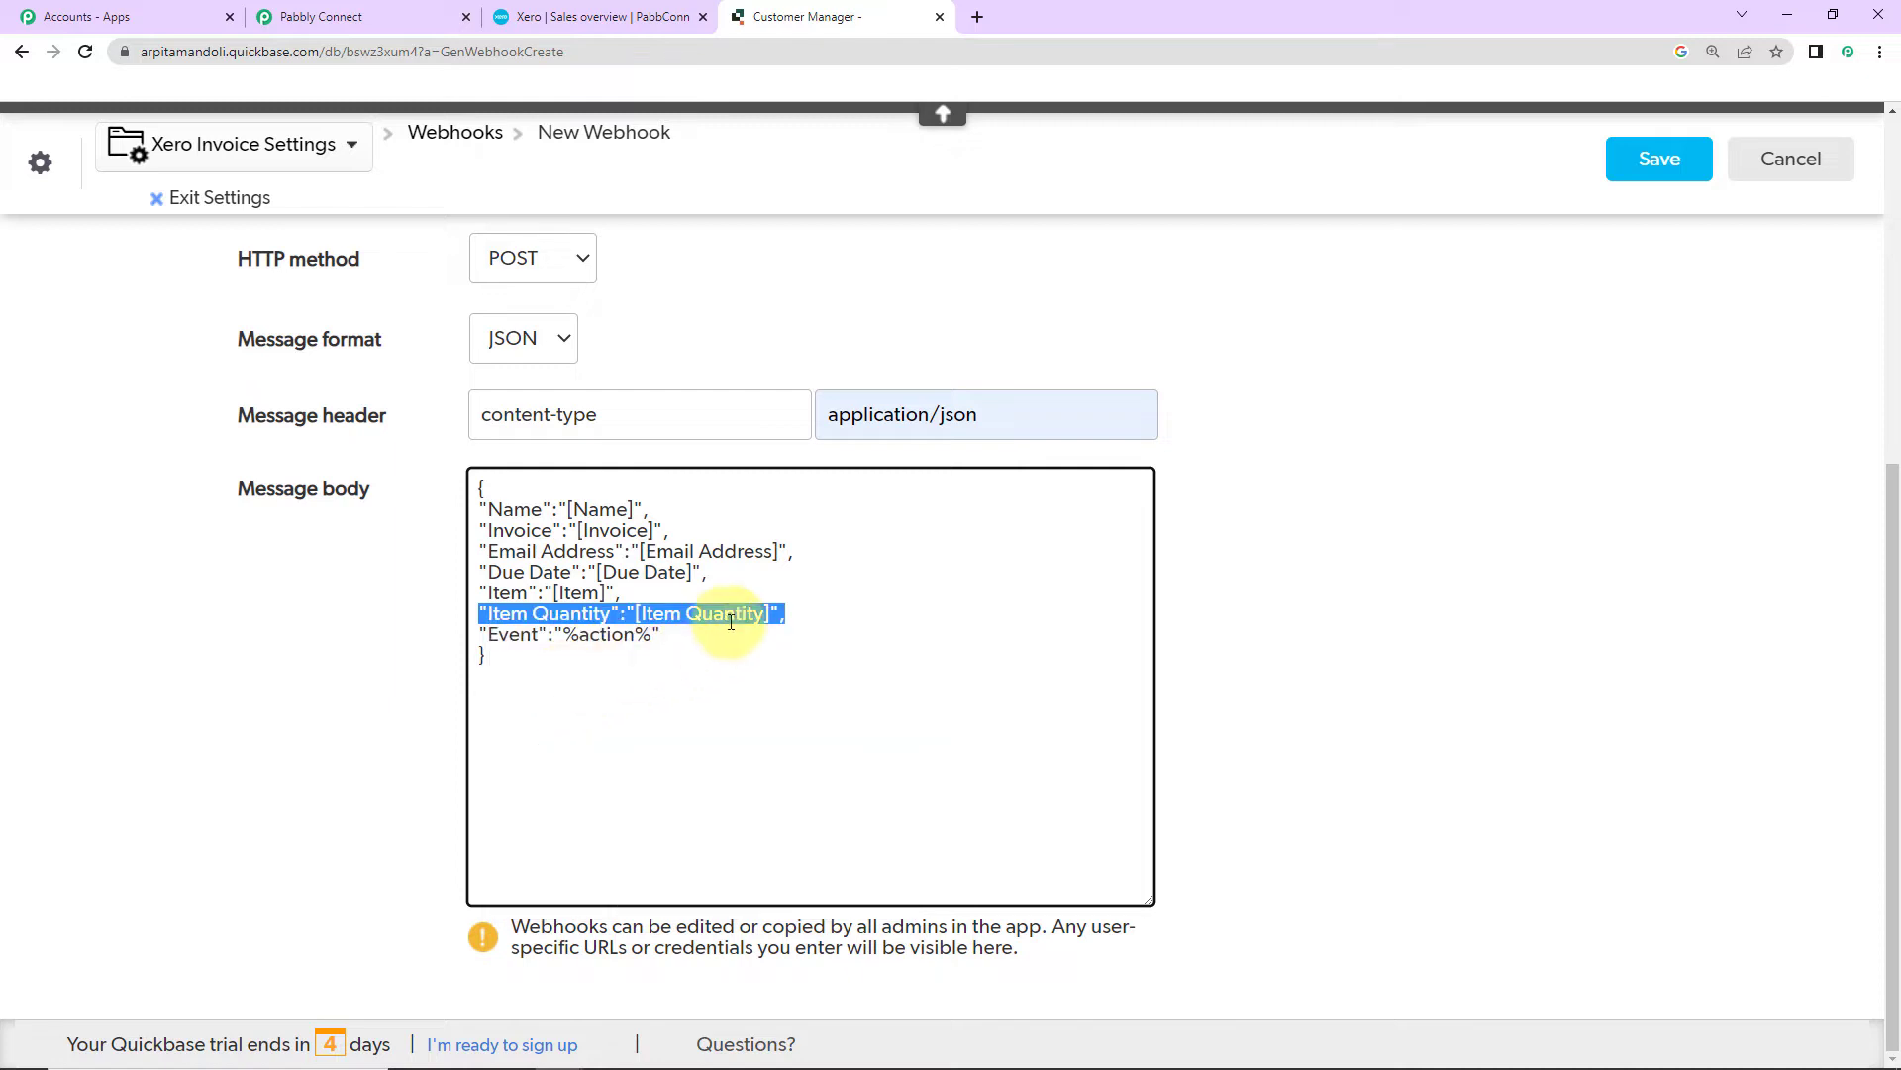
pyautogui.click(791, 613)
pyautogui.press('Return')
pyautogui.hotkey('ctrl', 'v')
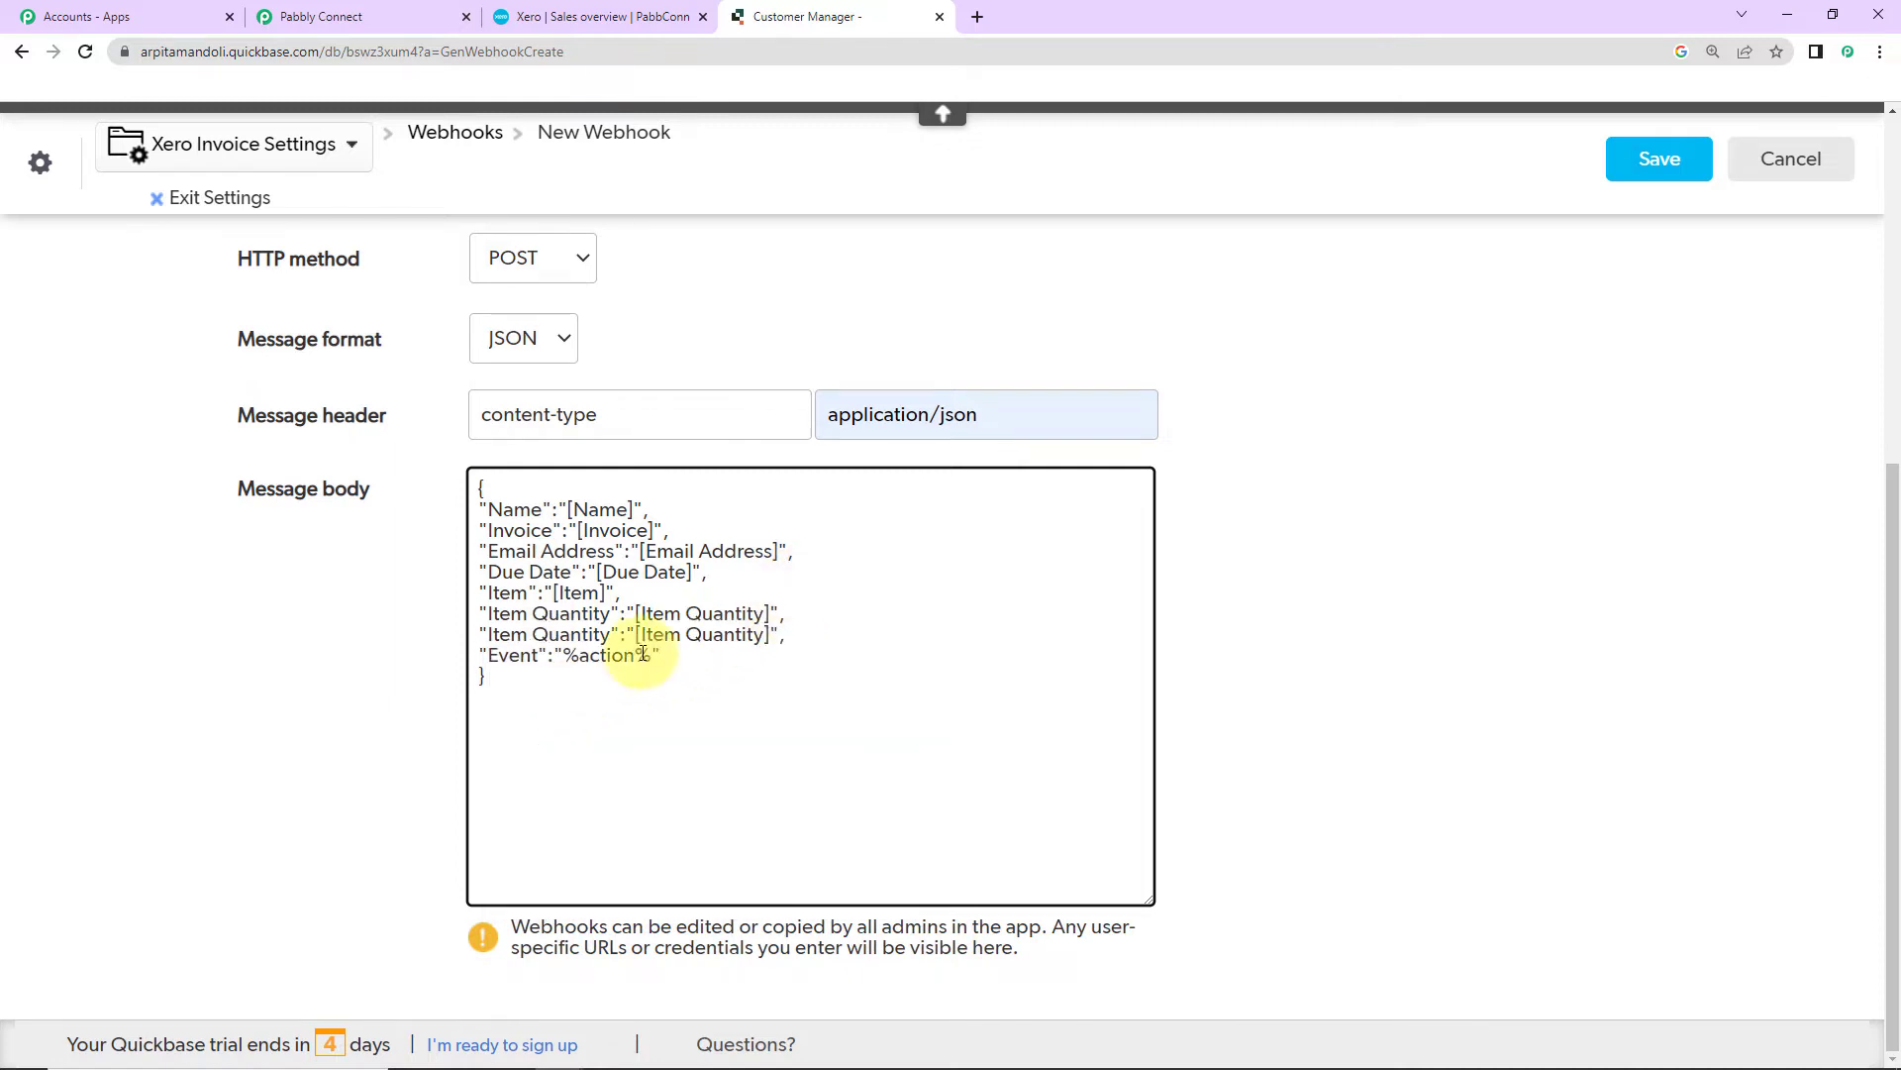
pyautogui.write('Amo')
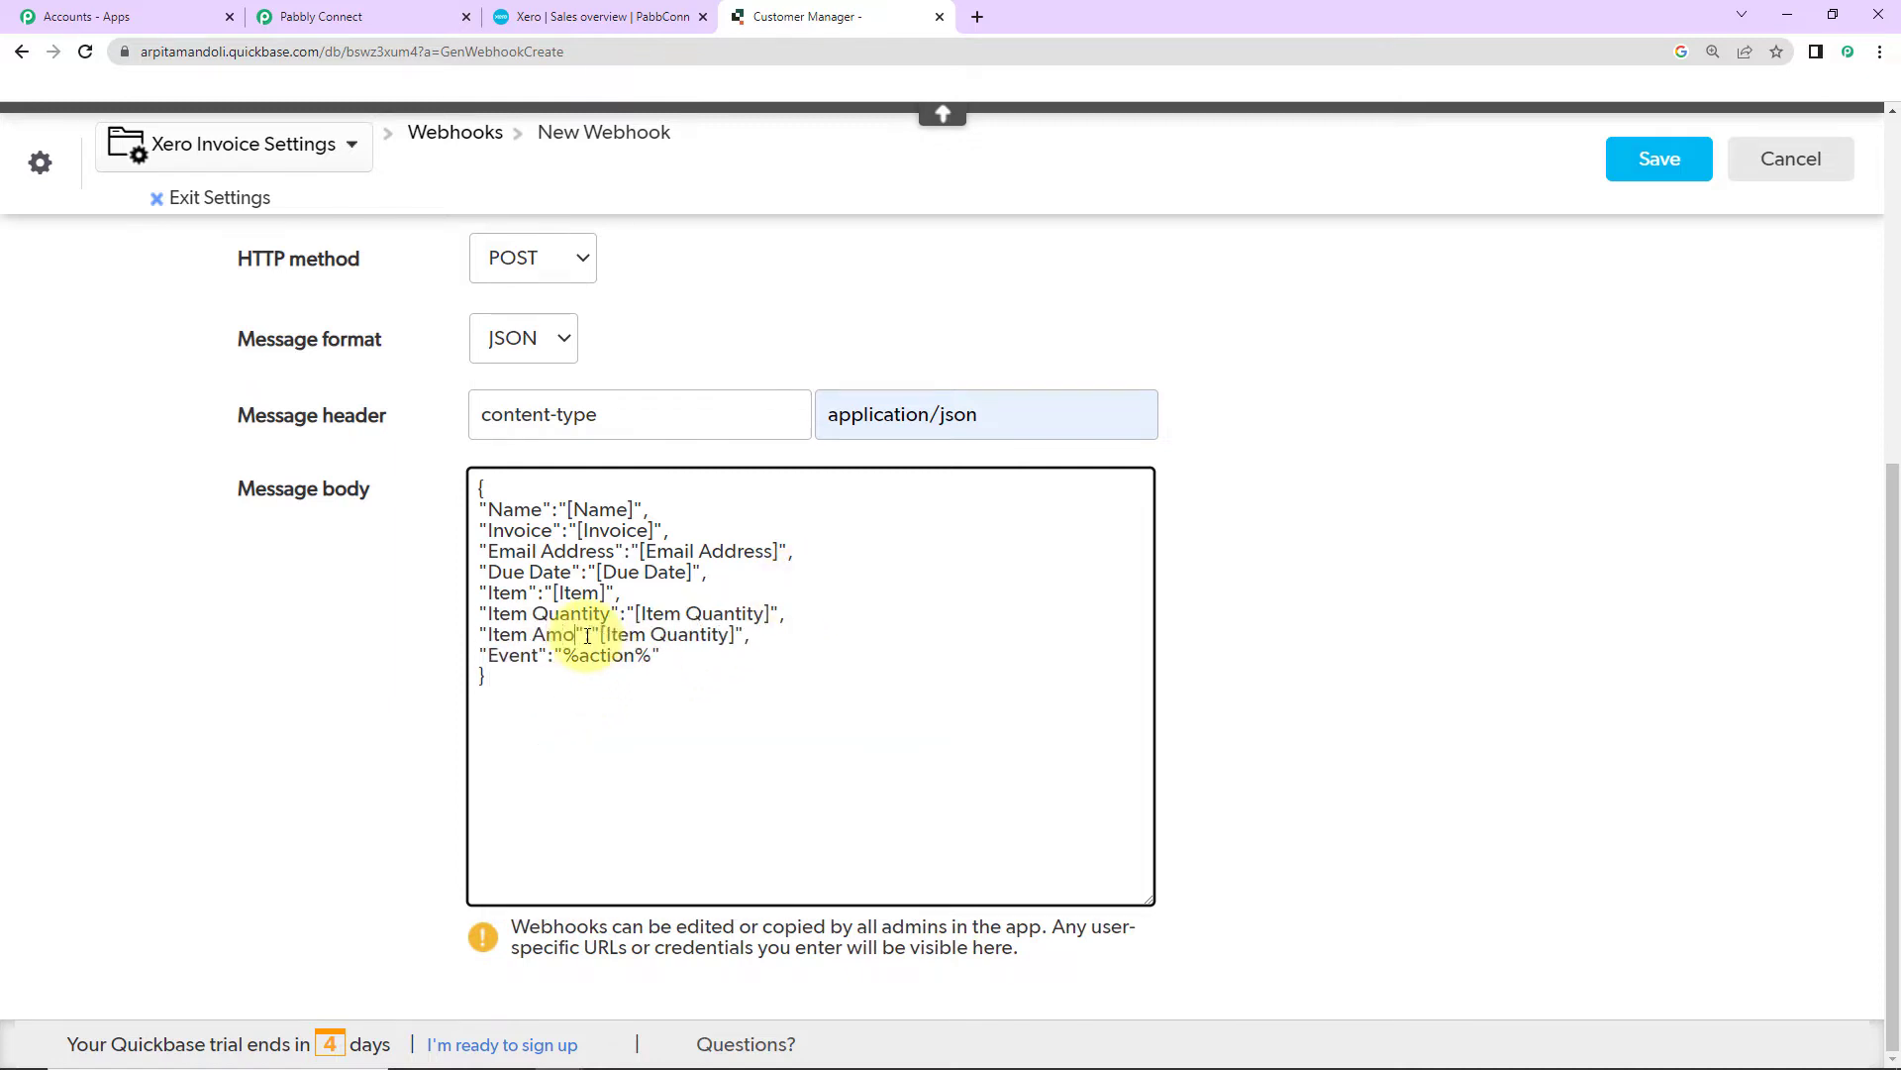
pyautogui.write('unt')
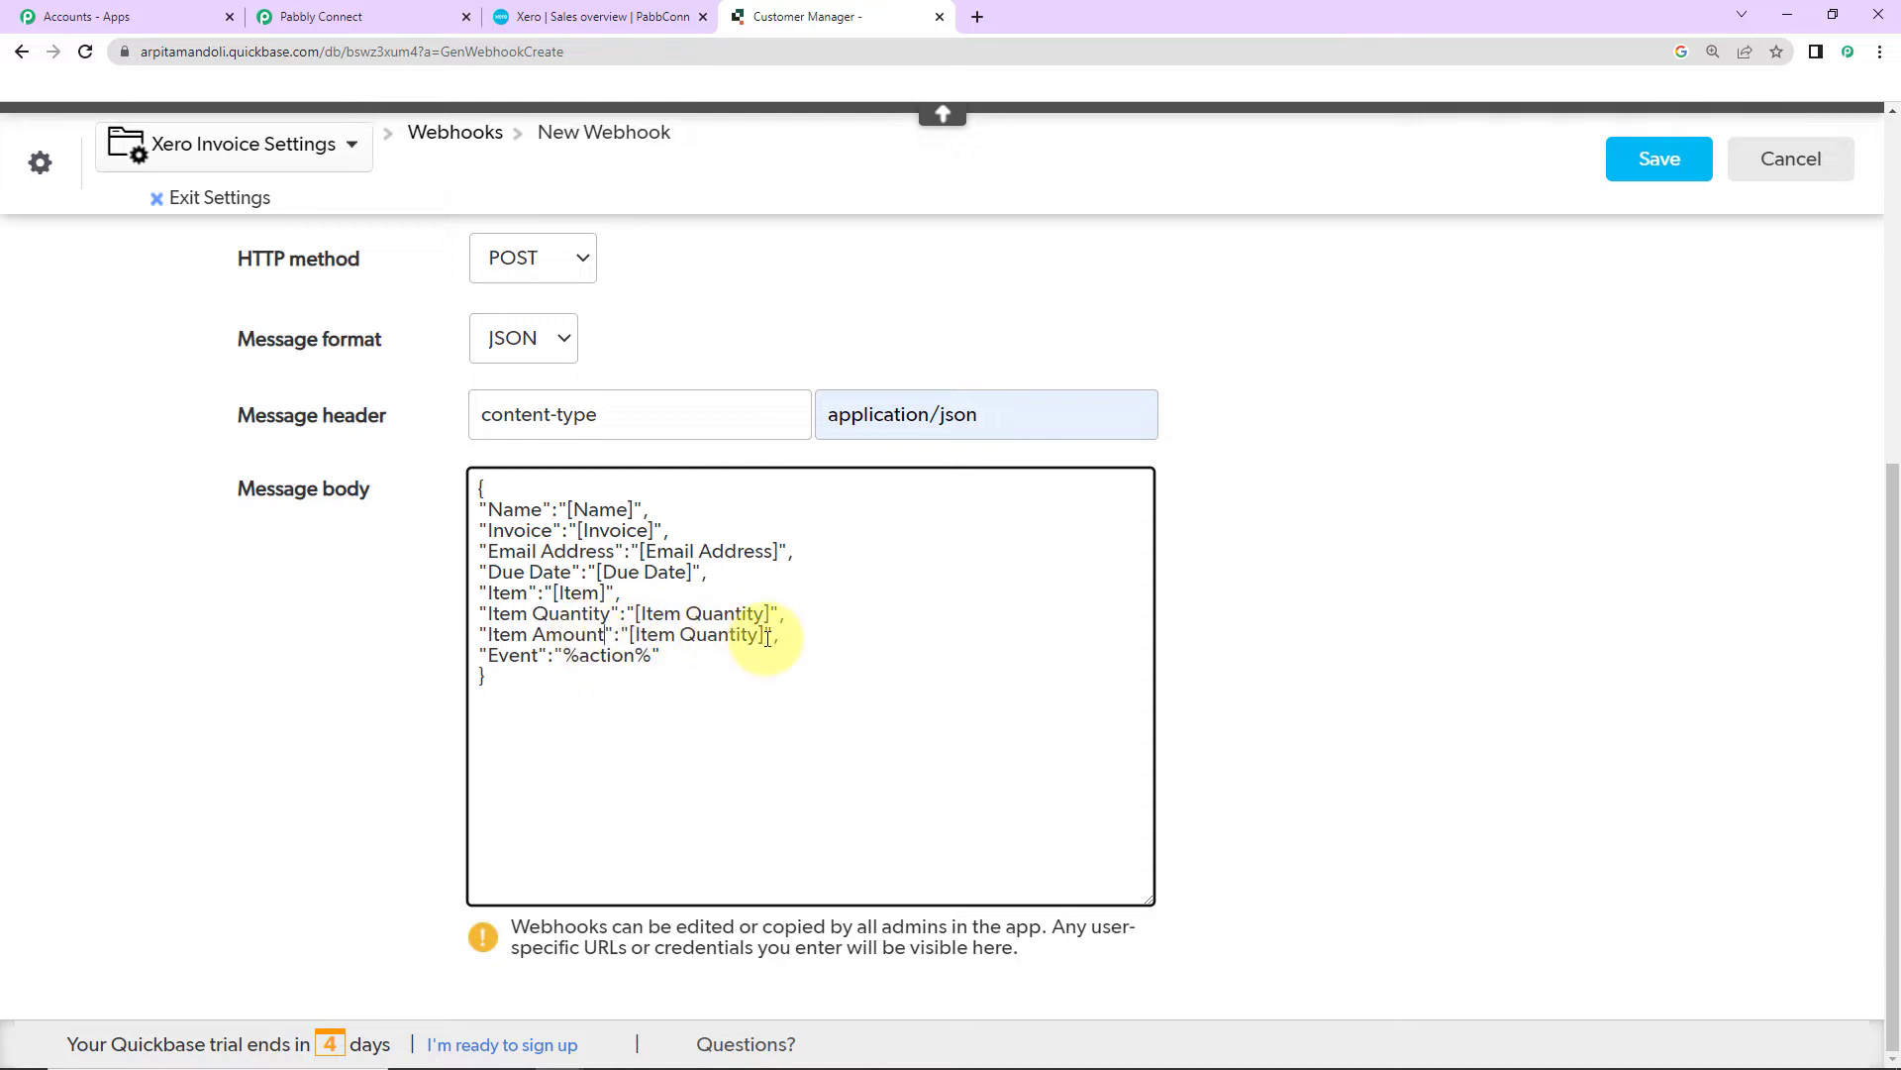
pyautogui.moveTo(762, 635); pyautogui.dragTo(636, 635)
pyautogui.press('BackSpace')
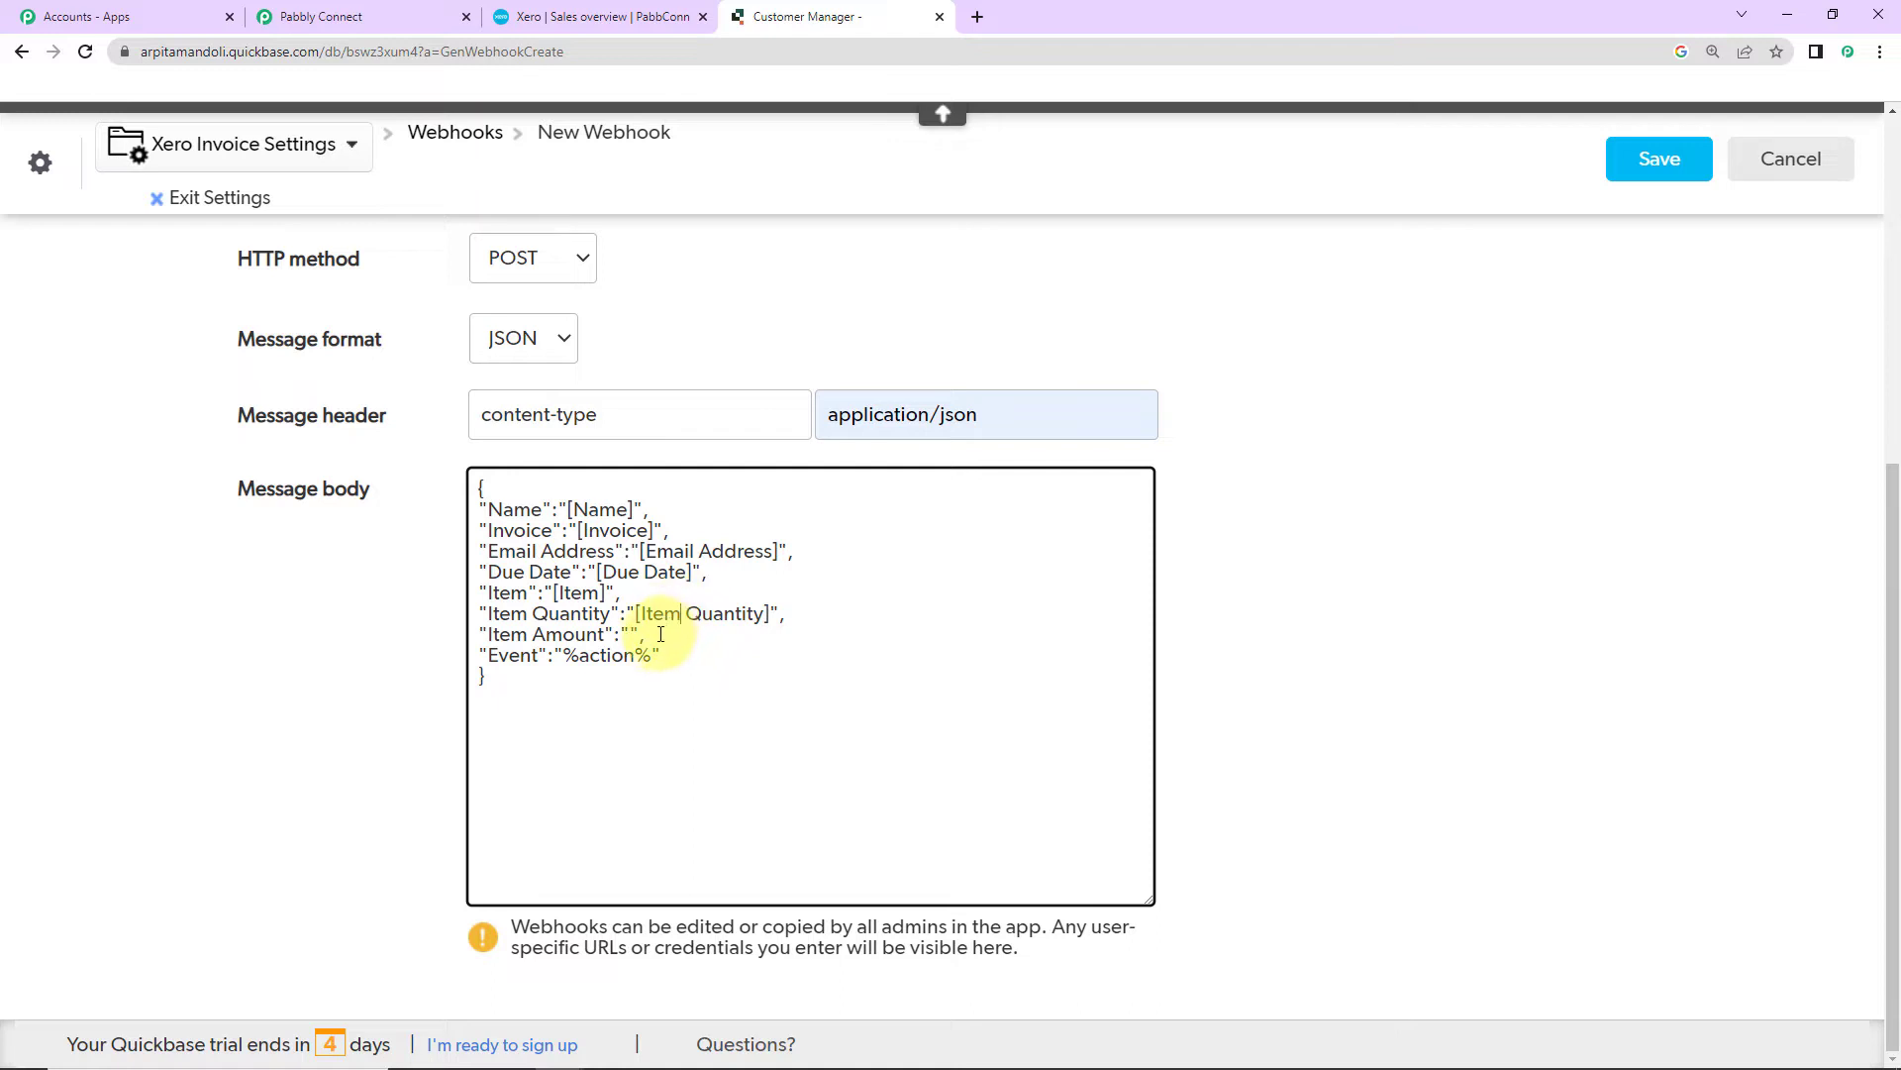
# Step: Insert the [Item Amount] field into the Item Amount line's value
pyautogui.click(715, 614)
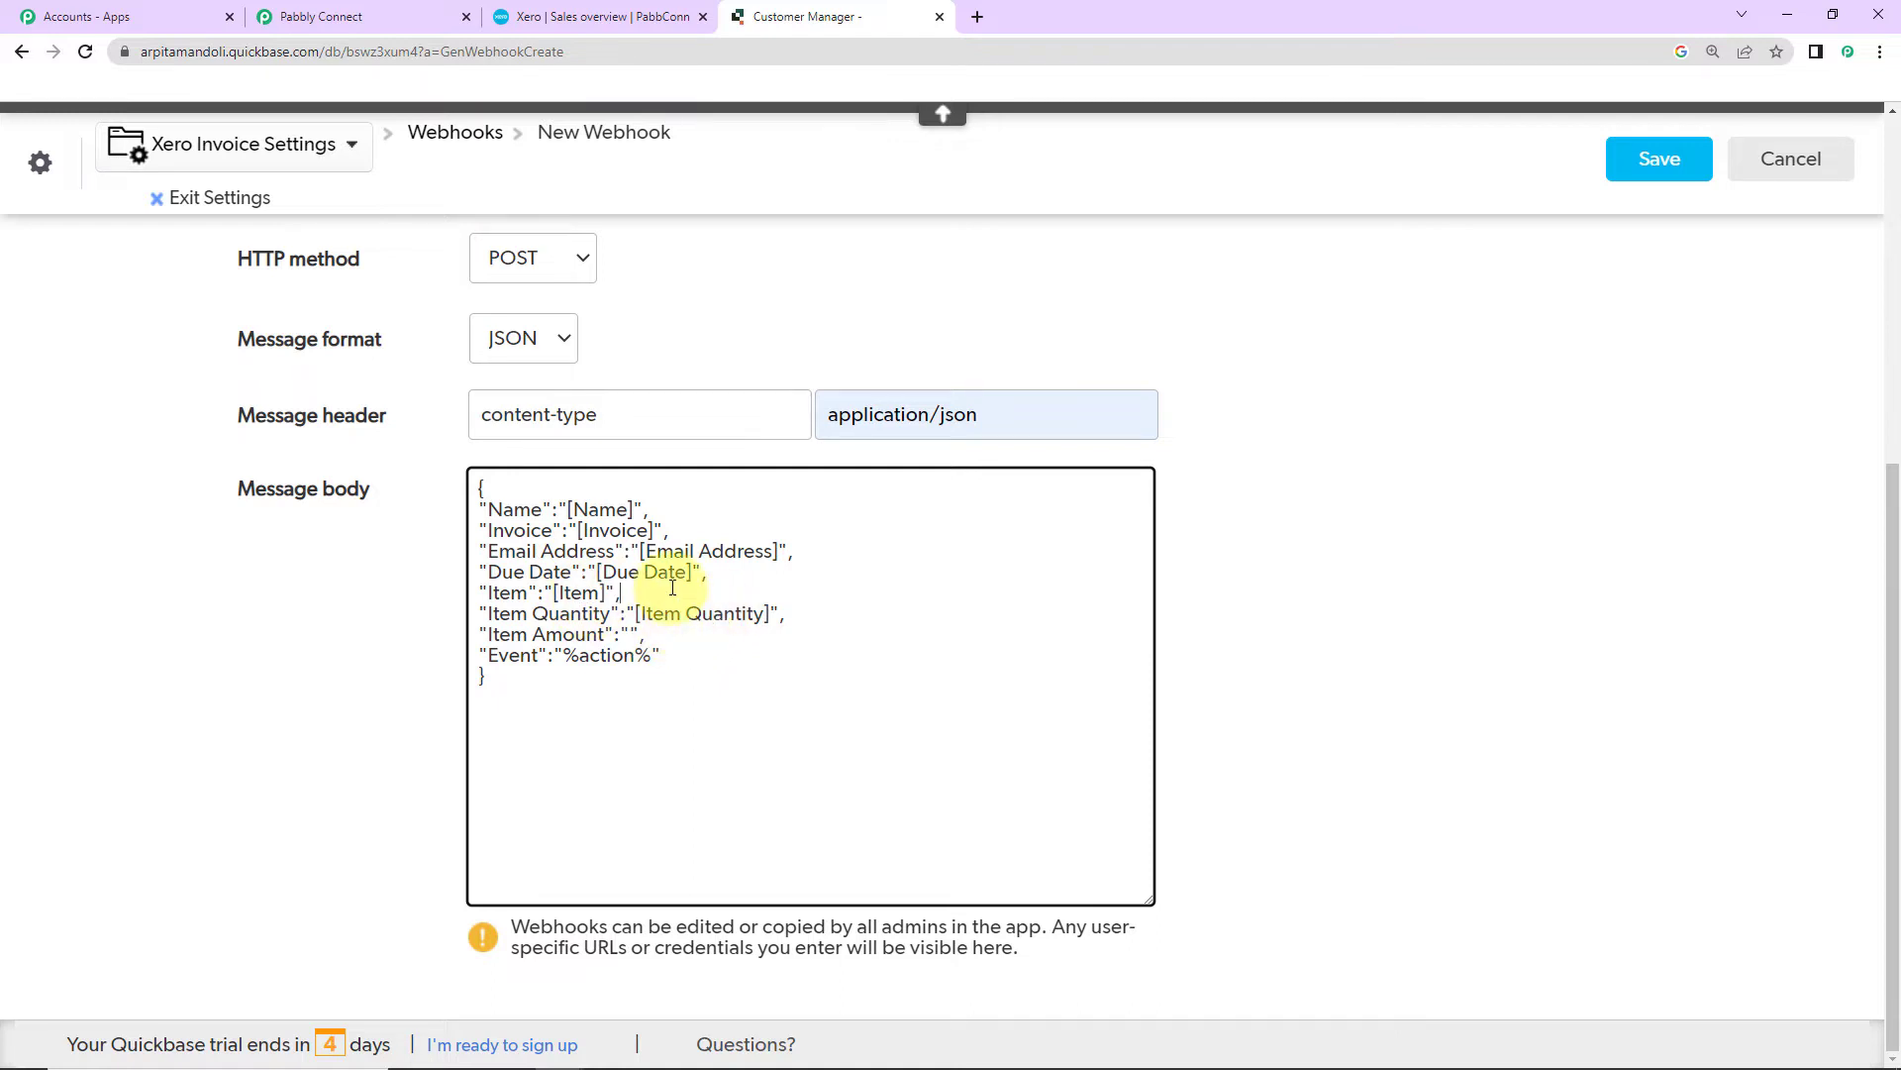
pyautogui.click(1283, 510)
pyautogui.click(671, 532)
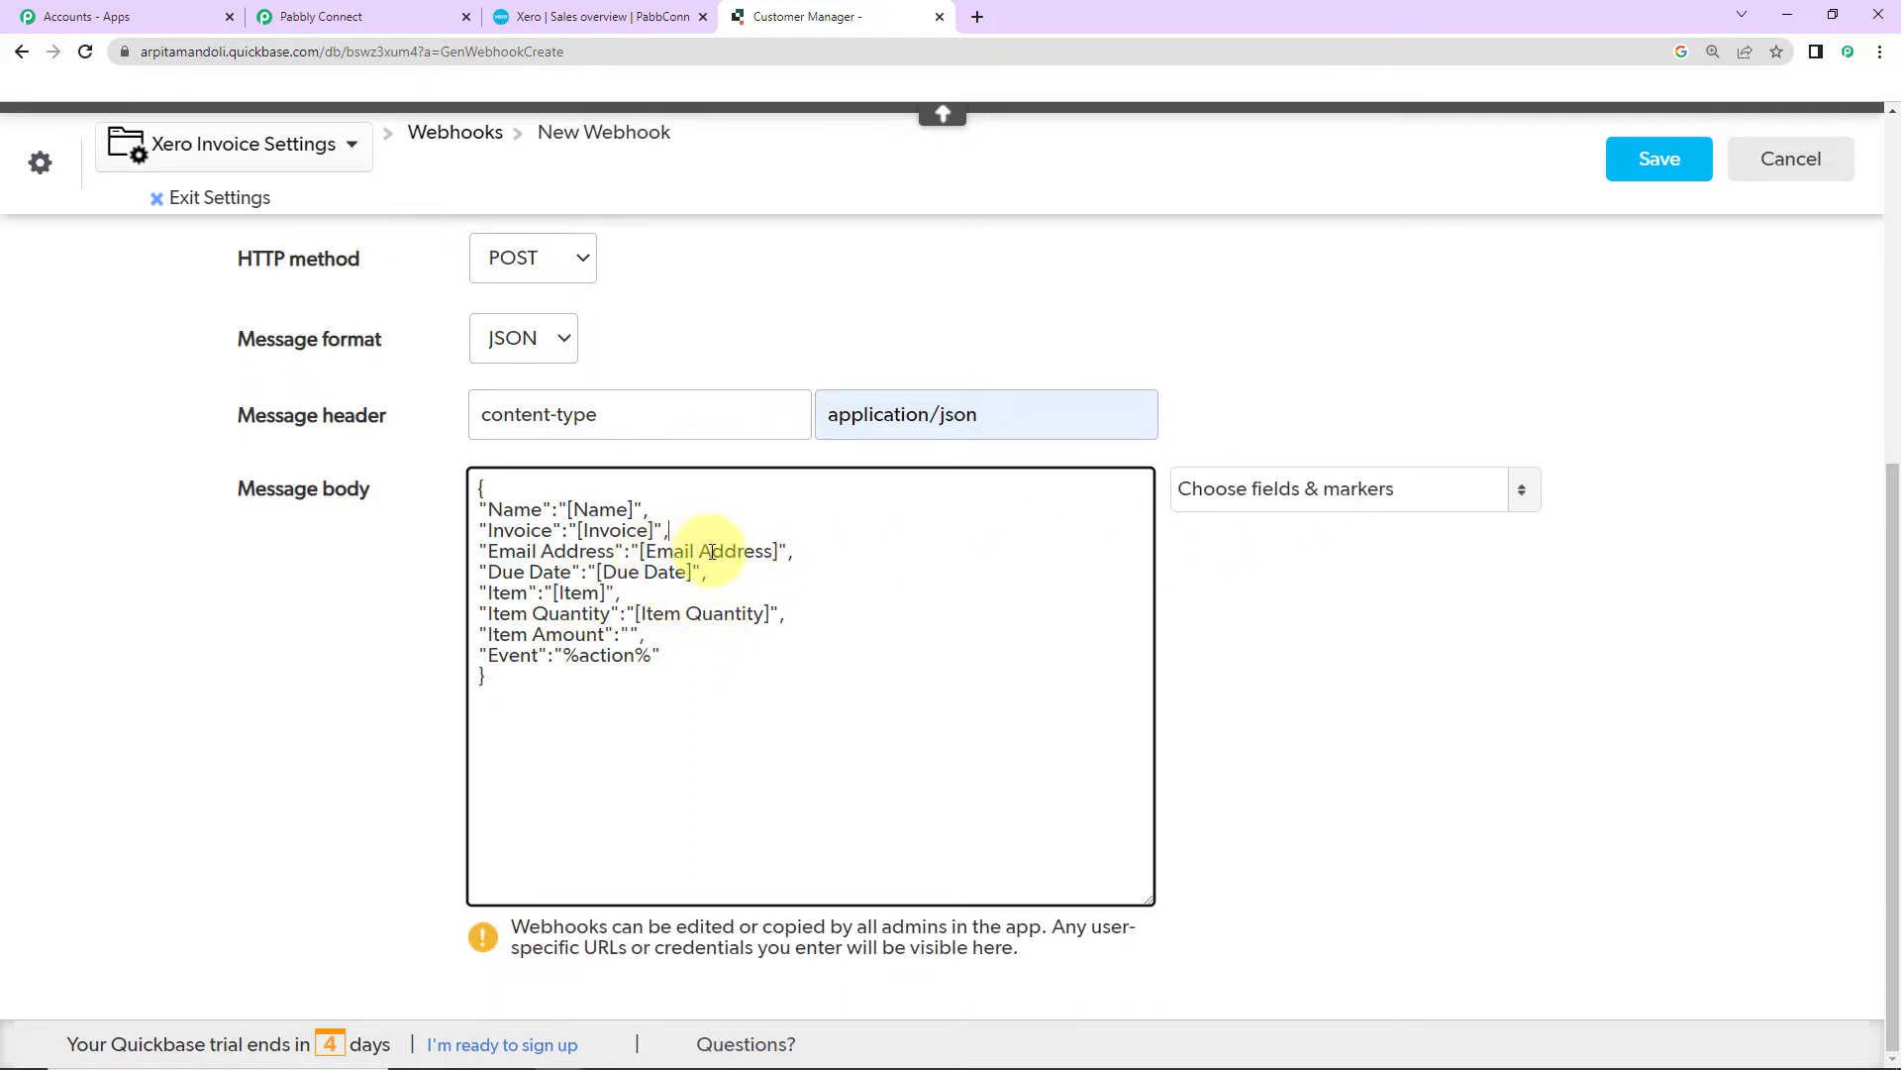
pyautogui.click(634, 633)
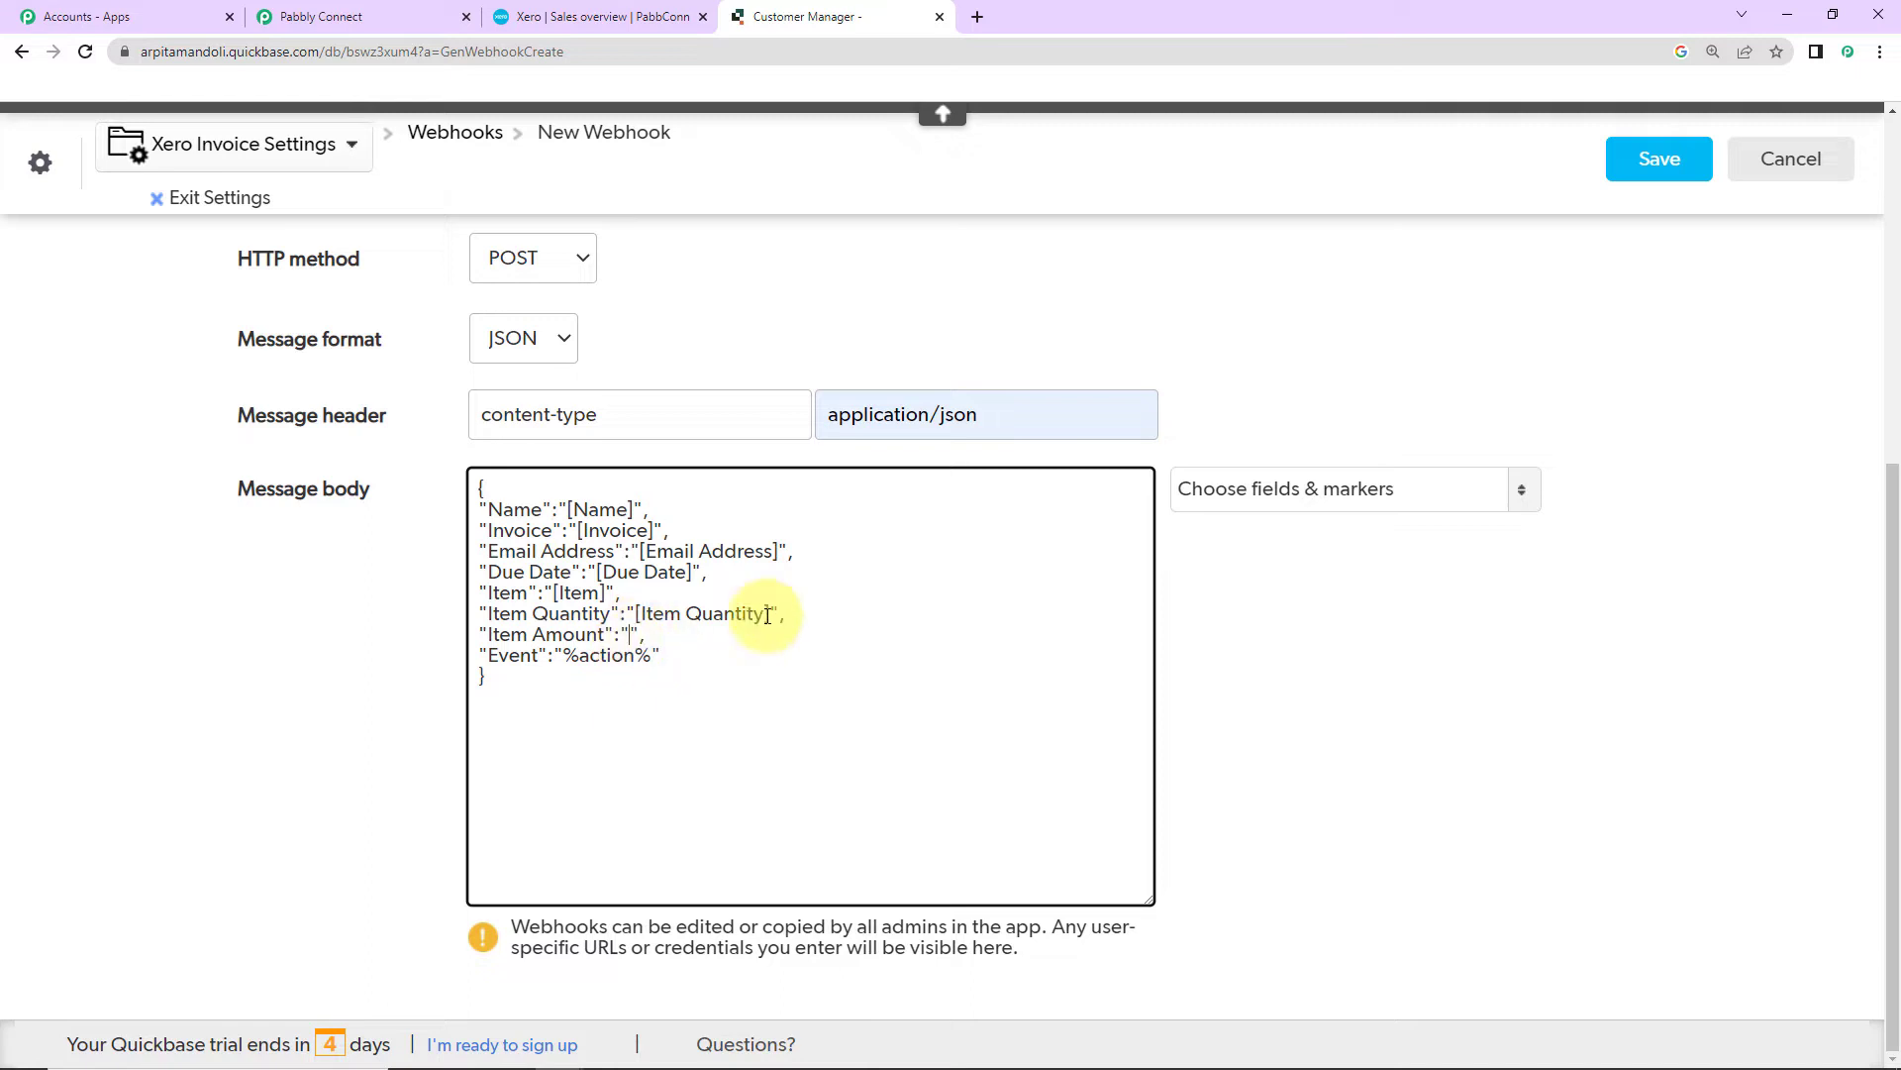
pyautogui.click(1290, 493)
pyautogui.click(1257, 768)
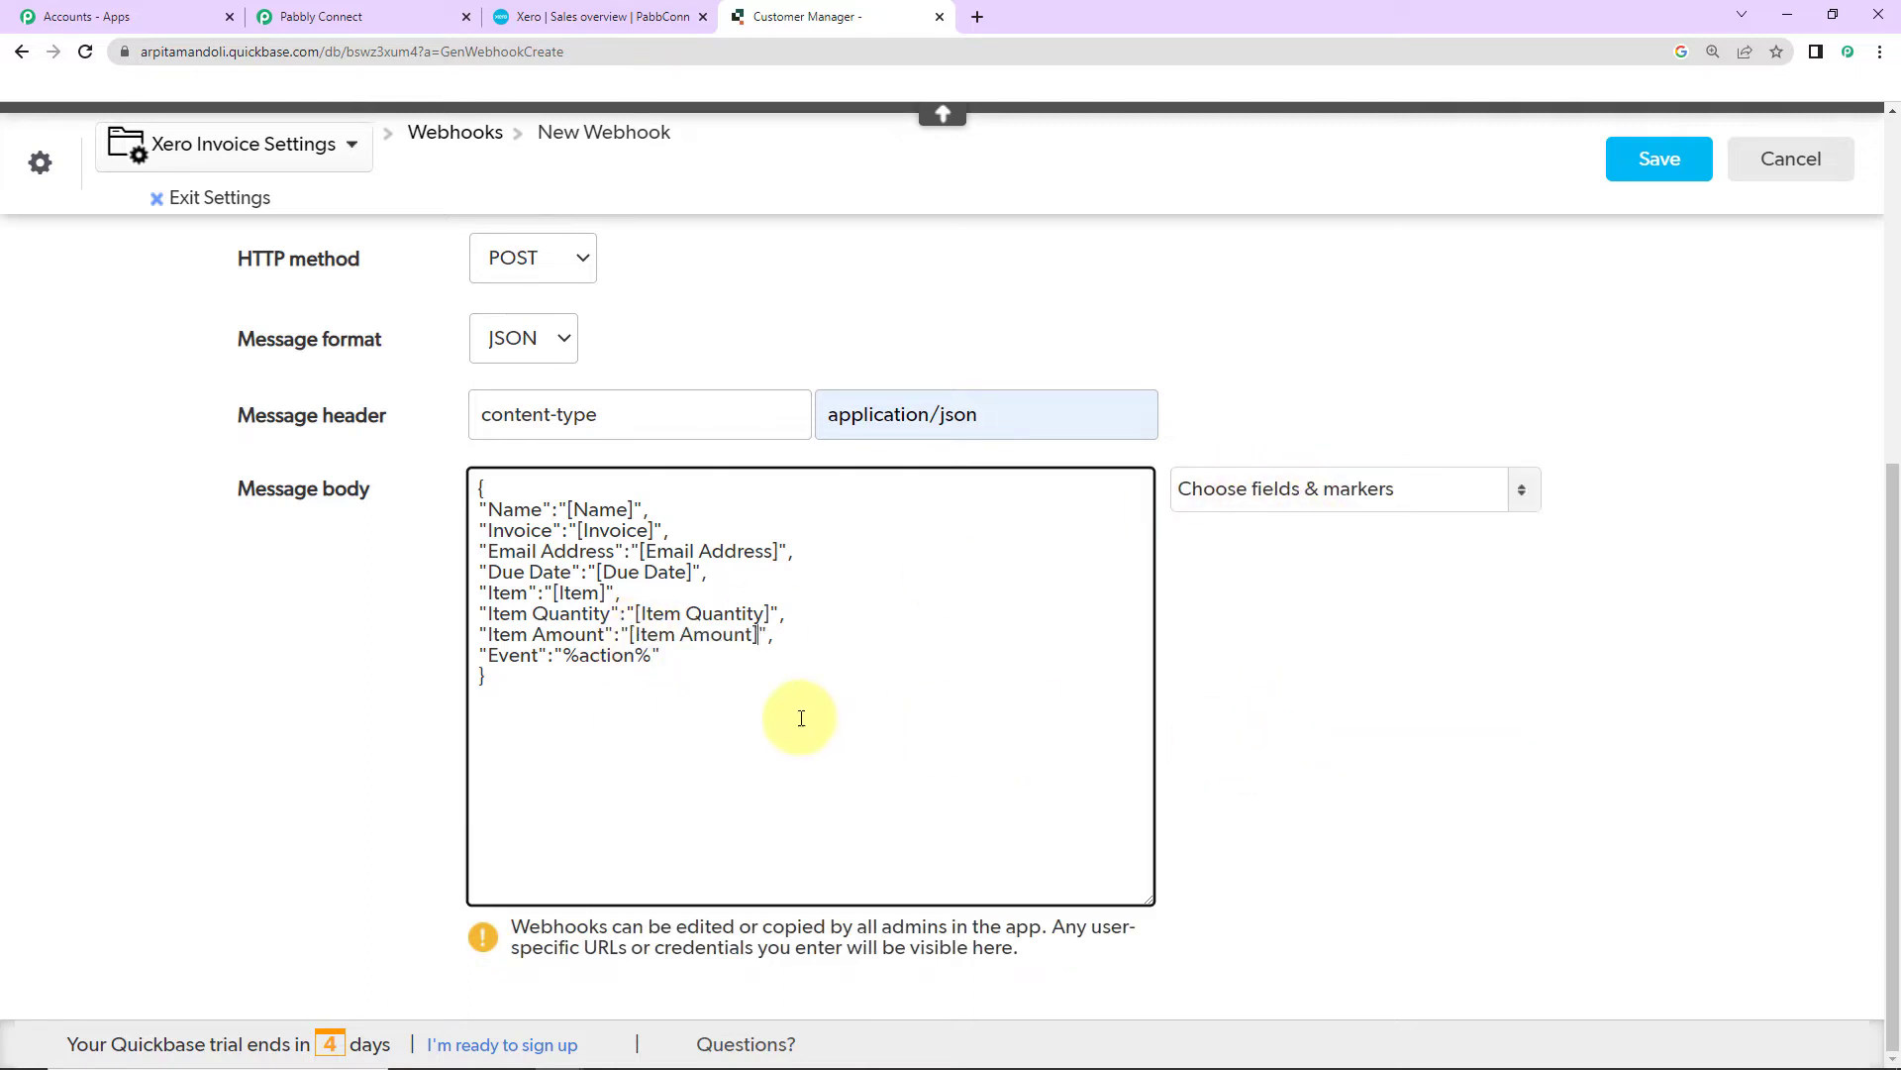
# Step: Add a Total line below Item Amount carrying the [Total] field
pyautogui.click(784, 645)
pyautogui.press('Return')
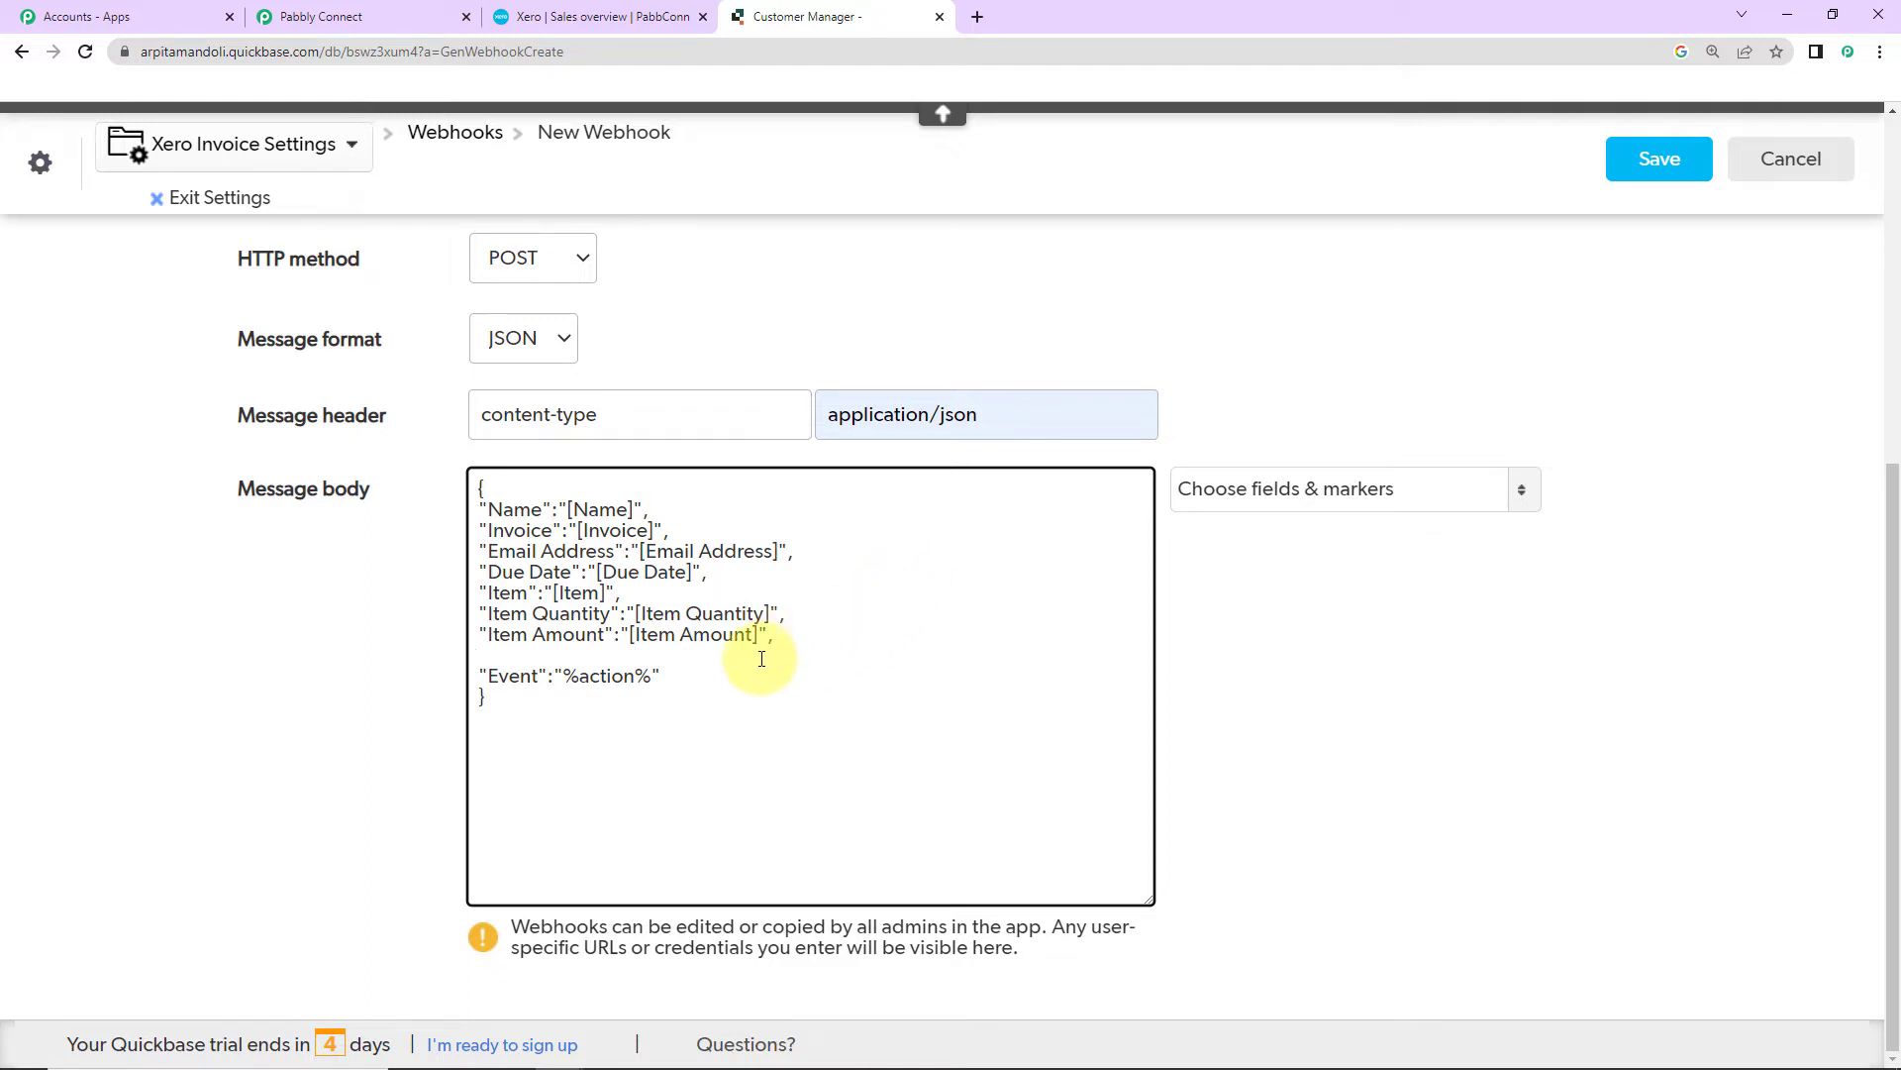
pyautogui.moveTo(622, 593); pyautogui.dragTo(480, 594)
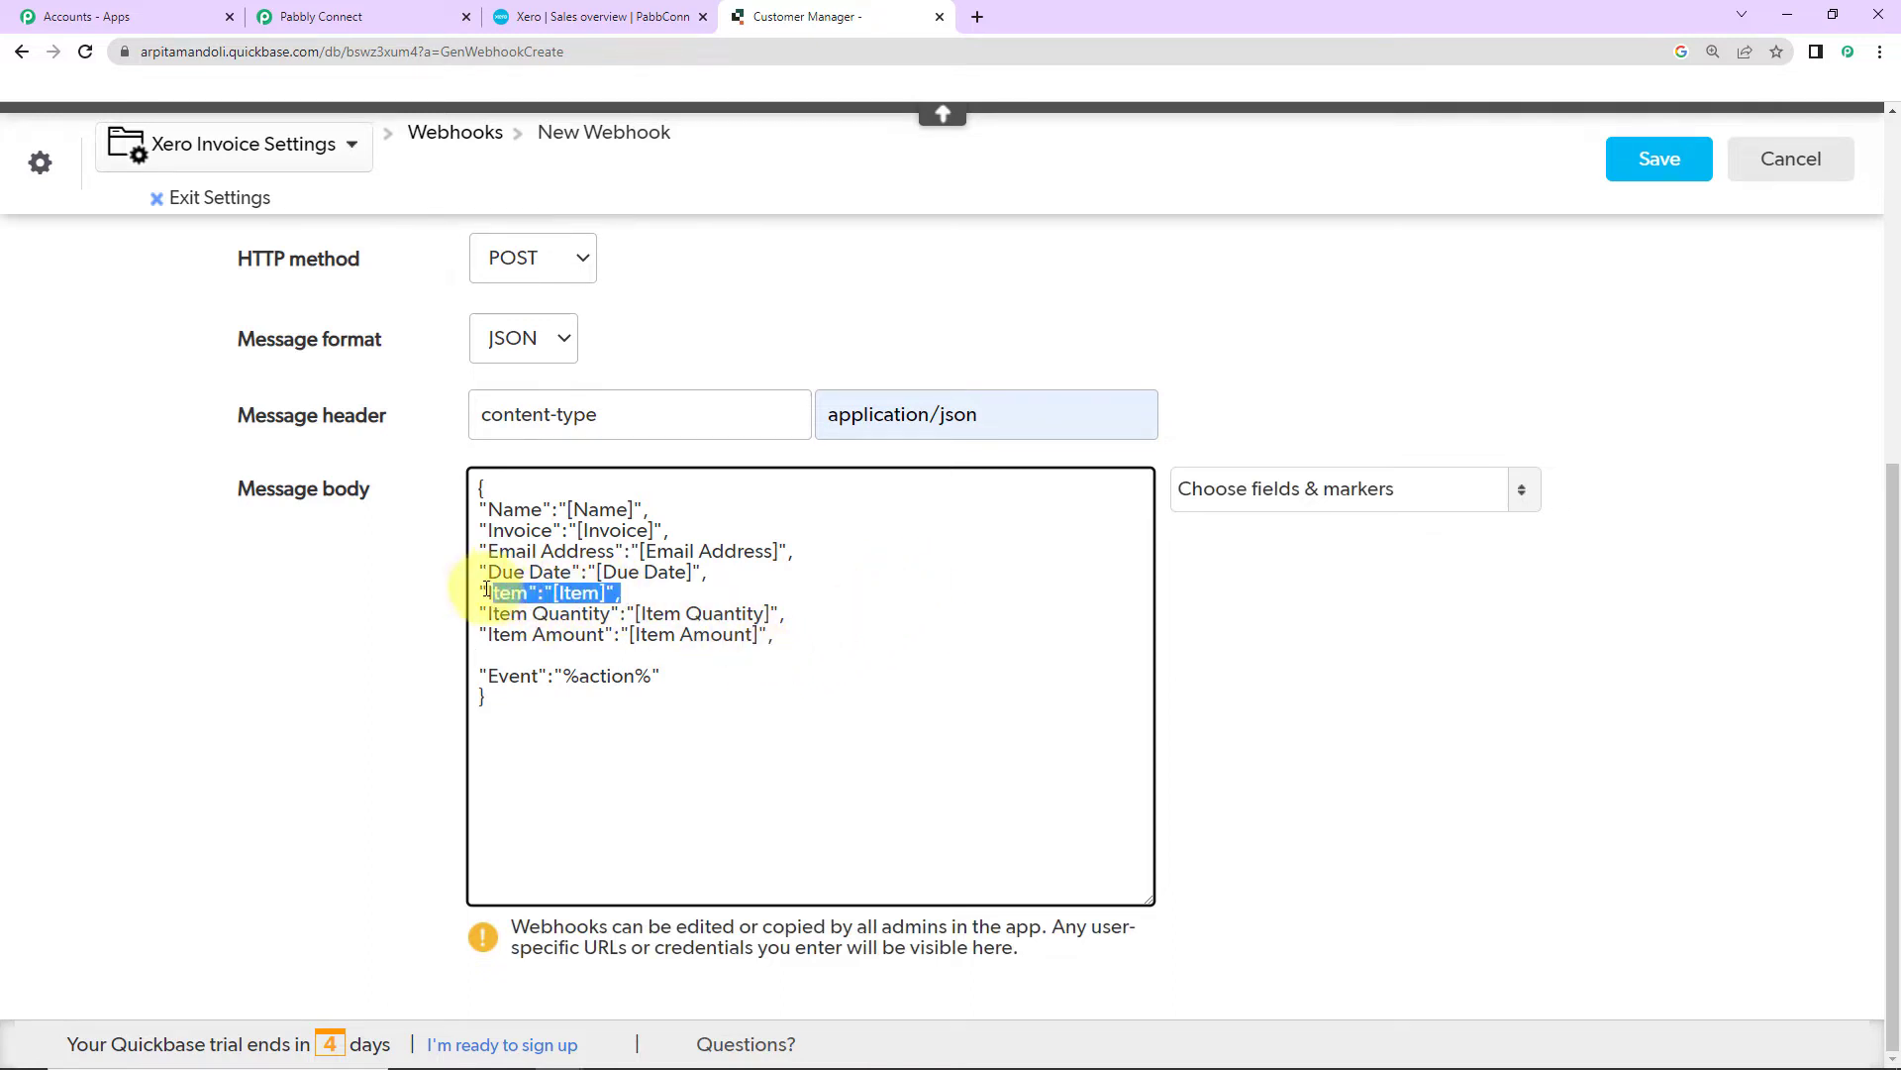
pyautogui.rightClick(511, 593)
pyautogui.click(566, 665)
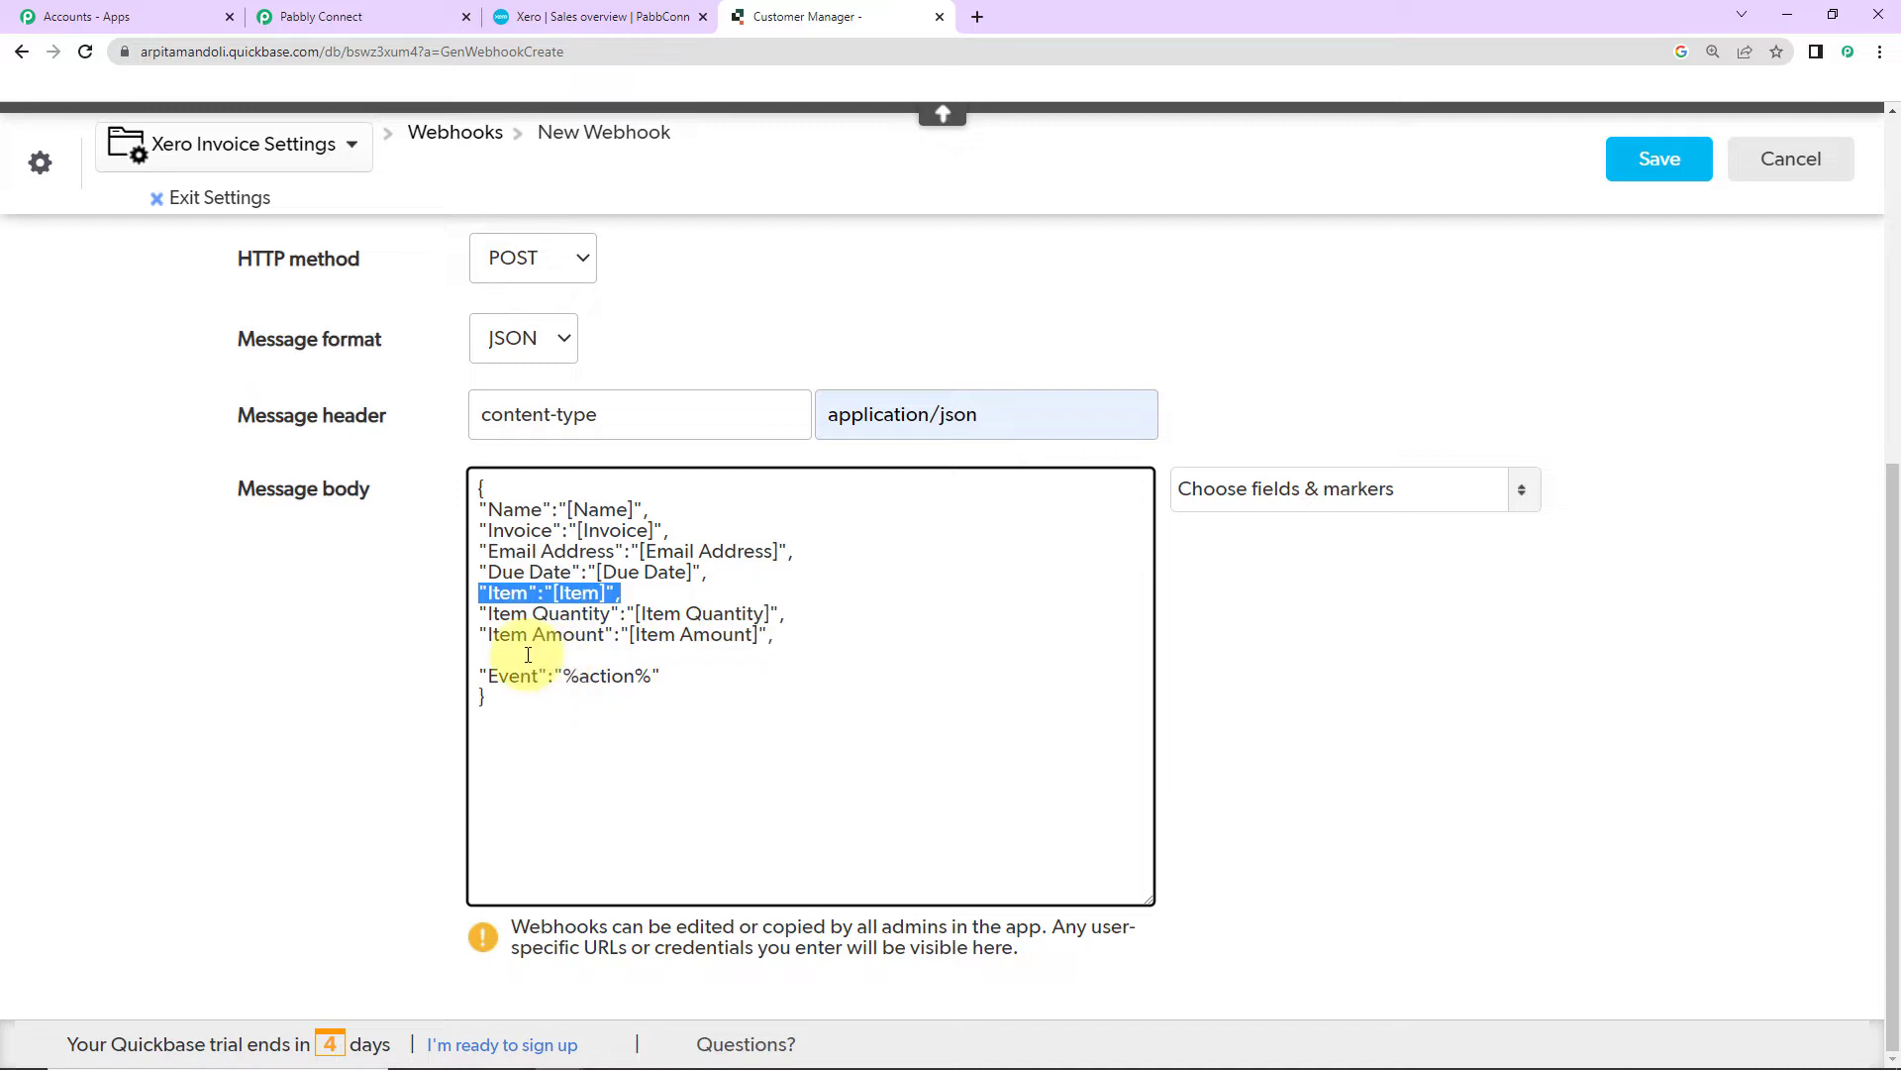
pyautogui.click(529, 655)
pyautogui.hotkey('ctrl', 'v')
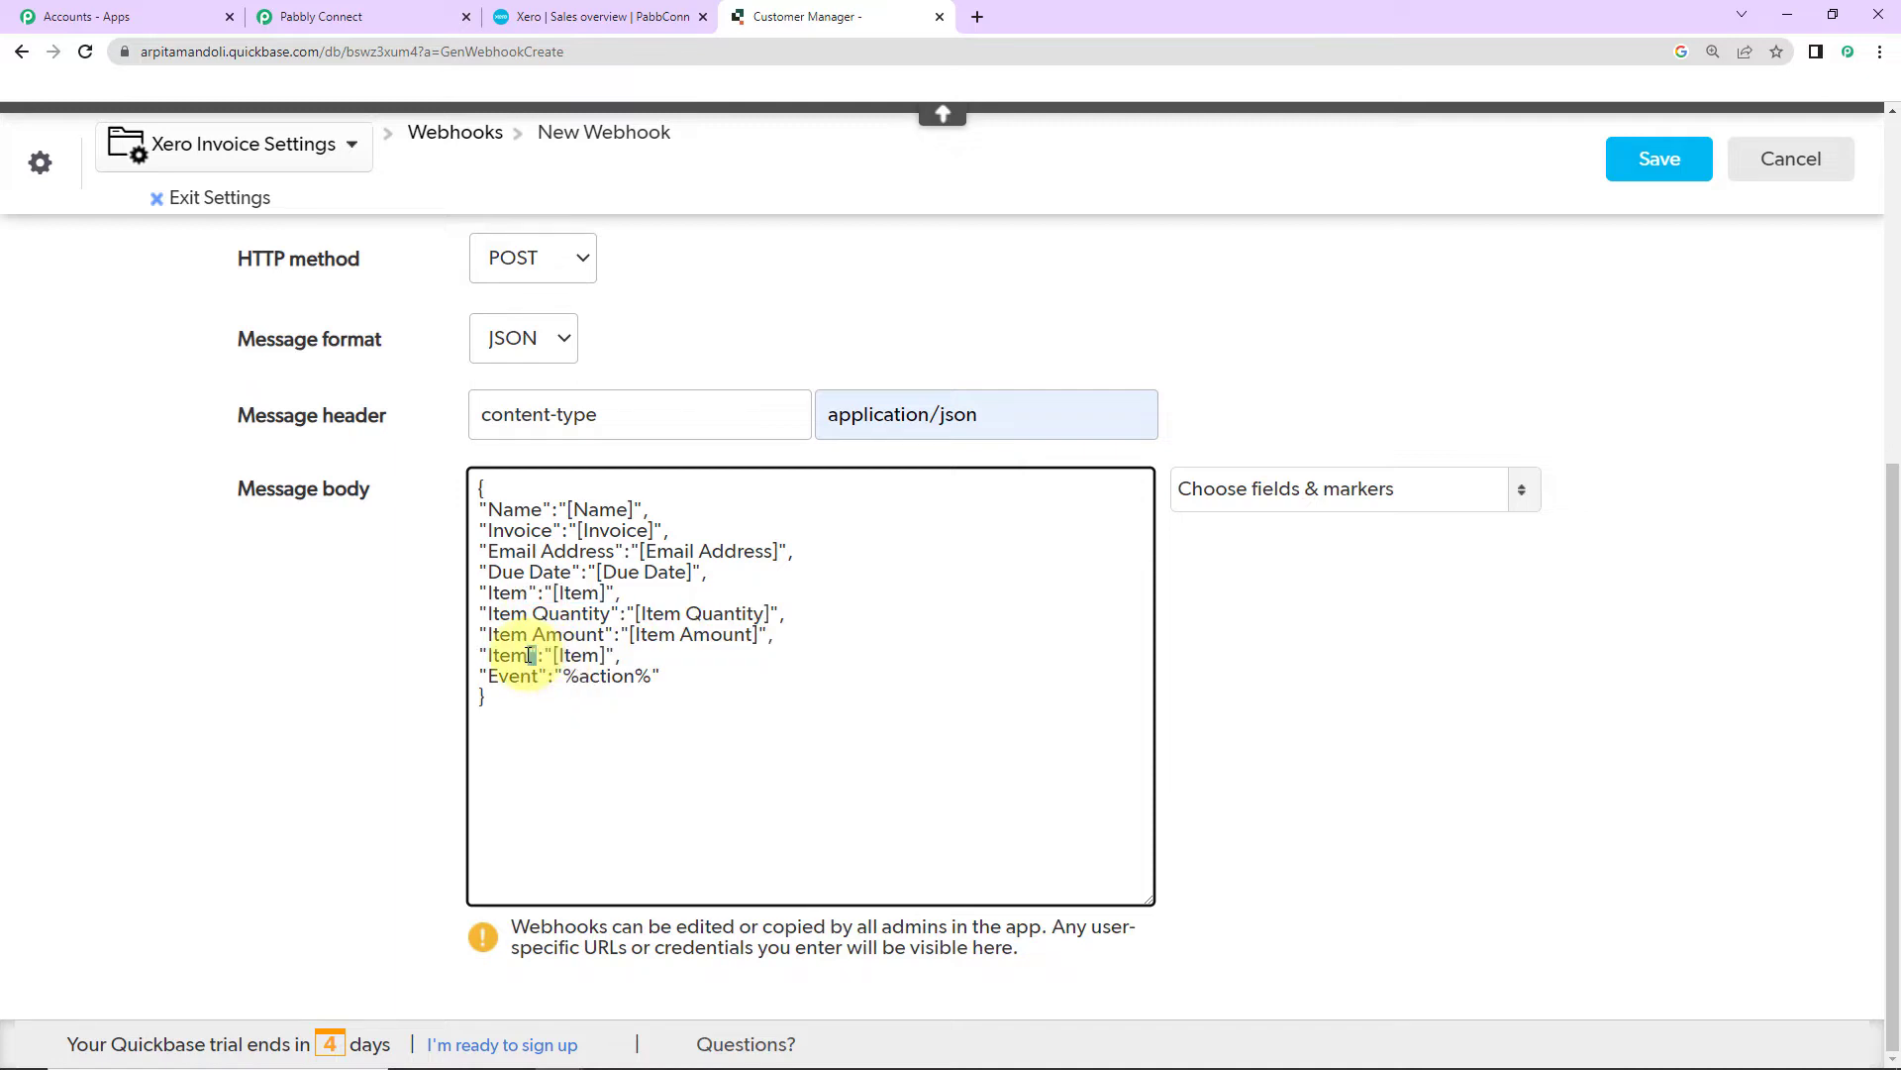
pyautogui.write('Total":')
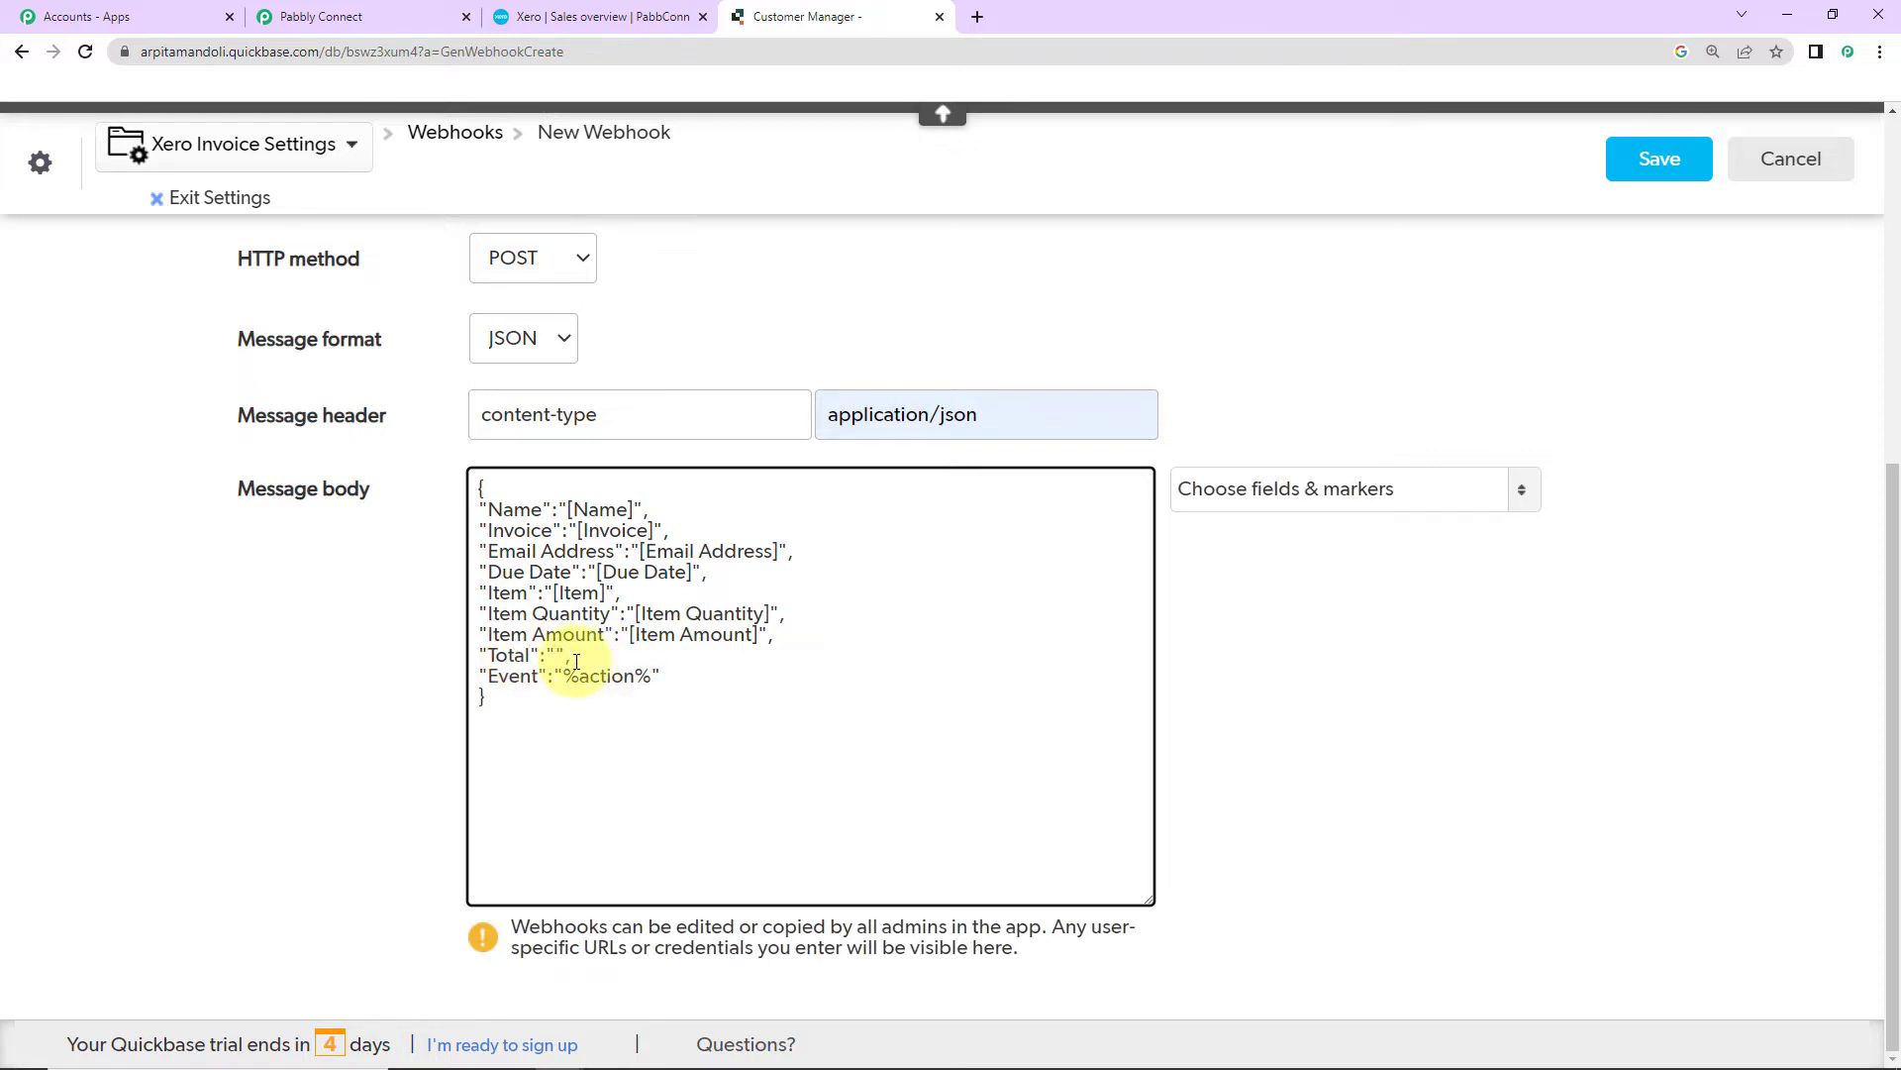
pyautogui.click(1272, 496)
pyautogui.click(1233, 792)
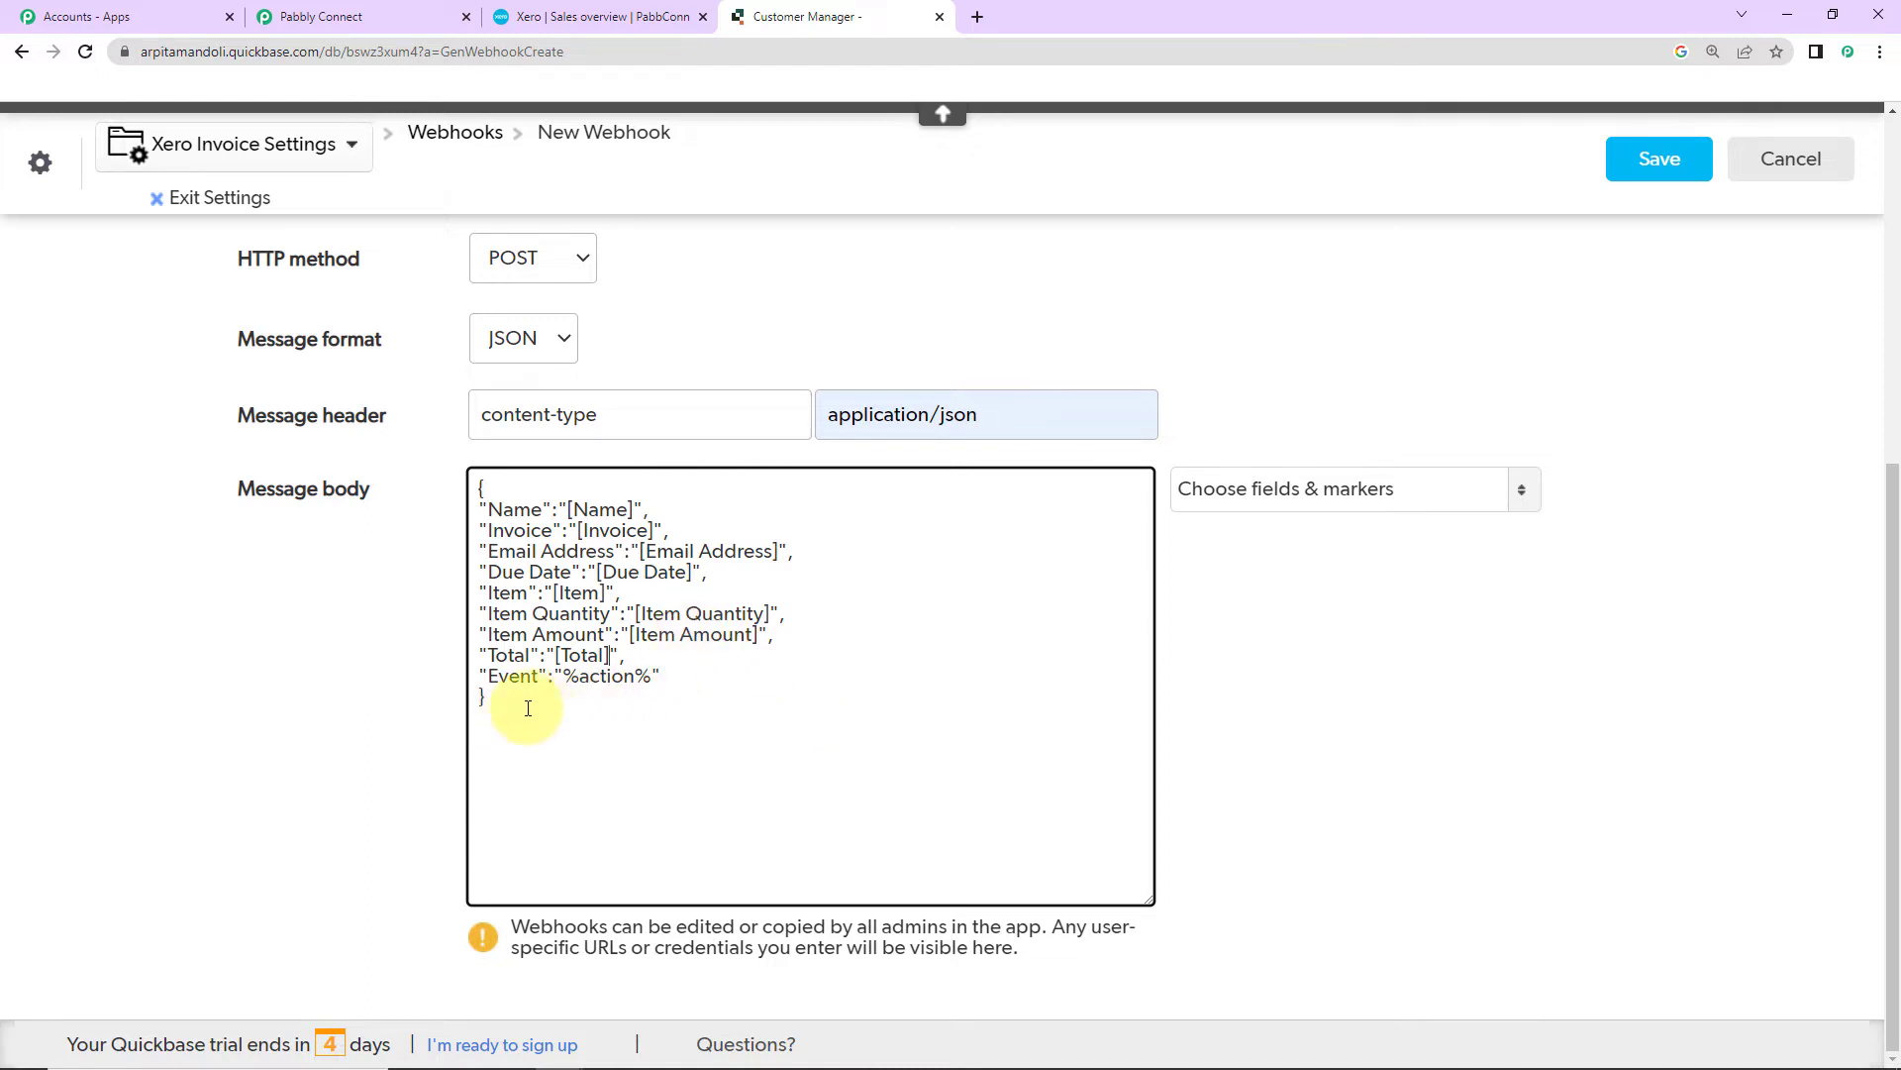
pyautogui.scroll(2, 782, 679)
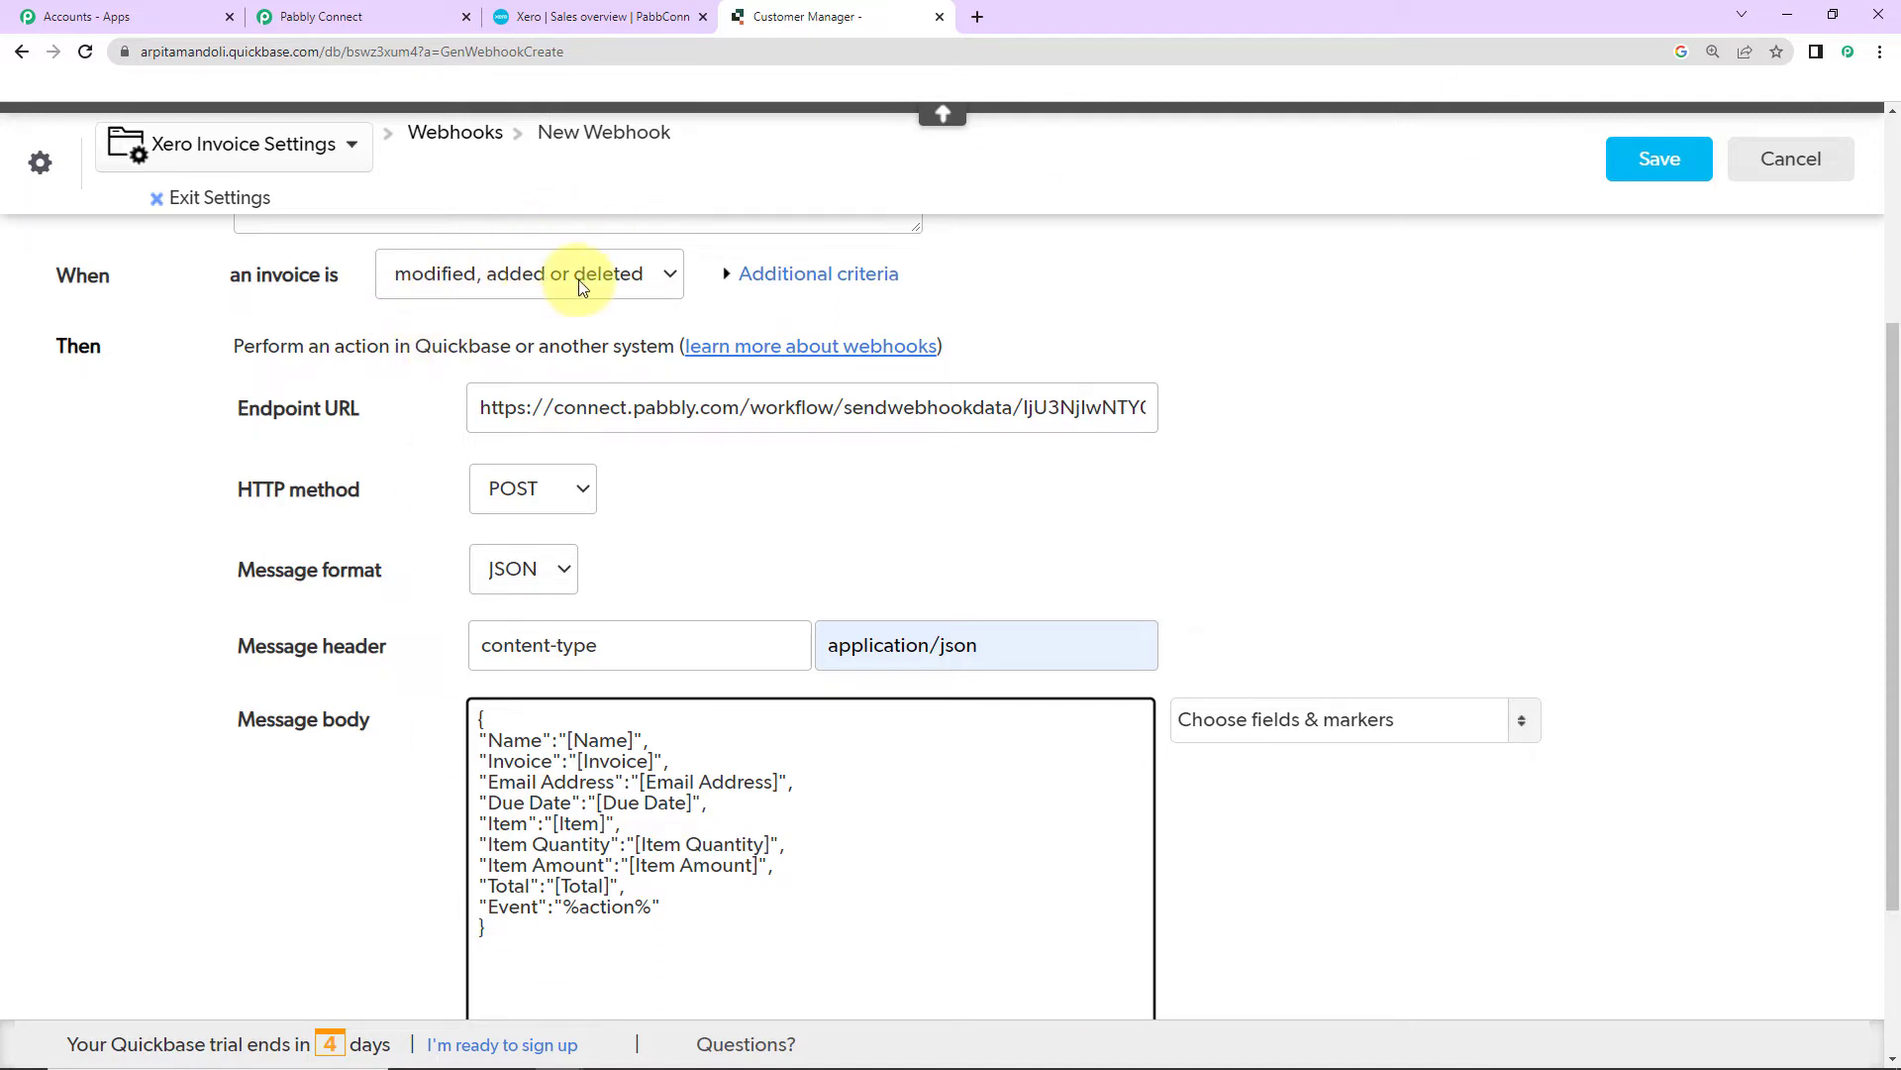
# Step: Replace 'action' in the Event value with the modified, added or deleted marker and save the webhook
pyautogui.doubleClick(610, 907)
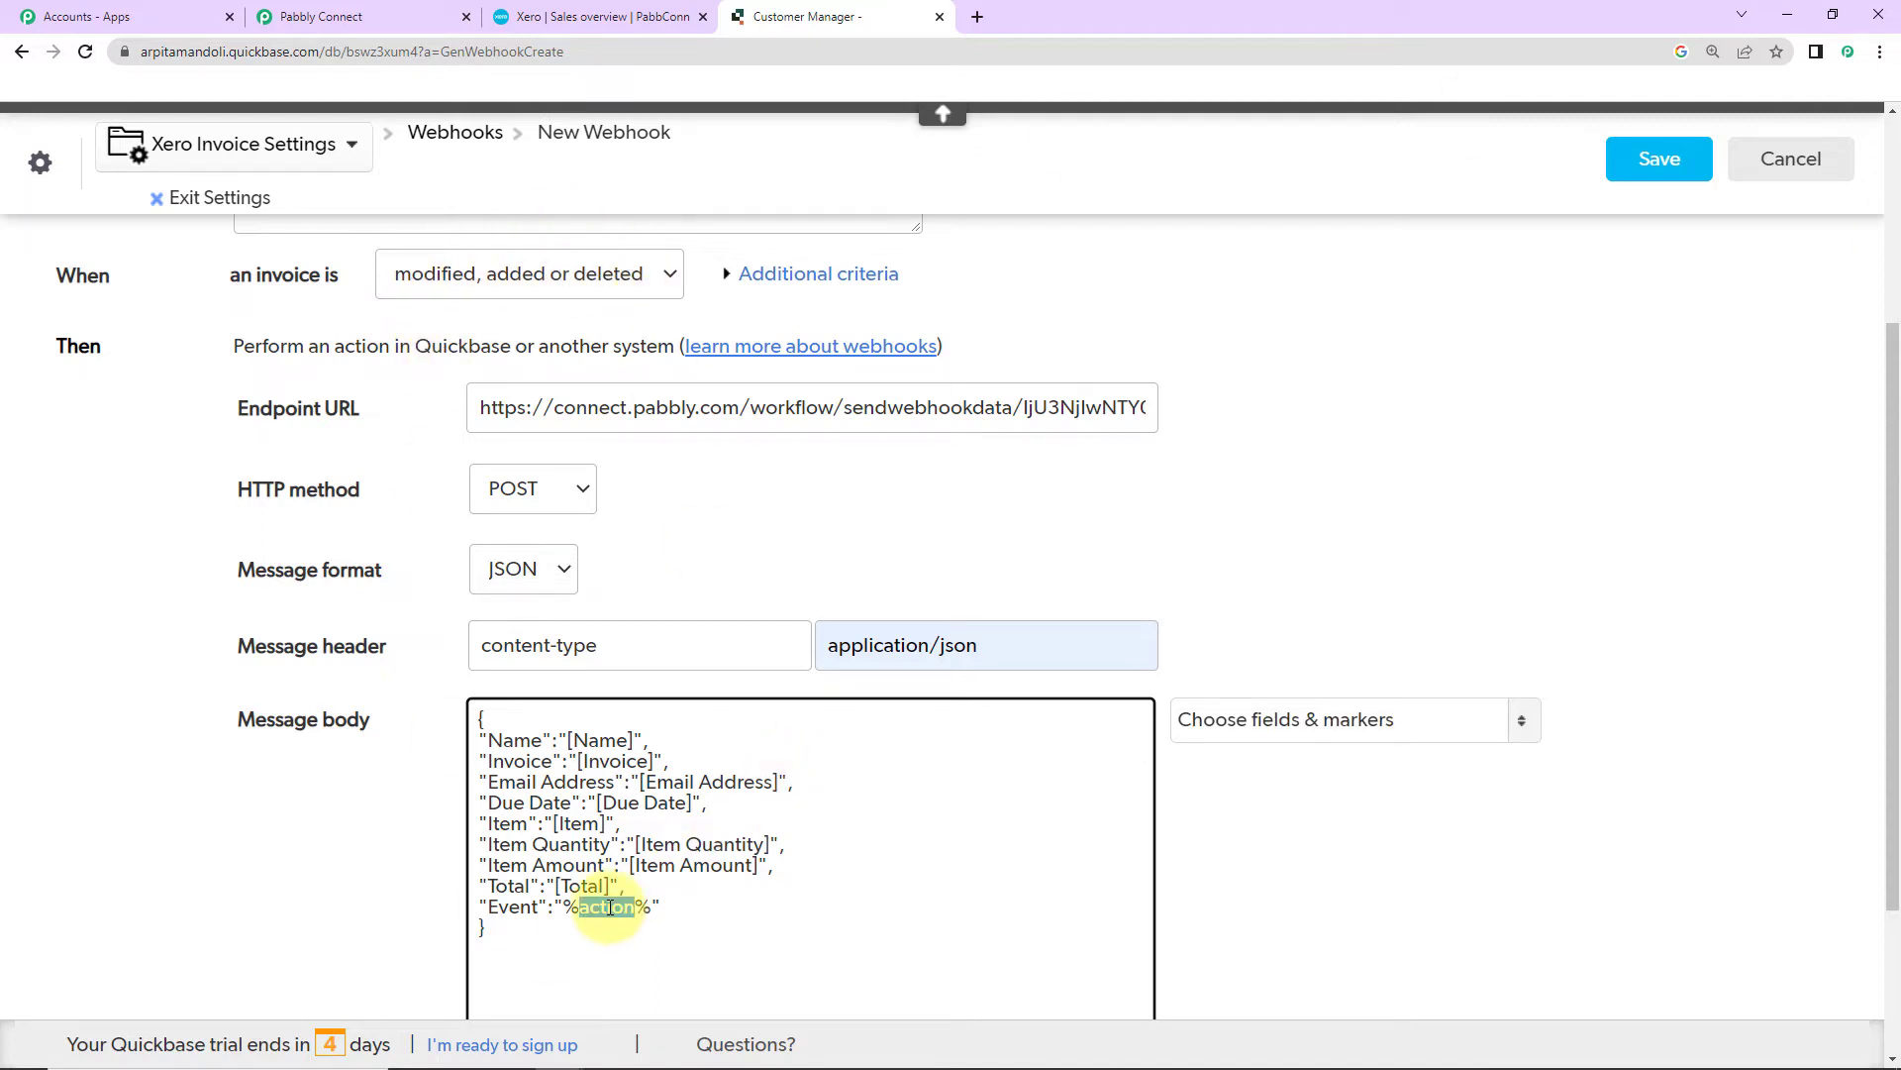
pyautogui.write('modified, added or deleted')
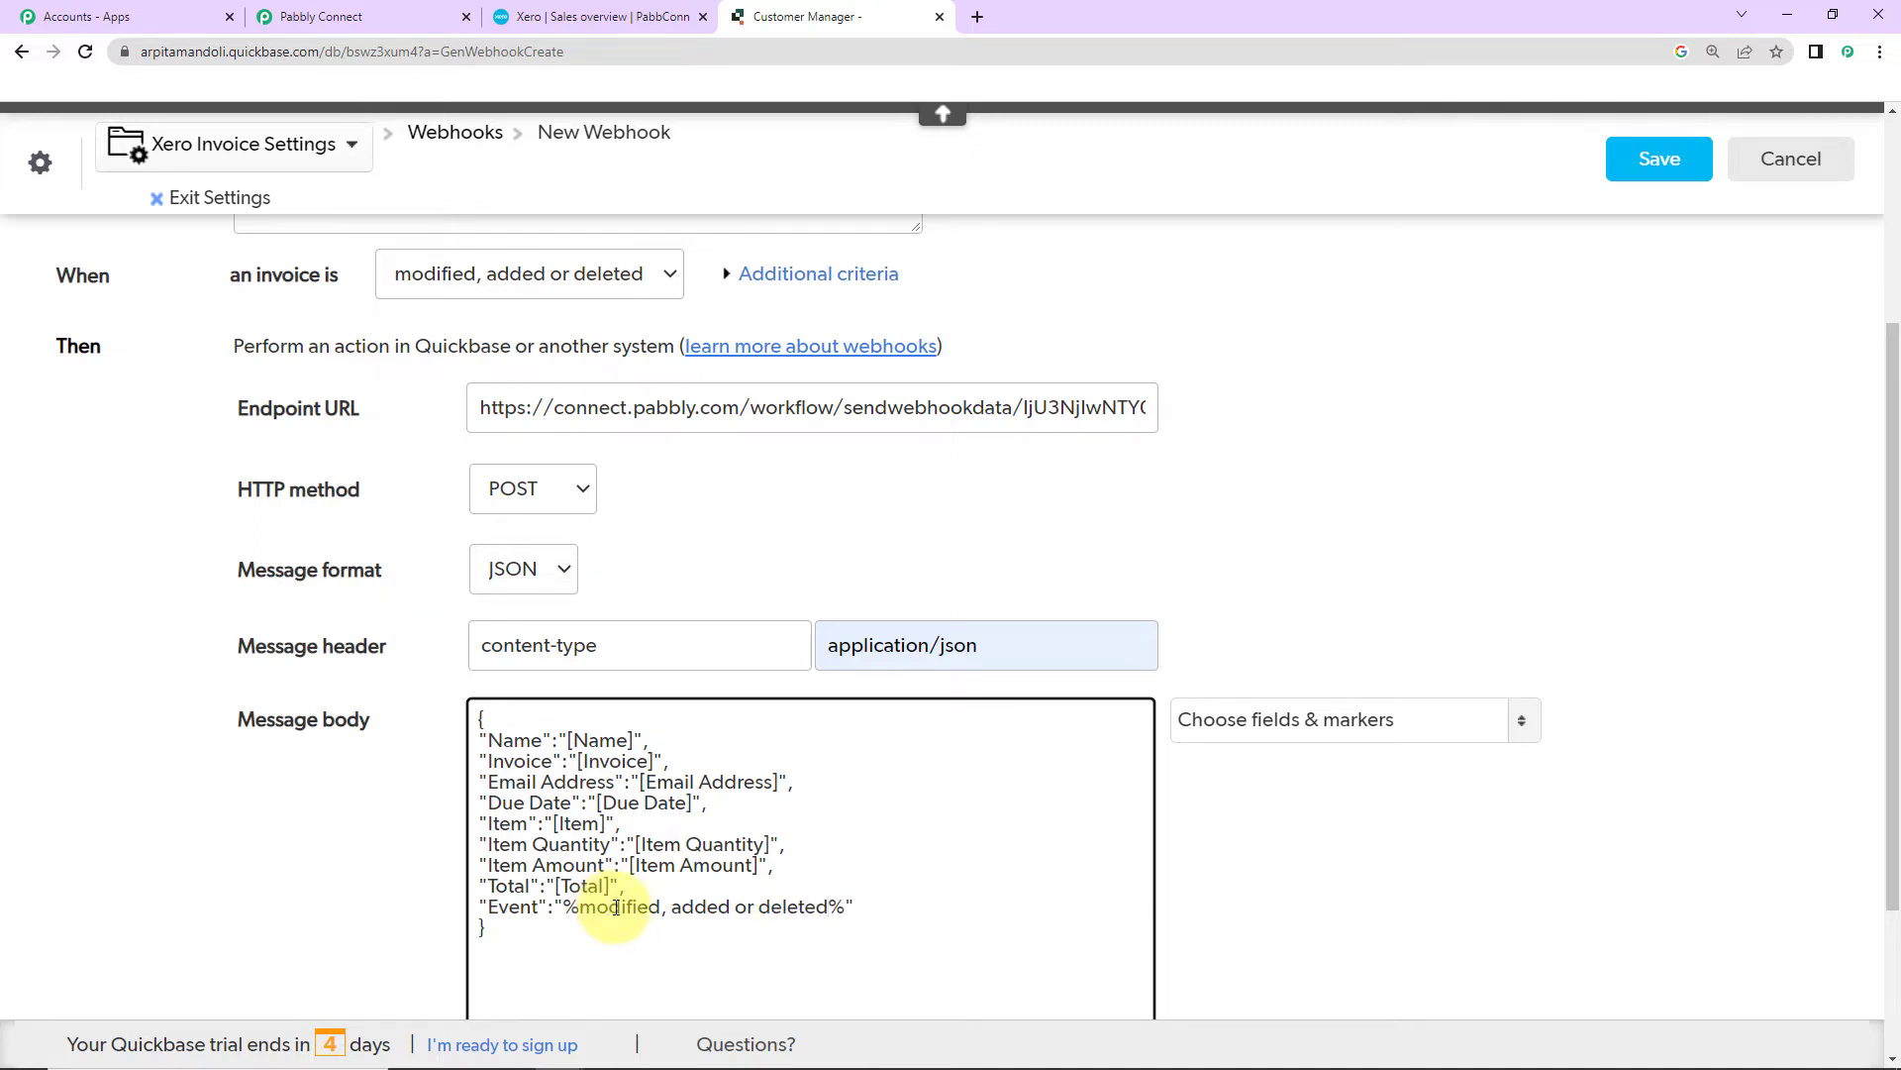
pyautogui.click(1318, 909)
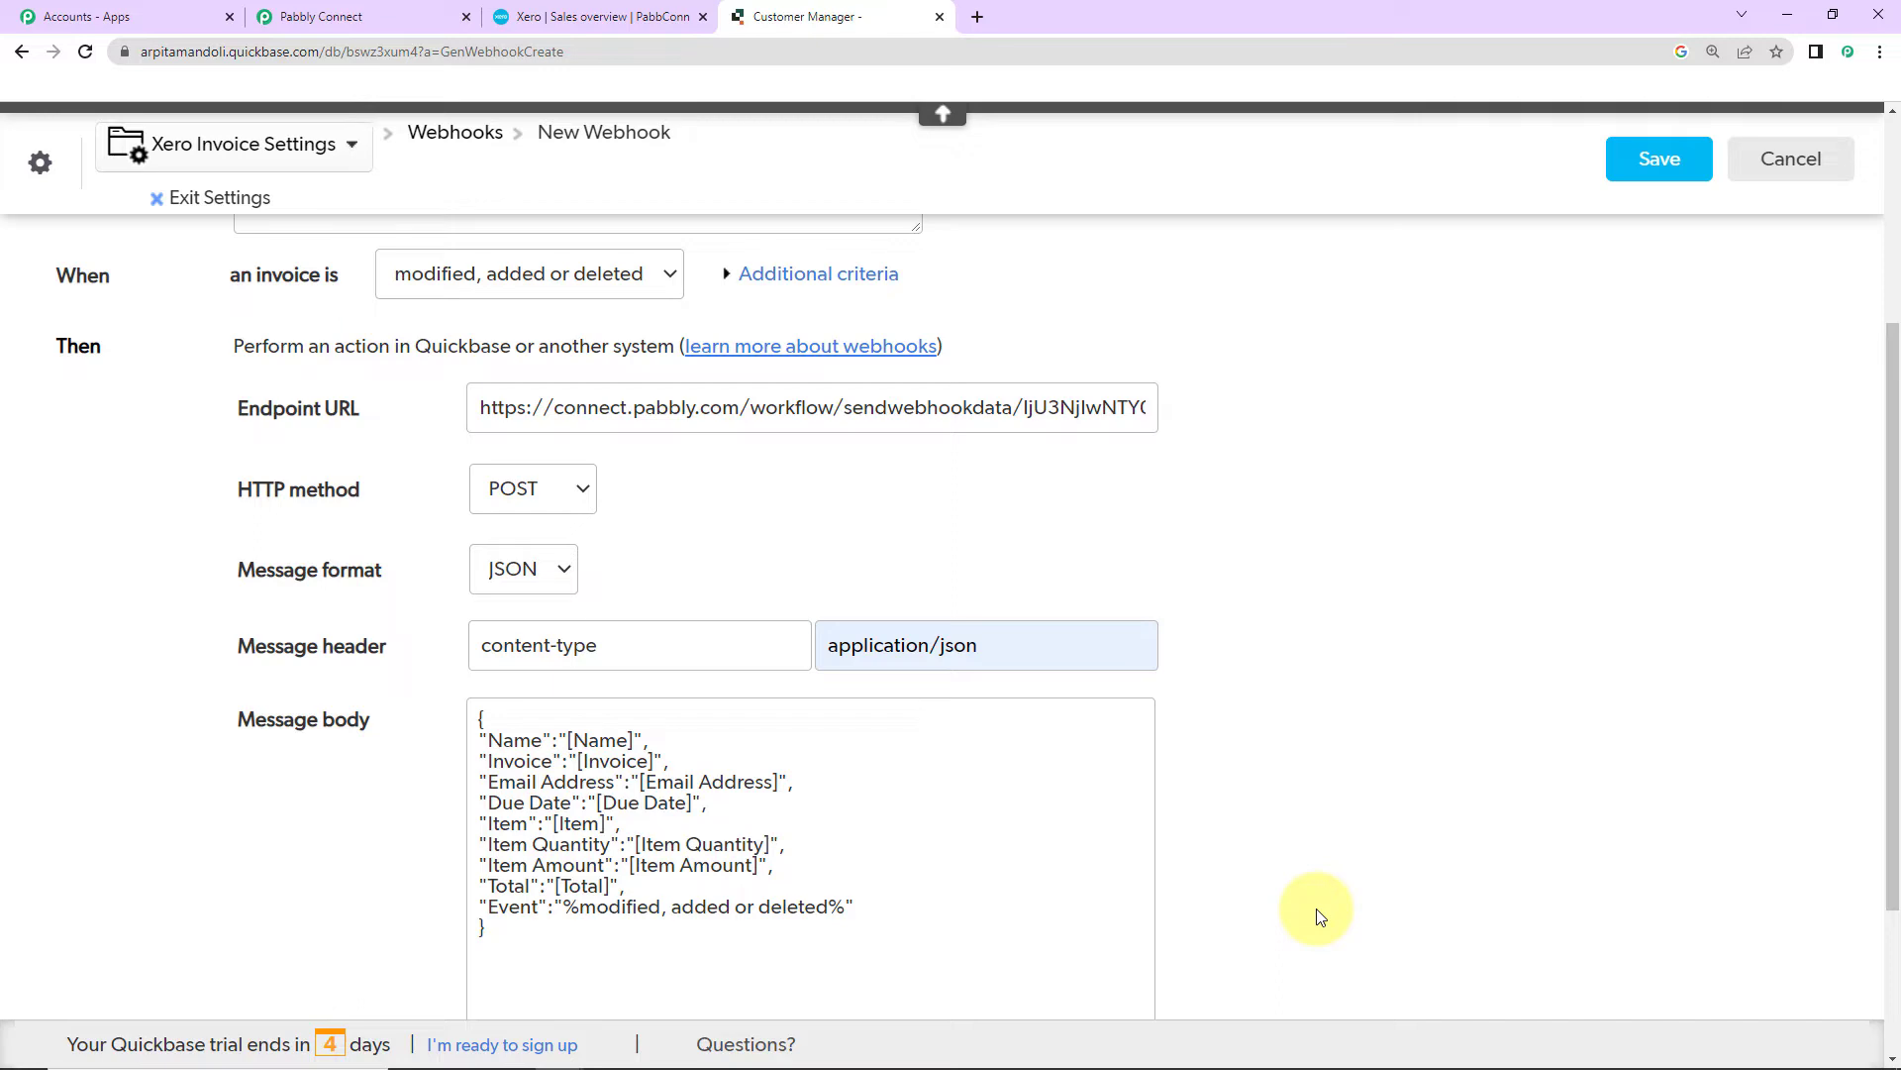
pyautogui.scroll(-3, 1320, 915)
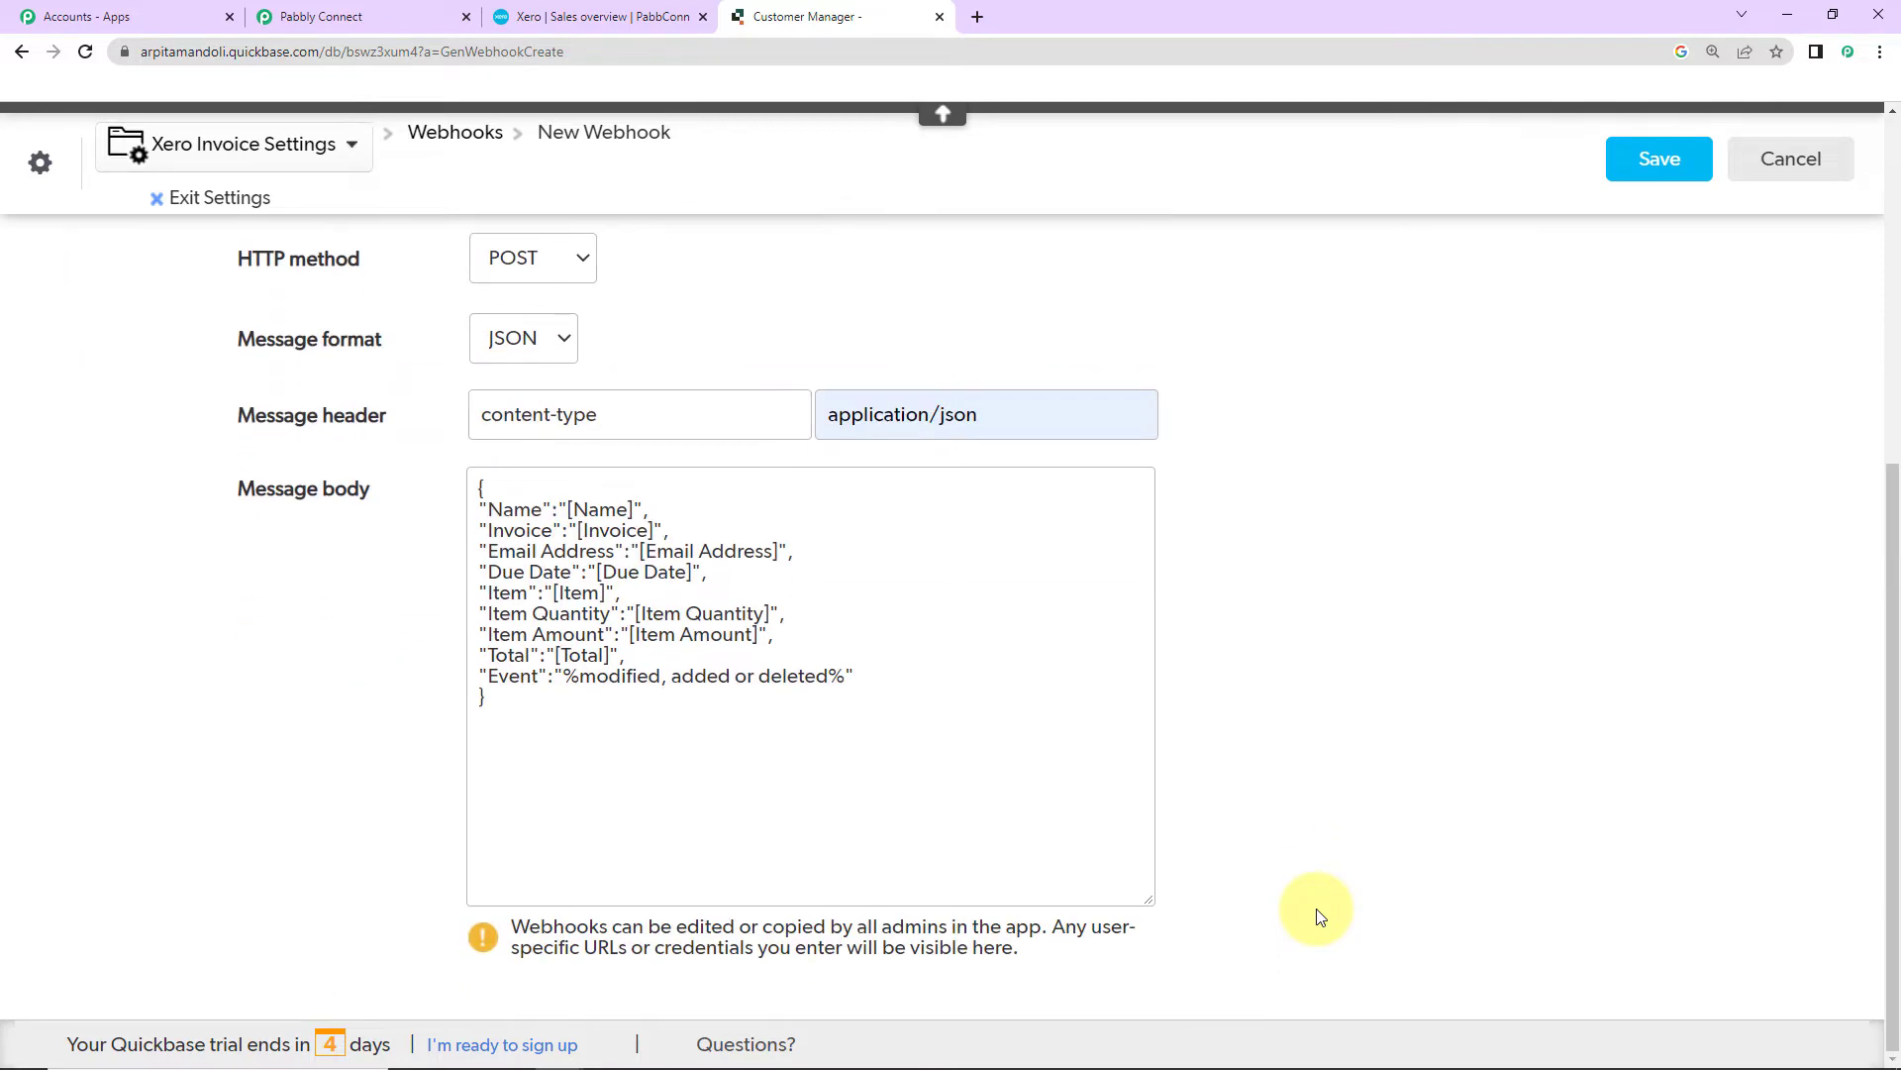
pyautogui.scroll(6, 1317, 909)
pyautogui.click(1659, 175)
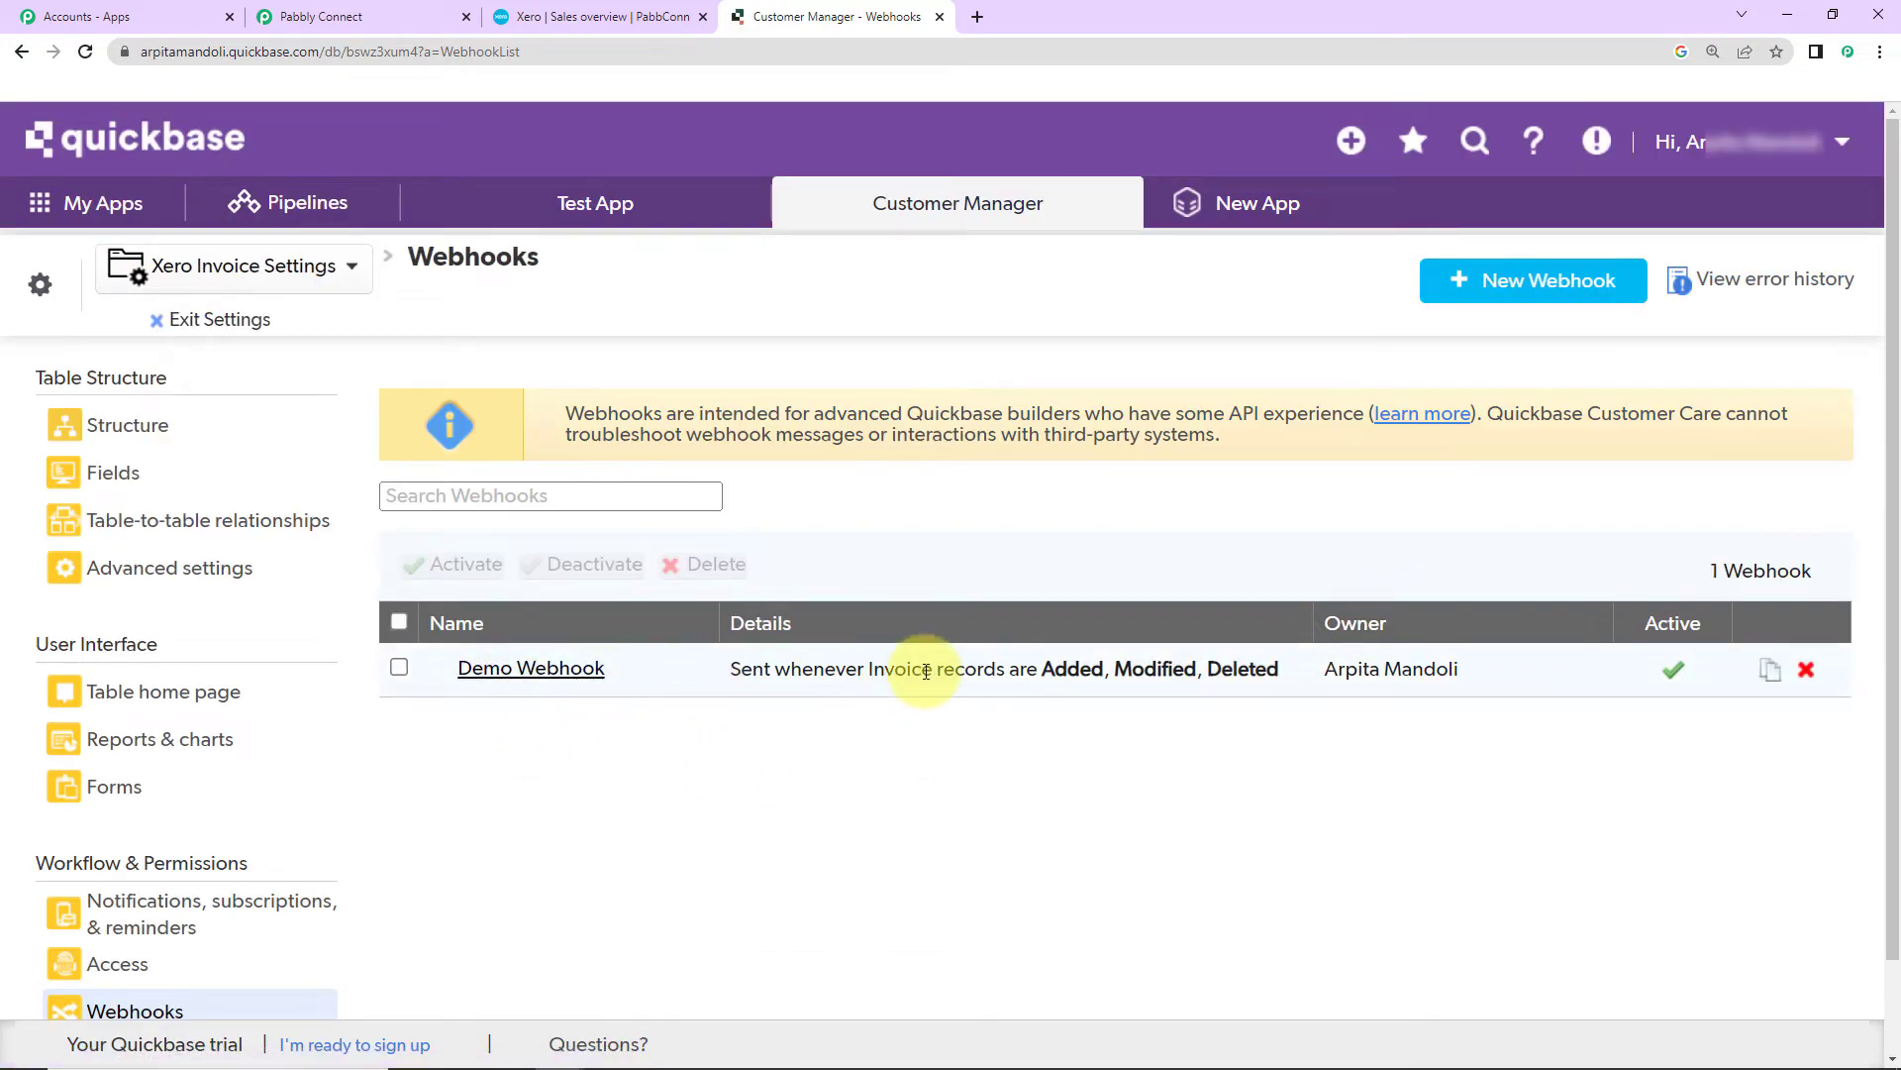
# Step: Confirm the Pabbly workflow is waiting, then open Customer Manager's empty Xero Invoice table
pyautogui.click(376, 29)
pyautogui.scroll(-7, 1667, 737)
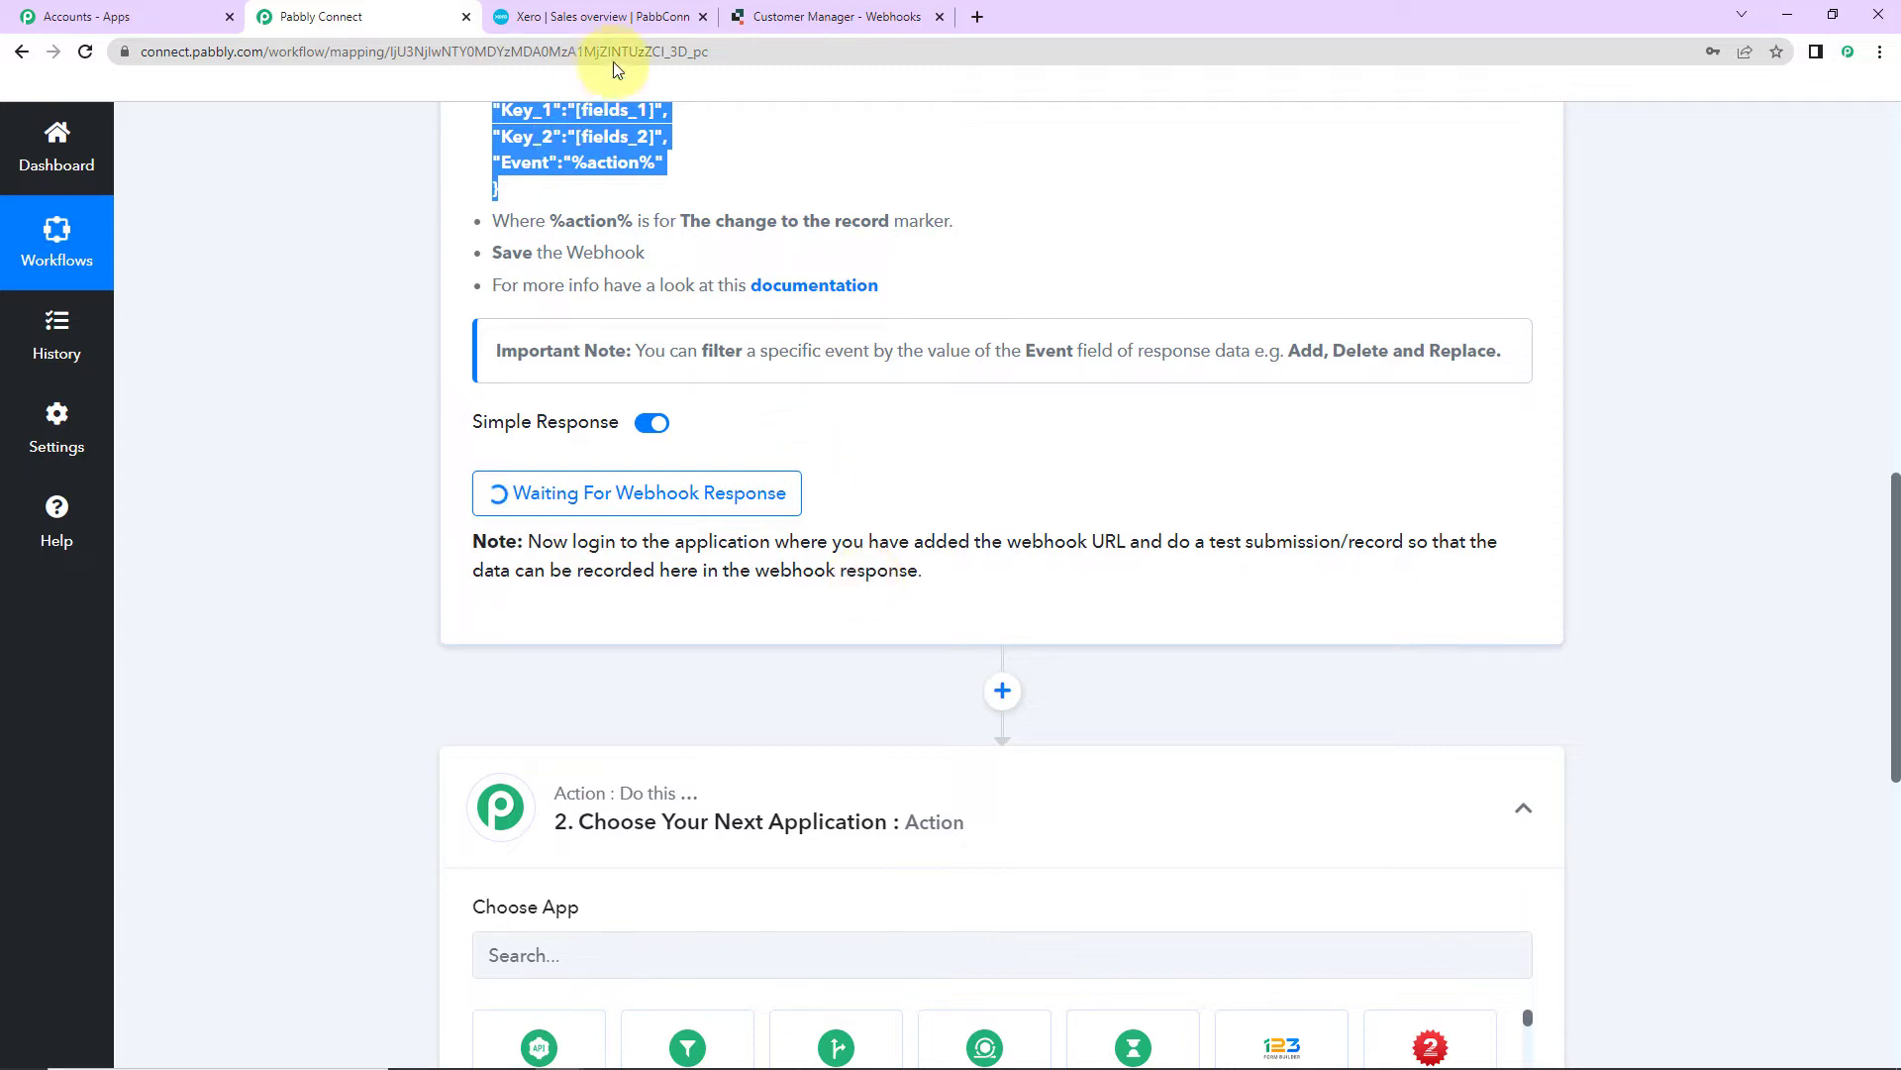
pyautogui.click(792, 17)
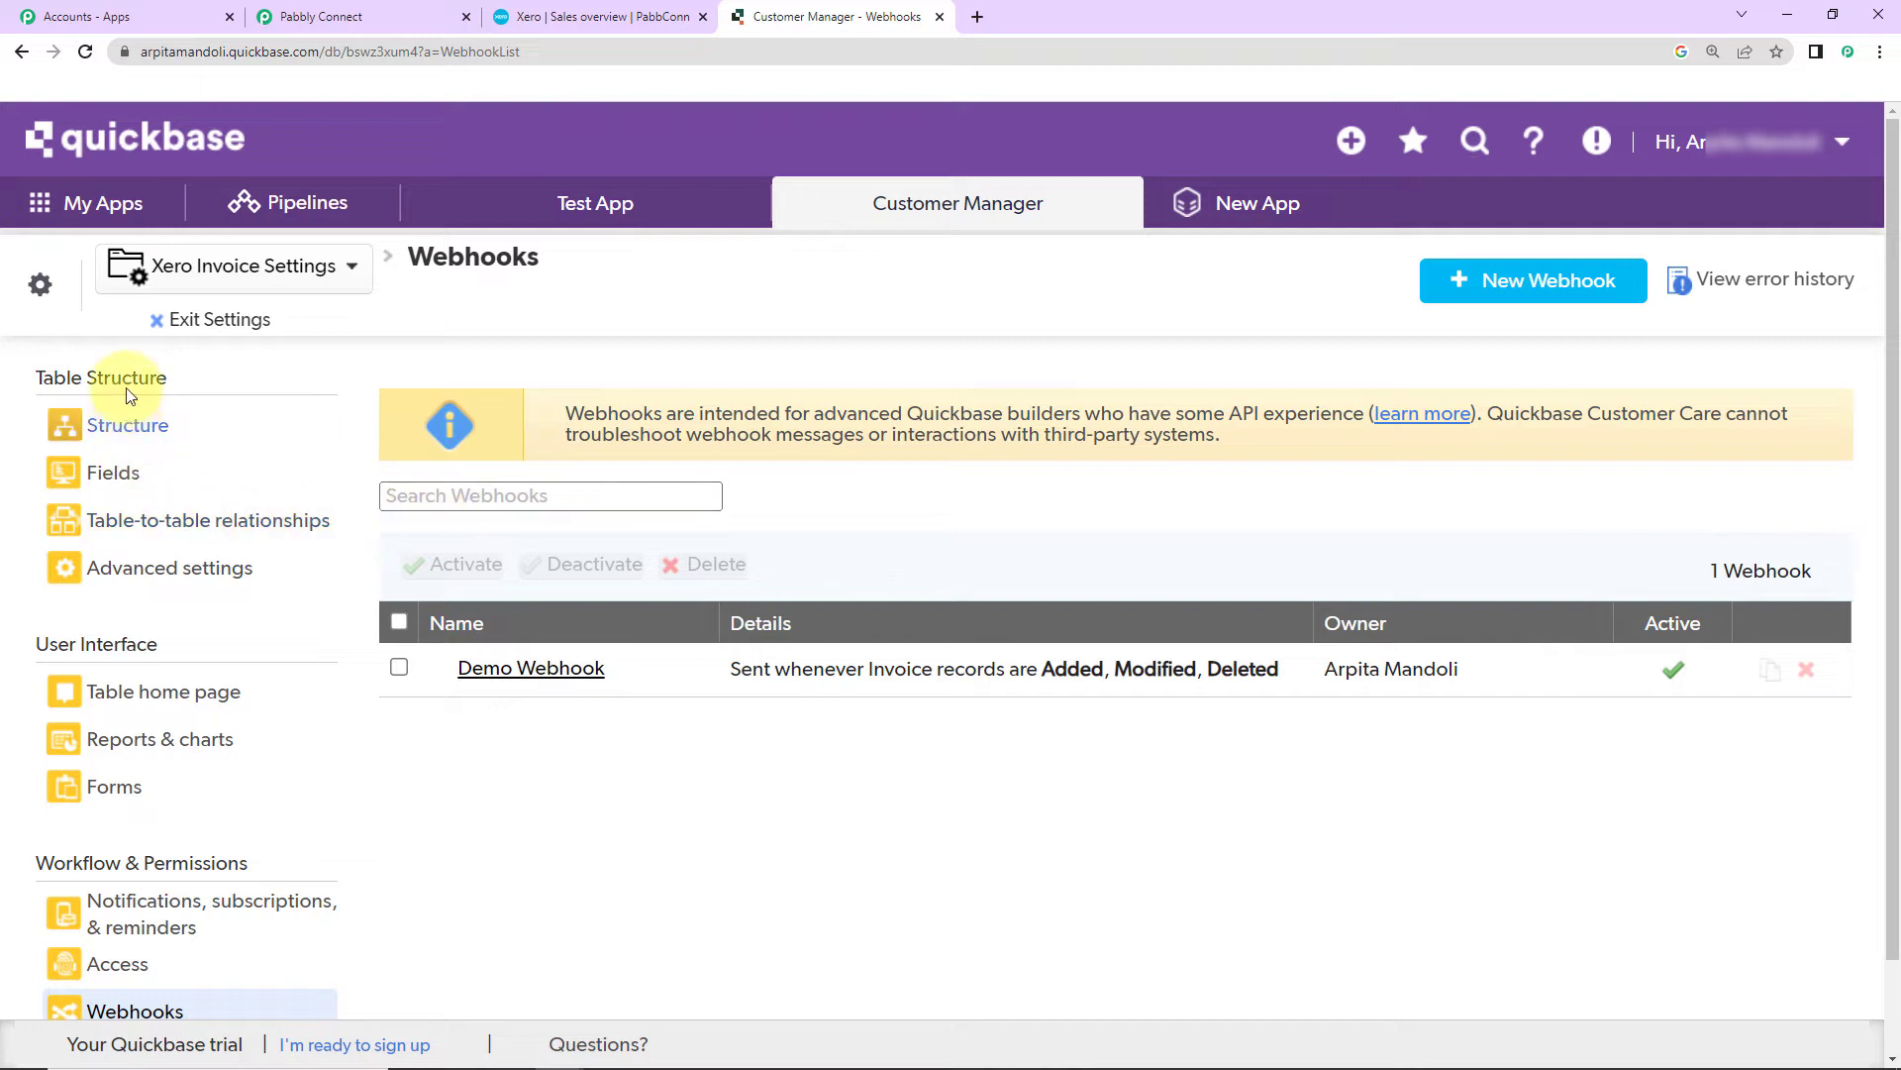
pyautogui.click(139, 153)
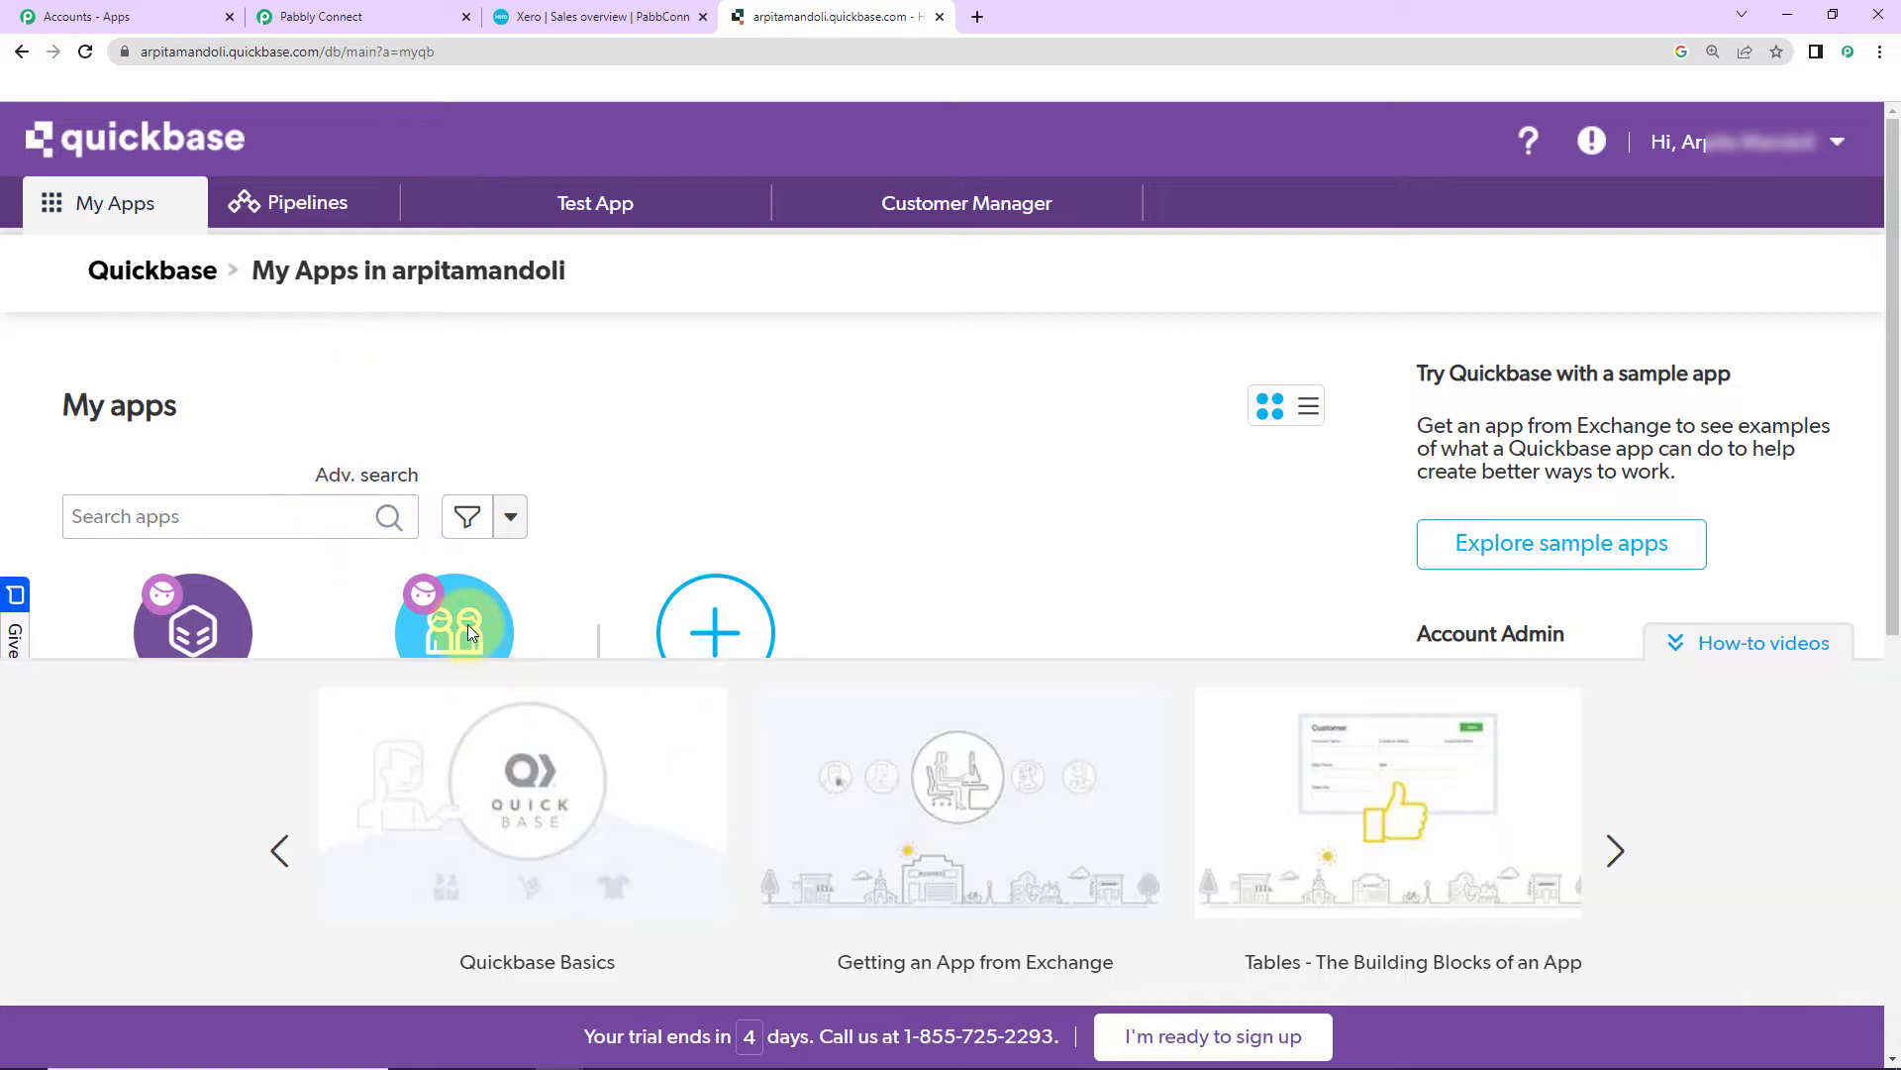
pyautogui.click(465, 614)
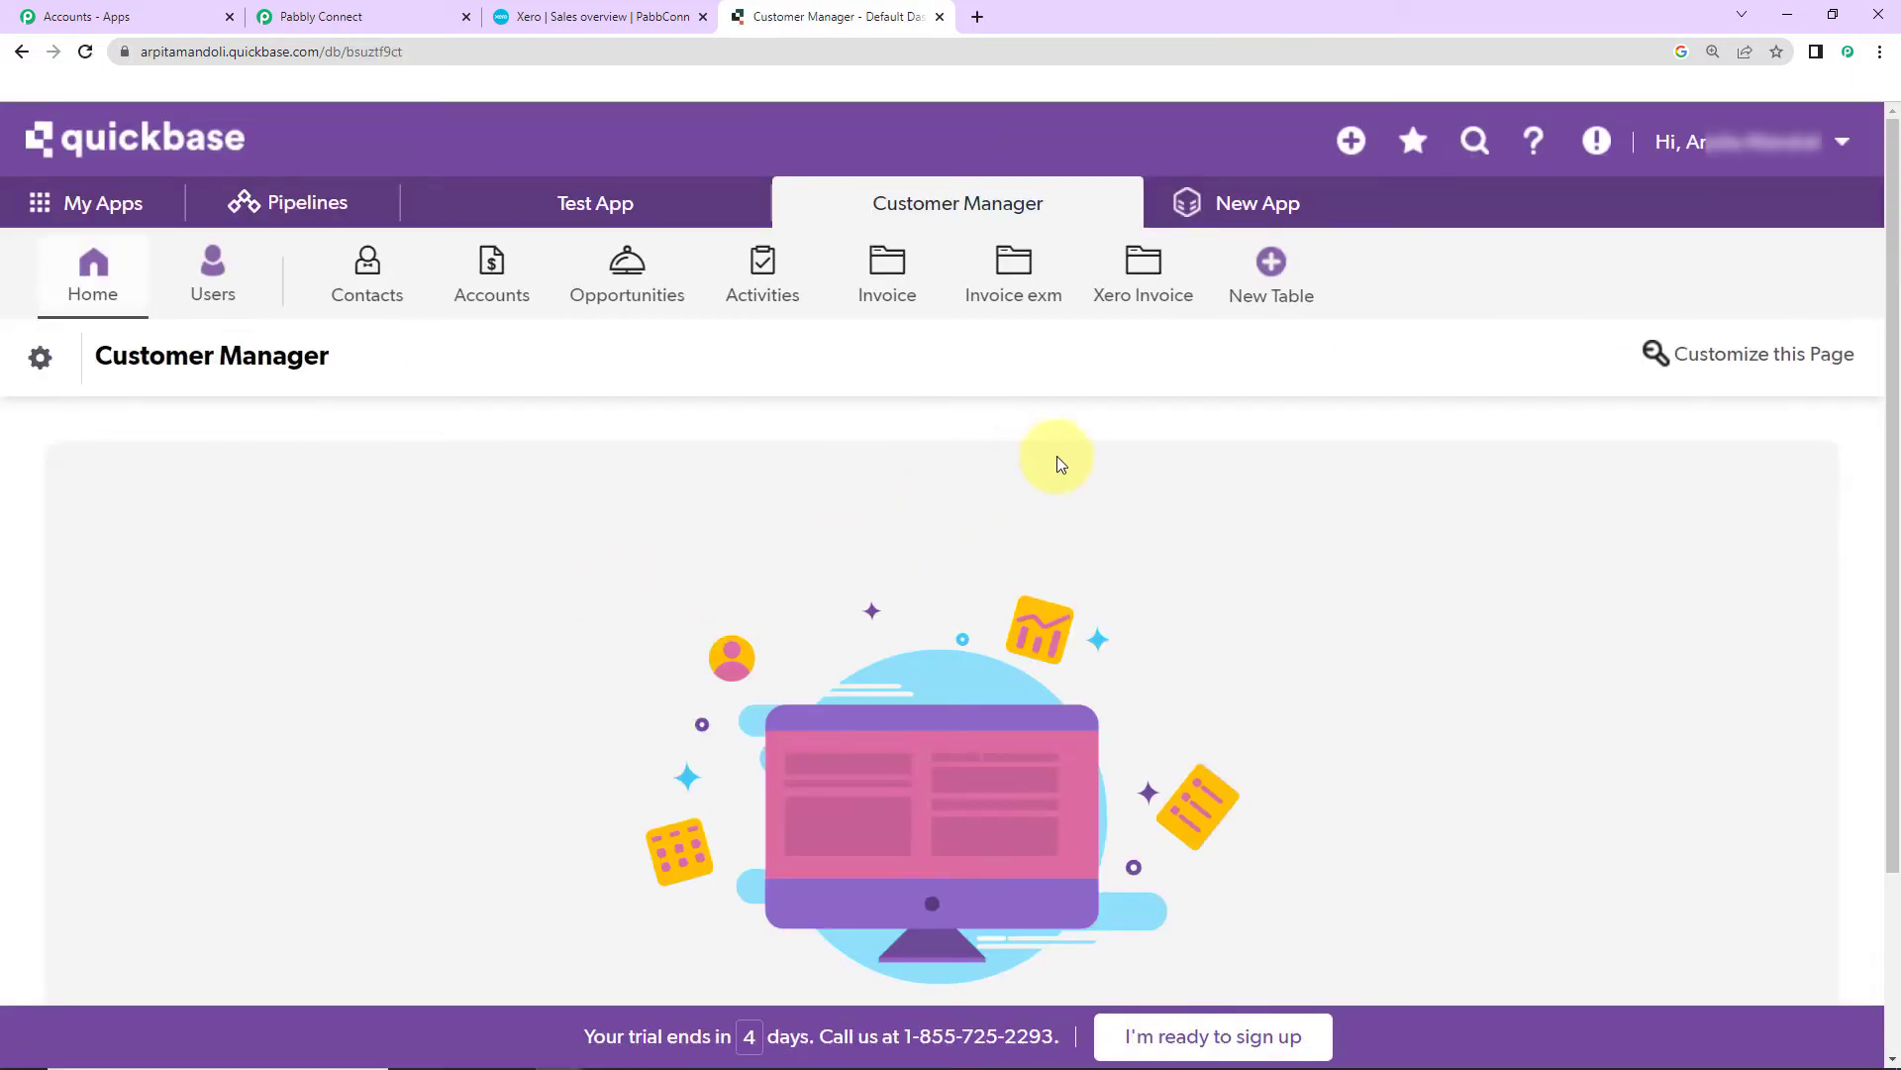
pyautogui.click(1141, 266)
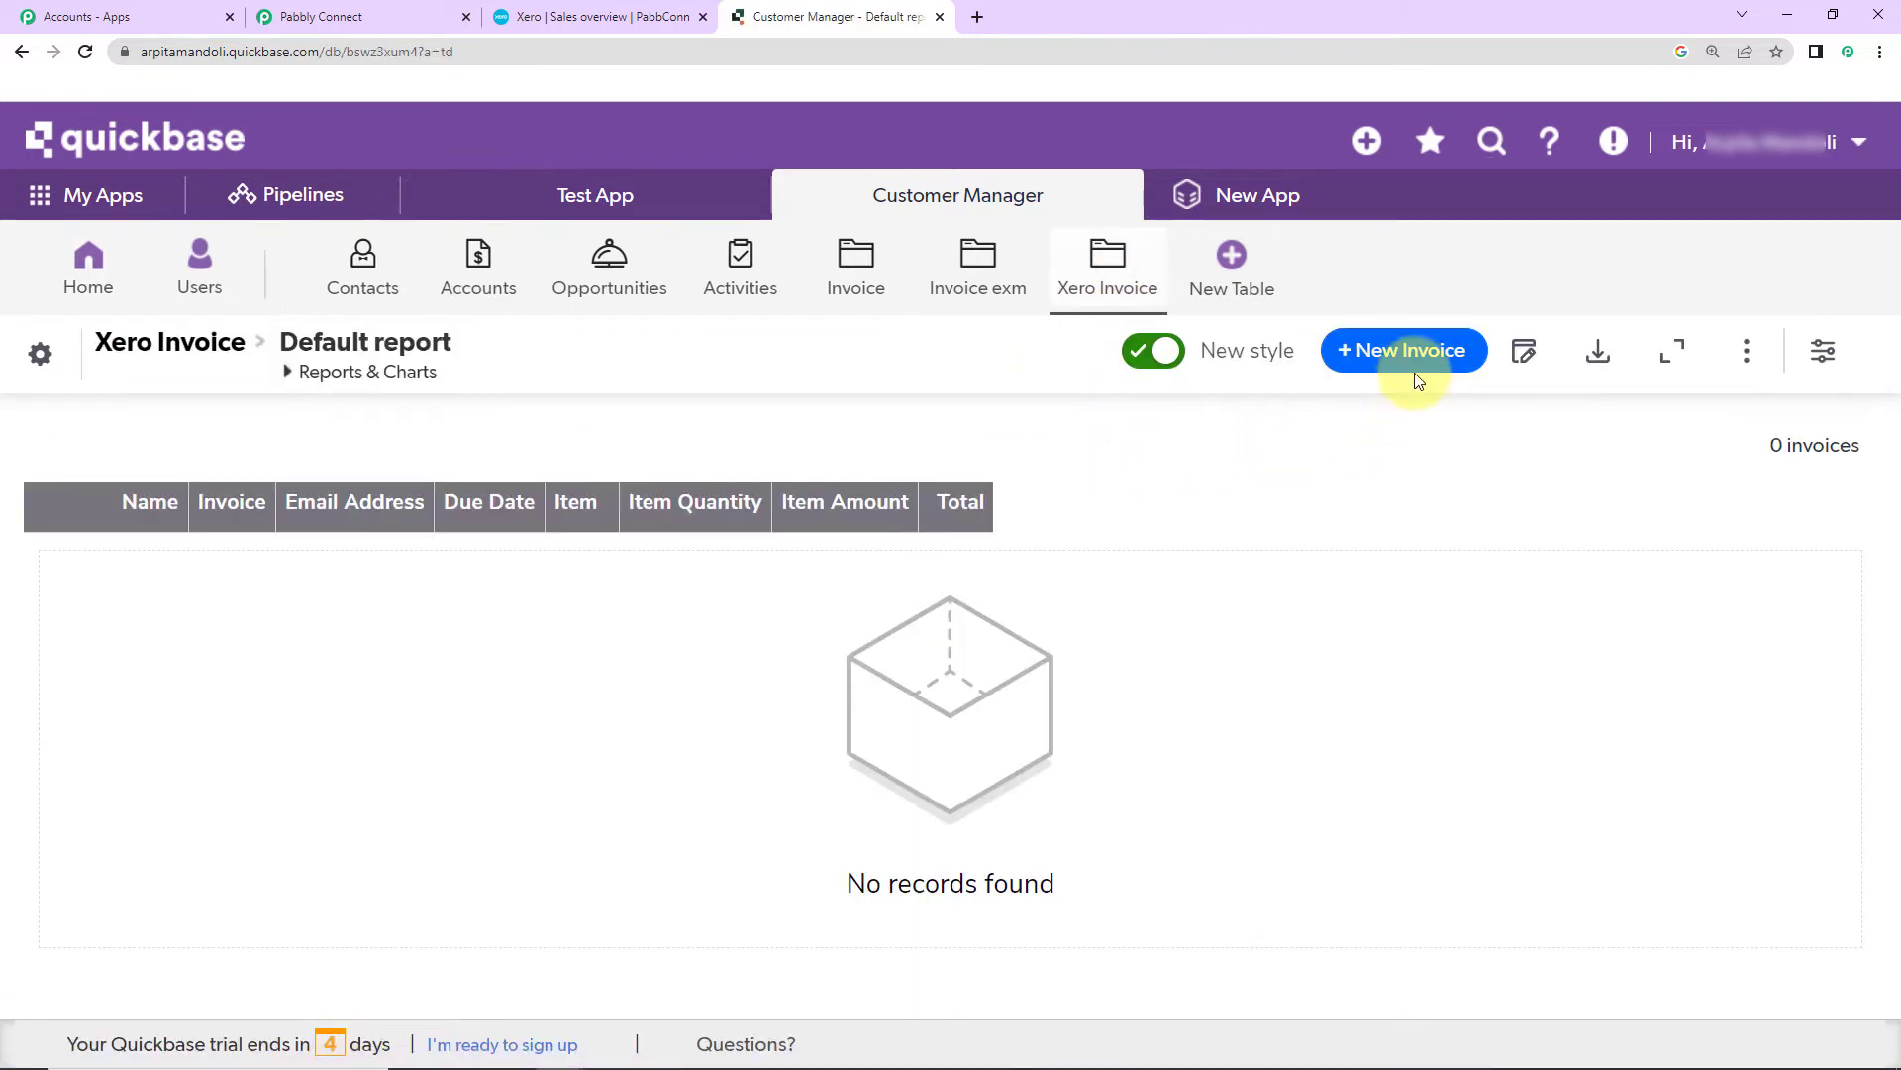
# Step: Start a new invoice record with the customer's name, invoice number, e-mail and due date December 29, 2022
pyautogui.click(1408, 362)
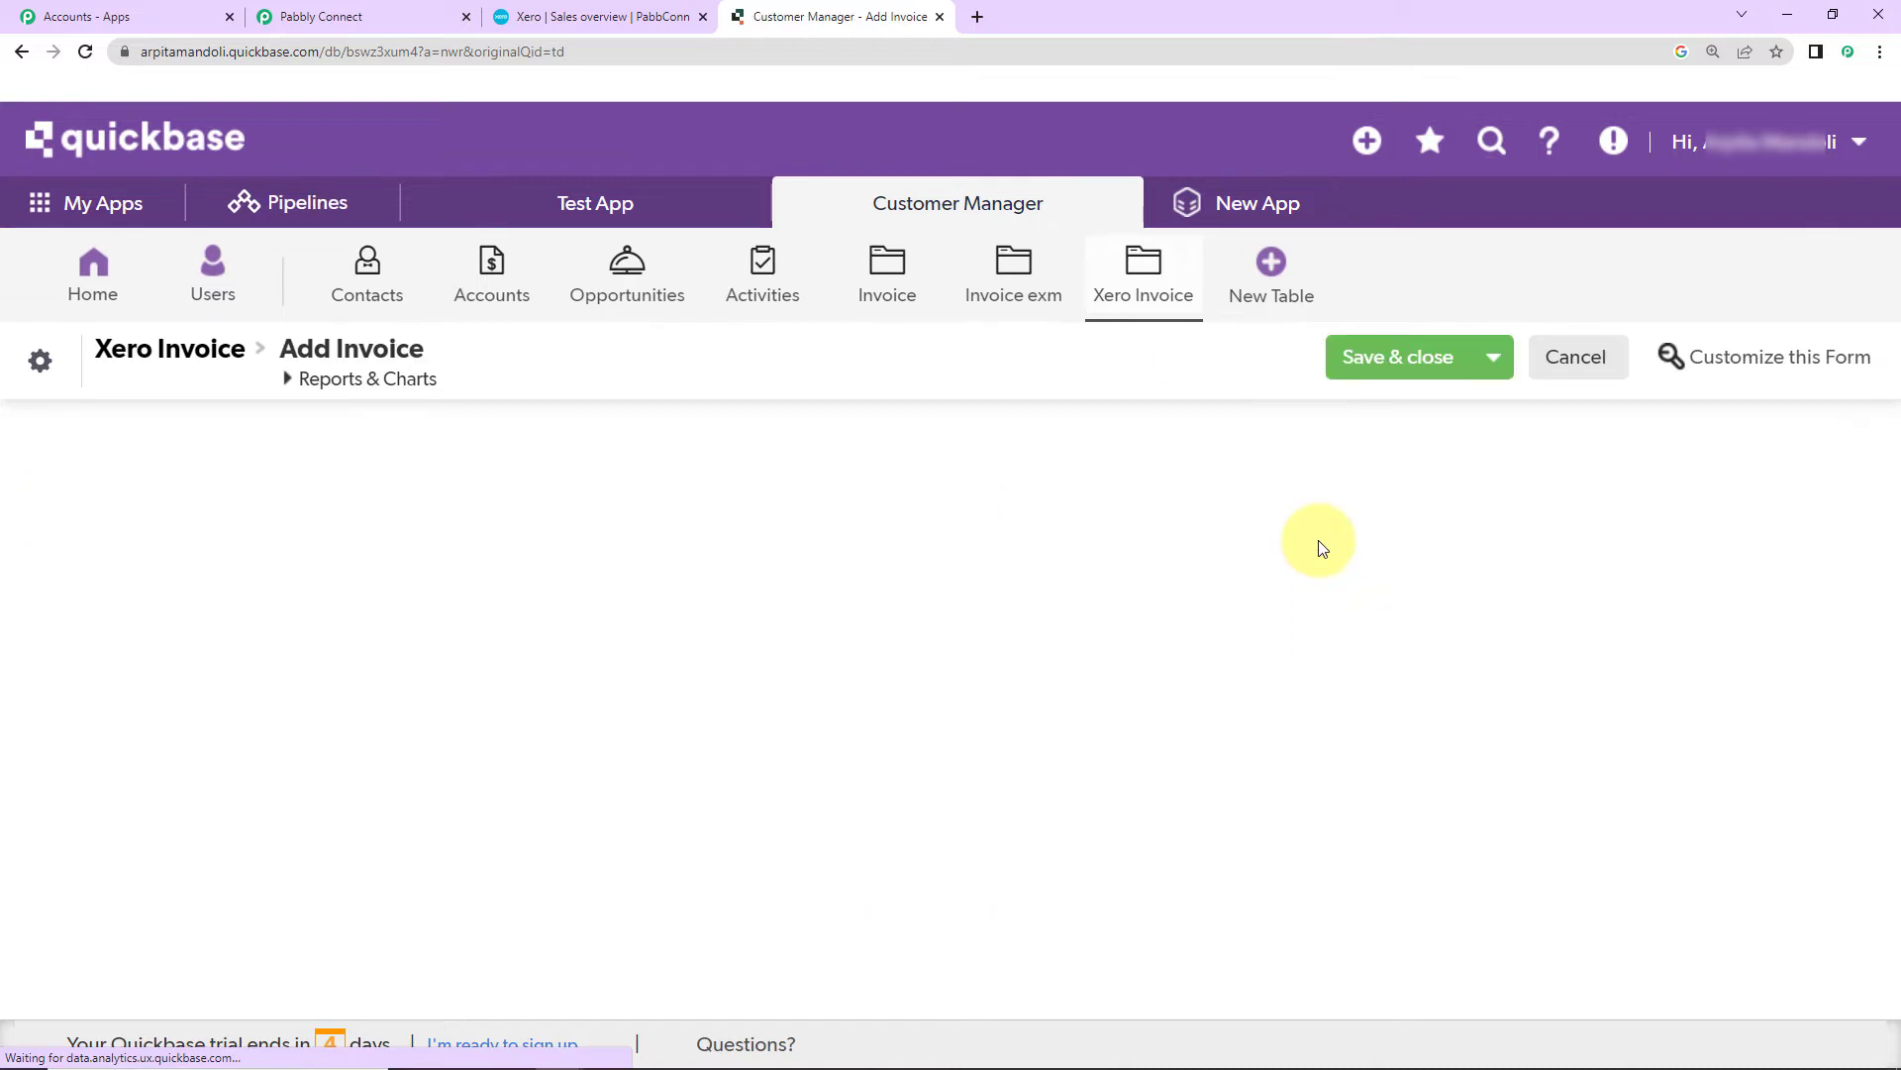
pyautogui.click(265, 466)
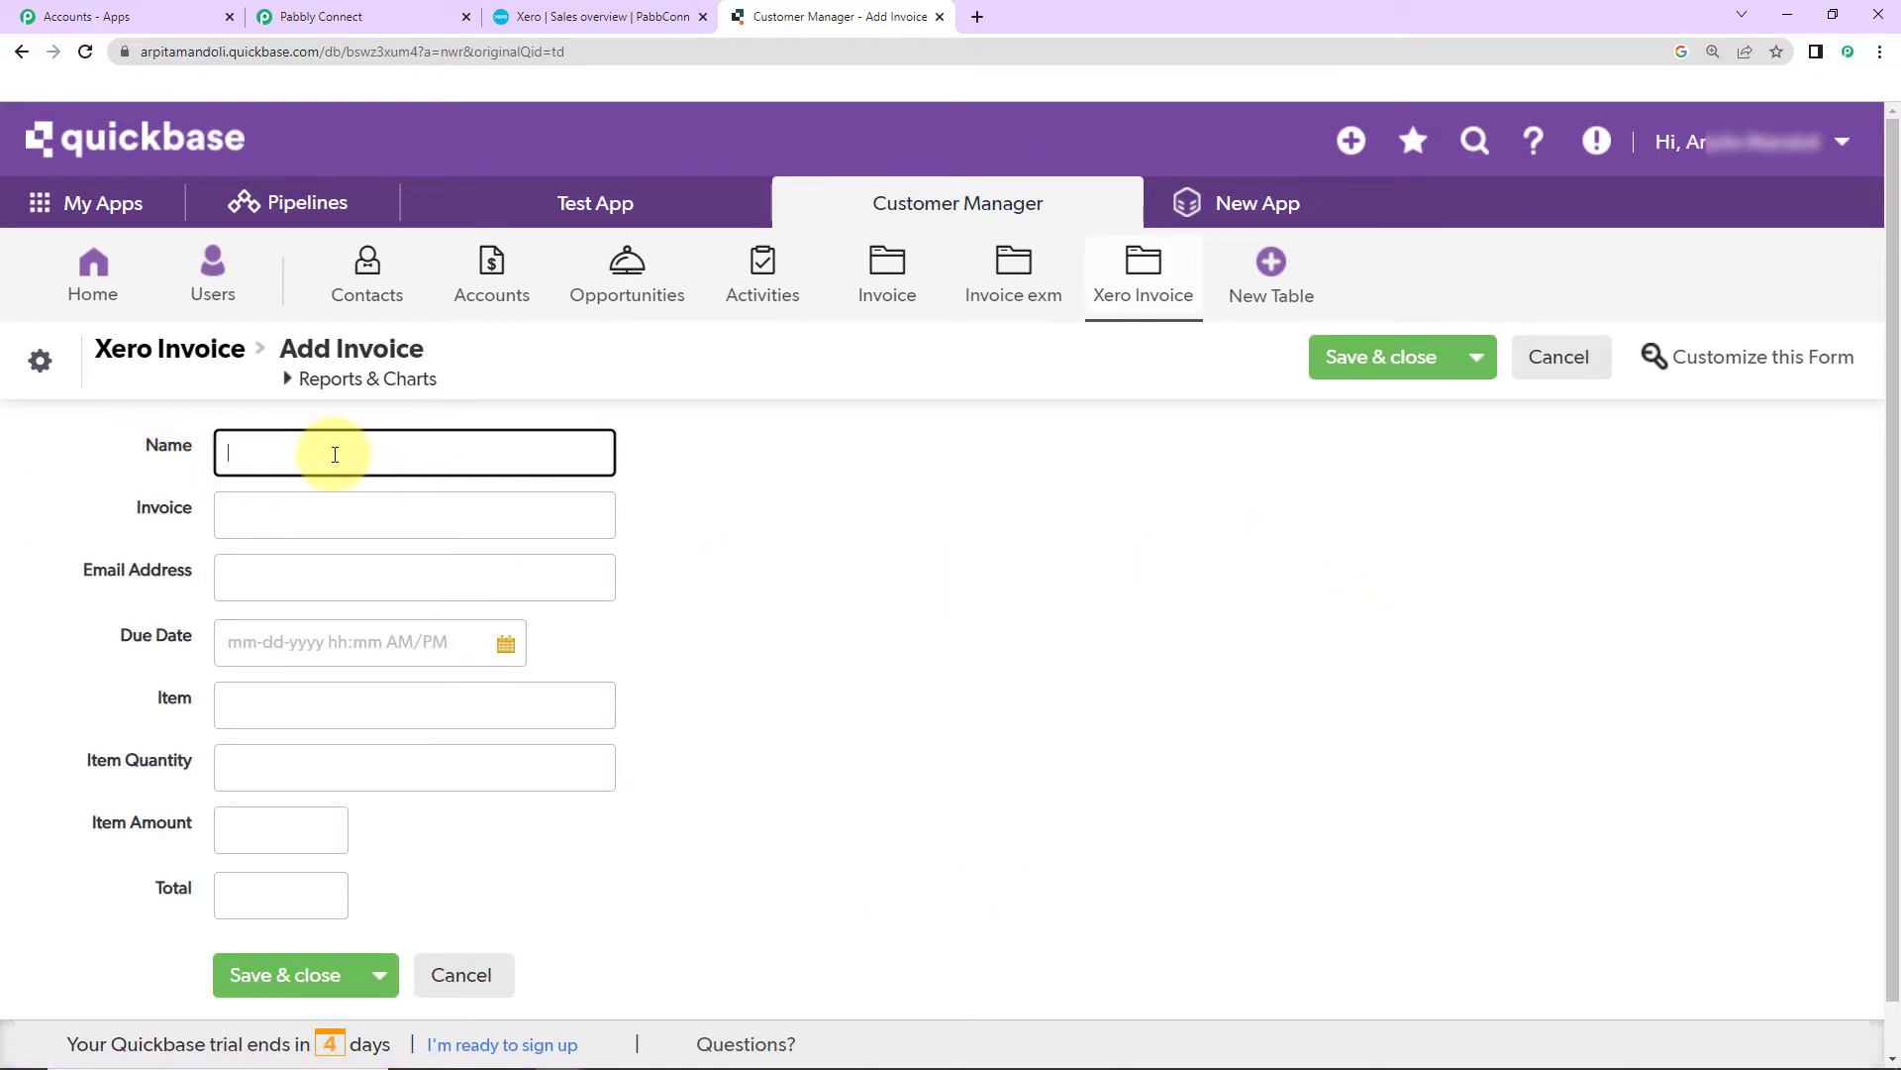
pyautogui.click(342, 513)
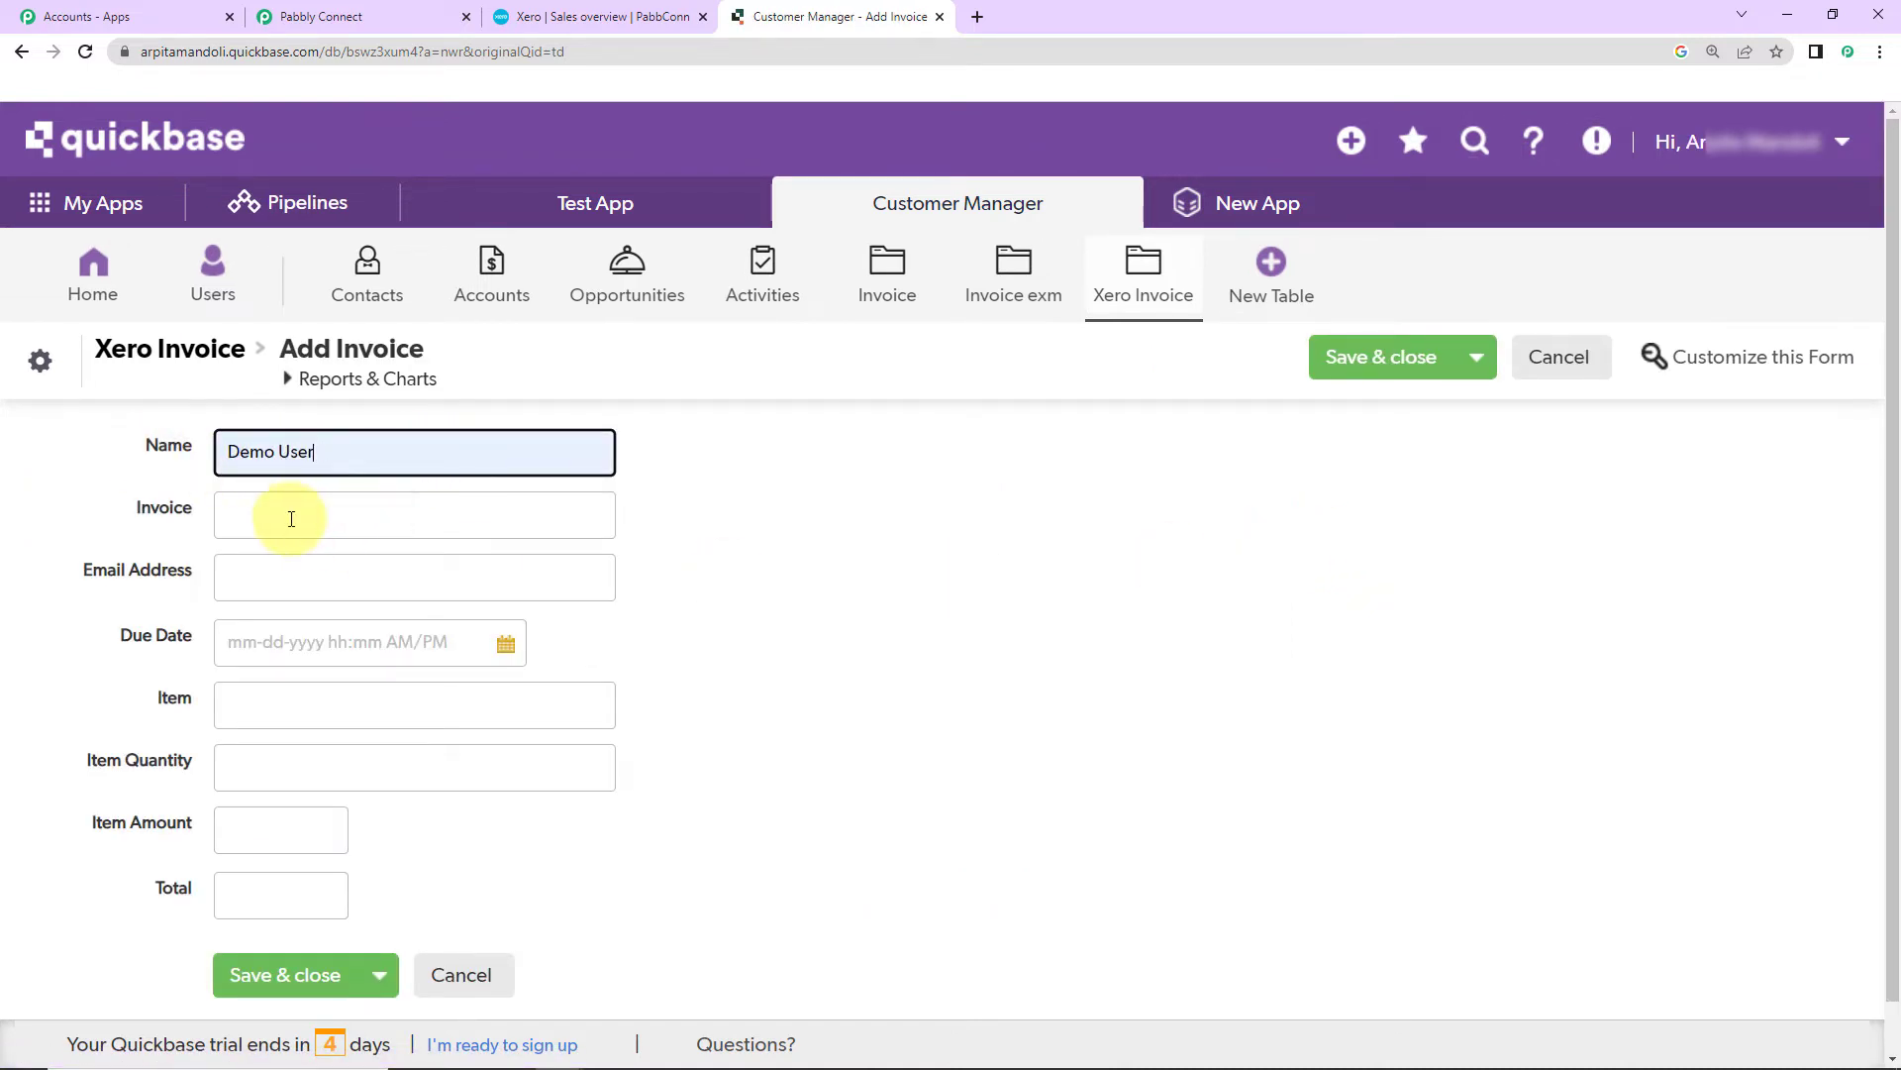
pyautogui.click(291, 519)
pyautogui.click(335, 567)
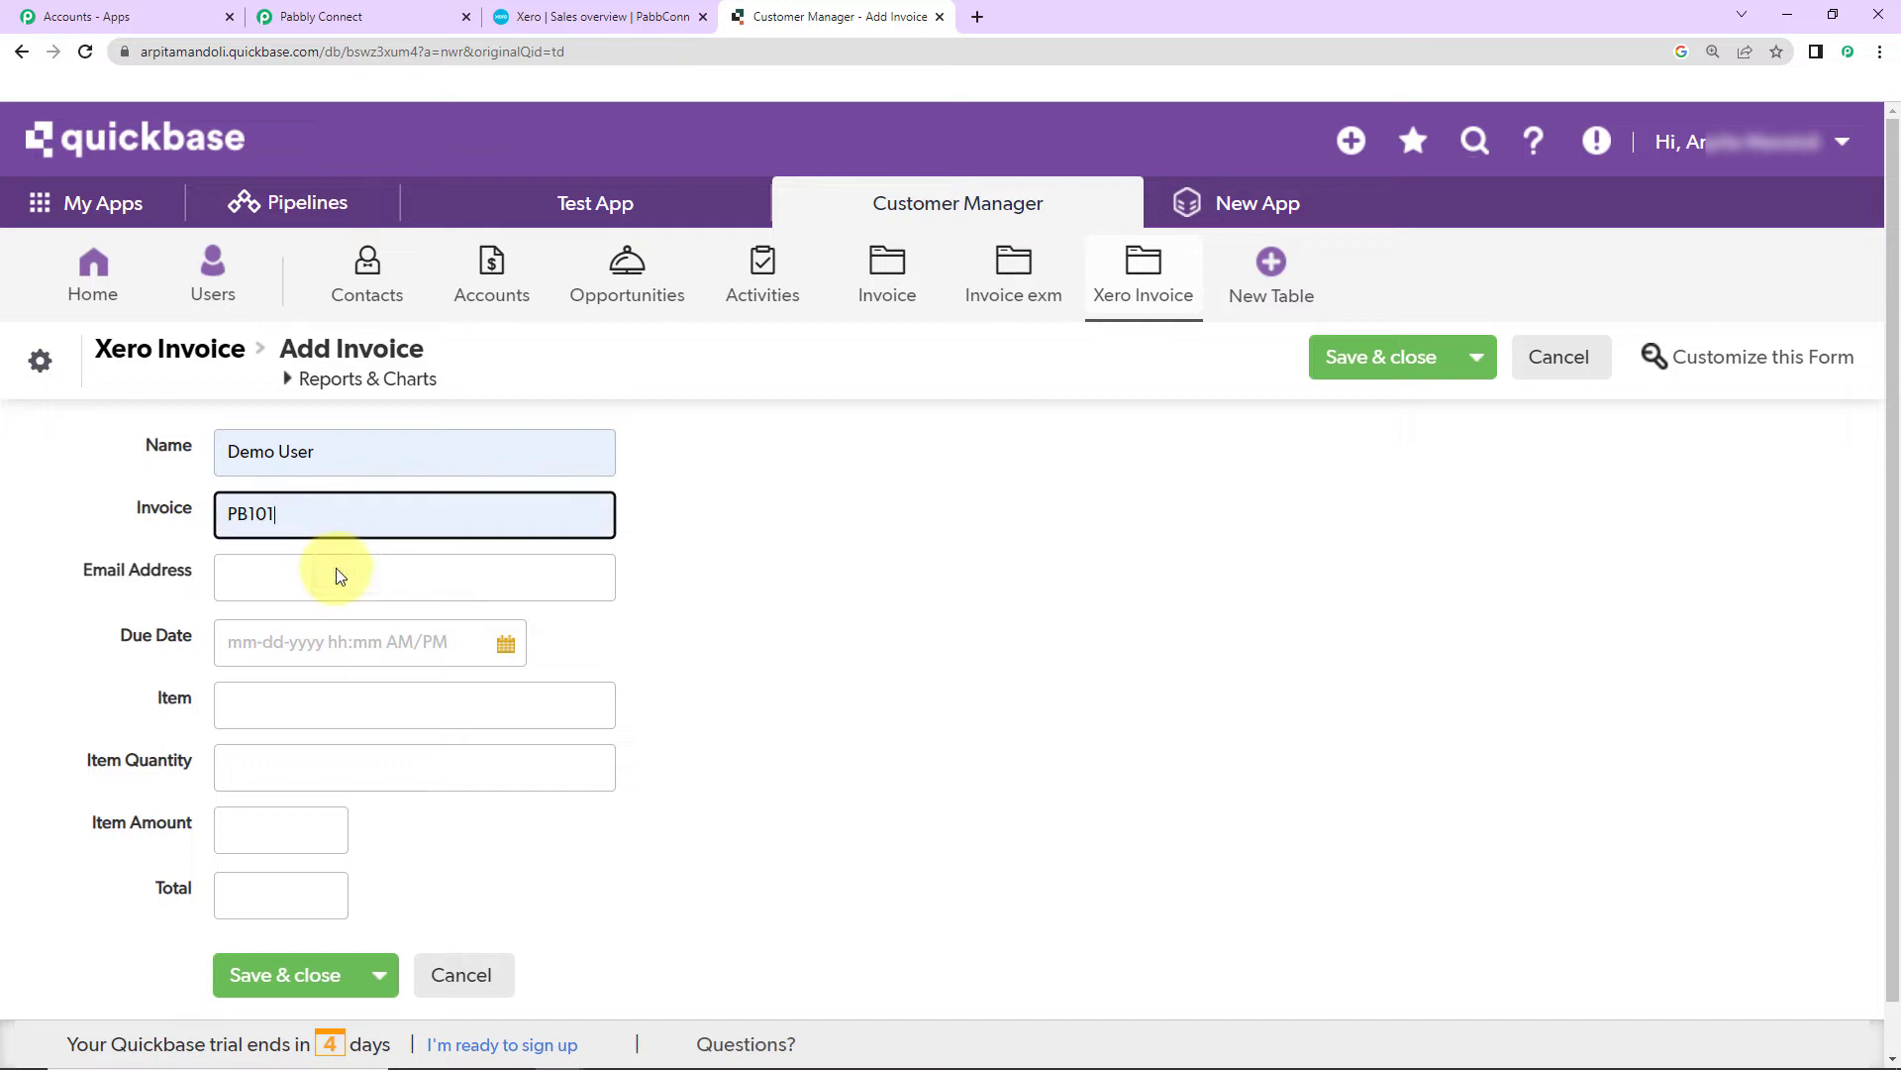
pyautogui.click(265, 582)
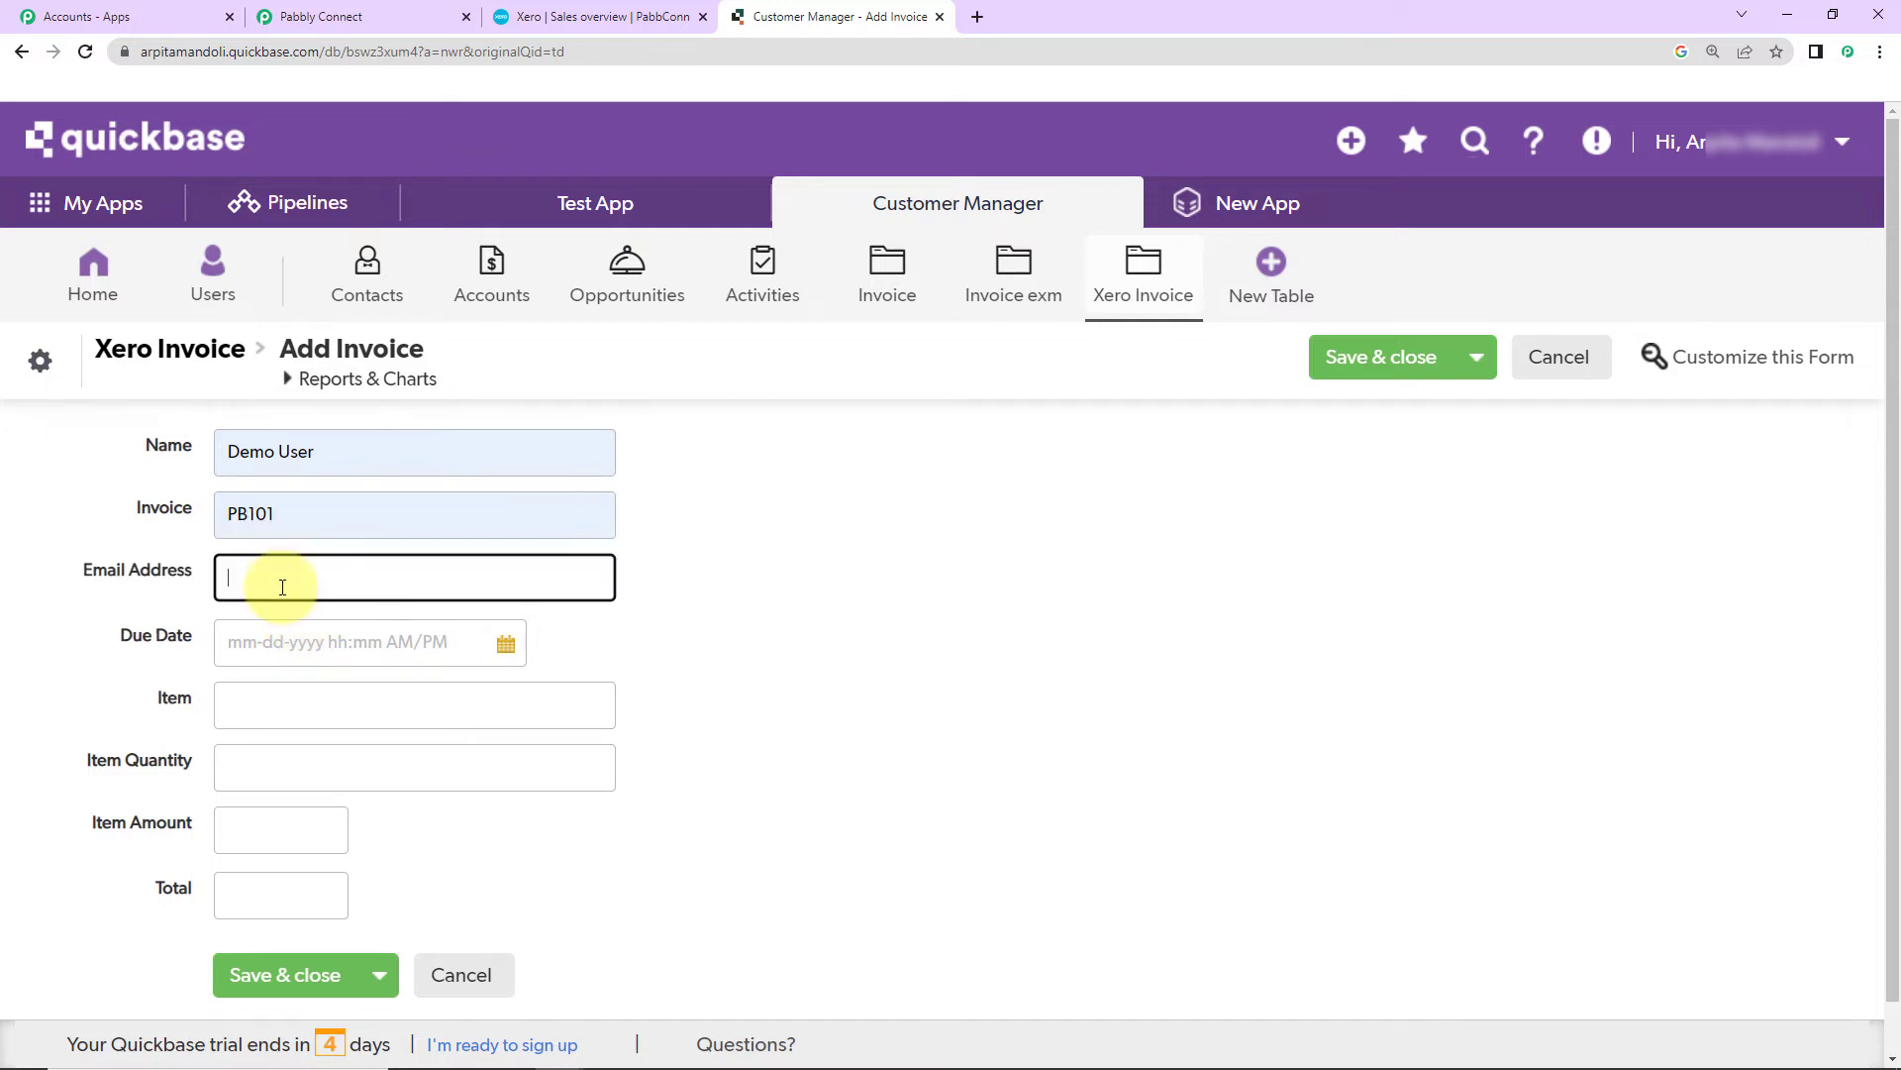
pyautogui.click(359, 646)
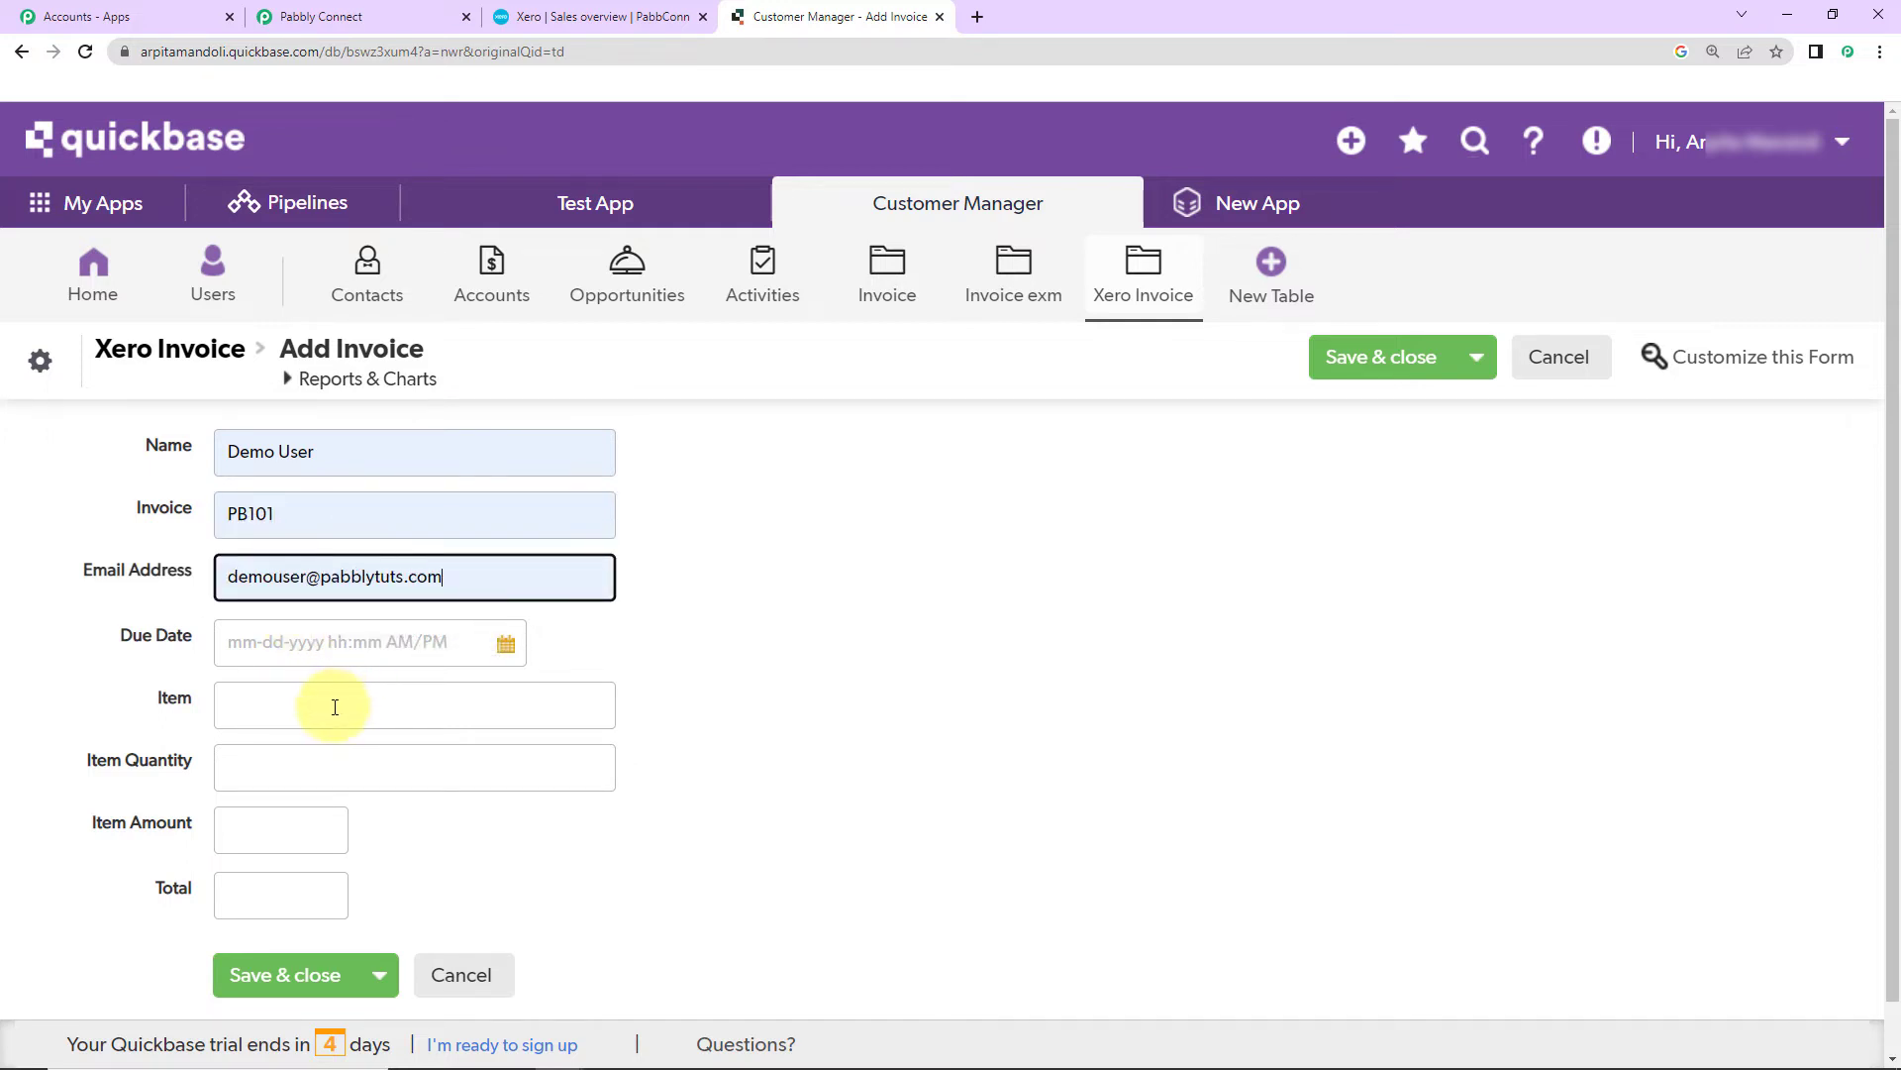
pyautogui.click(450, 646)
pyautogui.click(504, 645)
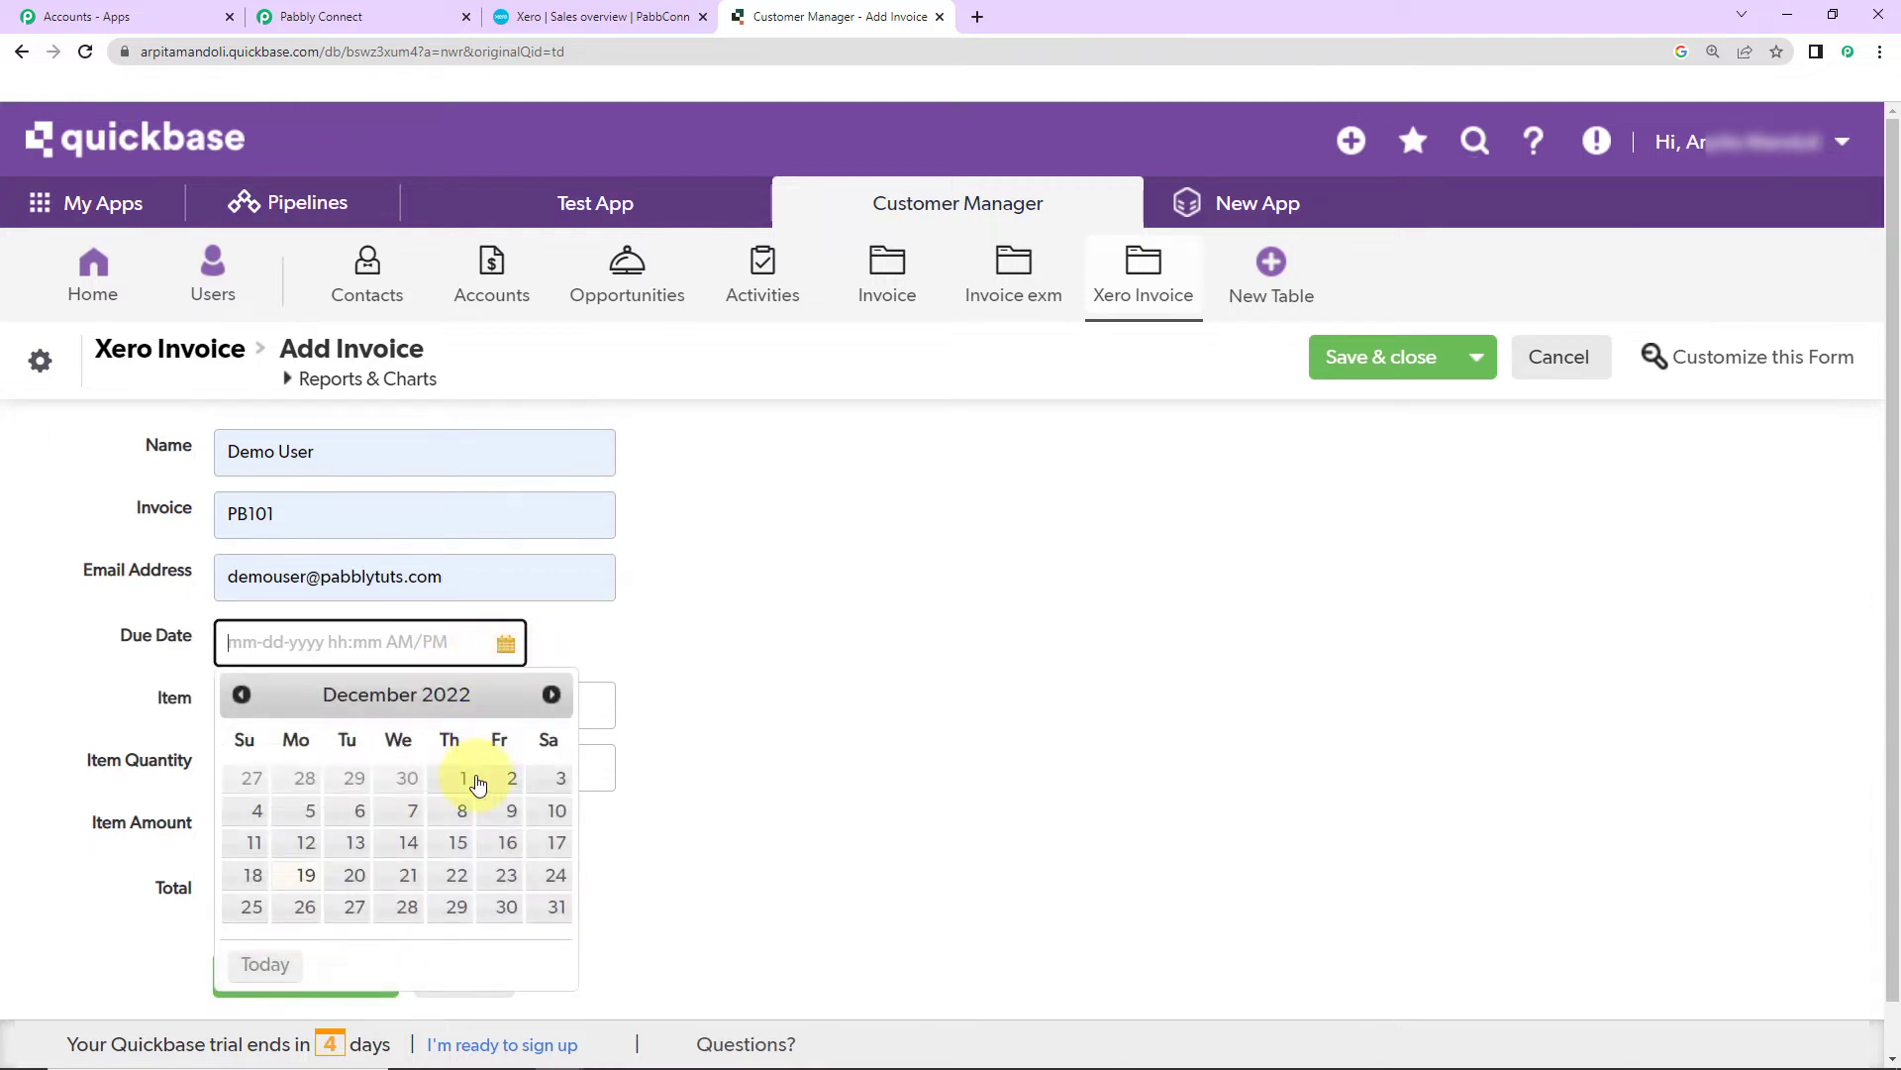
pyautogui.click(455, 908)
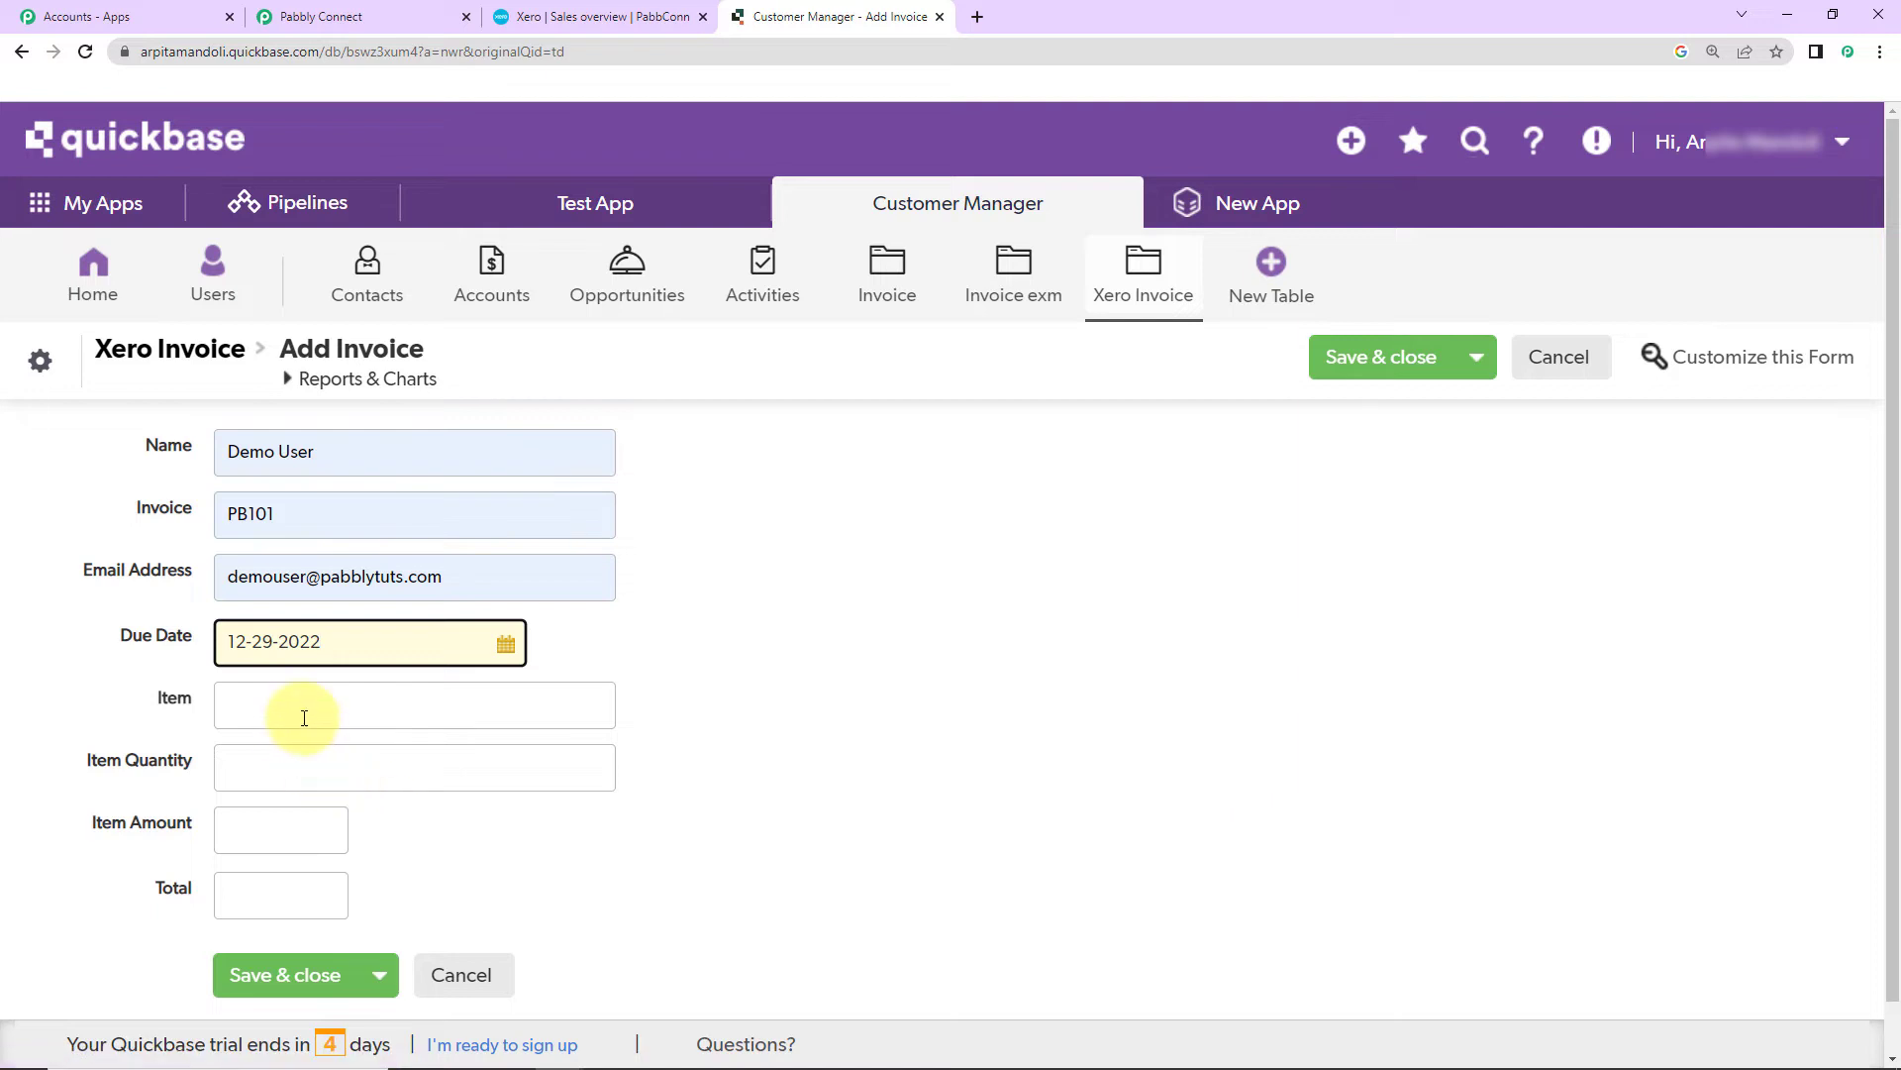
# Step: Enter item Airpods, quantity 2, amount 200 and total 400, then save the record
pyautogui.click(305, 707)
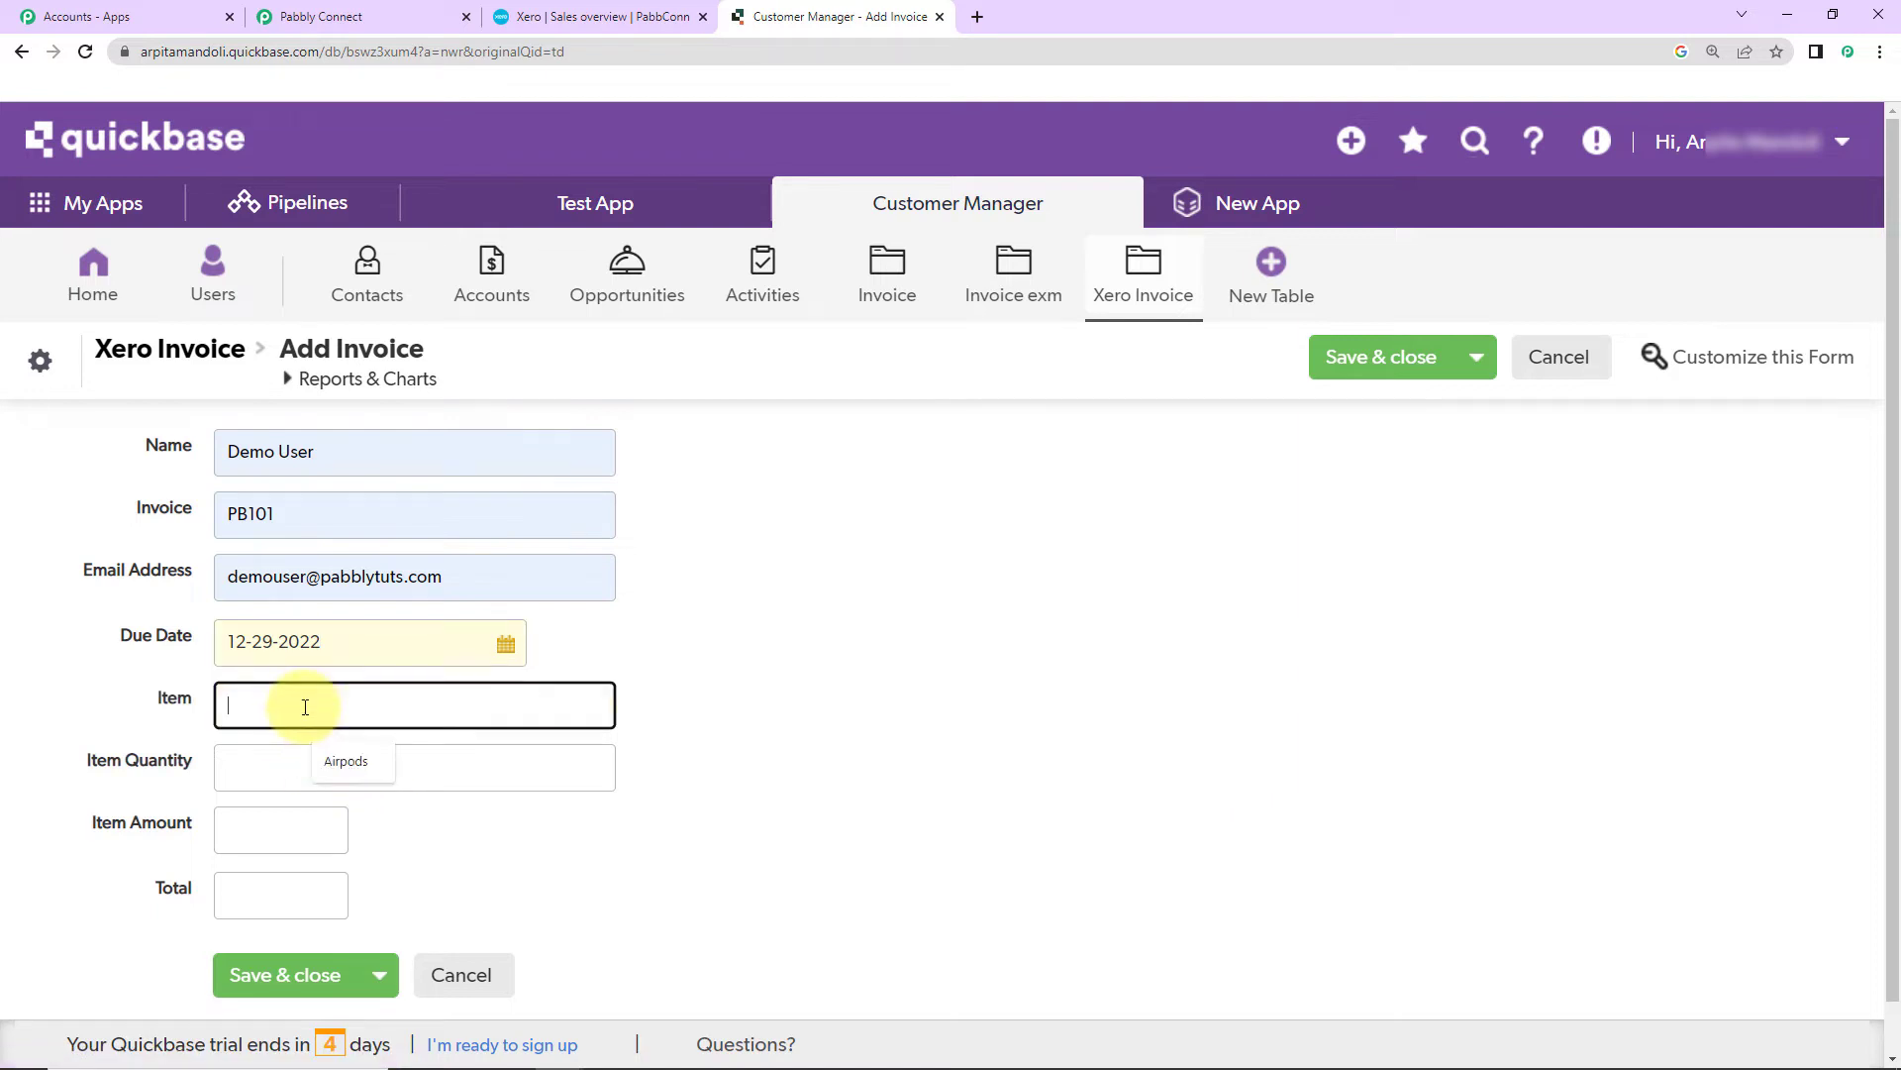
pyautogui.click(365, 765)
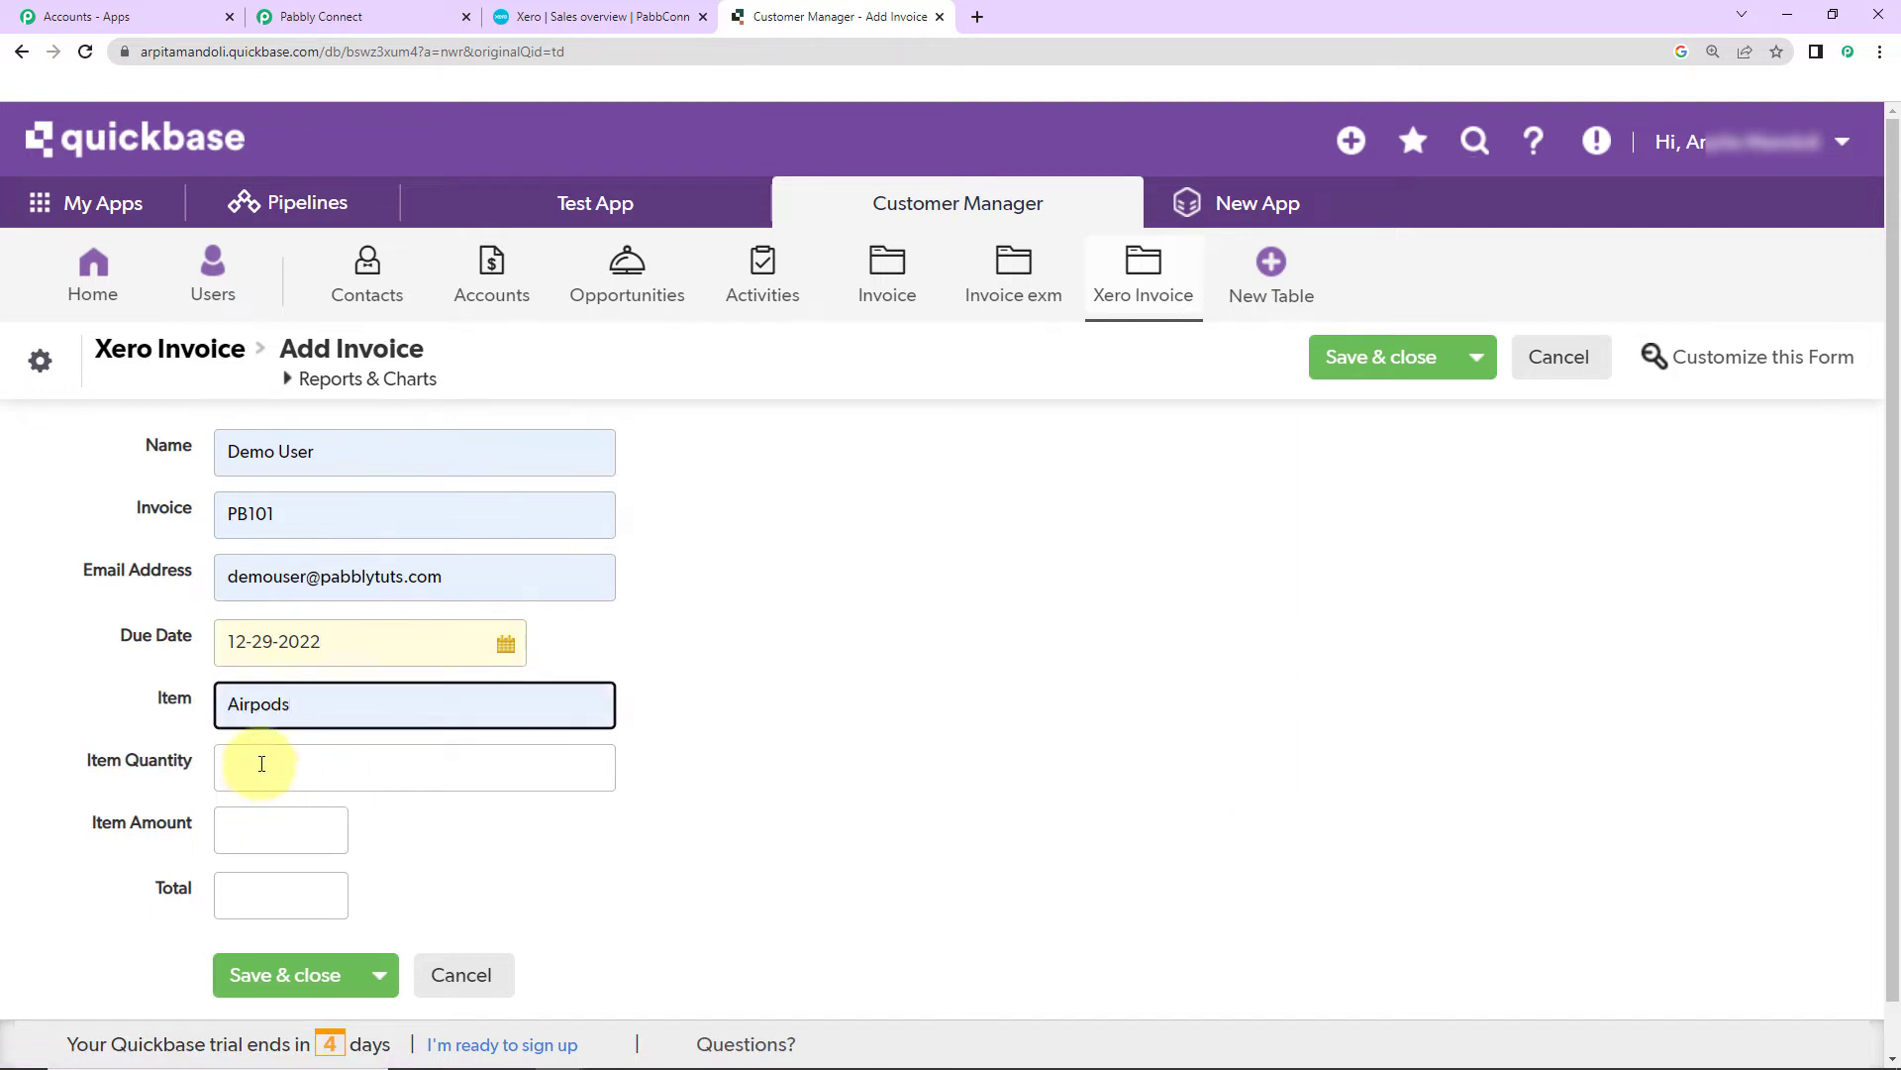
pyautogui.click(297, 778)
pyautogui.click(328, 824)
pyautogui.click(236, 829)
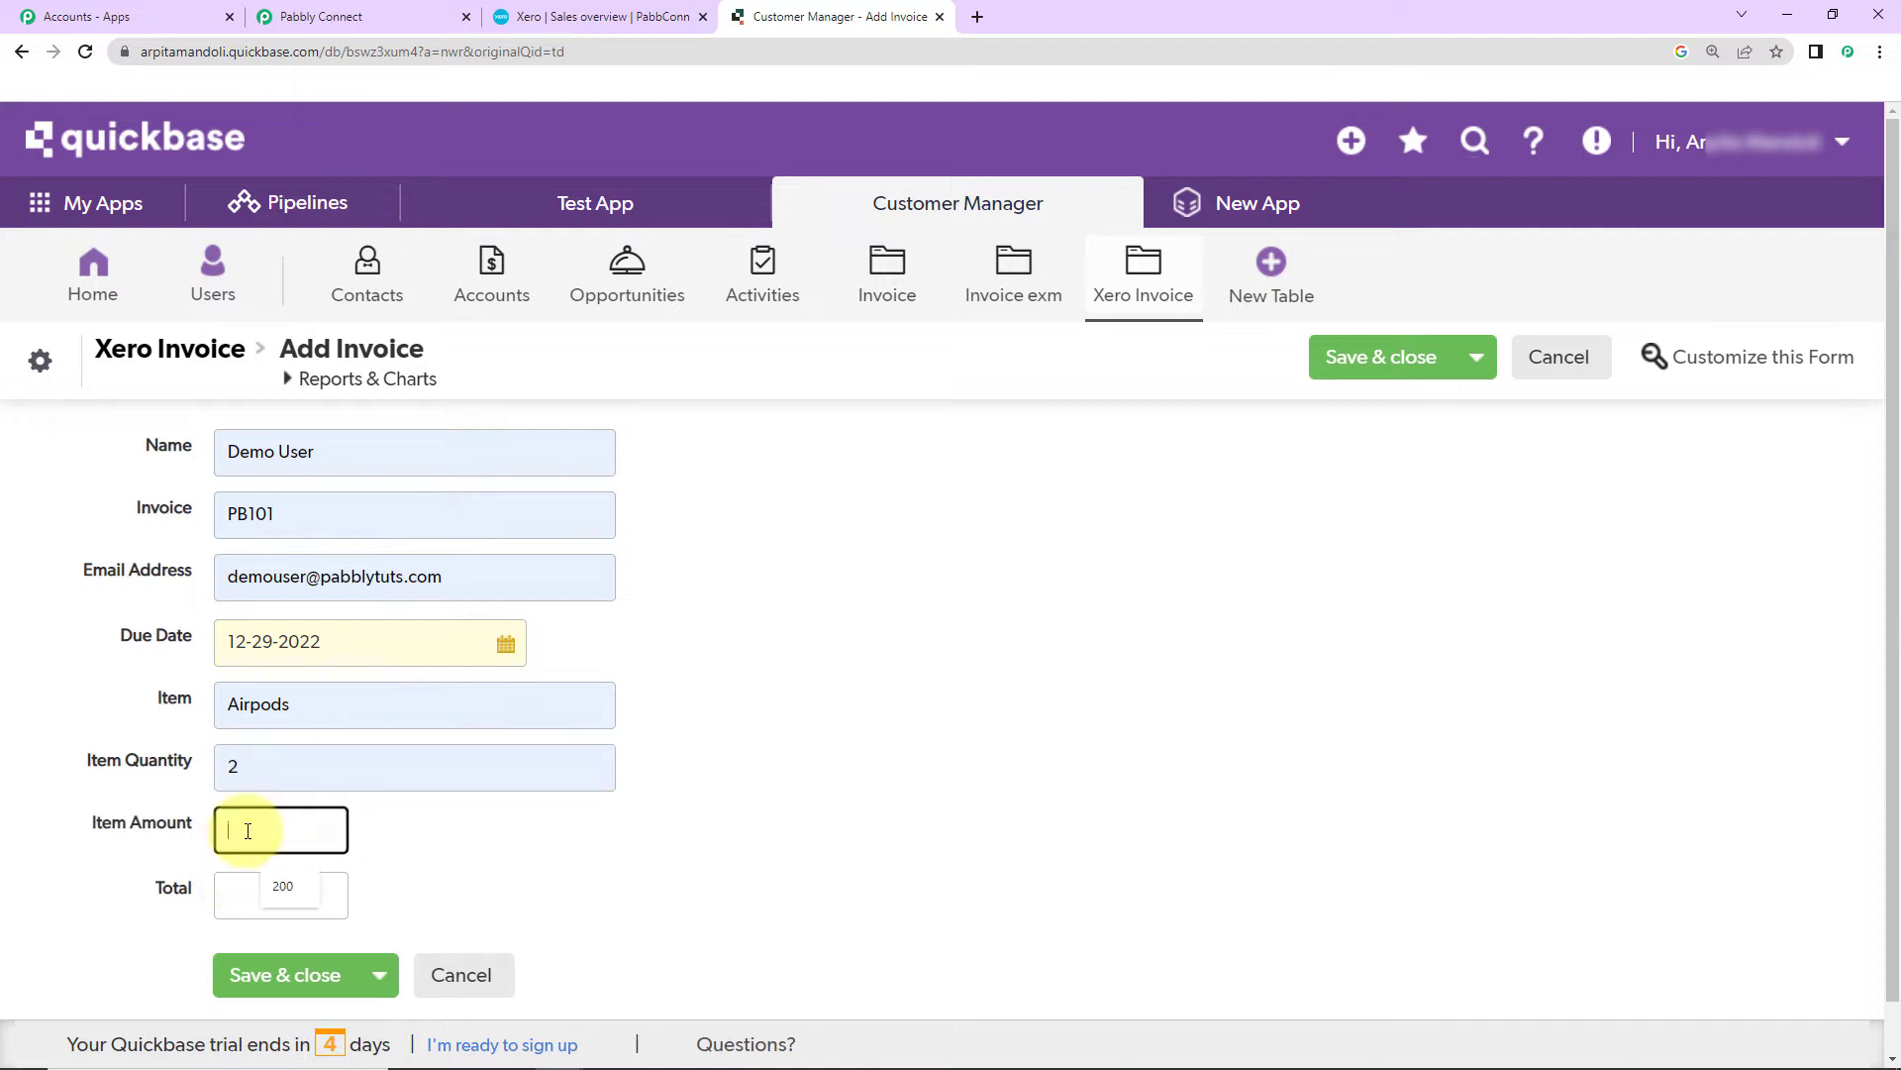
pyautogui.click(276, 885)
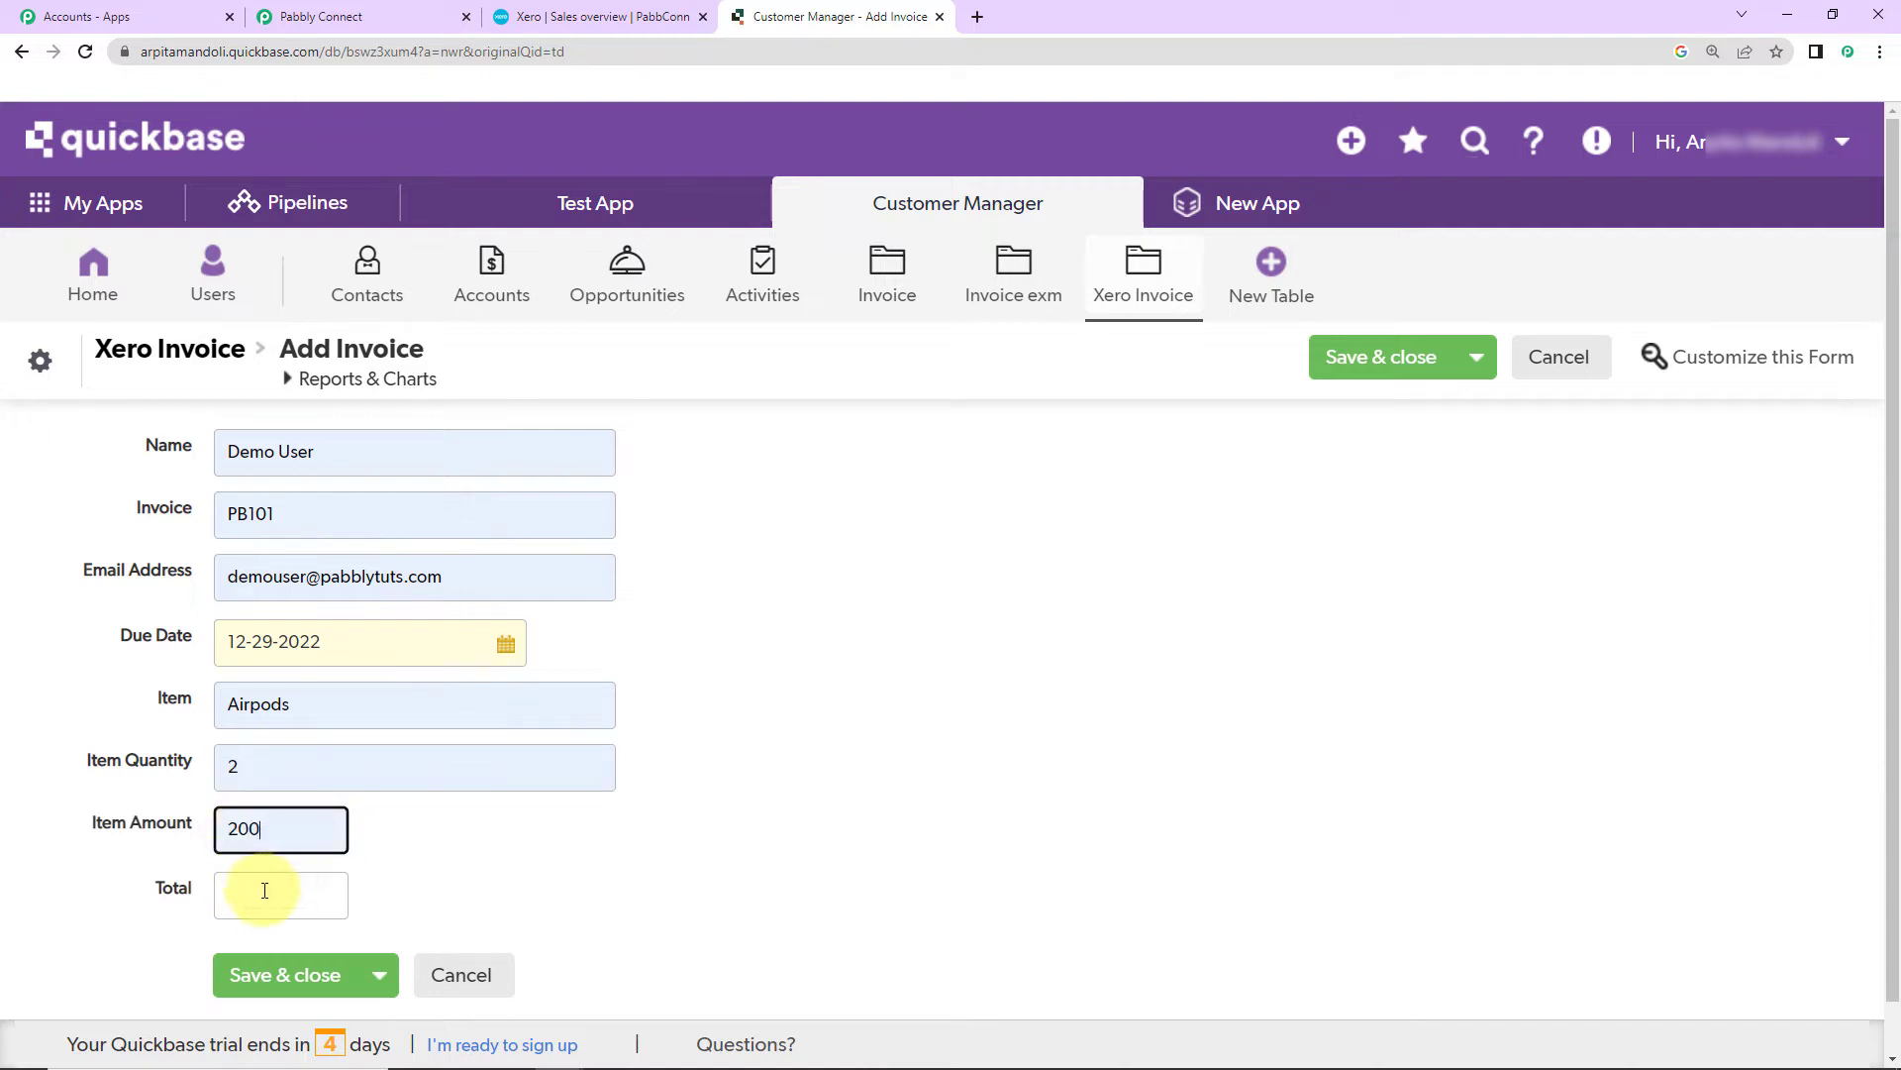
pyautogui.click(261, 891)
pyautogui.click(274, 943)
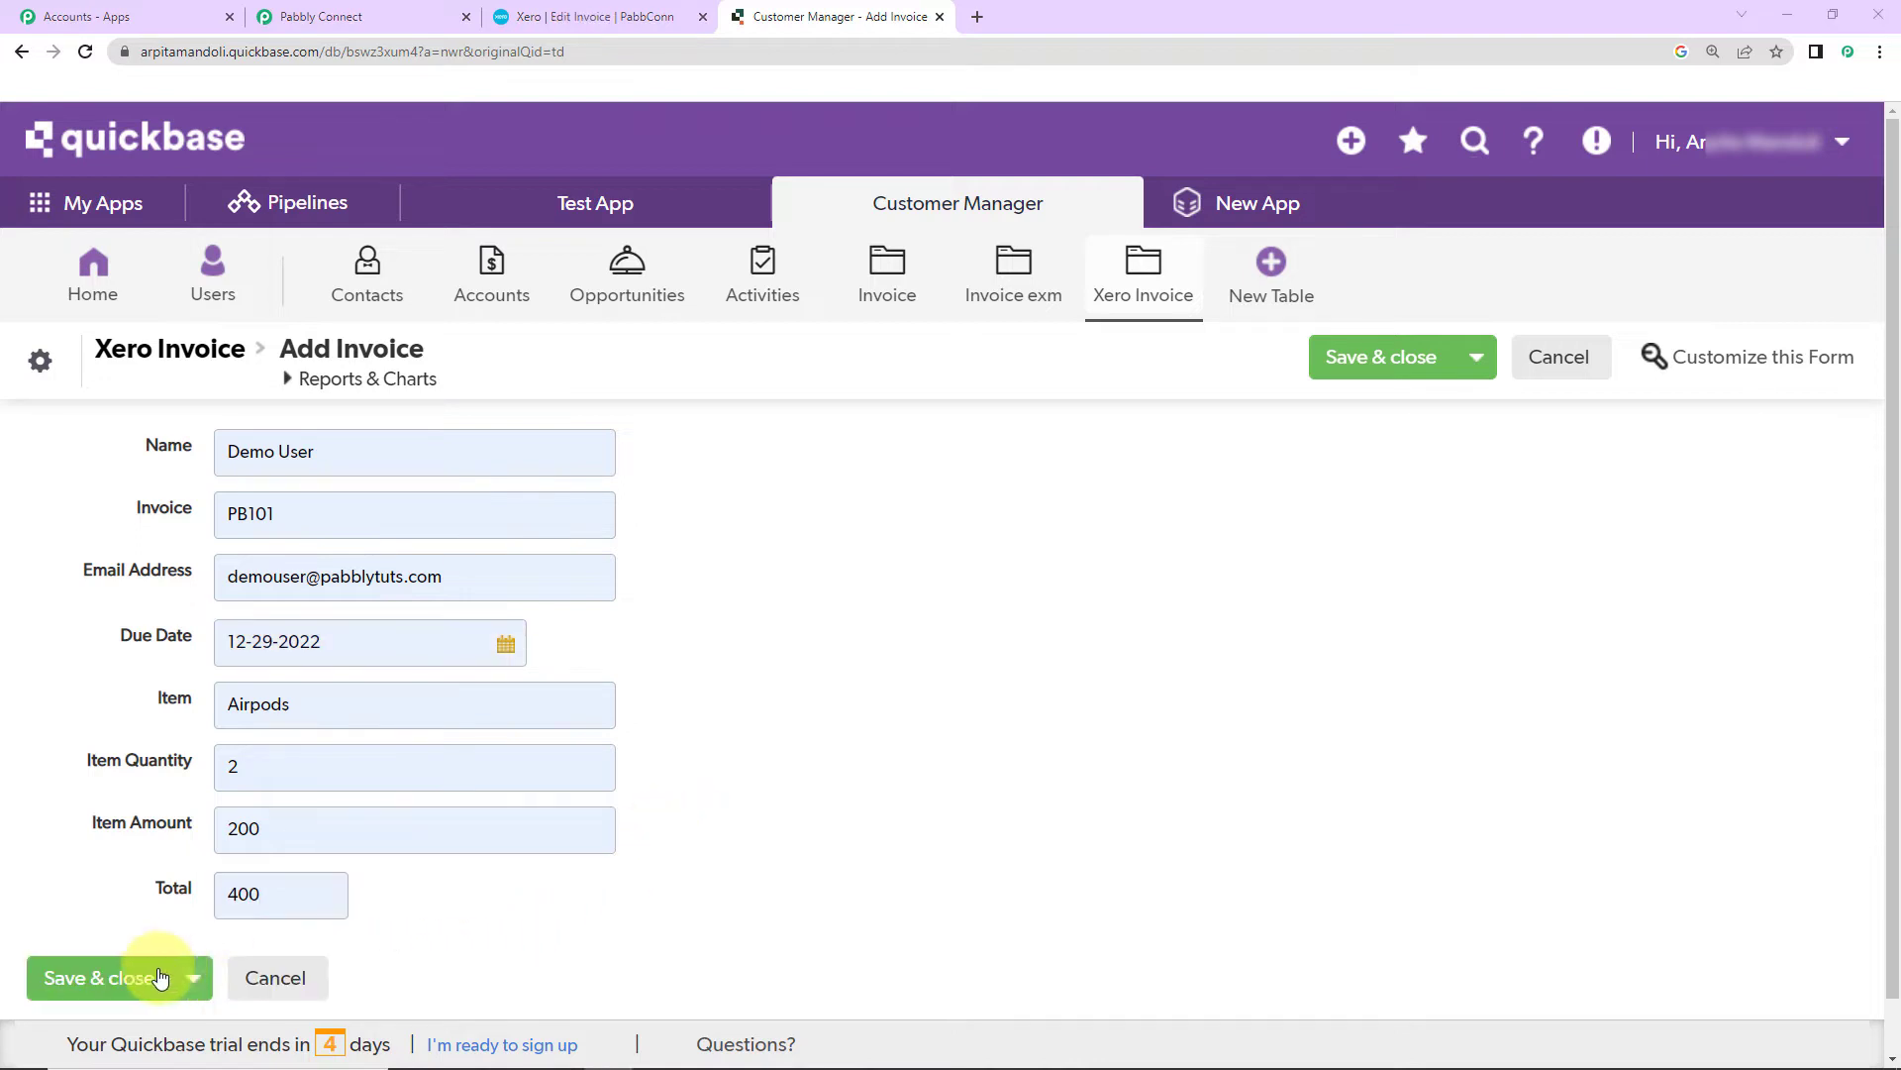
pyautogui.click(140, 978)
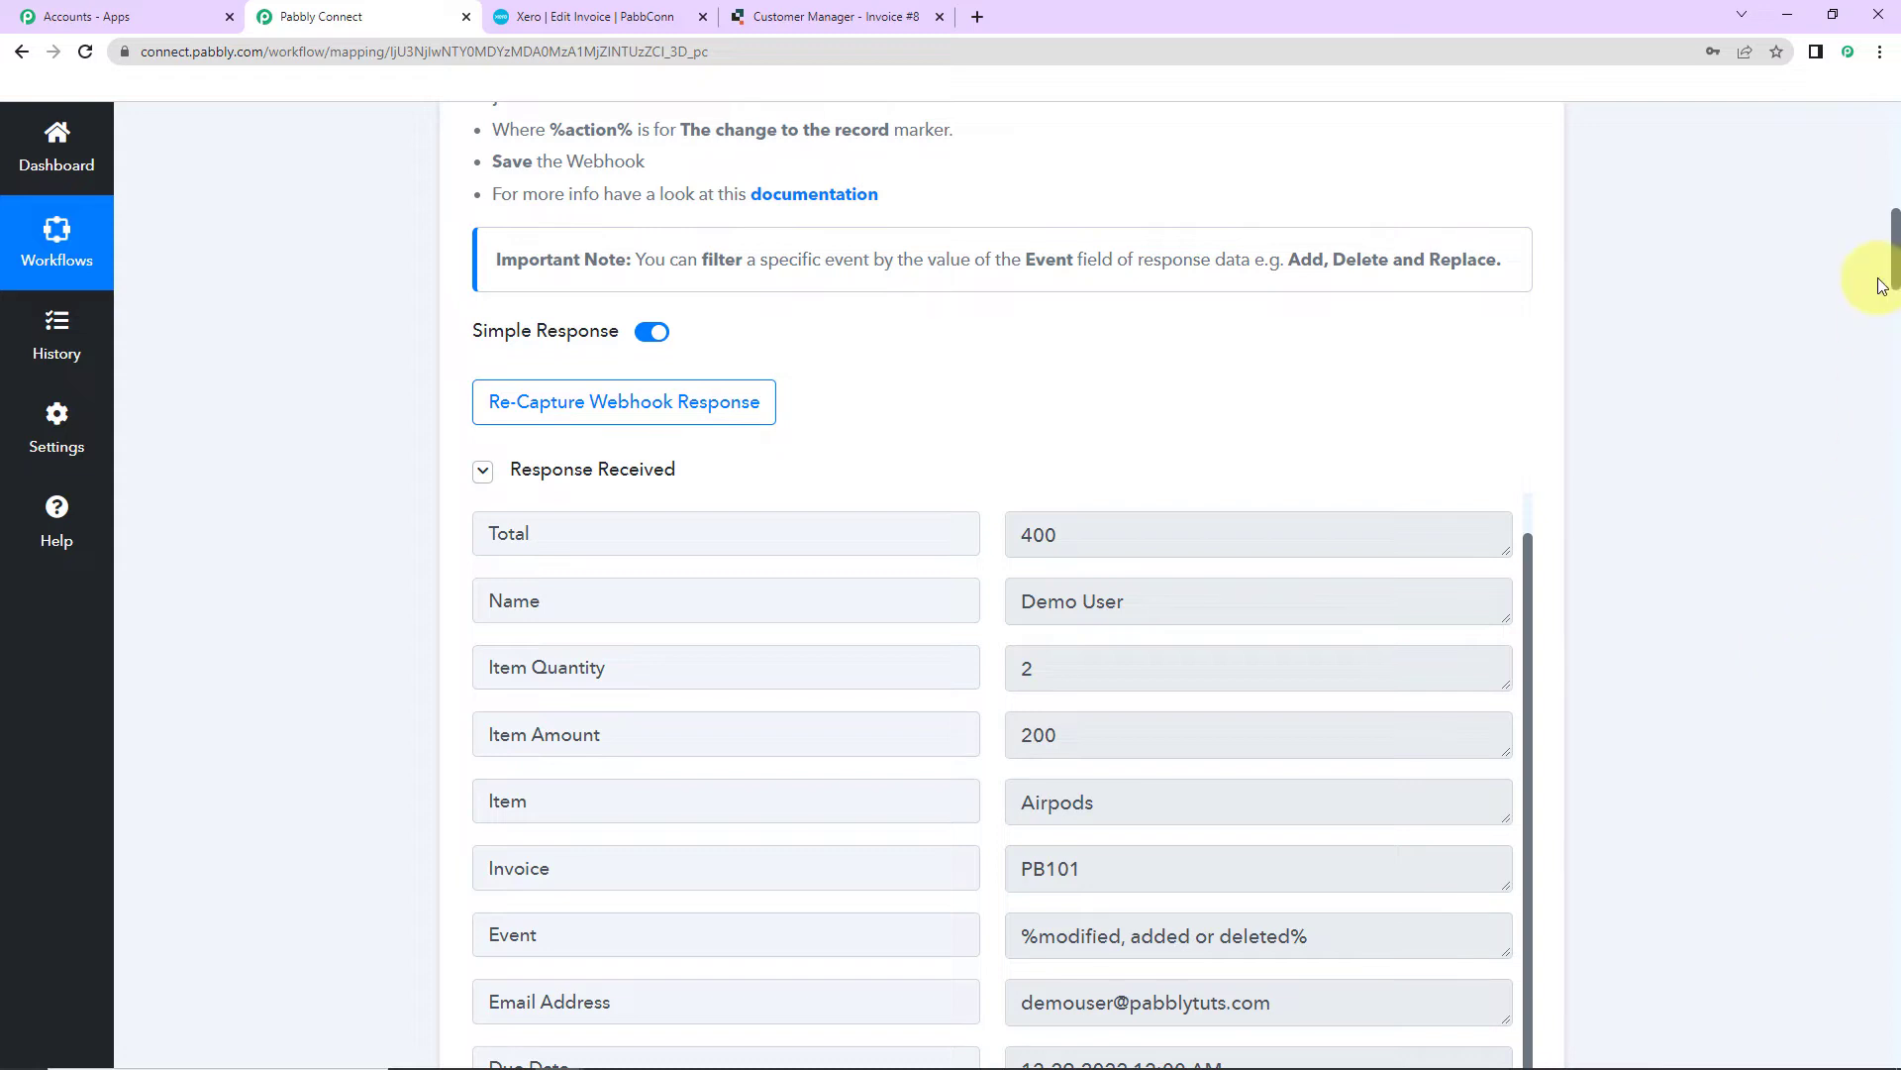
# Step: Add a Xero action step with the Create an Invoice event and start connecting it
pyautogui.moveTo(1896, 262); pyautogui.dragTo(1896, 269)
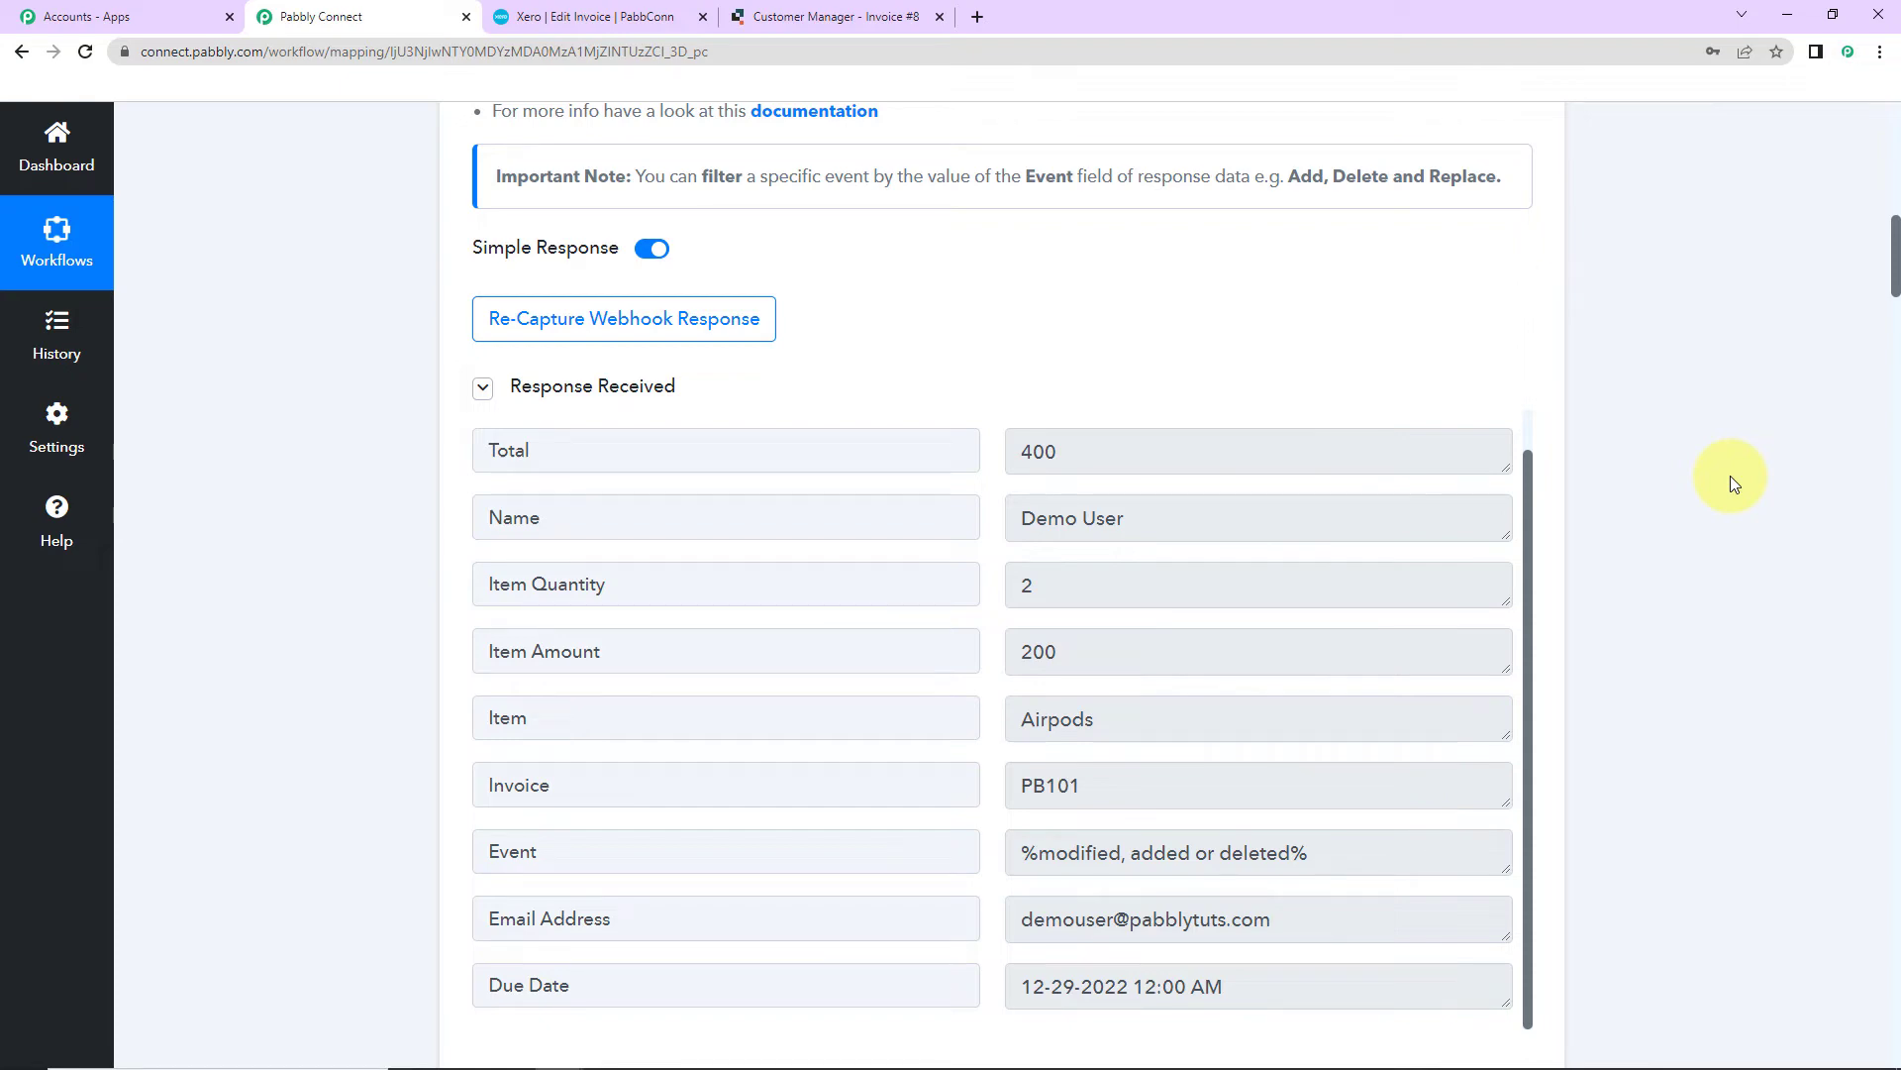
pyautogui.scroll(-9, 1731, 476)
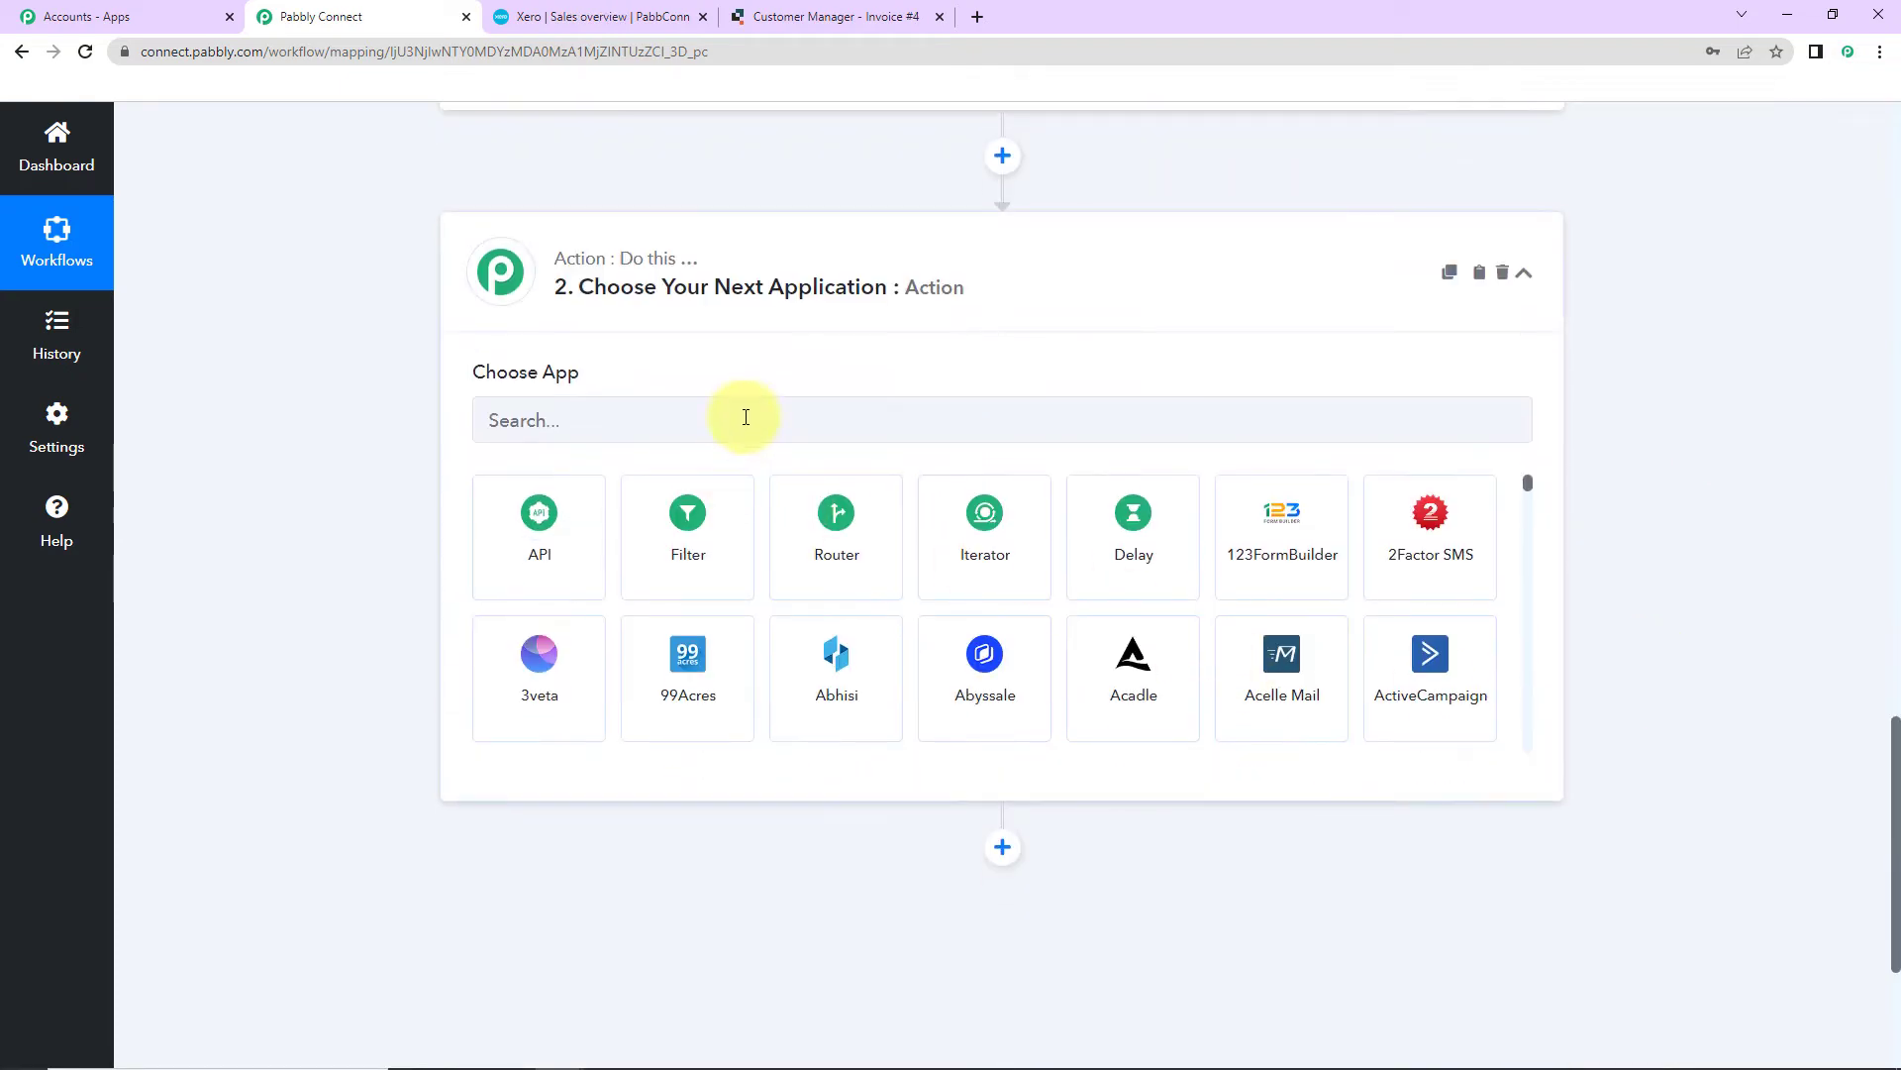
pyautogui.click(746, 411)
pyautogui.write('xero')
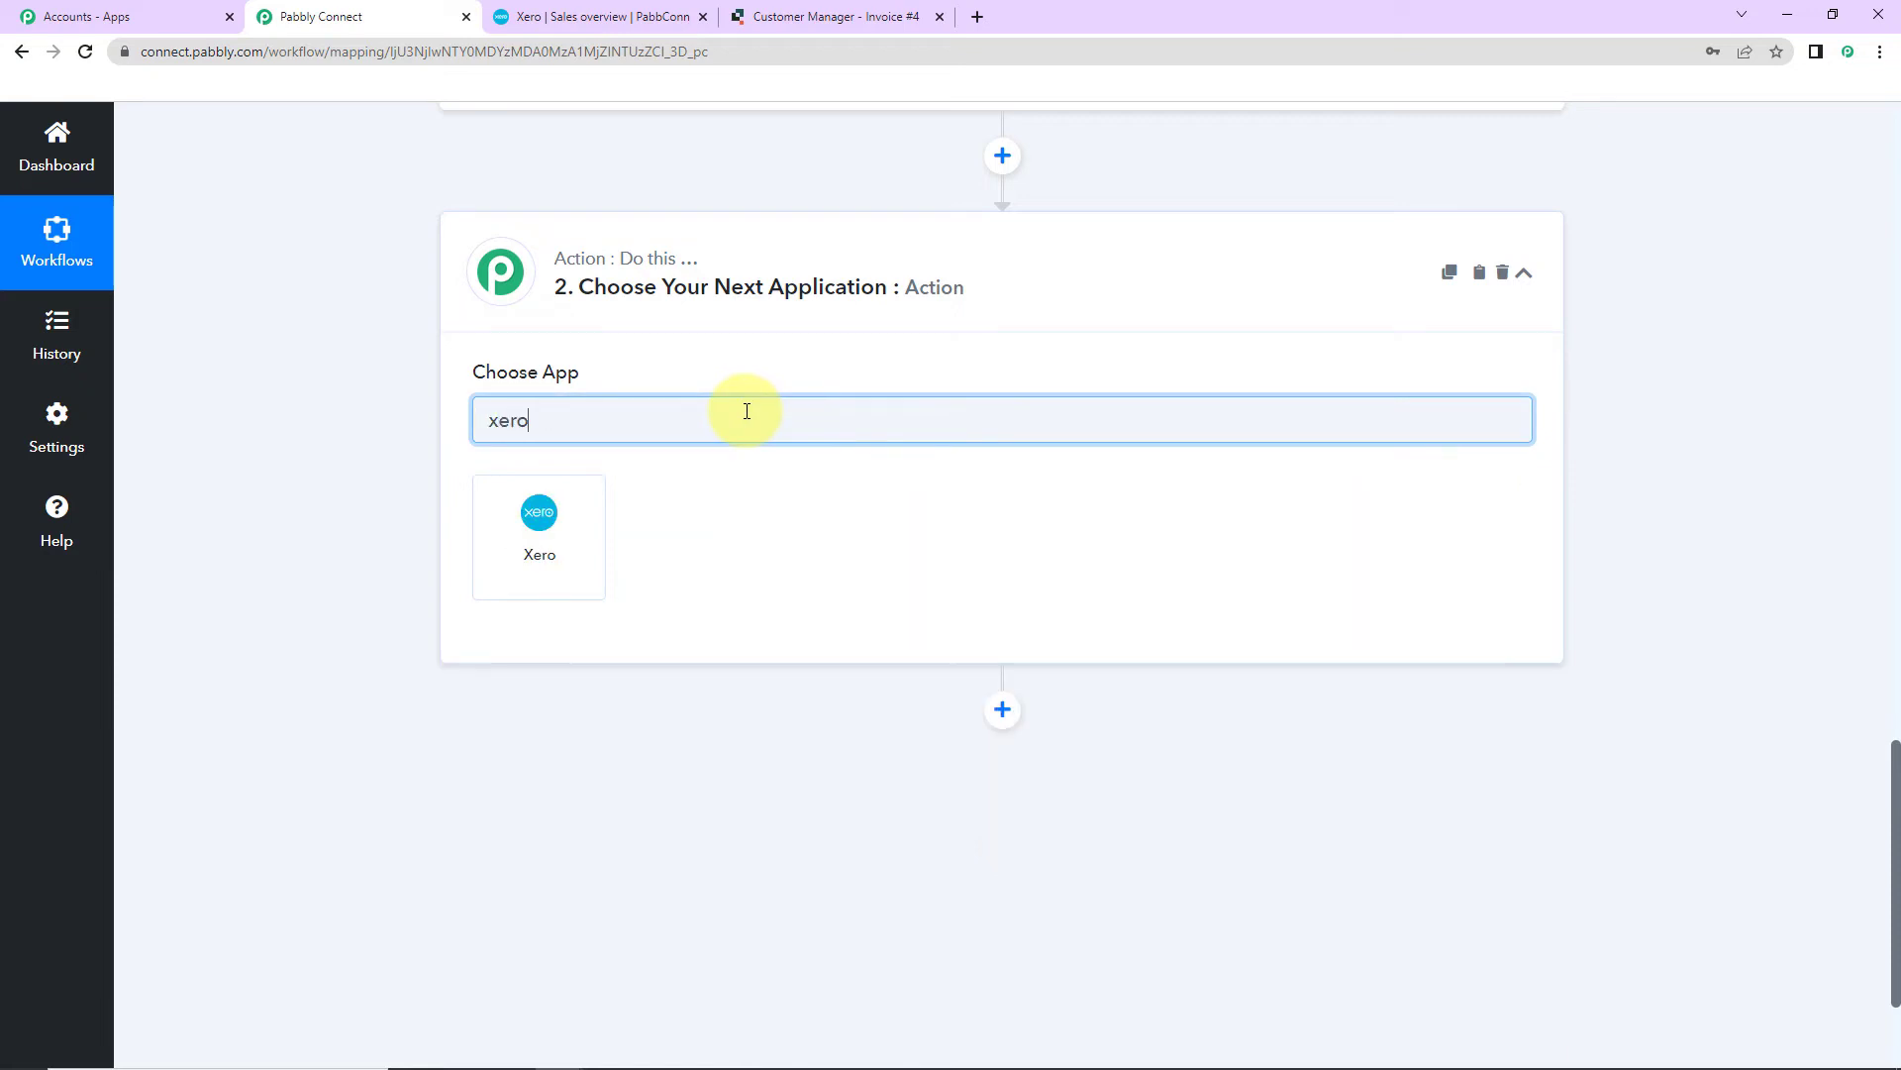
pyautogui.click(591, 530)
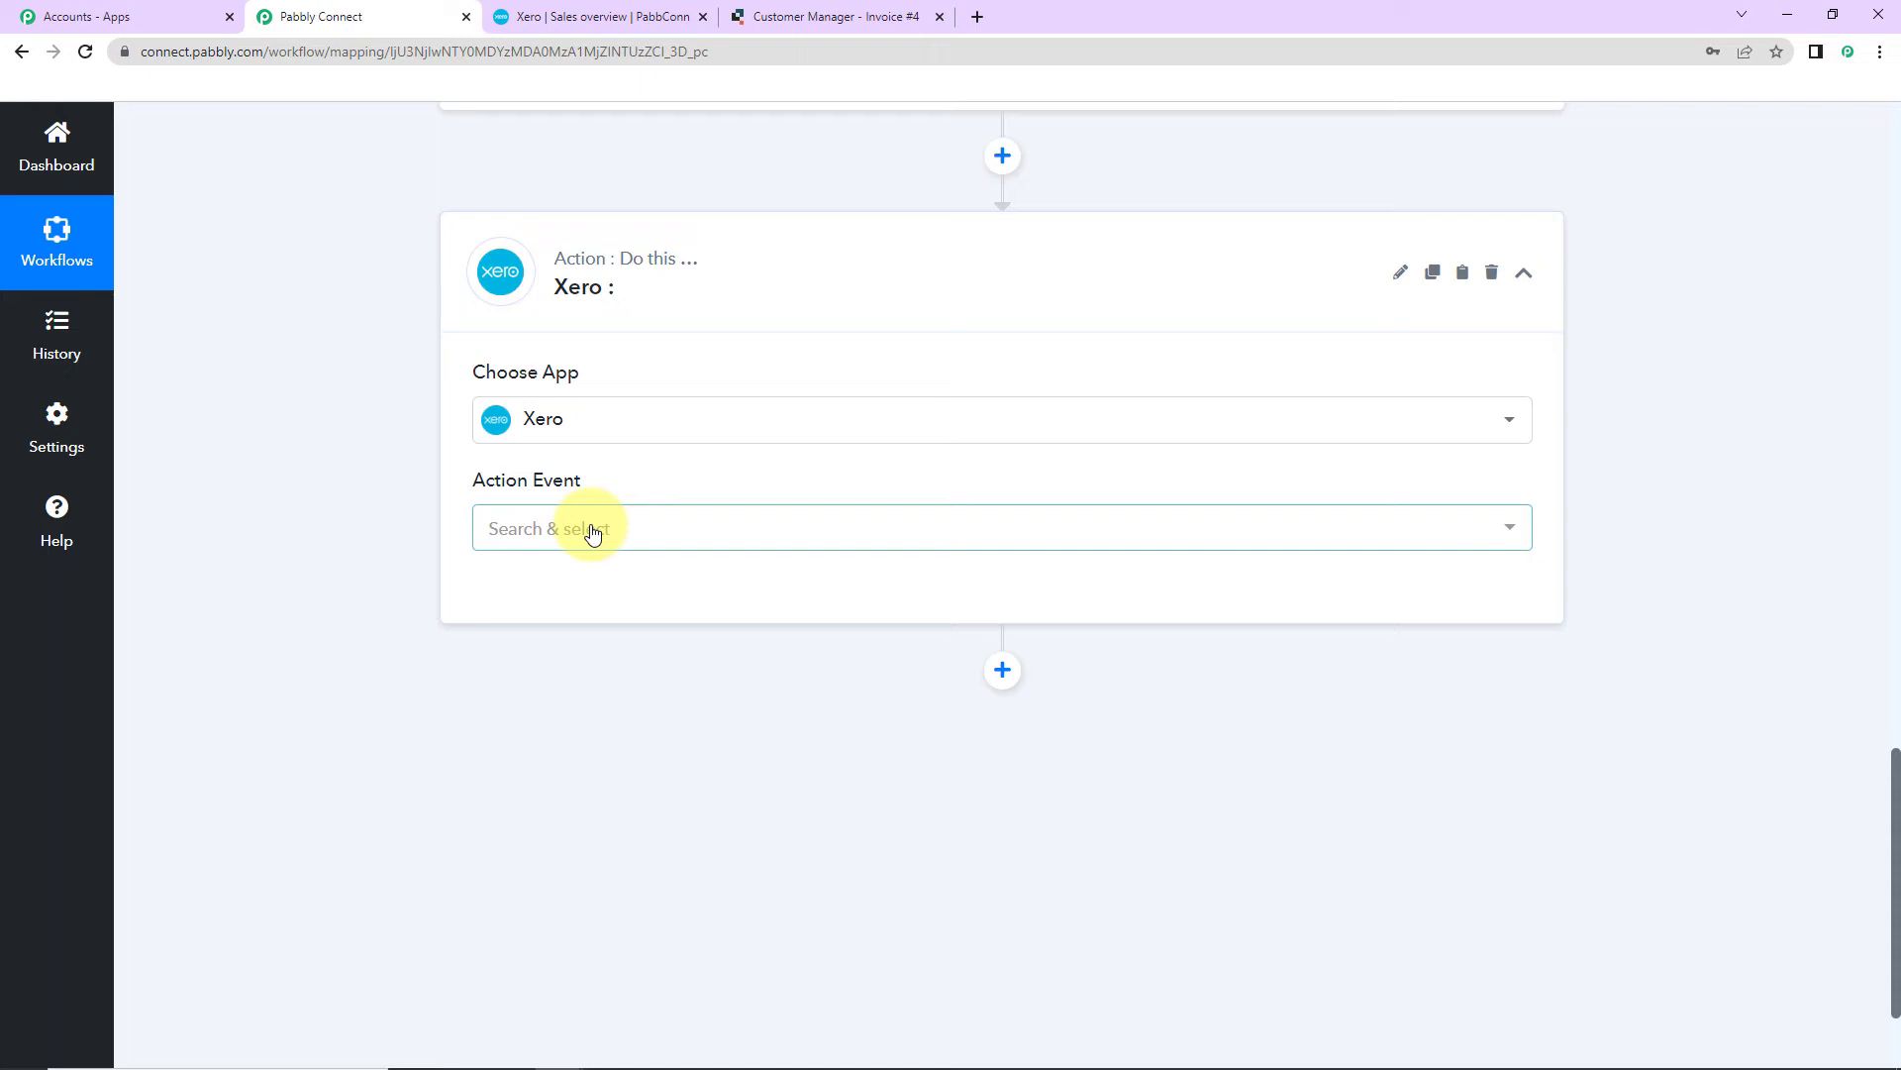
pyautogui.click(591, 530)
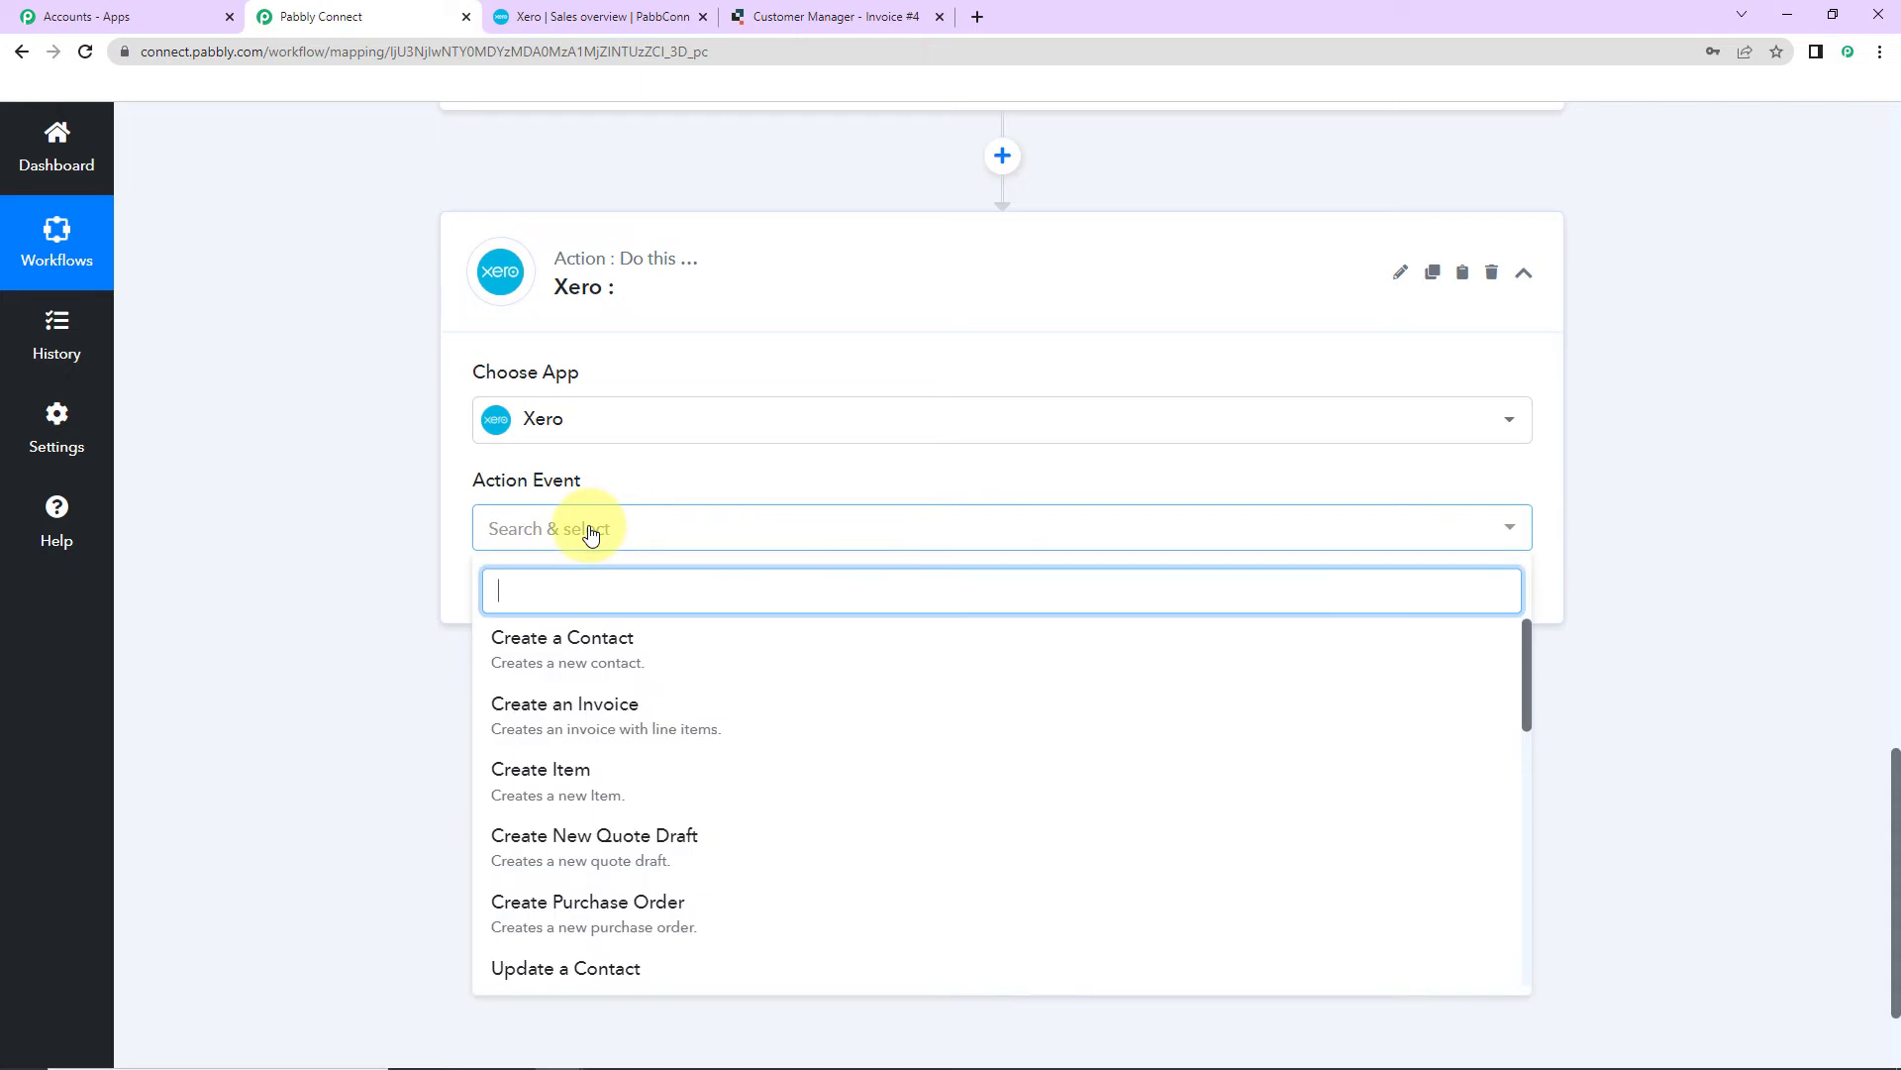
pyautogui.click(607, 709)
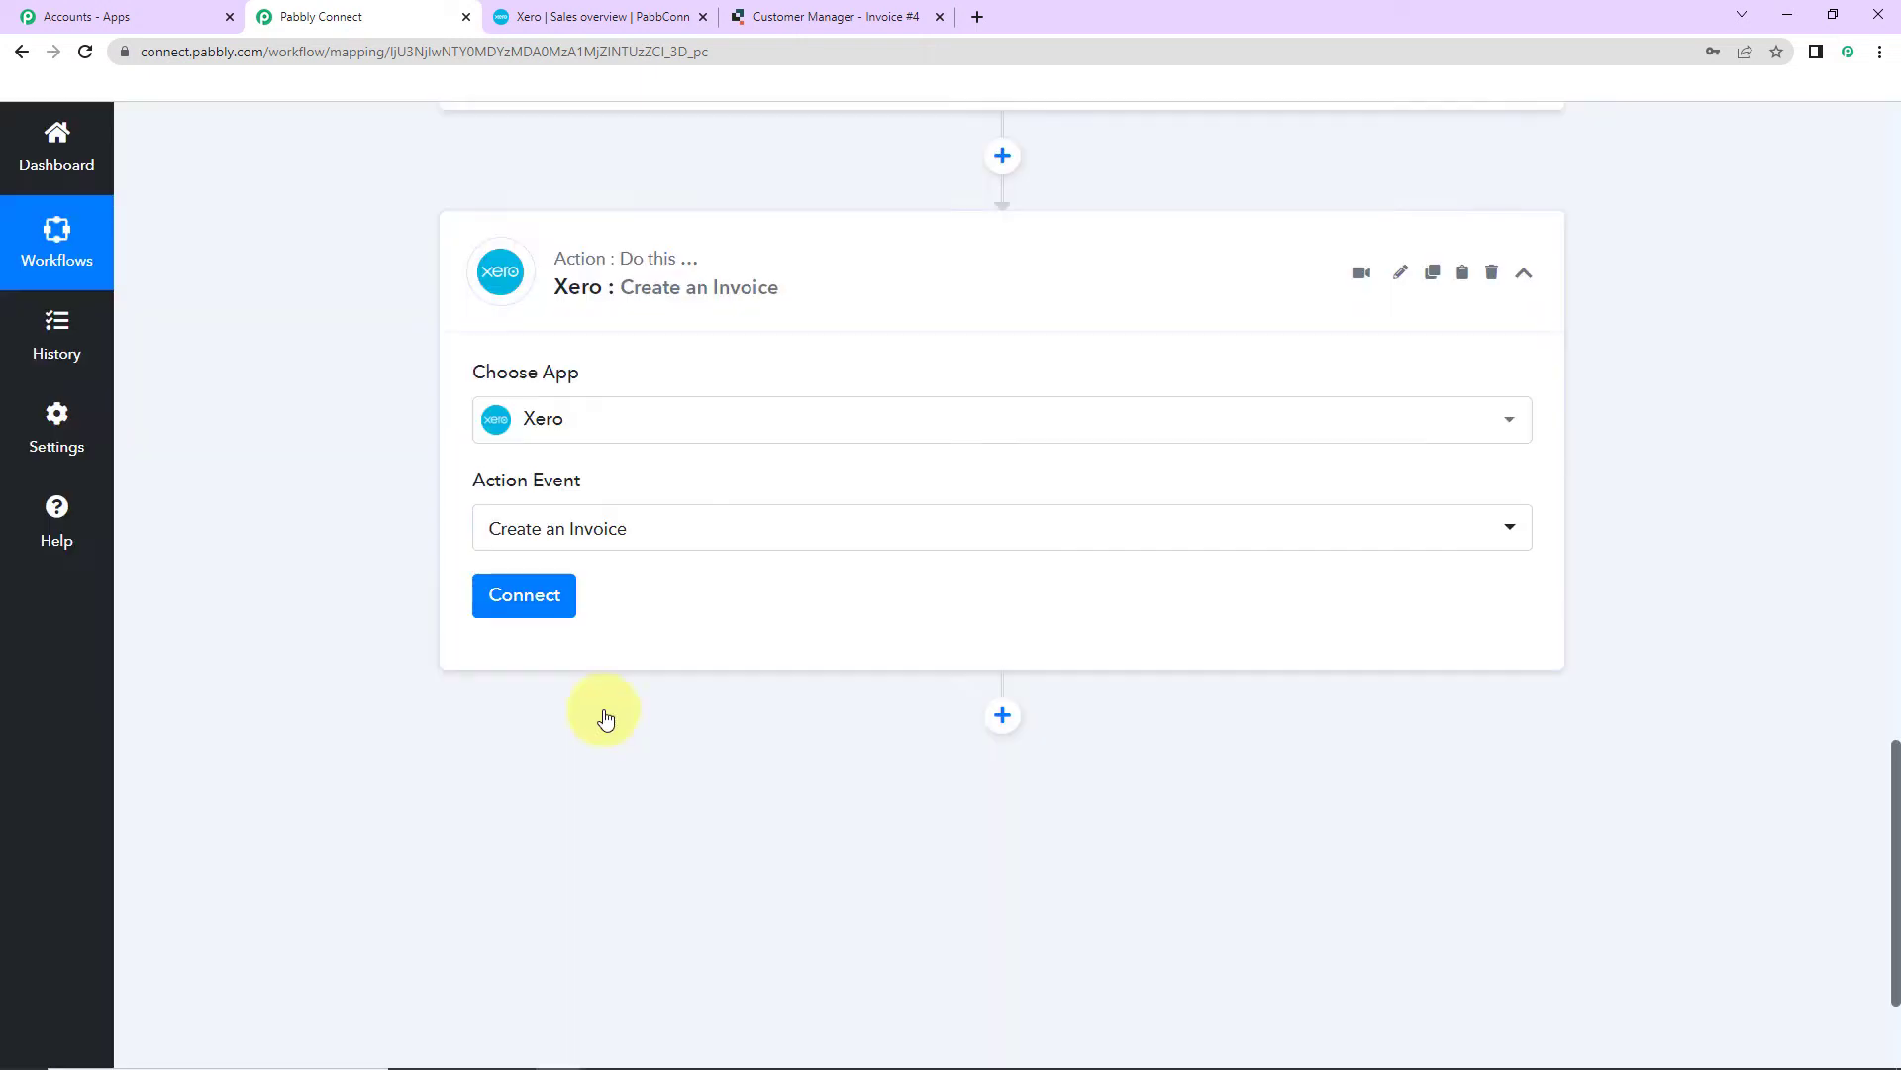
pyautogui.click(546, 593)
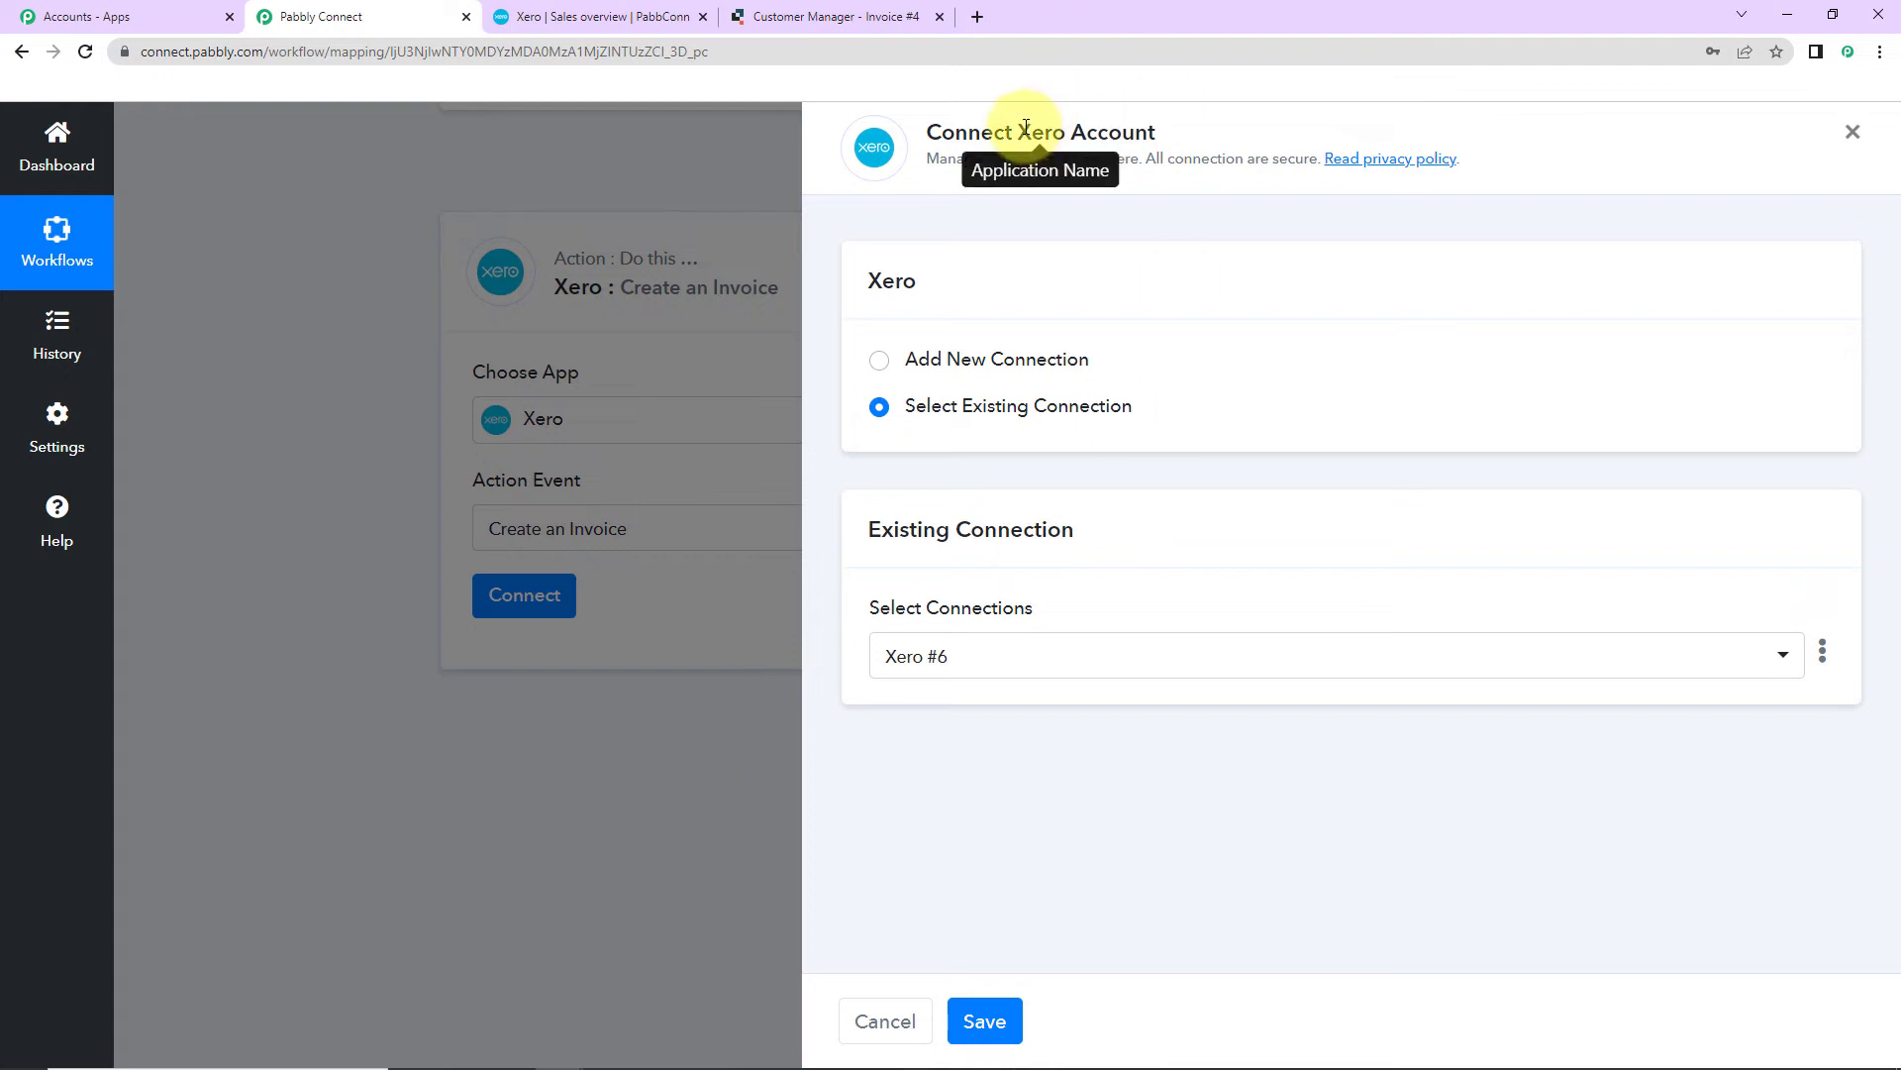
# Step: Add a new Xero connection and allow Pabbly Connect access in the Xero consent popup
pyautogui.moveTo(1020, 132); pyautogui.dragTo(1177, 130)
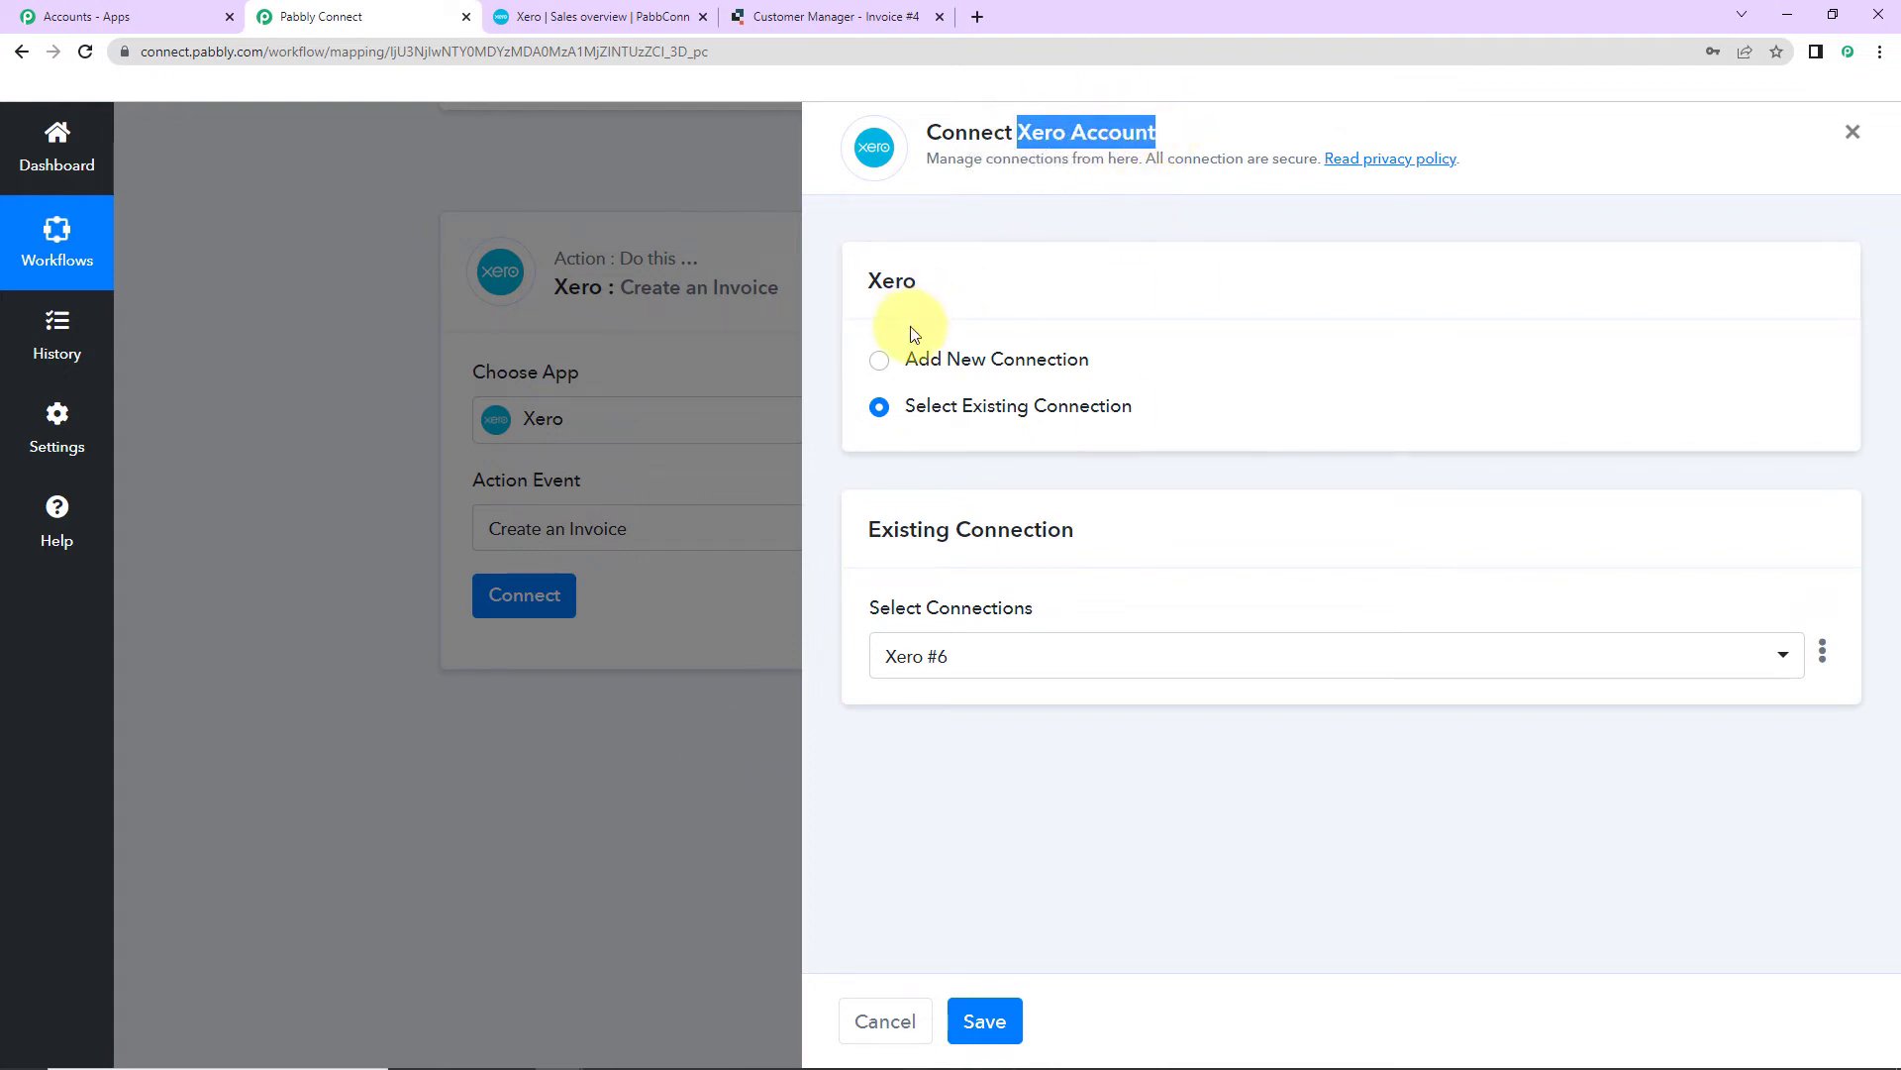
pyautogui.click(882, 370)
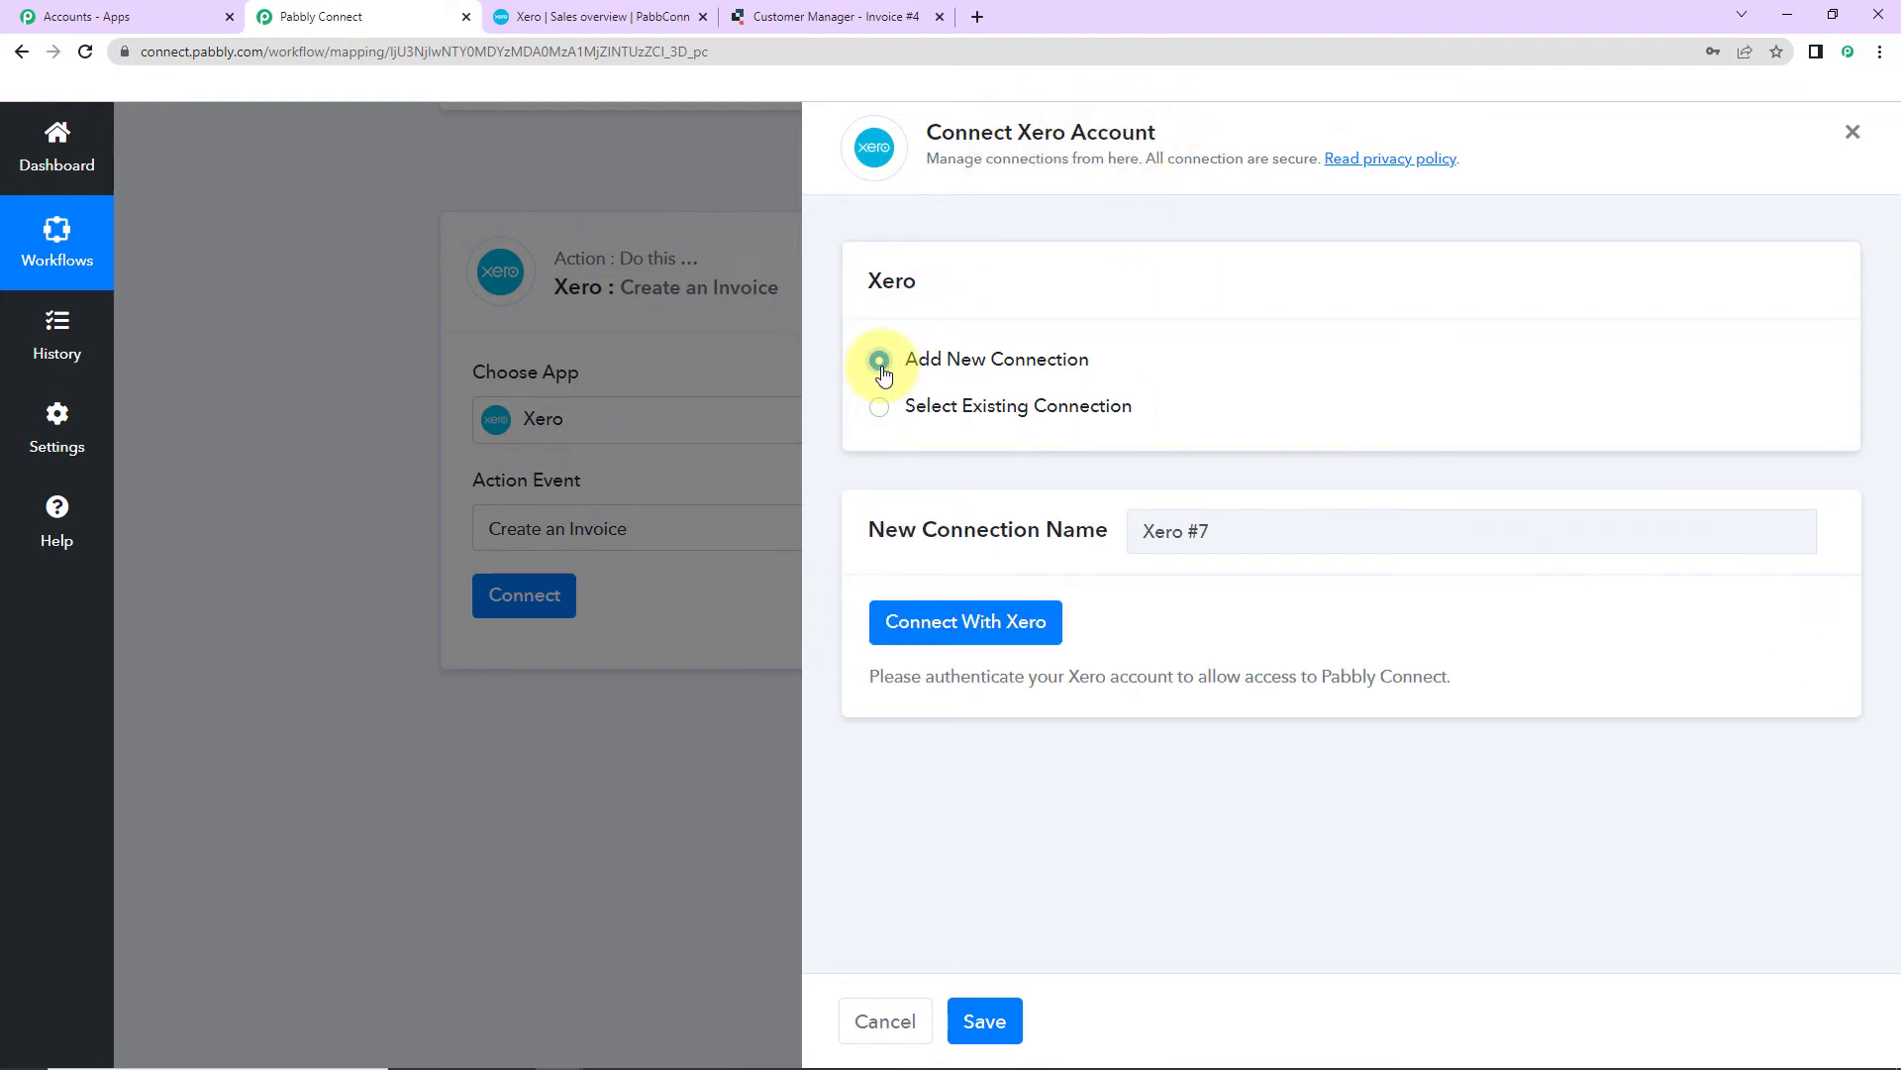
pyautogui.click(1007, 626)
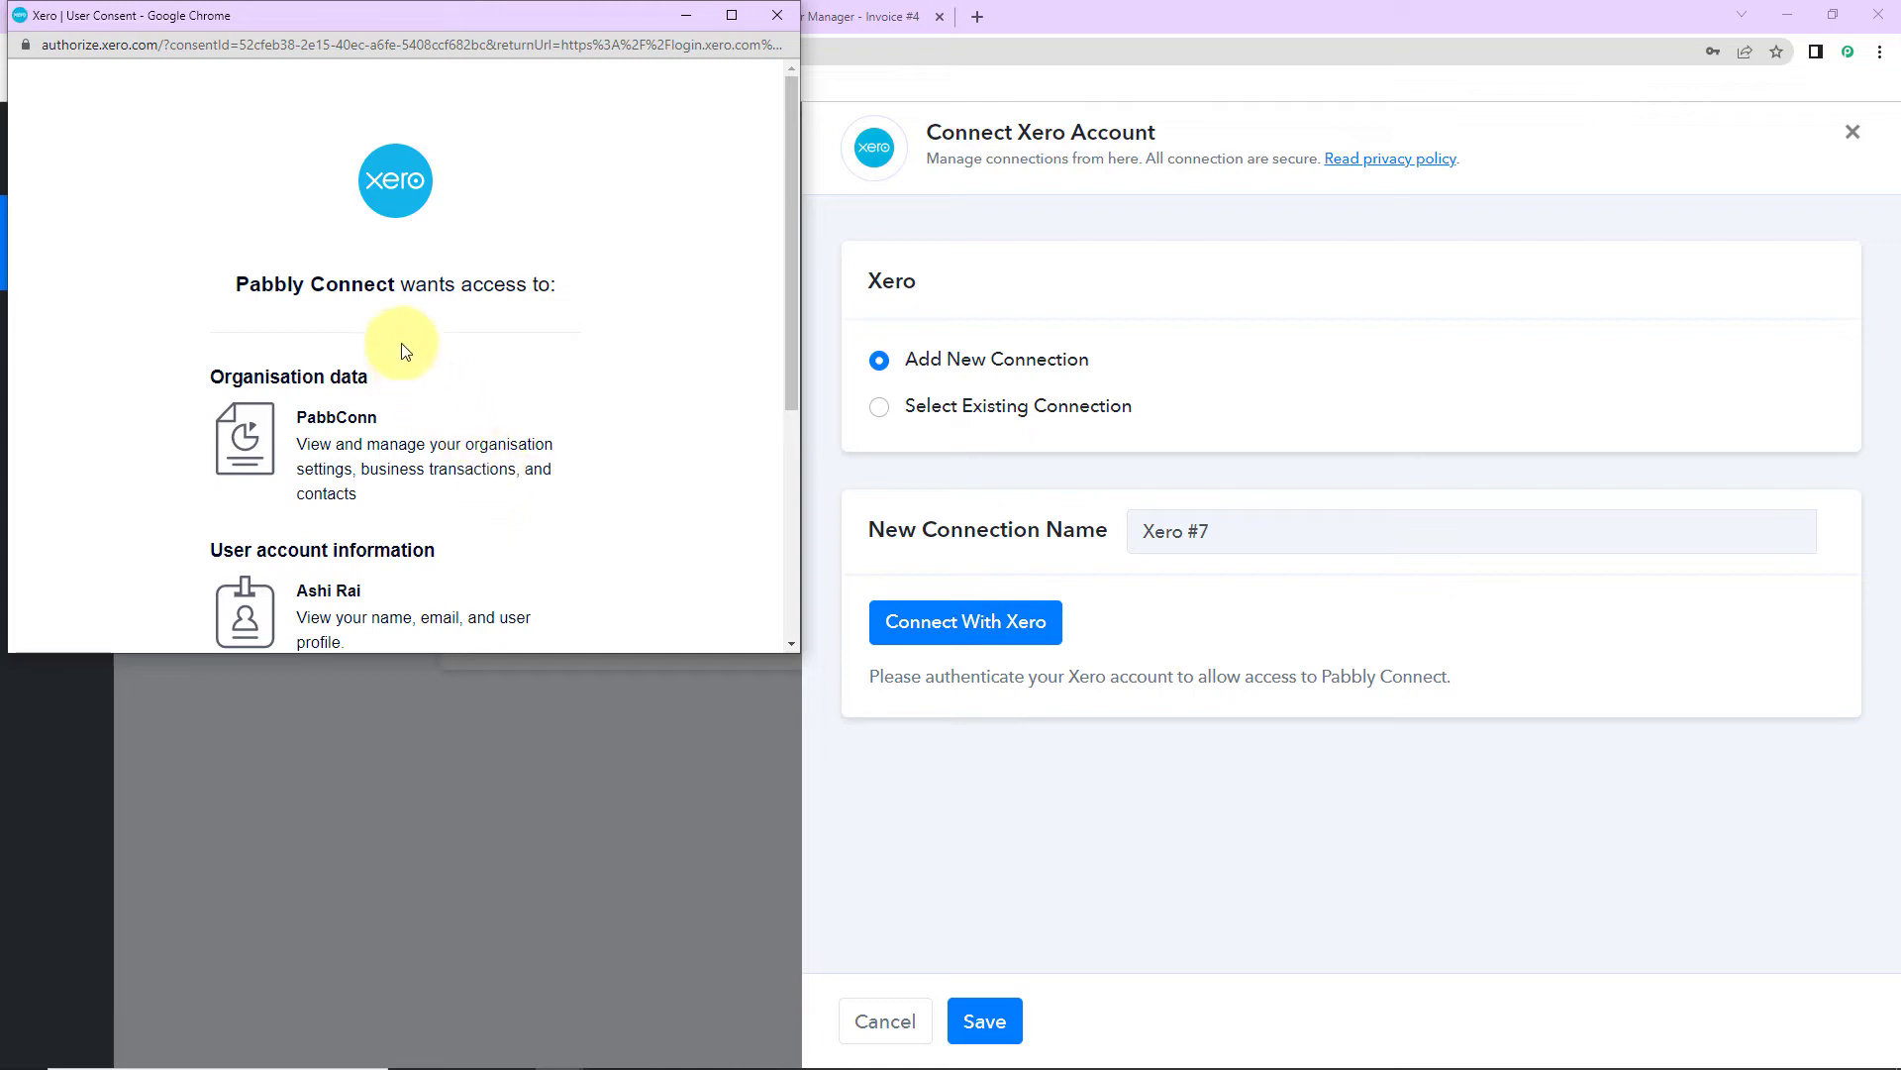
pyautogui.scroll(-4, 594, 424)
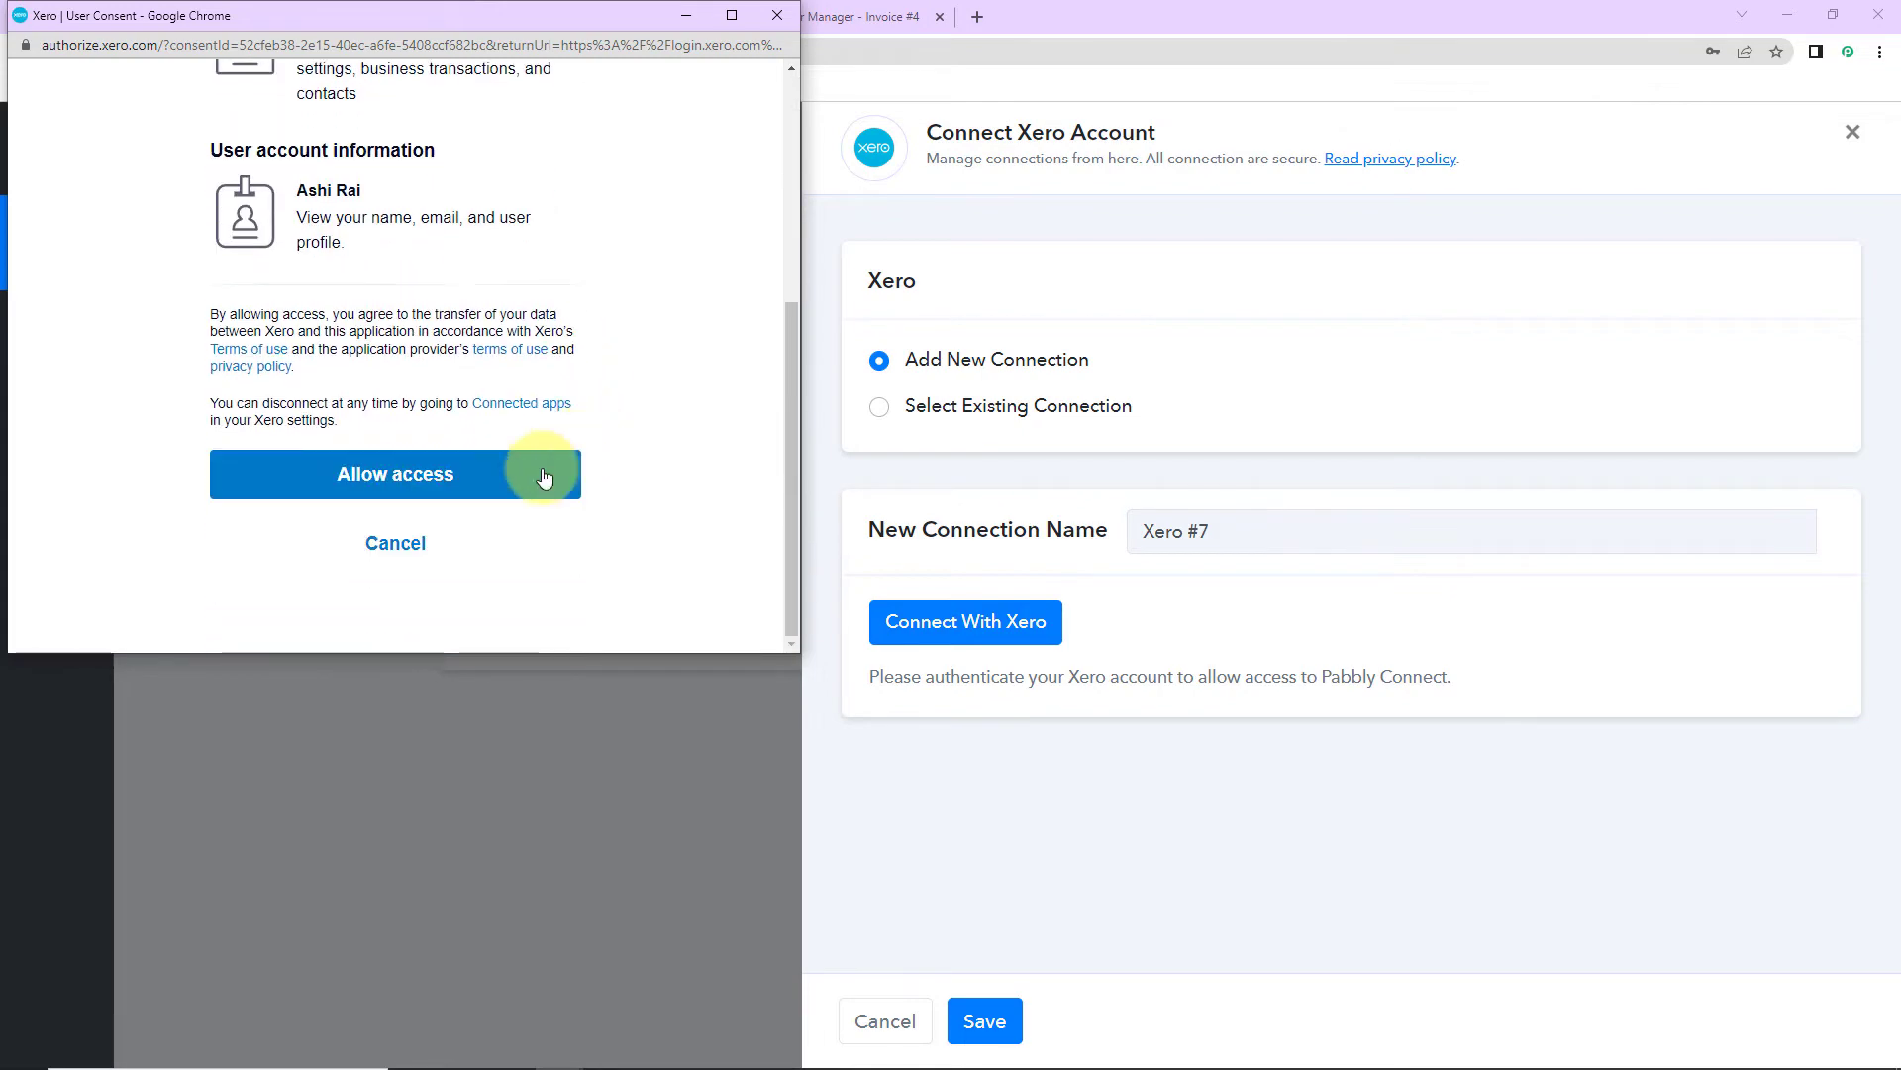
pyautogui.click(541, 479)
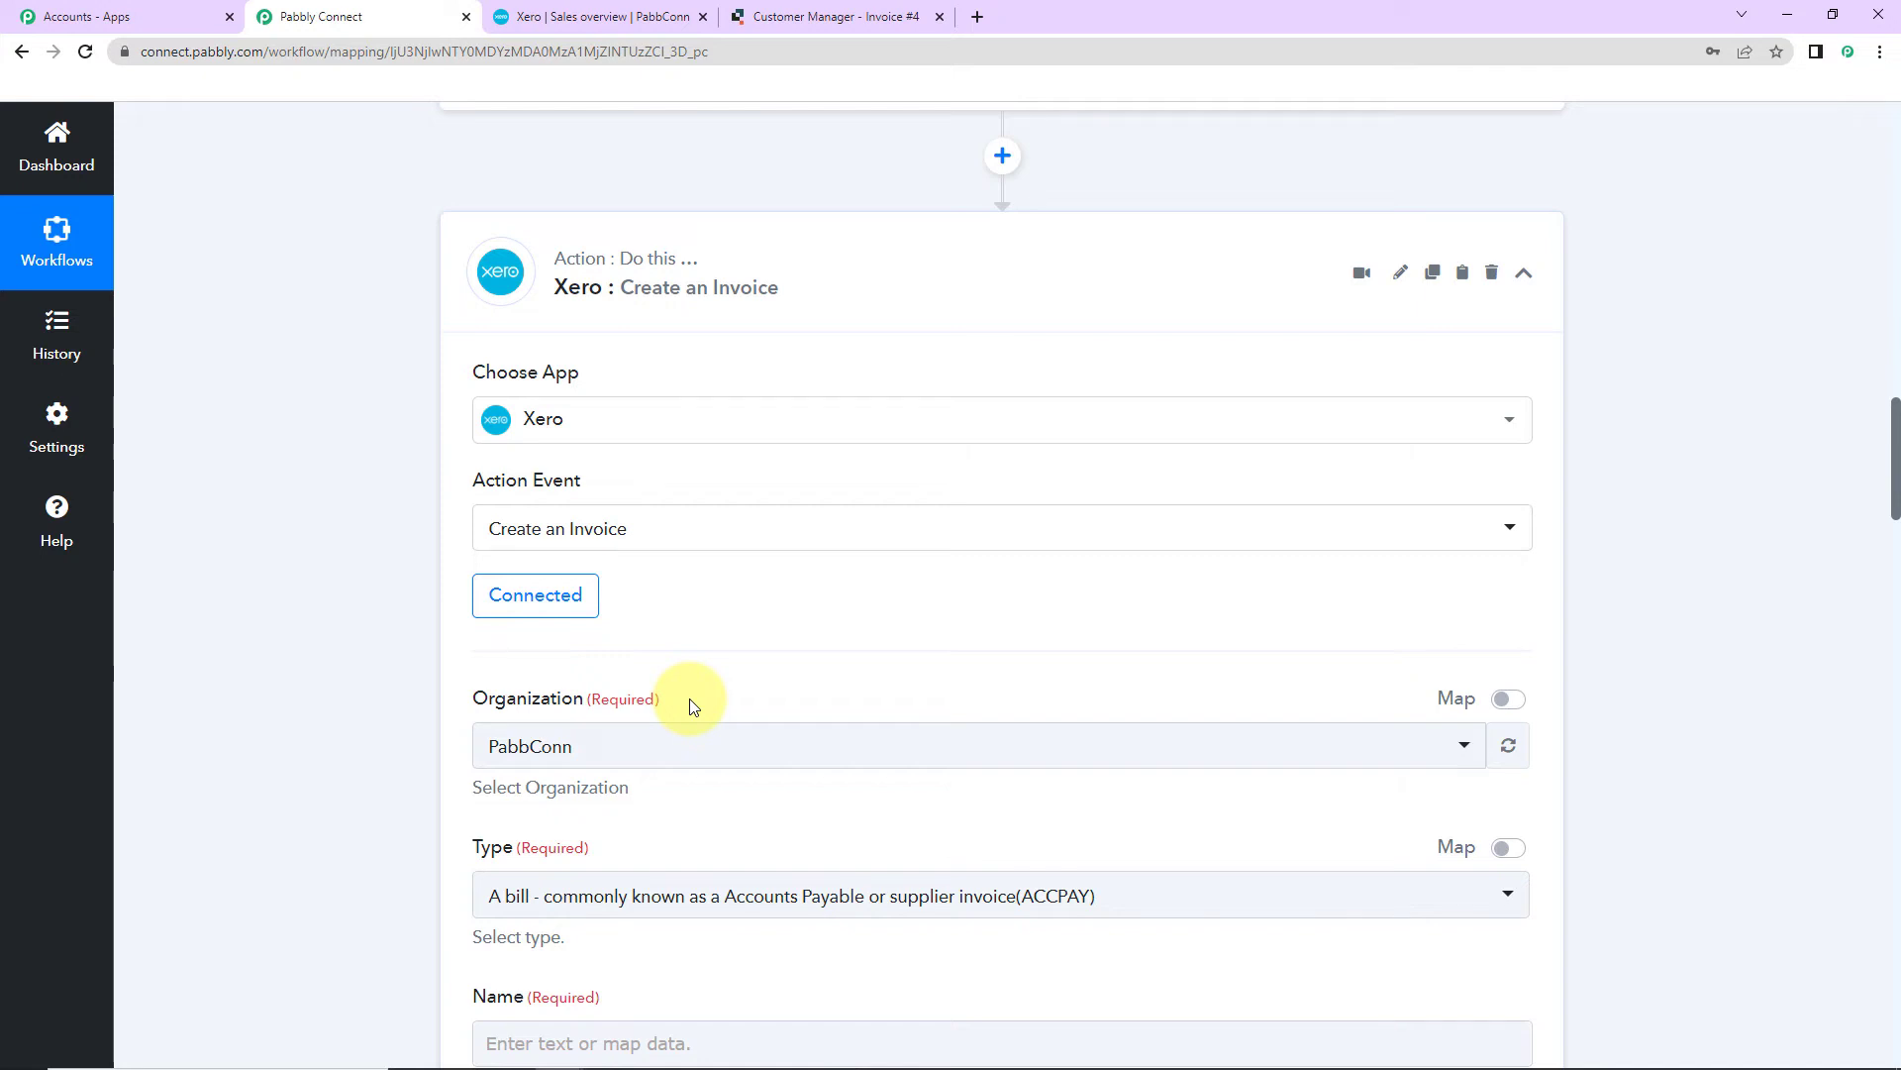
# Step: Set the Xero invoice Type to ACCREC so it becomes a sales invoice
pyautogui.scroll(-7, 755, 615)
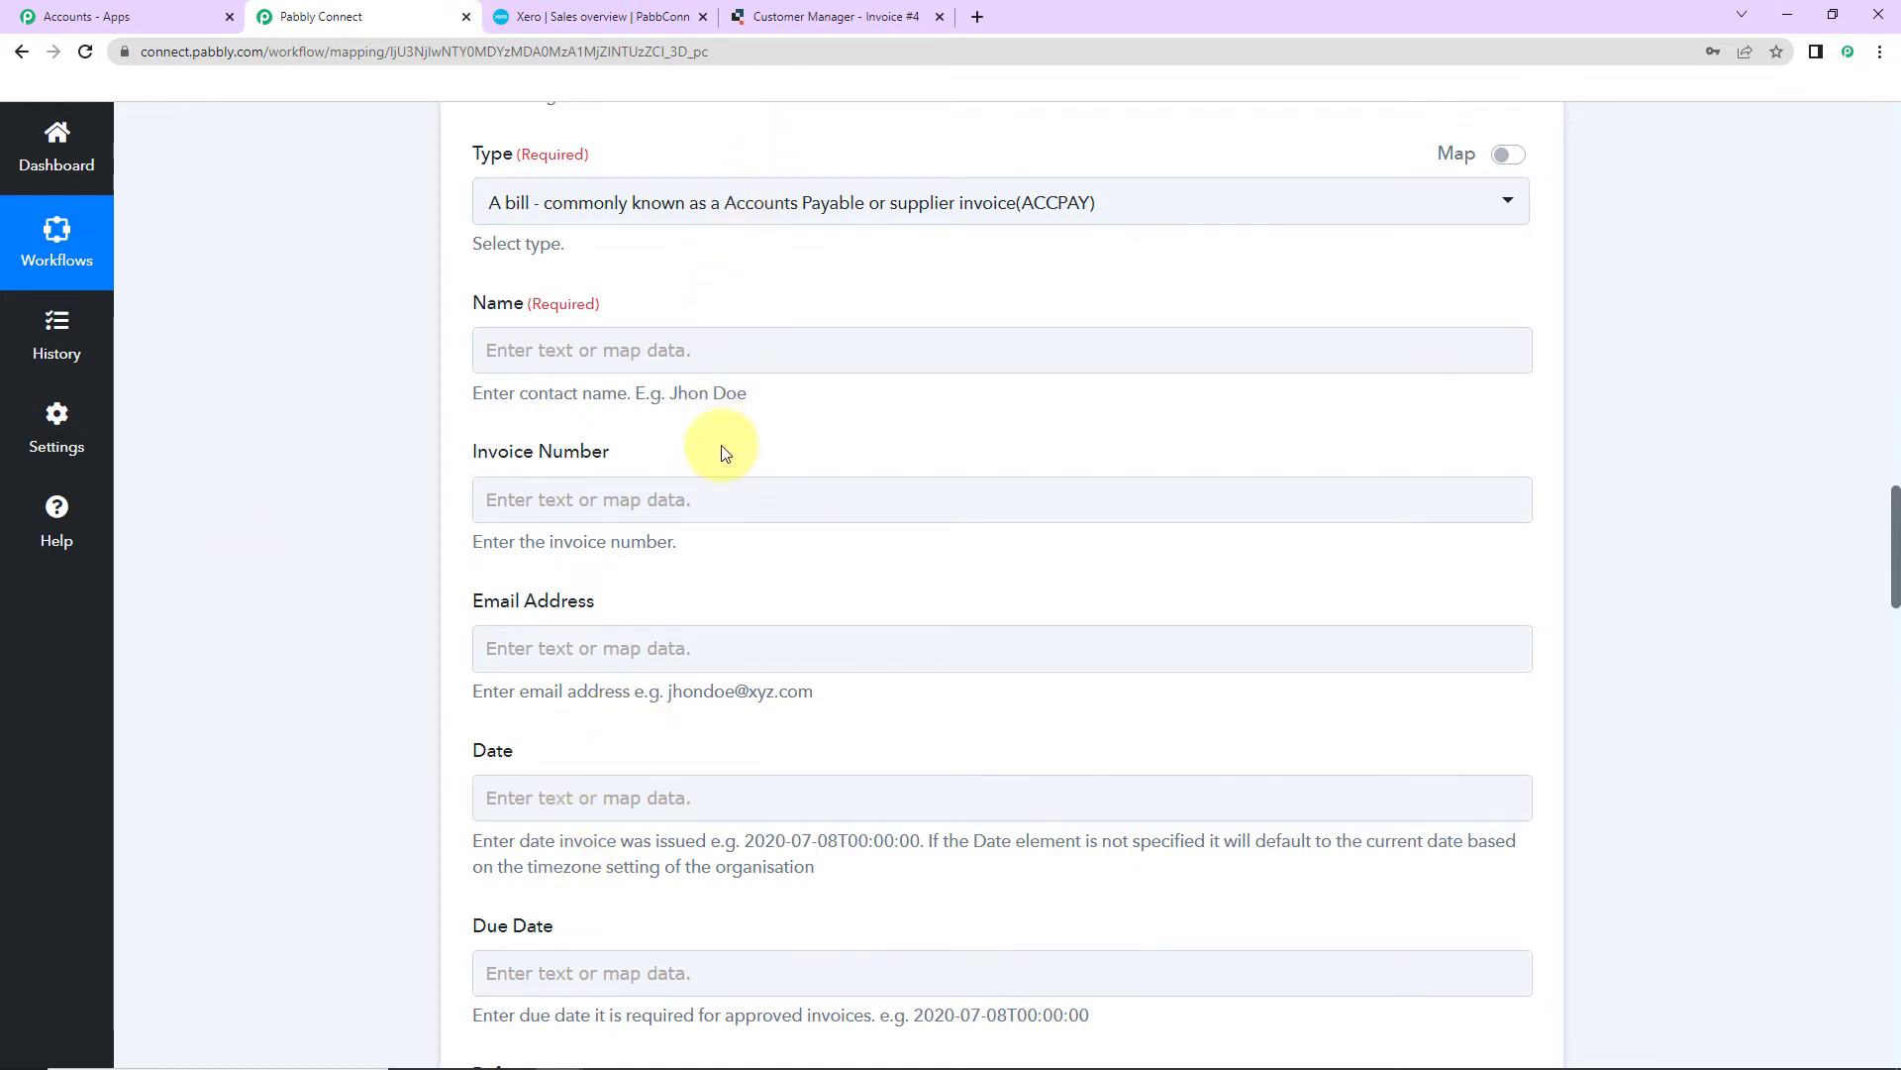
pyautogui.scroll(2, 1015, 339)
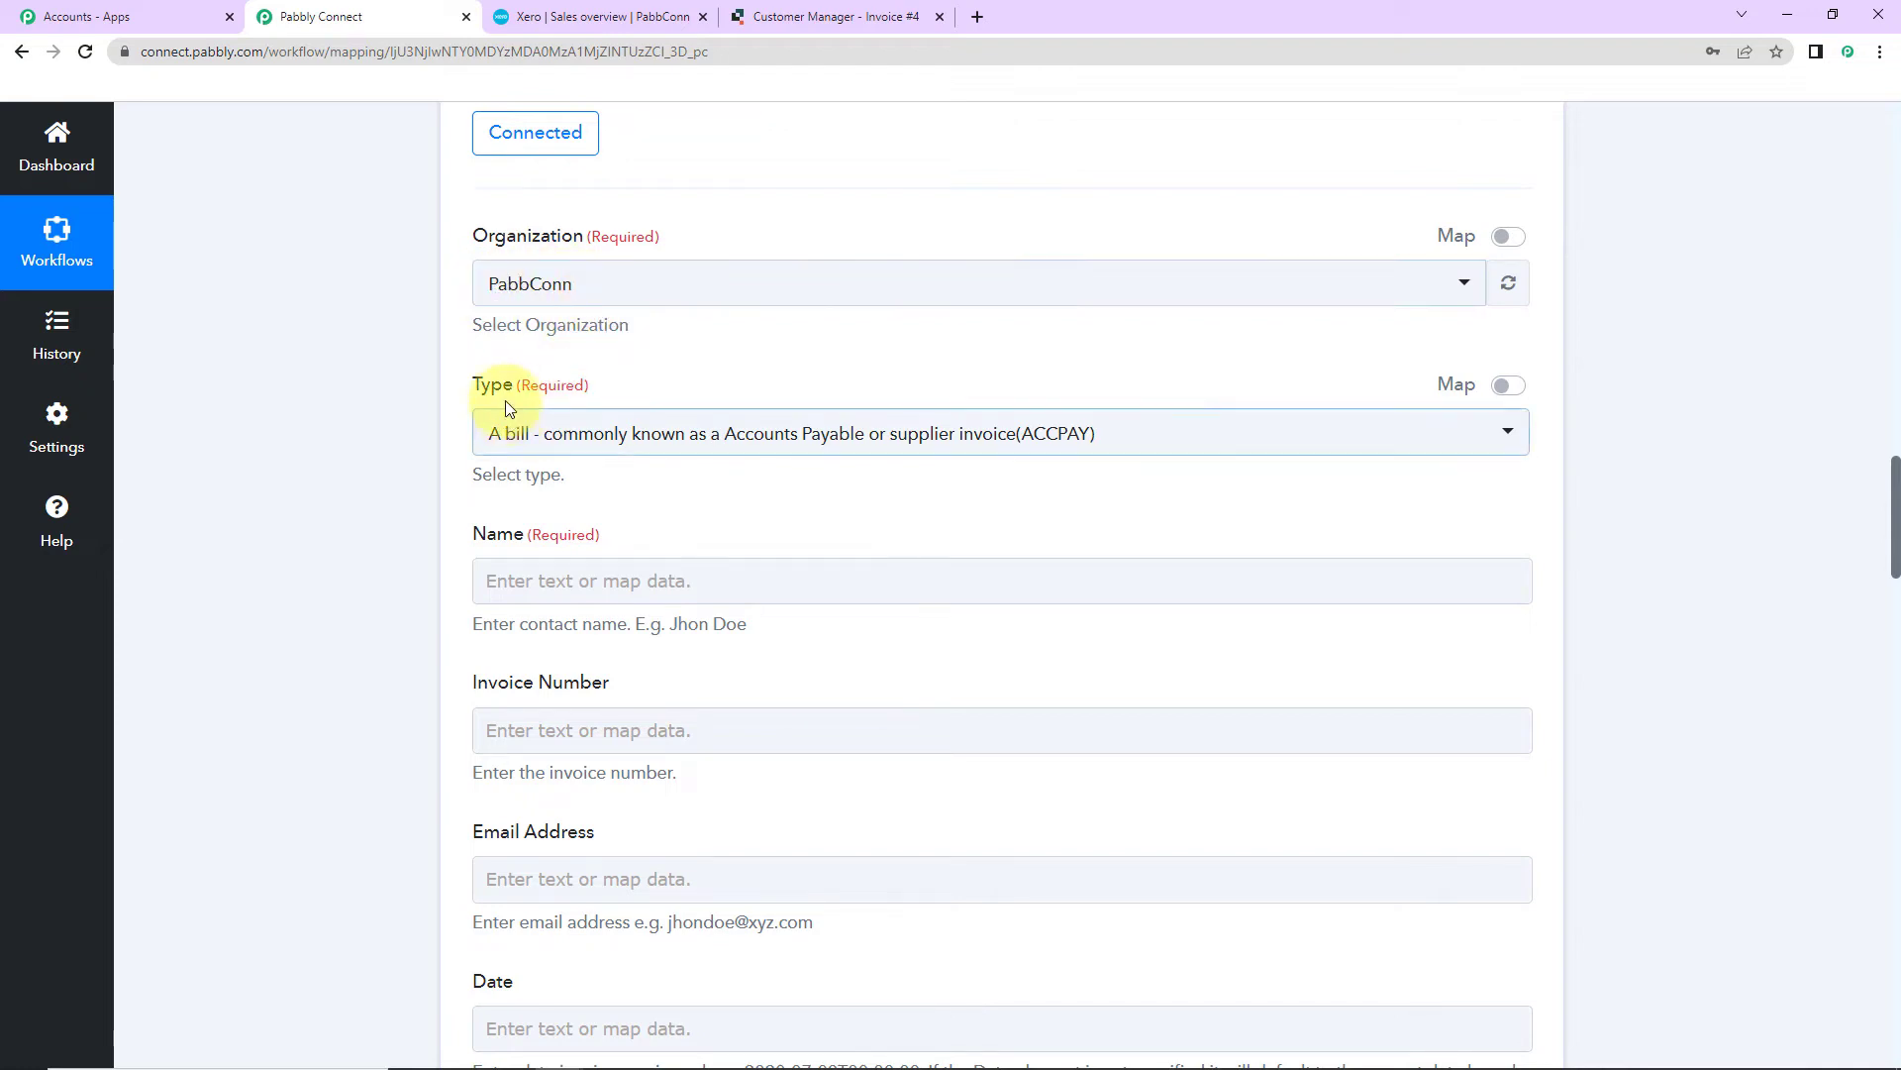
pyautogui.click(1146, 441)
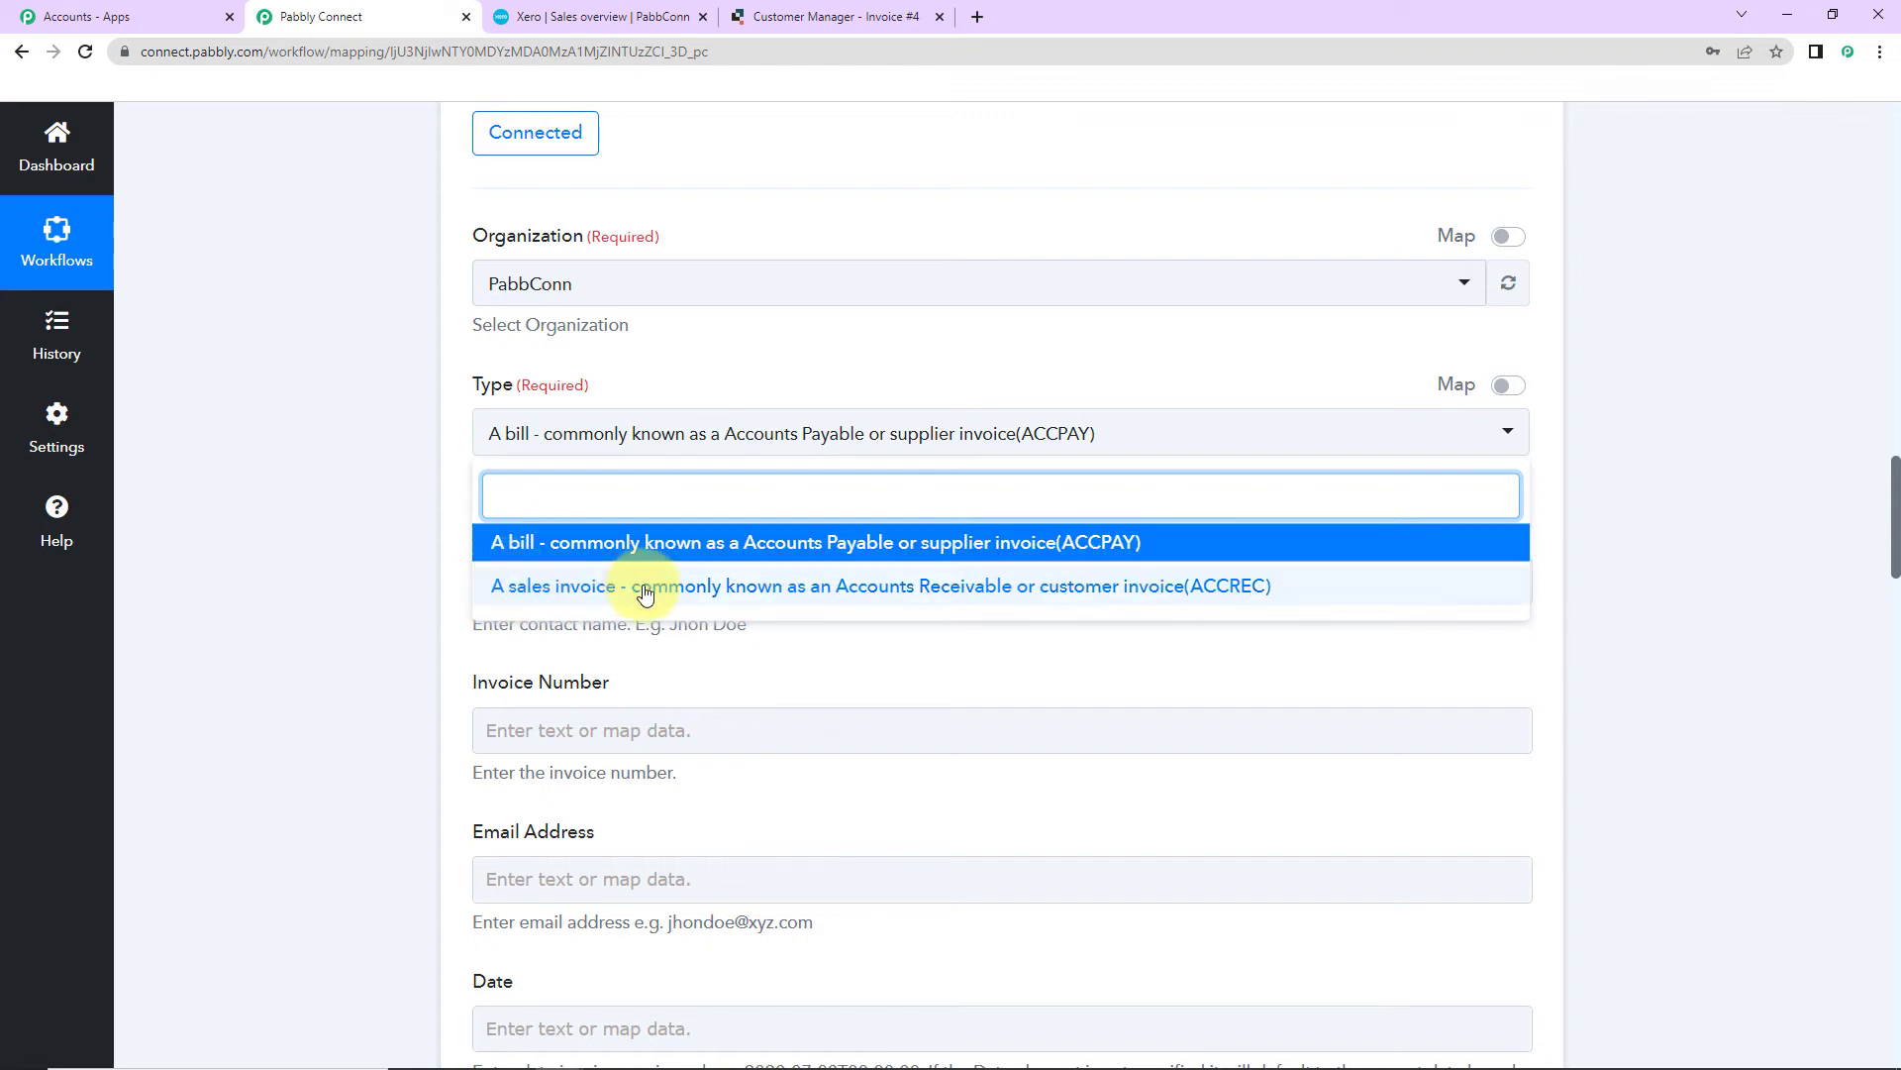
pyautogui.click(535, 584)
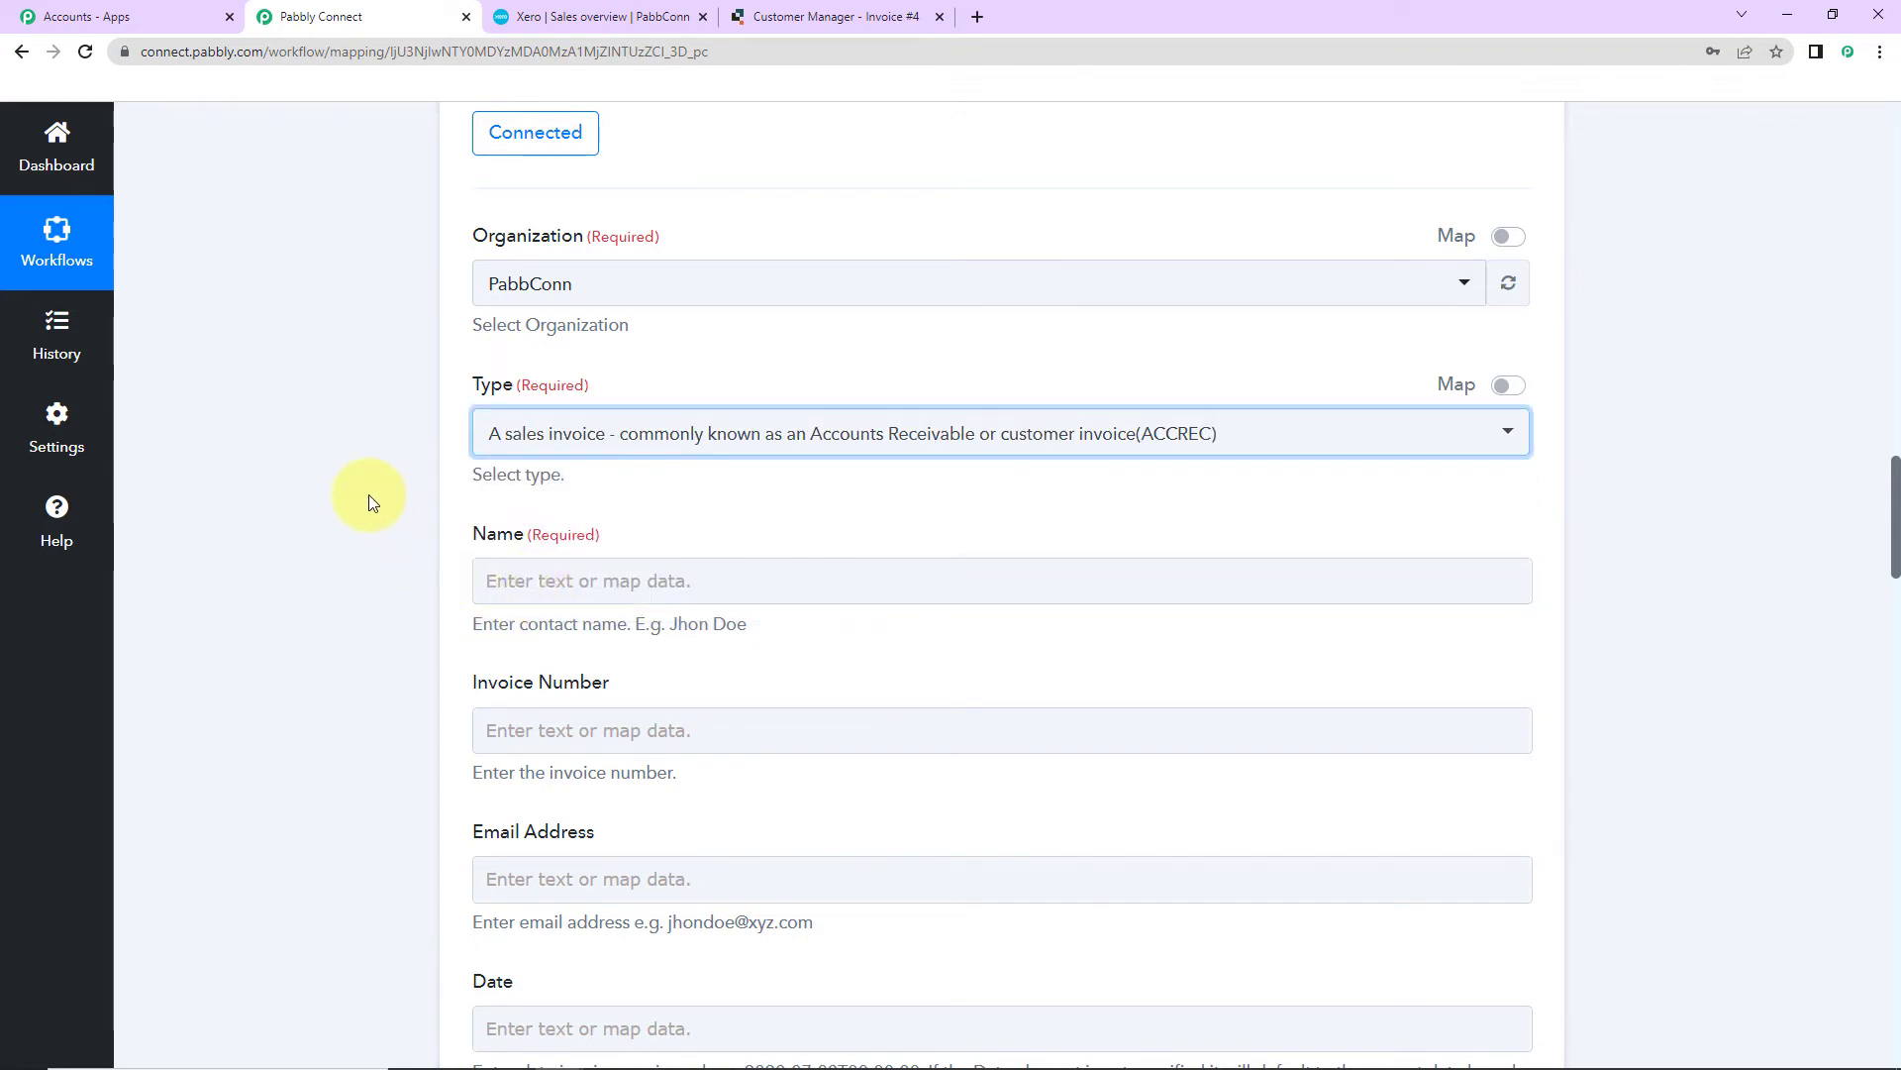
pyautogui.scroll(2, 368, 496)
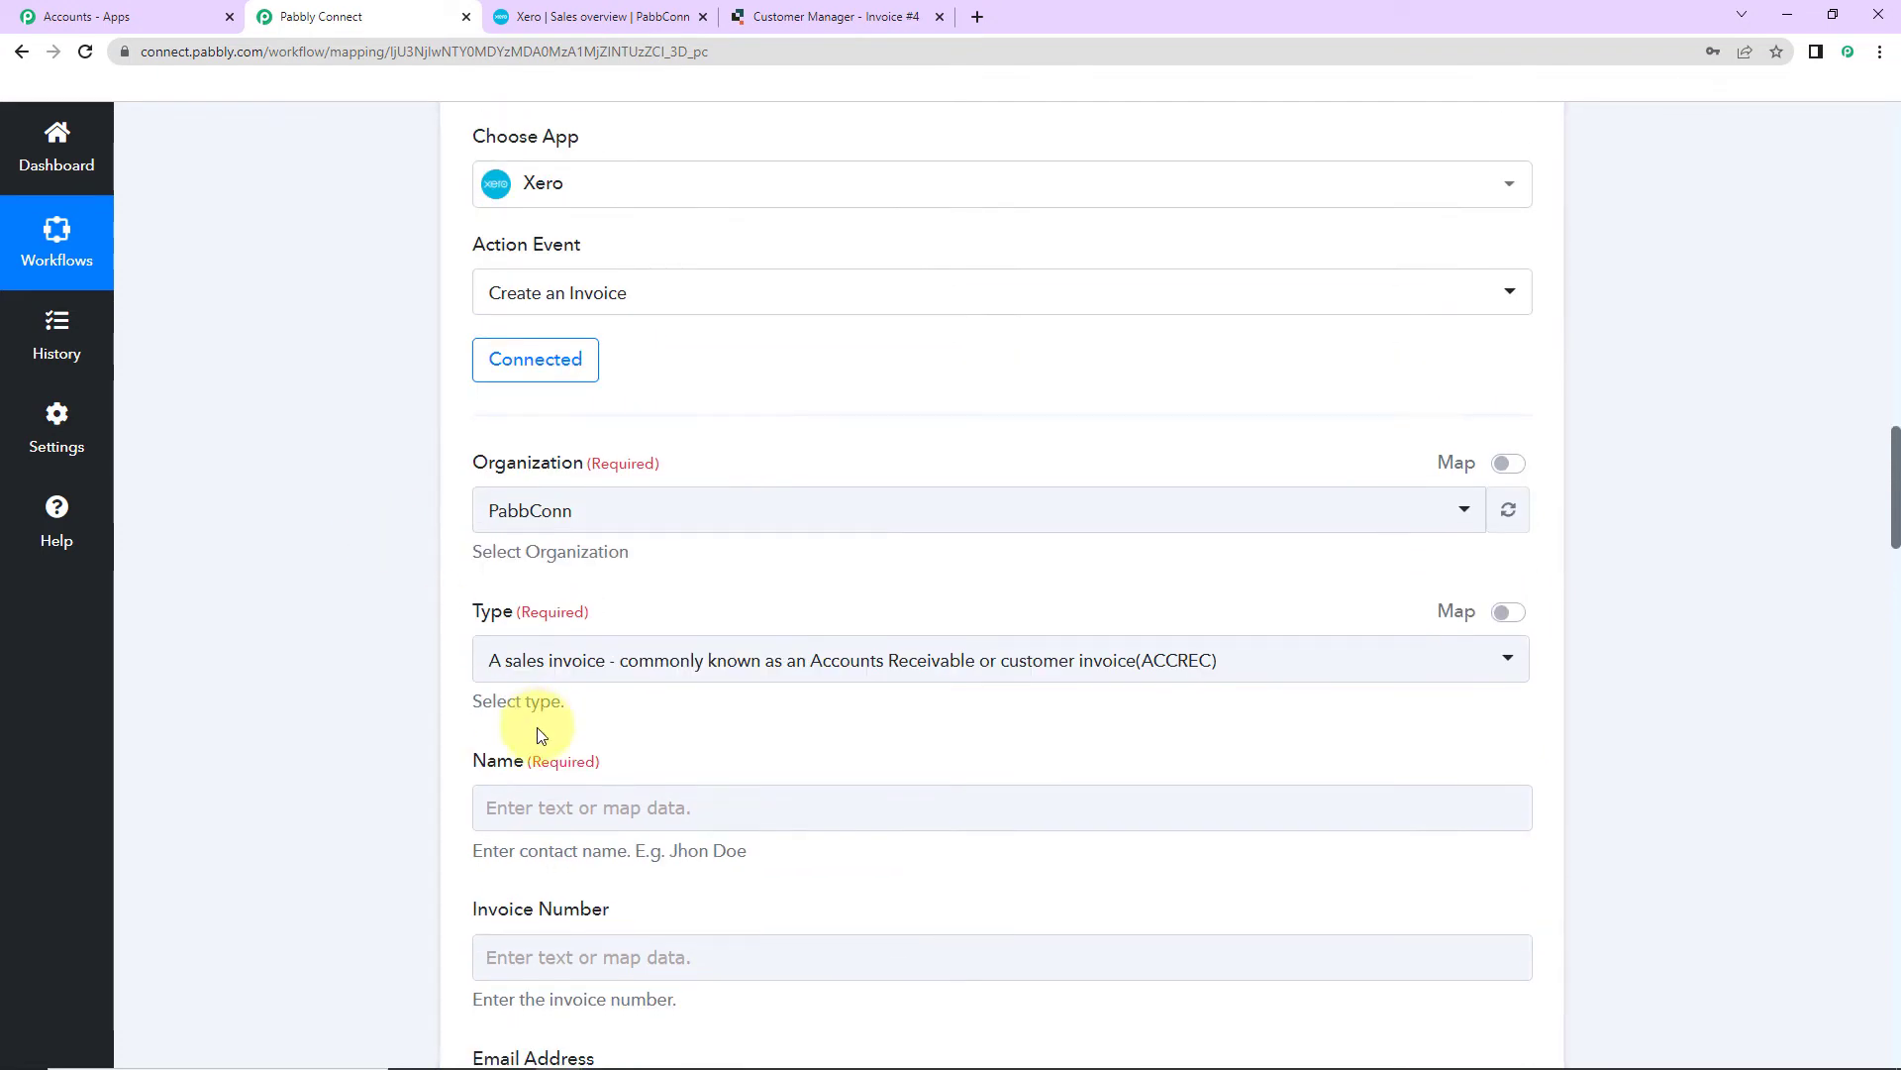
pyautogui.scroll(-2, 540, 735)
pyautogui.scroll(-2, 551, 586)
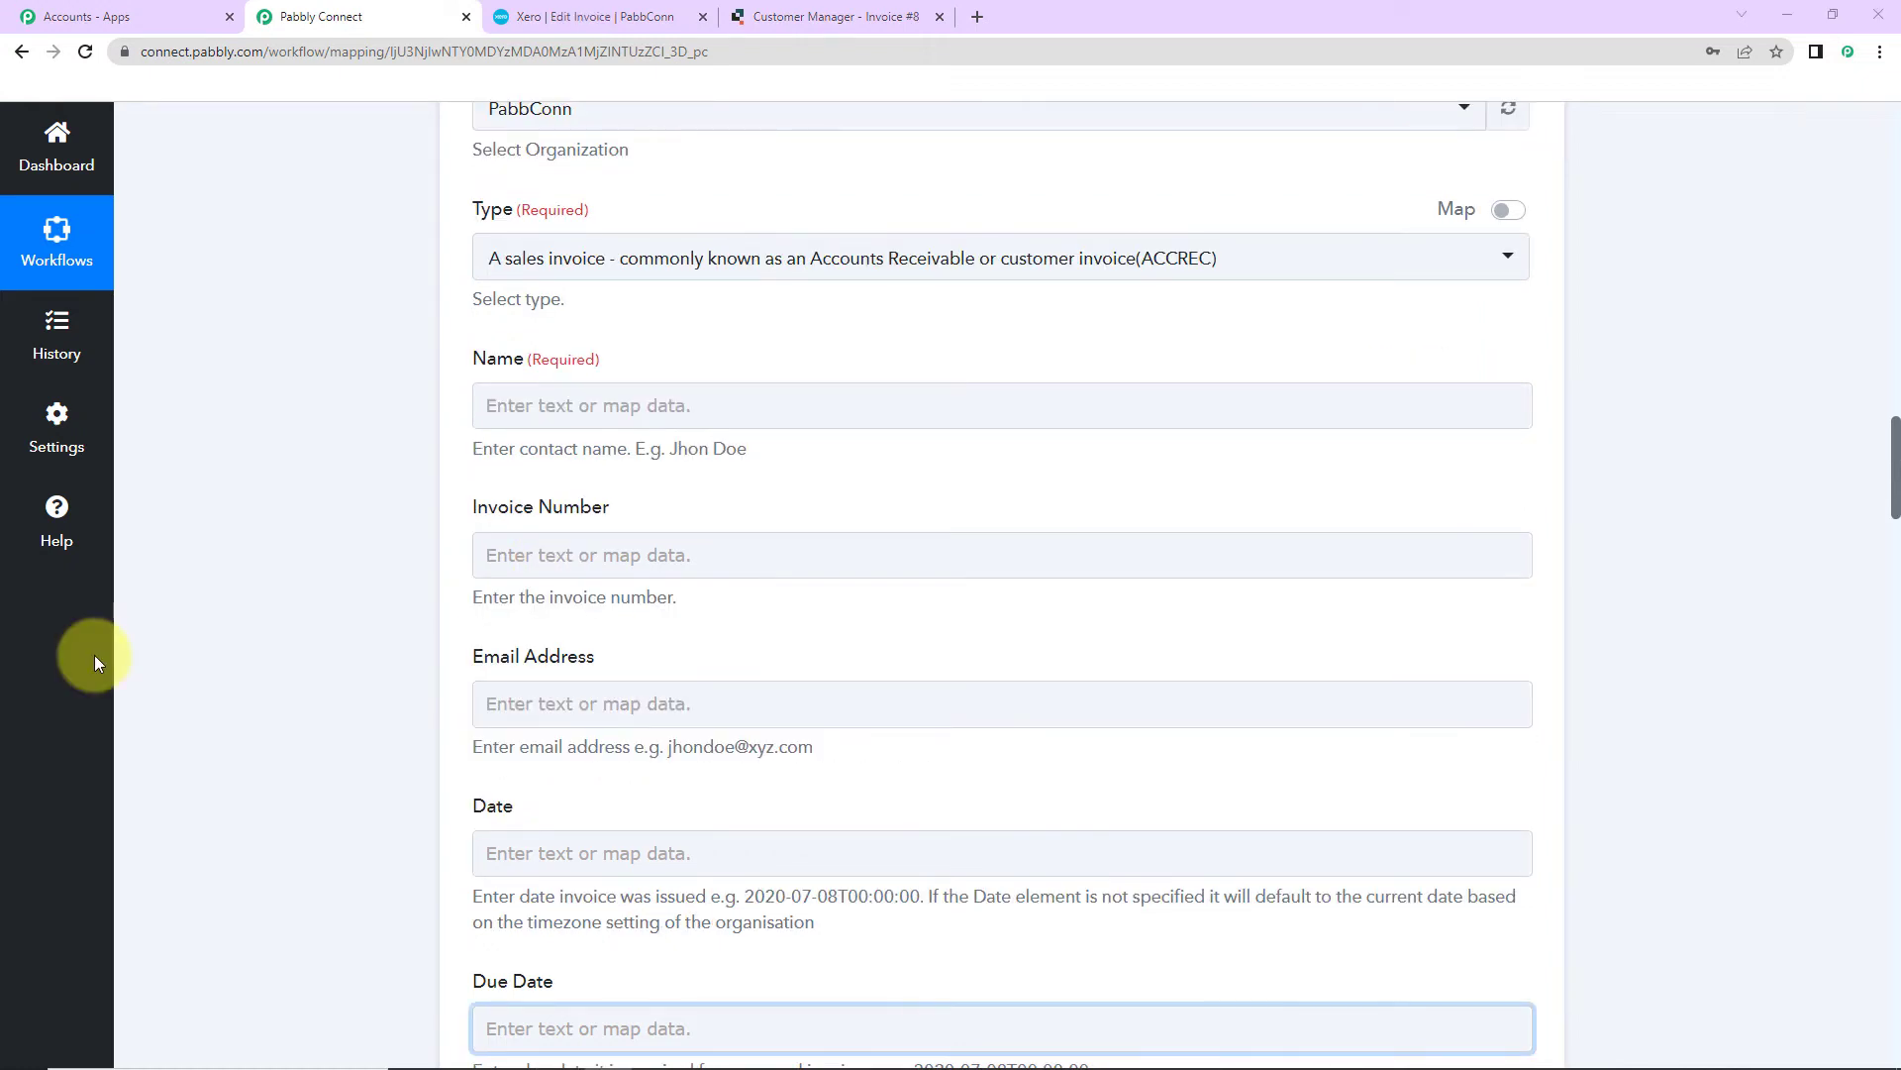
# Step: Map the Quickbase Name and Invoice values into the Name and Invoice Number fields
pyautogui.click(521, 403)
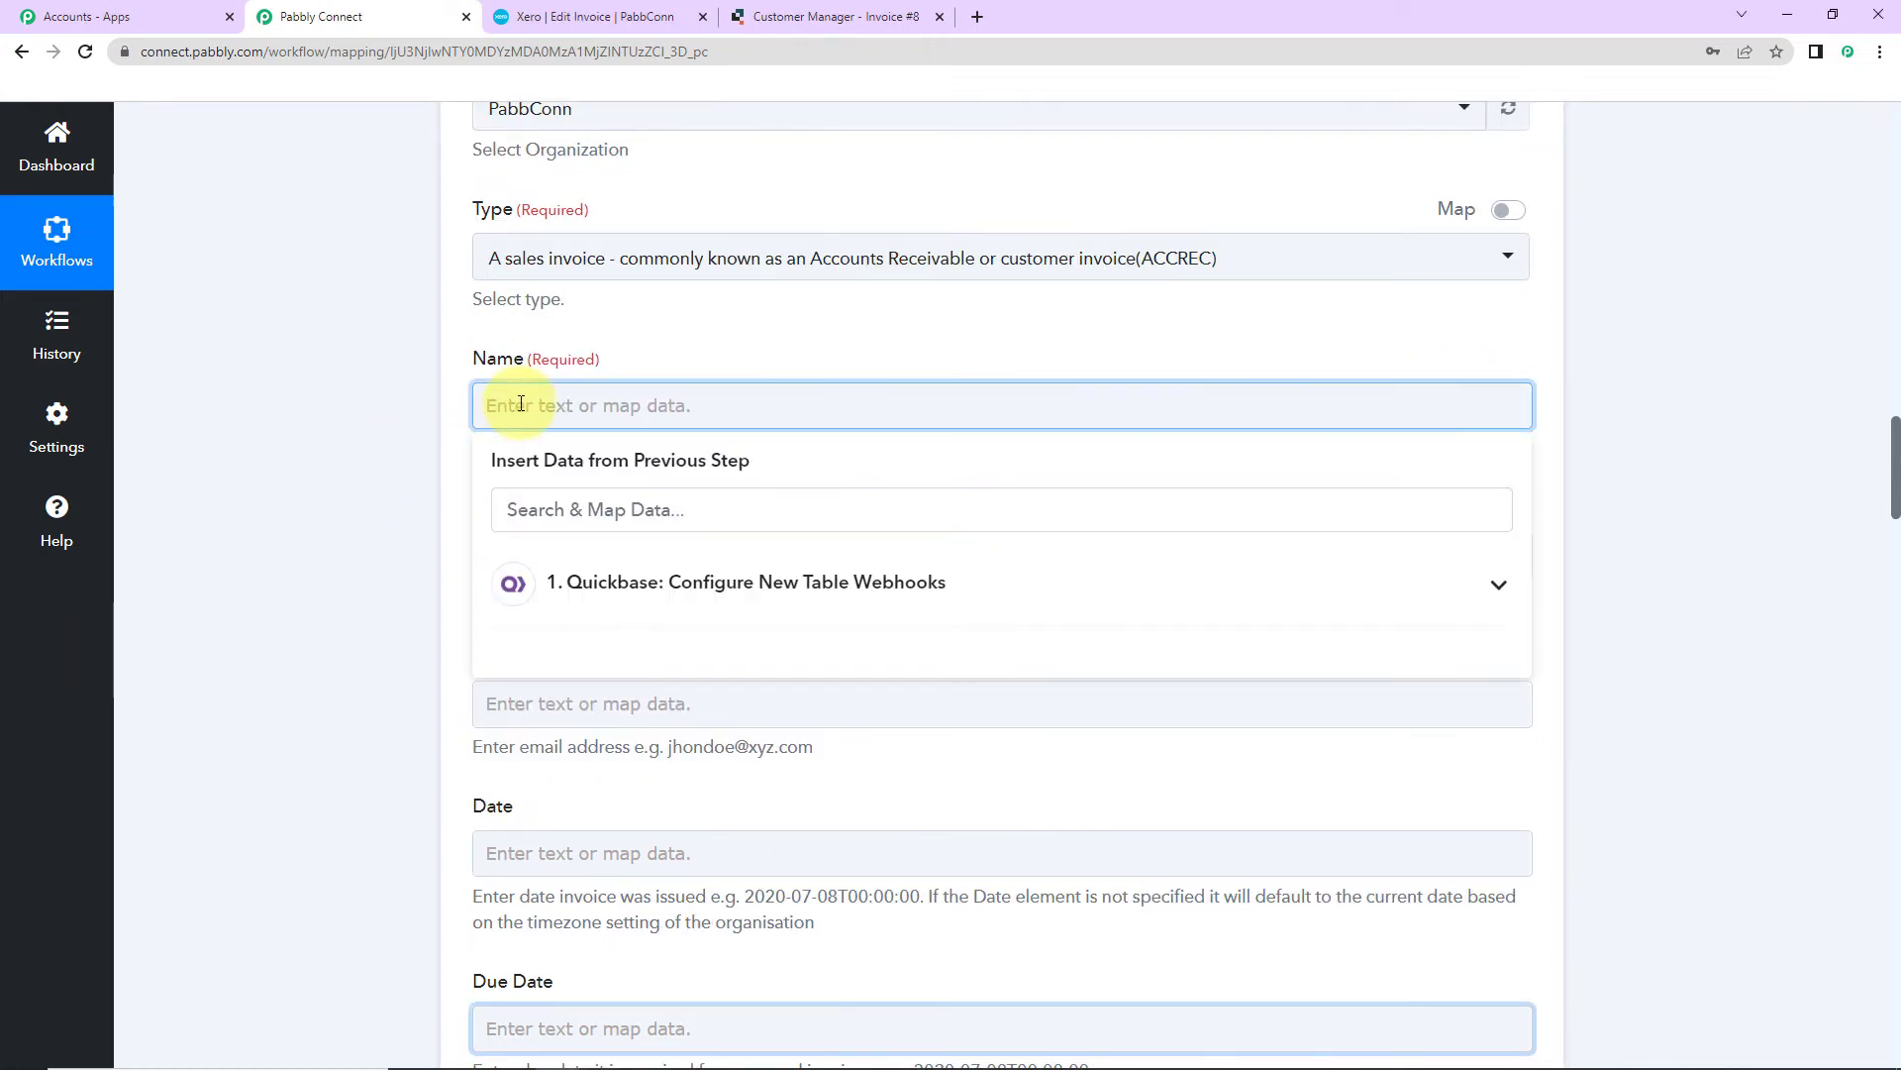
pyautogui.click(656, 599)
pyautogui.click(663, 579)
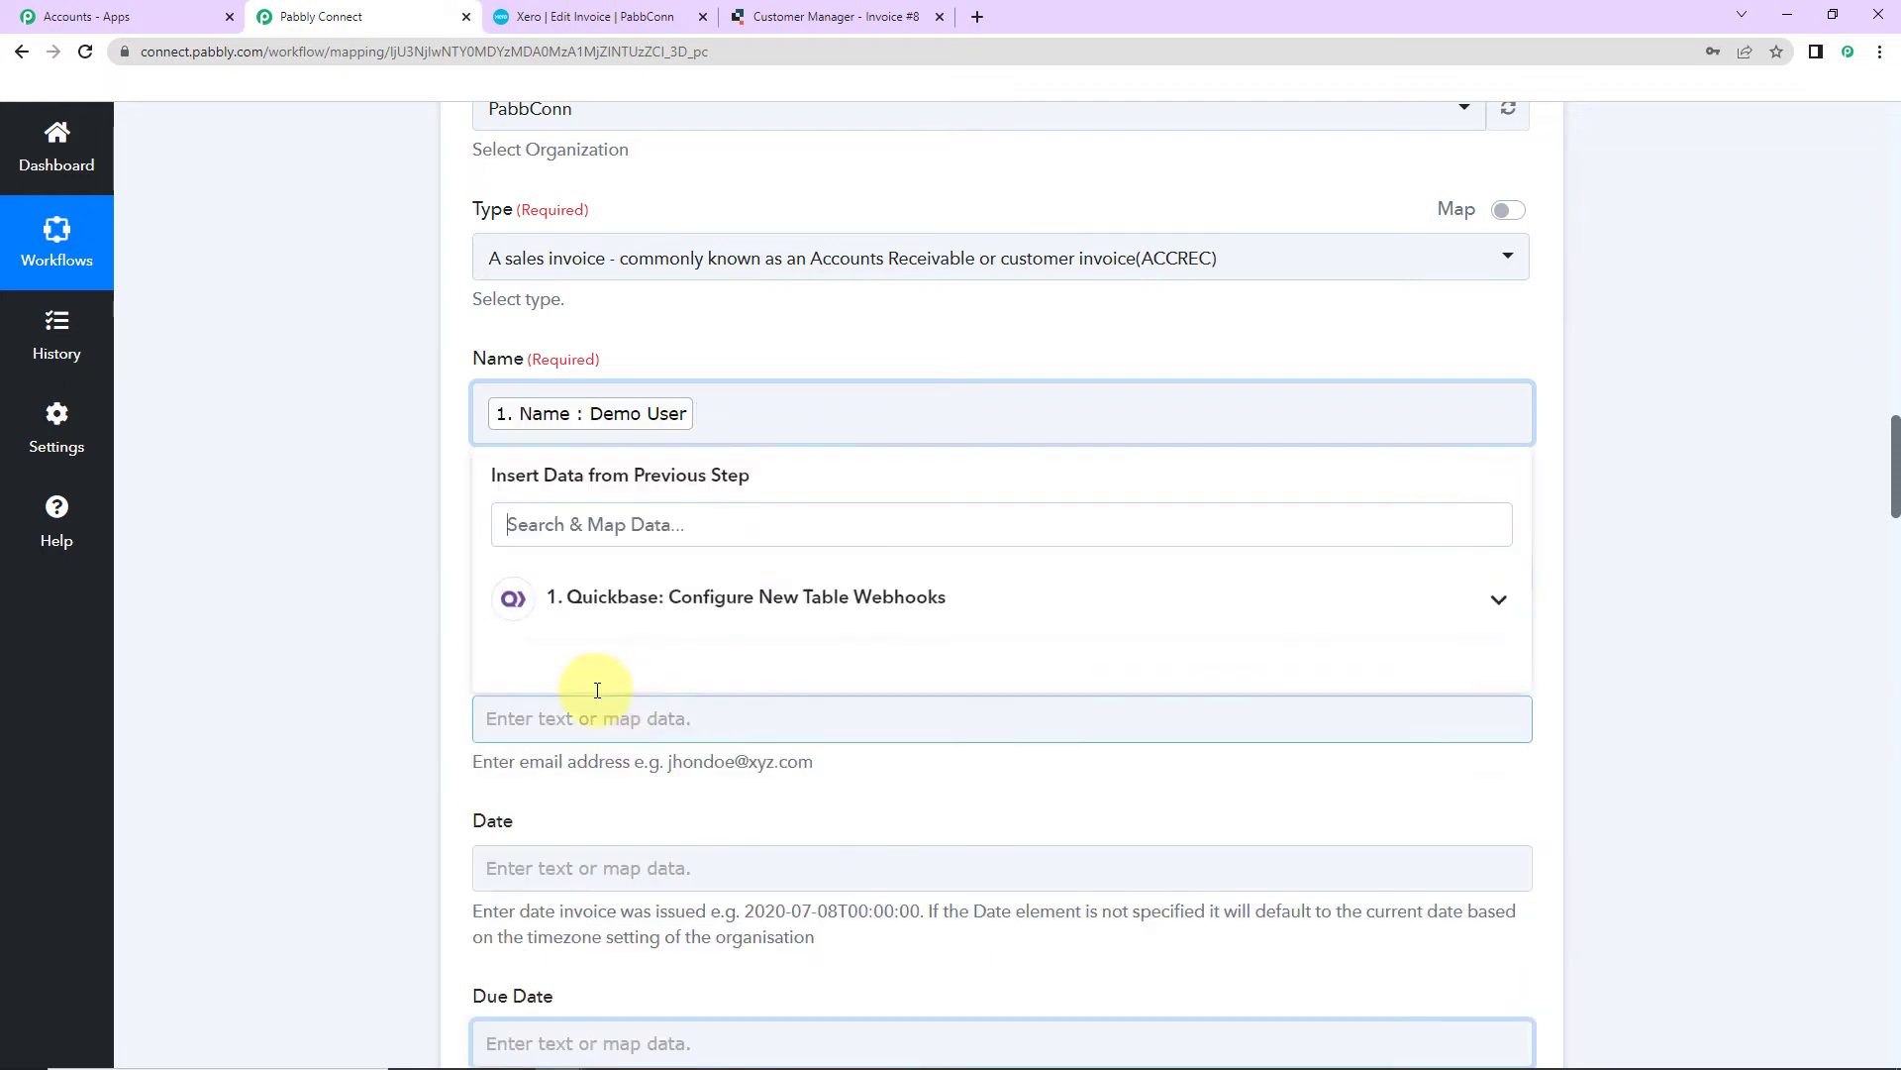
pyautogui.click(355, 549)
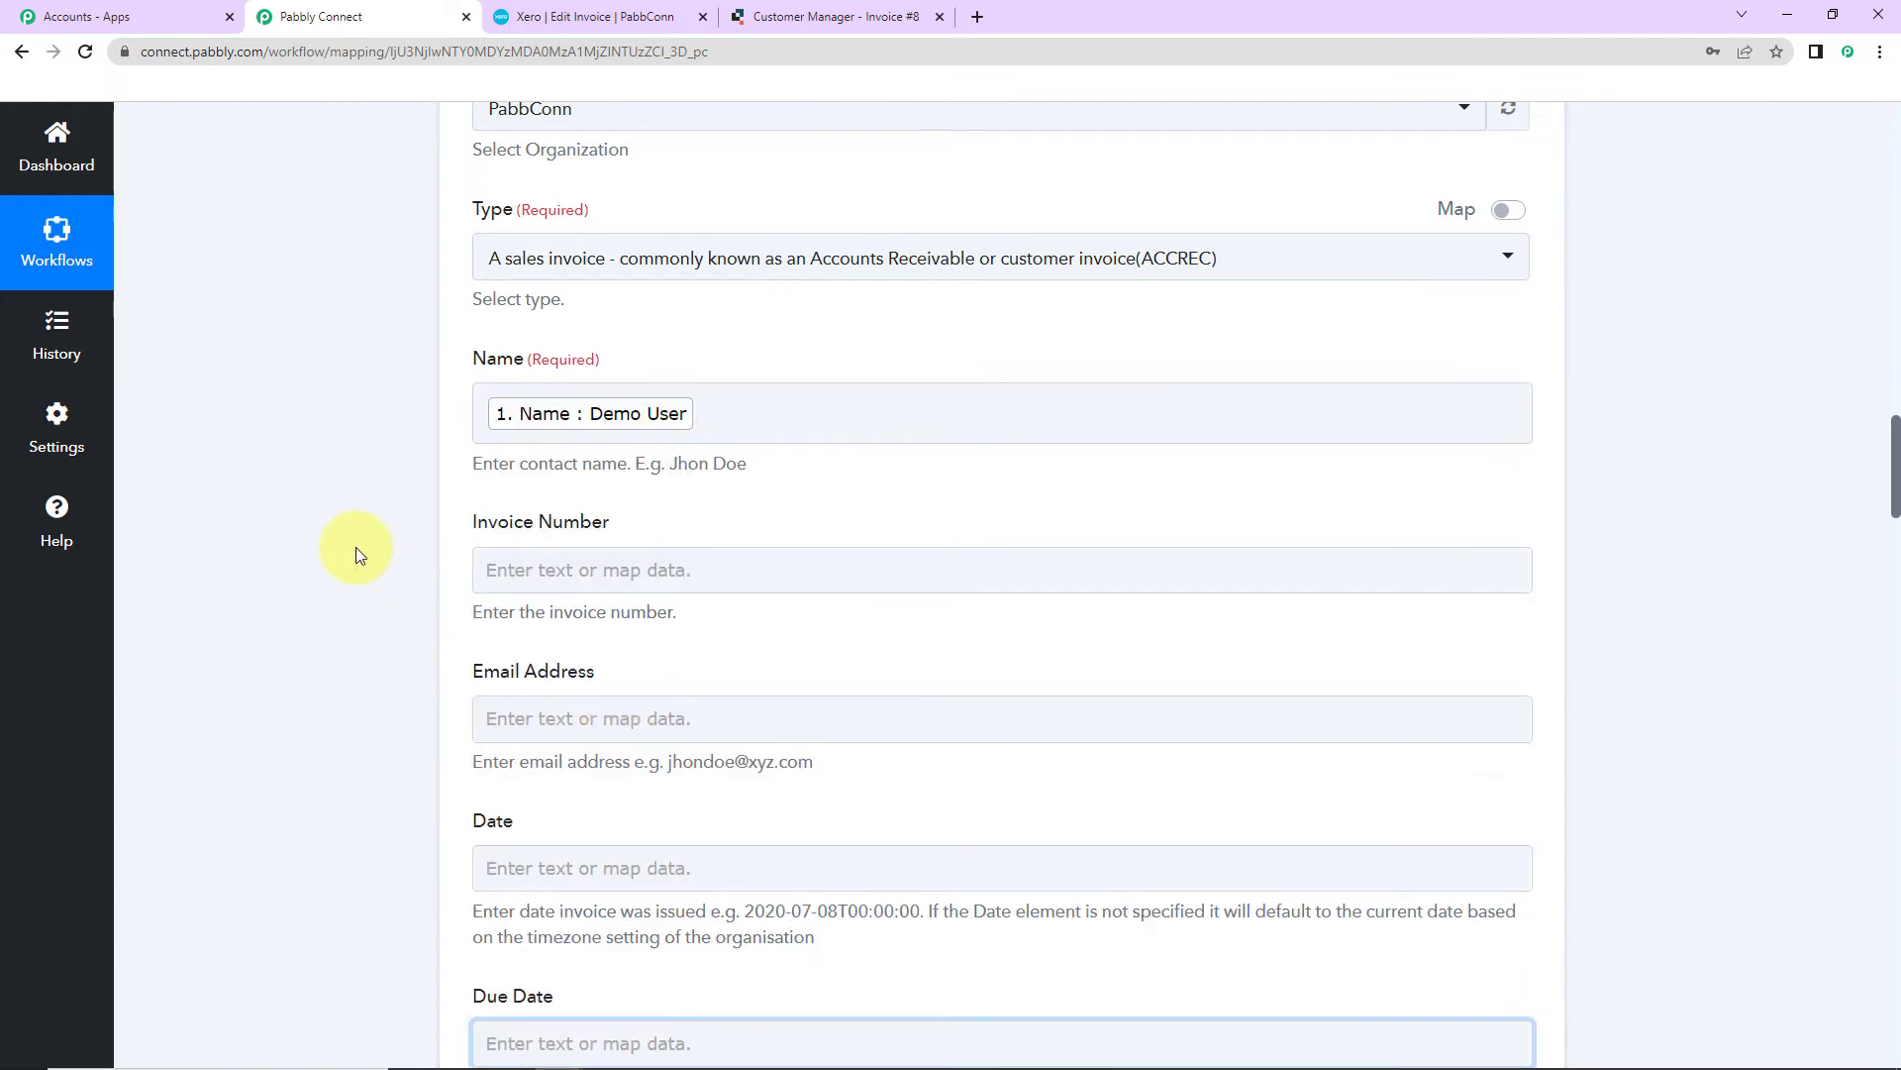
pyautogui.scroll(-2, 357, 550)
pyautogui.click(600, 344)
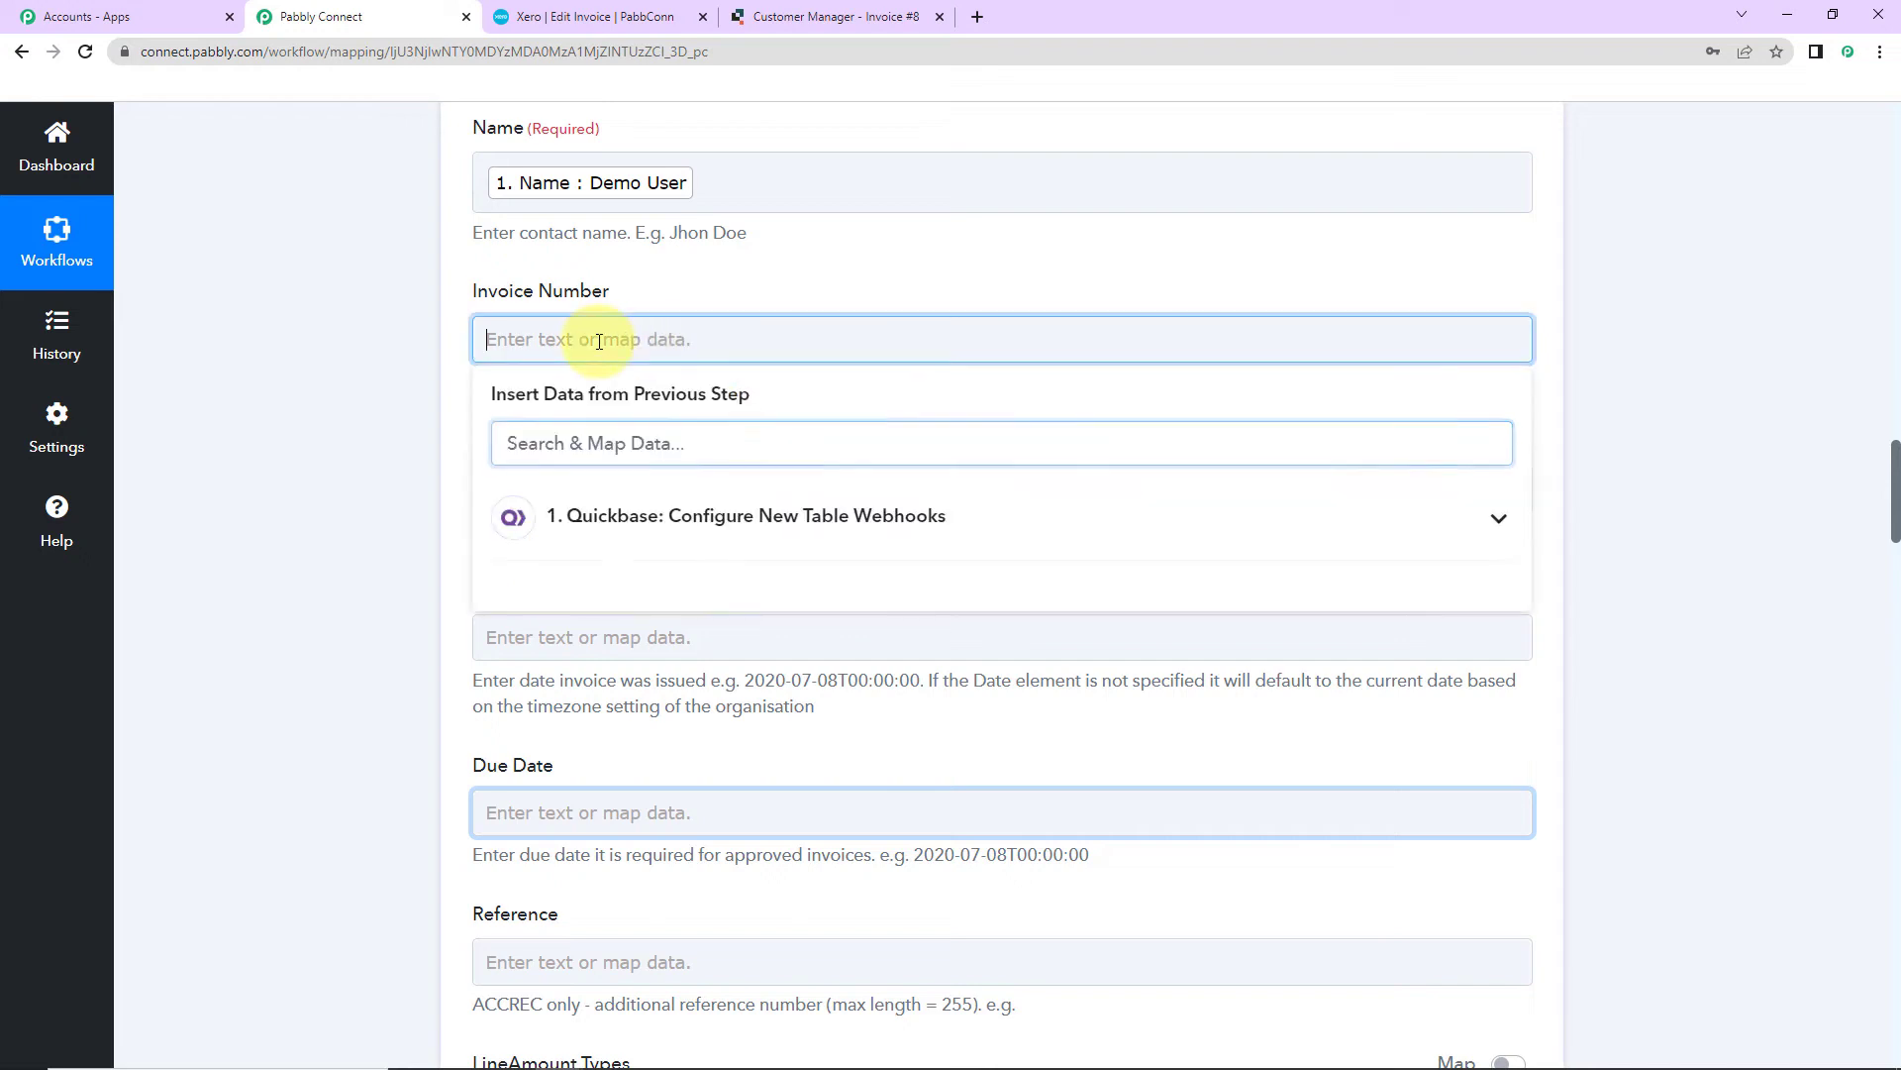
pyautogui.click(632, 515)
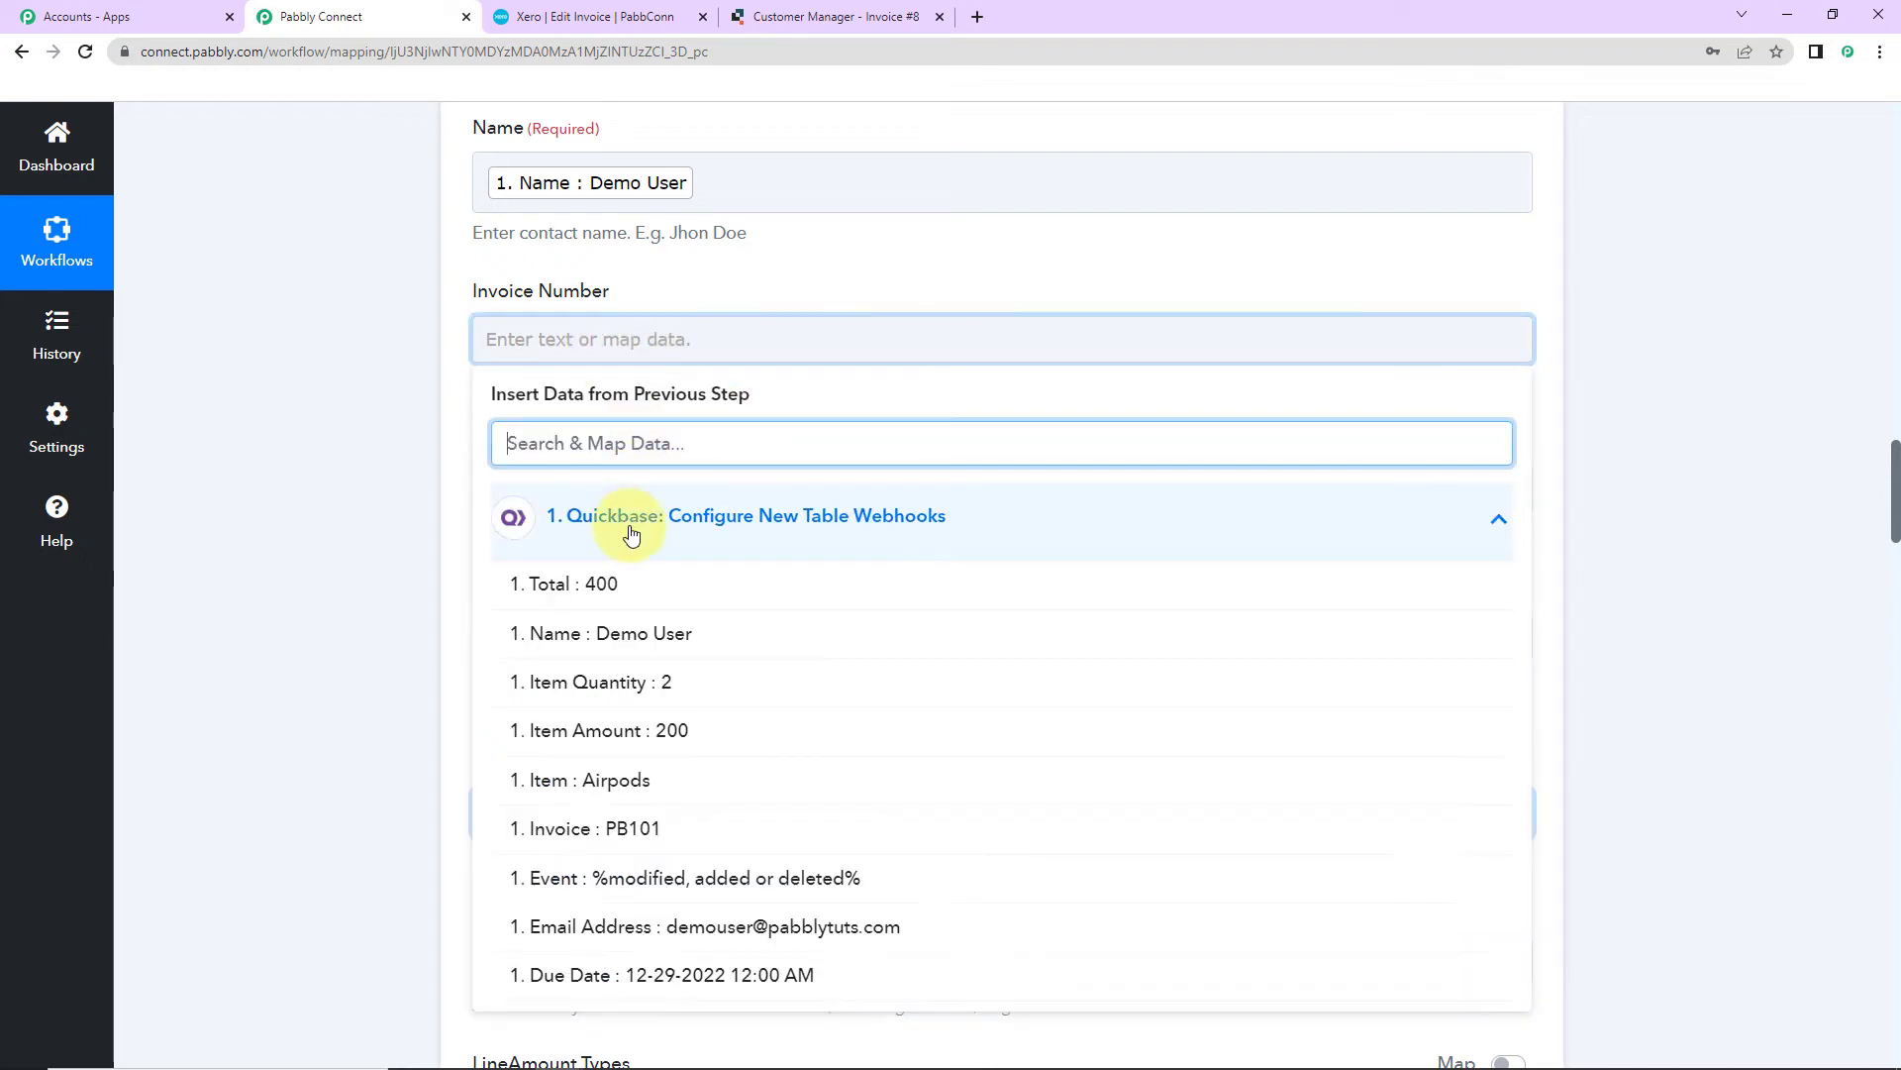
pyautogui.click(628, 828)
pyautogui.click(384, 679)
# Step: Map the Quickbase Email Address value into the invoice's Email Address field
pyautogui.click(504, 515)
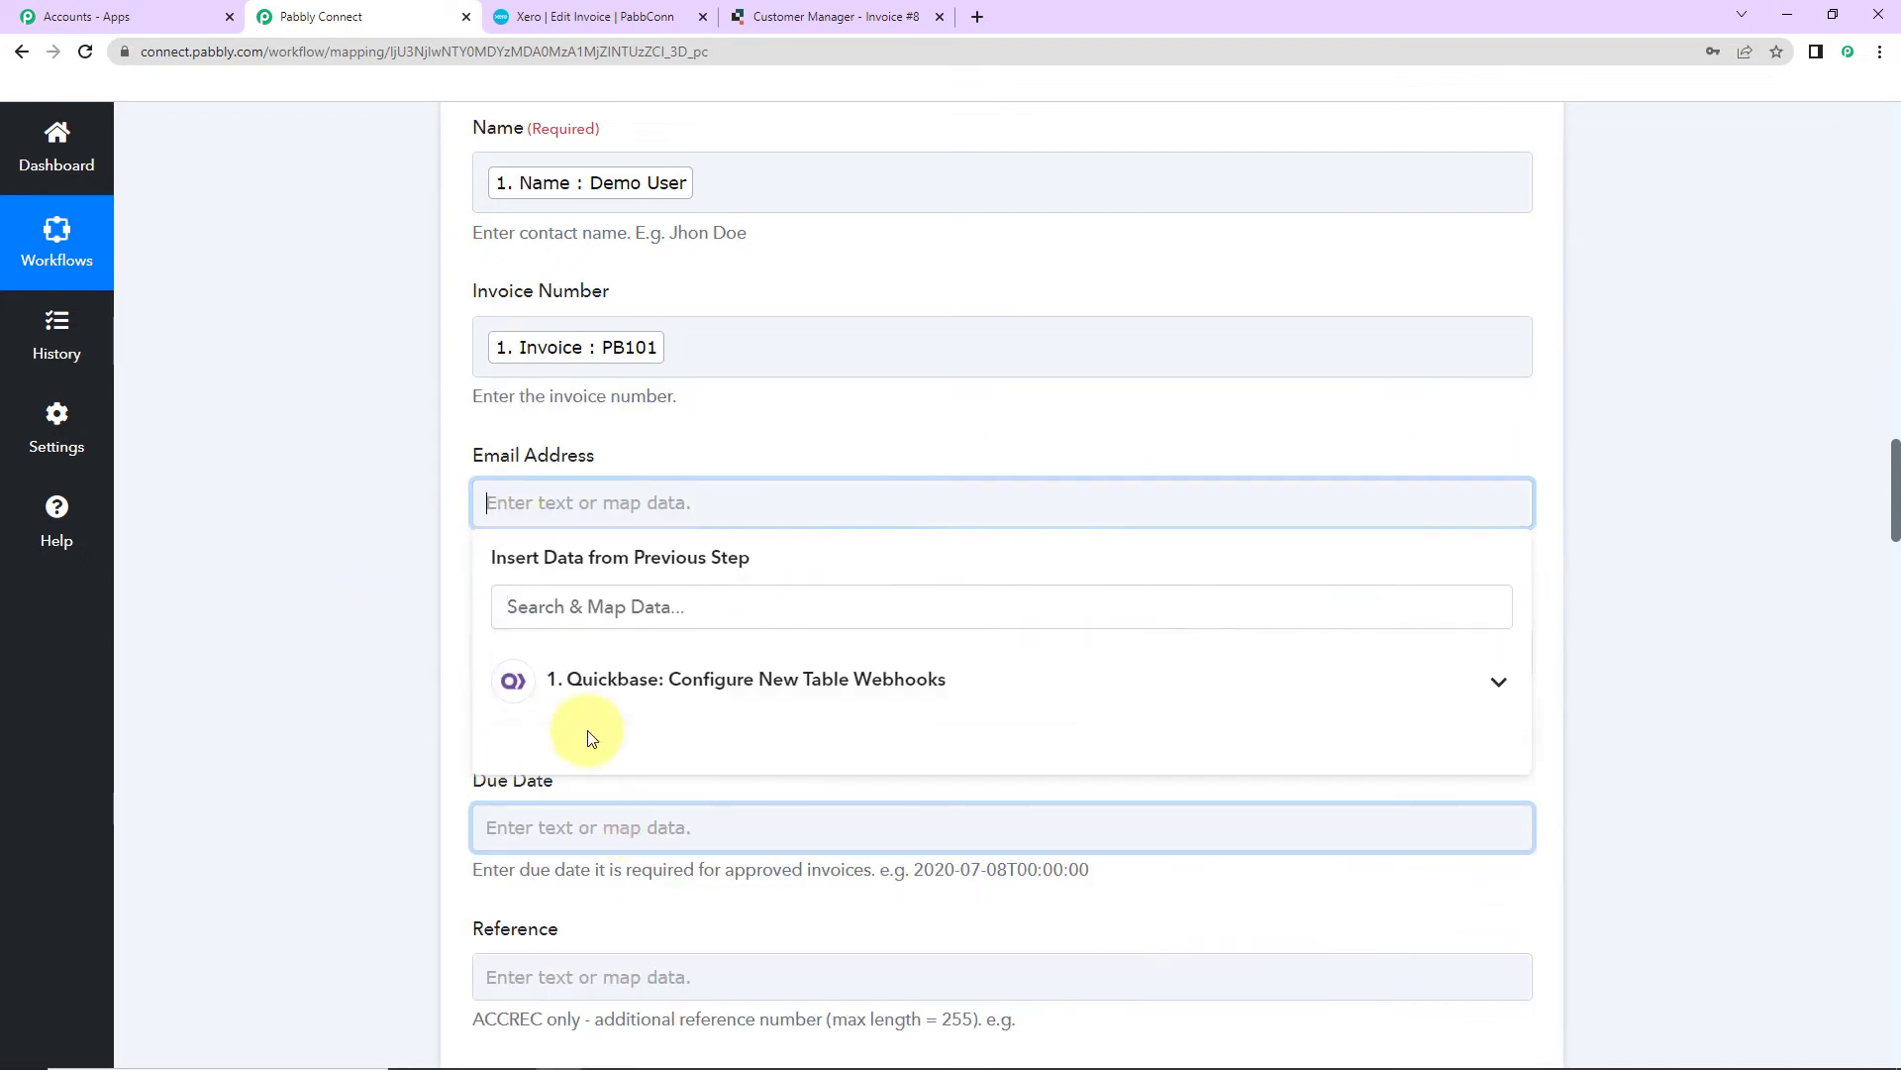
pyautogui.click(594, 682)
pyautogui.scroll(-2, 703, 901)
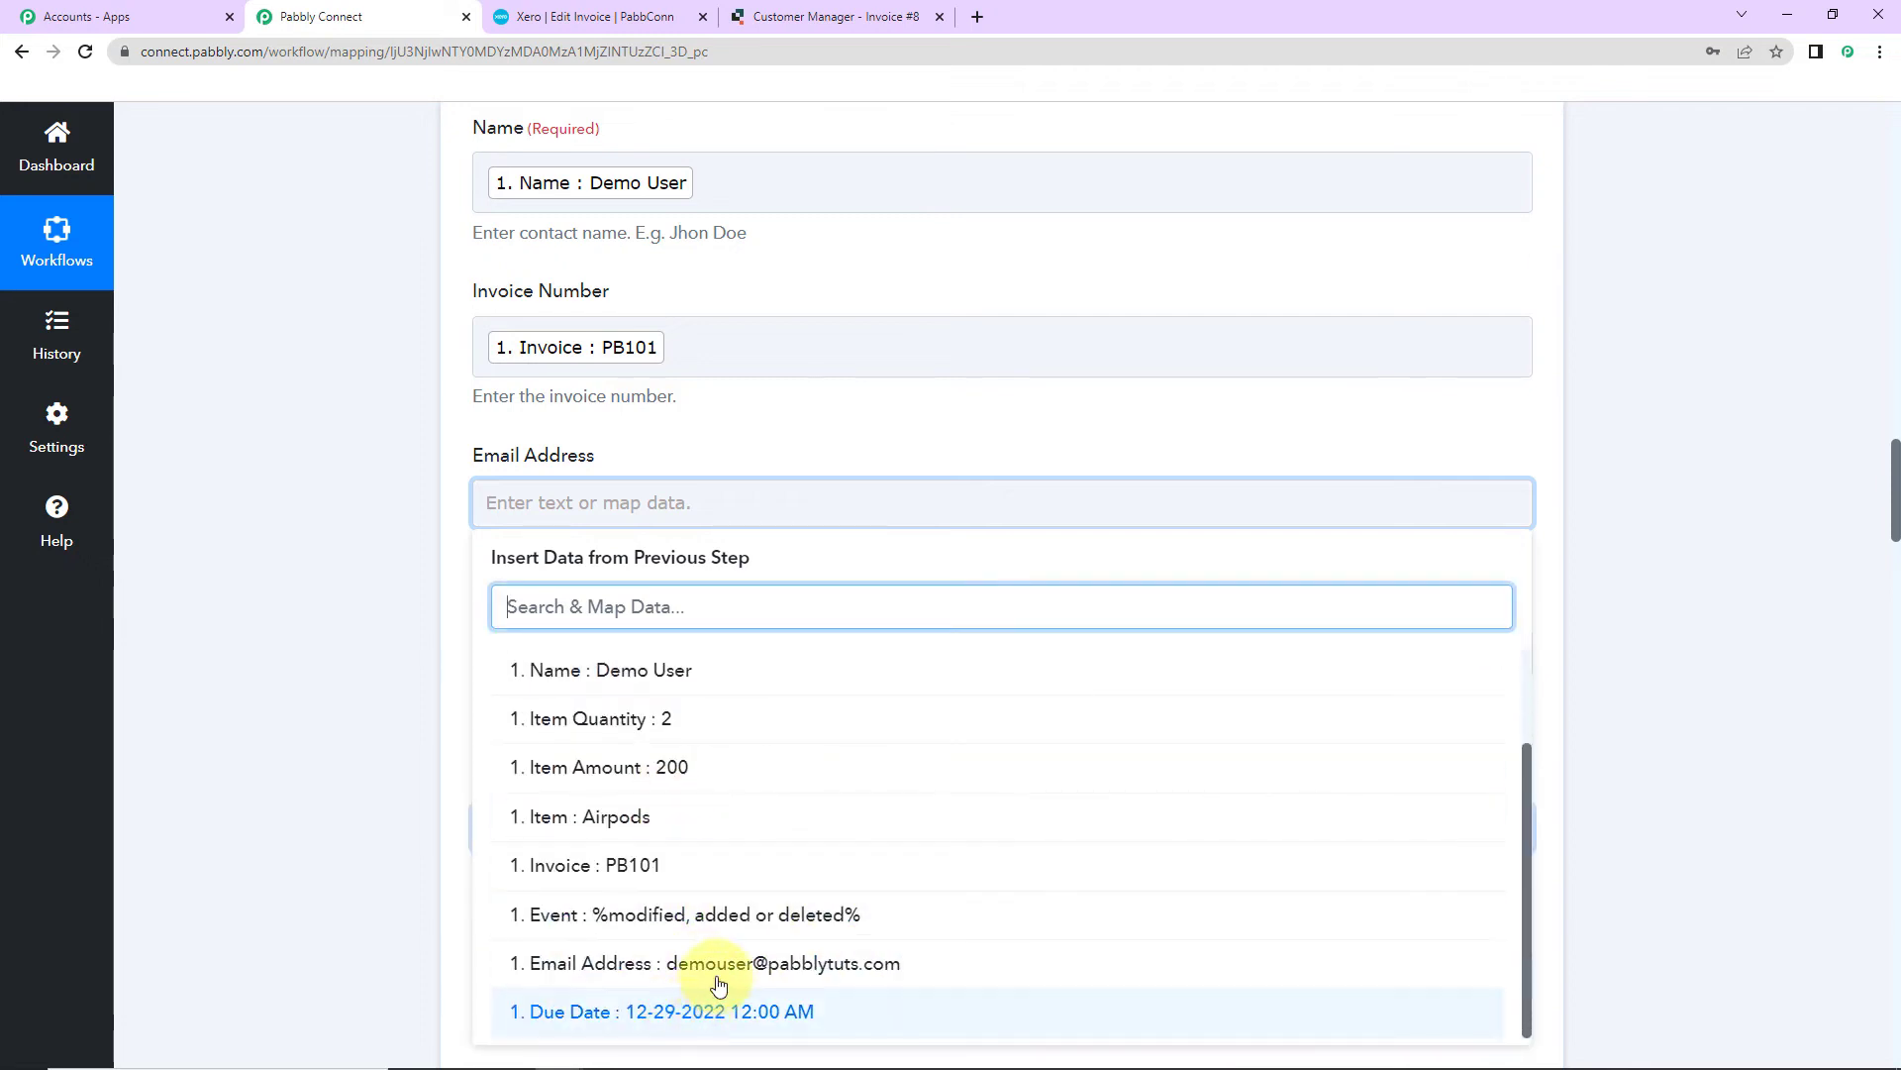
pyautogui.click(698, 965)
pyautogui.click(315, 655)
pyautogui.scroll(-3, 315, 656)
pyautogui.click(571, 383)
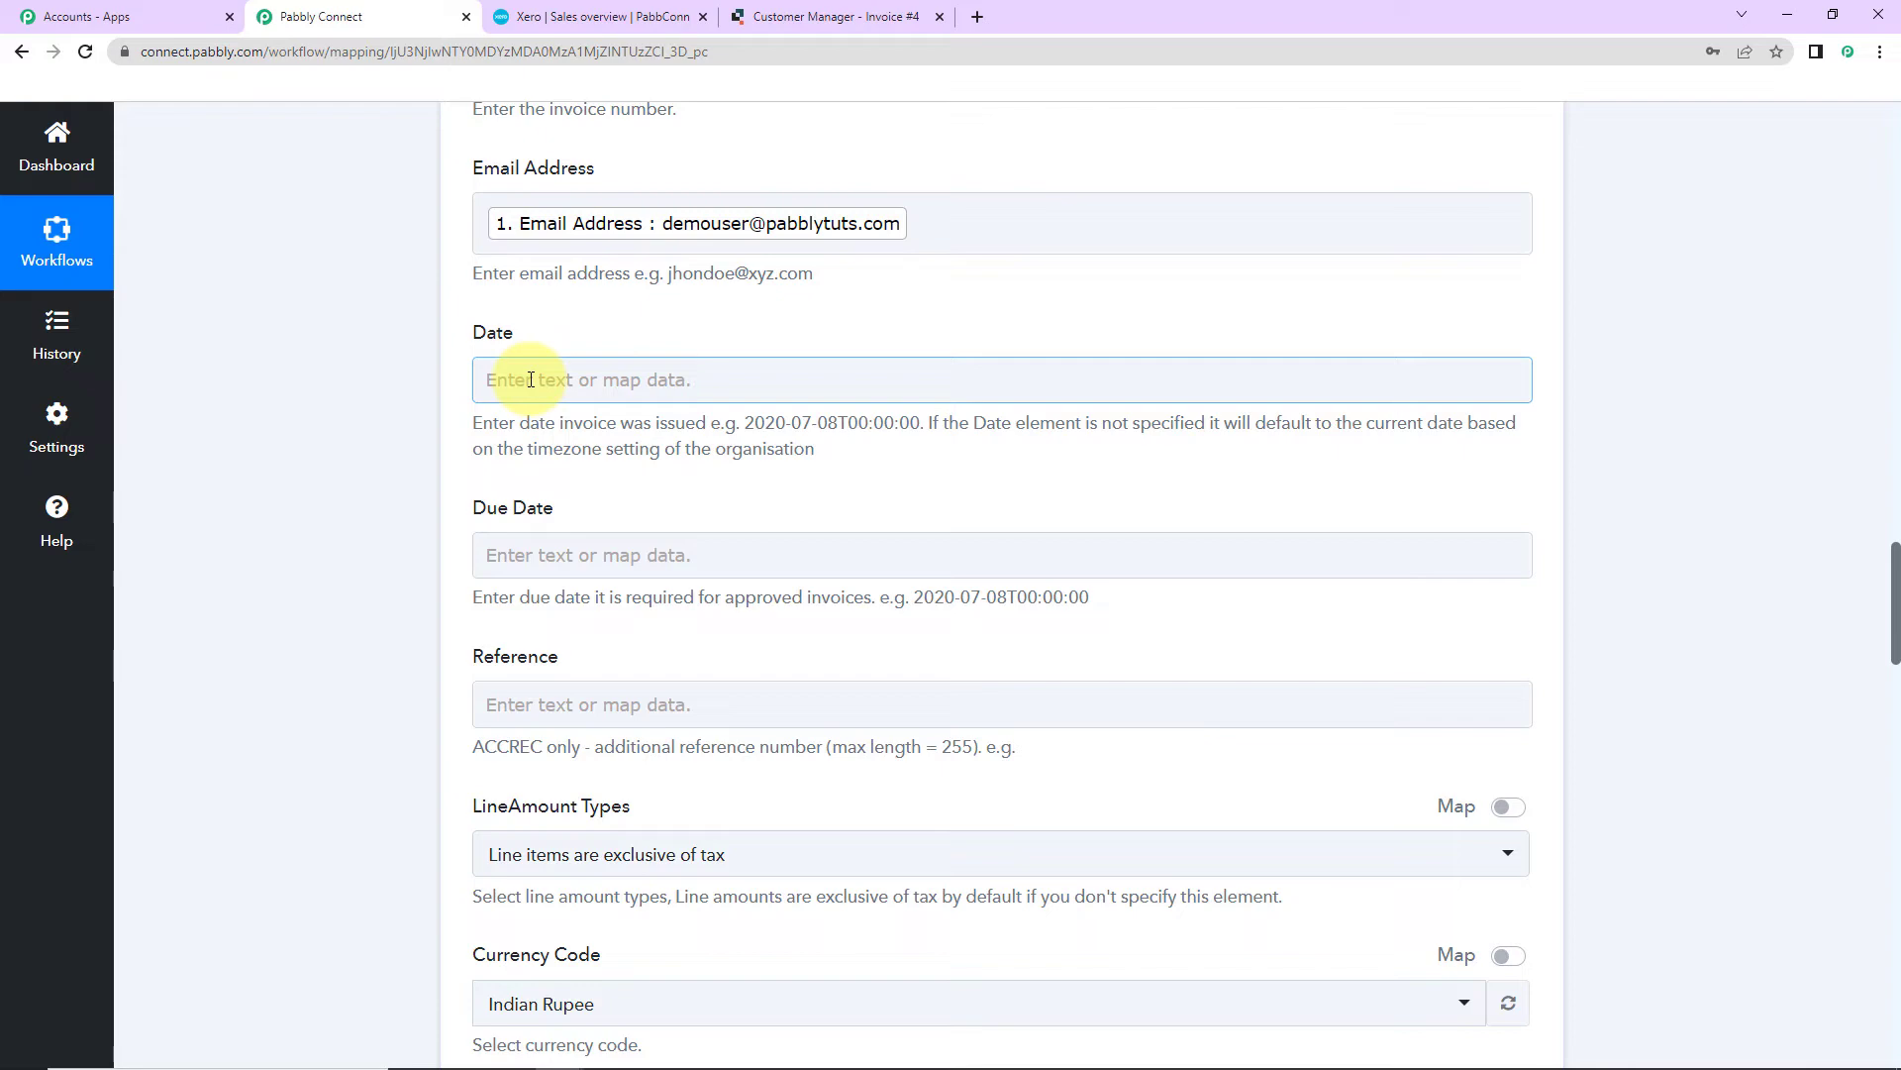
# Step: Check the due date's mapping options without mapping, and clear the example date format
pyautogui.scroll(-2, 531, 379)
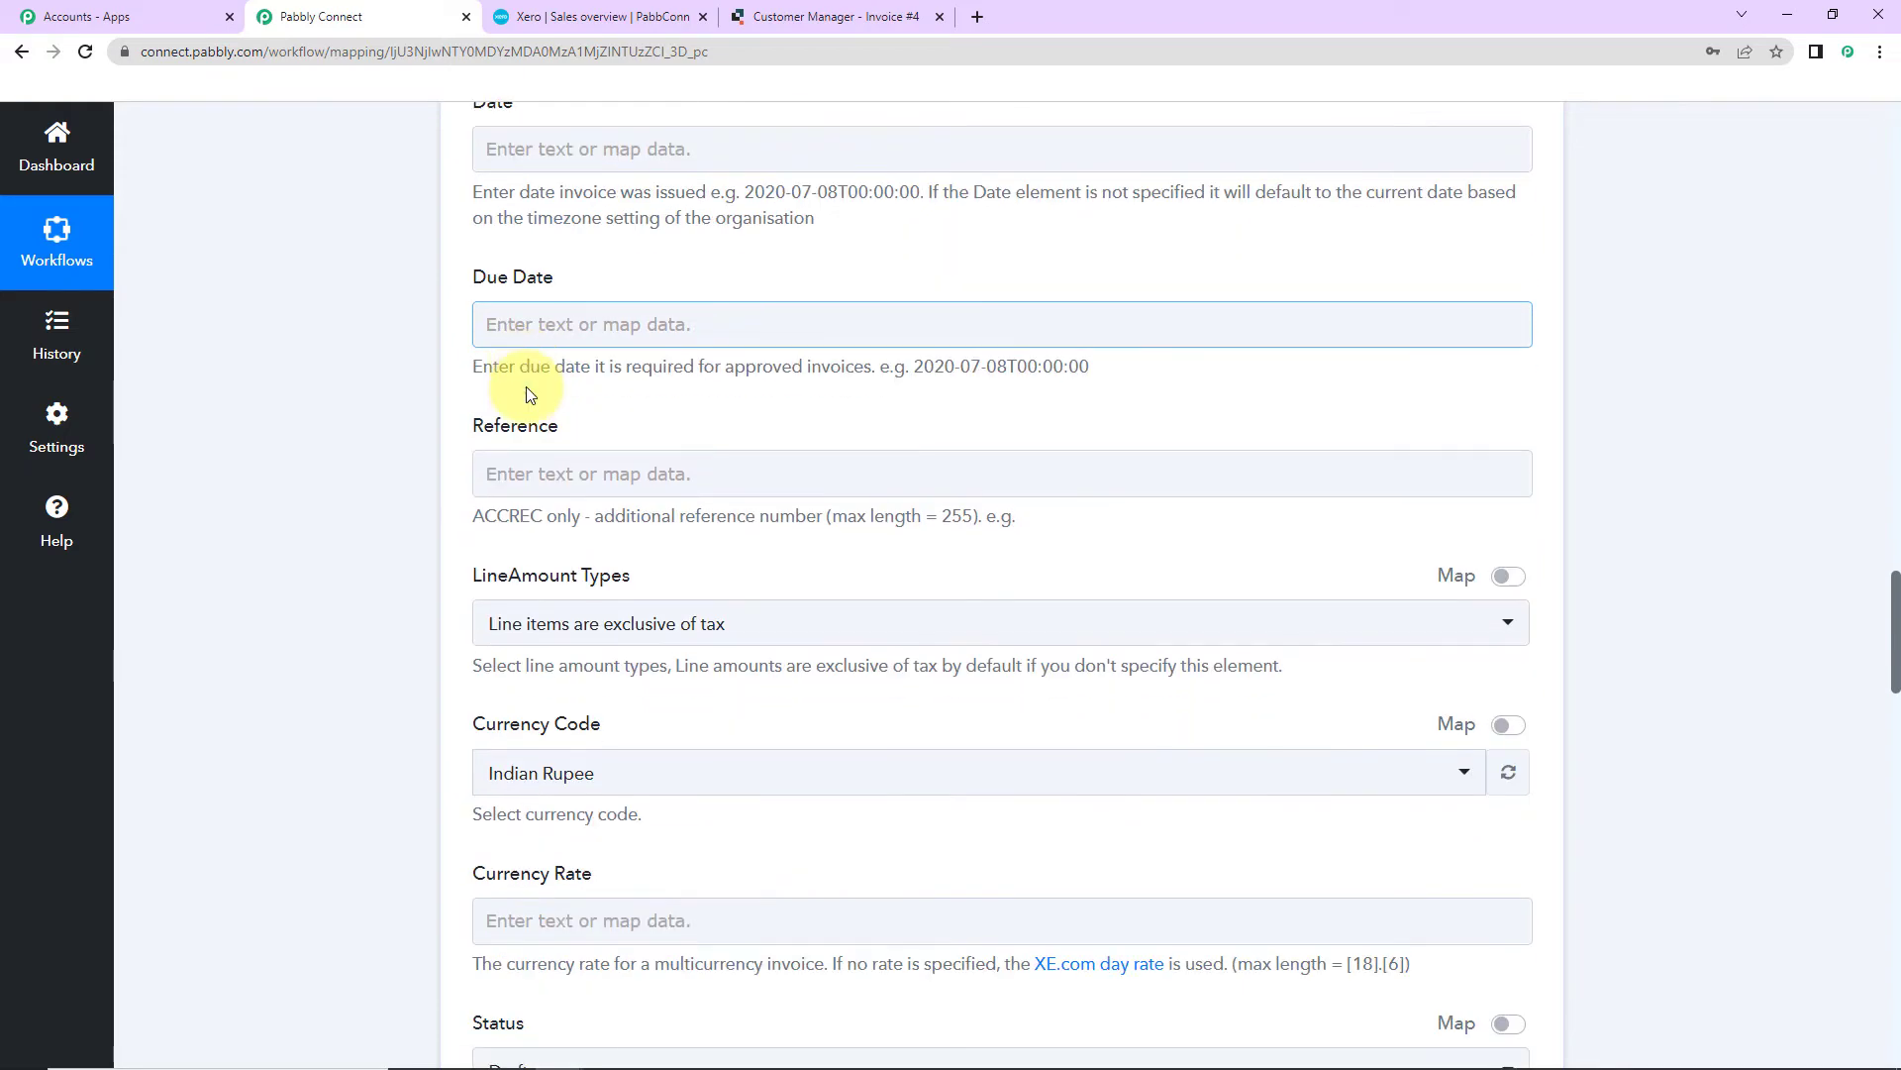
pyautogui.click(550, 325)
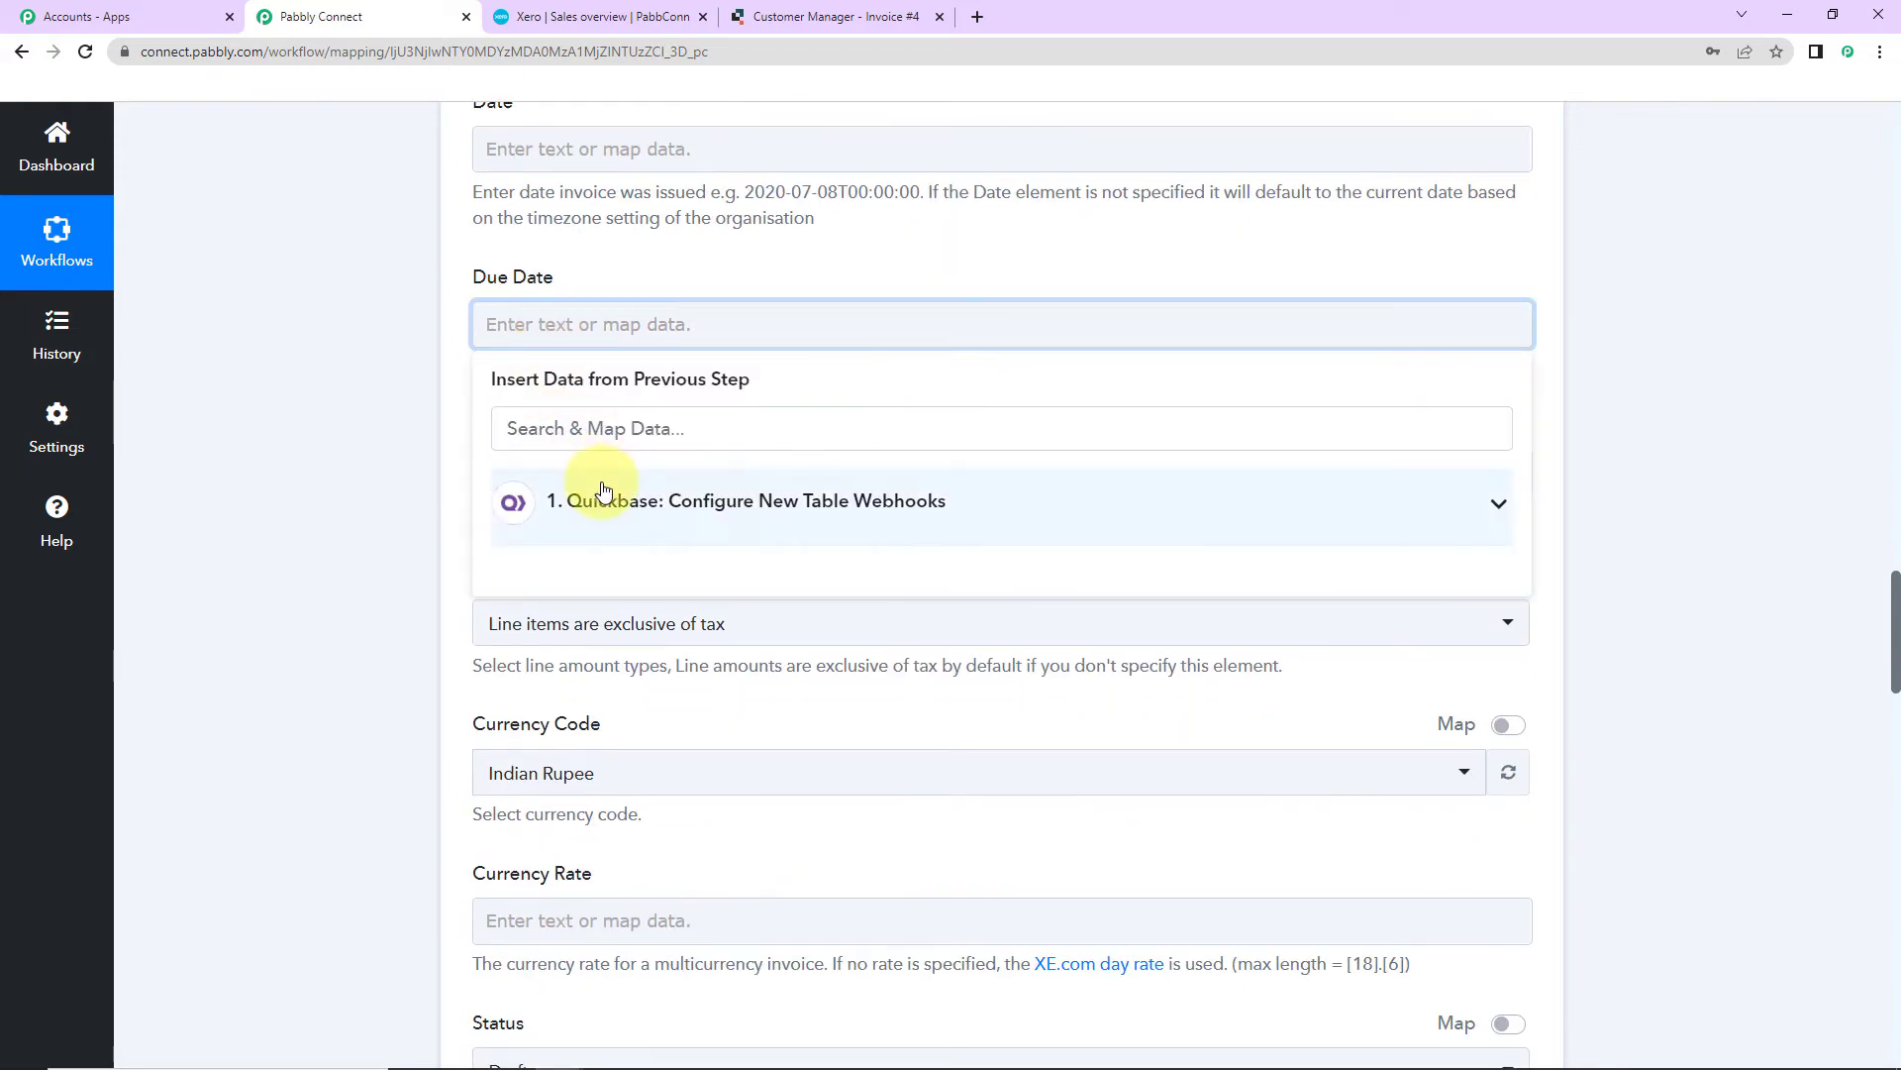
pyautogui.click(525, 500)
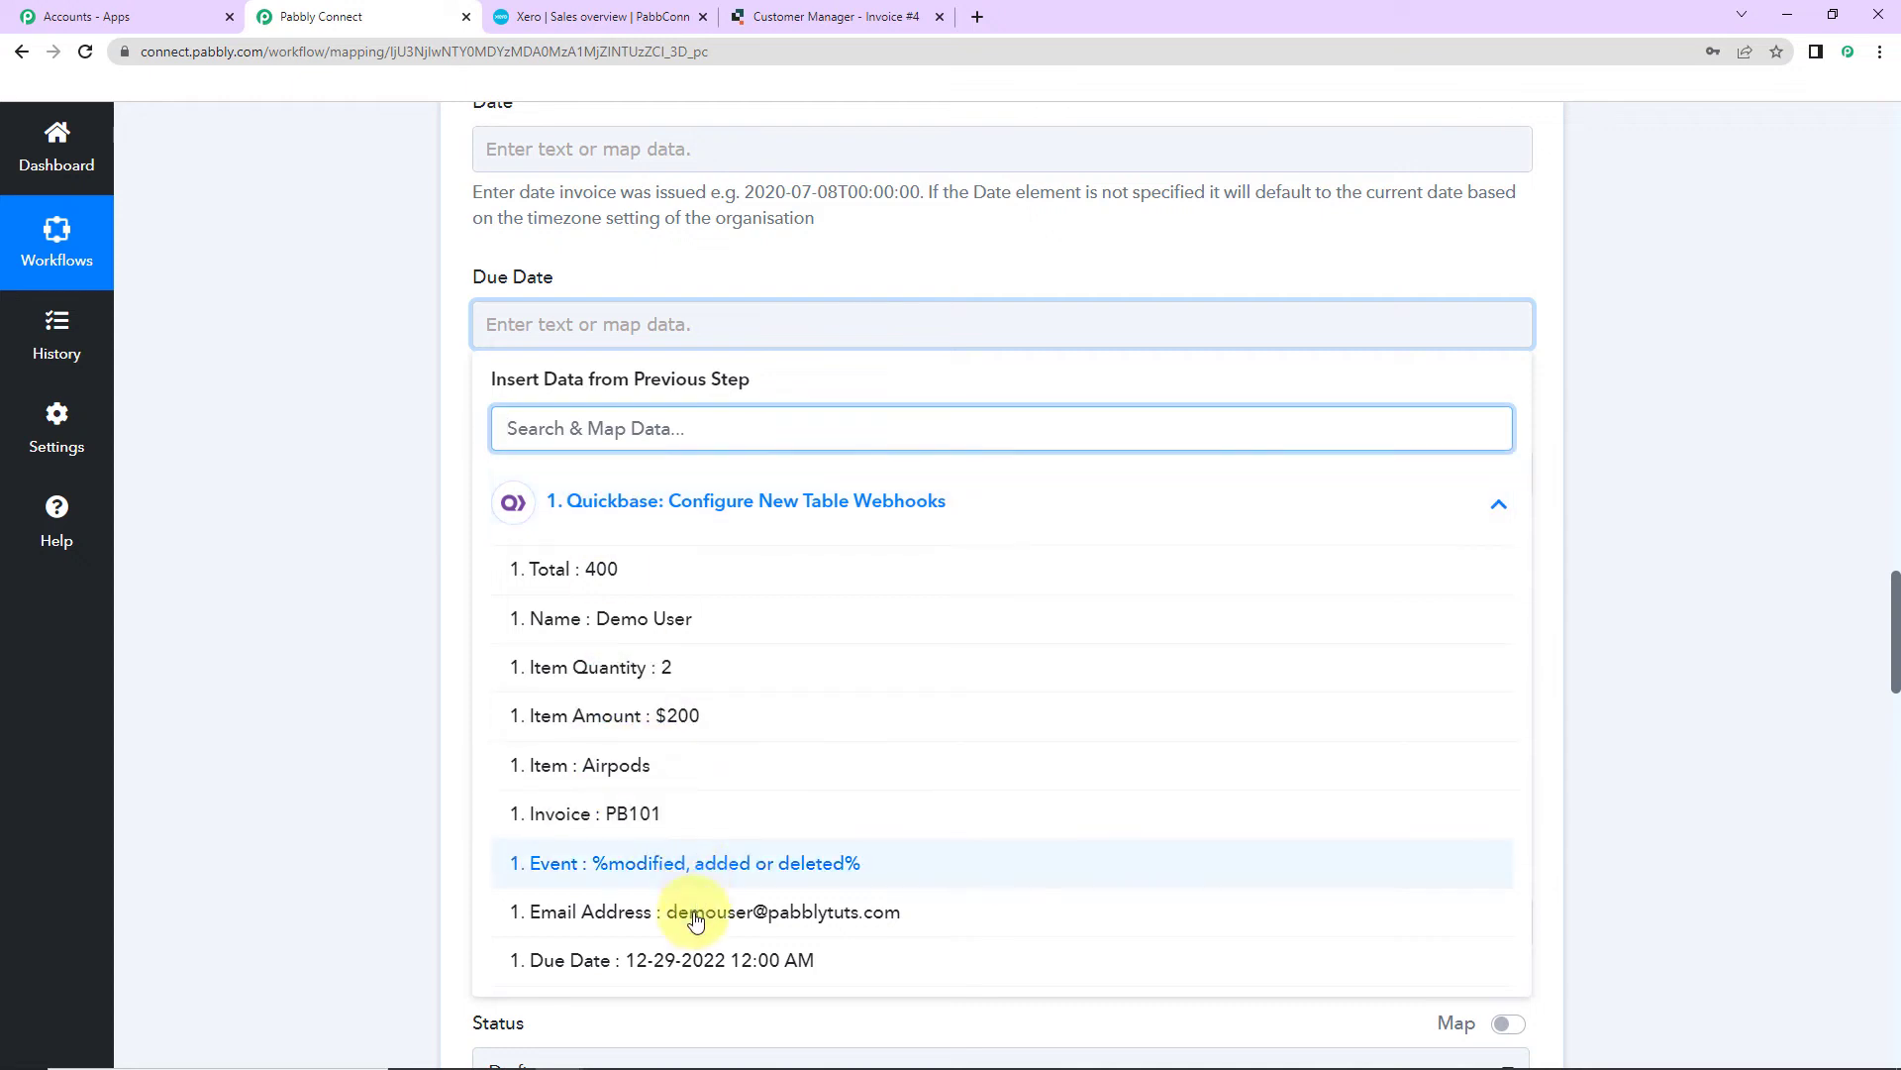
pyautogui.click(359, 715)
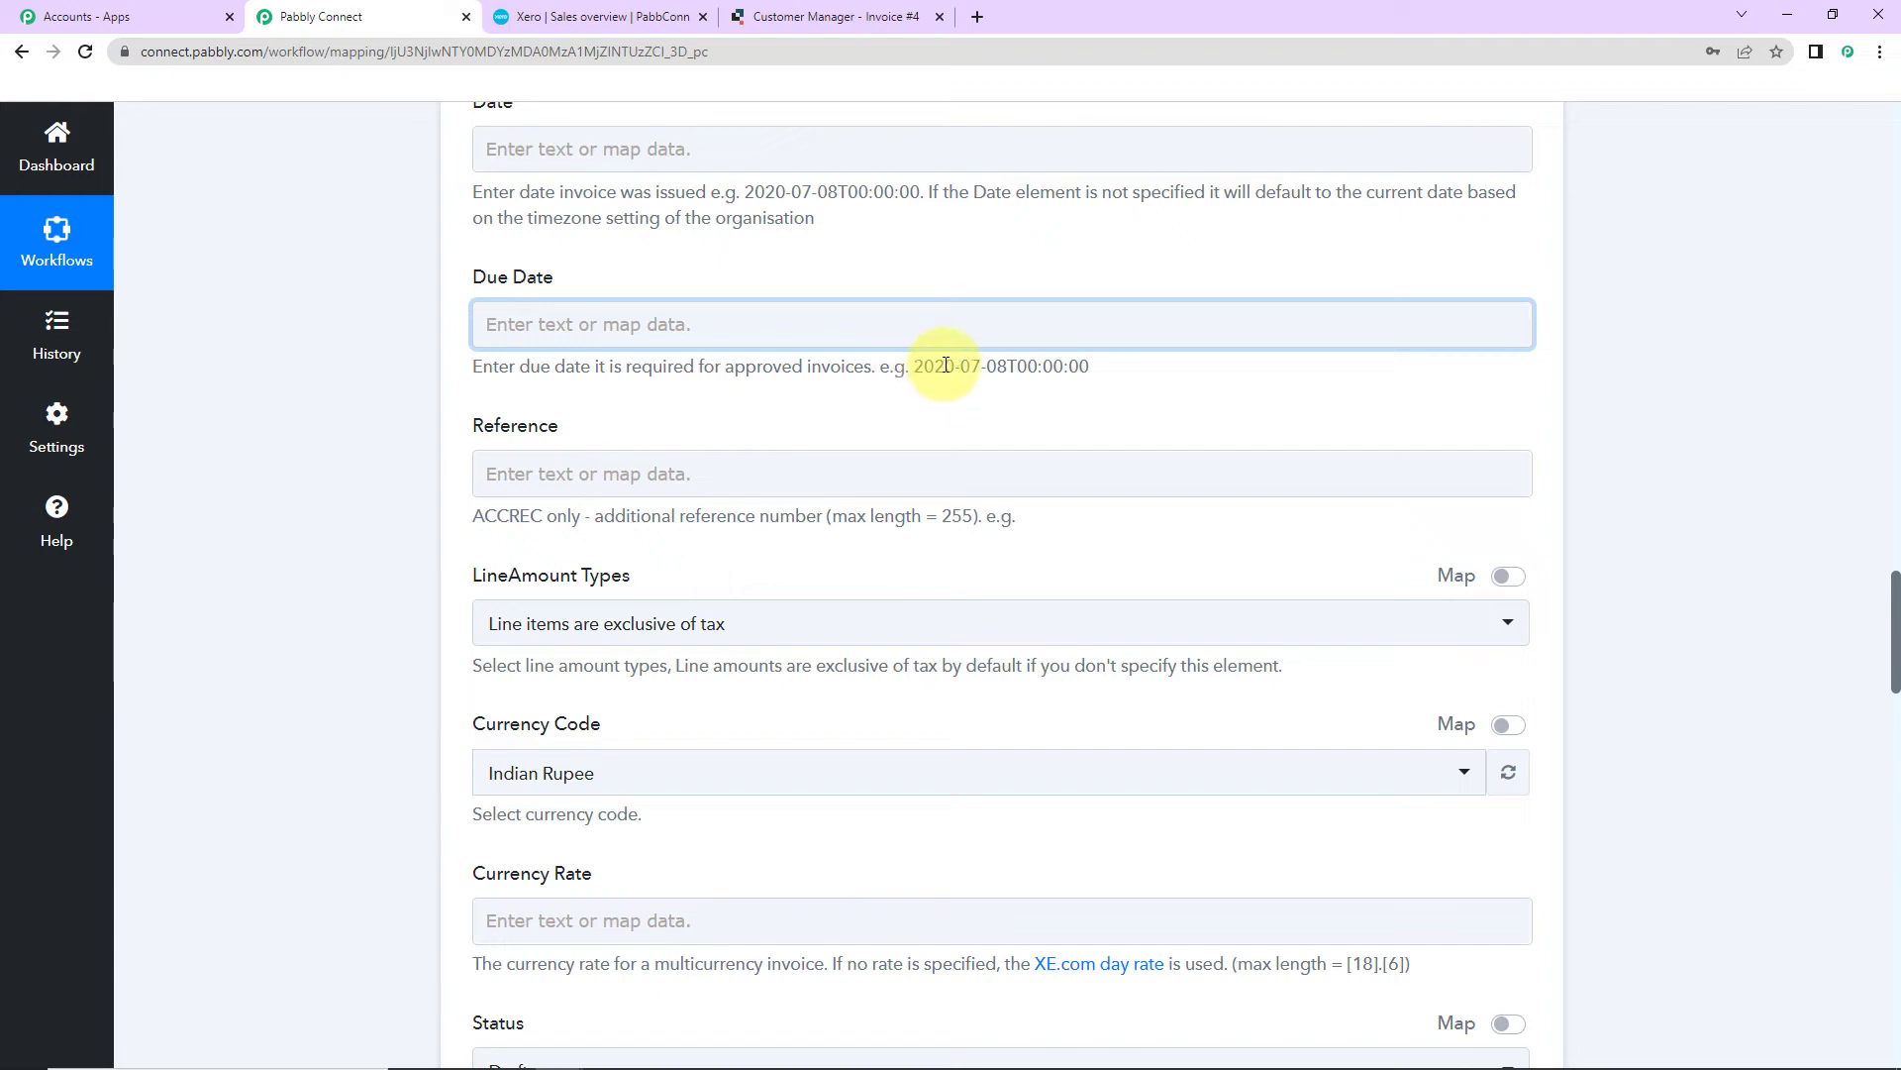
pyautogui.moveTo(910, 367); pyautogui.dragTo(1146, 370)
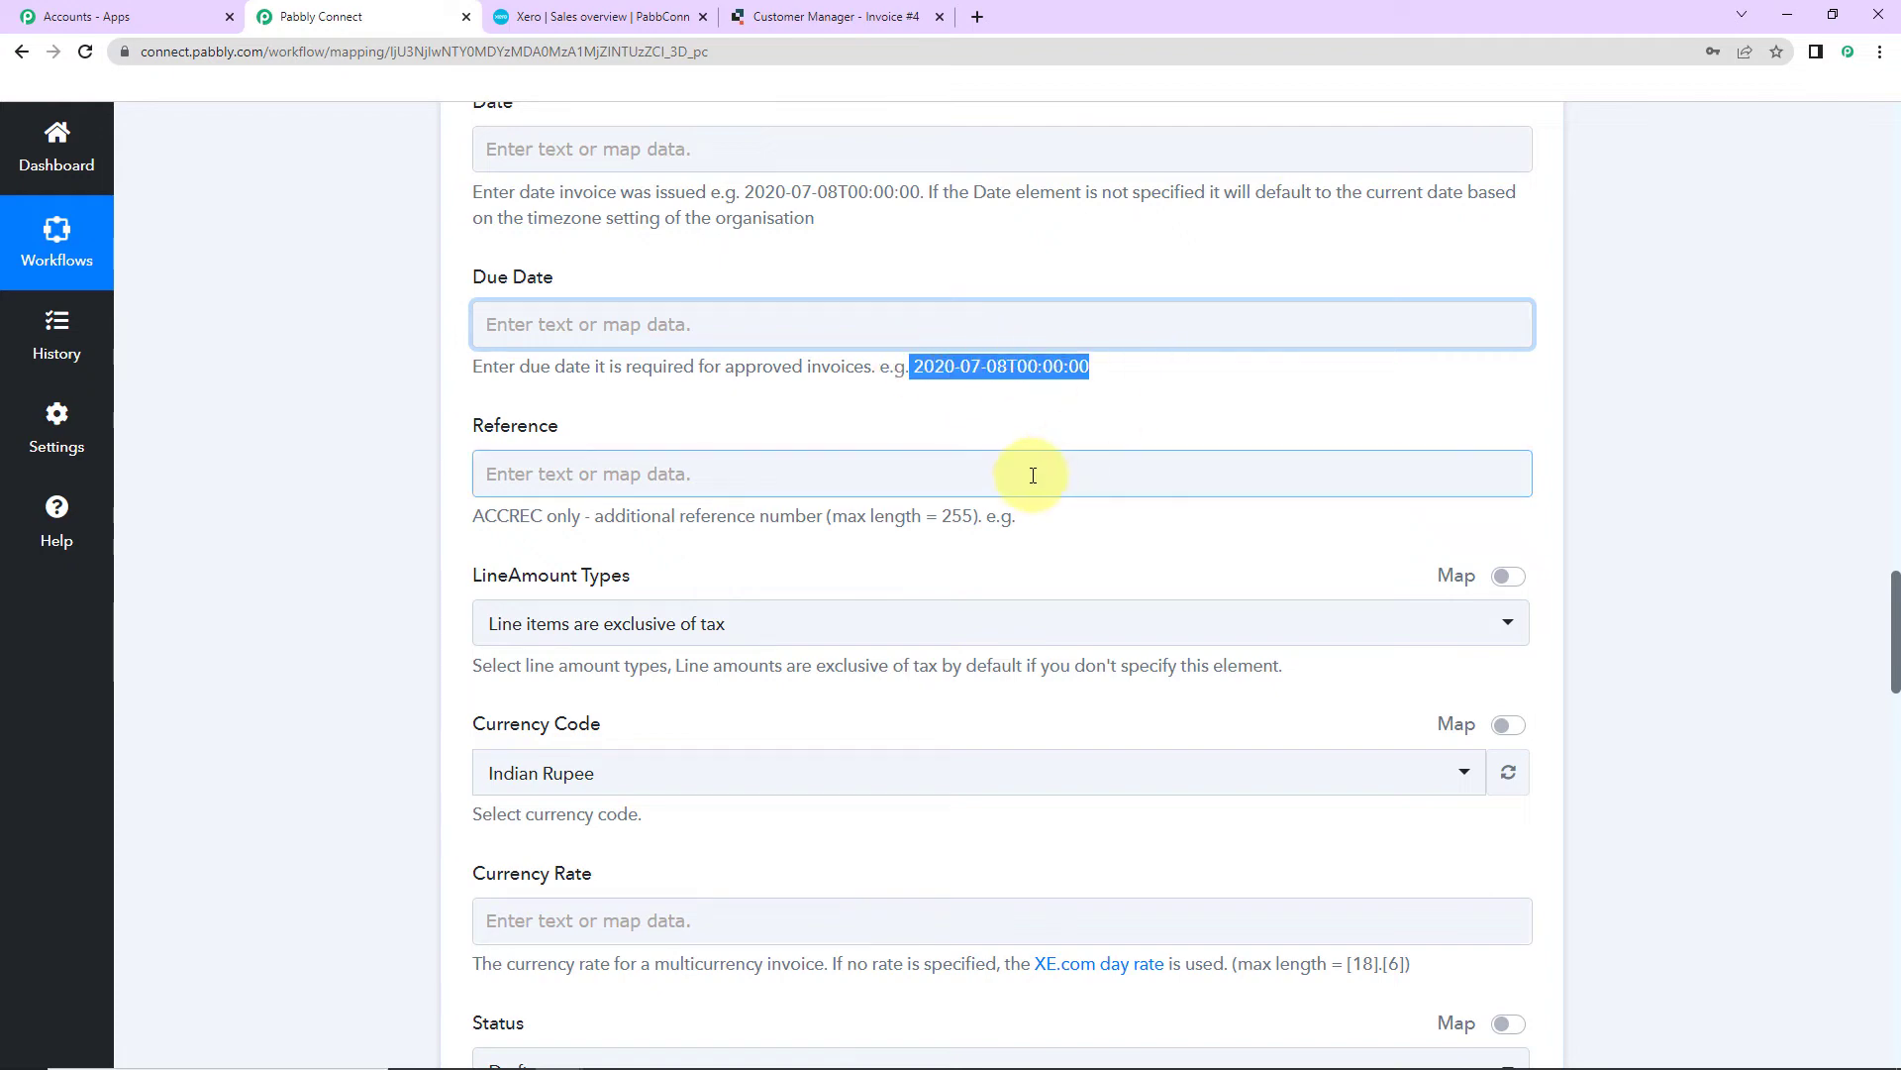
pyautogui.click(347, 511)
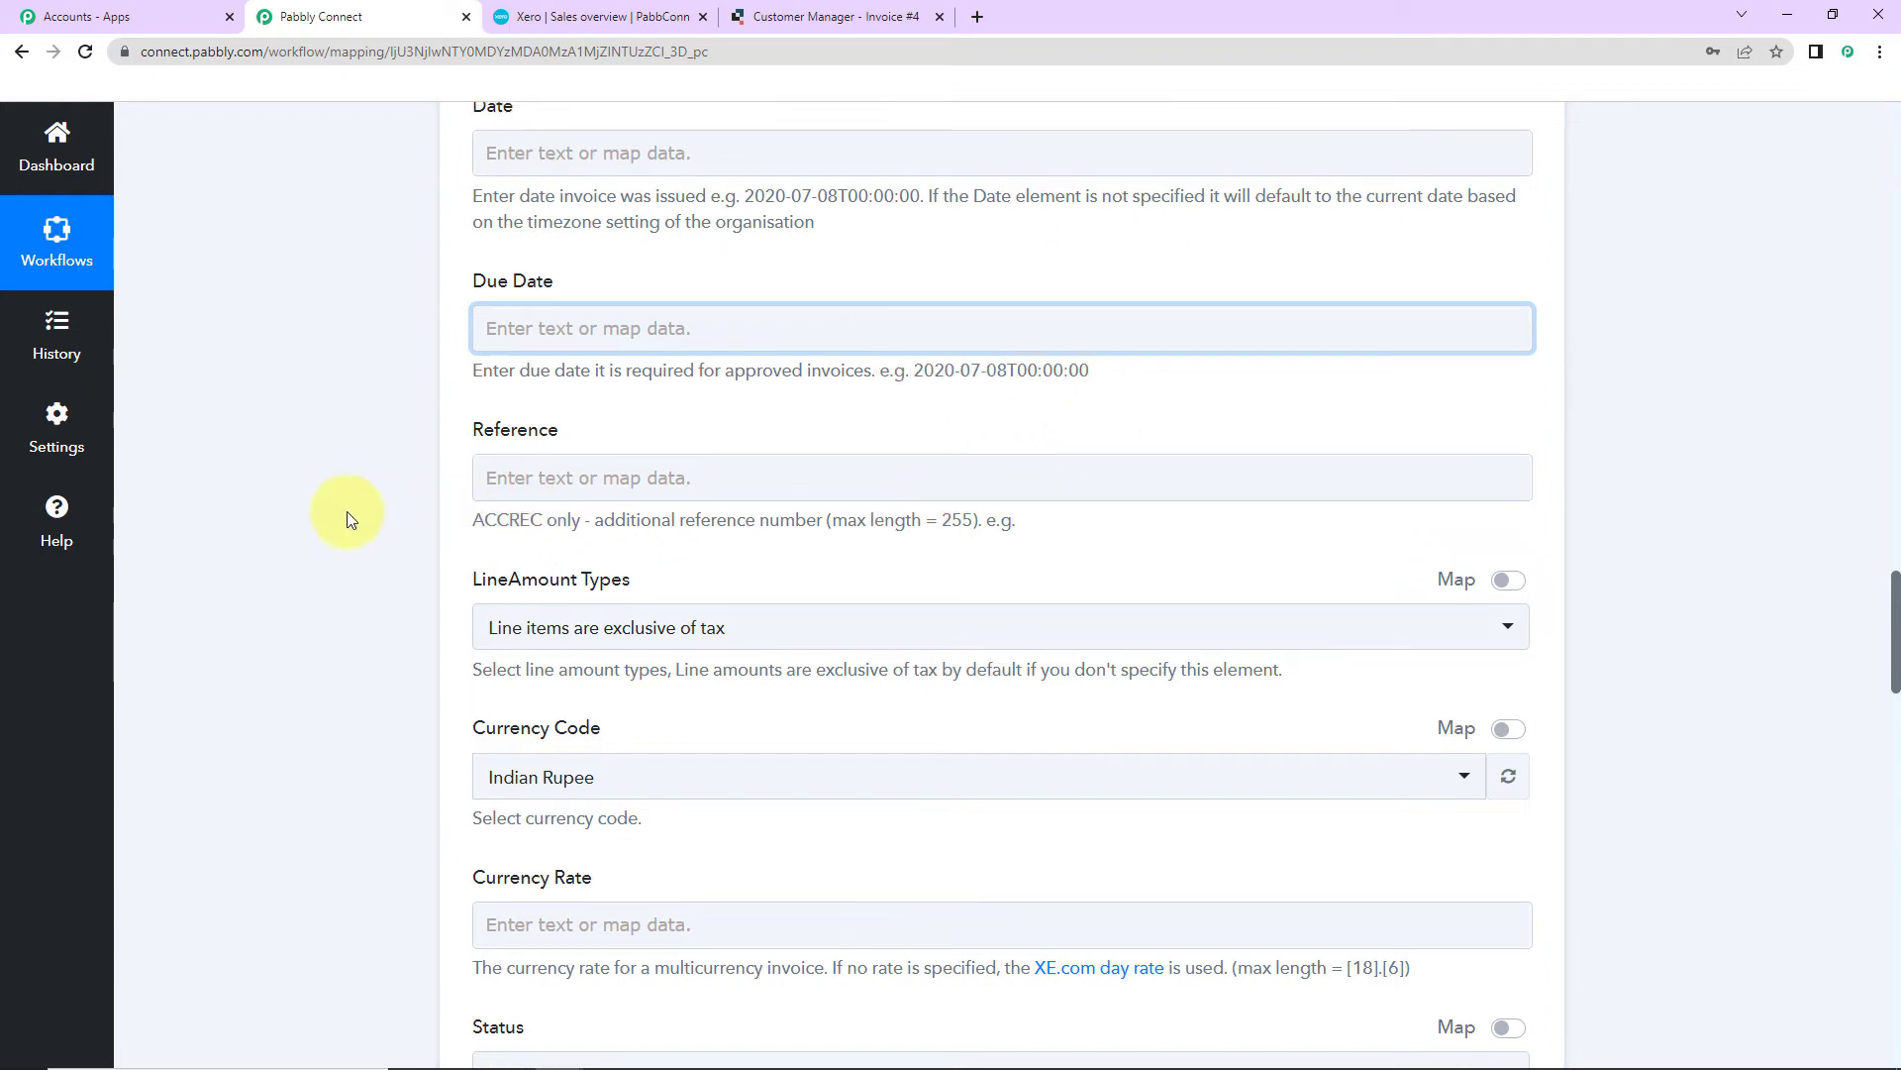
pyautogui.scroll(5, 347, 511)
pyautogui.scroll(10, 347, 511)
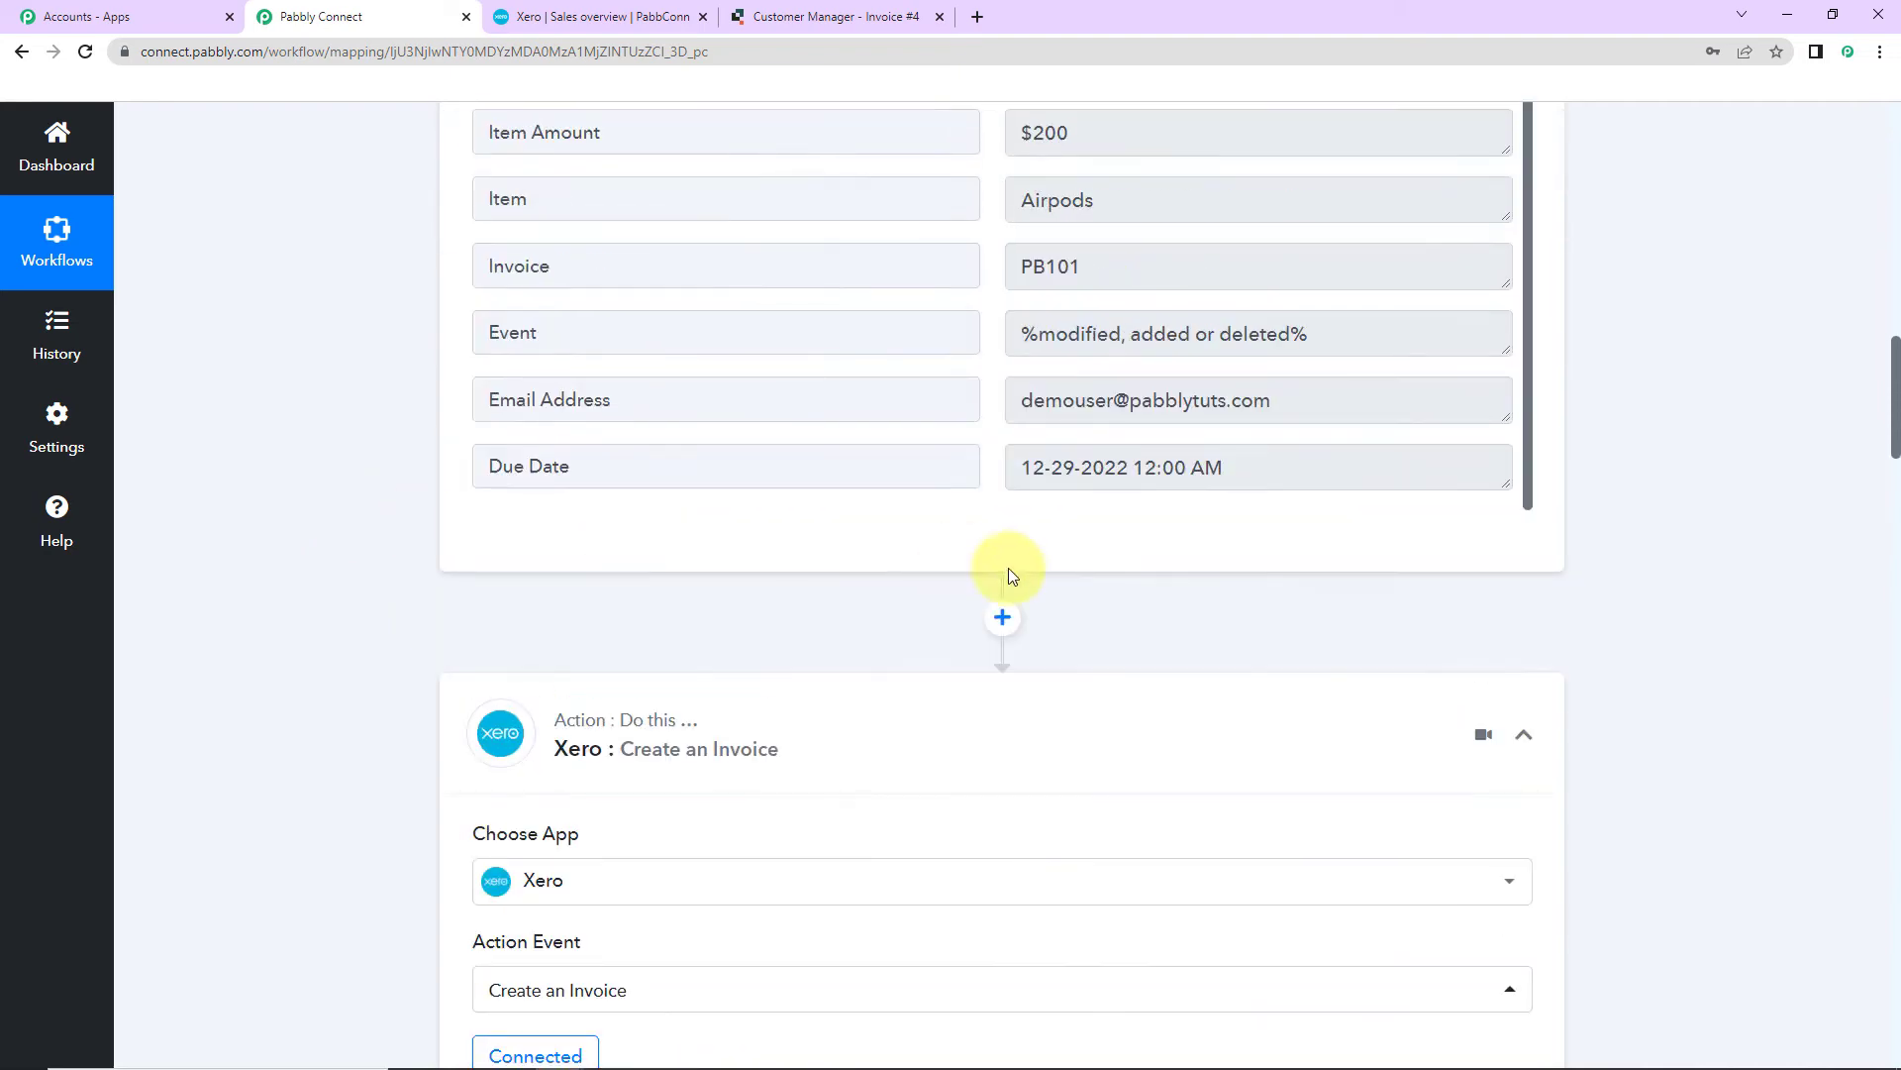
# Step: Insert a Date/Time Formatter step before the Xero action using Format Date with Time Zone
pyautogui.click(1002, 619)
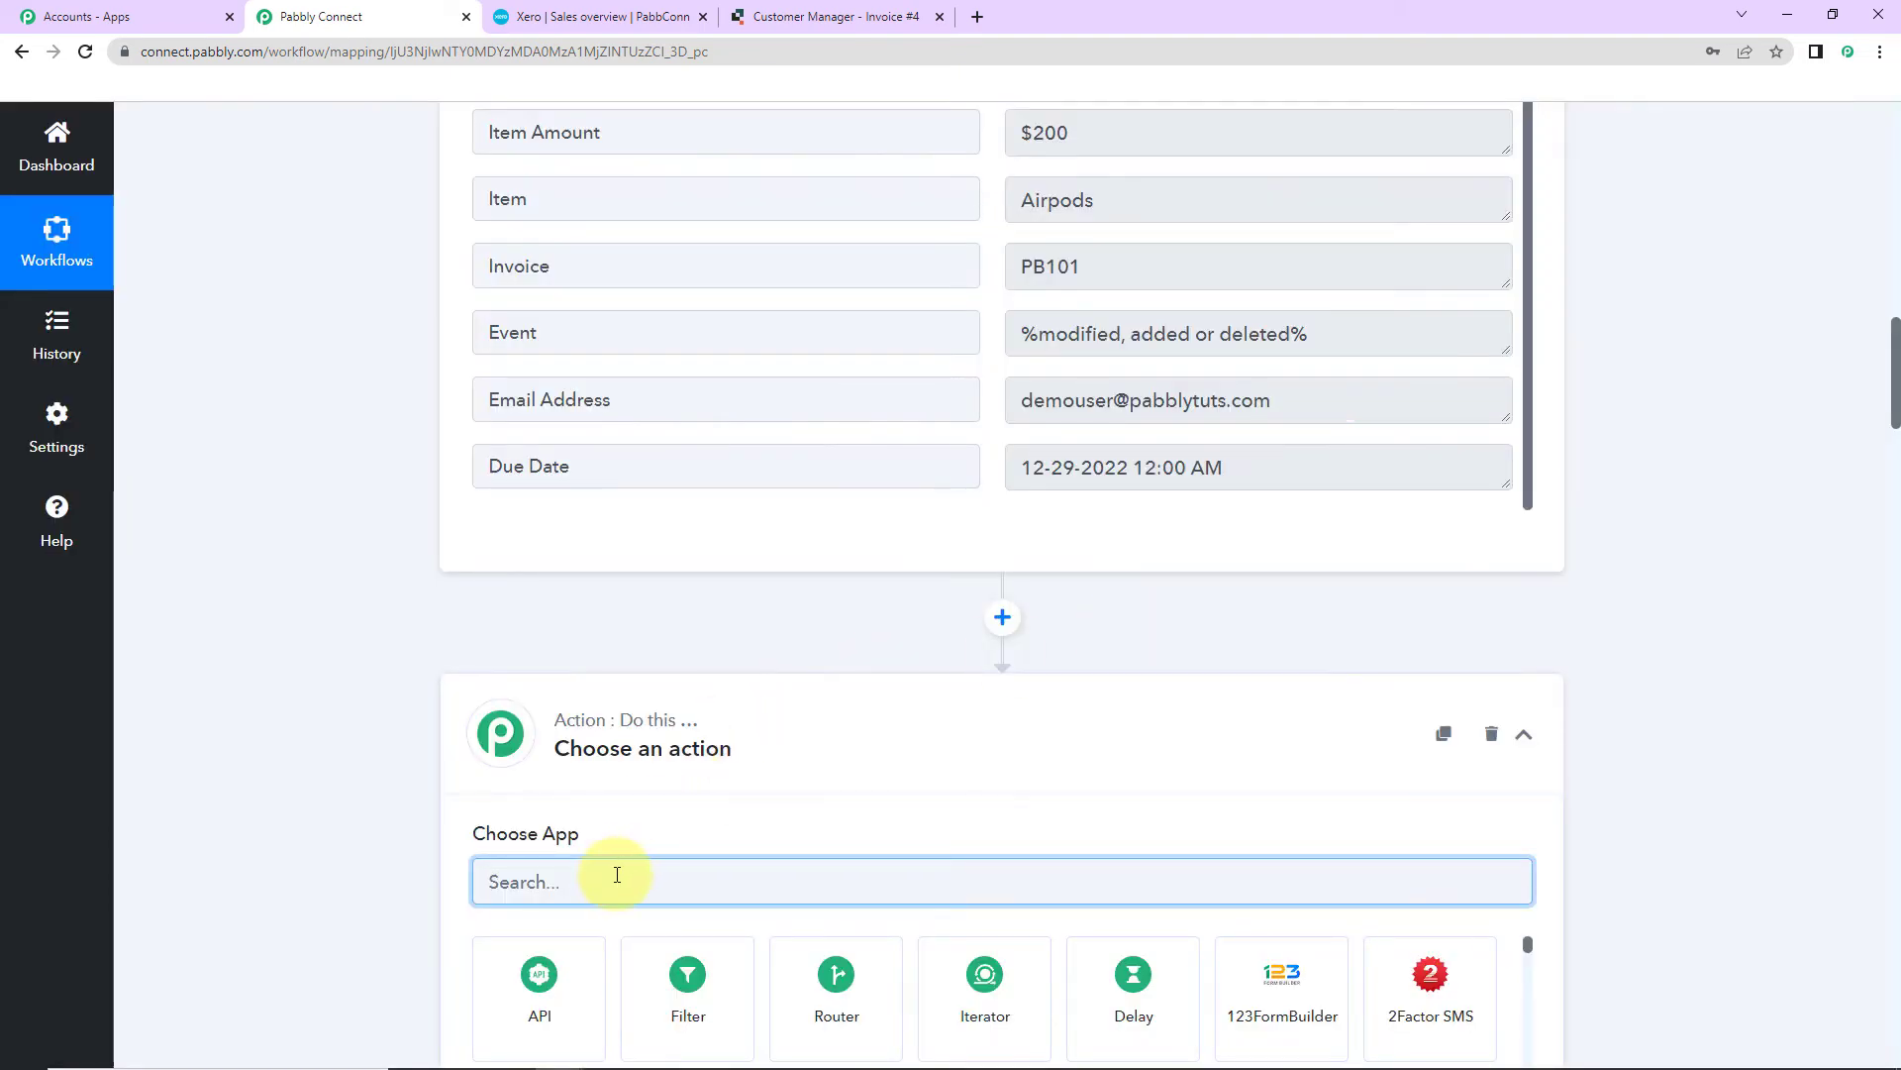
pyautogui.write('date')
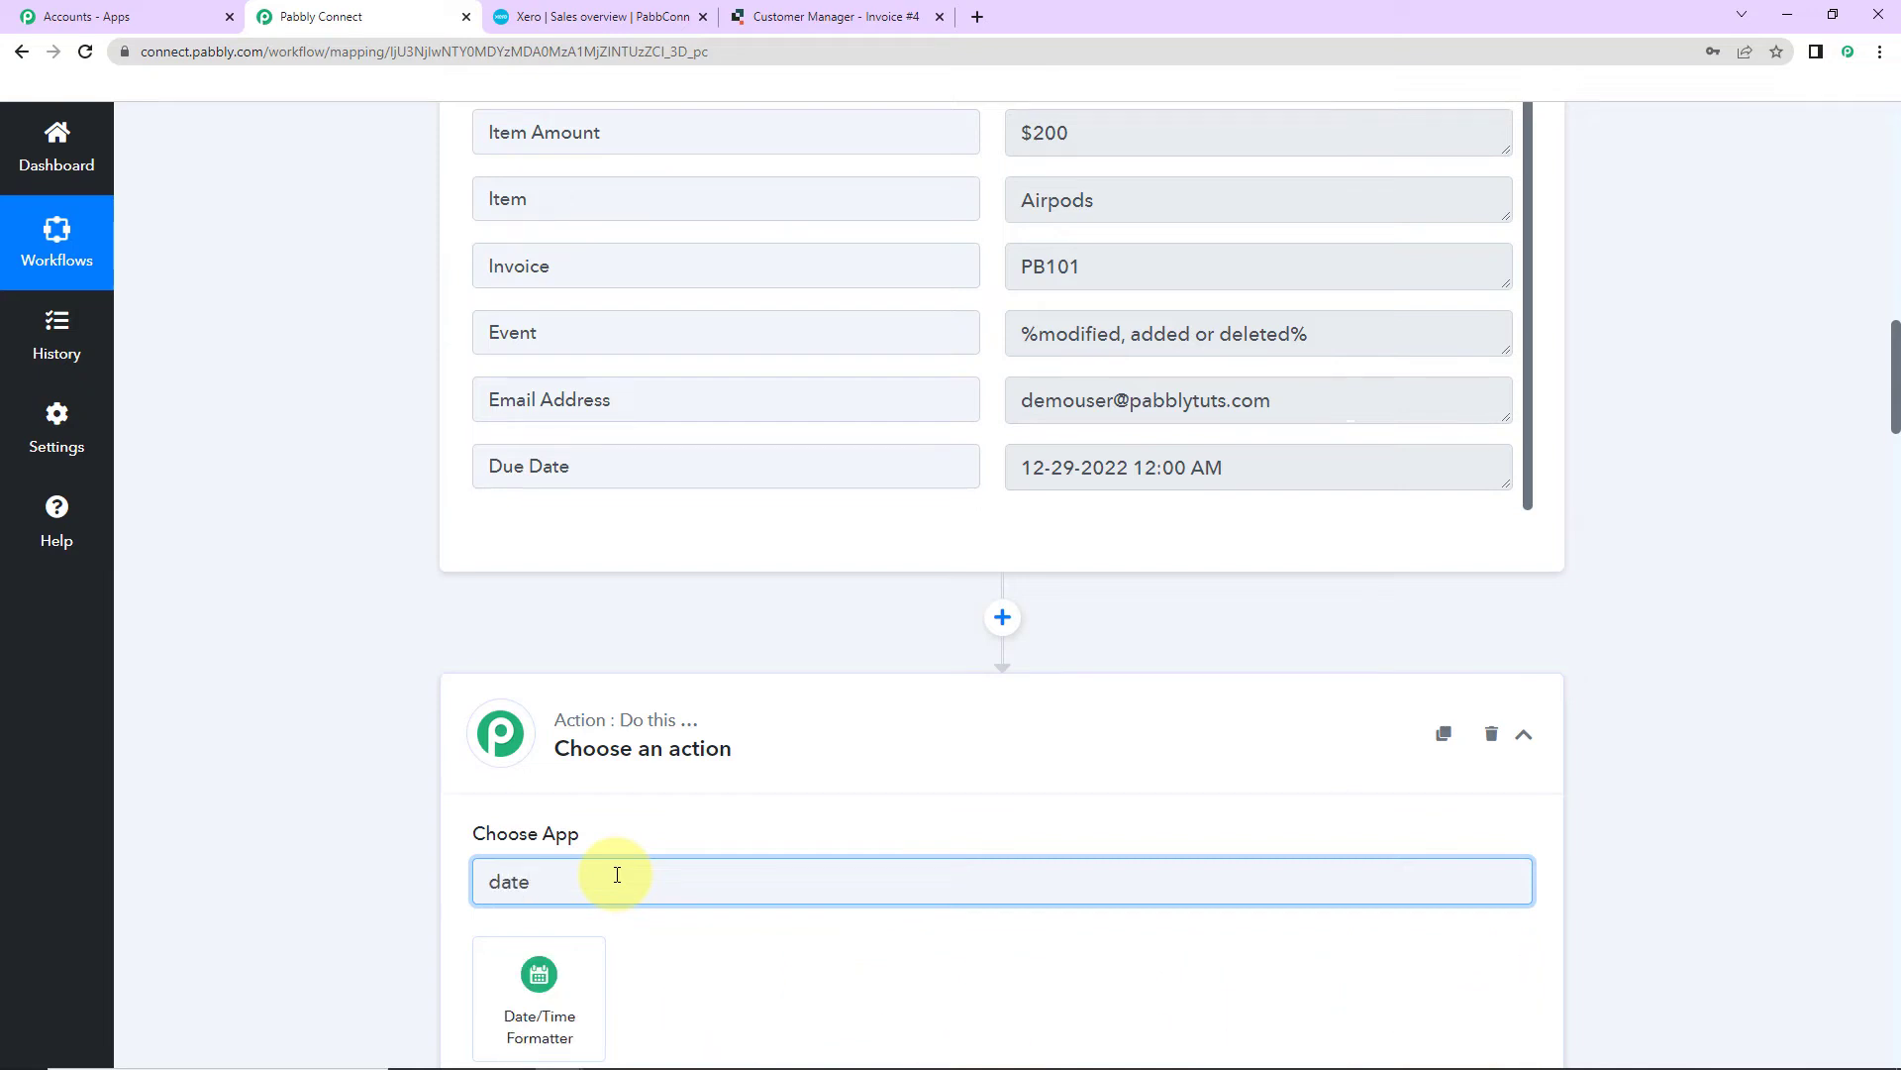
pyautogui.click(539, 995)
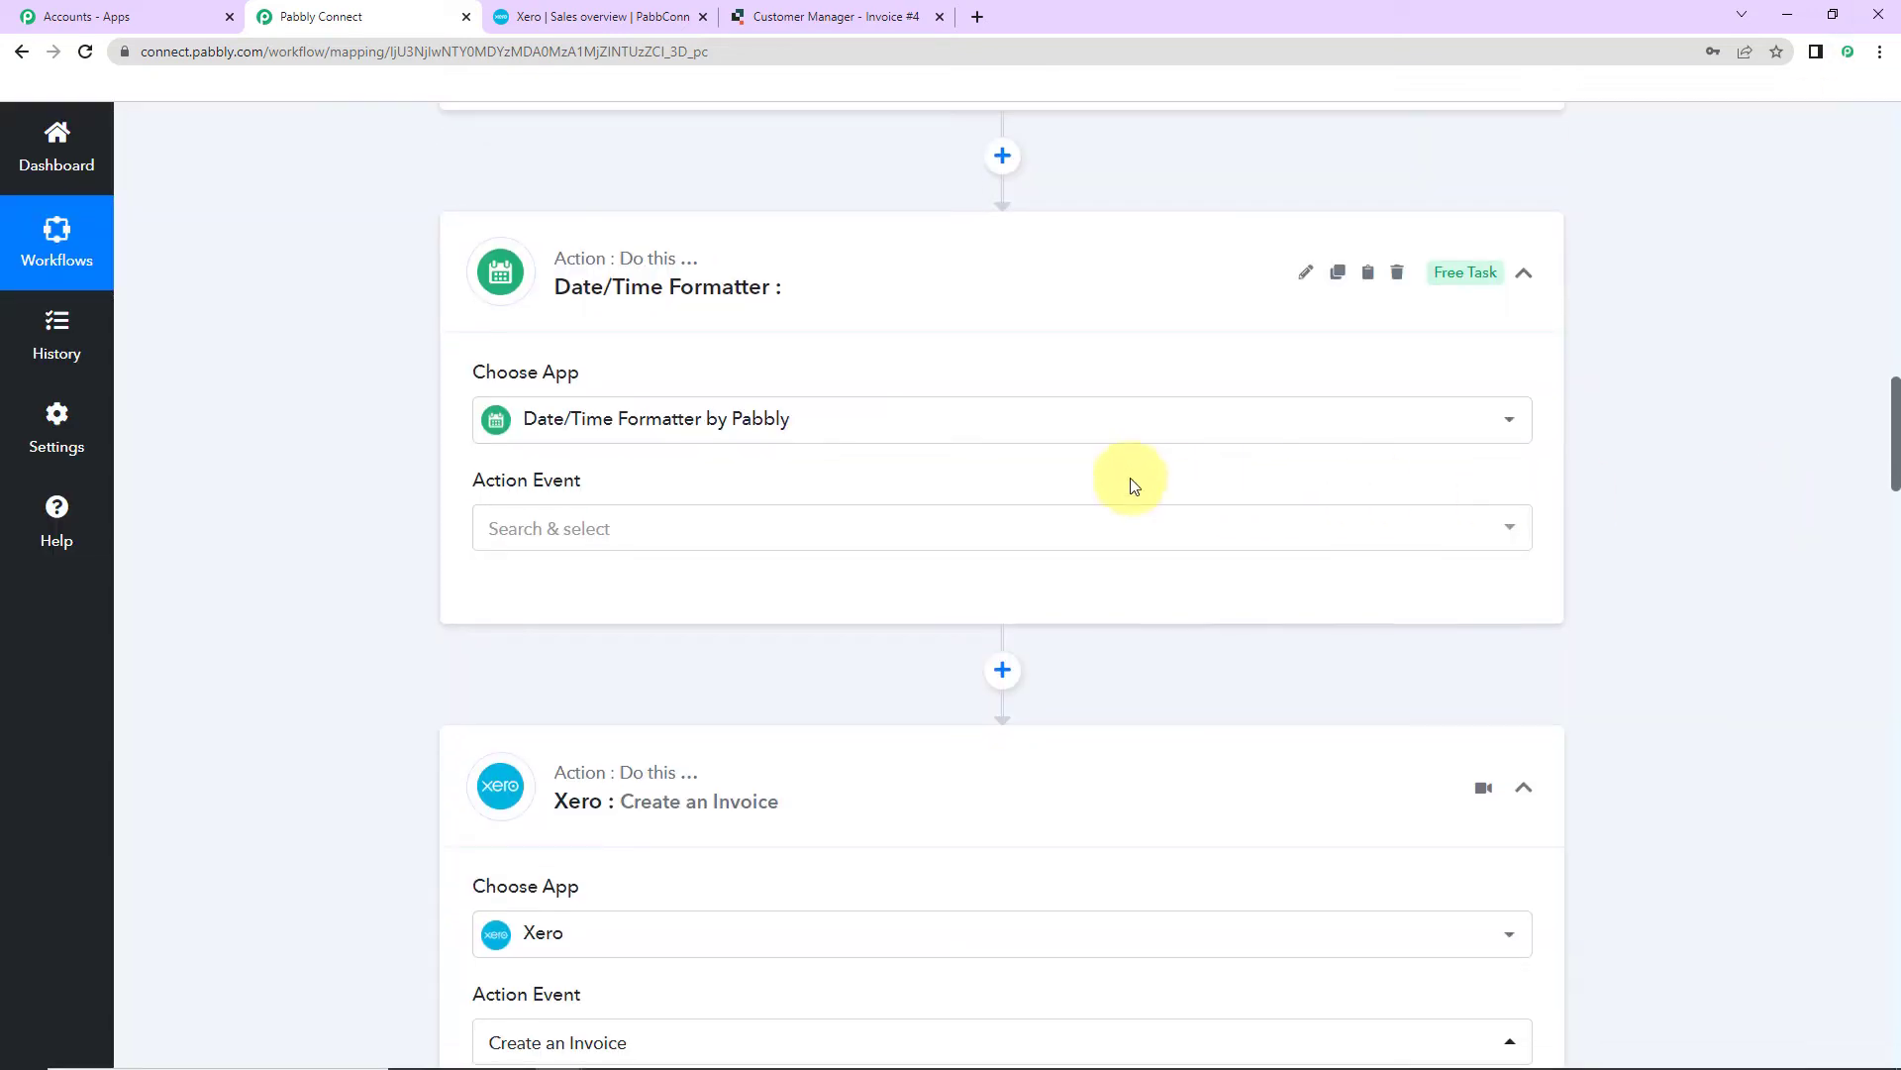
pyautogui.click(748, 527)
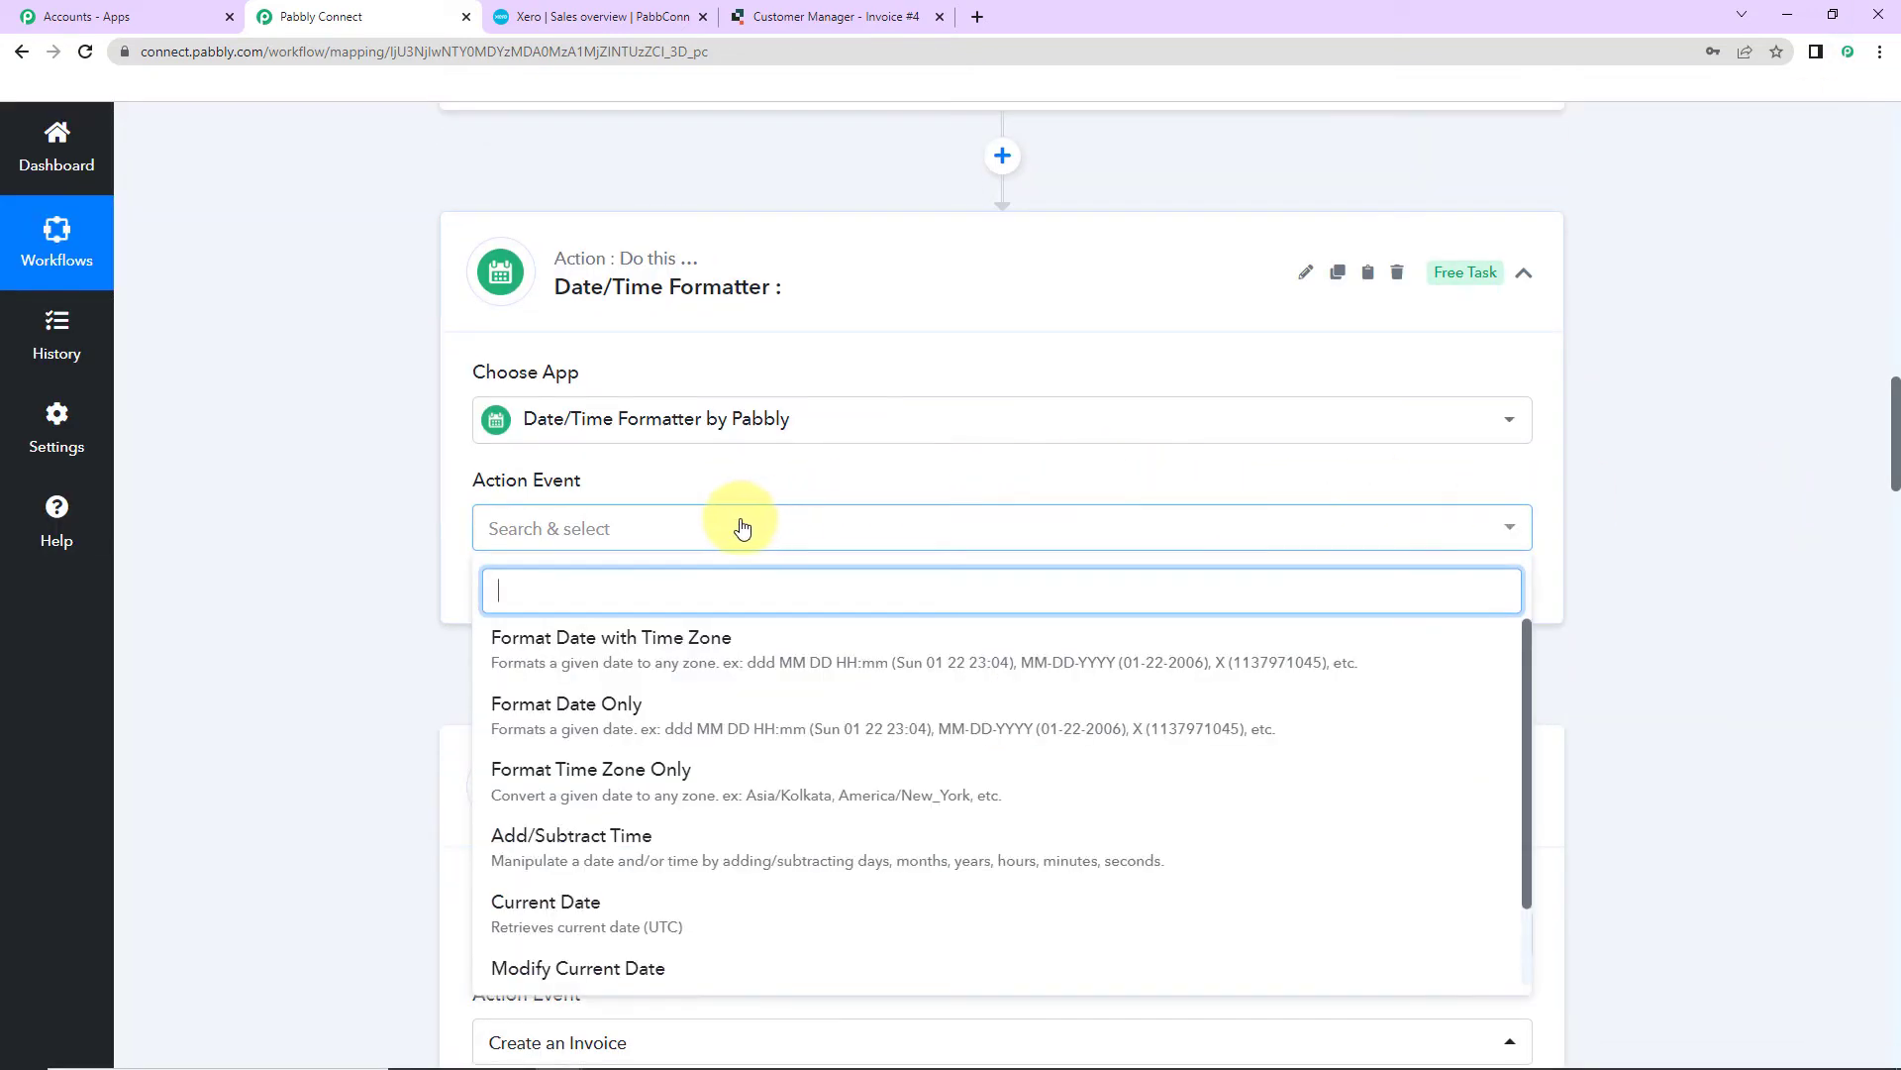
pyautogui.click(701, 651)
pyautogui.click(572, 606)
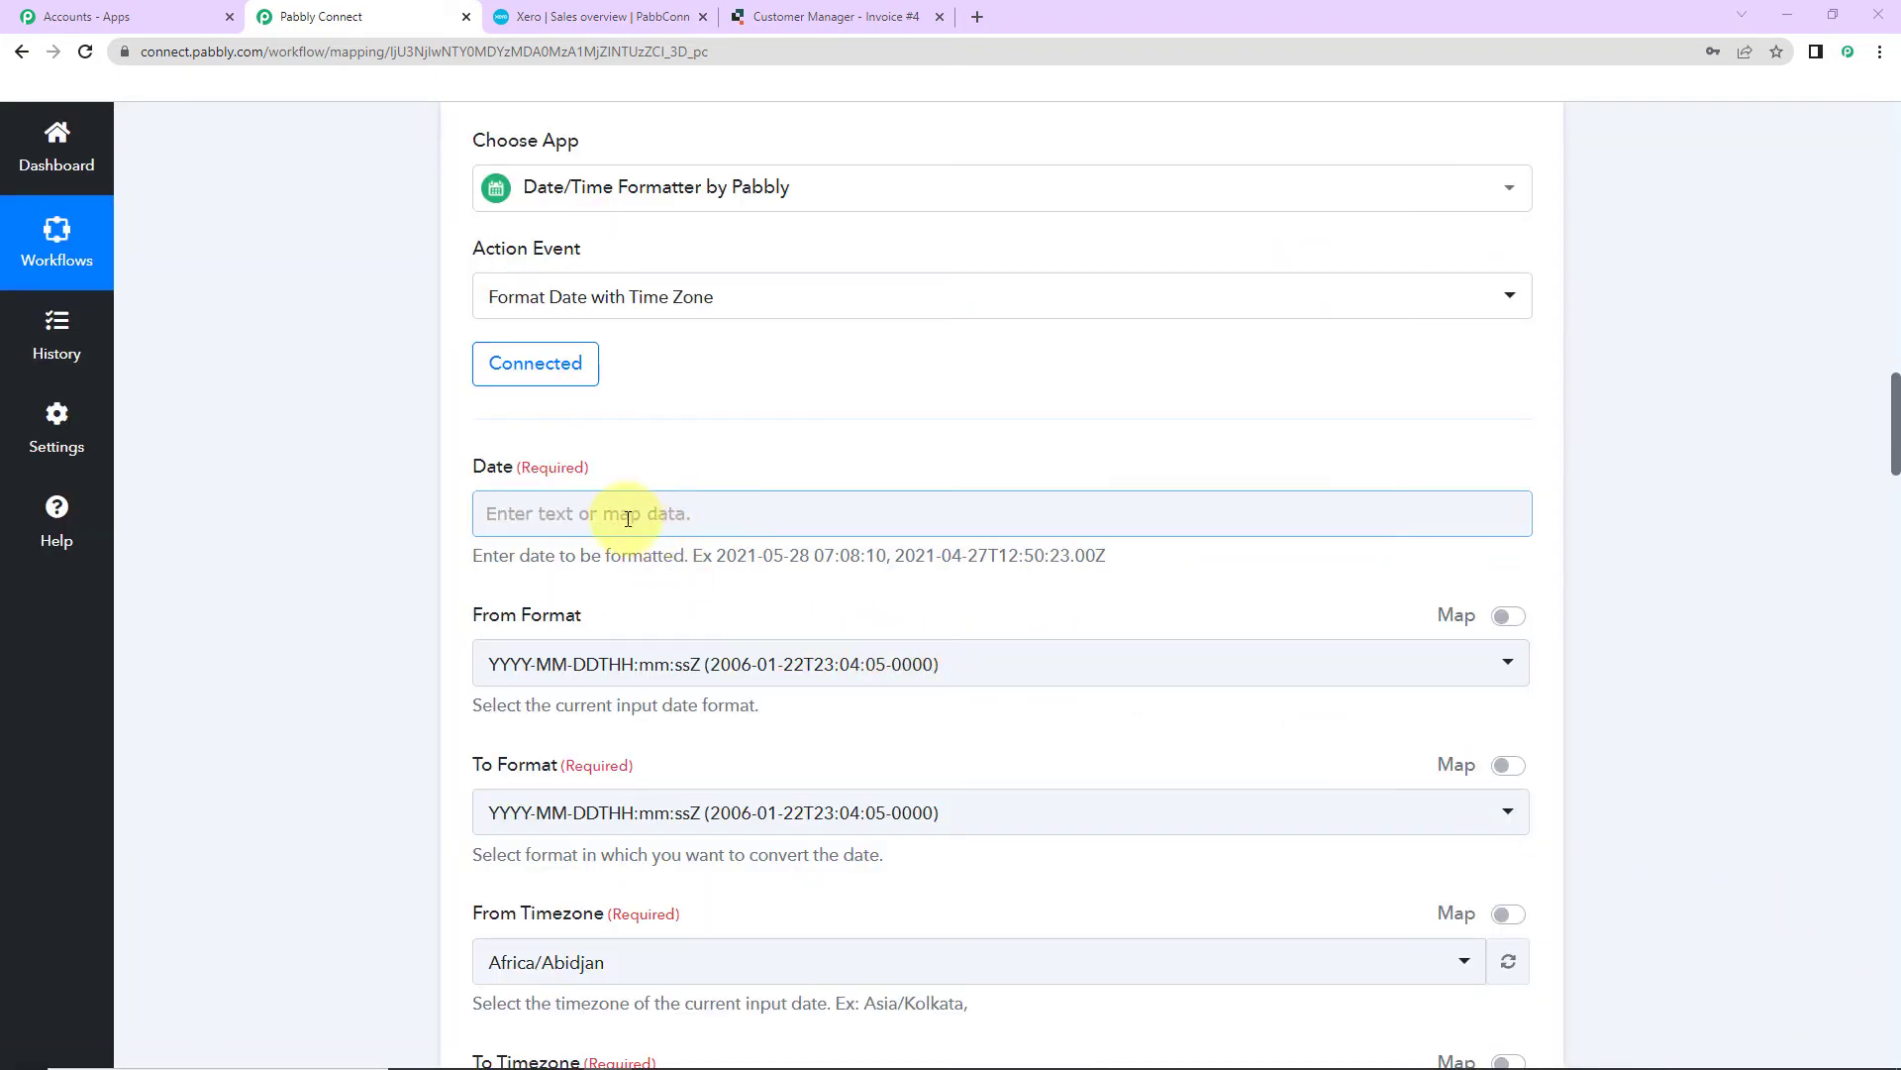
# Step: Map the Quickbase Due Date into Date and convert MM-DD-YYYY HH:mm:ss to YYYY-MM-DD HH:mm:ss
pyautogui.click(625, 513)
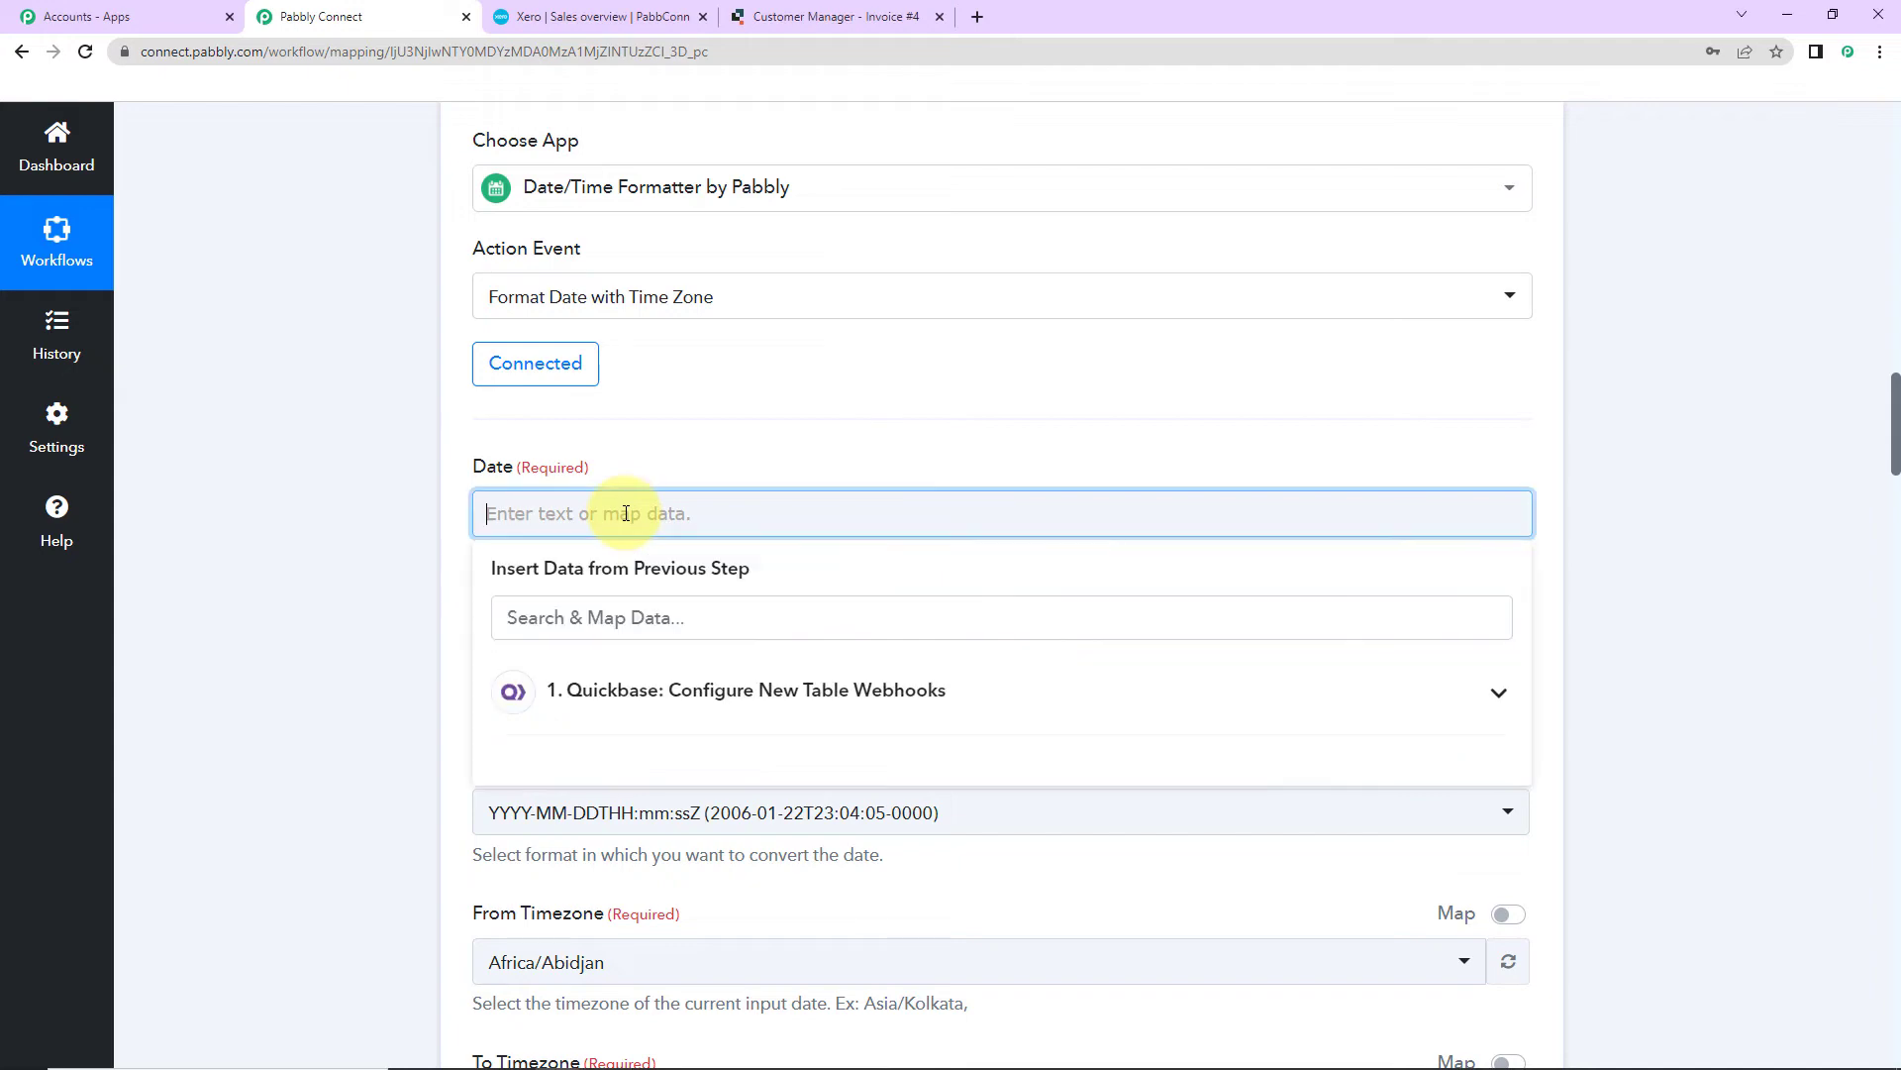
pyautogui.click(692, 695)
pyautogui.scroll(-3, 787, 843)
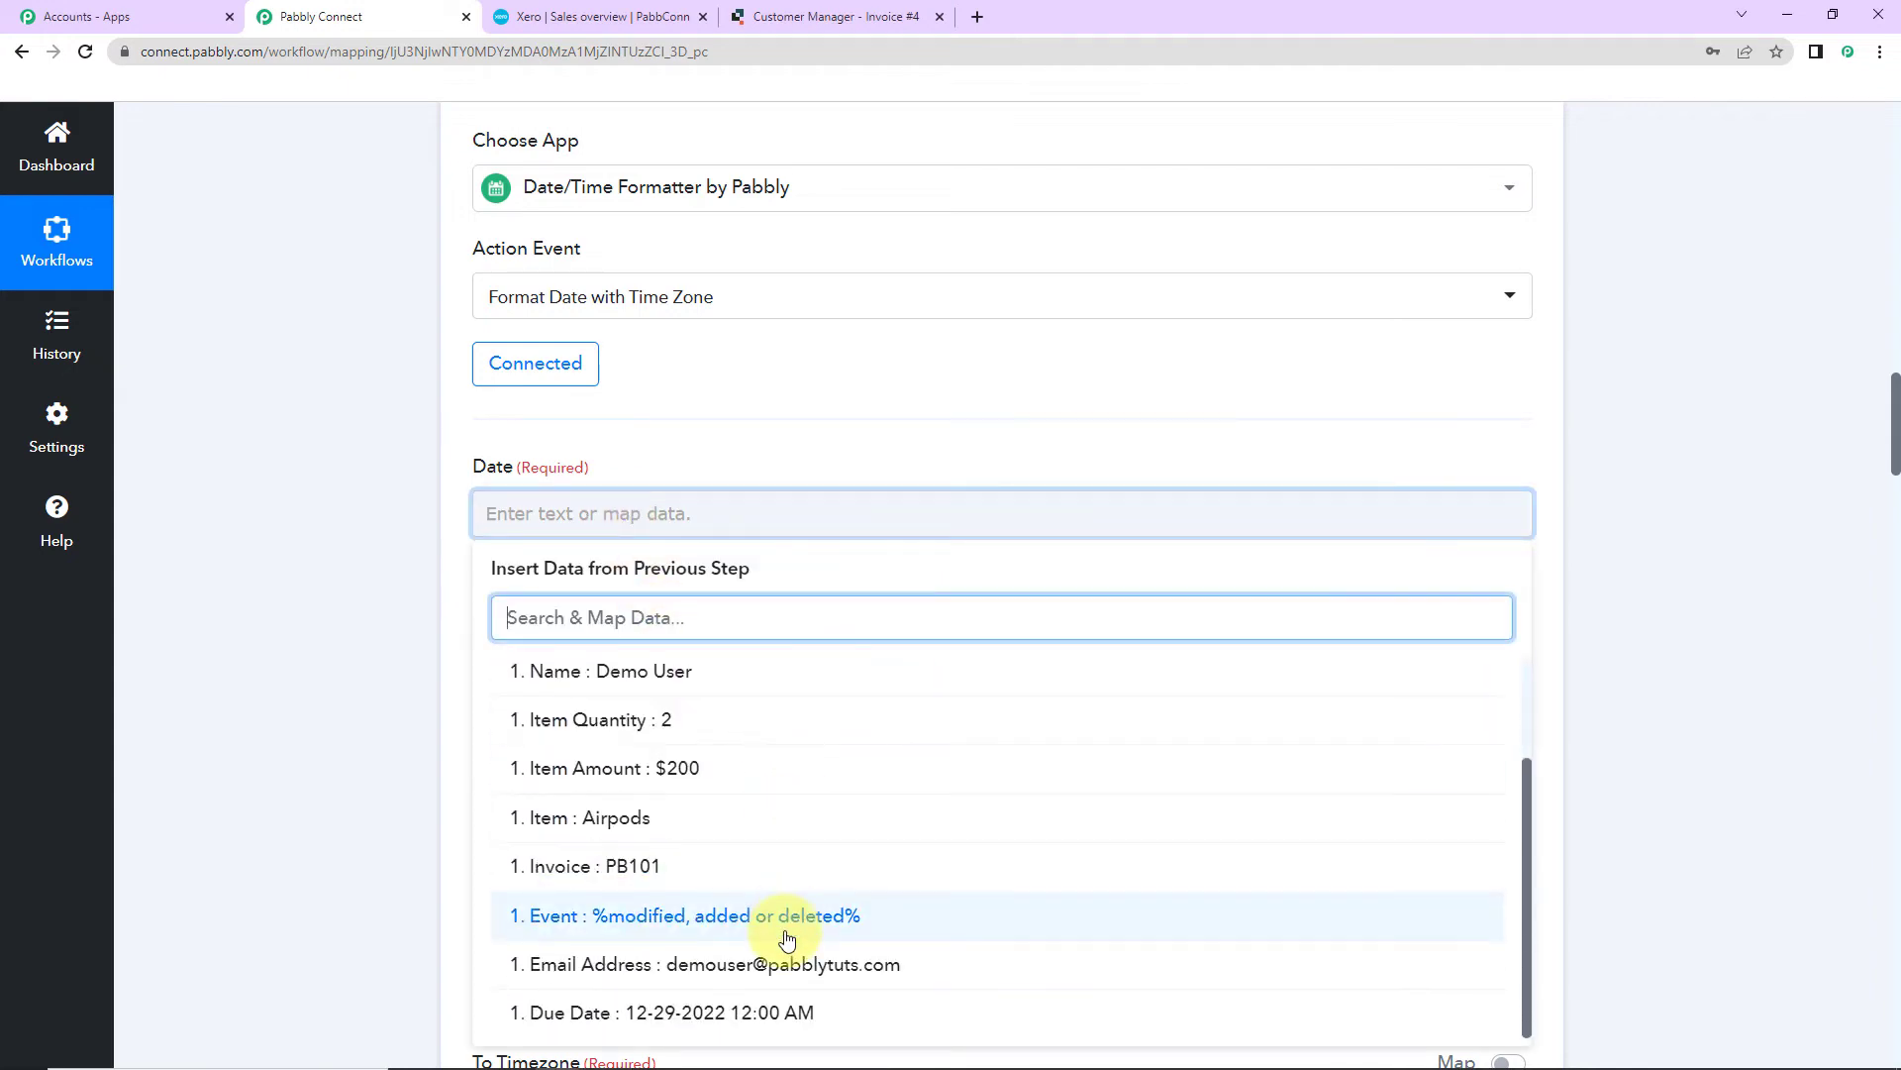
pyautogui.click(789, 1010)
pyautogui.click(325, 588)
pyautogui.scroll(-3, 325, 586)
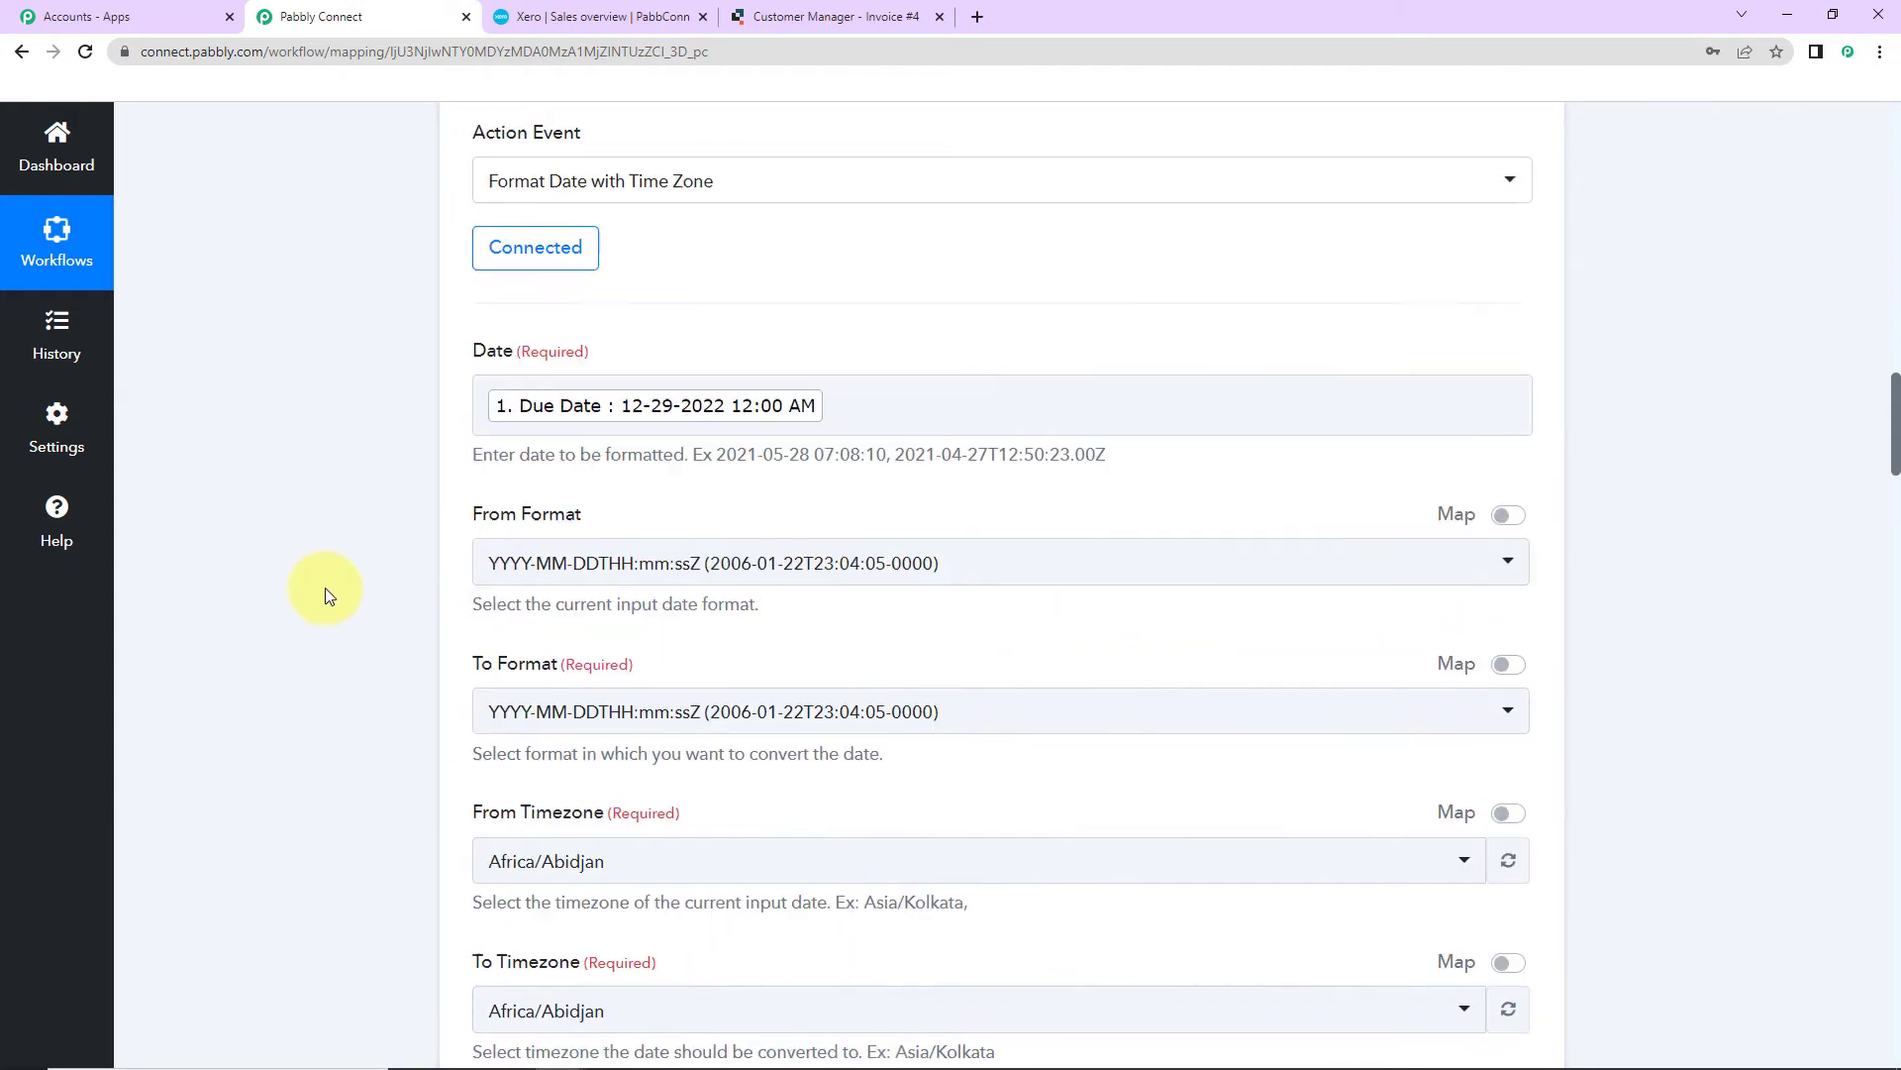
pyautogui.click(635, 293)
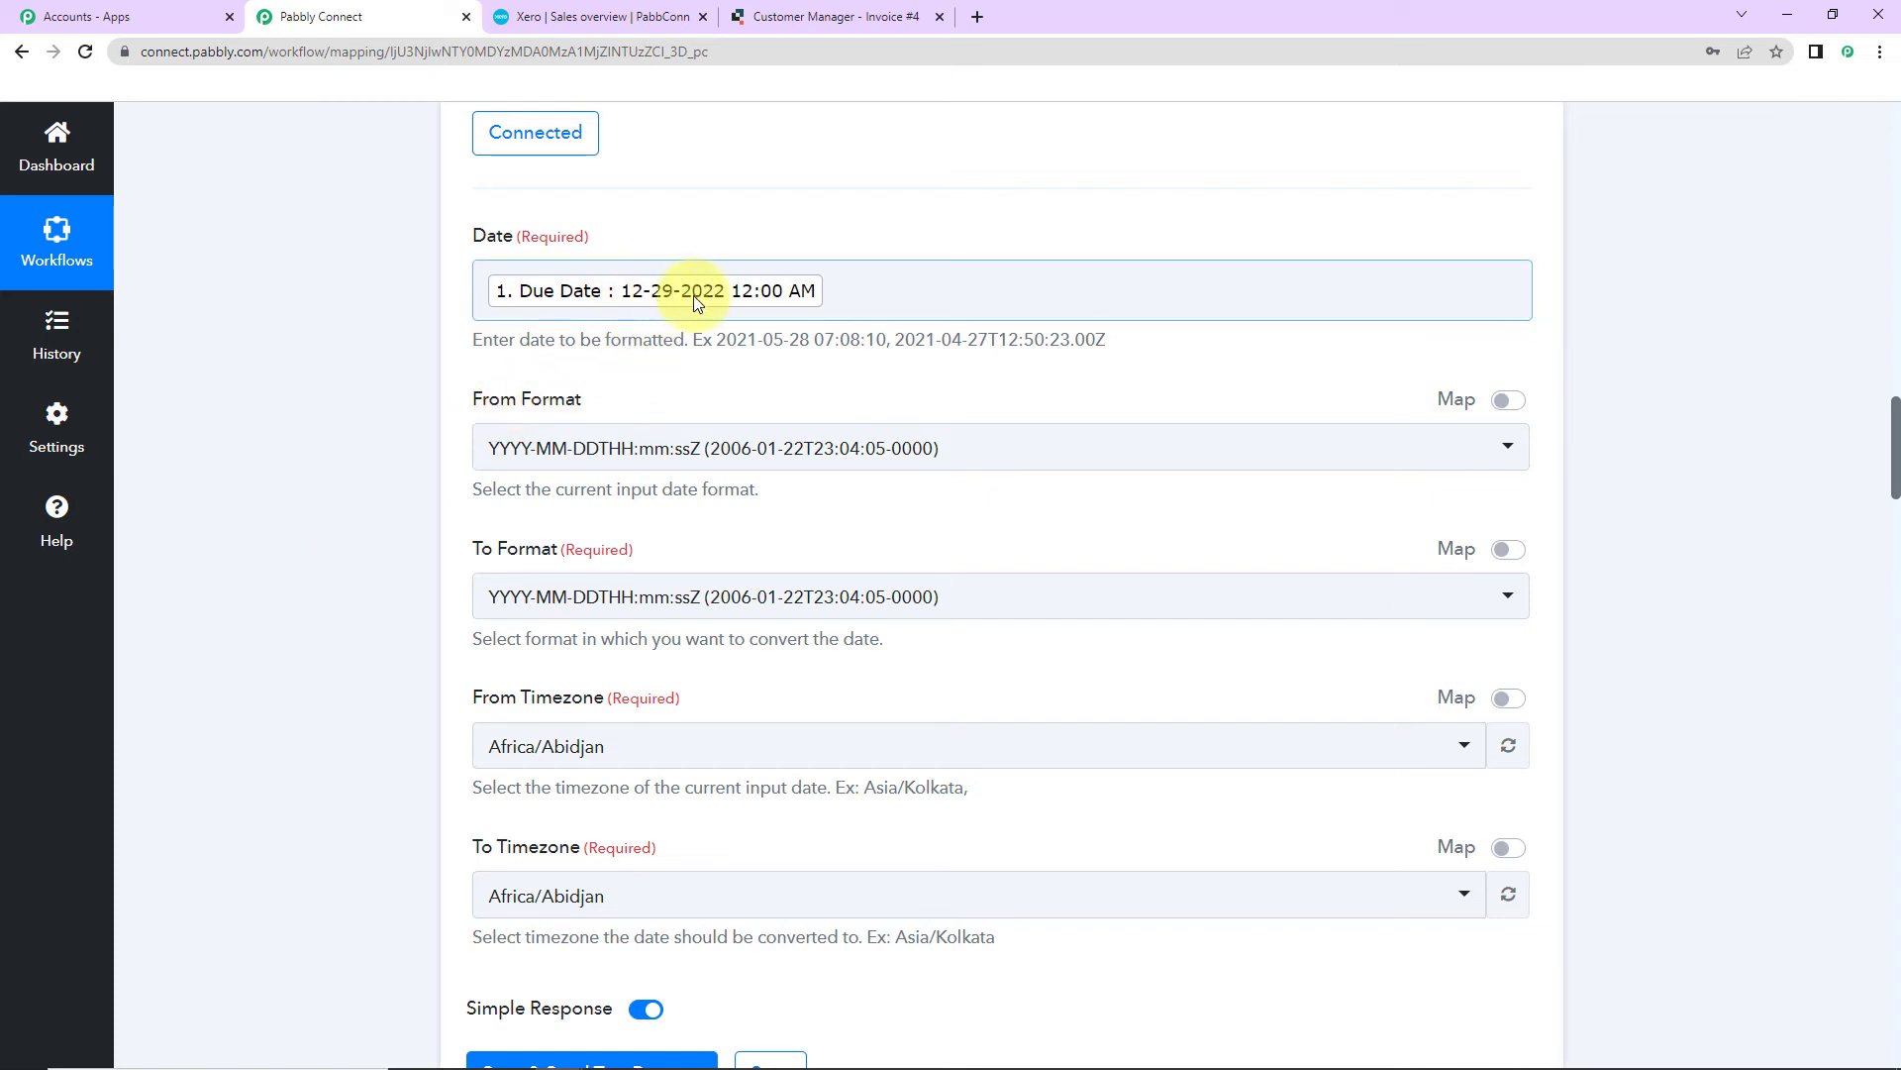
pyautogui.click(1019, 448)
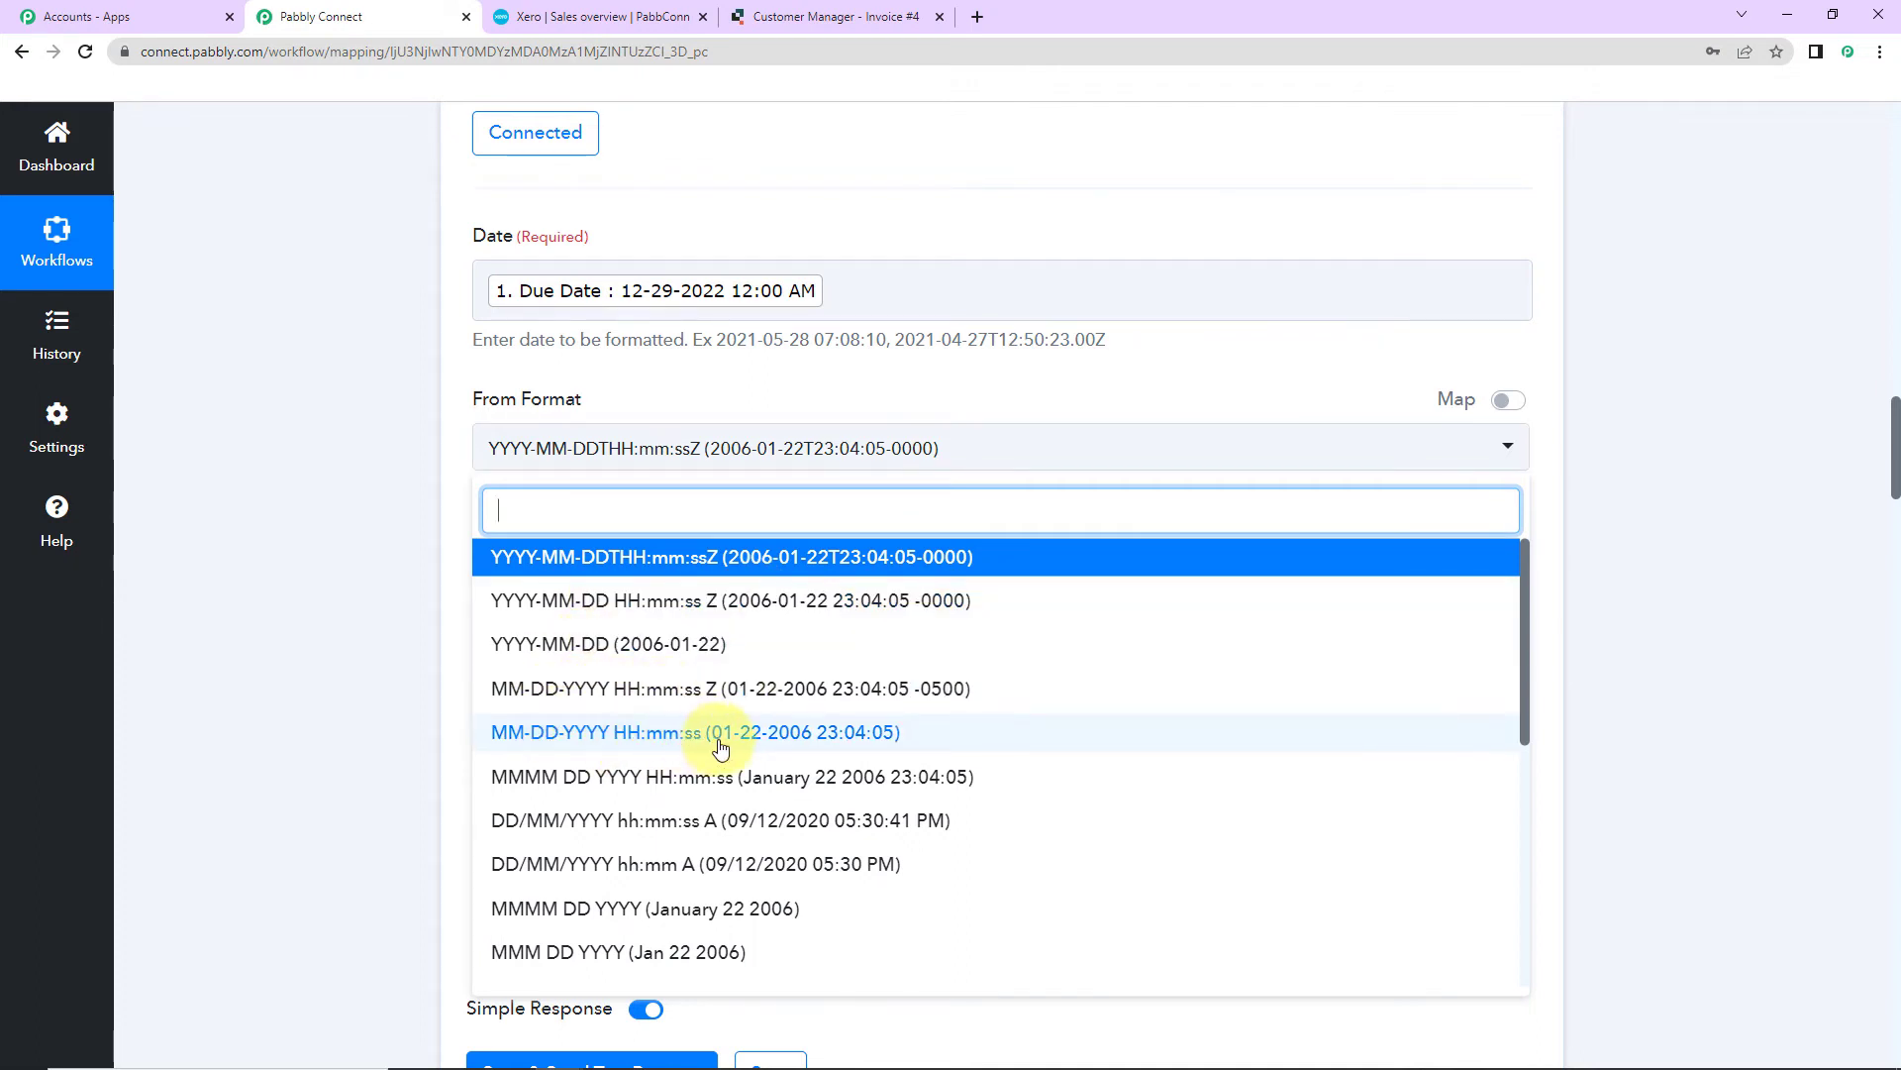
pyautogui.click(650, 733)
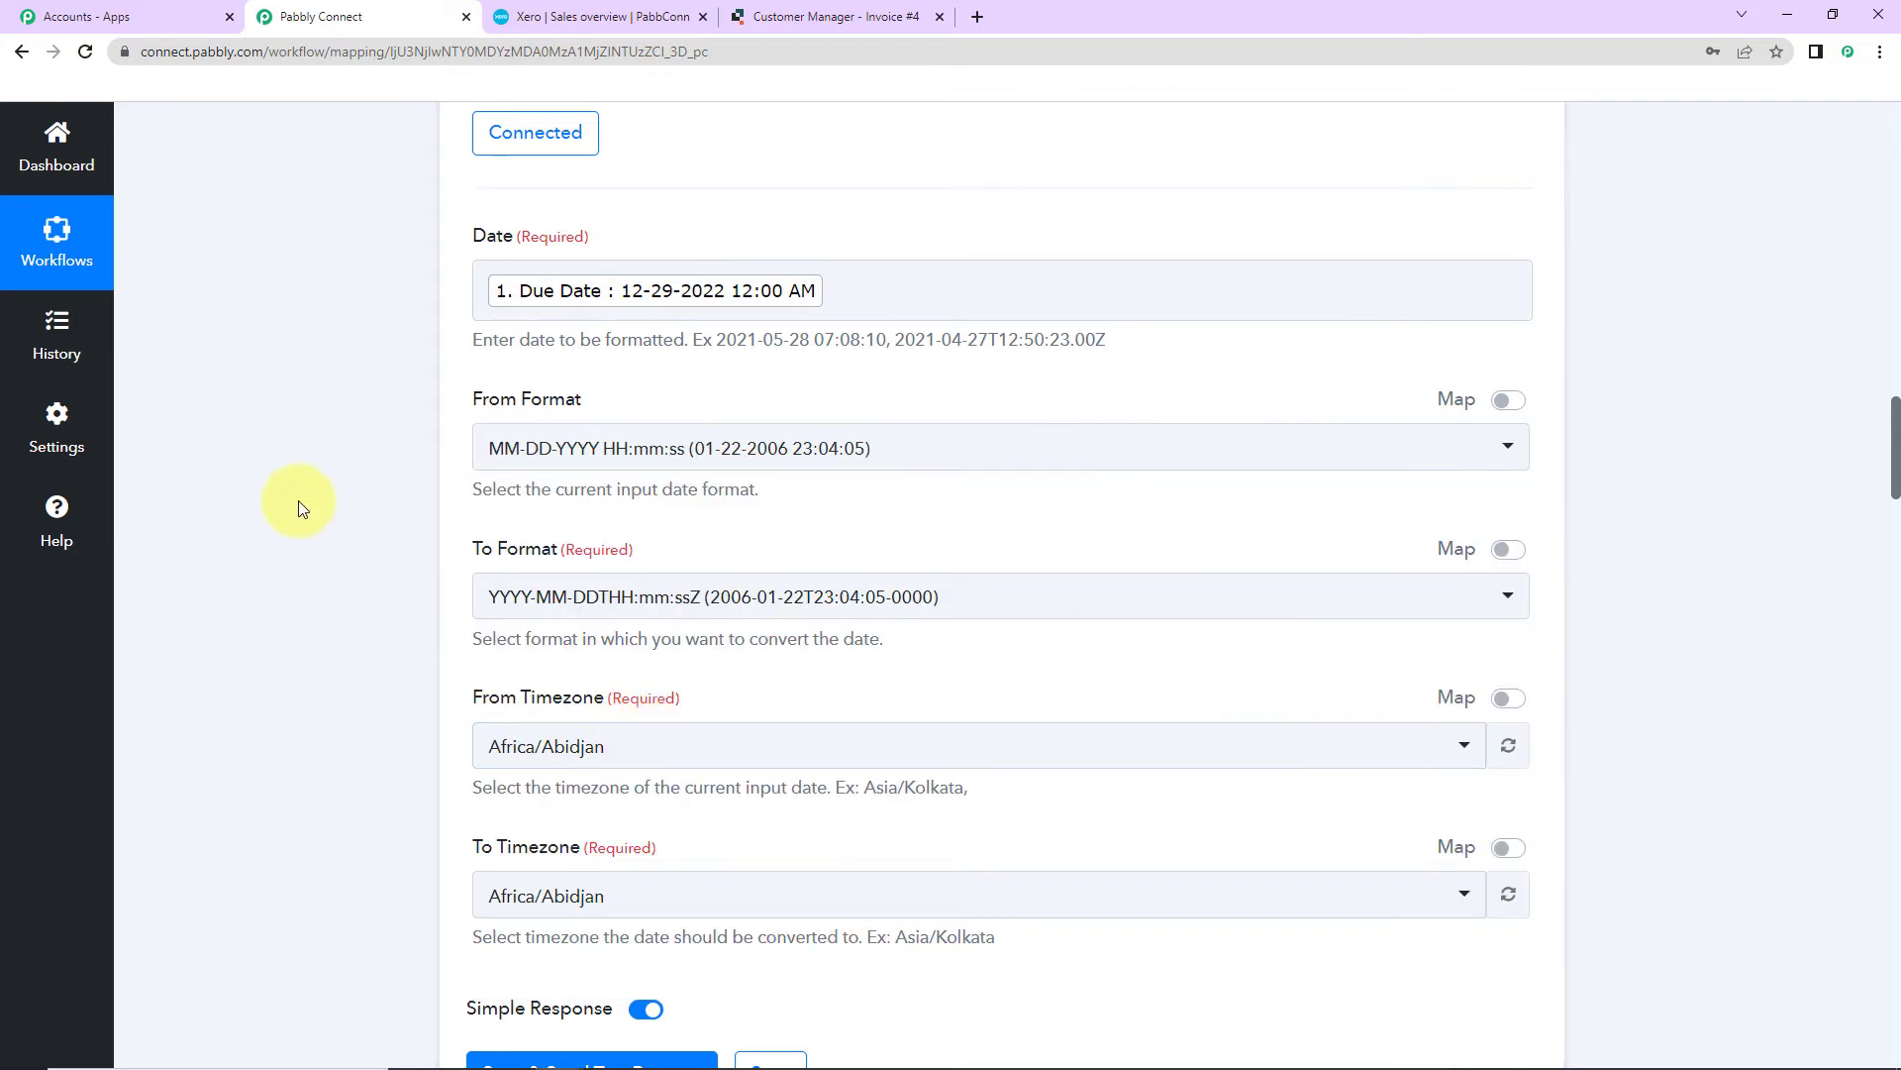
pyautogui.click(976, 595)
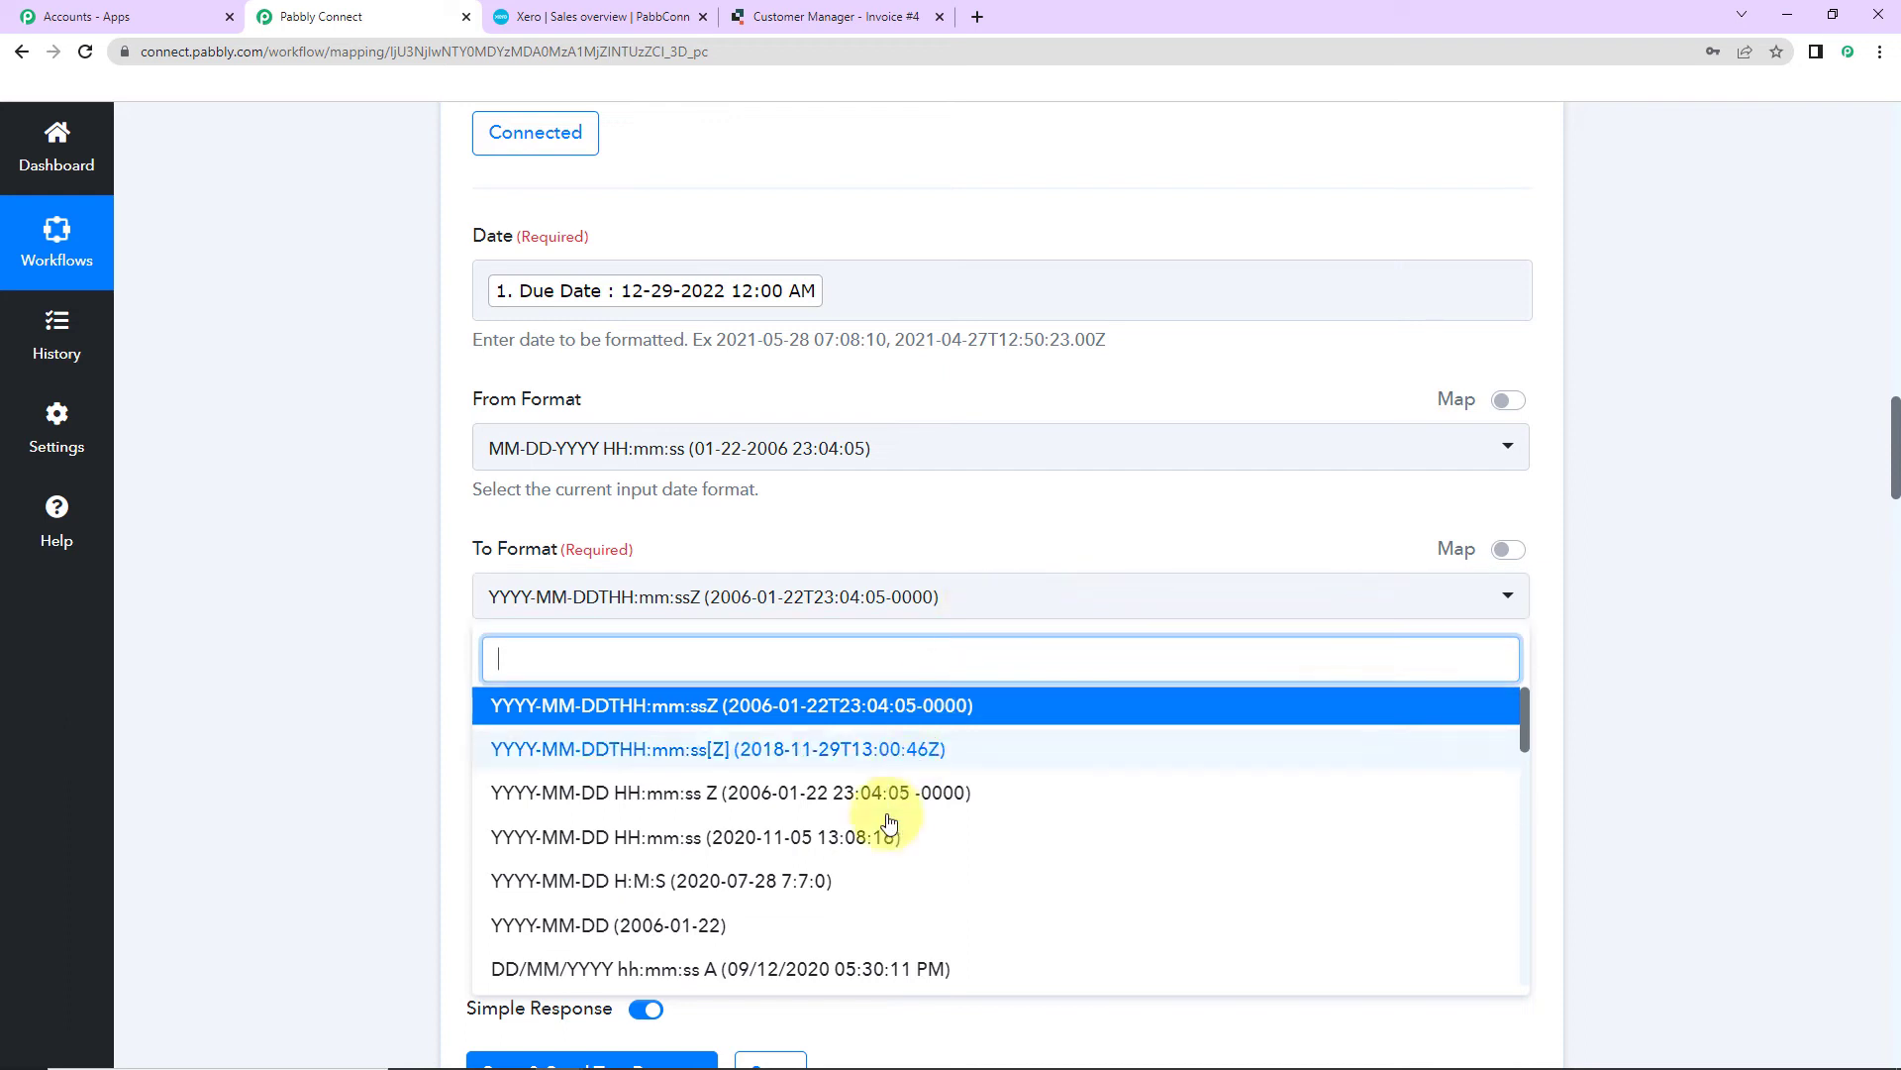
pyautogui.click(591, 842)
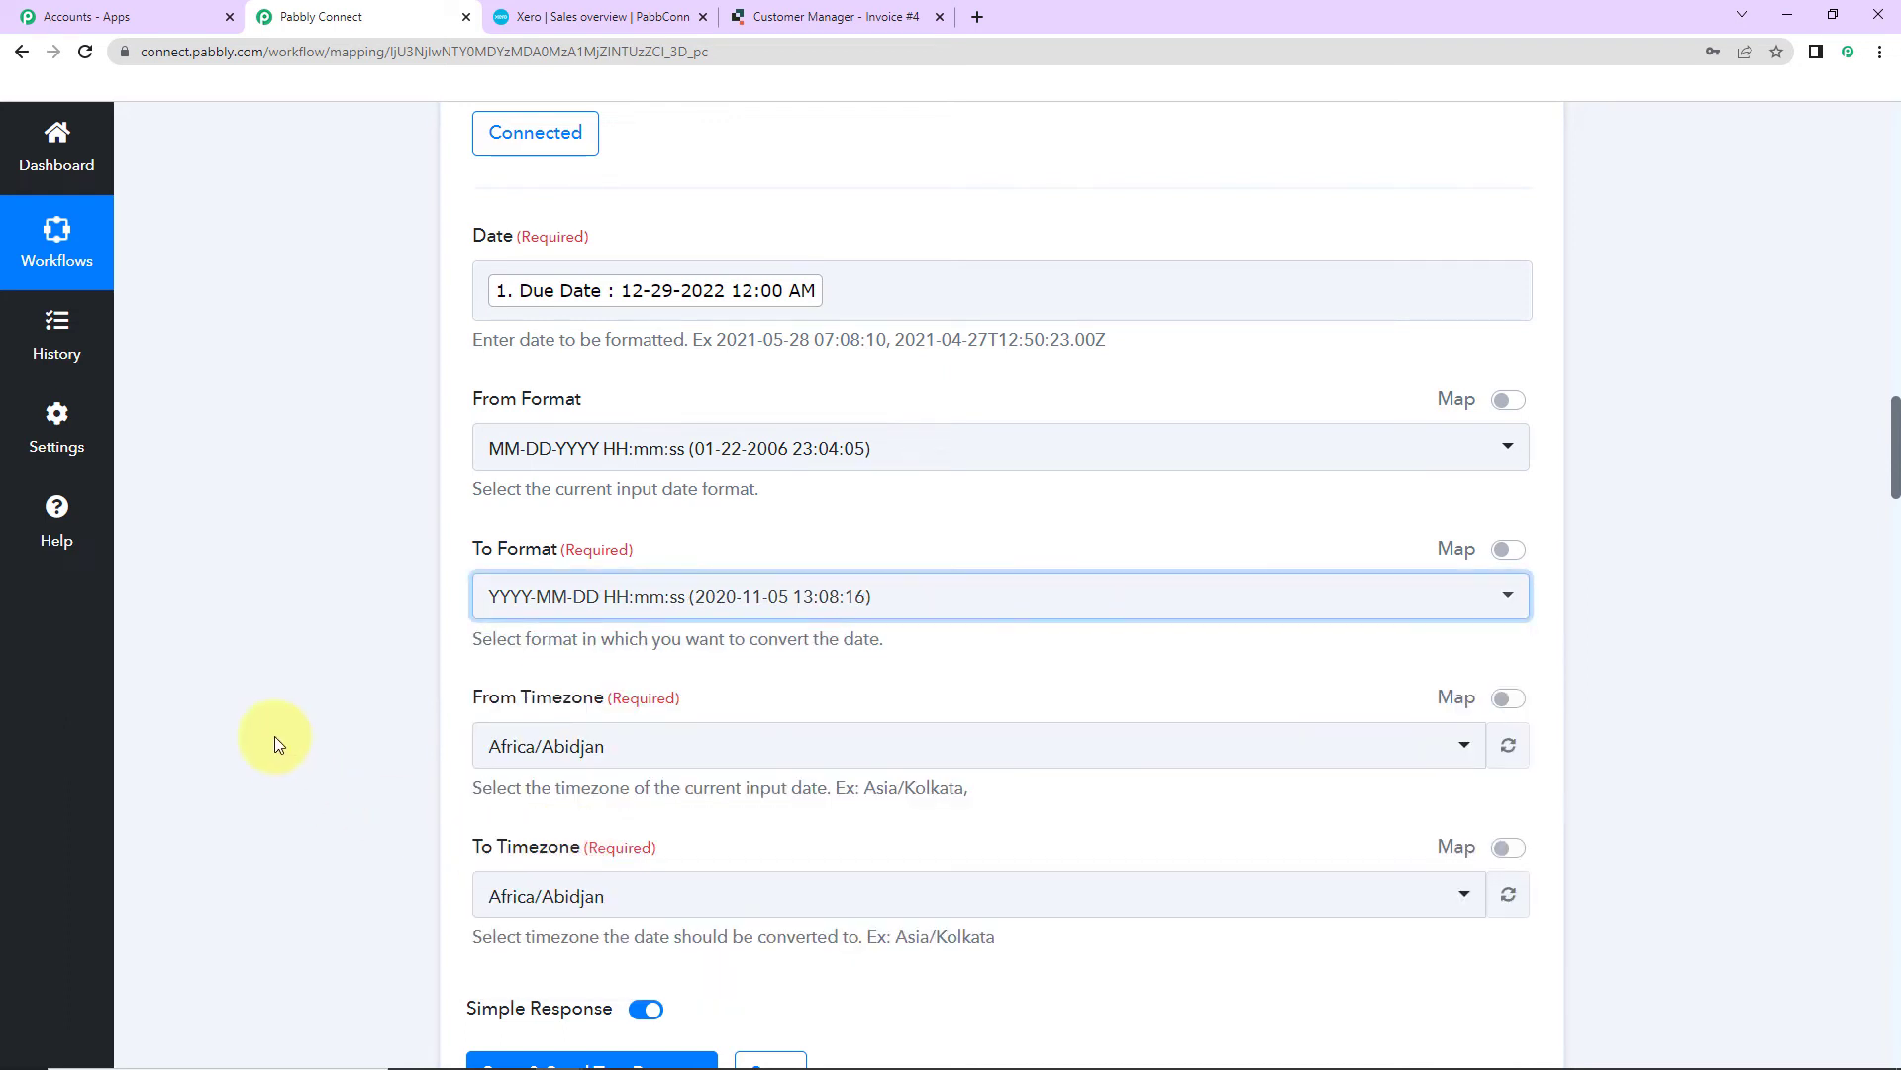
pyautogui.scroll(-2, 459, 604)
pyautogui.click(619, 515)
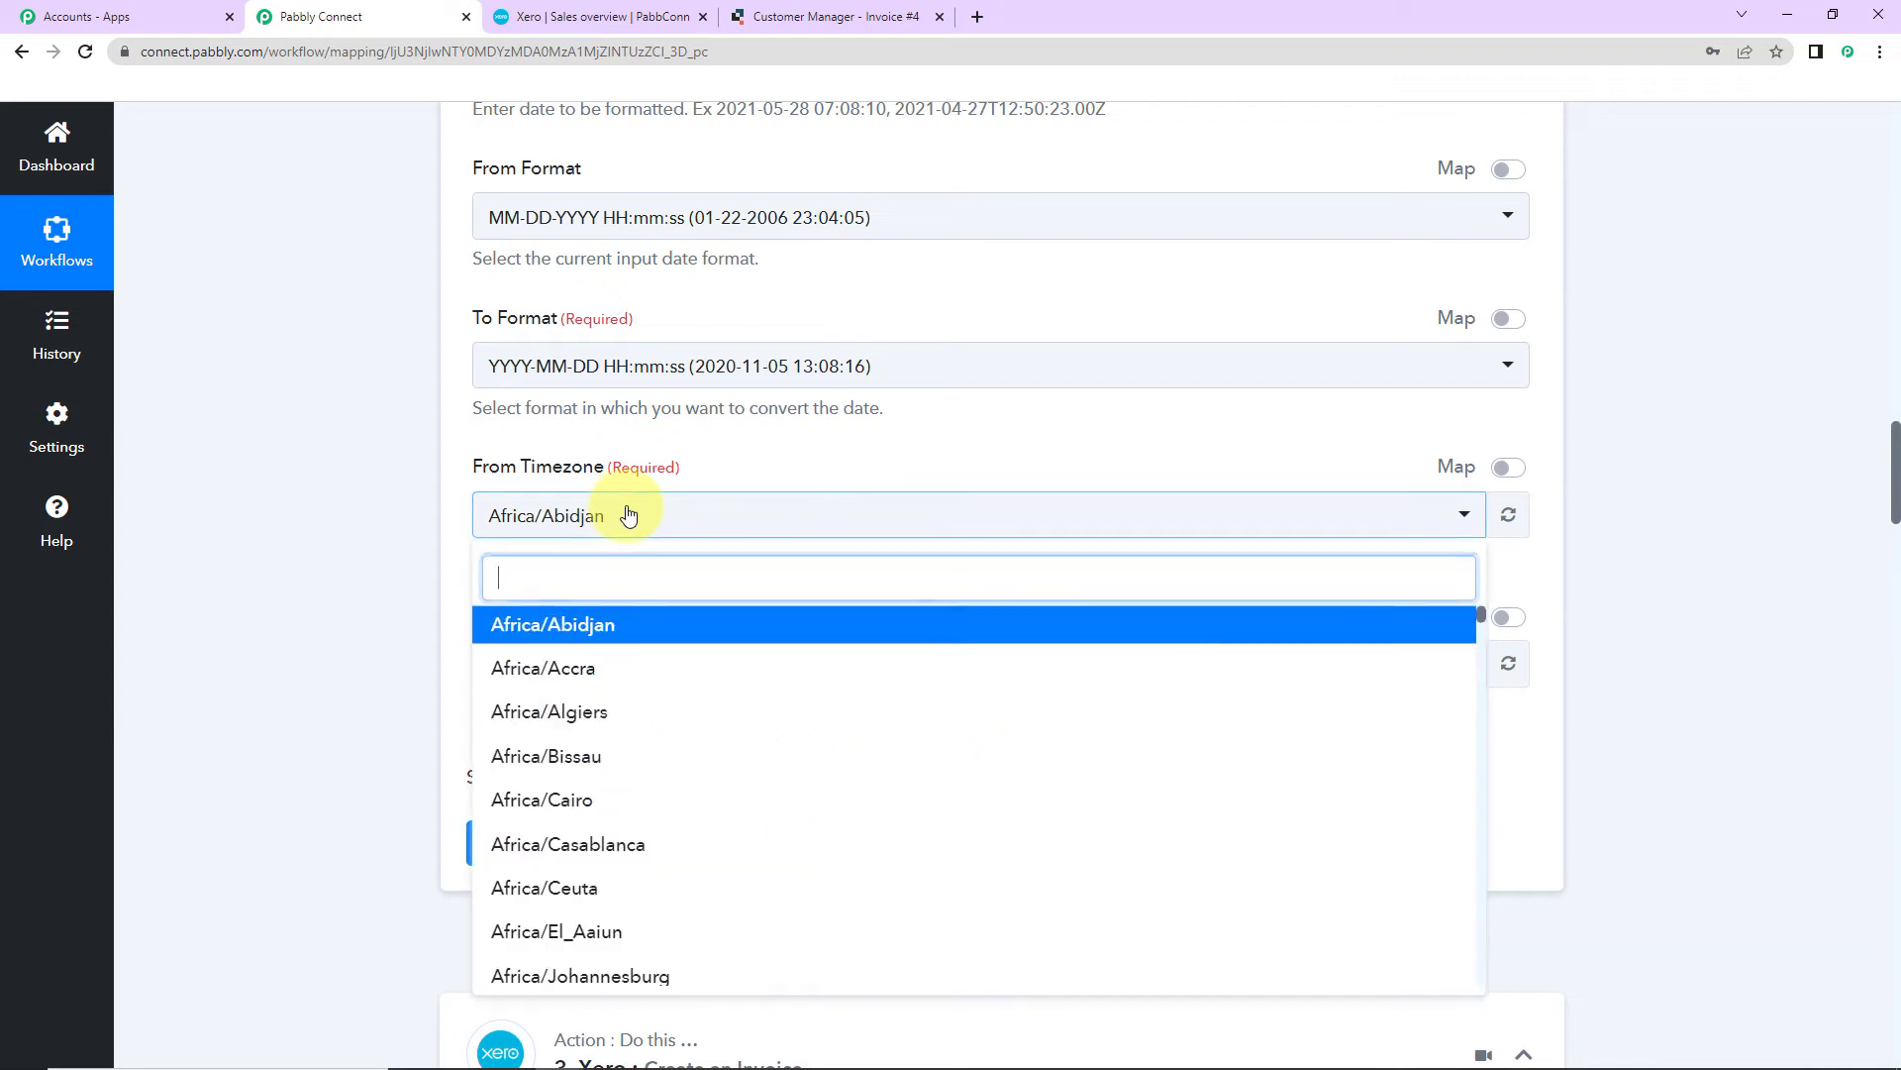
pyautogui.write('utc')
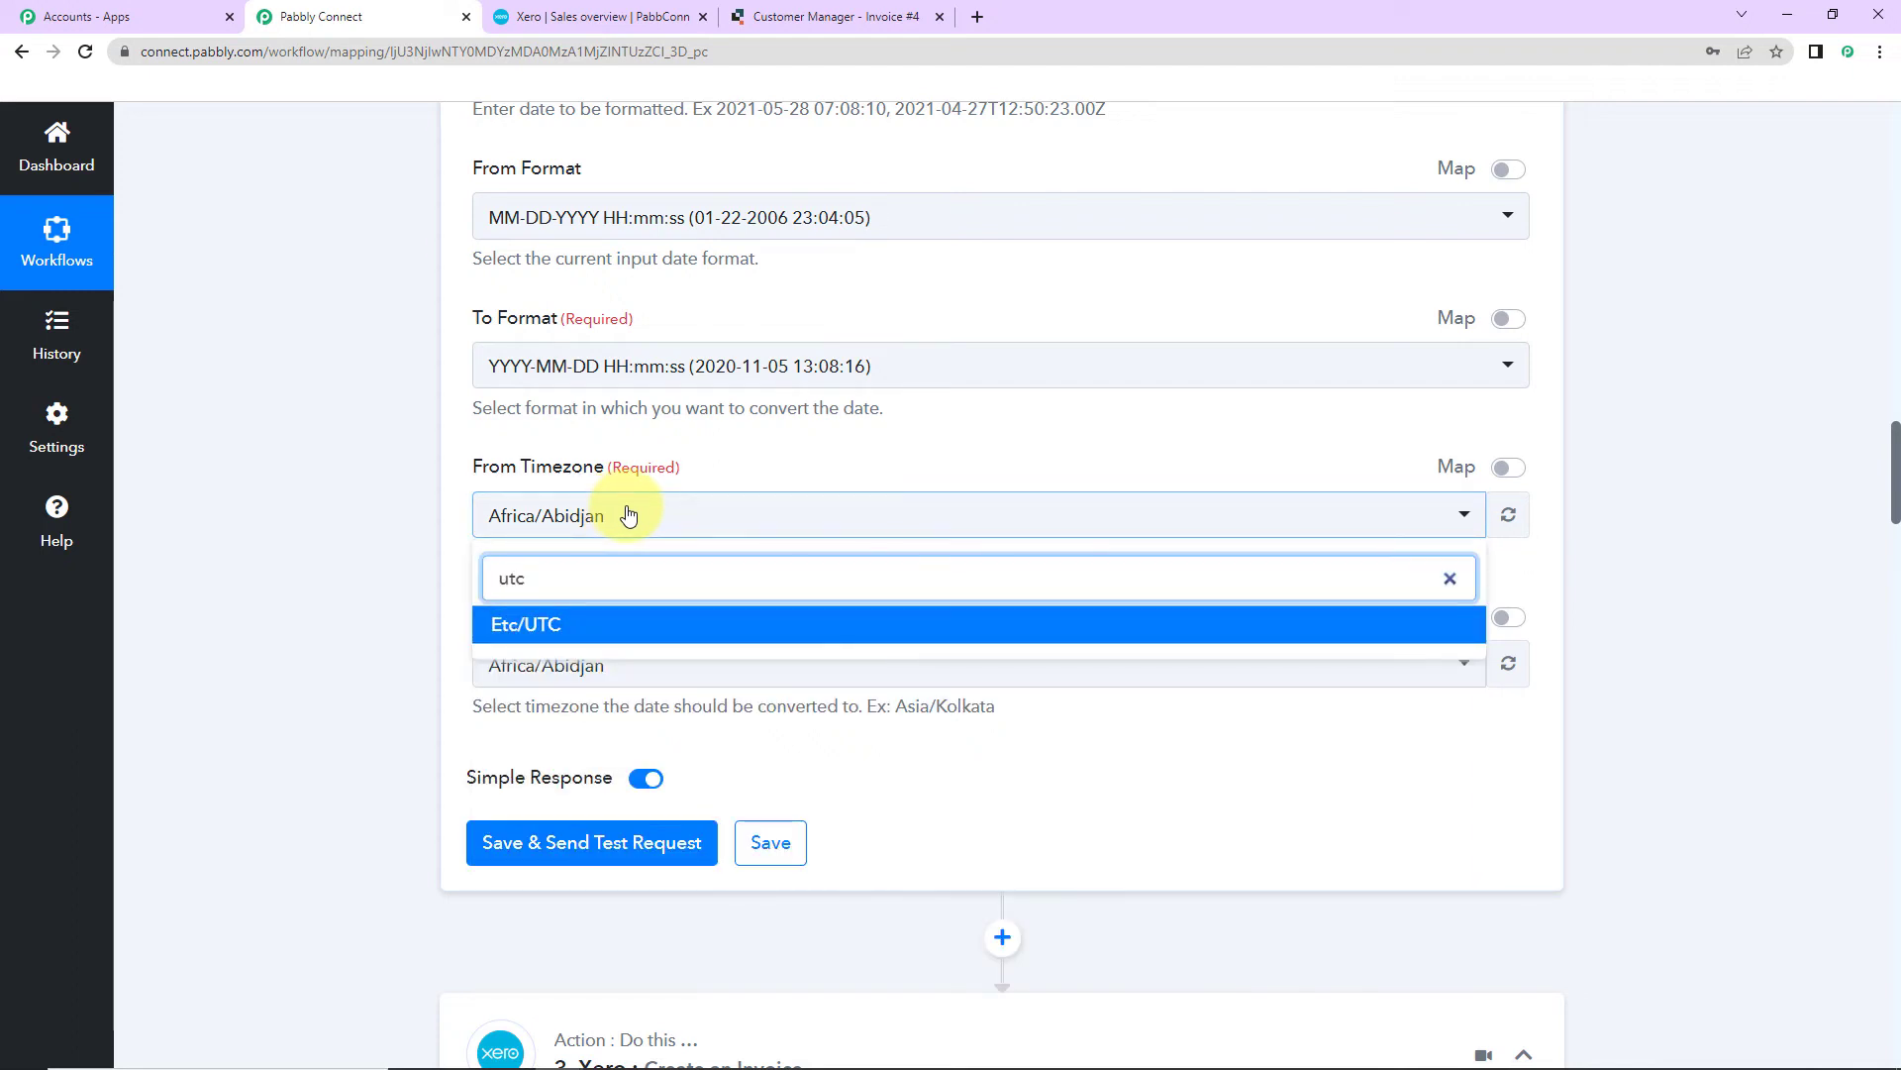
pyautogui.click(594, 629)
pyautogui.click(615, 678)
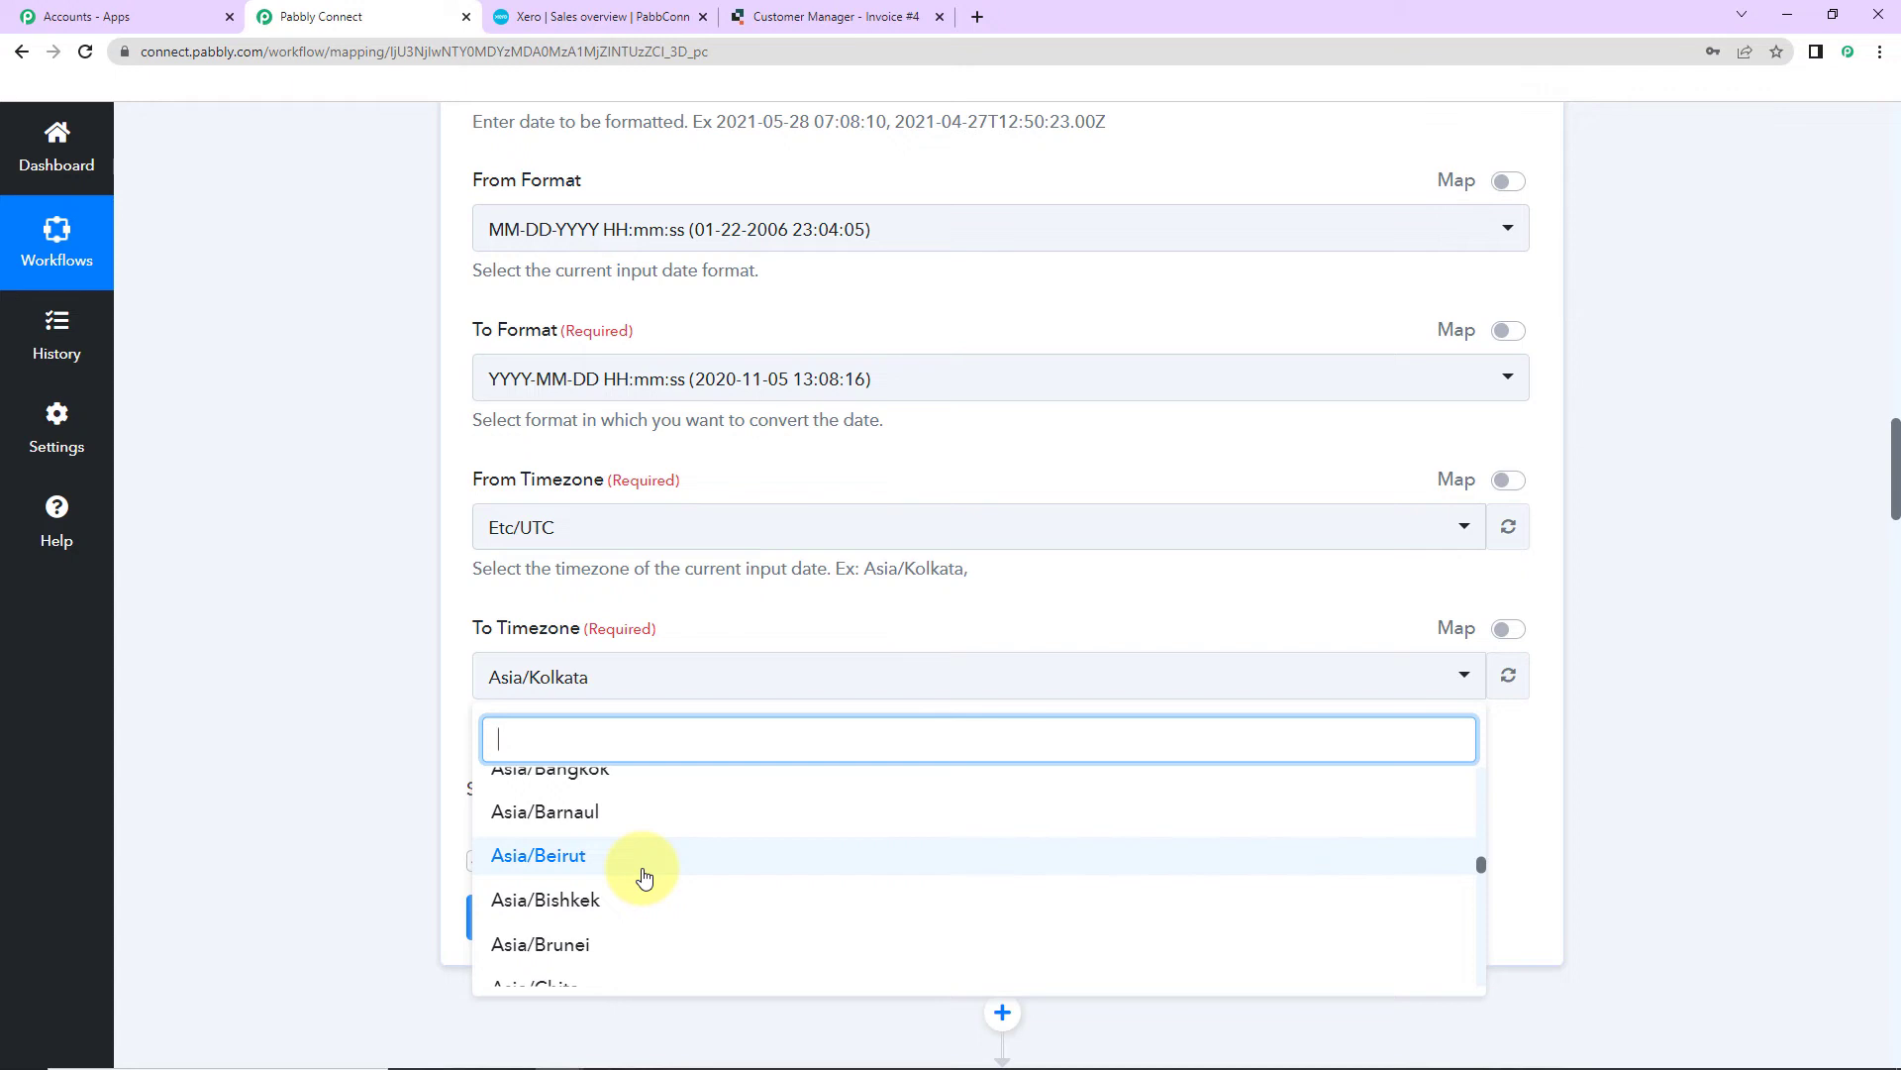
pyautogui.write('utc')
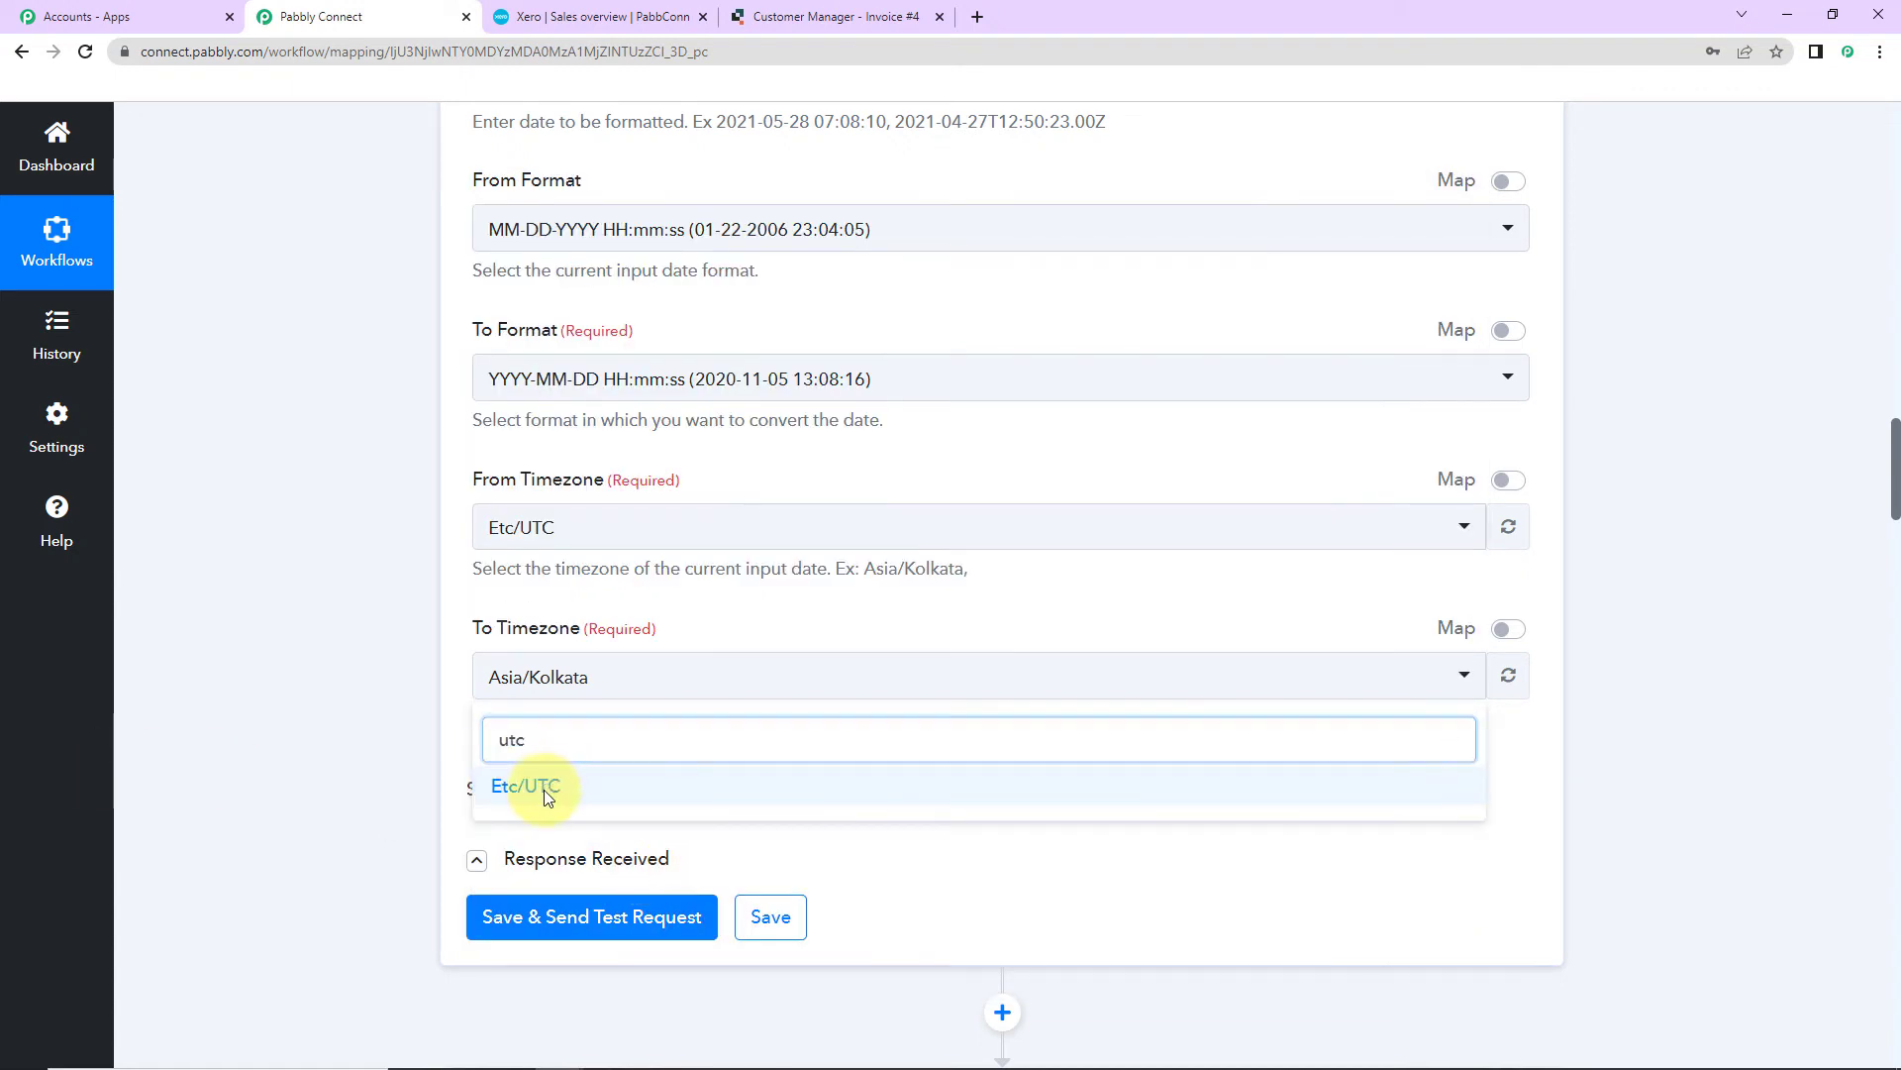
pyautogui.click(544, 789)
pyautogui.click(606, 916)
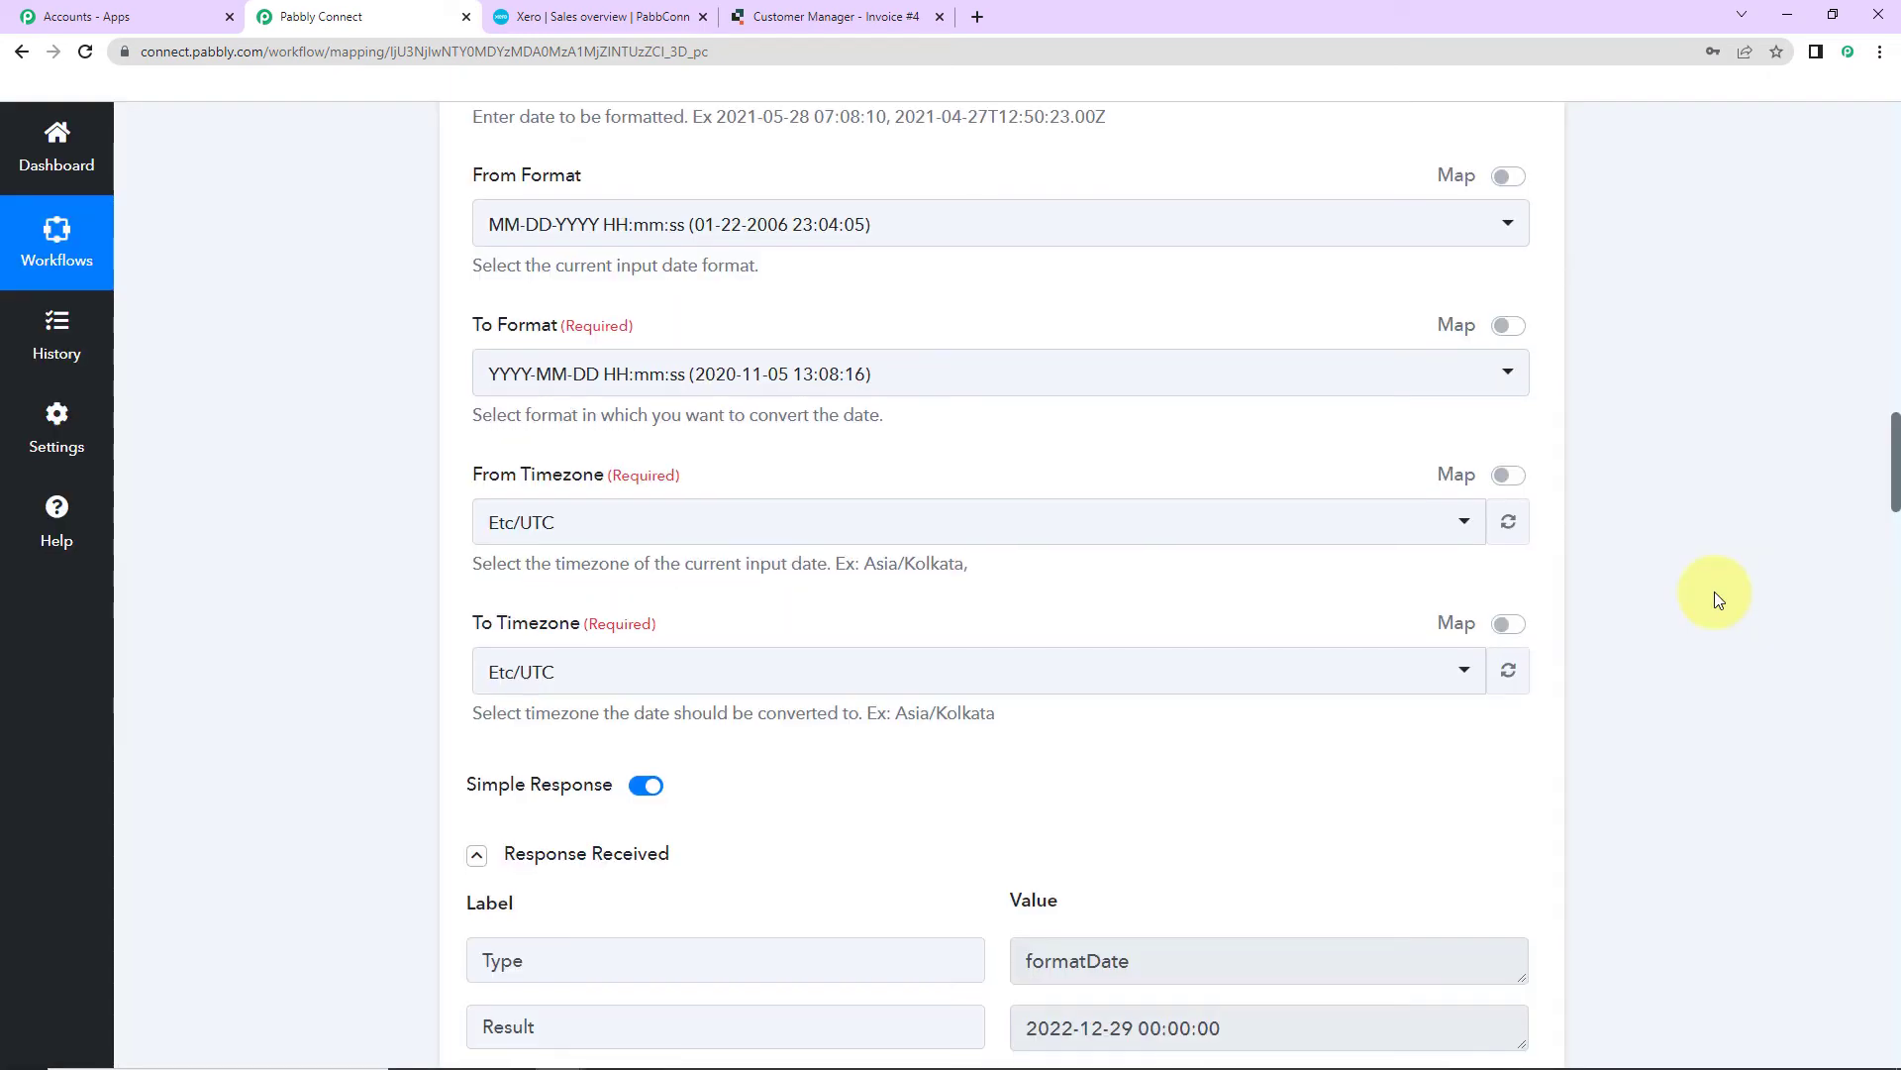
pyautogui.scroll(-5, 1717, 599)
pyautogui.scroll(-10, 1715, 592)
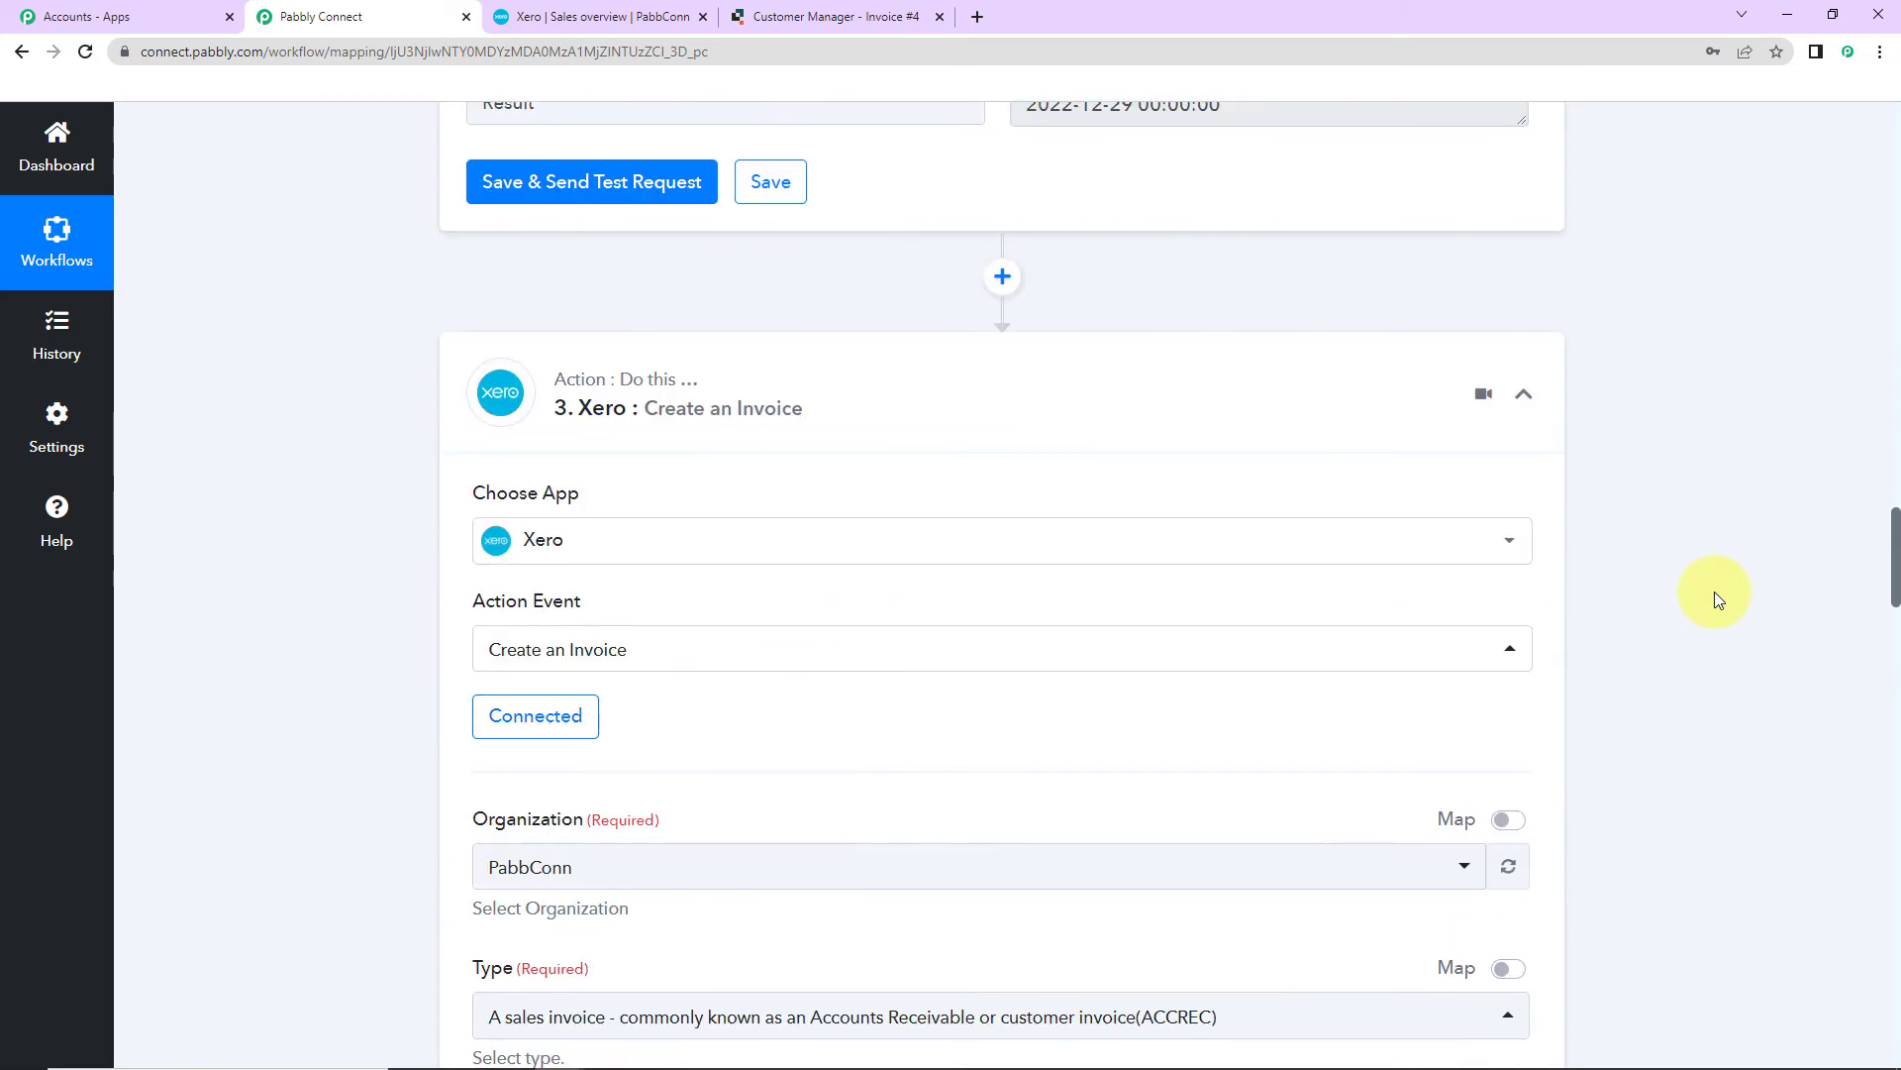
# Step: Keep the existing Xero connection and map the formatted 2022-12-29 Date/Time Formatter result into Due Date
pyautogui.click(575, 260)
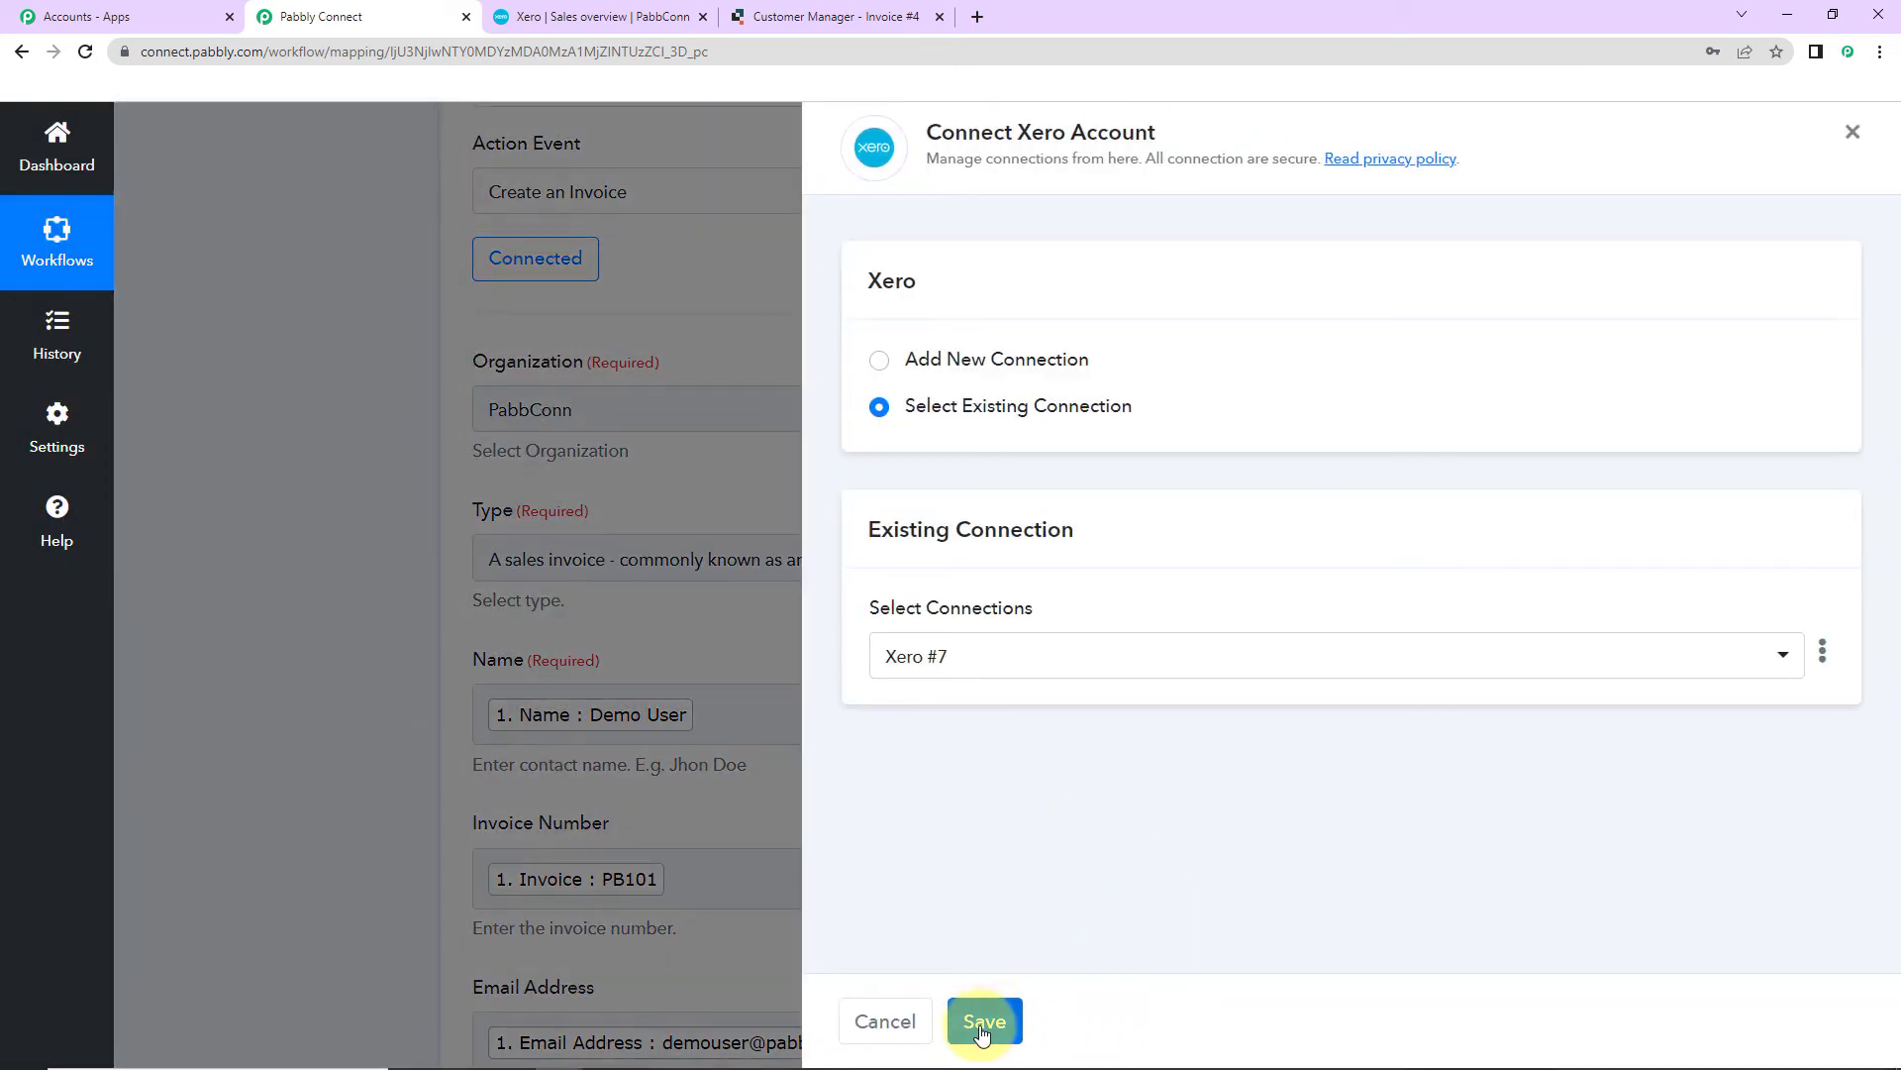
pyautogui.click(983, 1021)
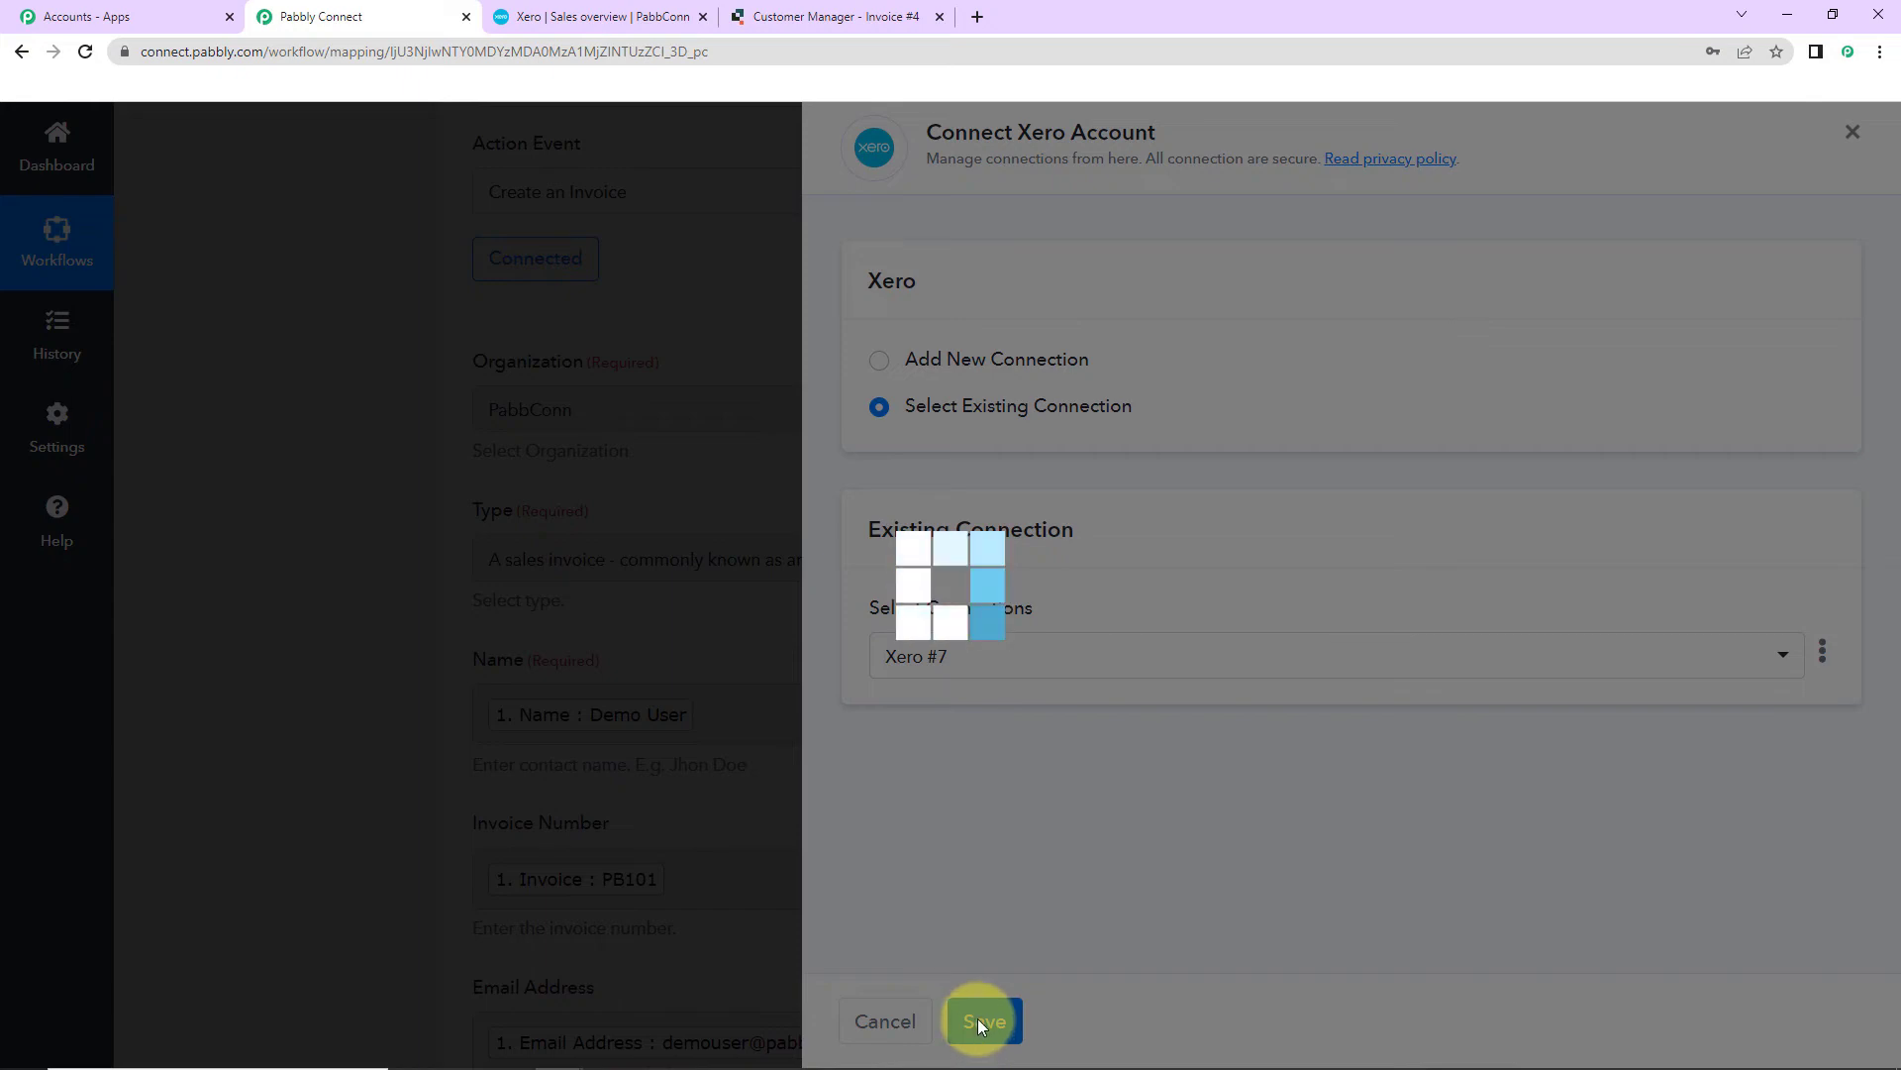
pyautogui.scroll(-9, 904, 891)
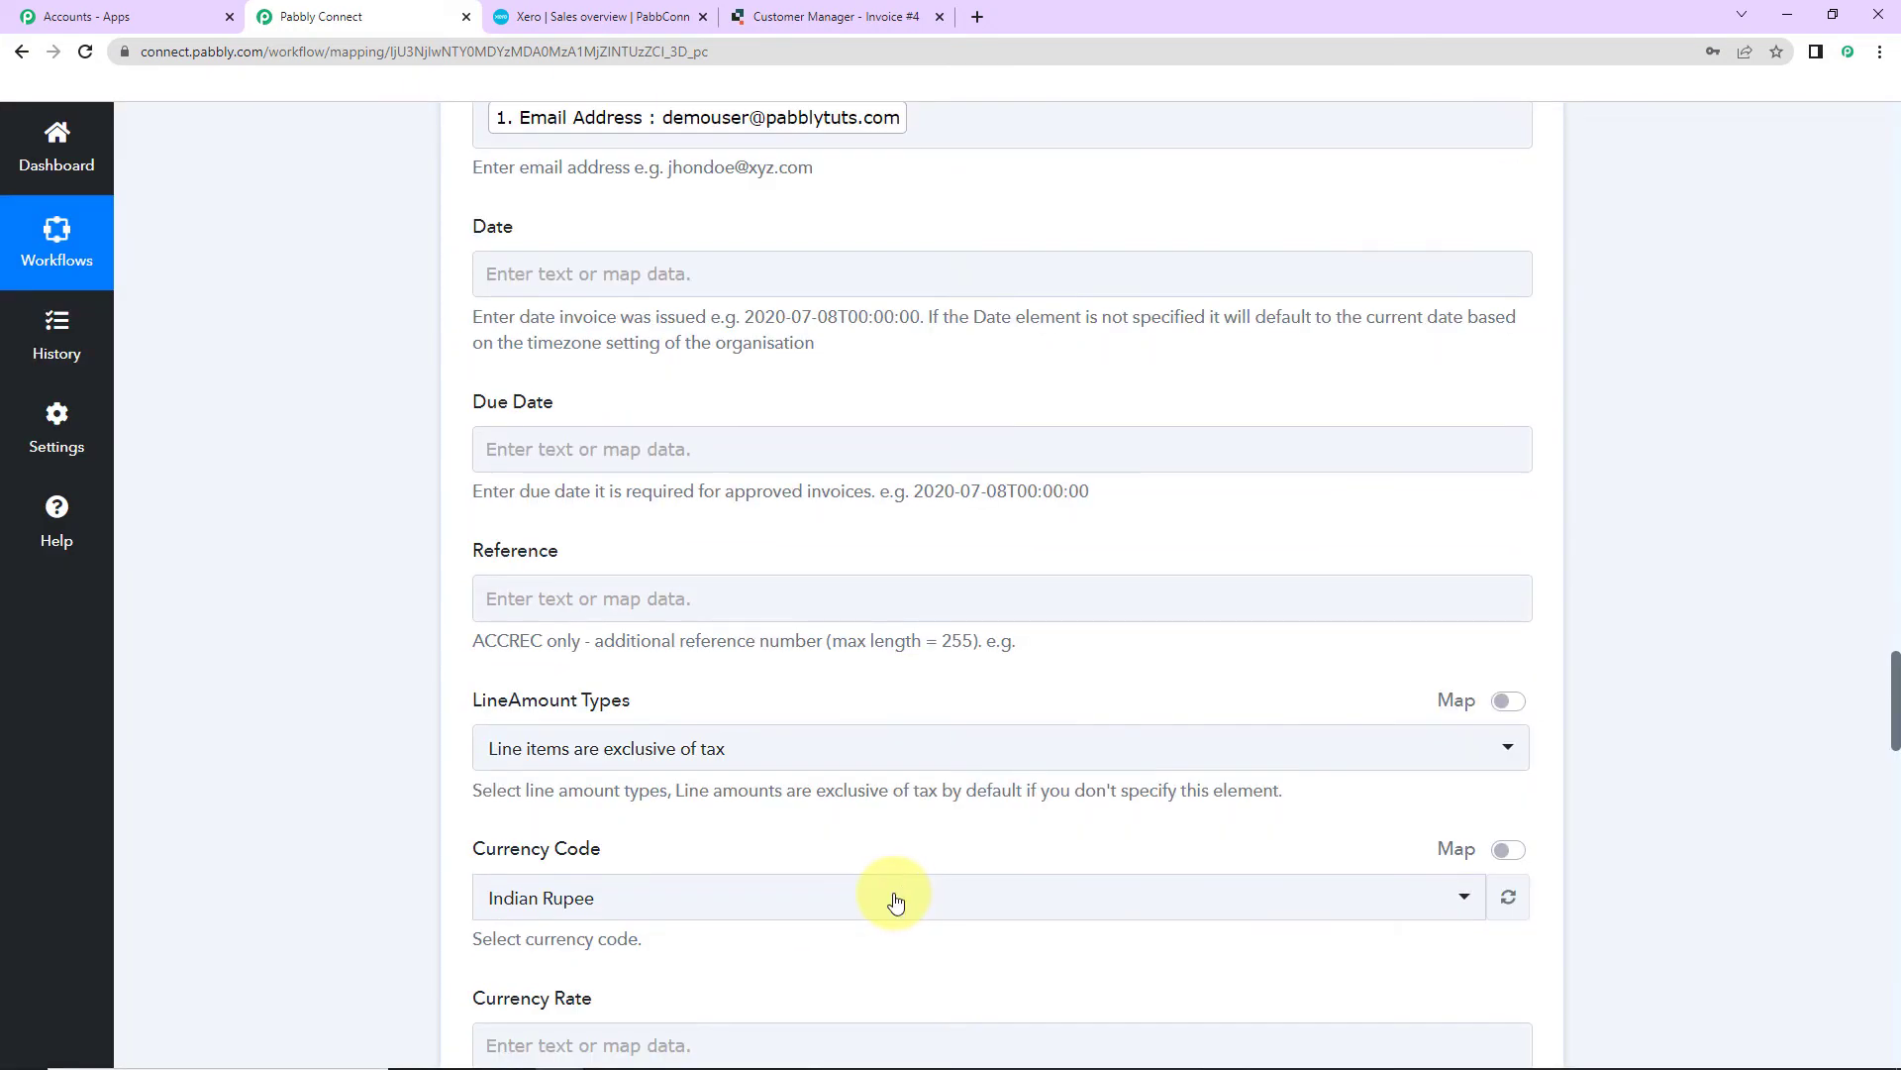
pyautogui.click(569, 448)
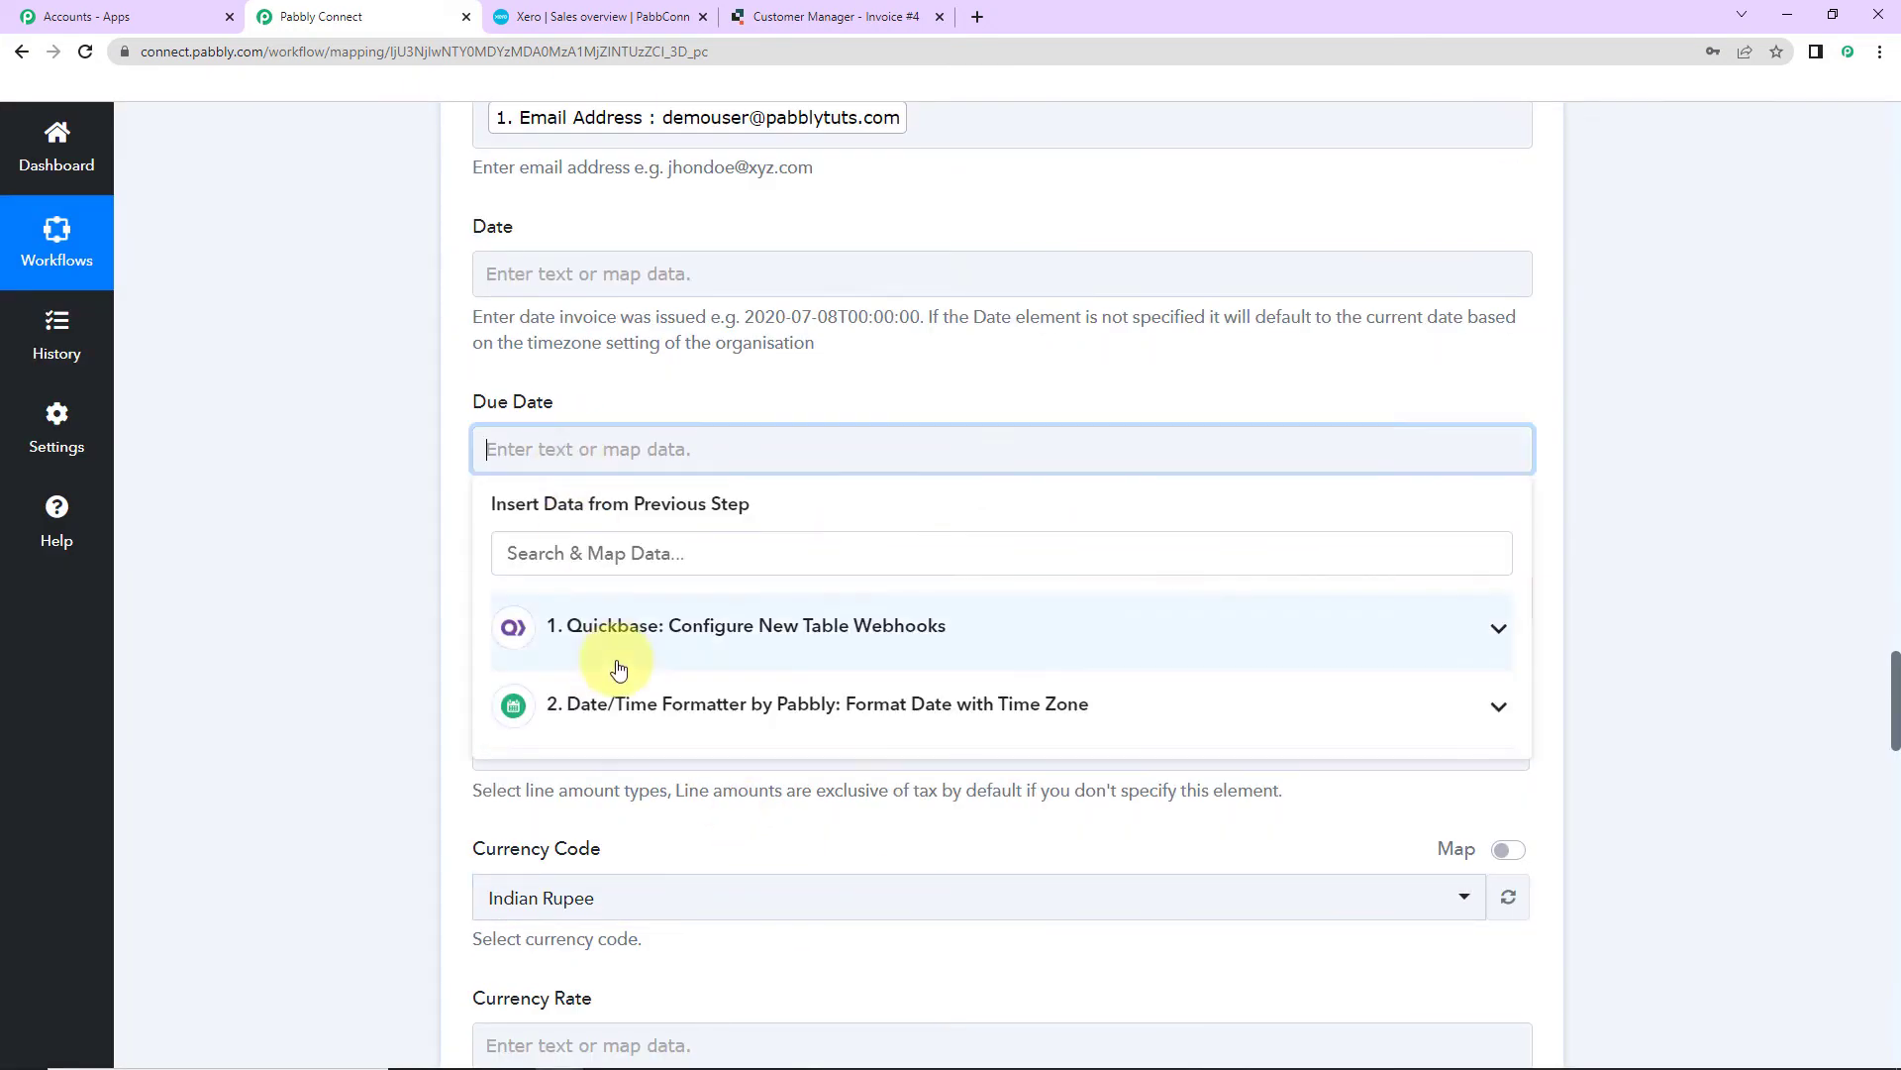
pyautogui.click(621, 717)
pyautogui.click(645, 842)
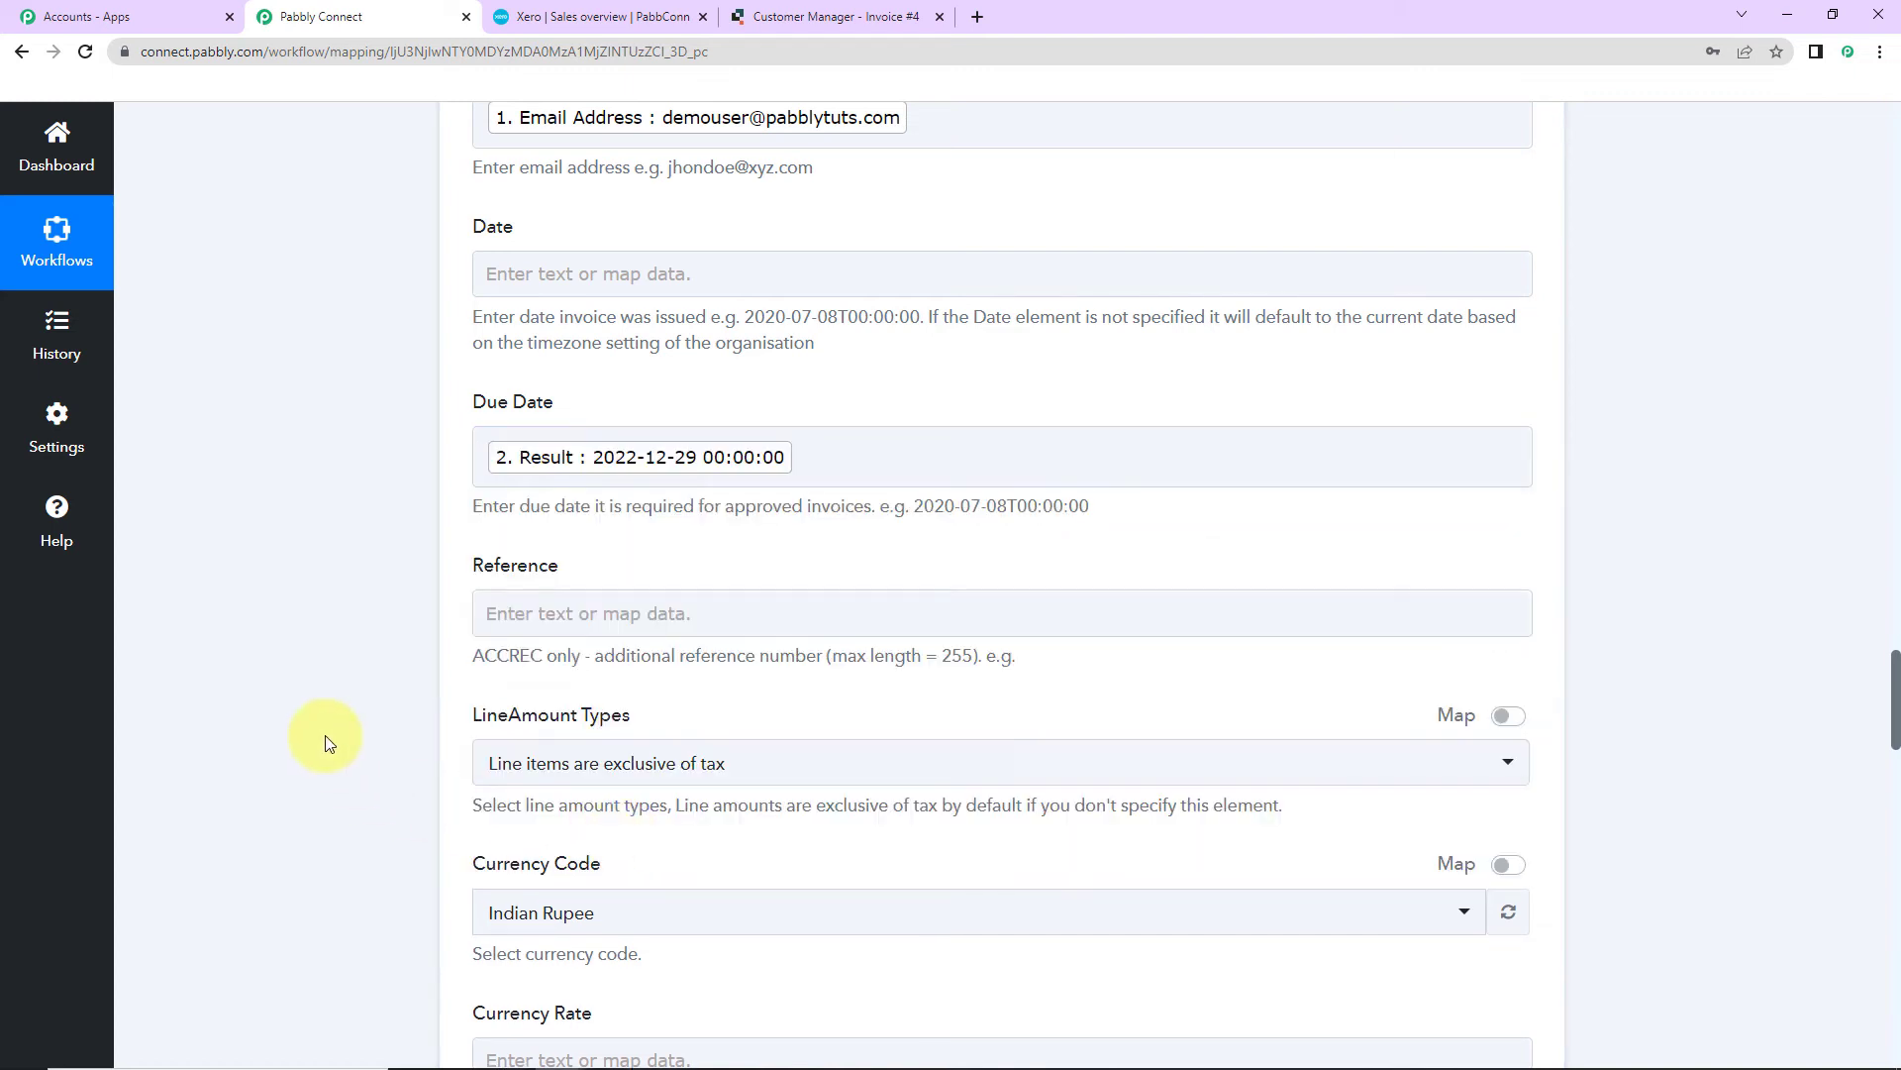
# Step: Set LineAmount Types to 'Line have no tax' and keep the invoice Status as Draft
pyautogui.scroll(-2, 819, 729)
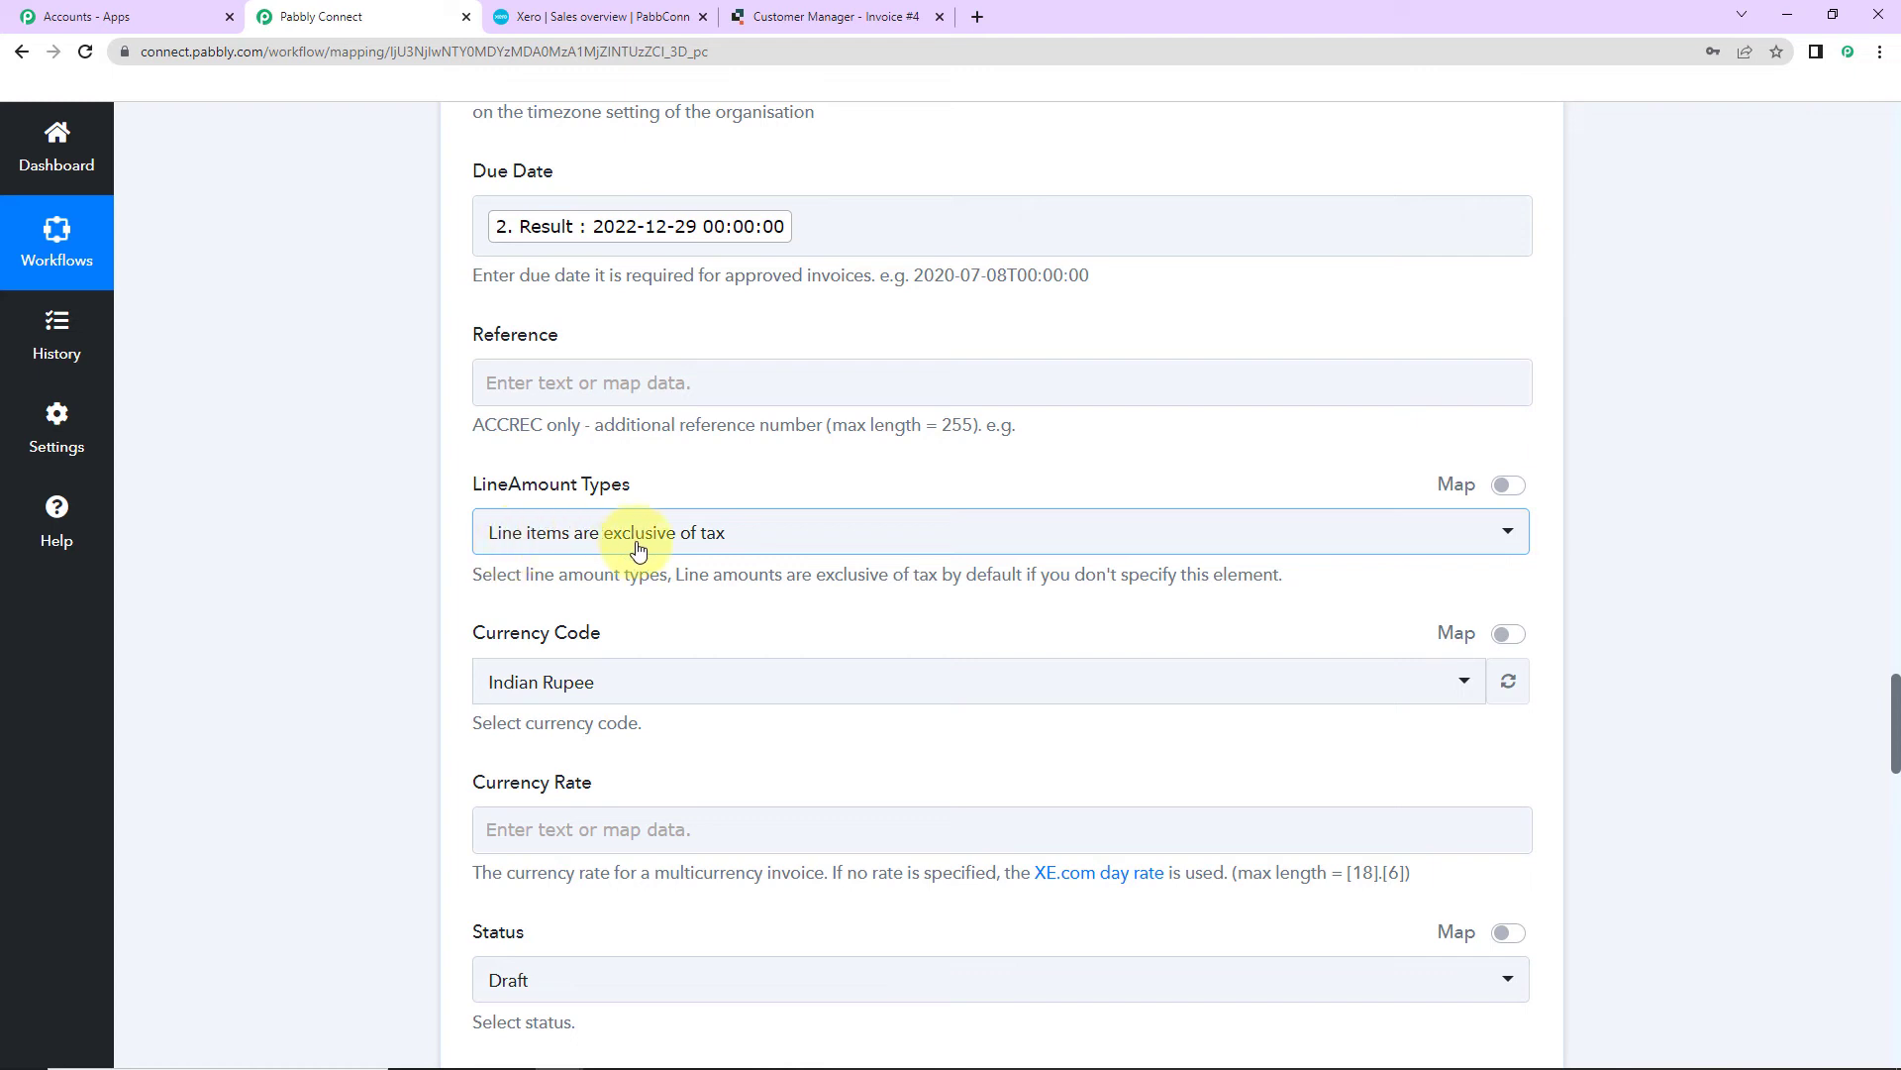
pyautogui.click(782, 535)
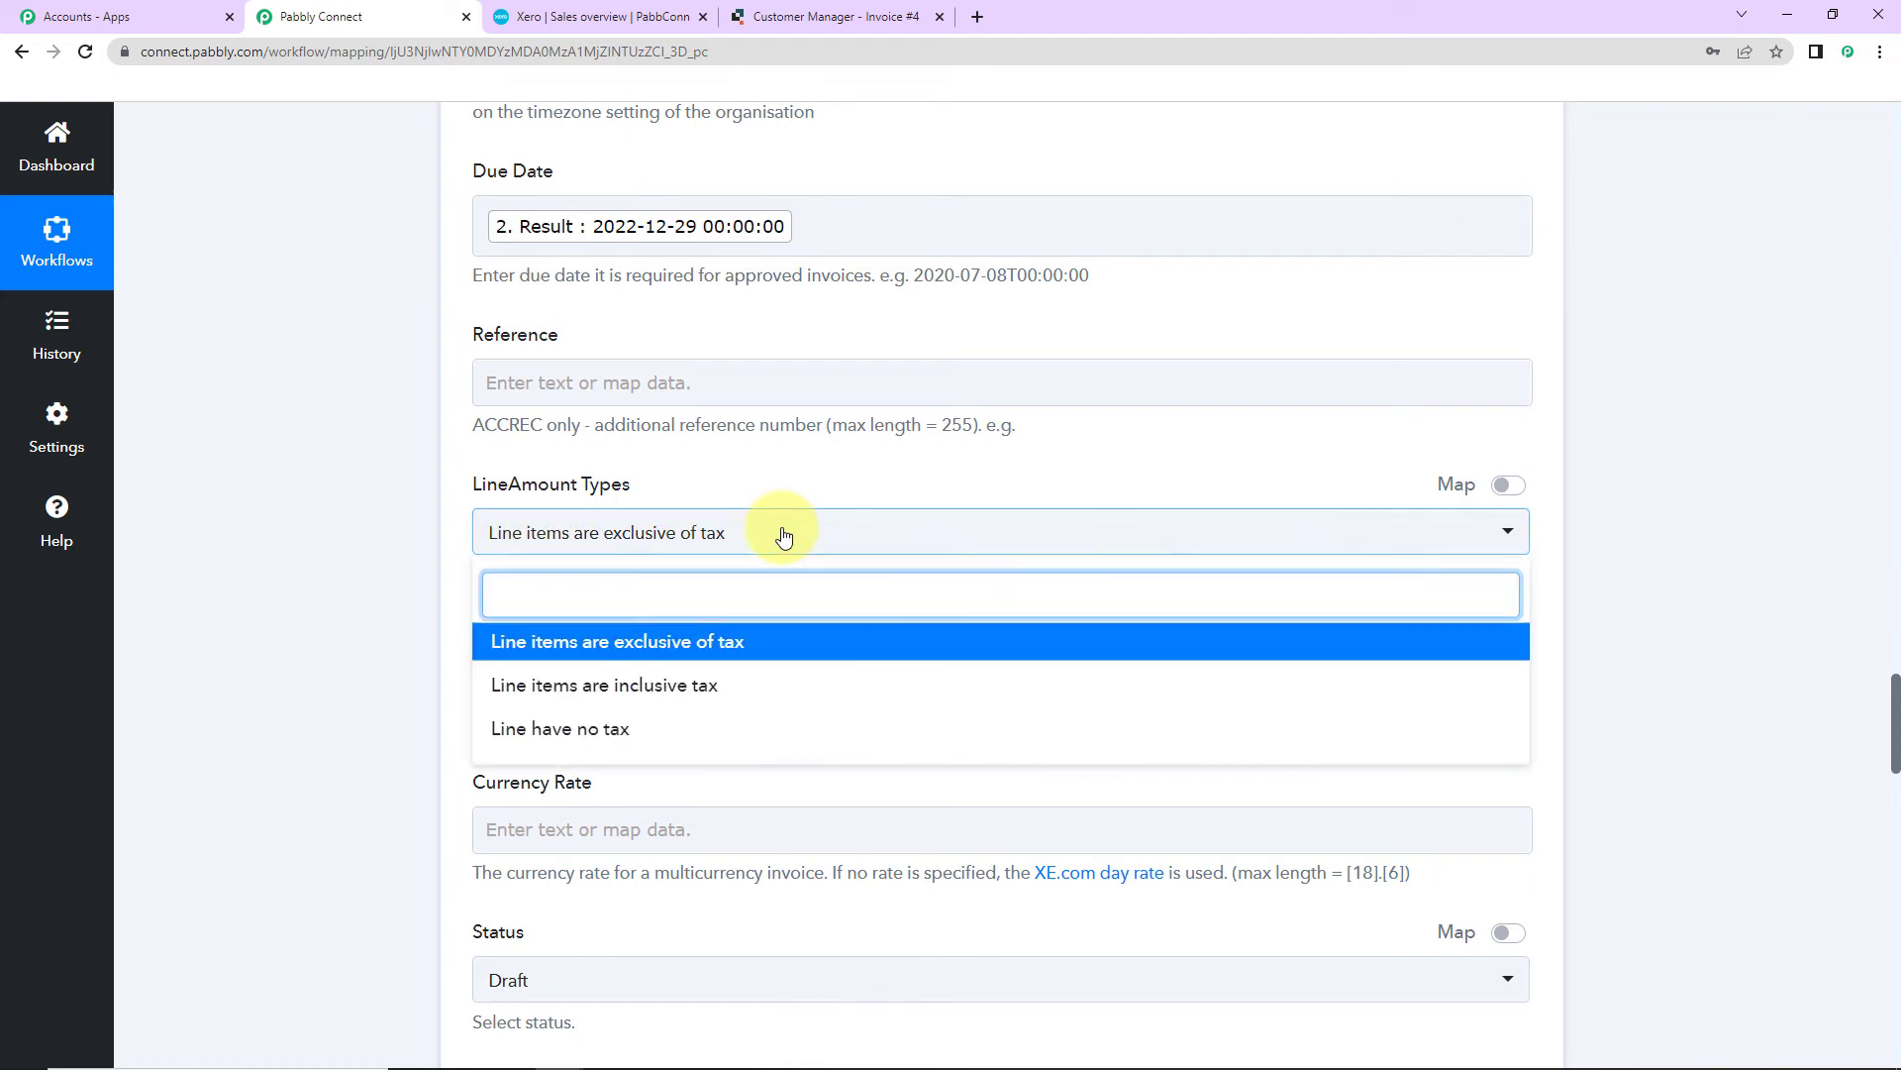
pyautogui.click(638, 741)
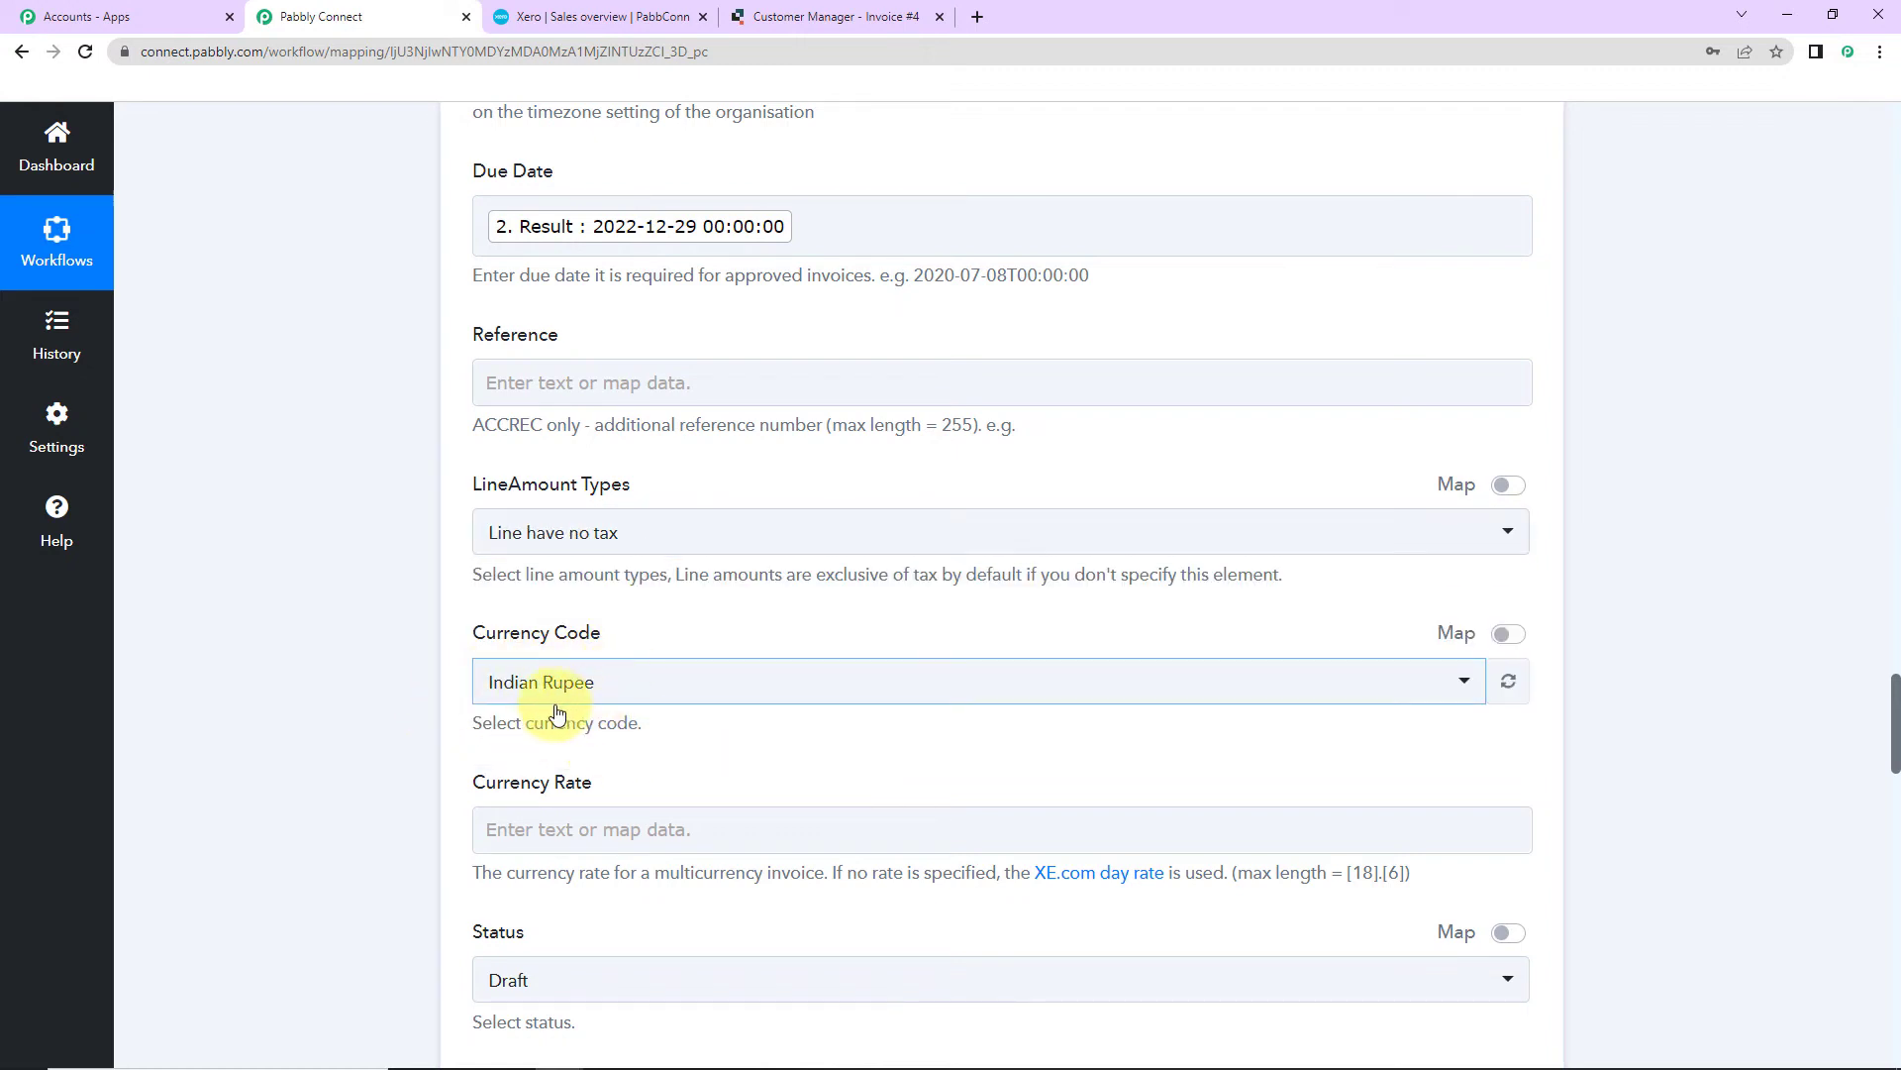
pyautogui.scroll(-2, 594, 733)
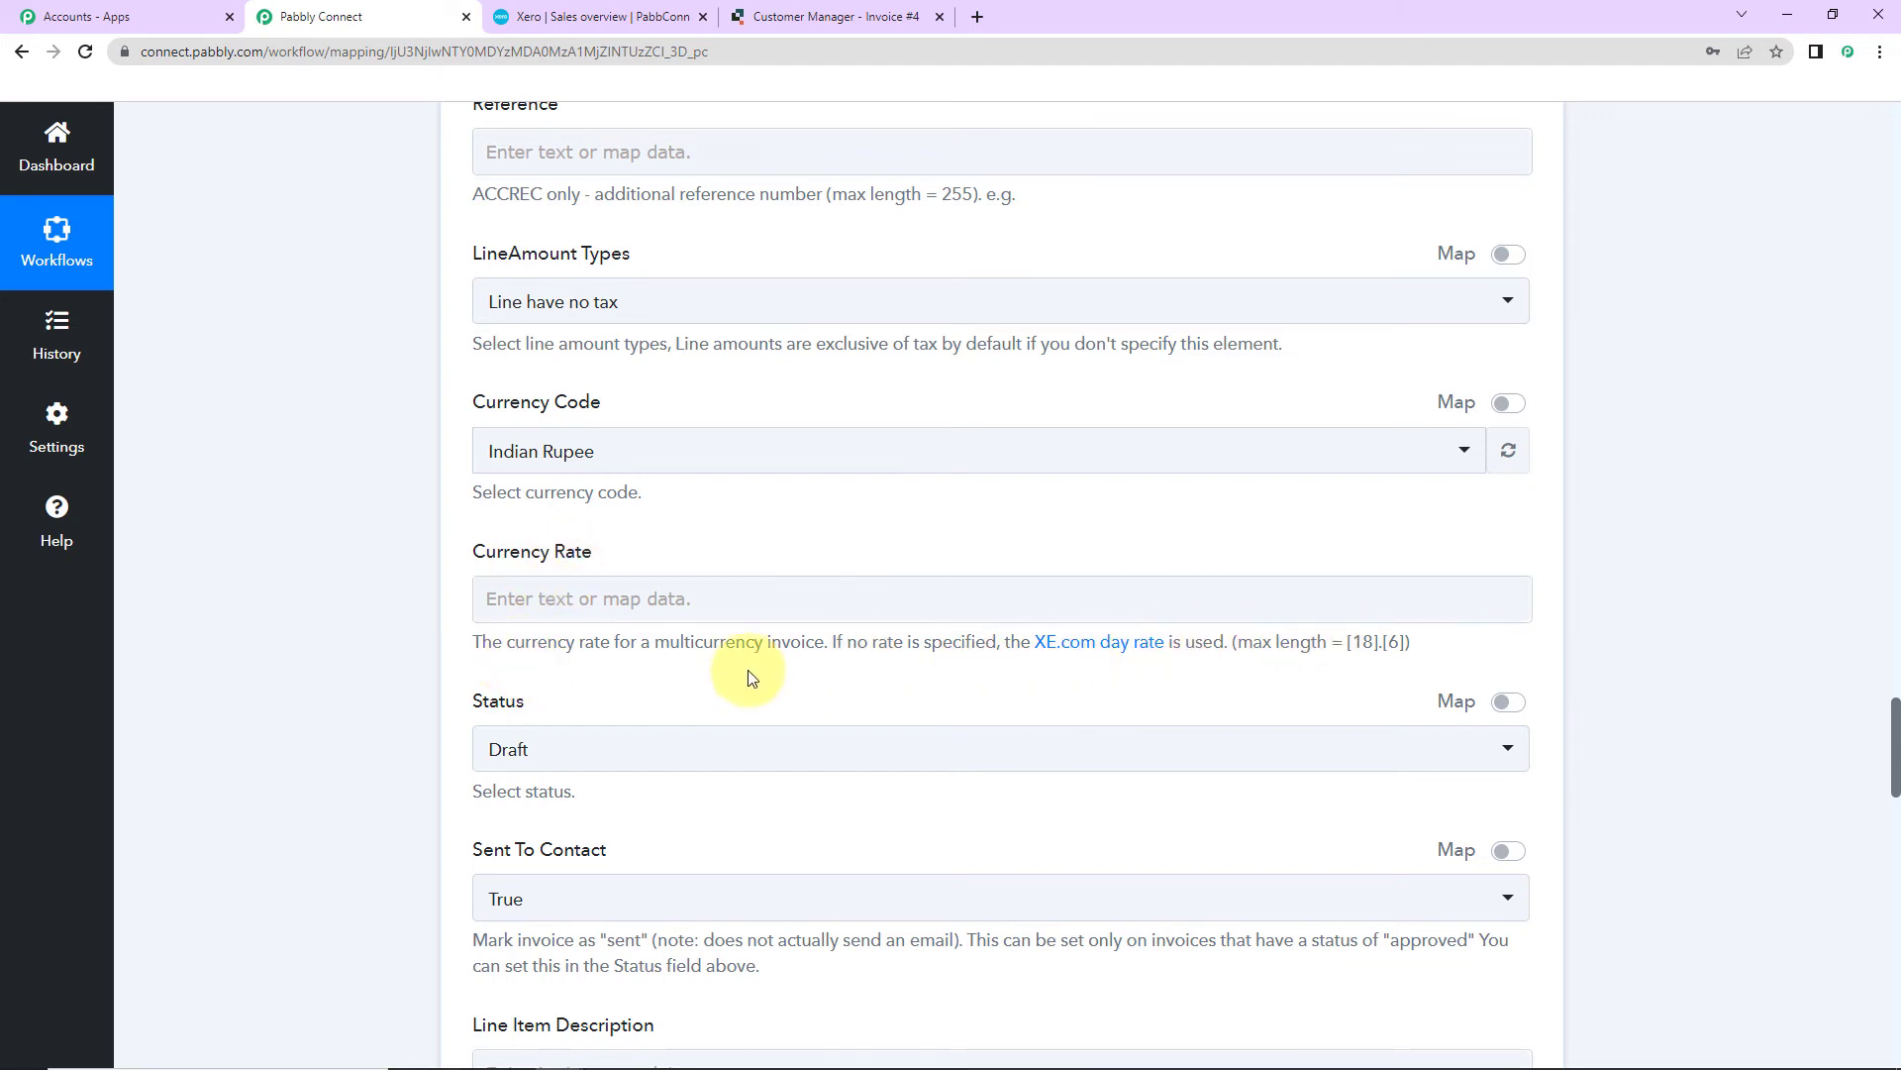
pyautogui.scroll(-2, 735, 672)
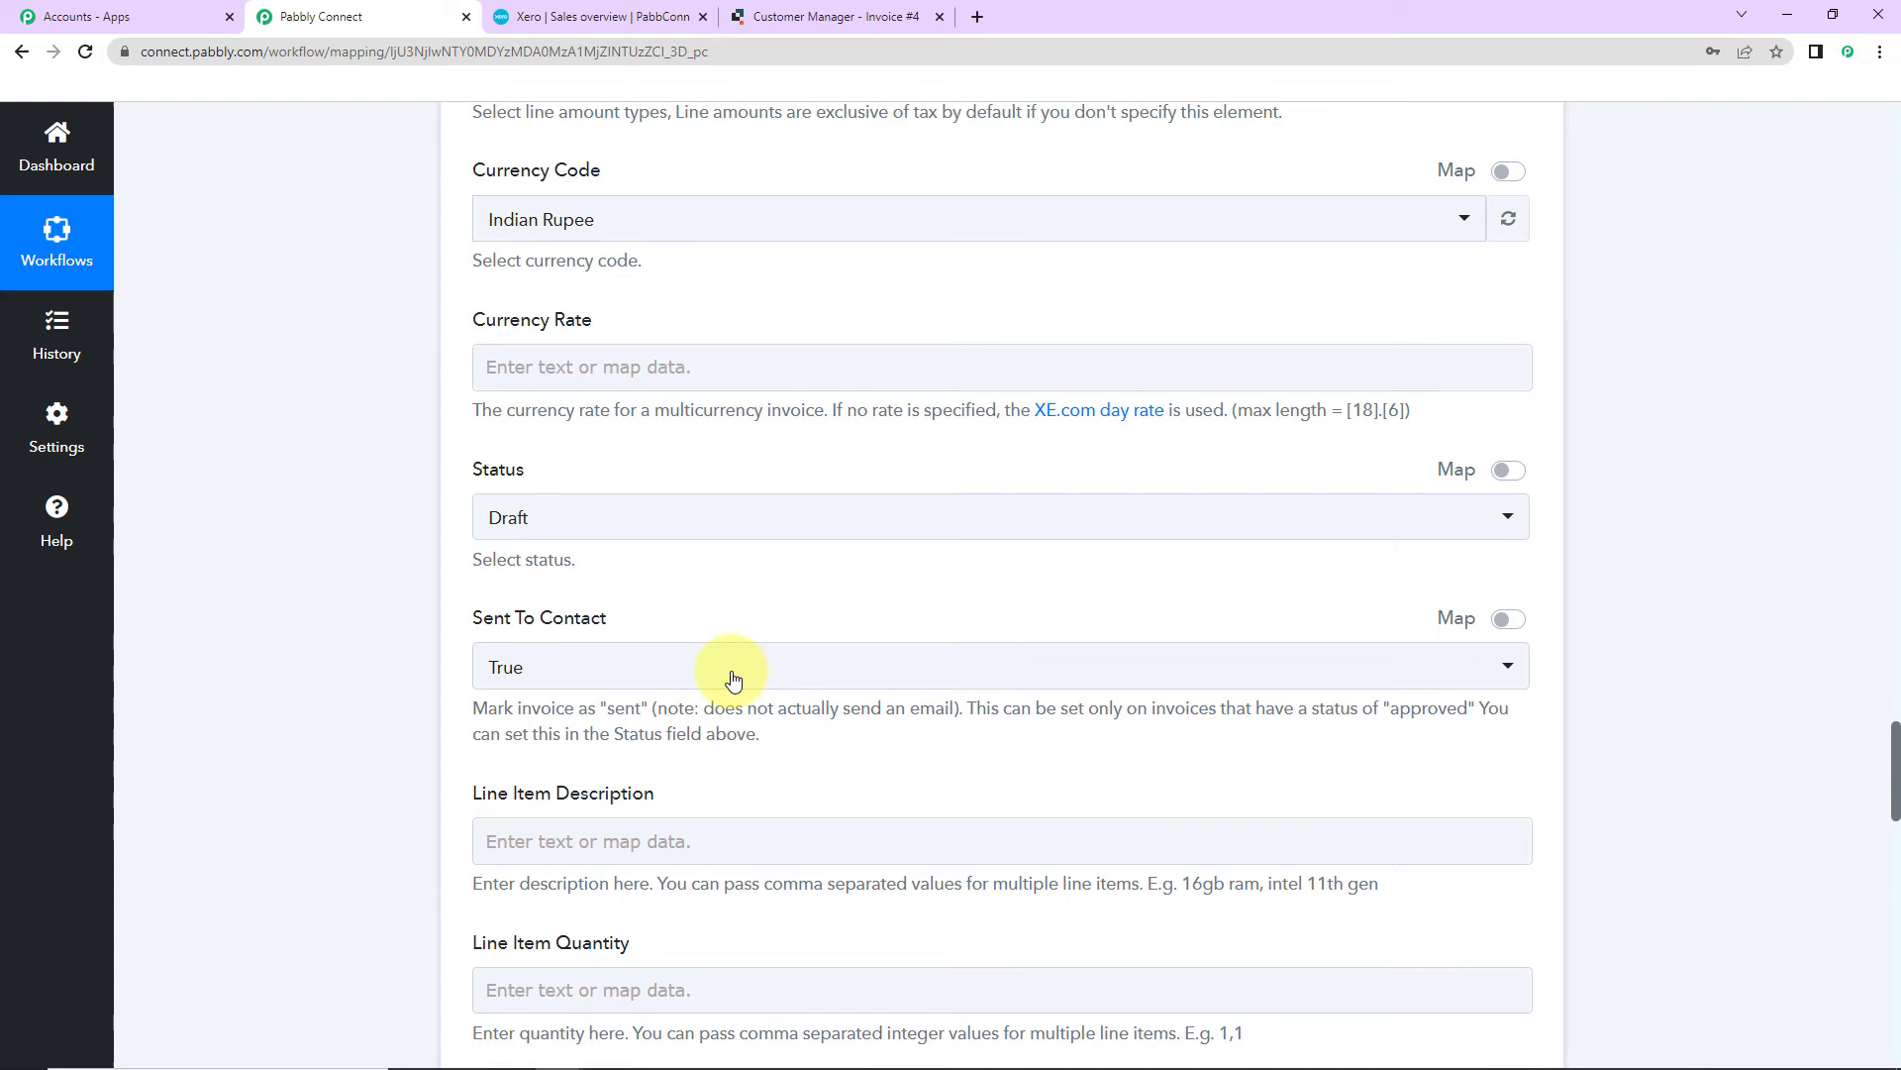
pyautogui.click(576, 511)
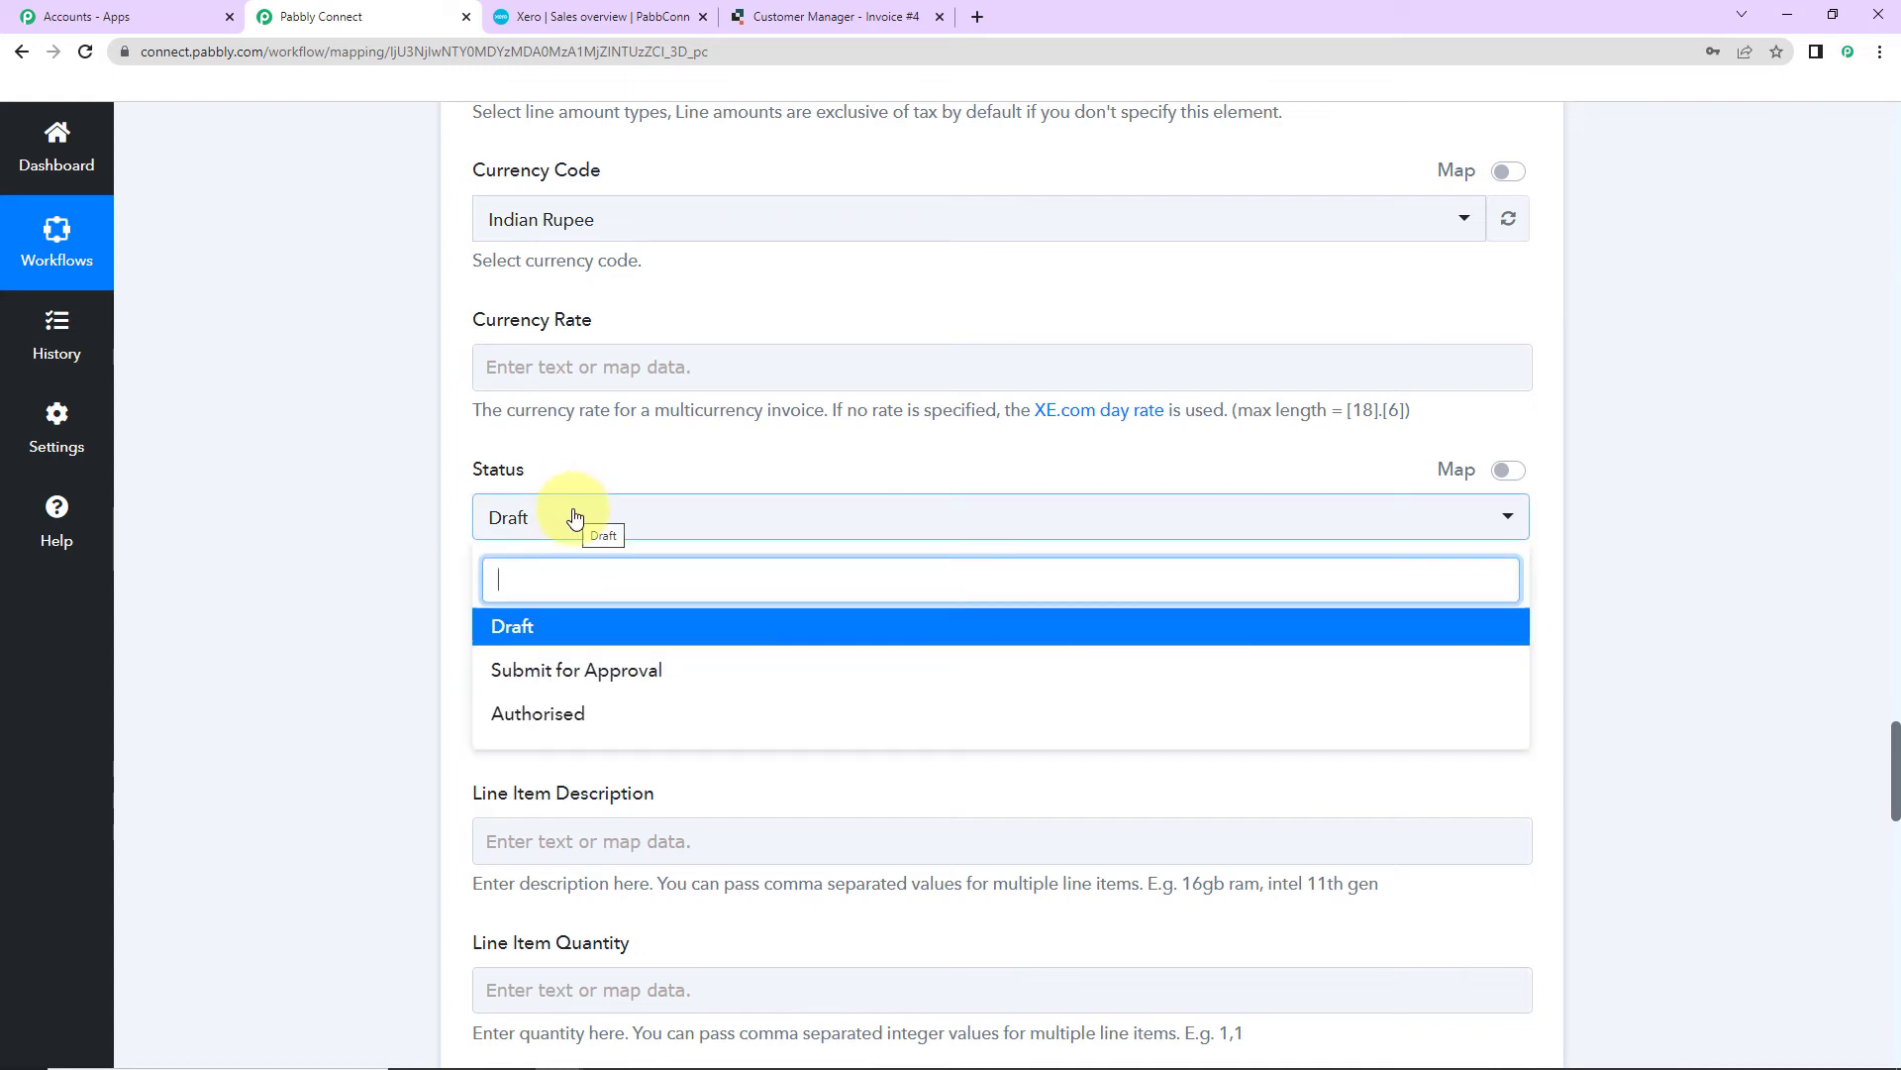
pyautogui.click(581, 631)
pyautogui.scroll(-4, 394, 606)
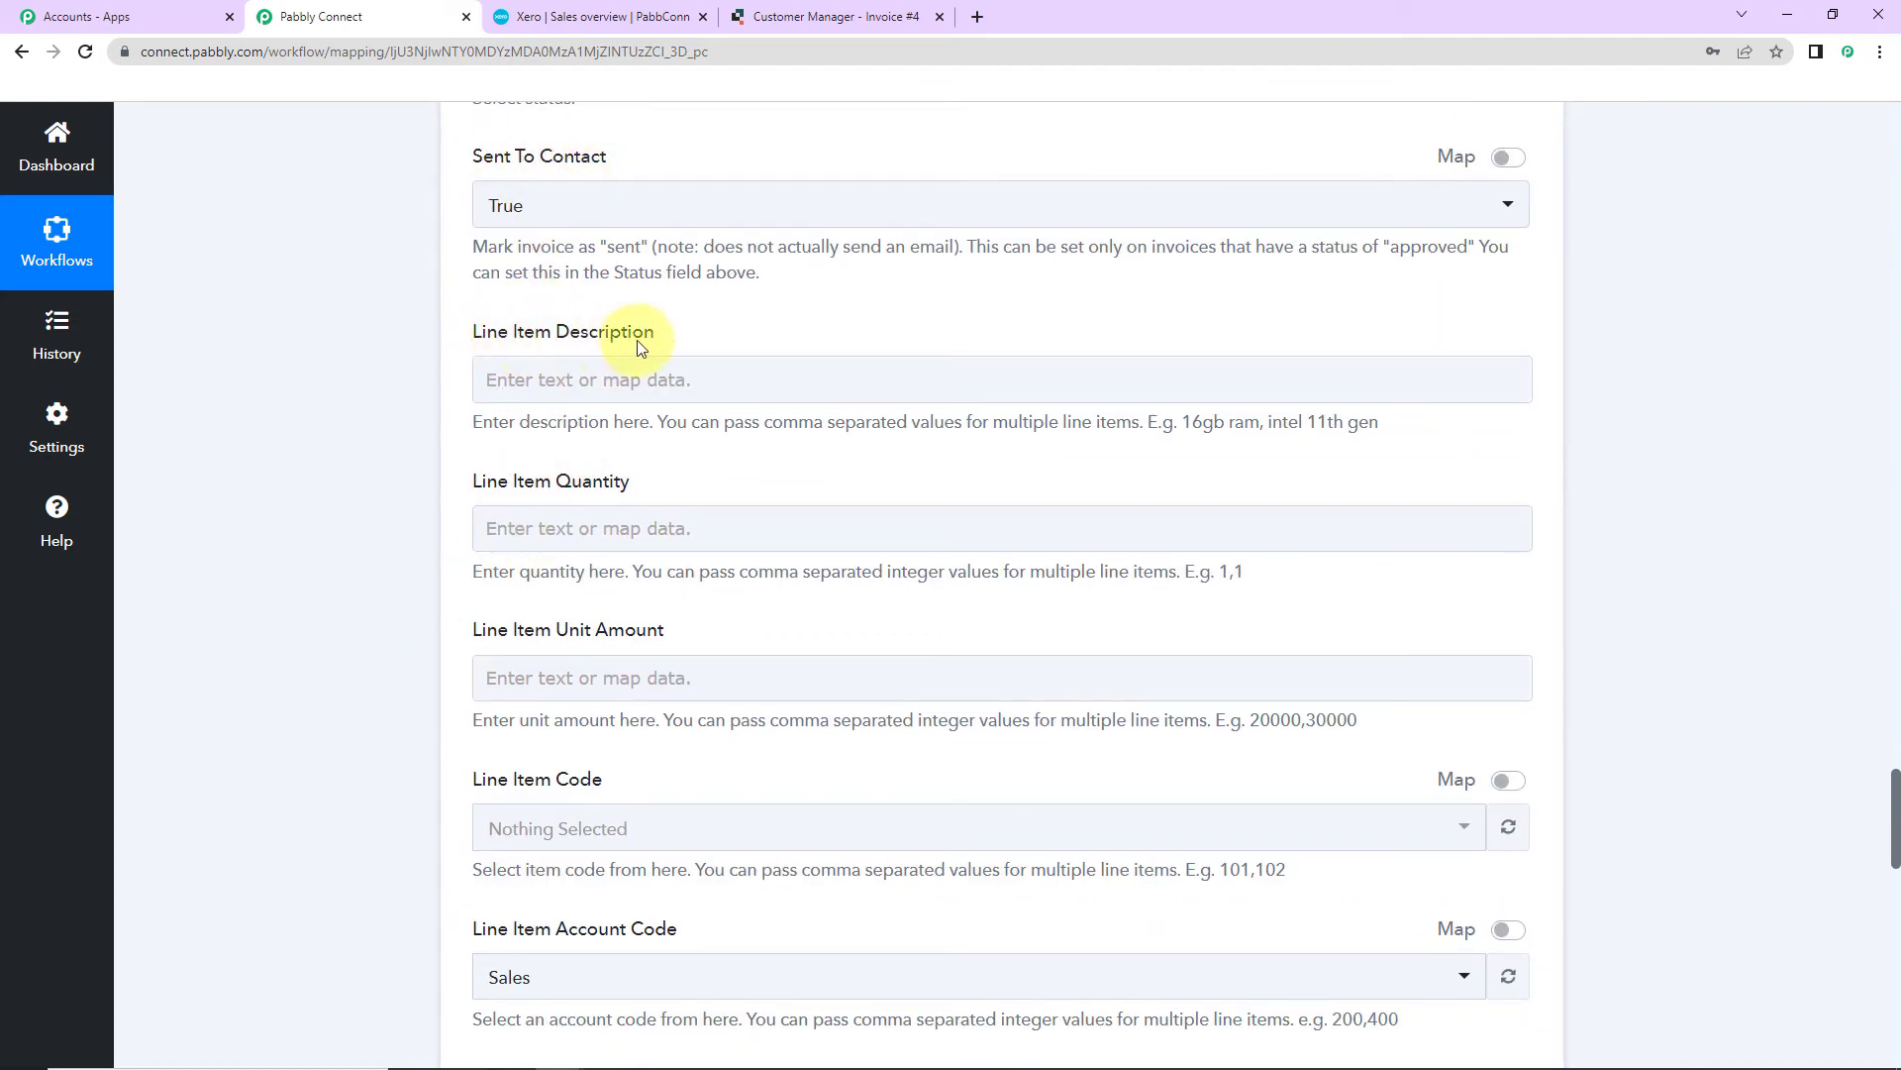
# Step: Map the Quickbase Item value (Airpods) into the Line Item Description
pyautogui.click(625, 380)
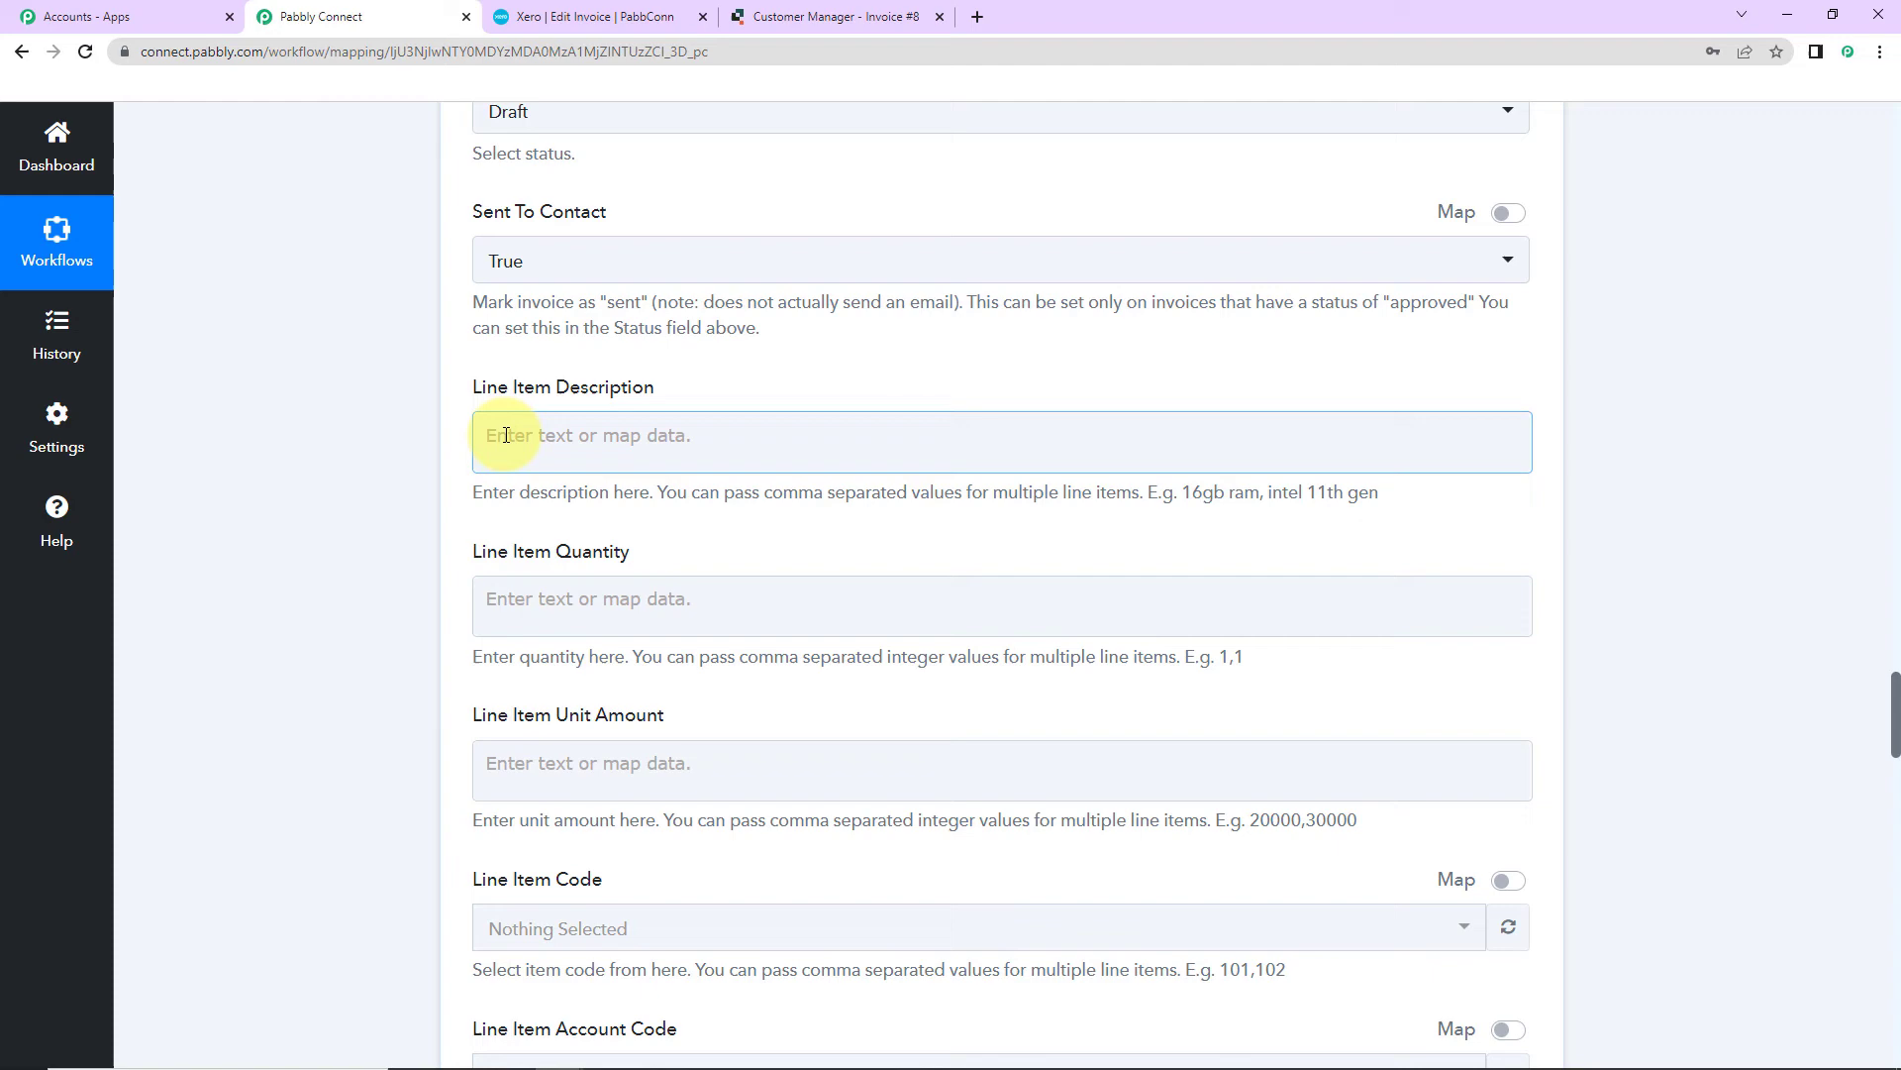
pyautogui.click(510, 451)
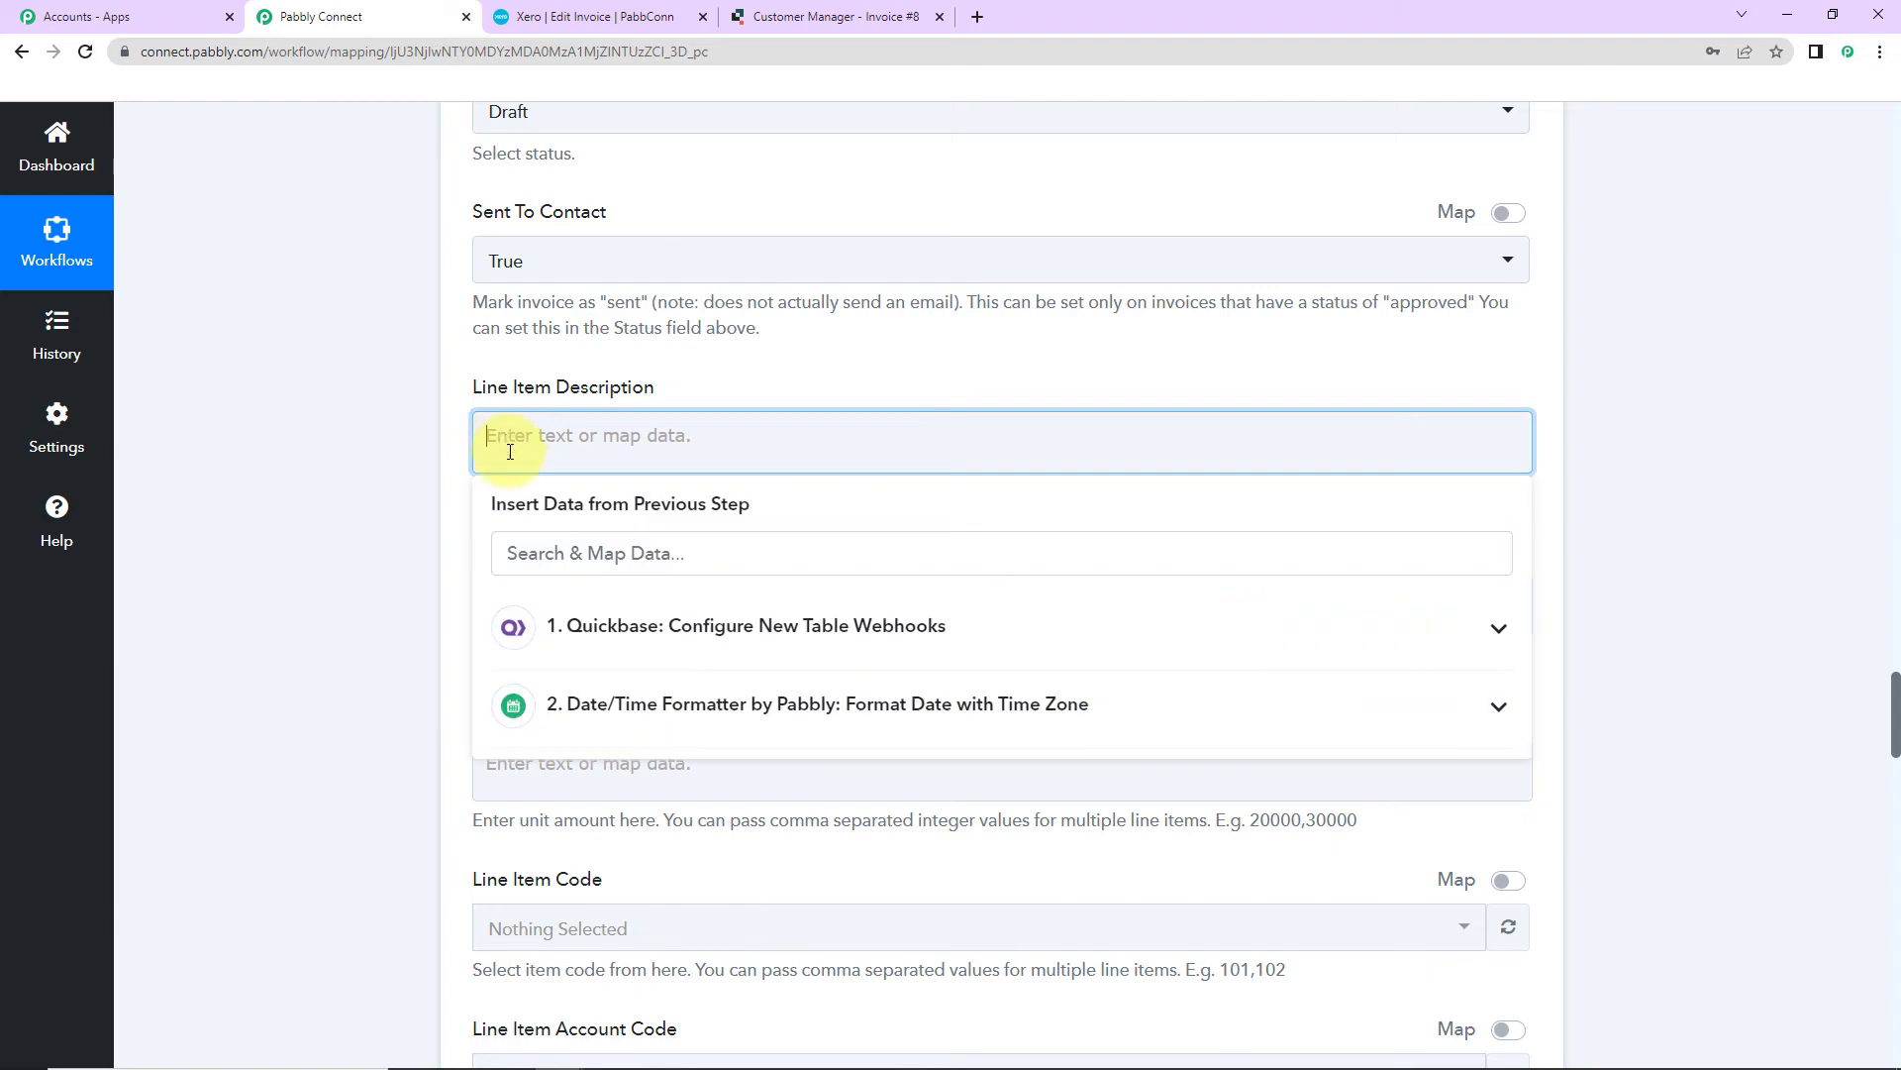
pyautogui.click(644, 654)
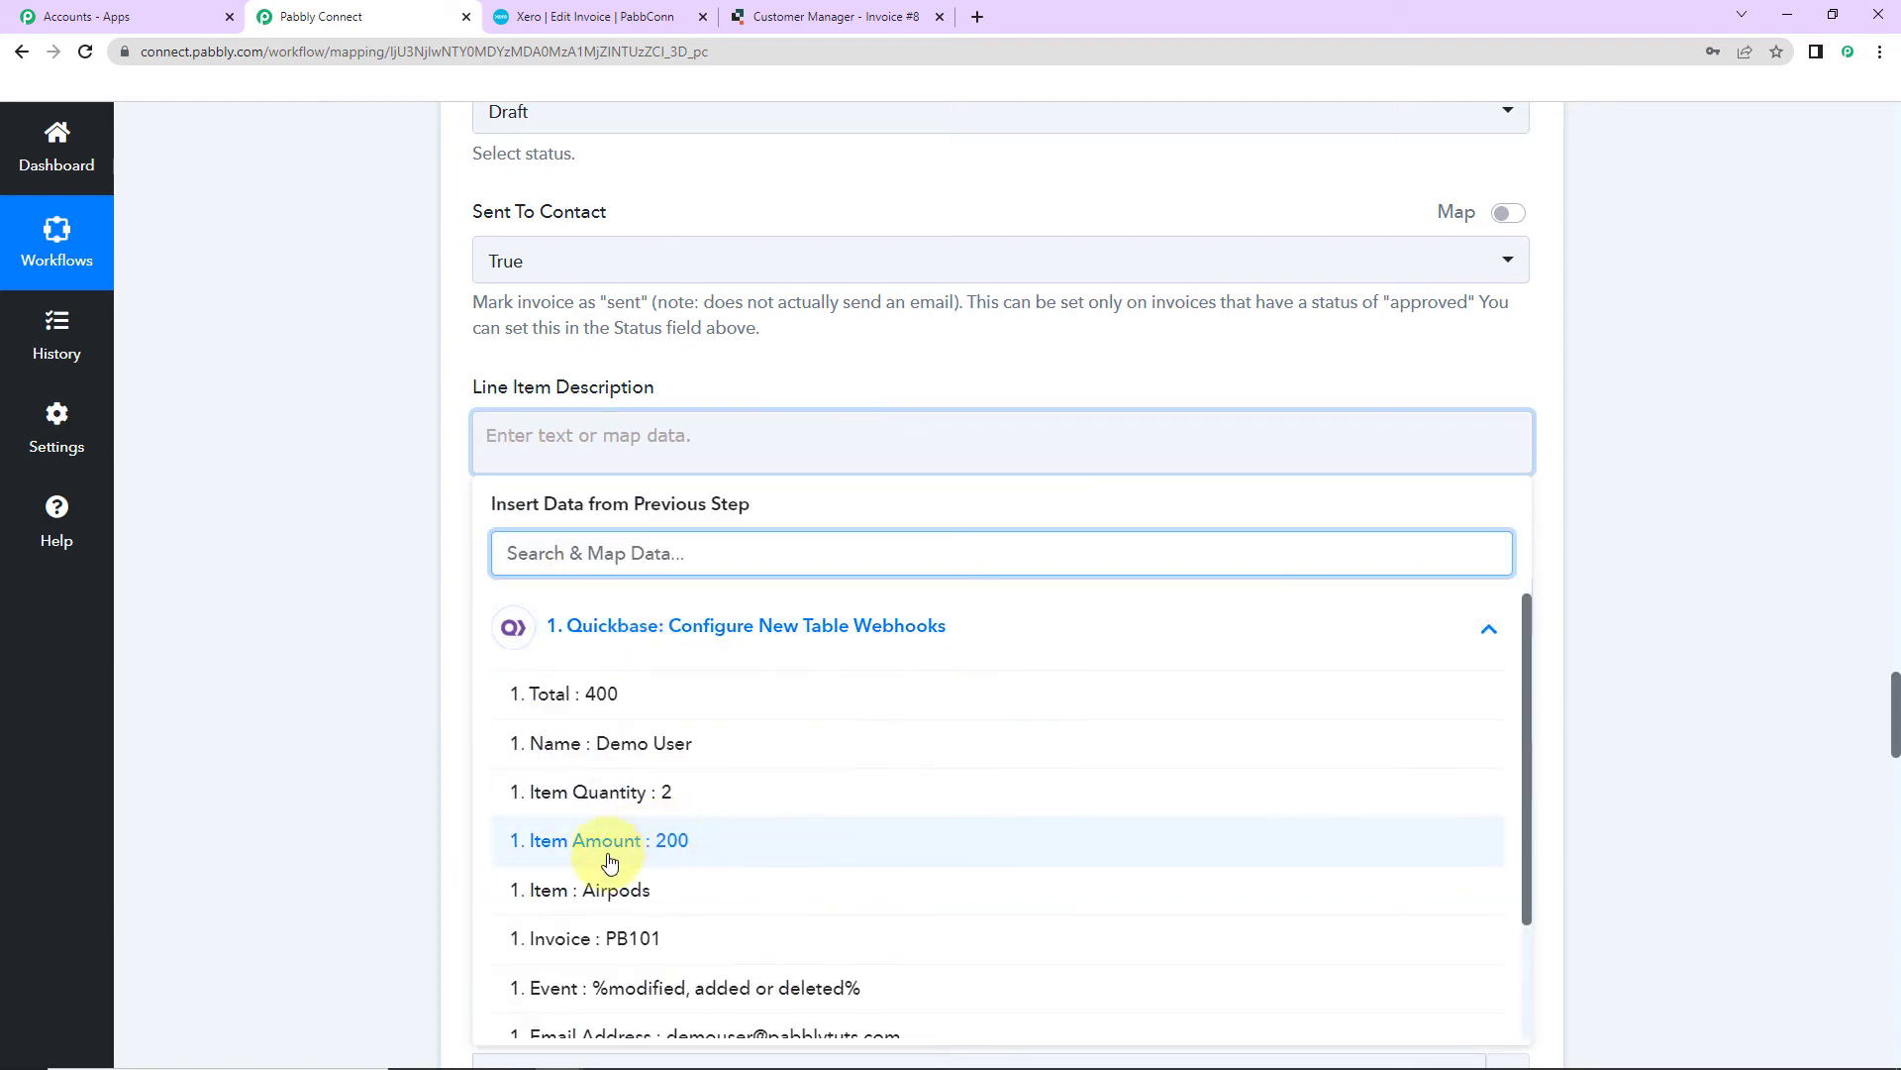
pyautogui.click(614, 889)
pyautogui.click(370, 614)
pyautogui.scroll(-1, 370, 614)
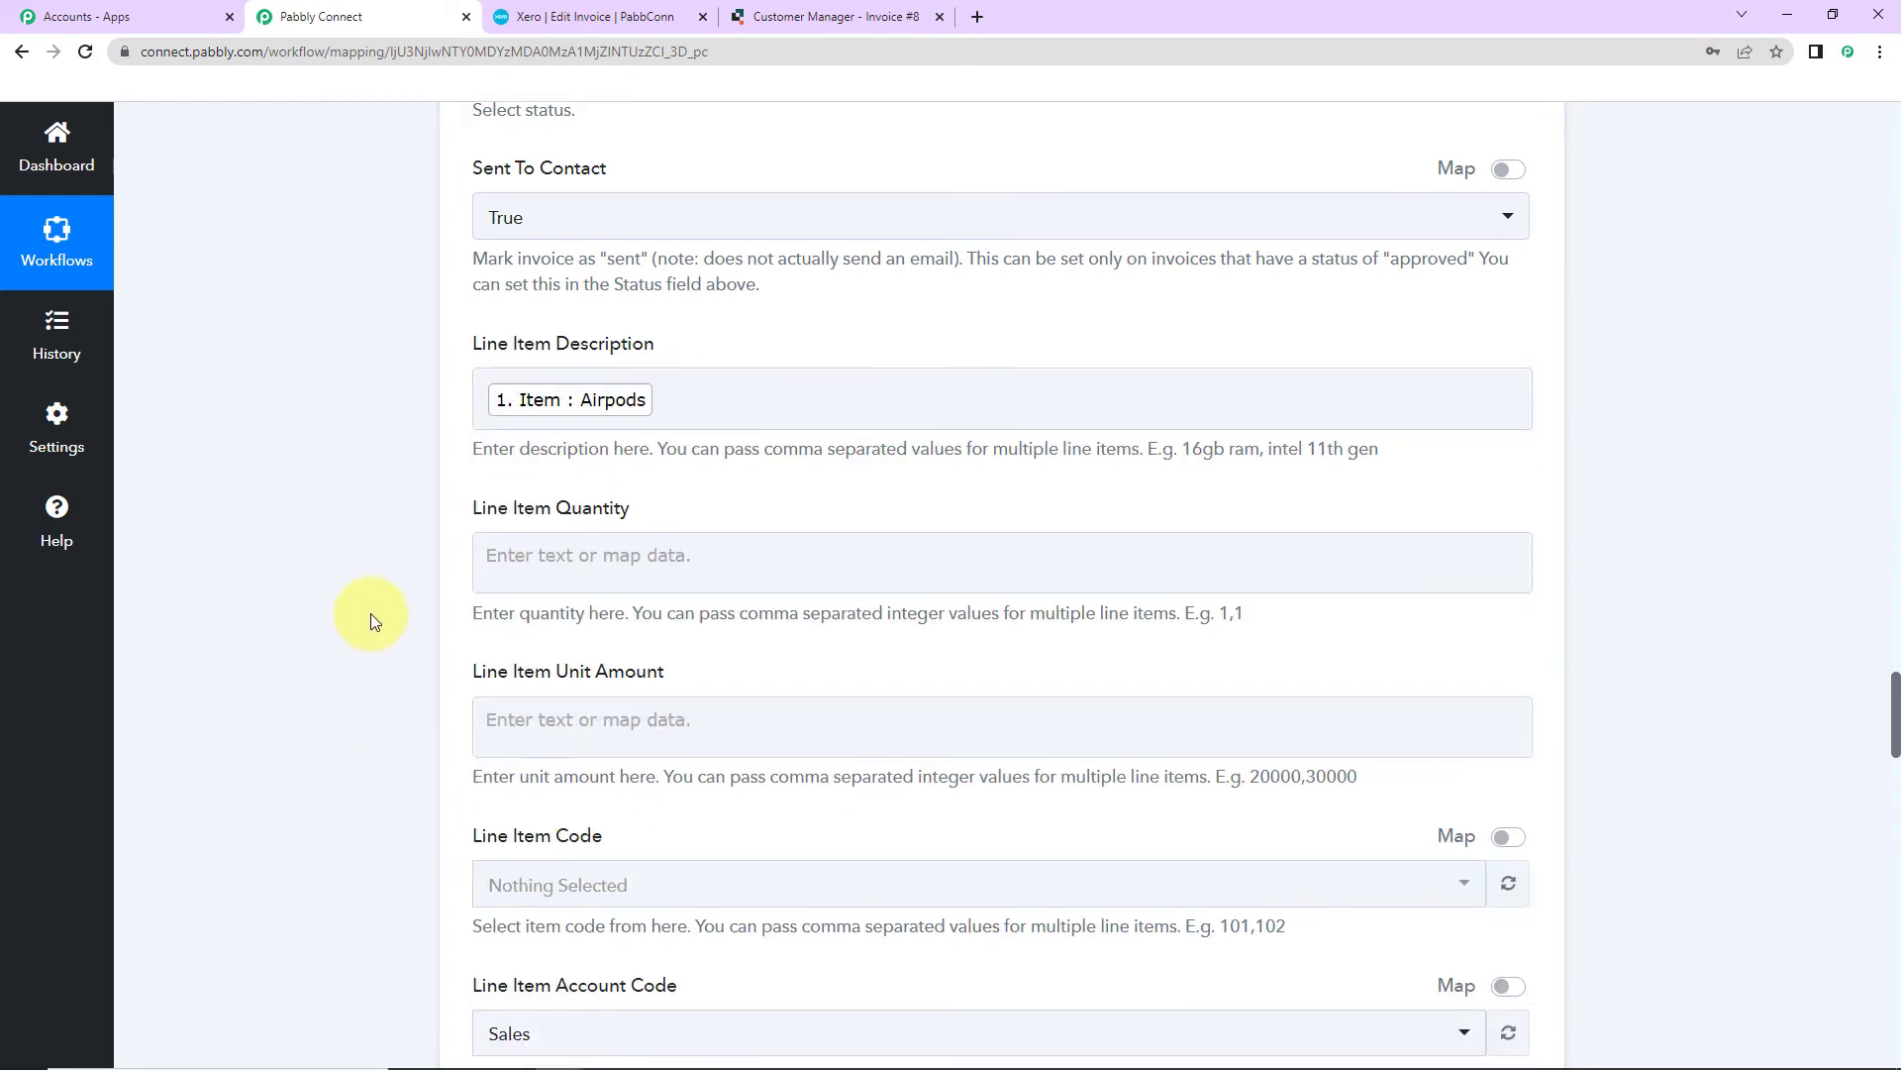
pyautogui.scroll(-2, 370, 614)
# Step: Map Quickbase Item Quantity (2) and Item Amount (200) into line Quantity and Unit Amount
pyautogui.click(618, 387)
pyautogui.click(641, 589)
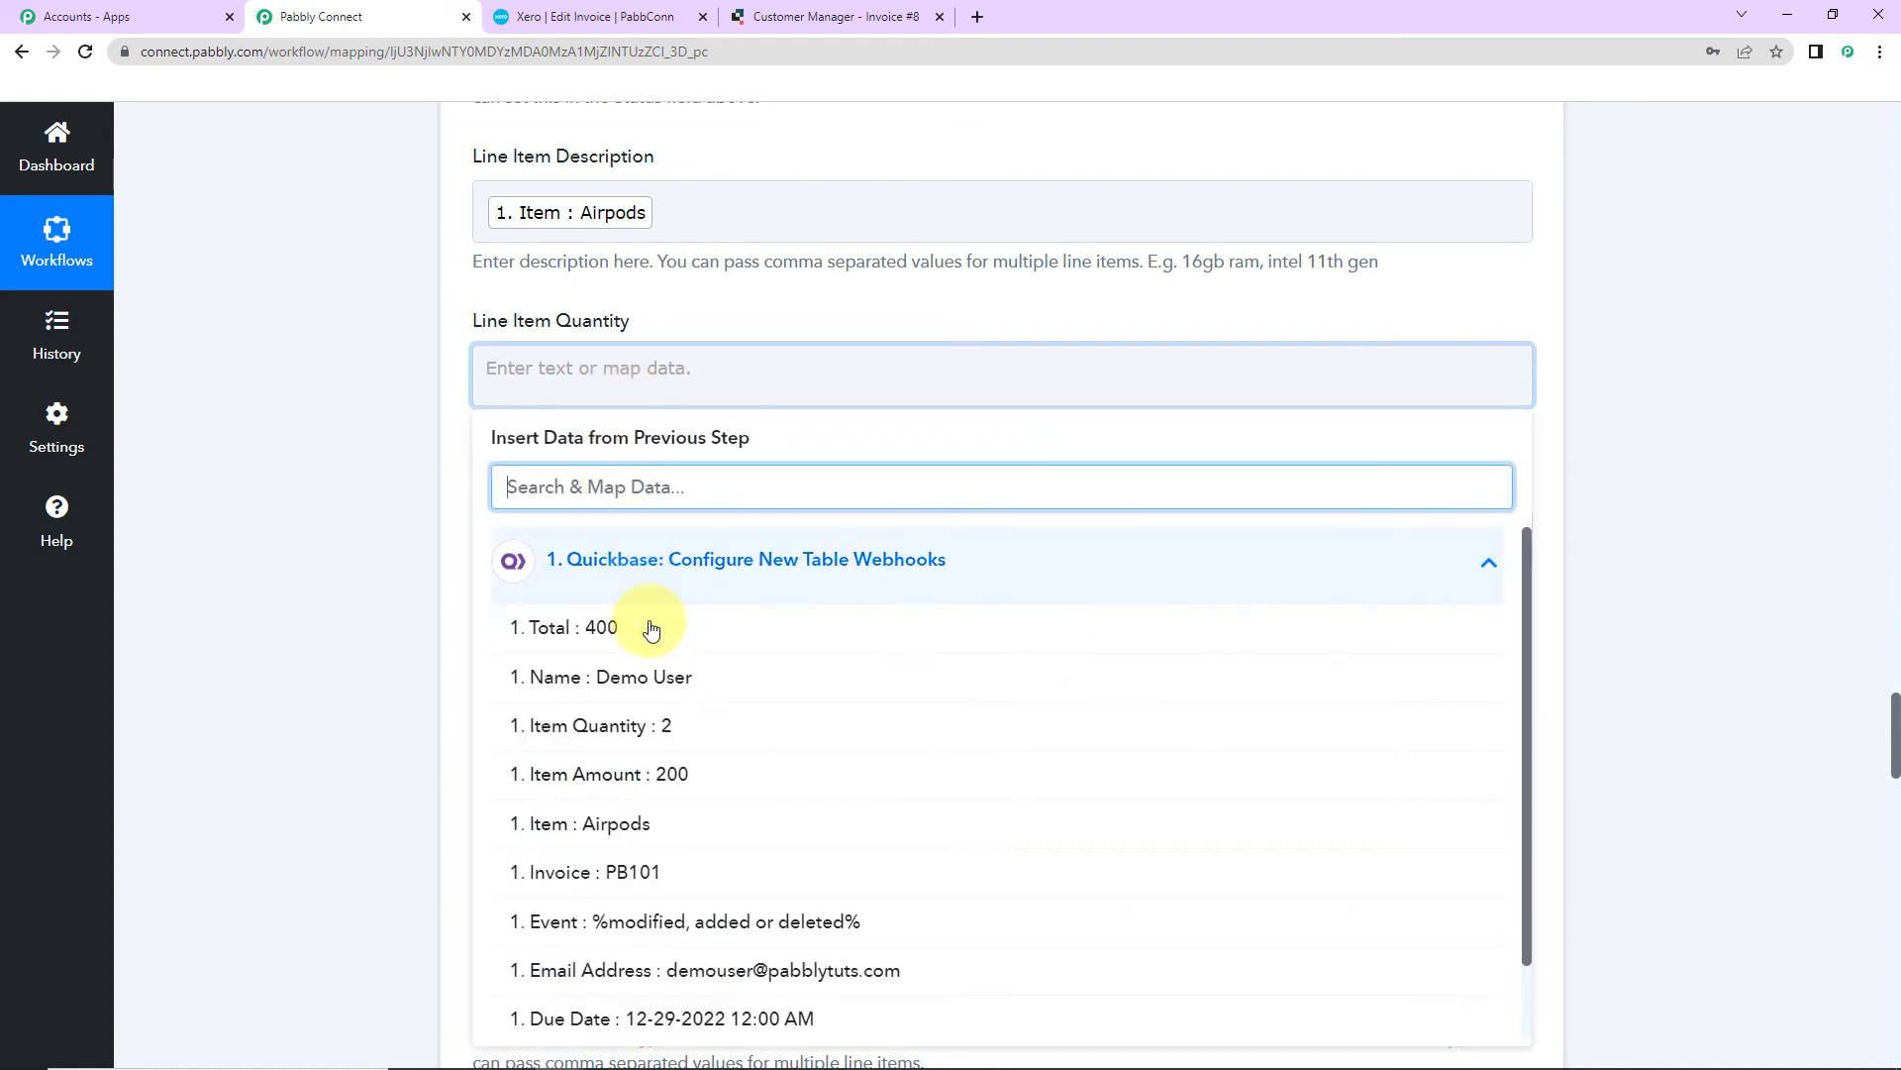
pyautogui.click(675, 728)
pyautogui.click(408, 574)
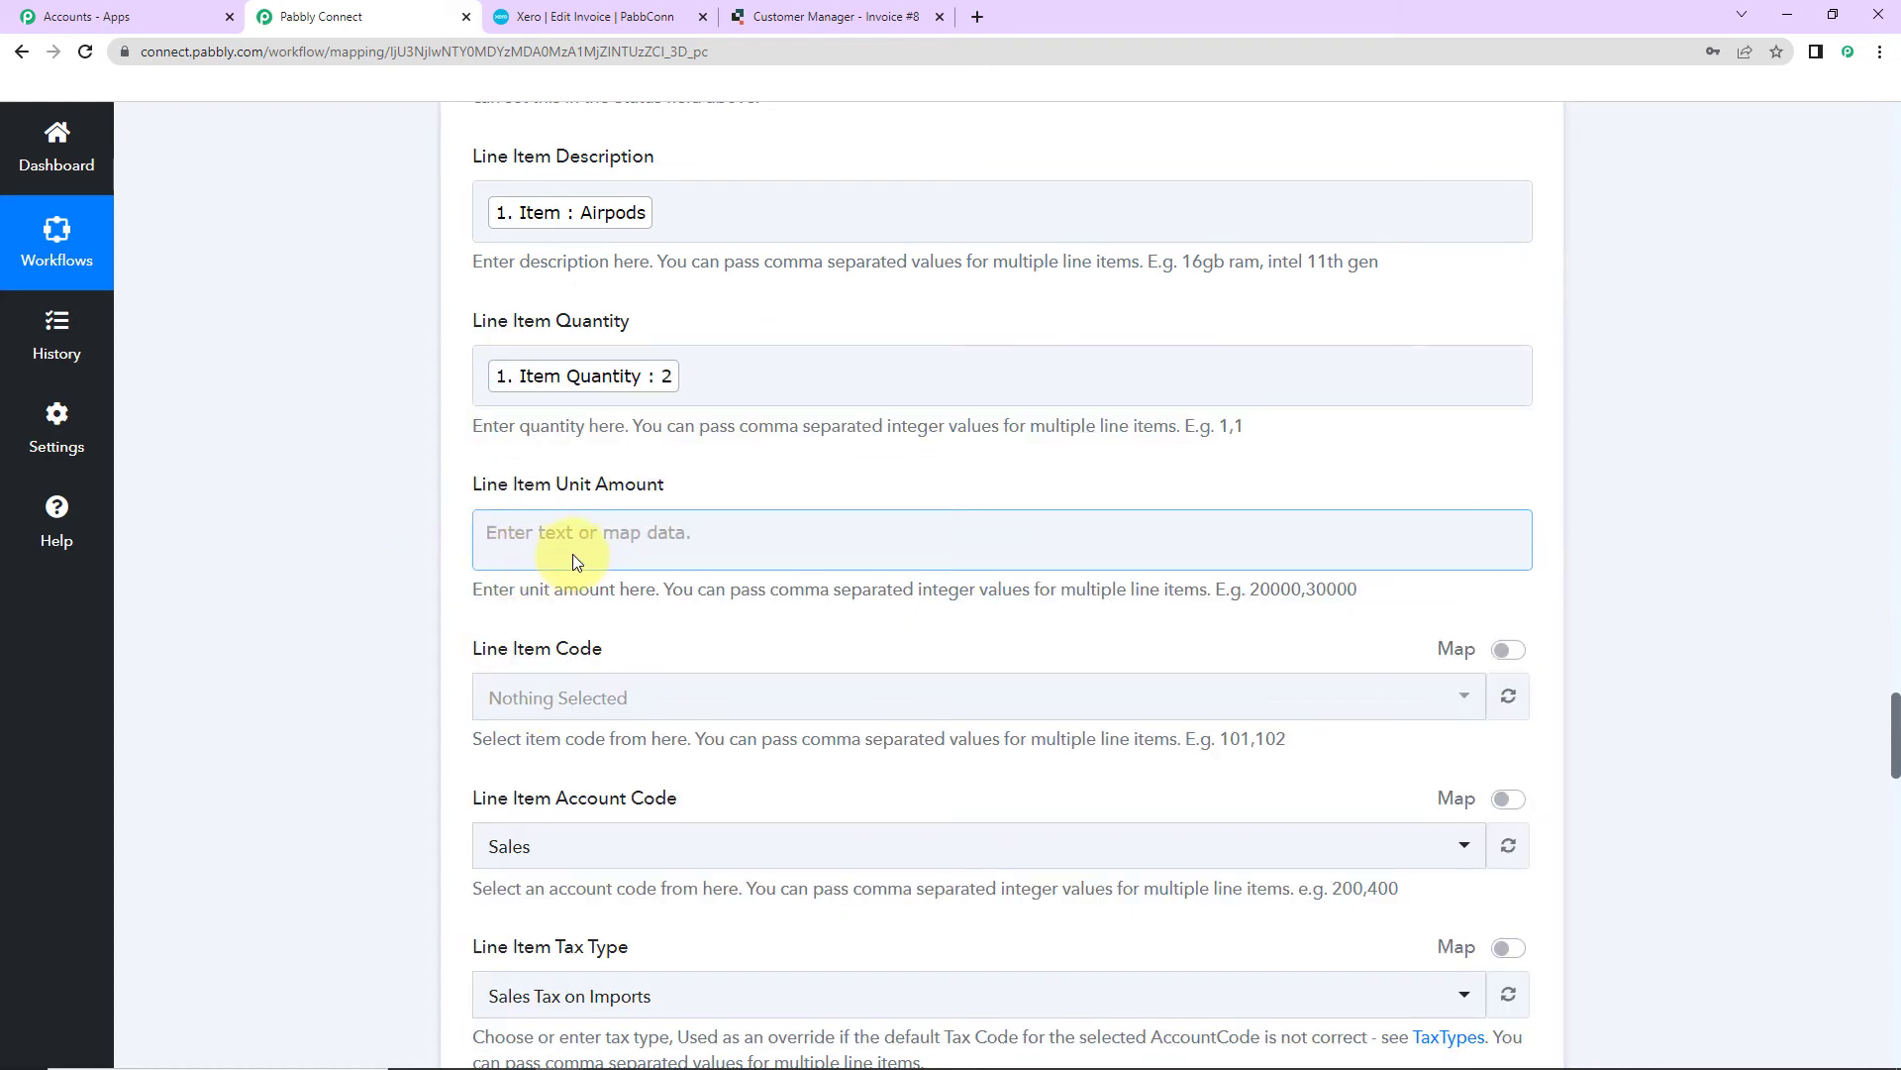
pyautogui.click(577, 562)
pyautogui.click(621, 718)
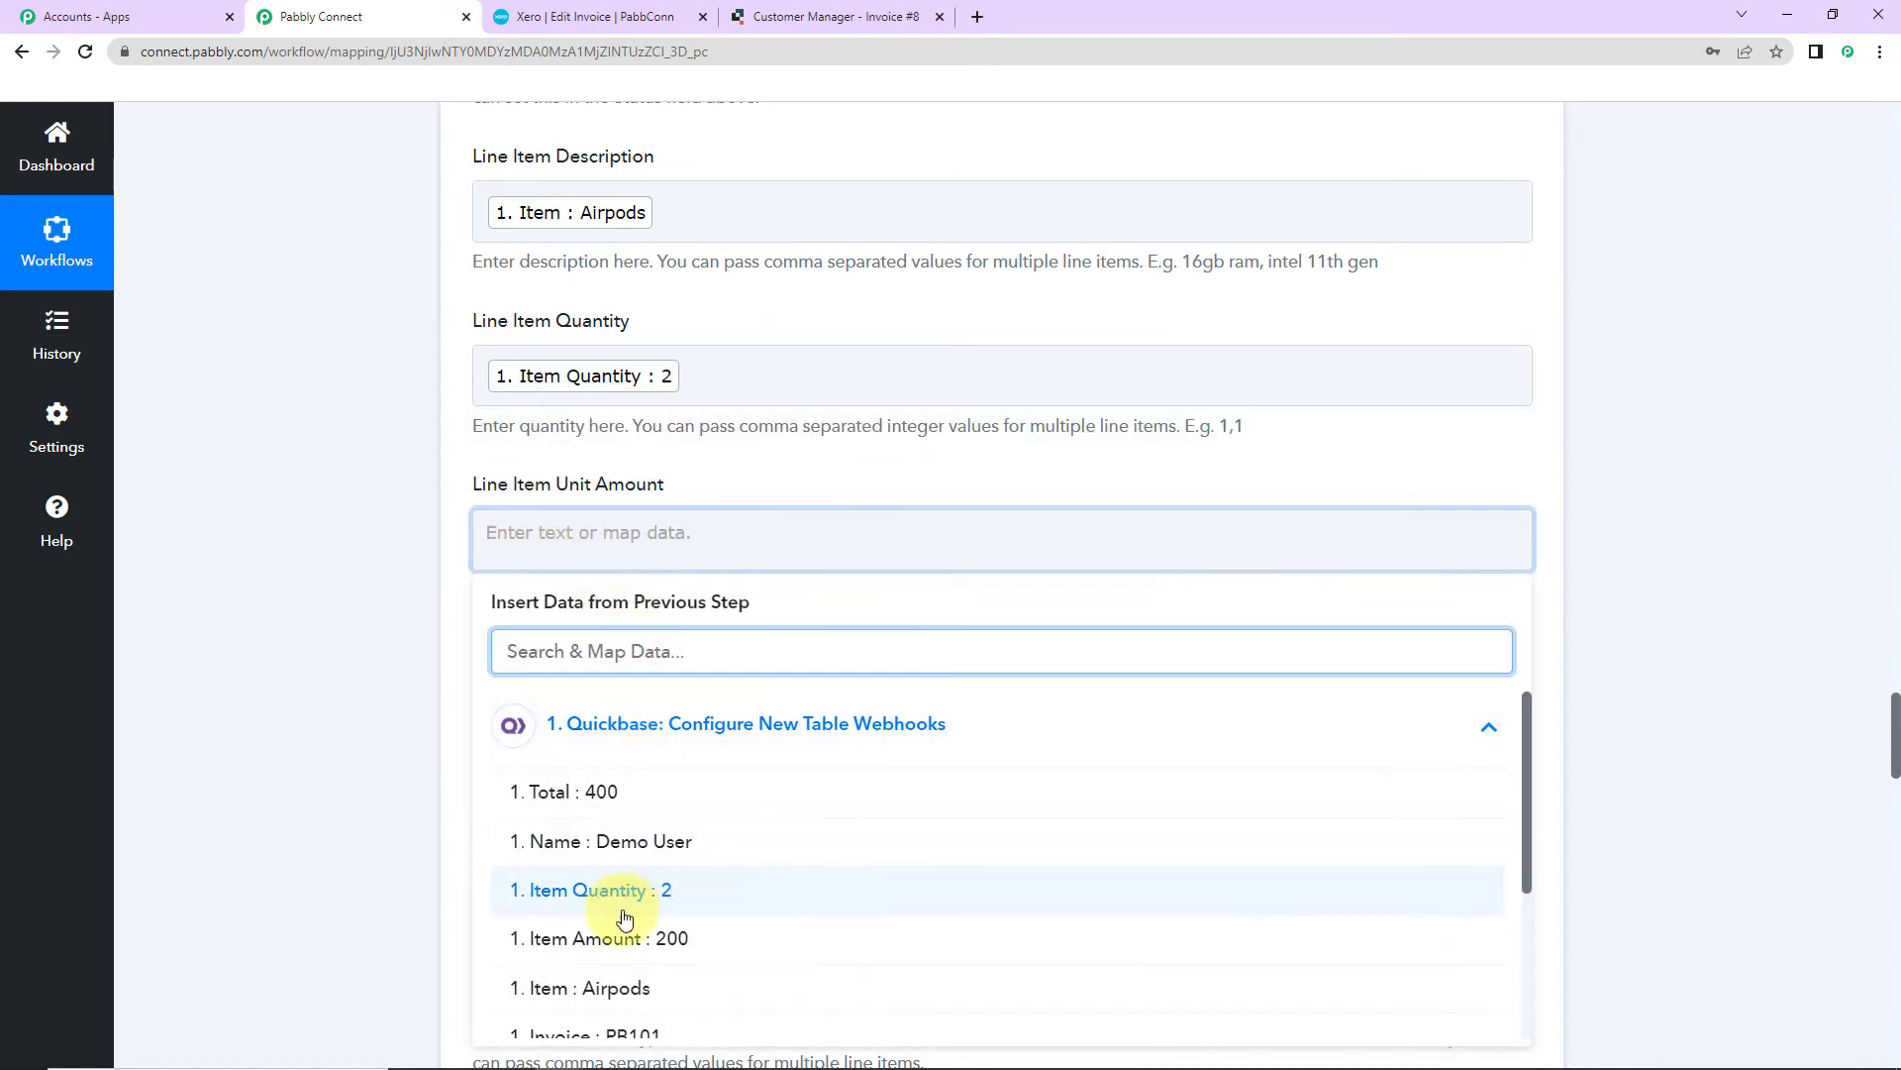
pyautogui.click(584, 938)
pyautogui.scroll(-2, 337, 630)
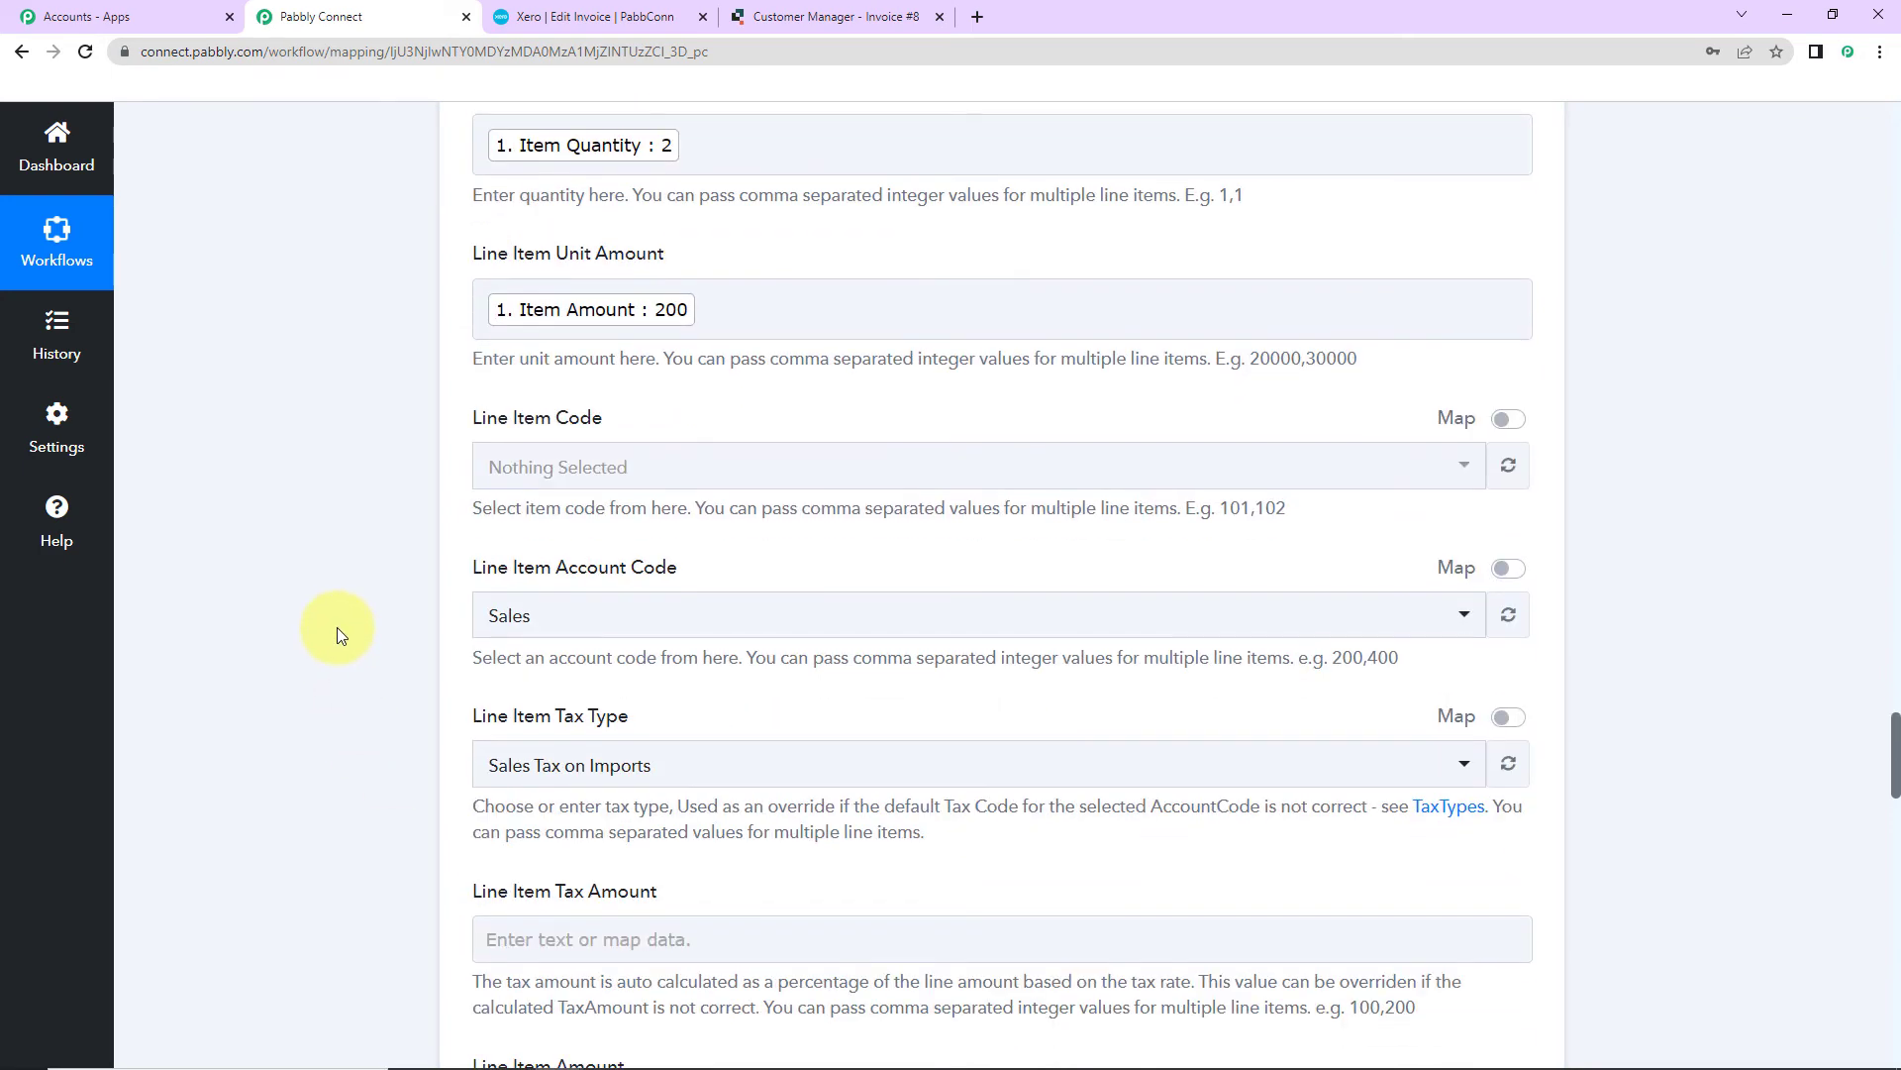
pyautogui.scroll(-2, 337, 627)
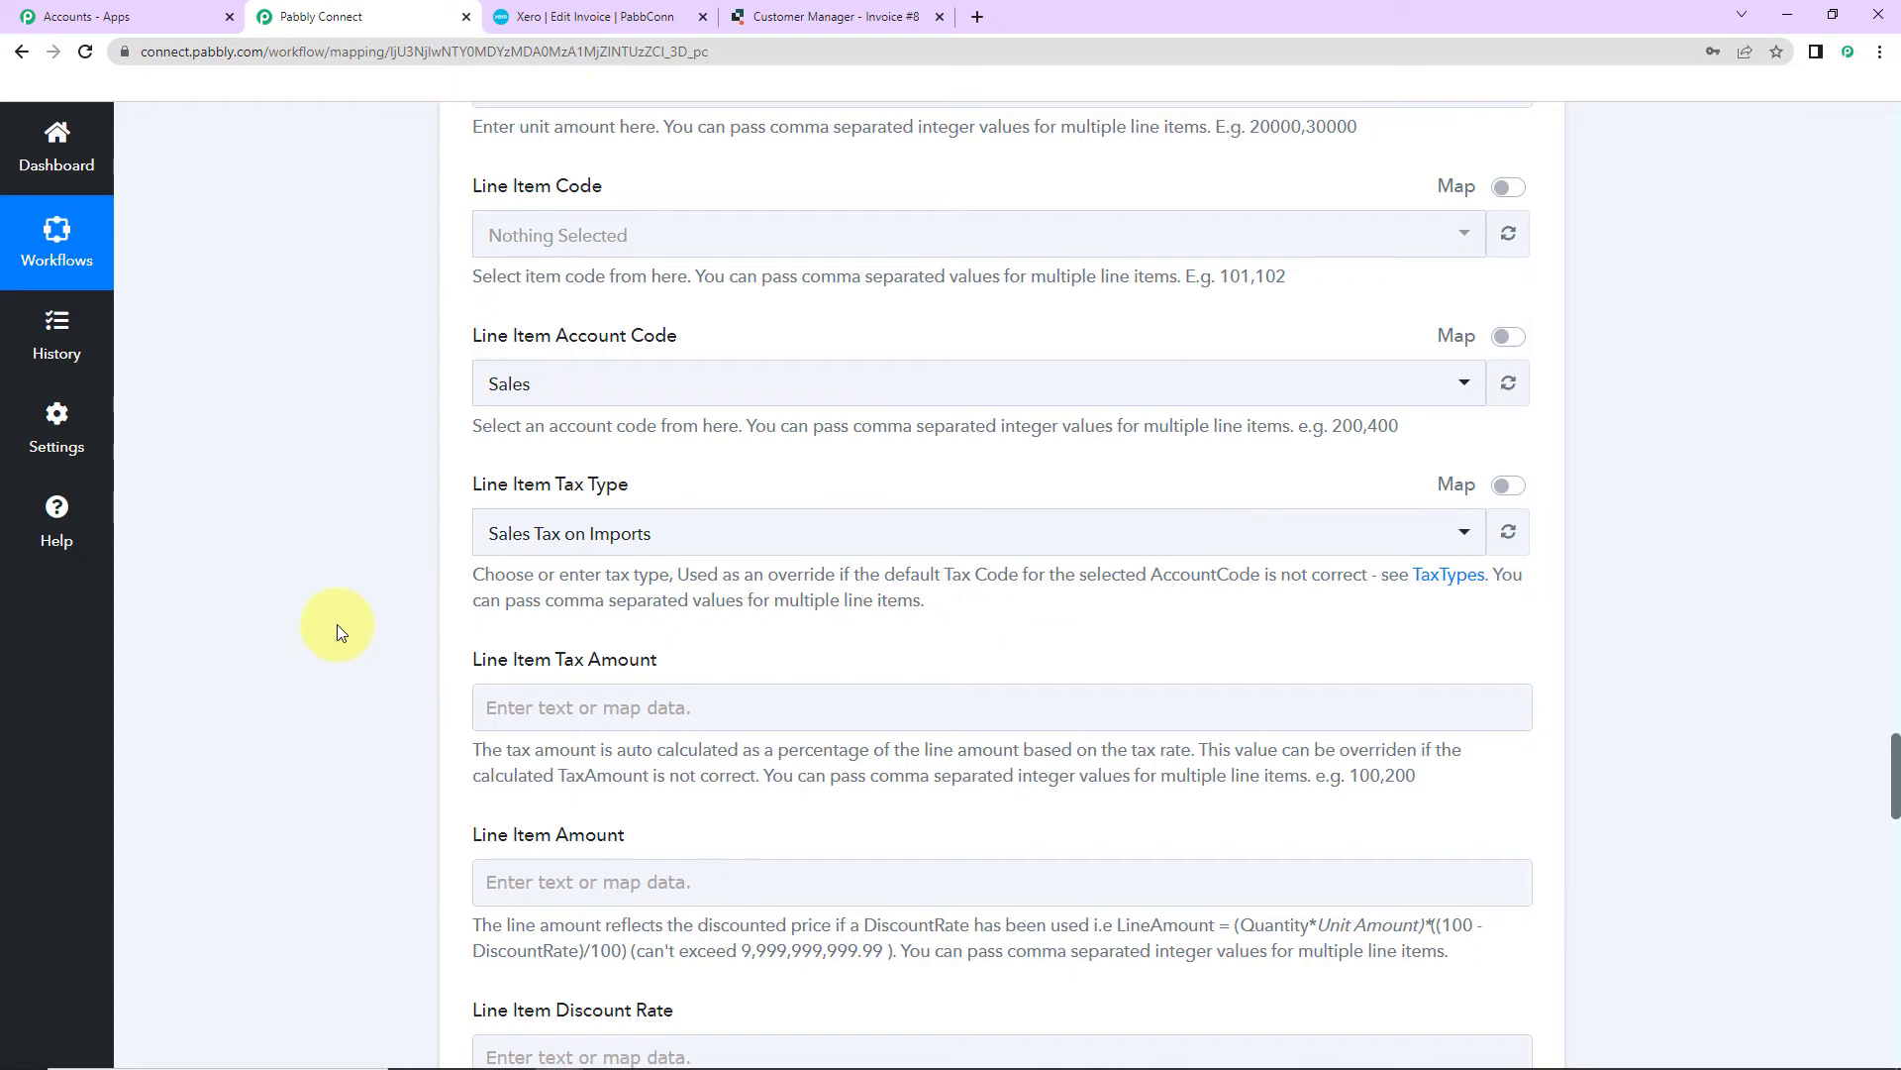
pyautogui.scroll(-2, 336, 624)
# Step: Save the Xero invoice step and send a test request
pyautogui.click(492, 452)
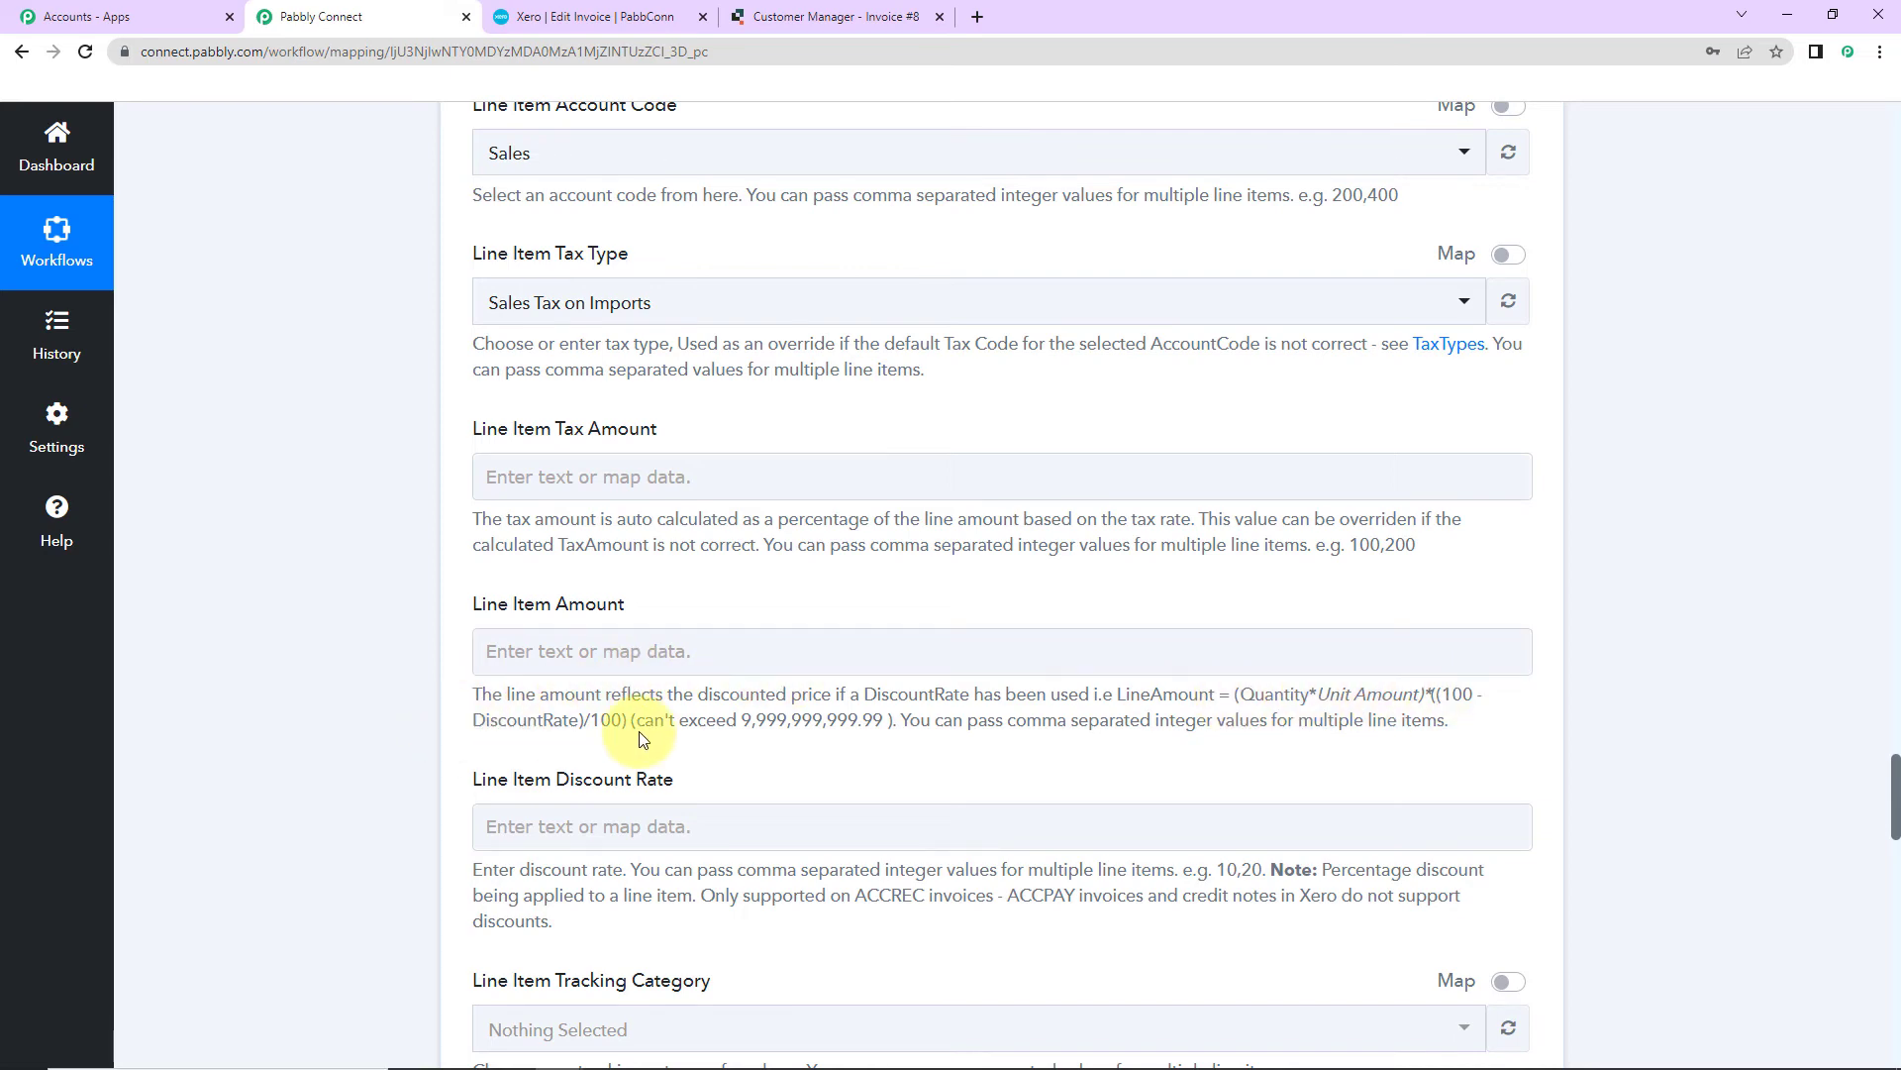
pyautogui.scroll(-2, 373, 592)
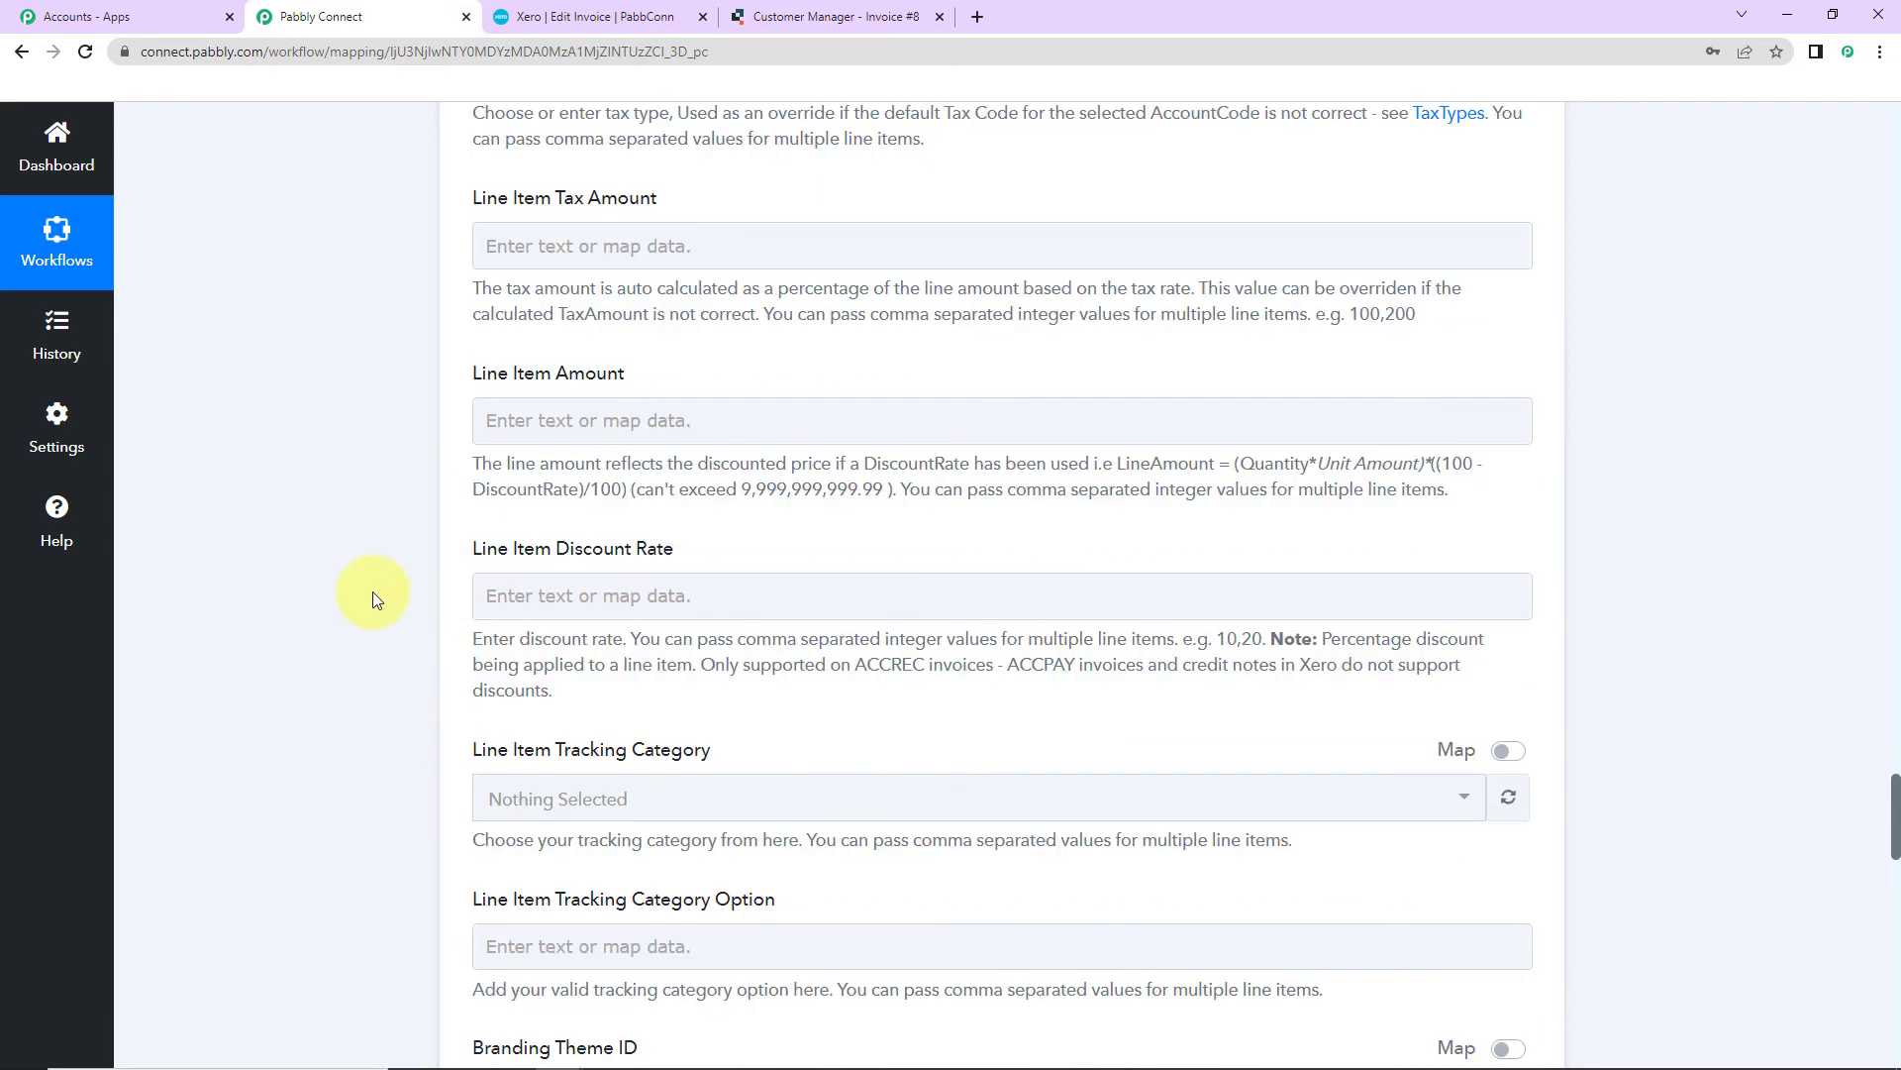
pyautogui.scroll(-2, 372, 591)
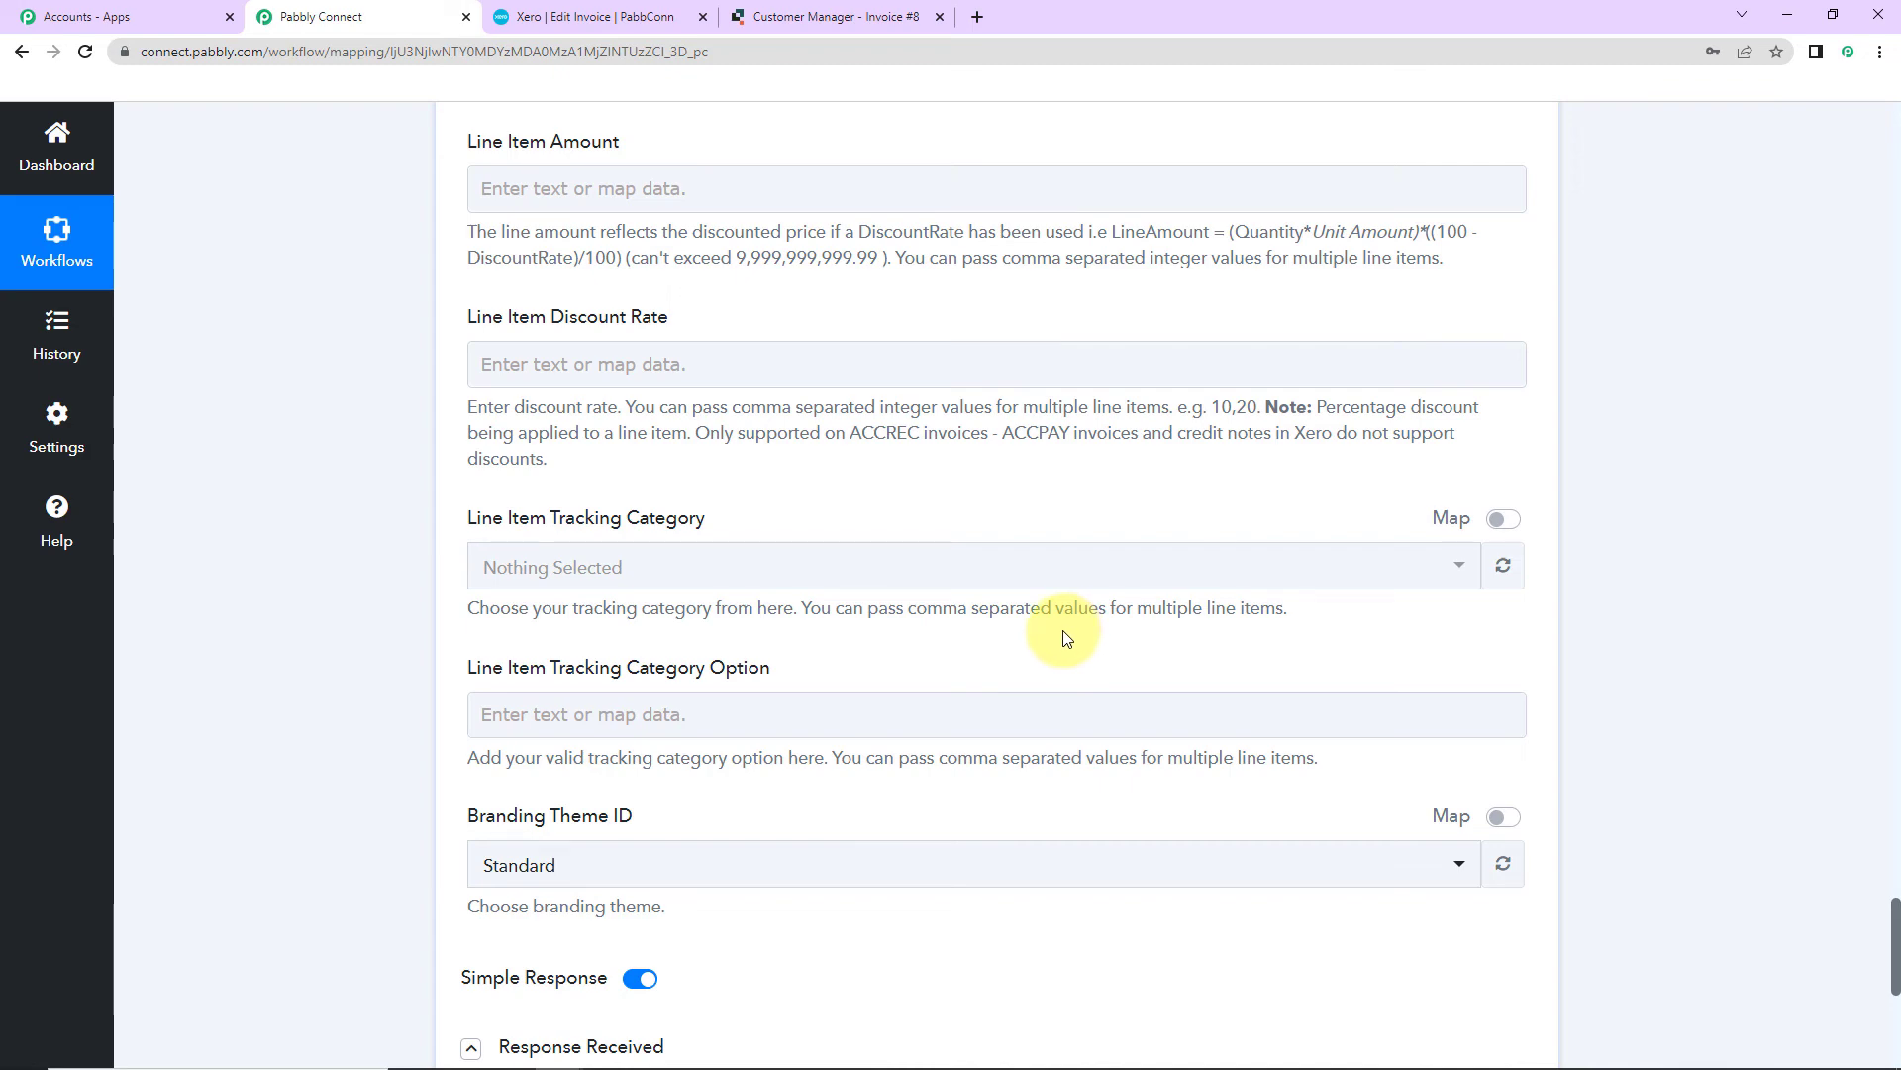
pyautogui.scroll(-3, 1066, 637)
pyautogui.click(592, 874)
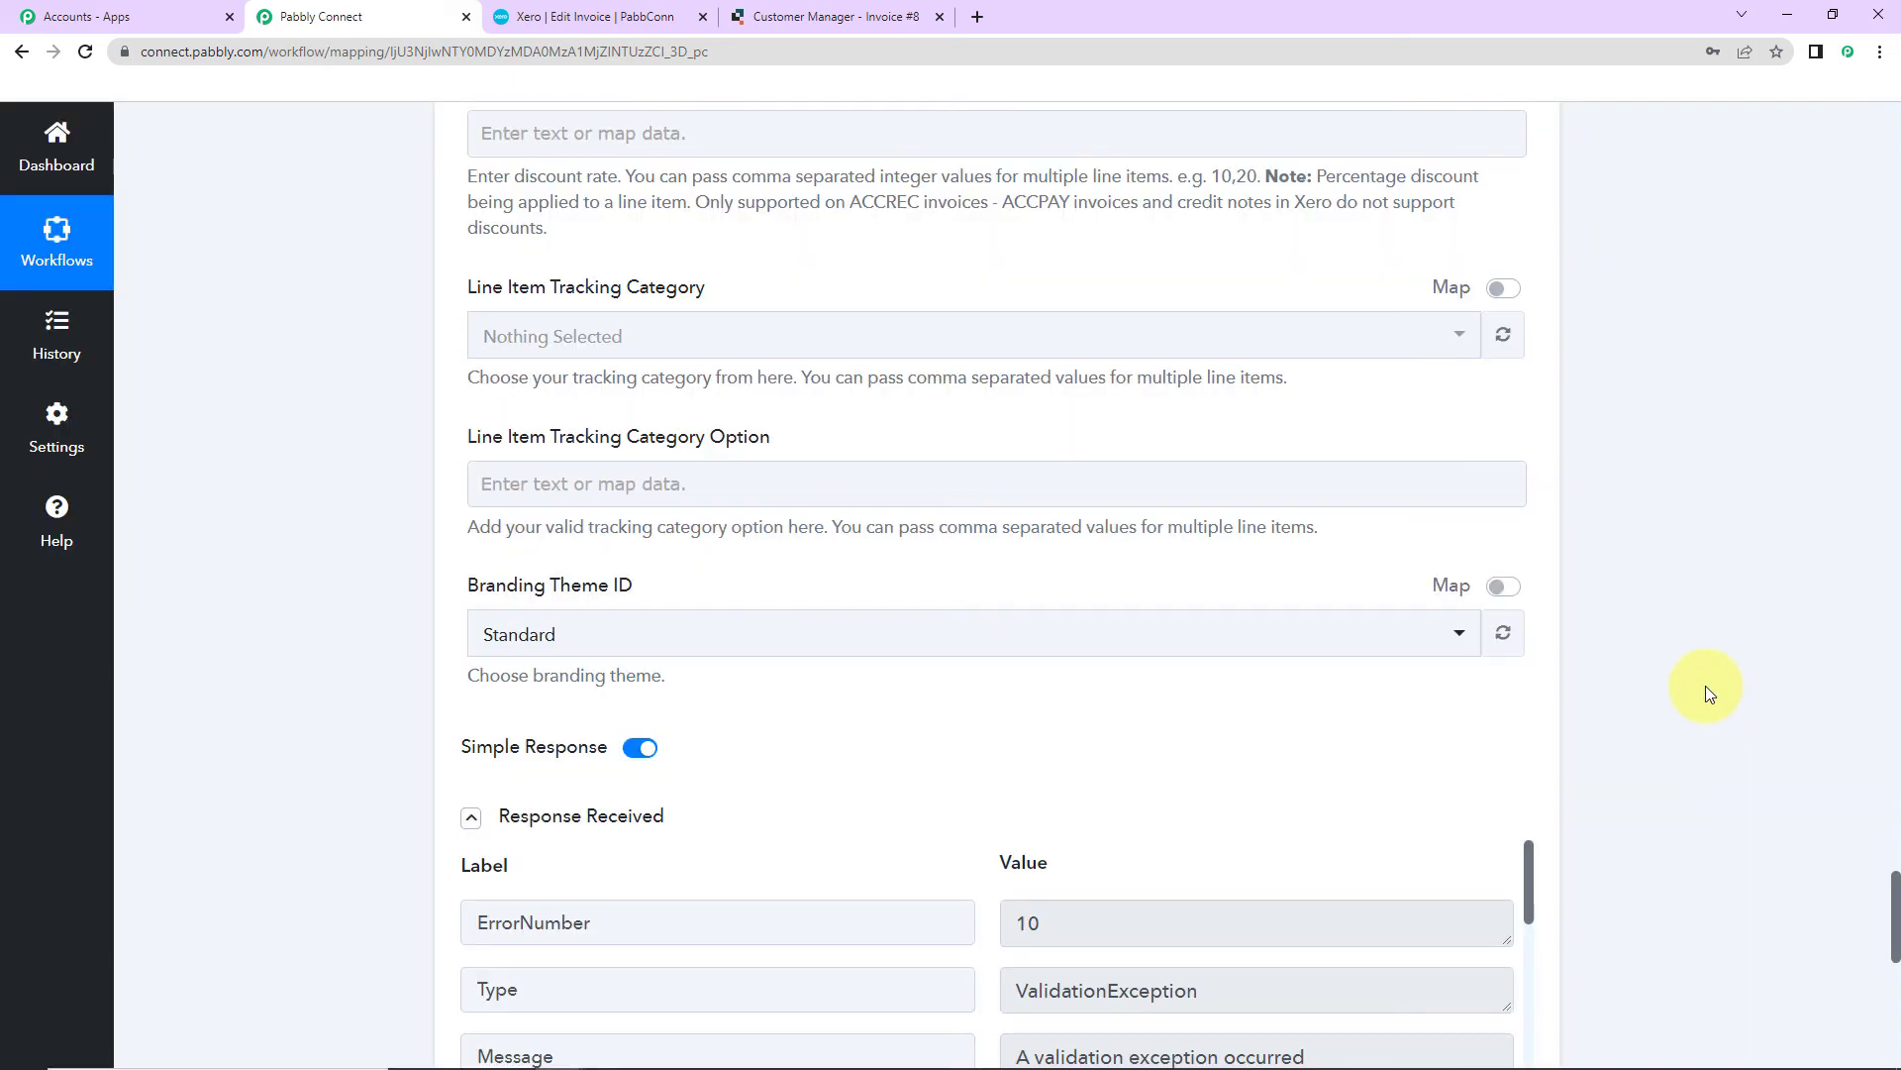
# Step: Review the test response showing invoice PB101, then switch to Xero
pyautogui.scroll(-5, 1706, 685)
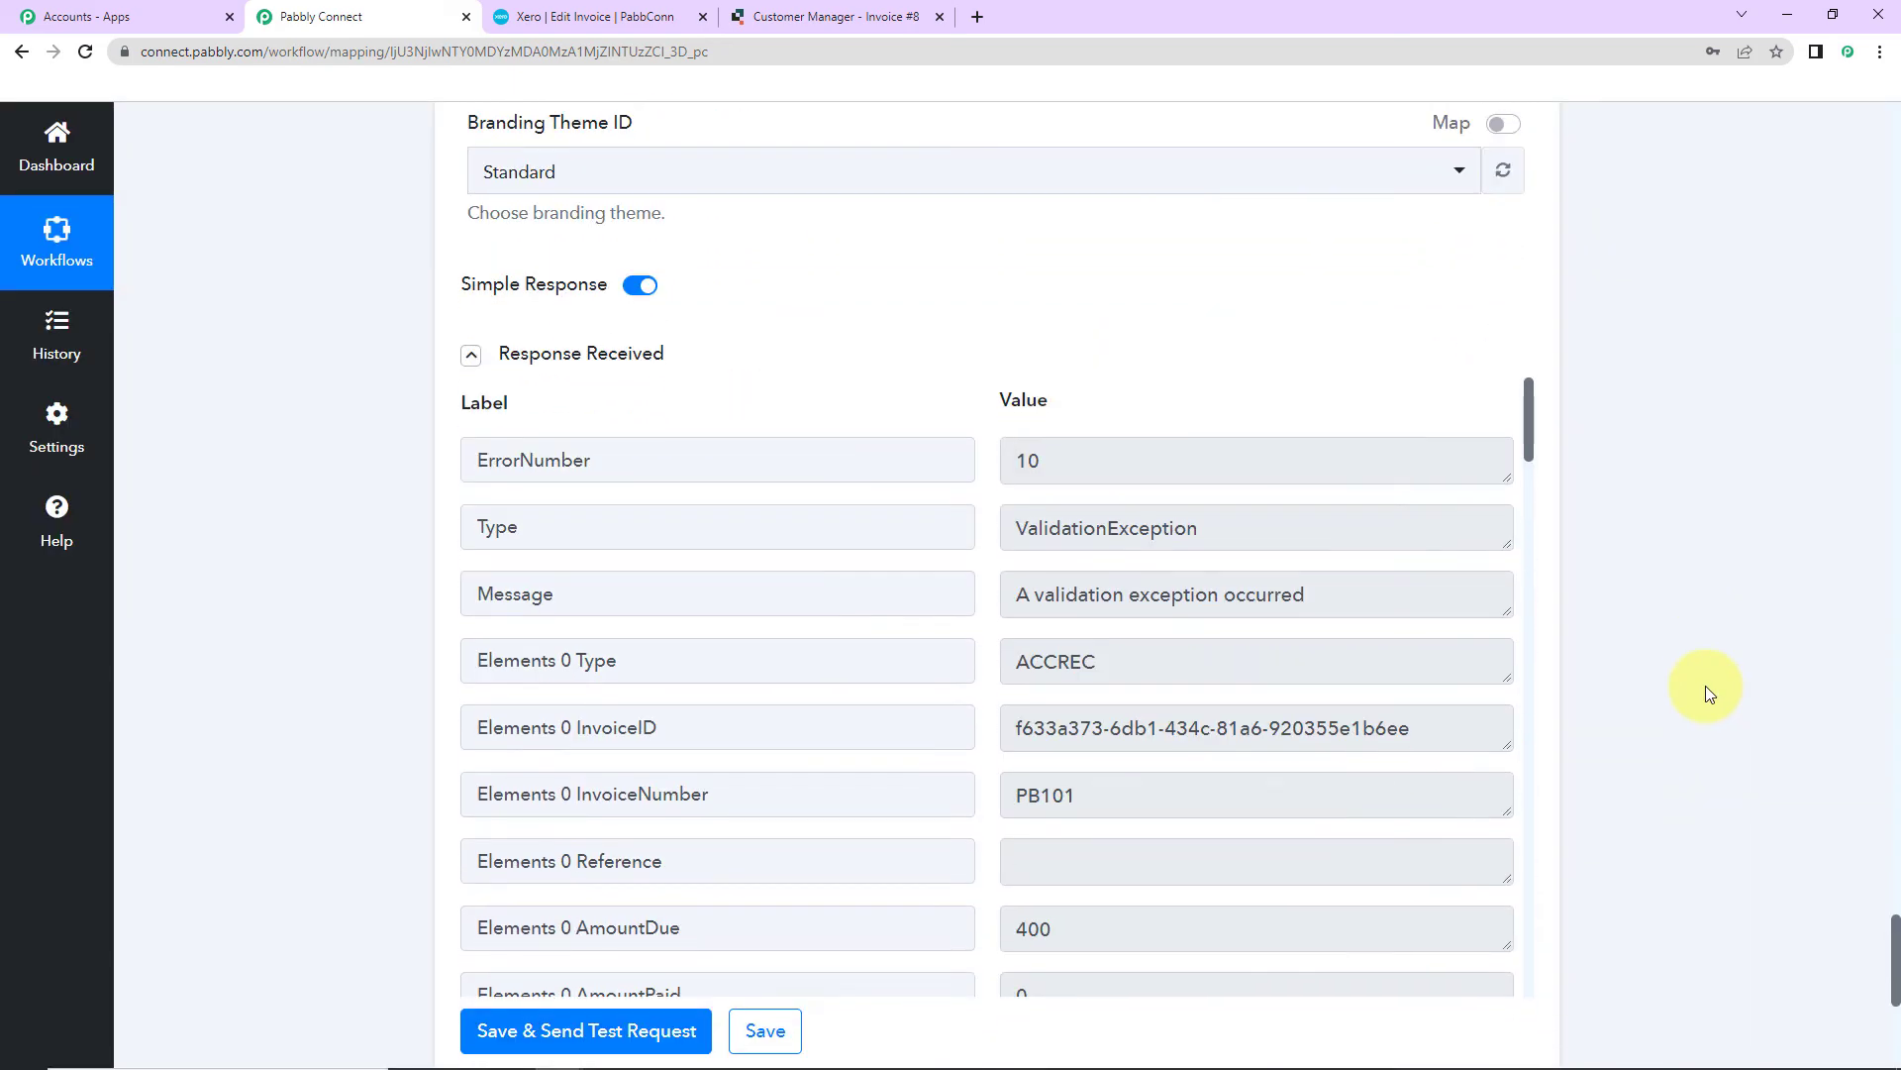
pyautogui.scroll(-10, 1264, 649)
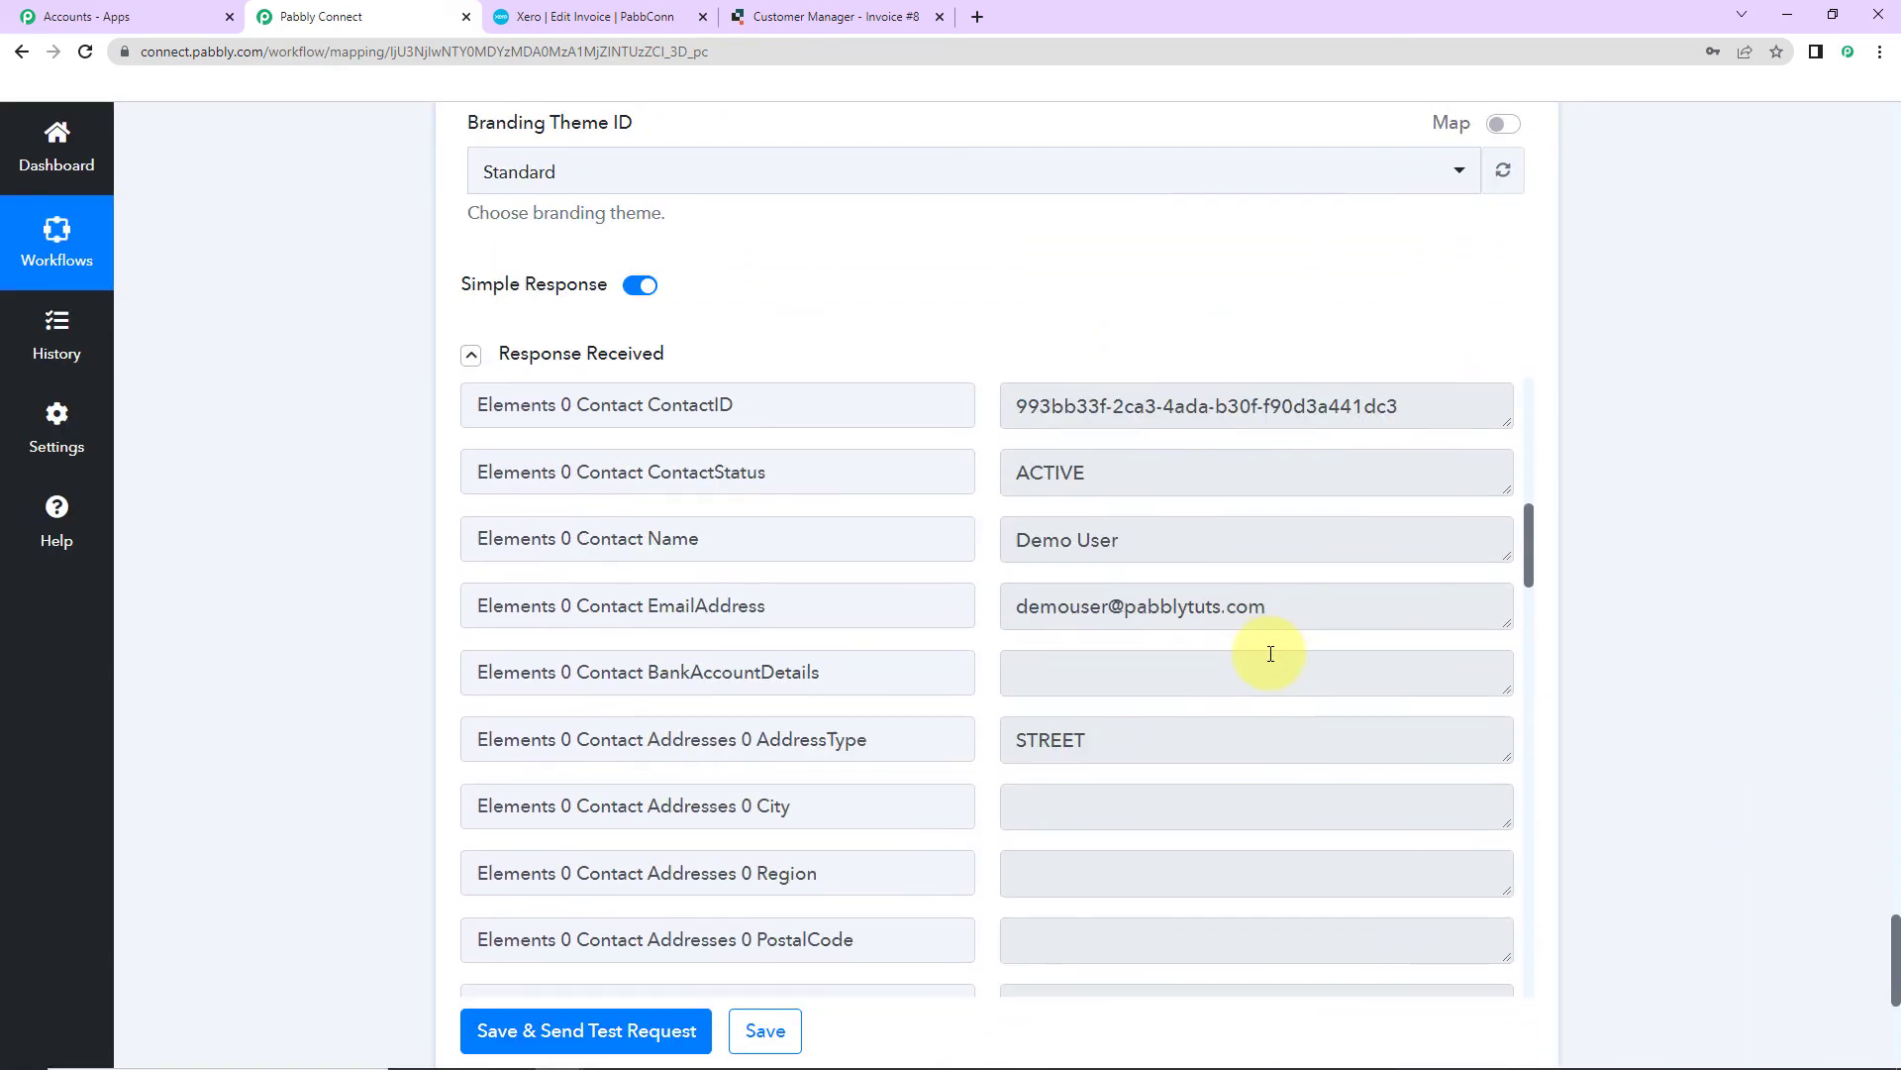
pyautogui.scroll(-5, 1271, 654)
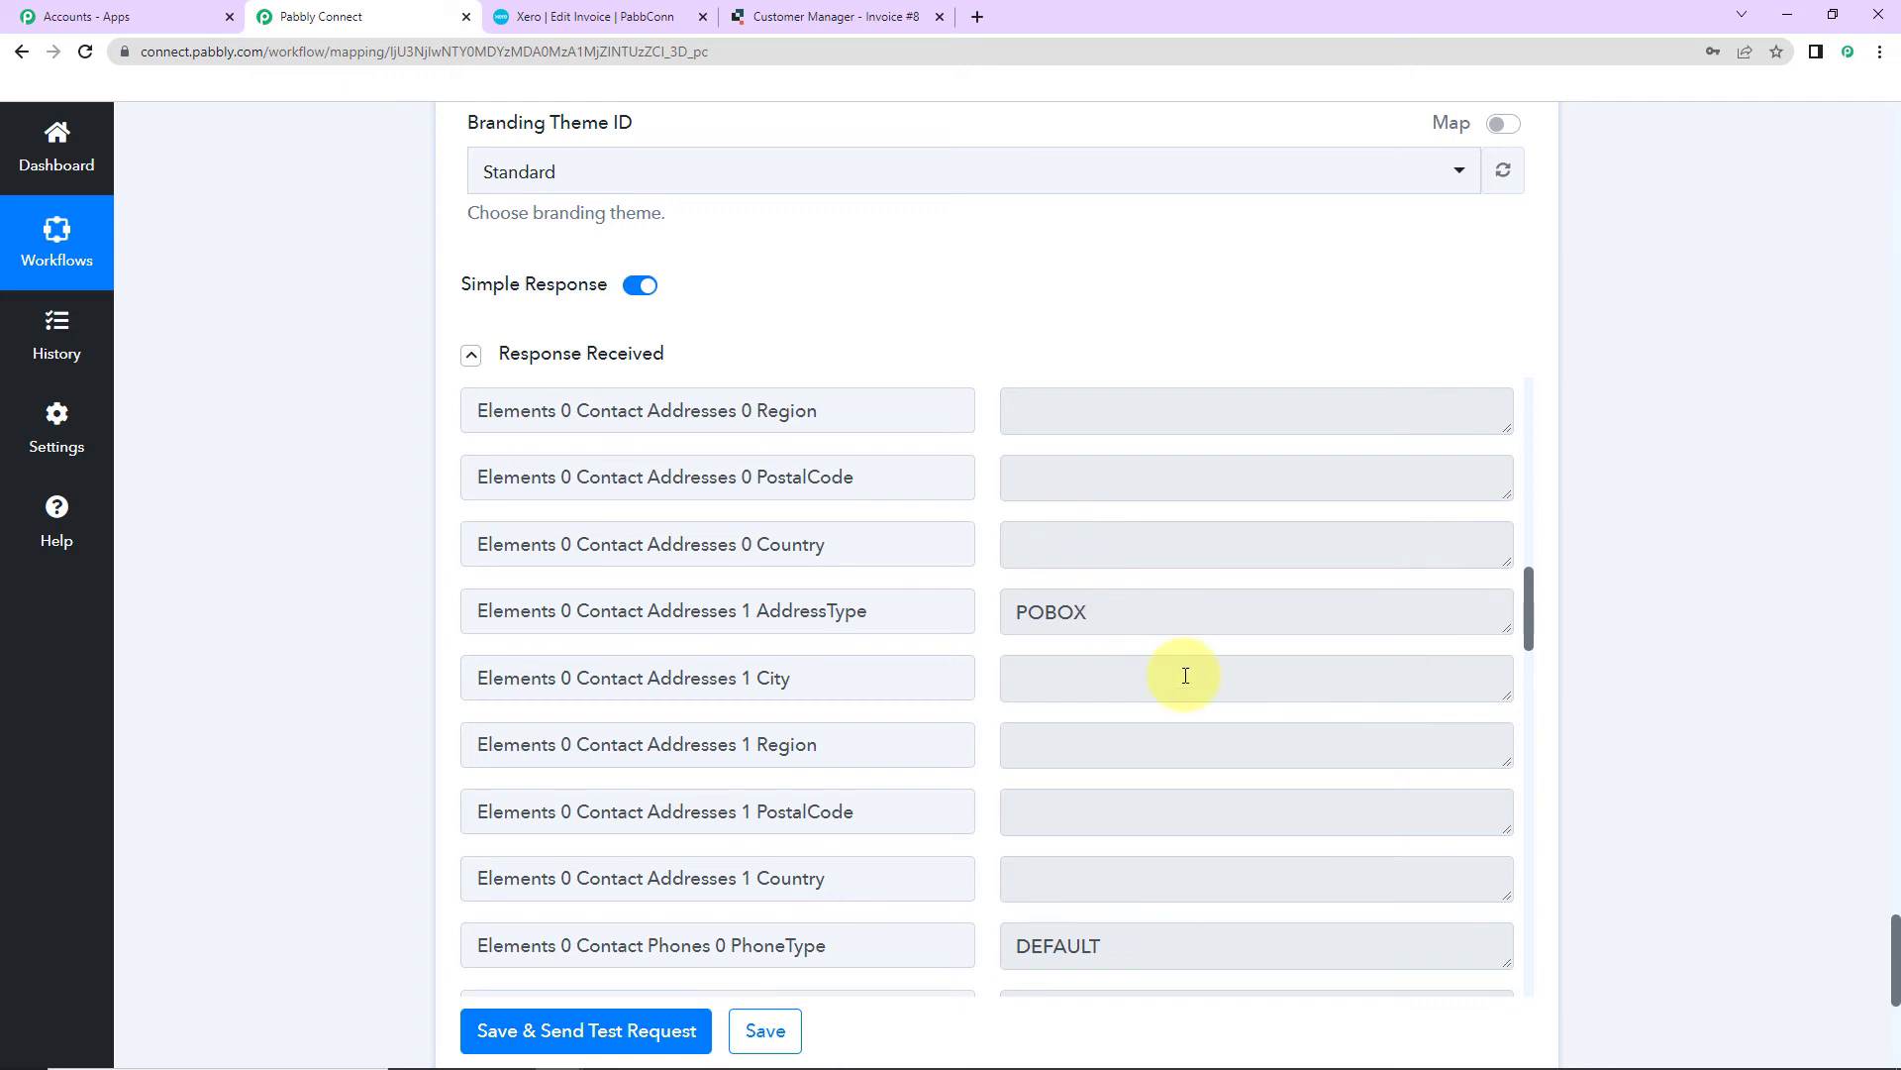
pyautogui.hotkey('ctrl', 'Tab')
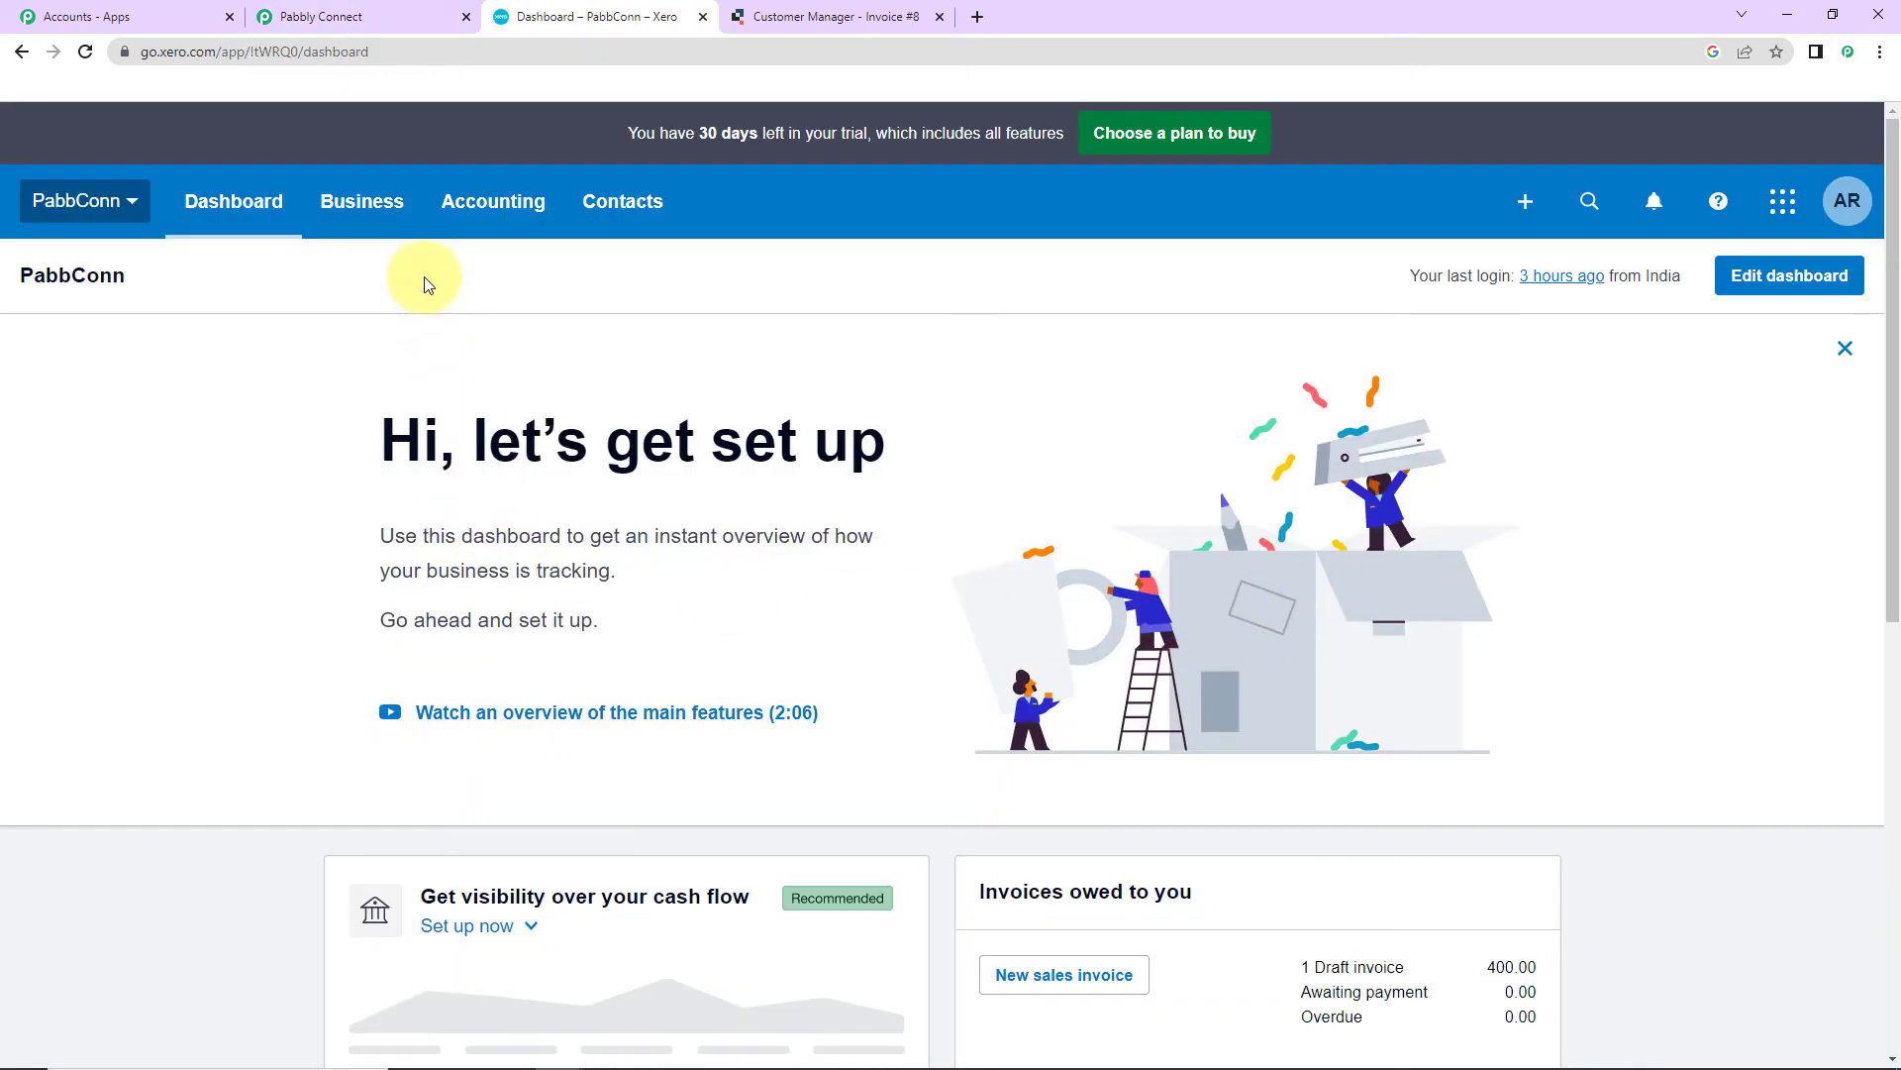
# Step: Open Xero draft invoice PB101 to confirm 2 Airpods at 200.00 totalling 400, then return to Quickbase
pyautogui.click(392, 218)
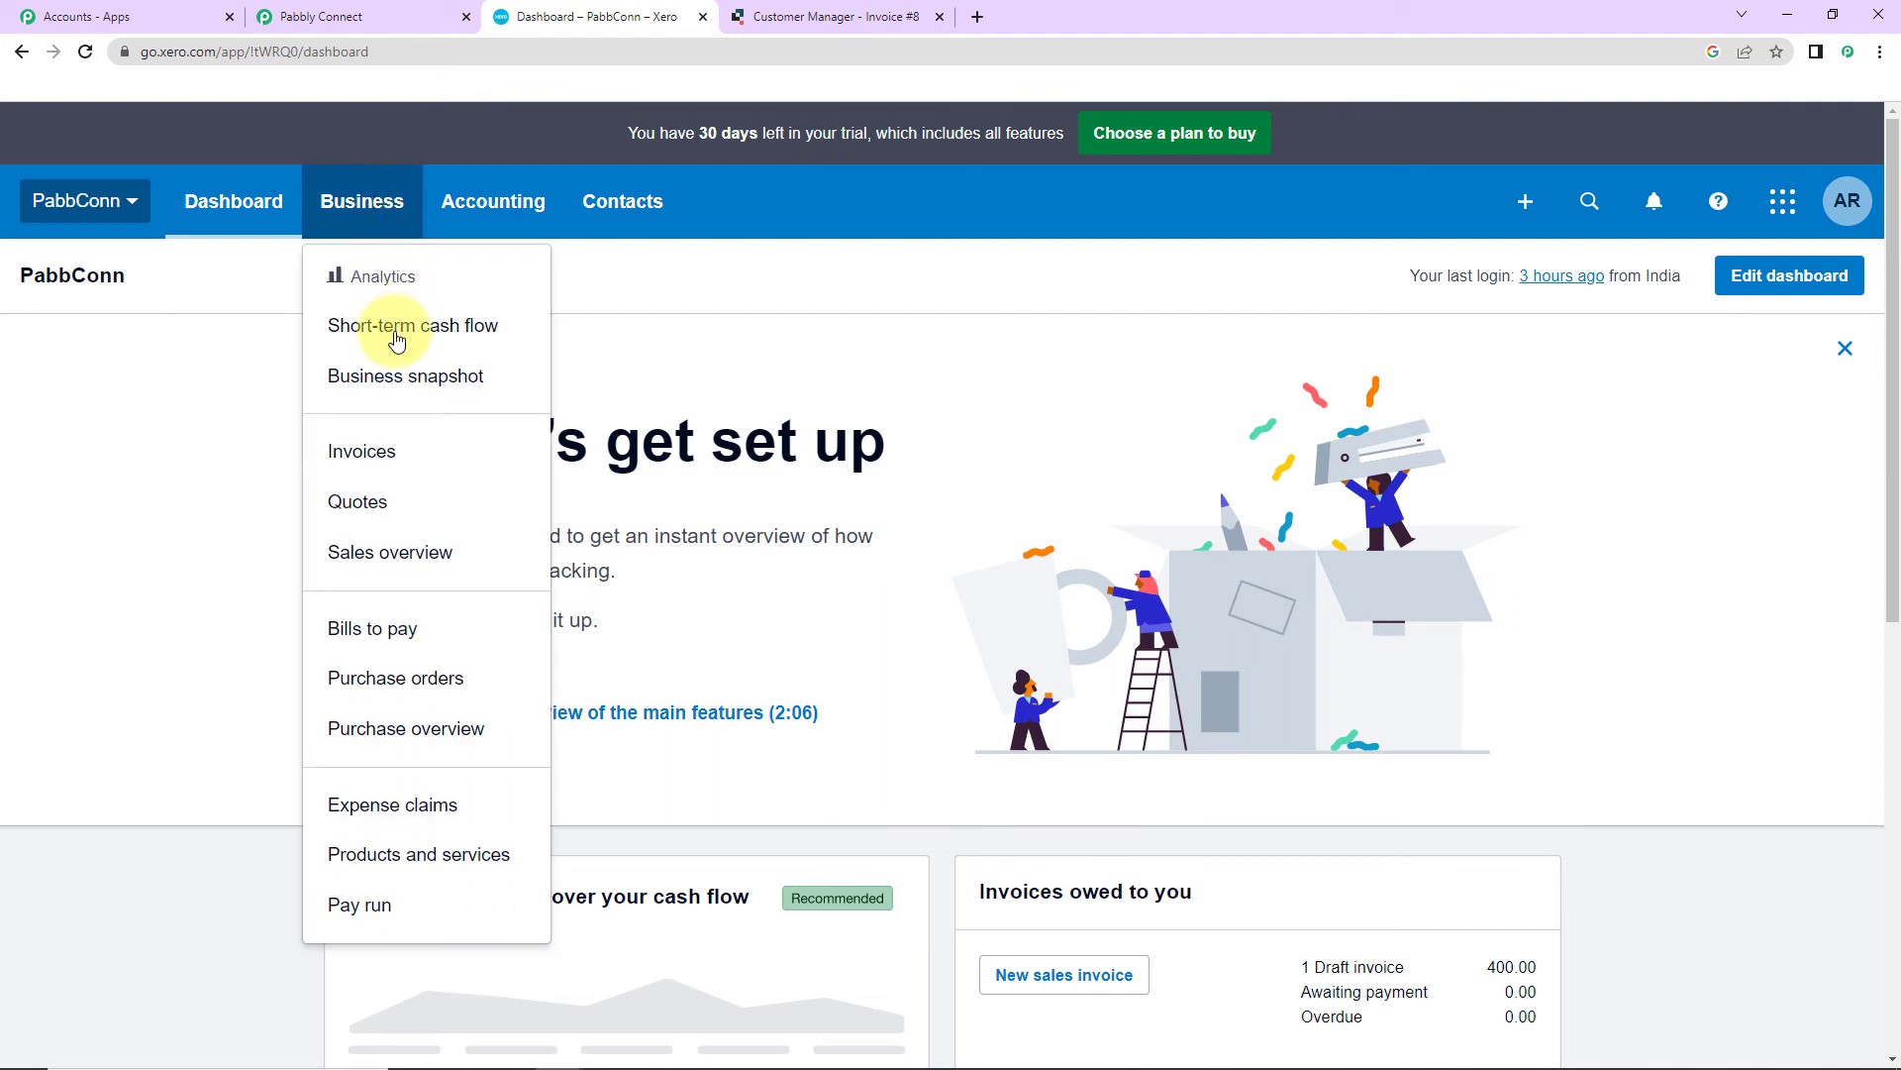
pyautogui.click(396, 465)
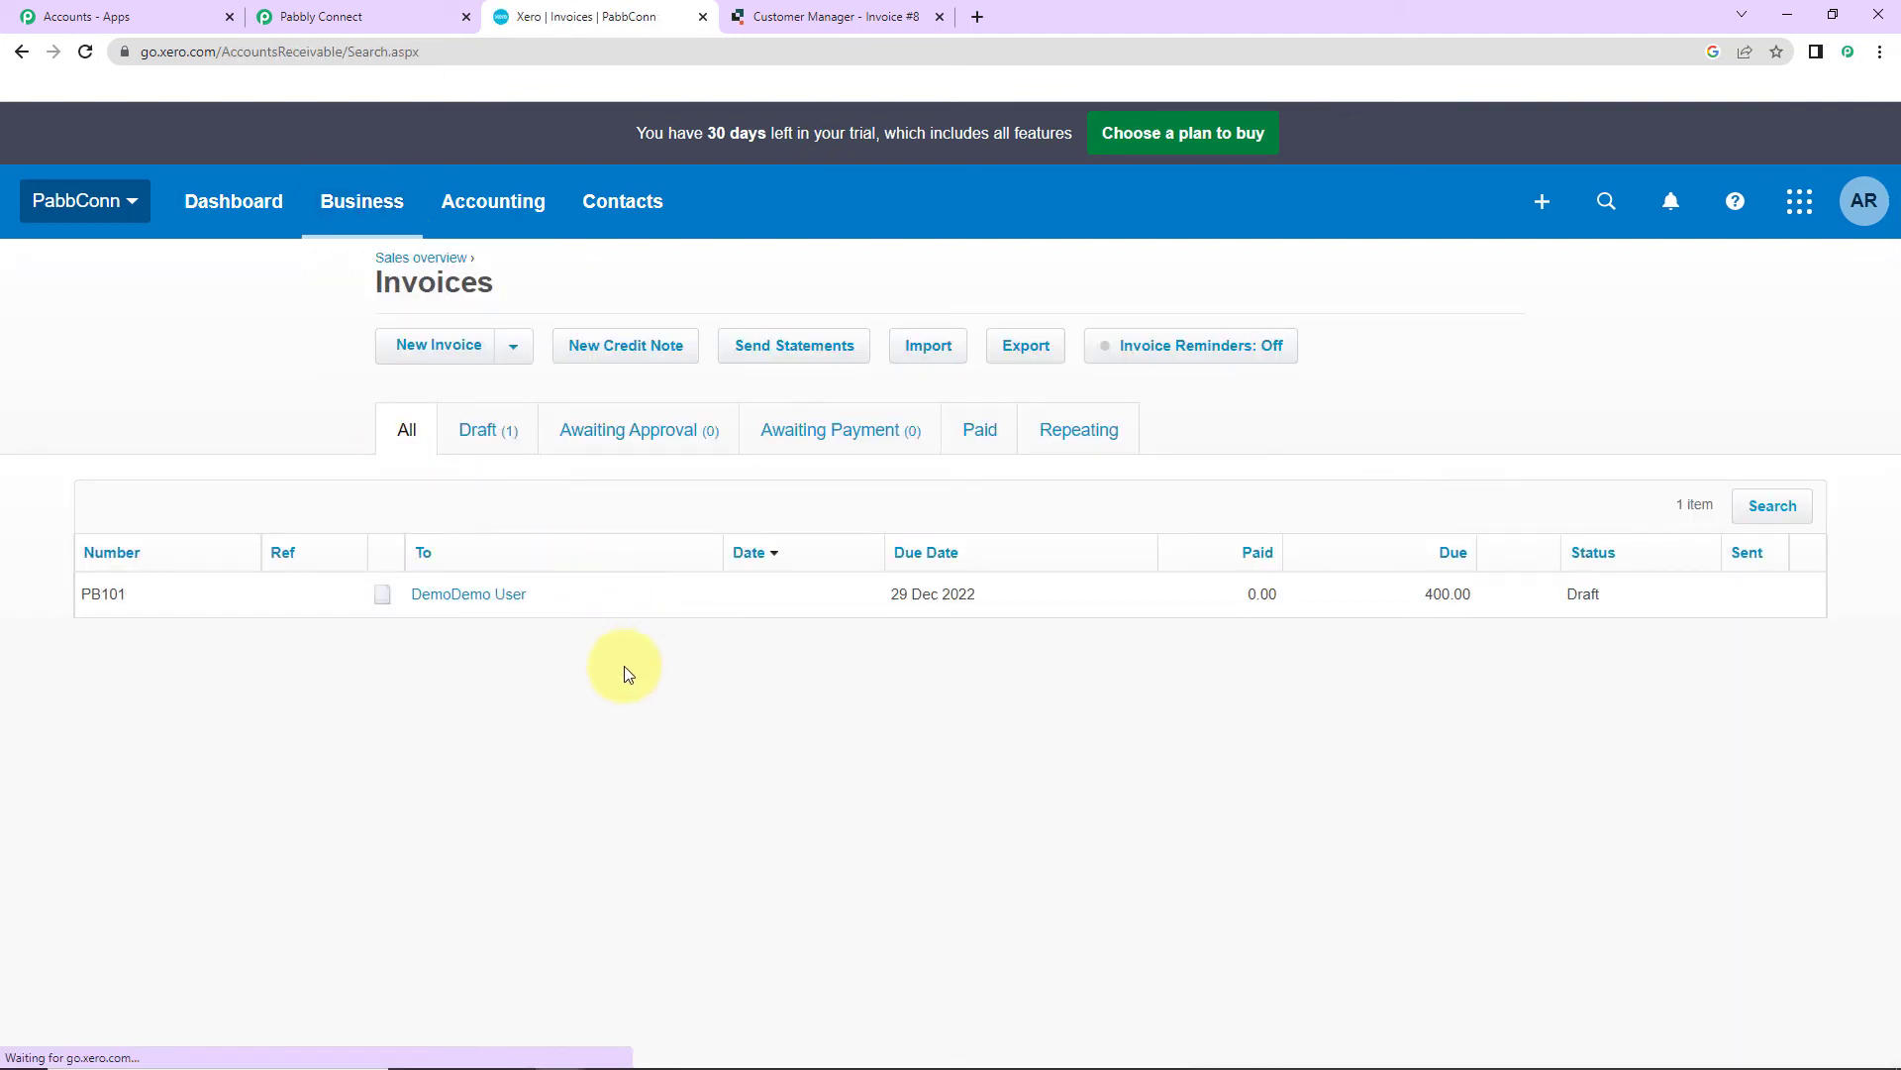
pyautogui.click(474, 596)
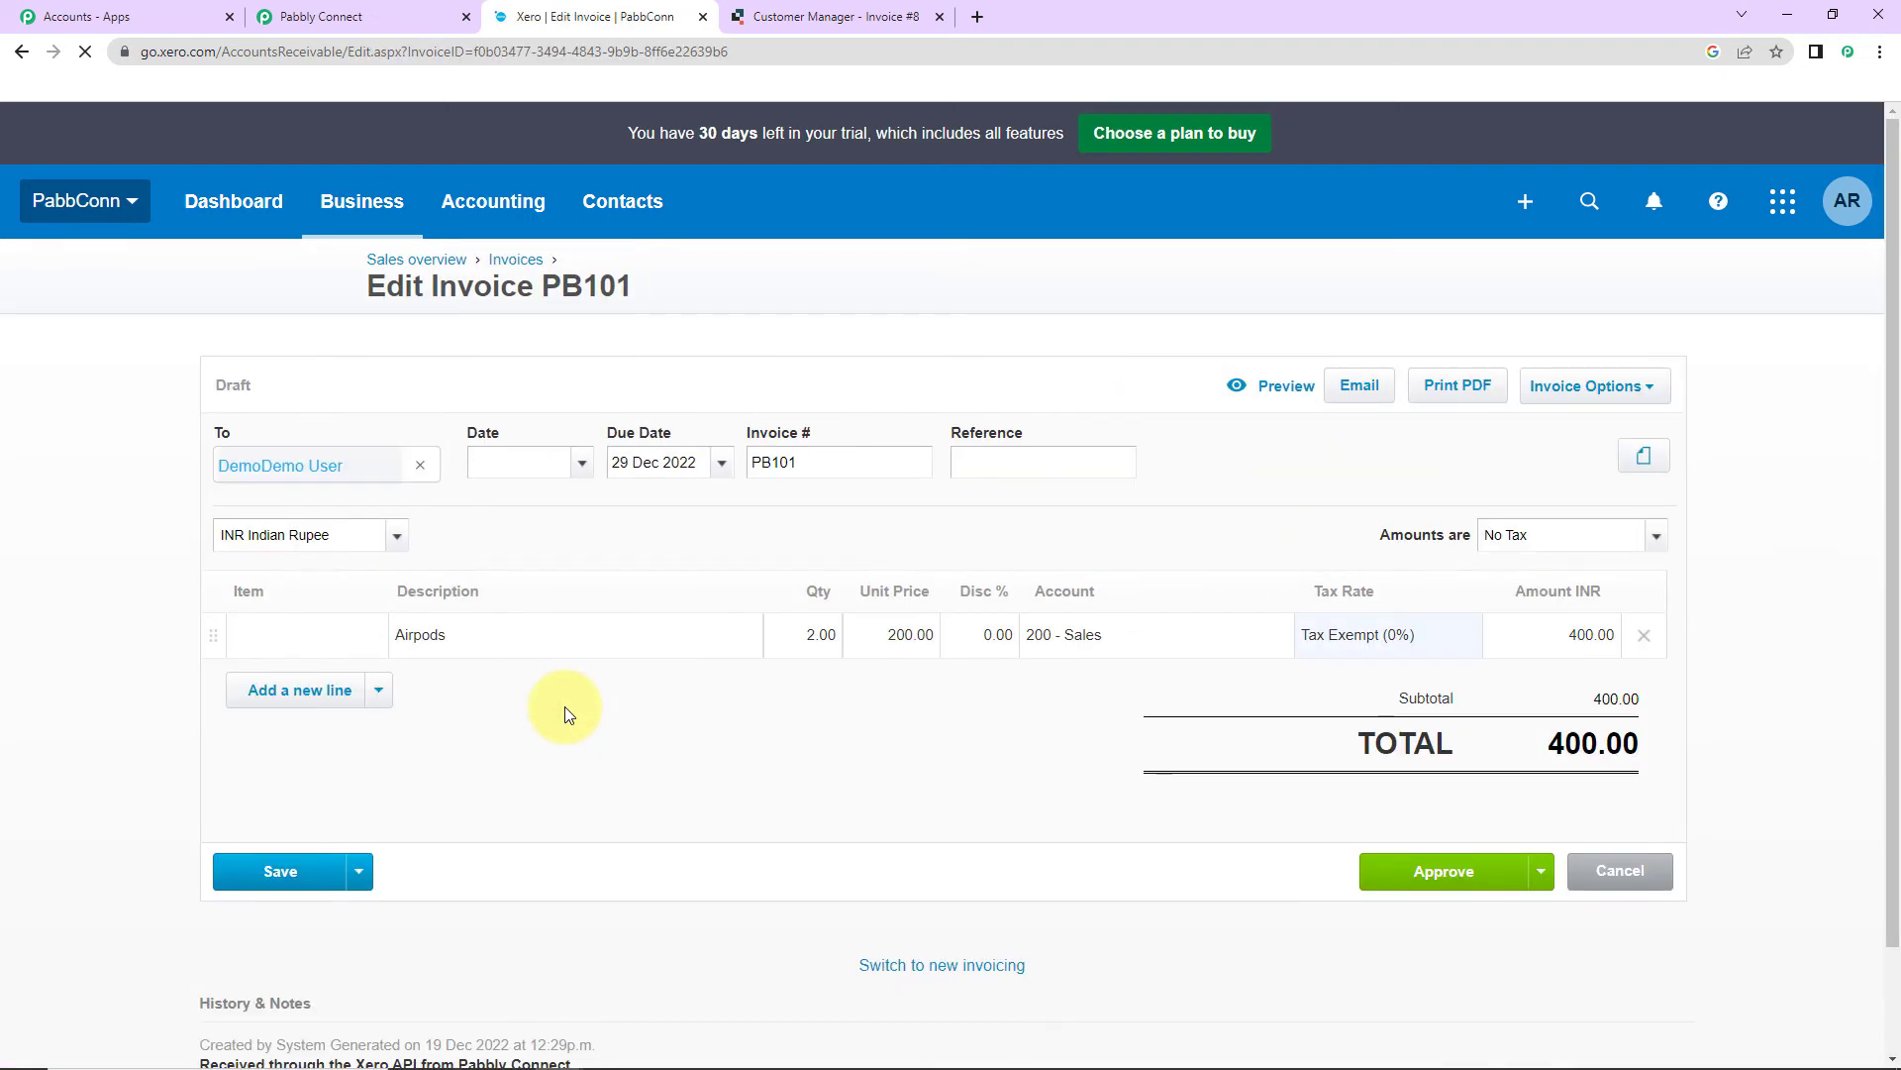
pyautogui.moveTo(402, 540)
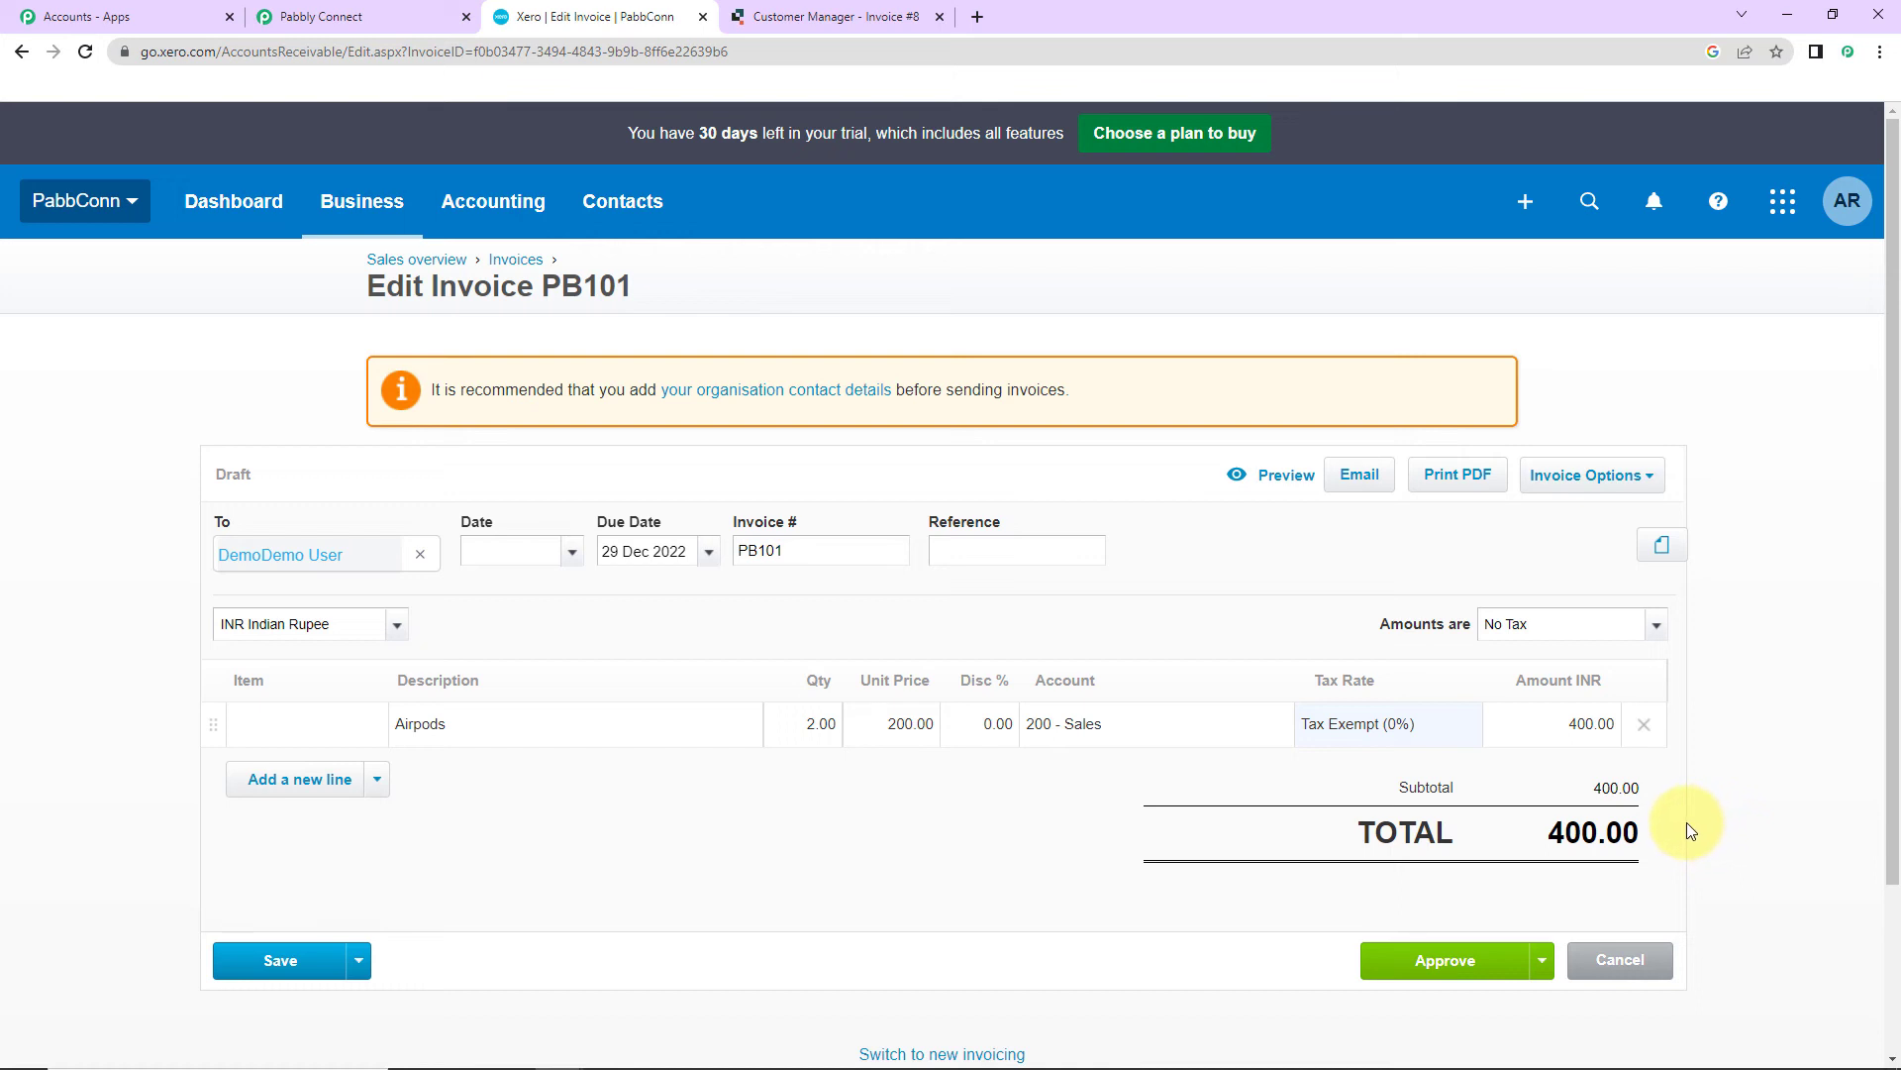
pyautogui.click(809, 22)
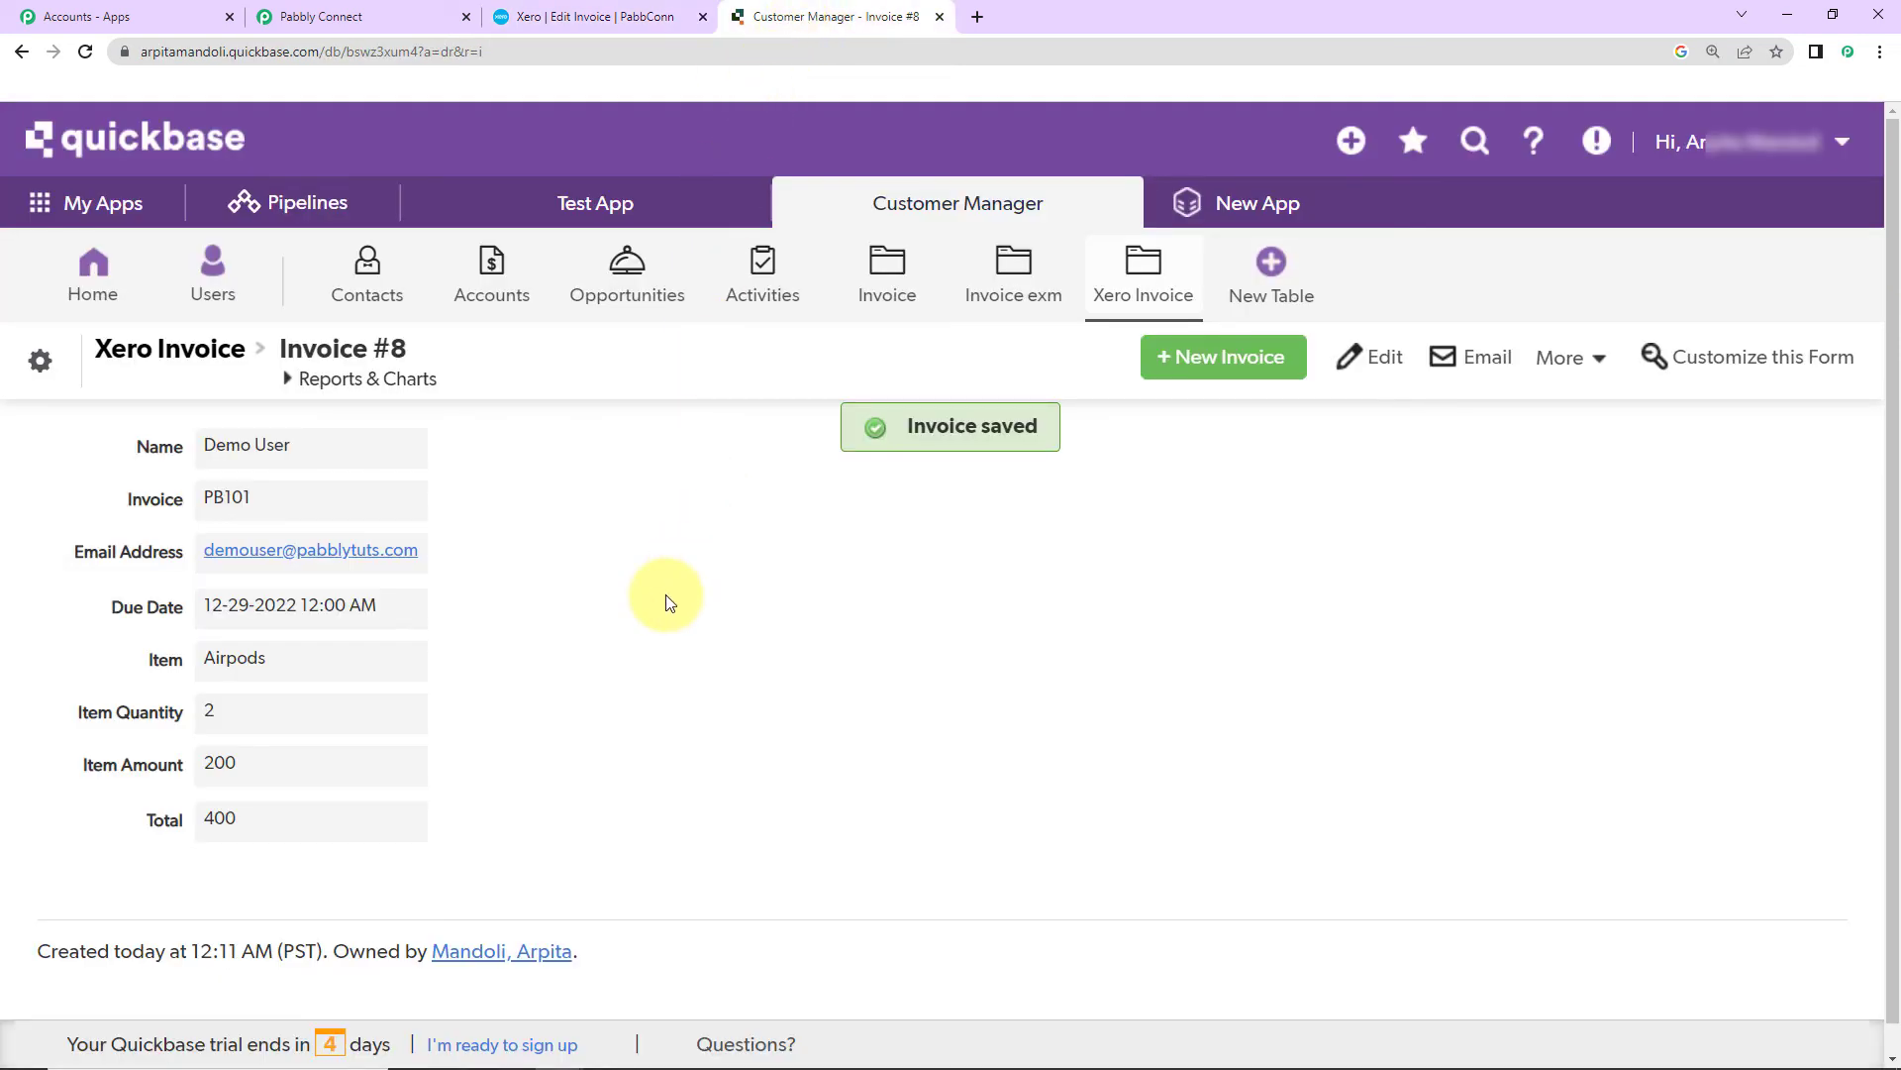
# Step: Start new invoice record PB102 with the customer's name, e-mail and a December 30 due date
pyautogui.click(1228, 358)
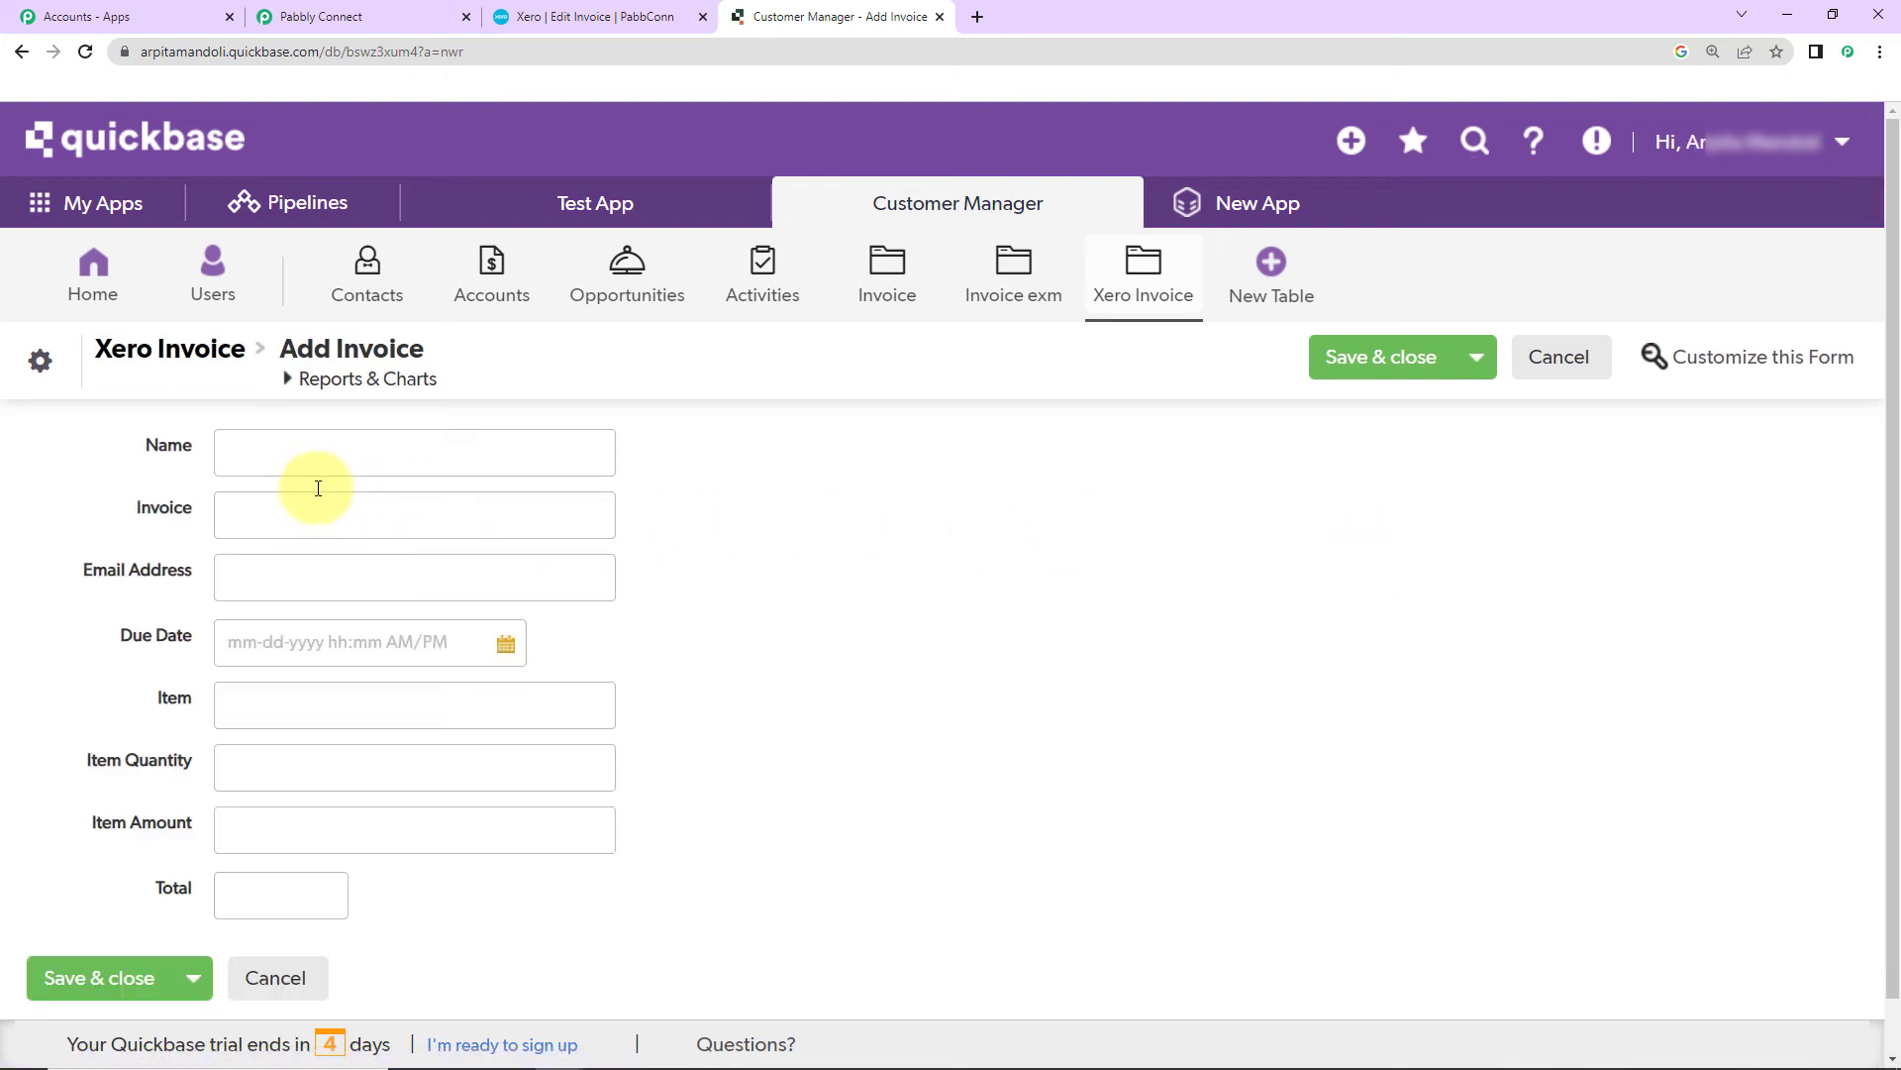
pyautogui.click(311, 453)
pyautogui.write('Dummy New')
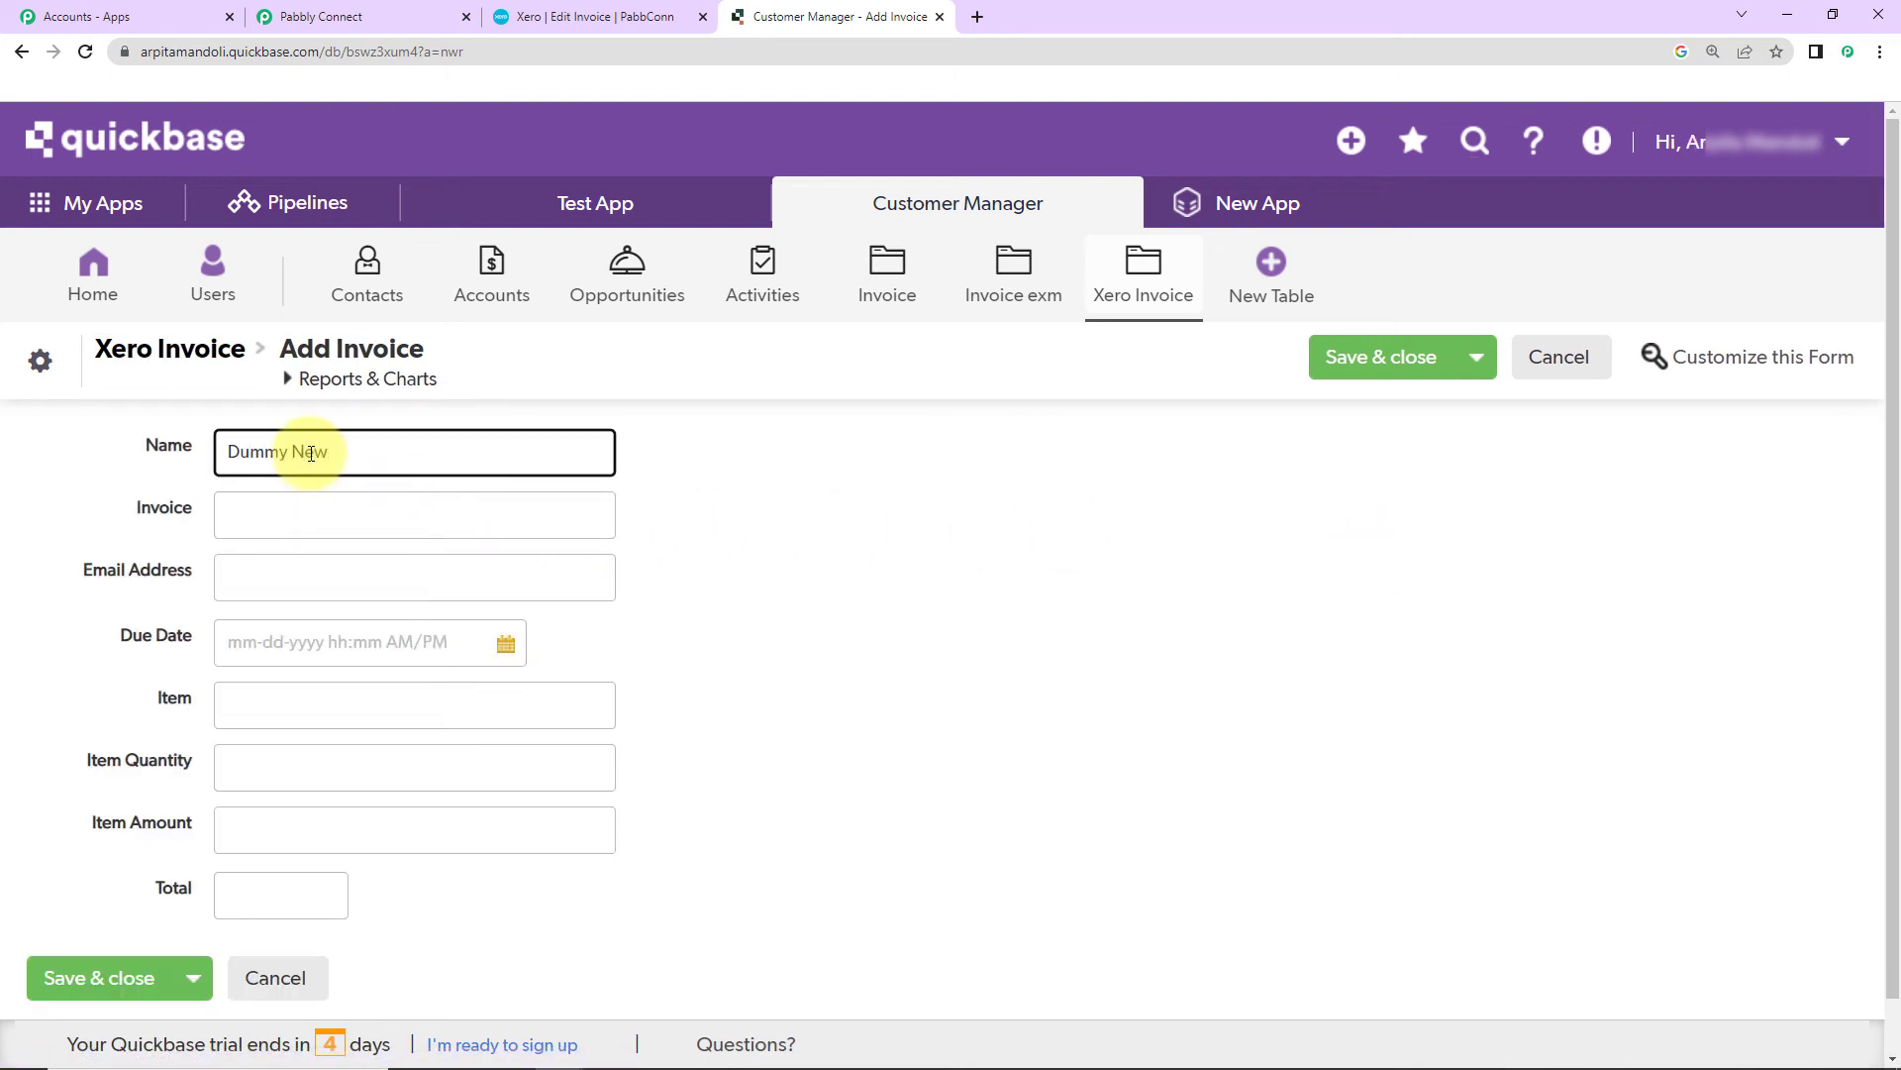
pyautogui.click(311, 516)
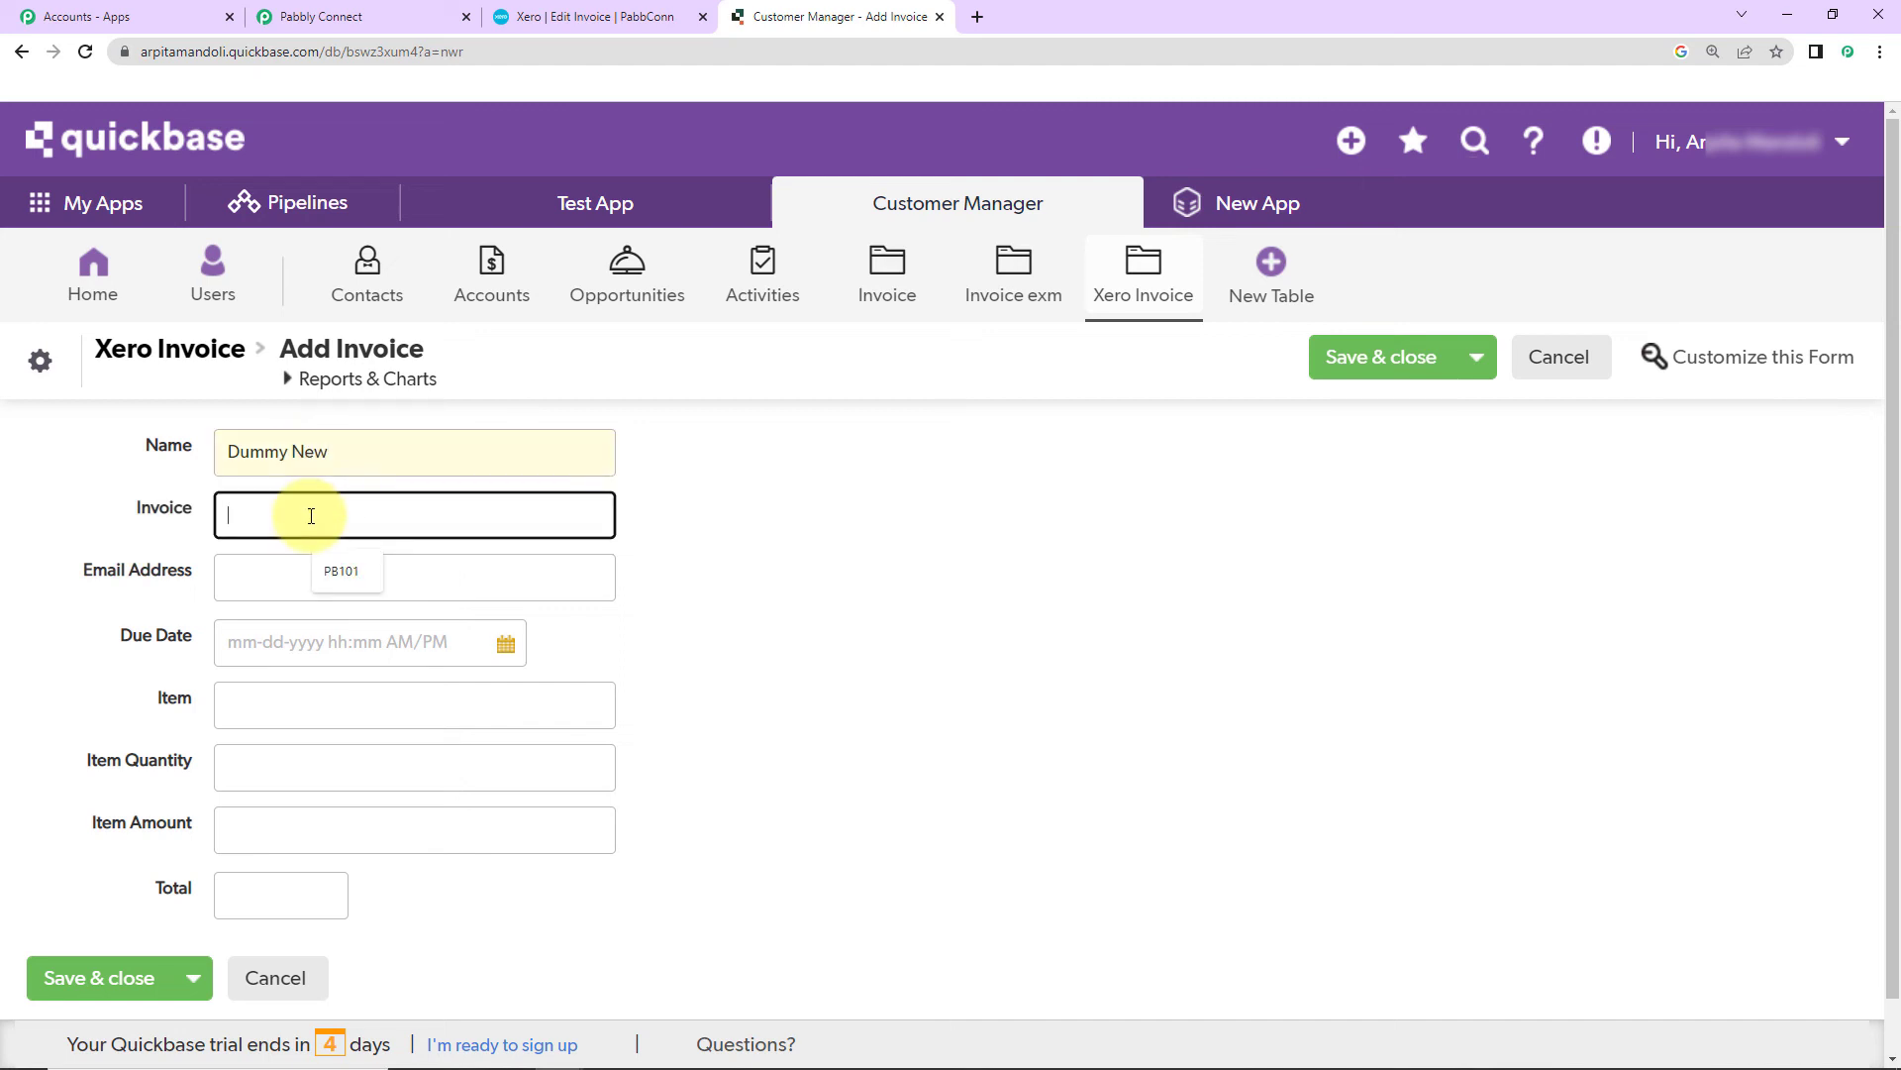
pyautogui.write('PB102')
pyautogui.click(320, 573)
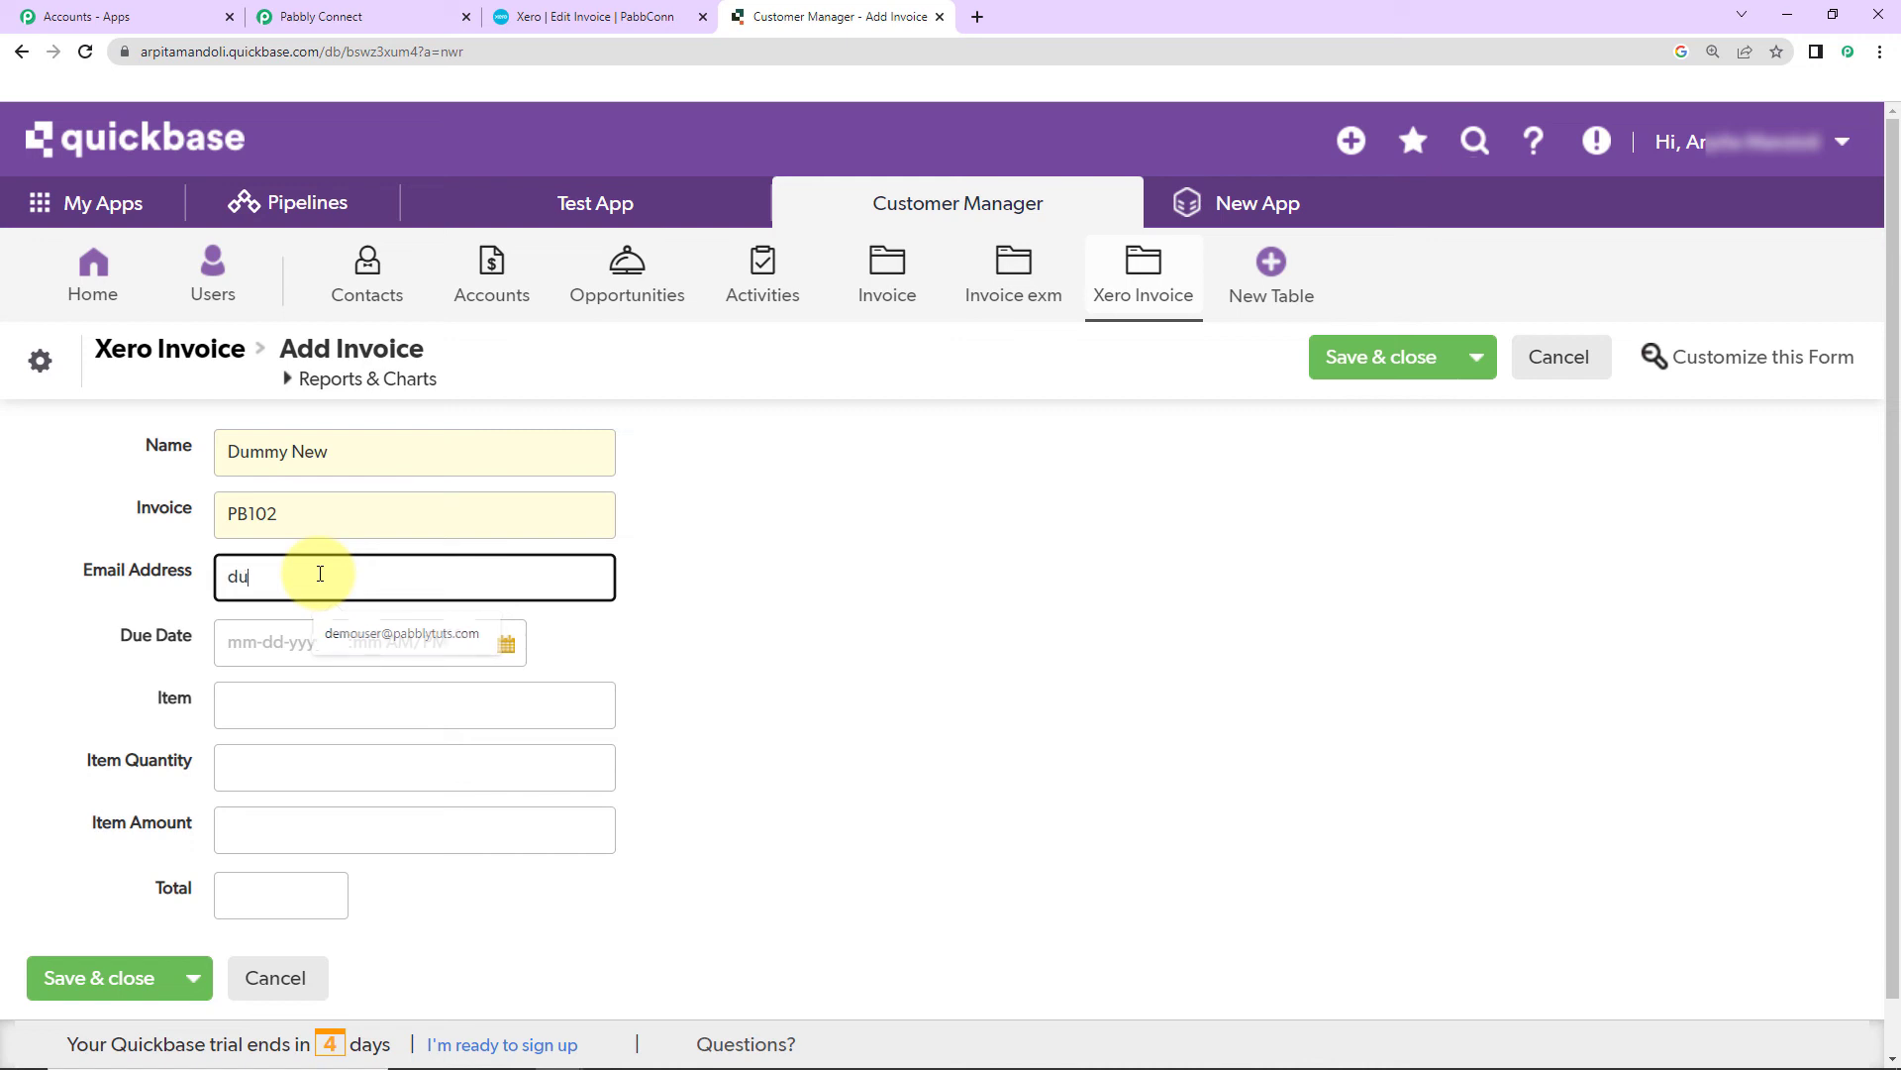
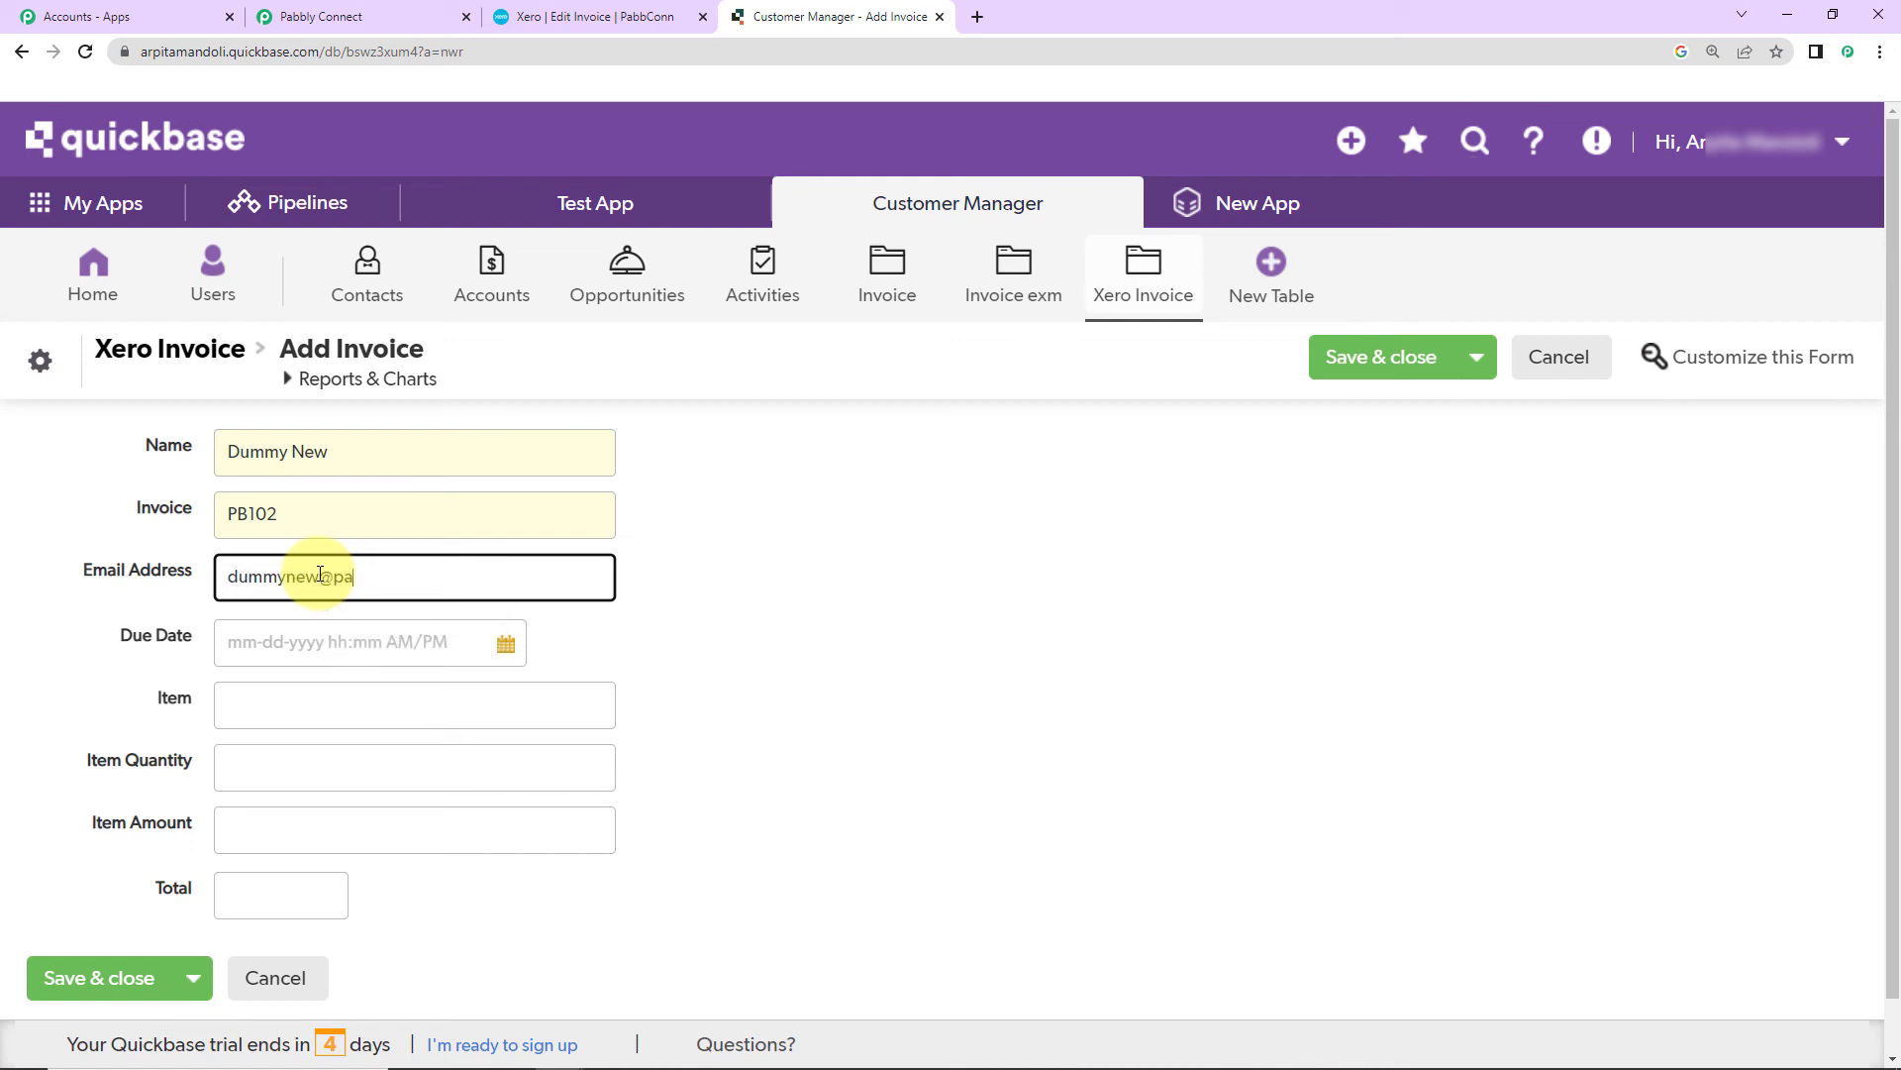
pyautogui.click(330, 643)
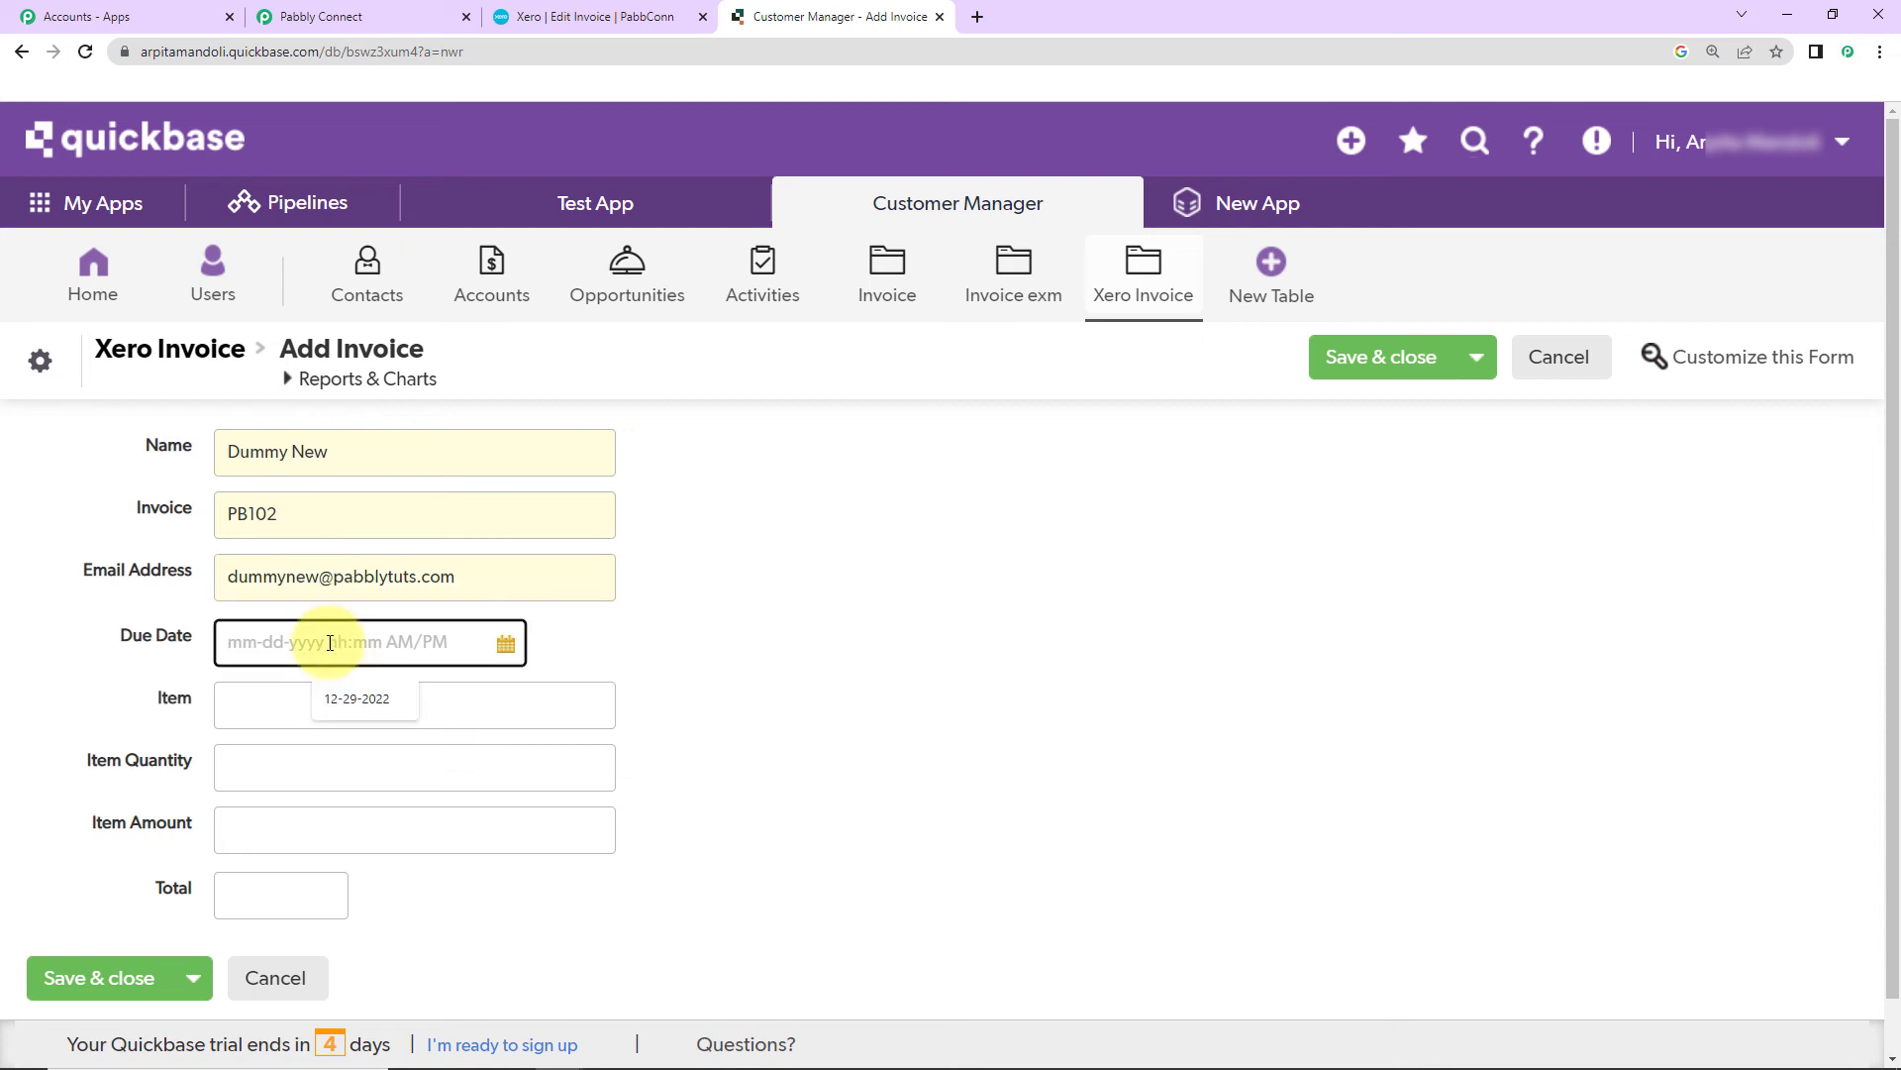
pyautogui.click(504, 644)
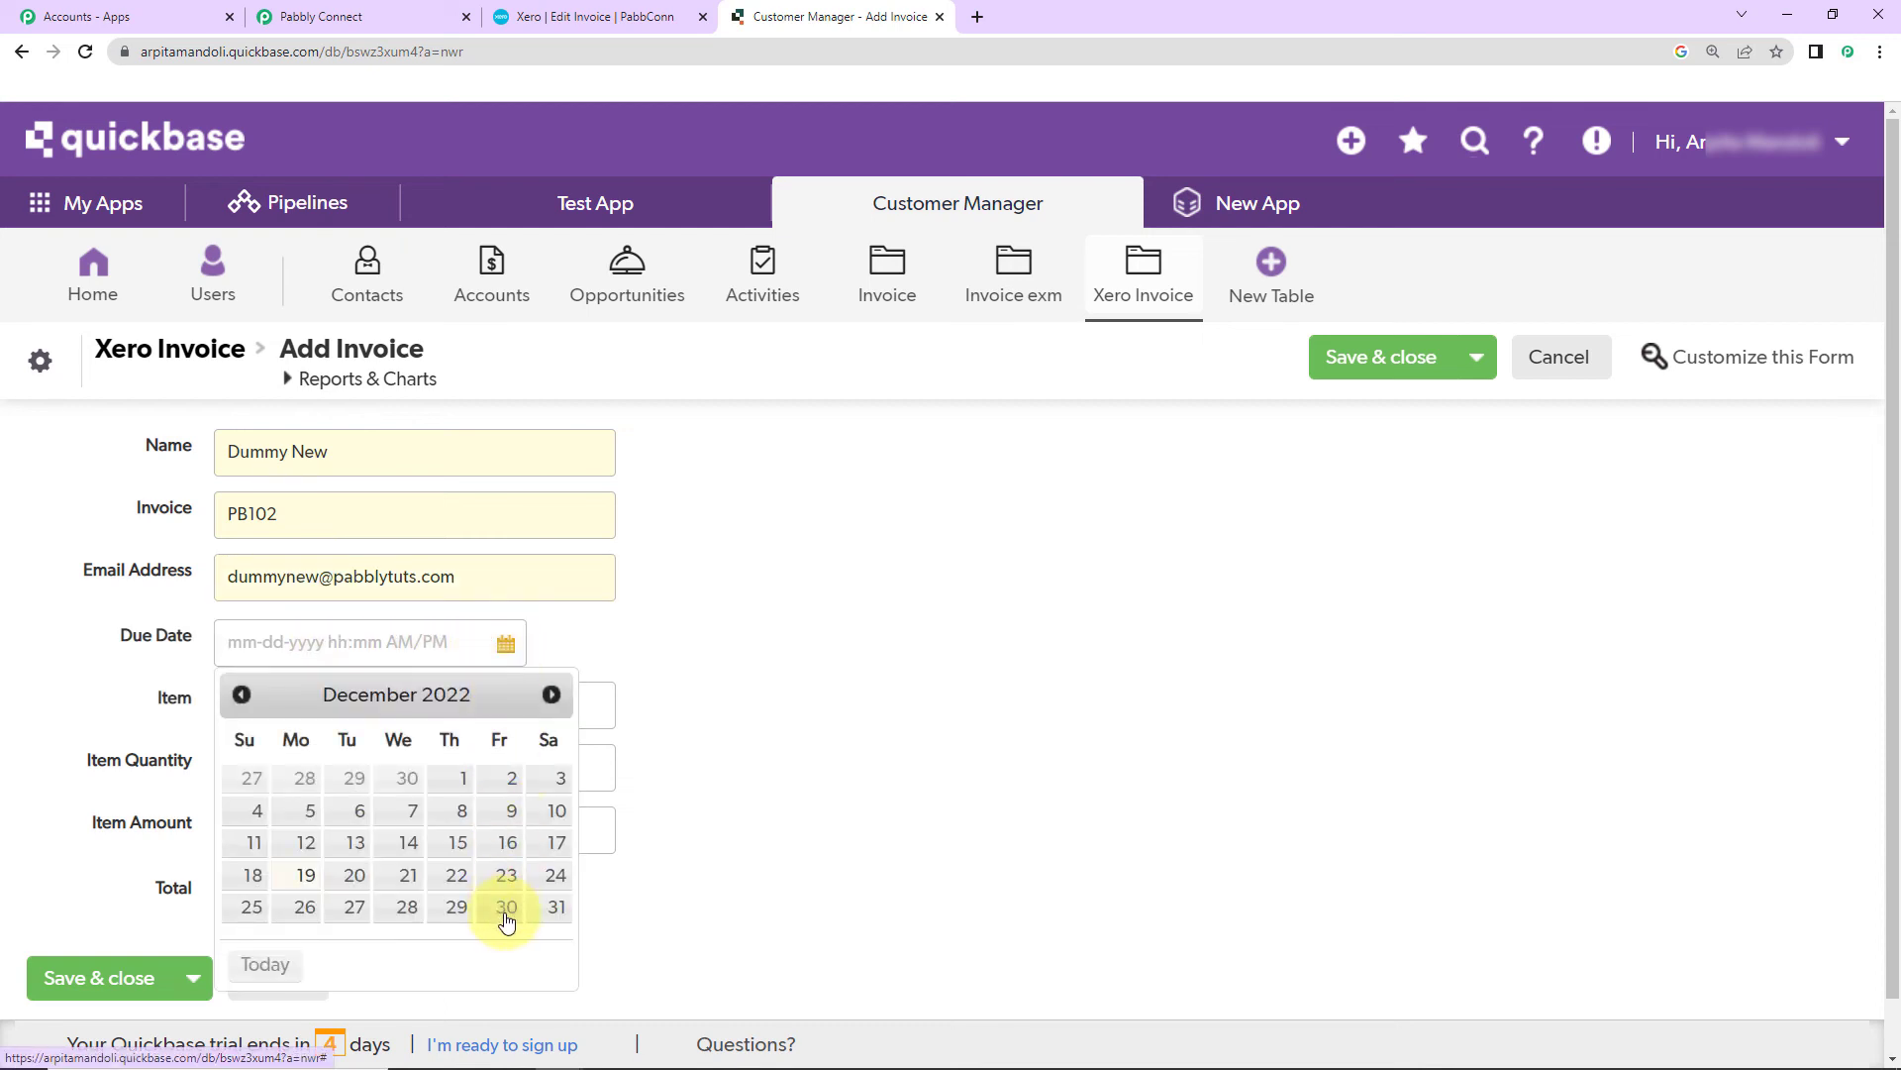
pyautogui.click(506, 908)
# Step: Enter item Mobile Phone, quantity 5, amount 100, total 500, and save the record
pyautogui.click(252, 710)
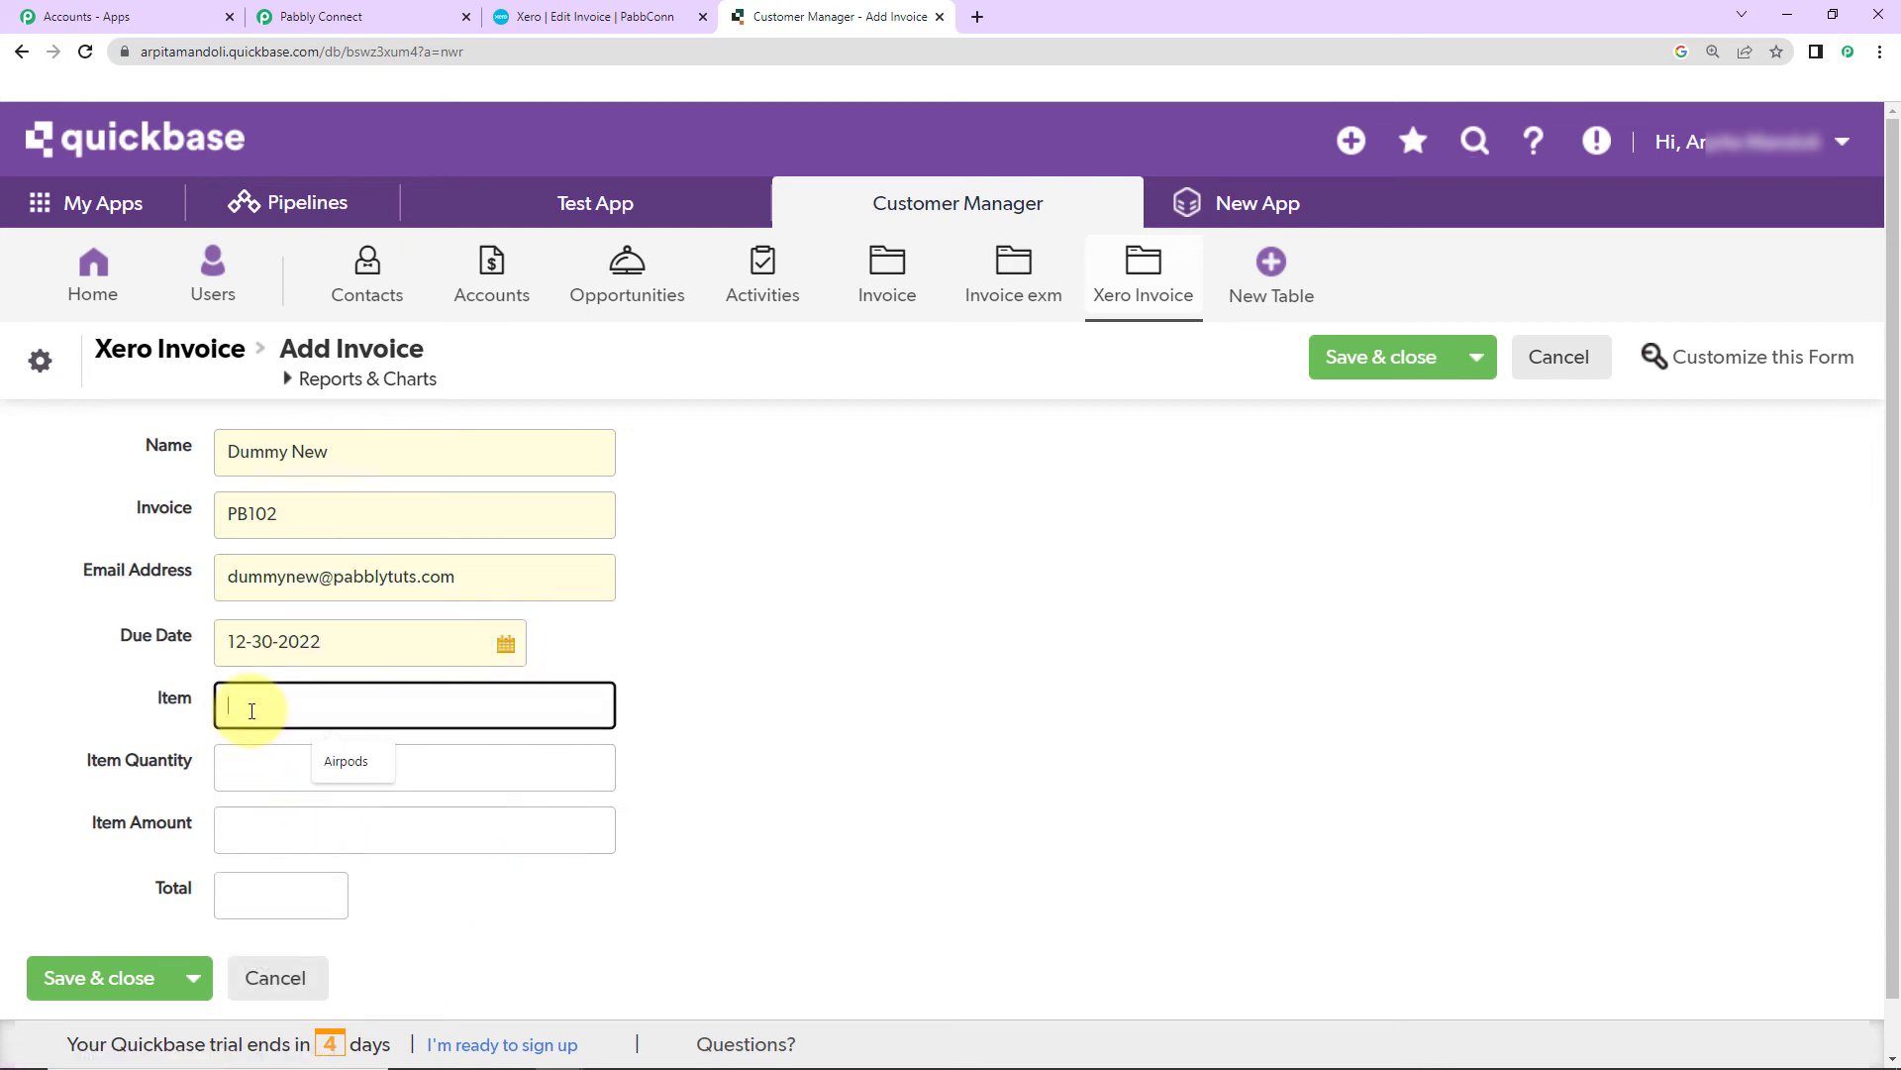
pyautogui.write('Mobile Phone')
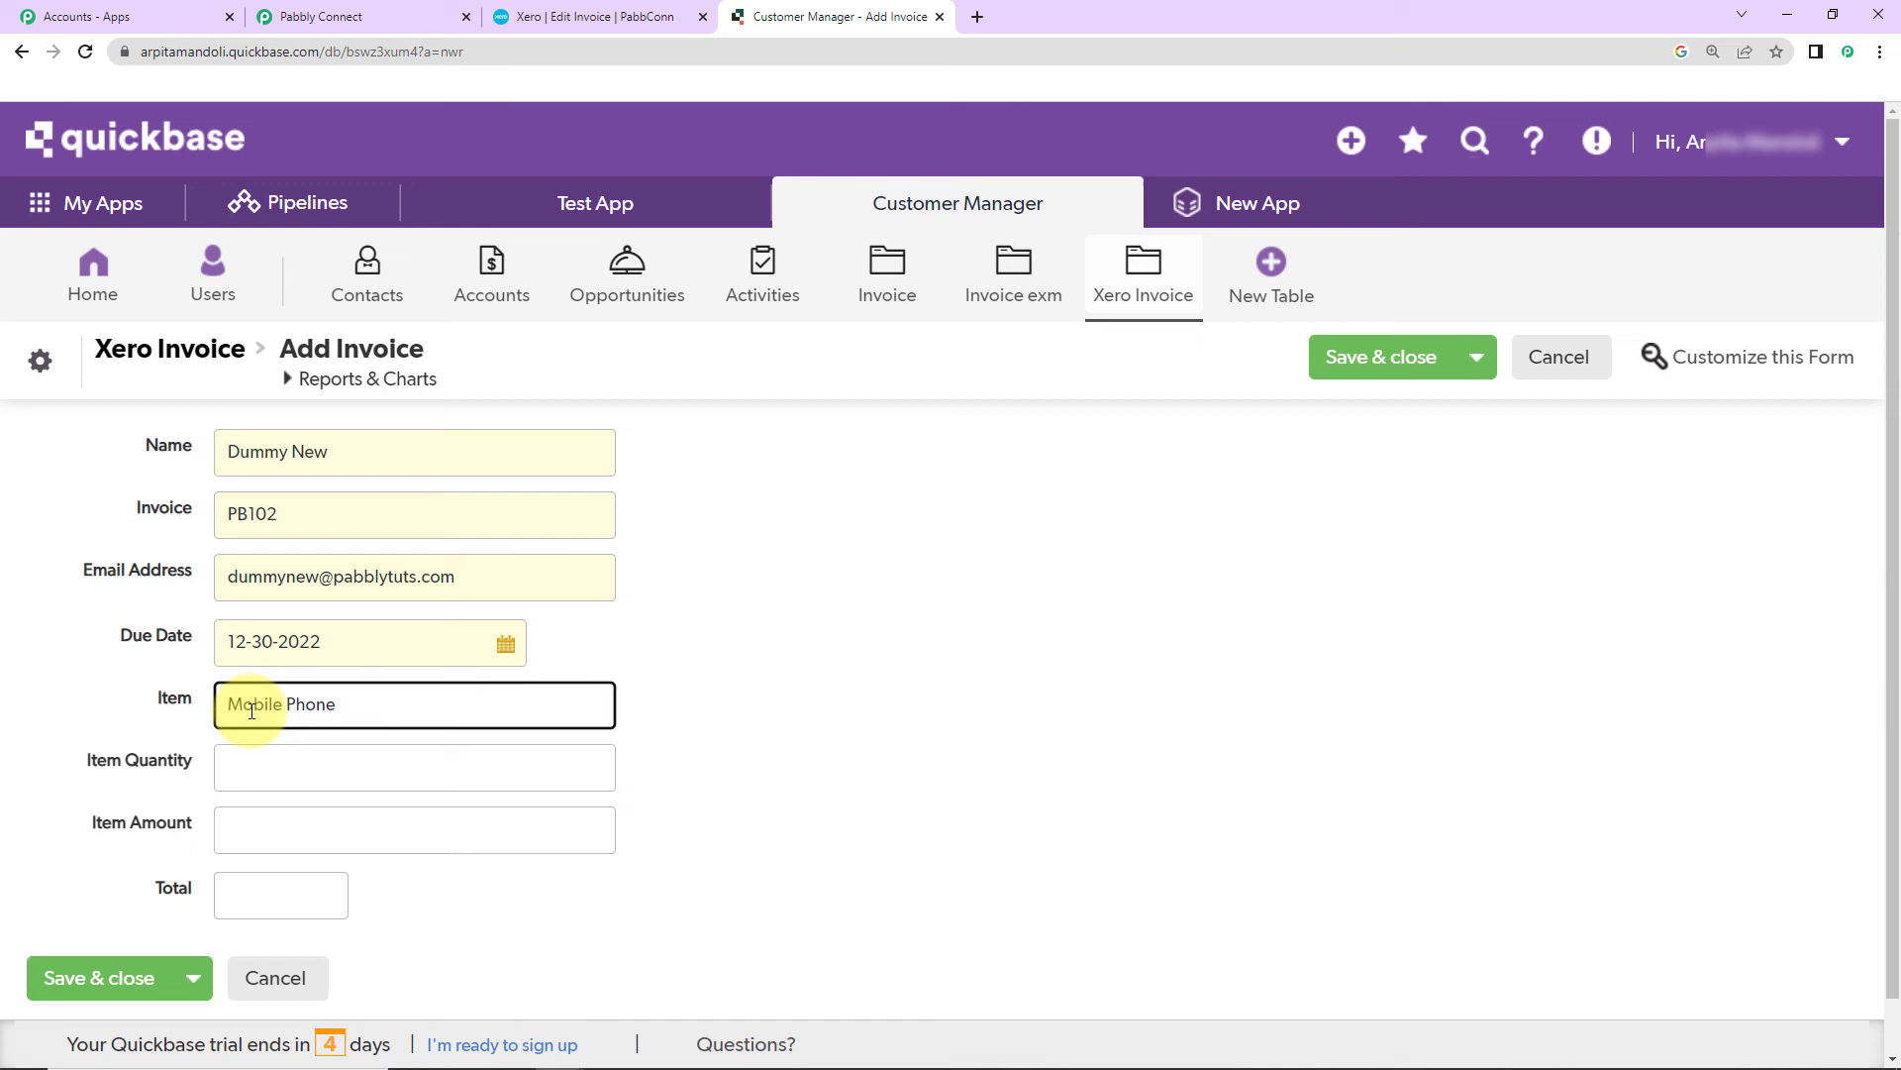
pyautogui.click(269, 771)
pyautogui.write('5')
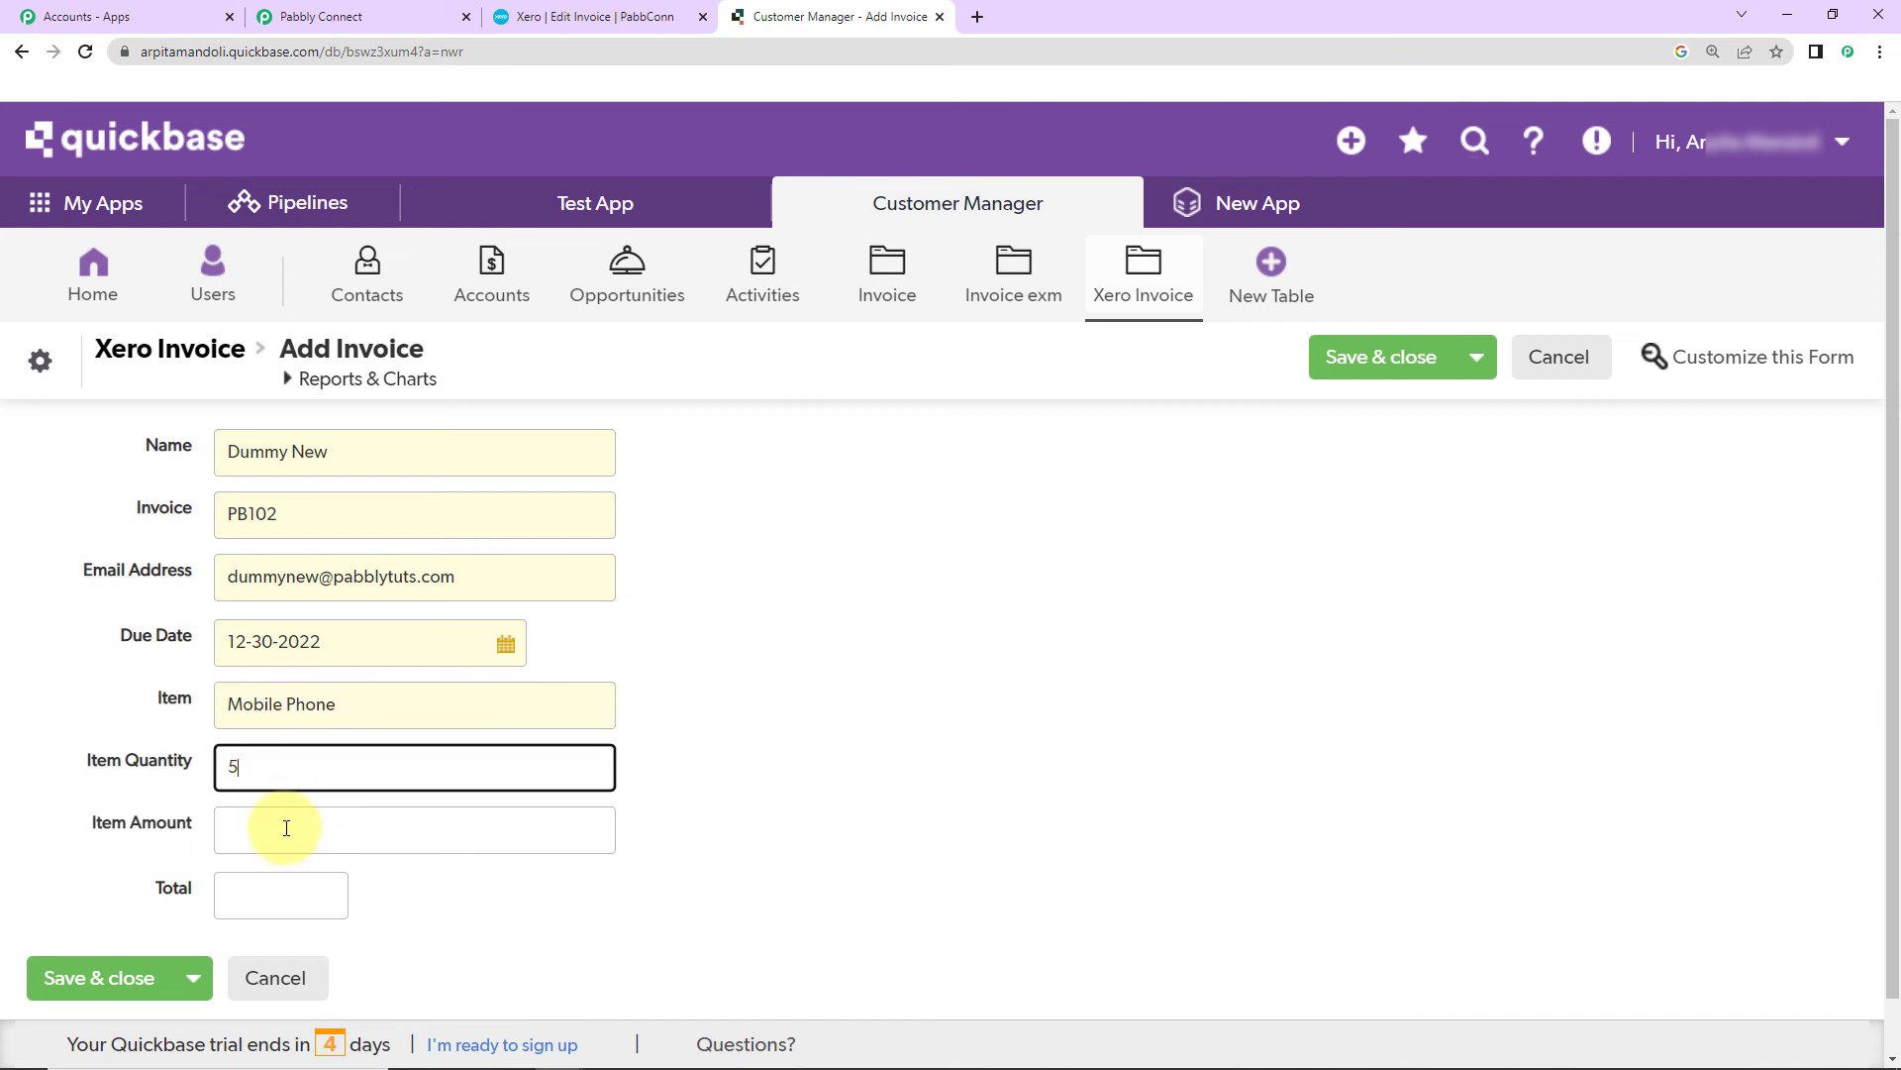
pyautogui.click(290, 840)
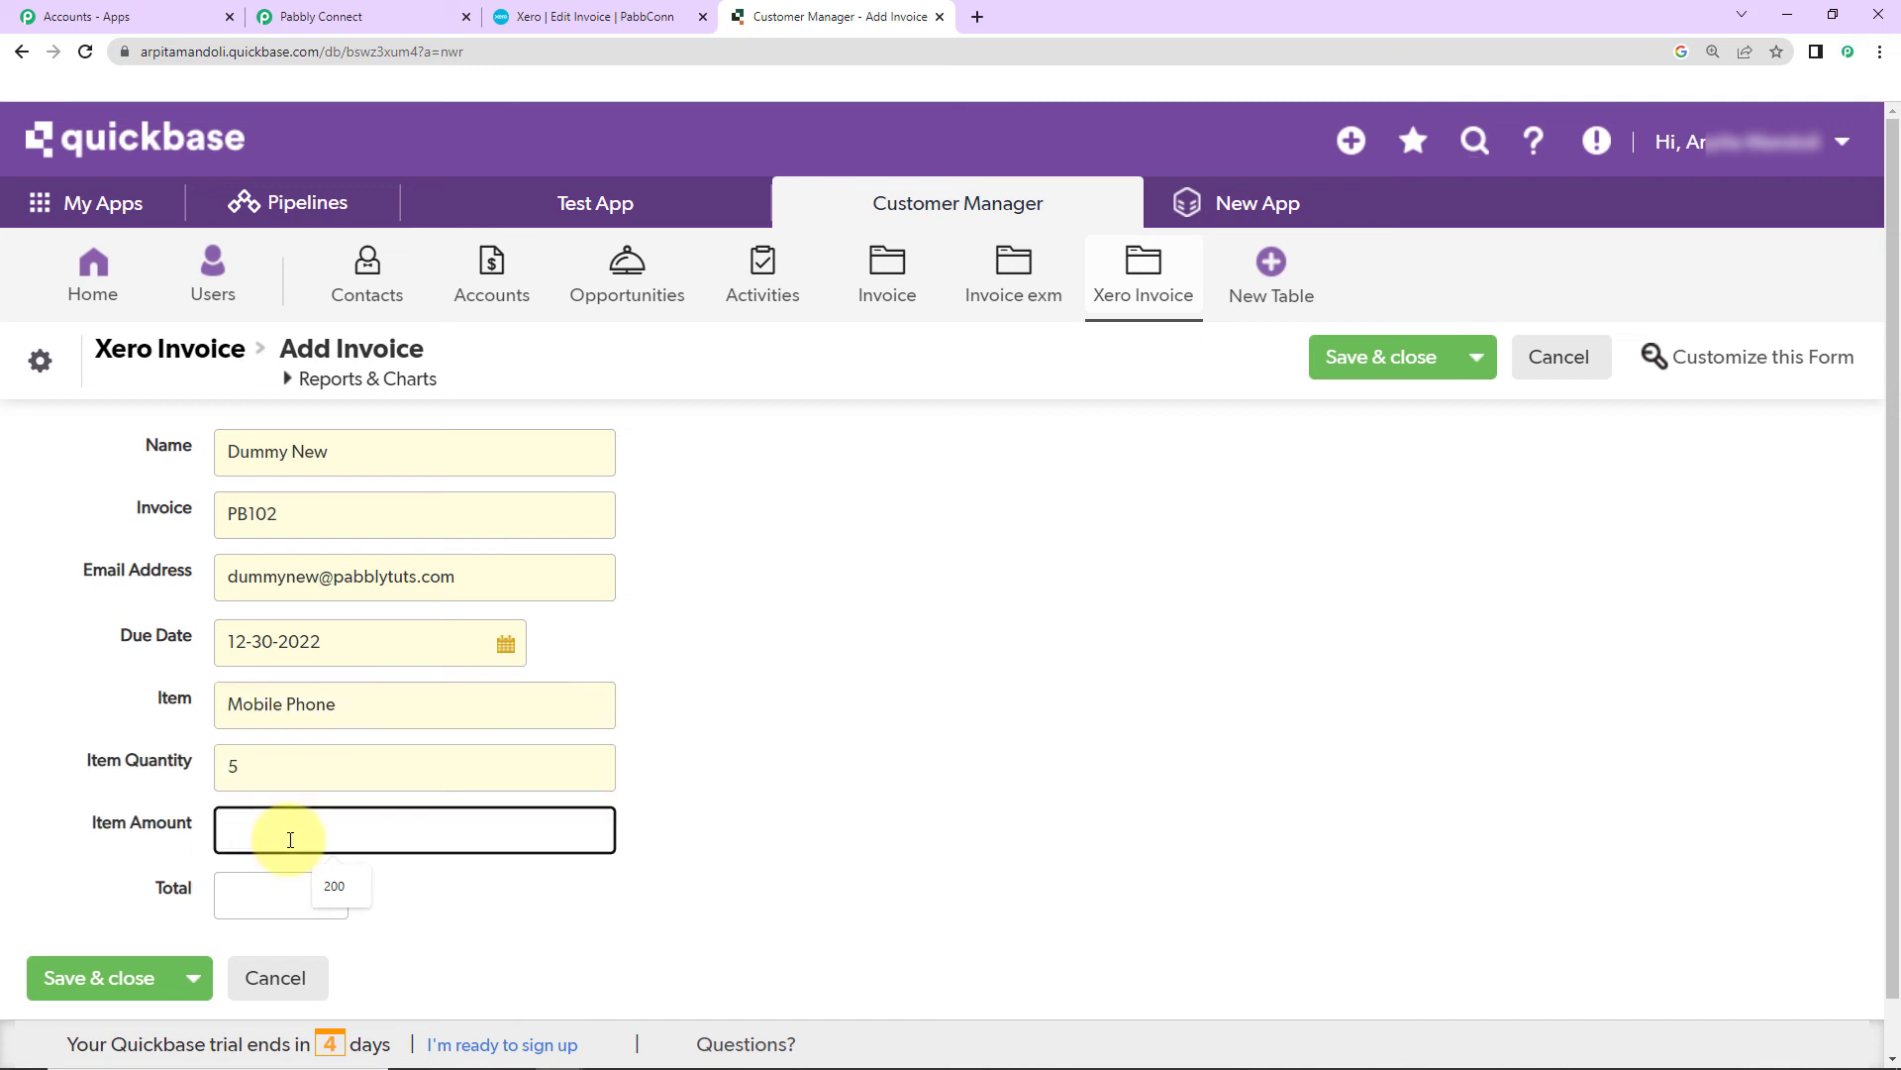
pyautogui.write('100')
pyautogui.click(274, 899)
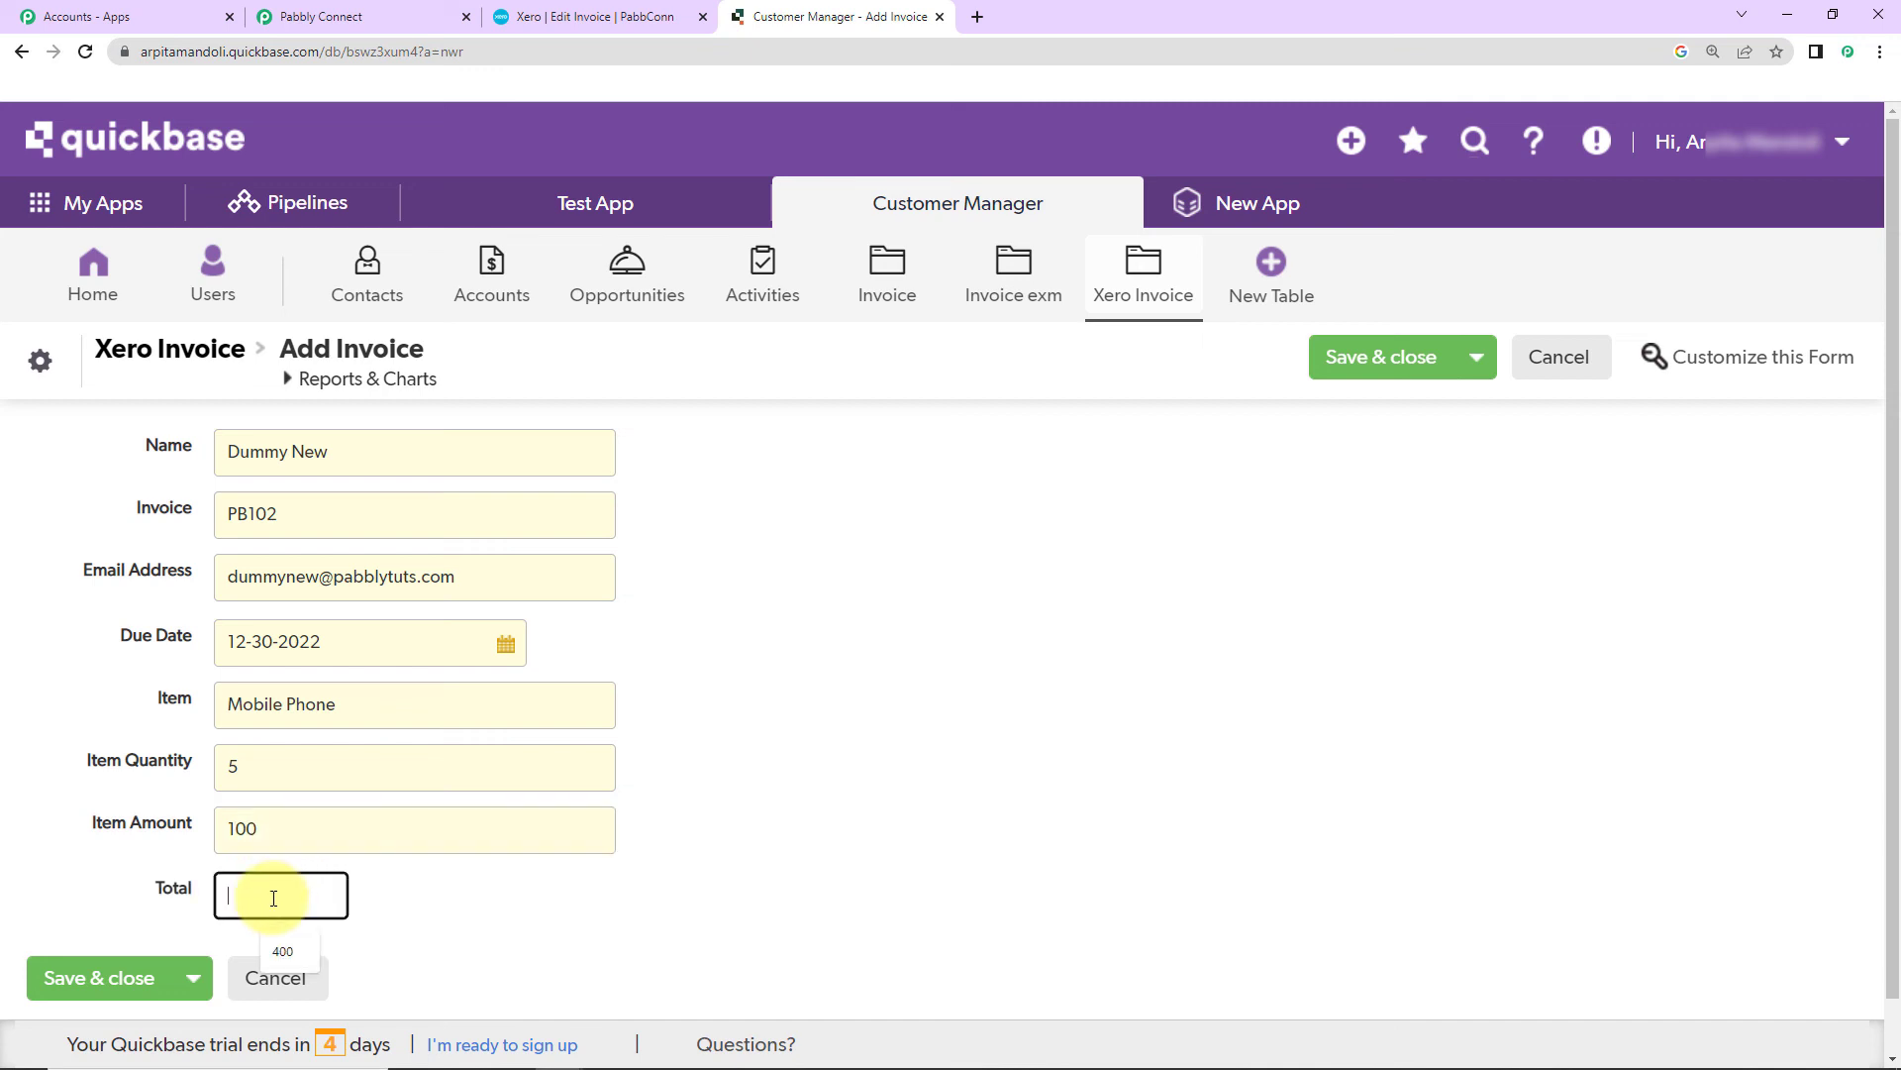
pyautogui.write('500')
pyautogui.click(61, 982)
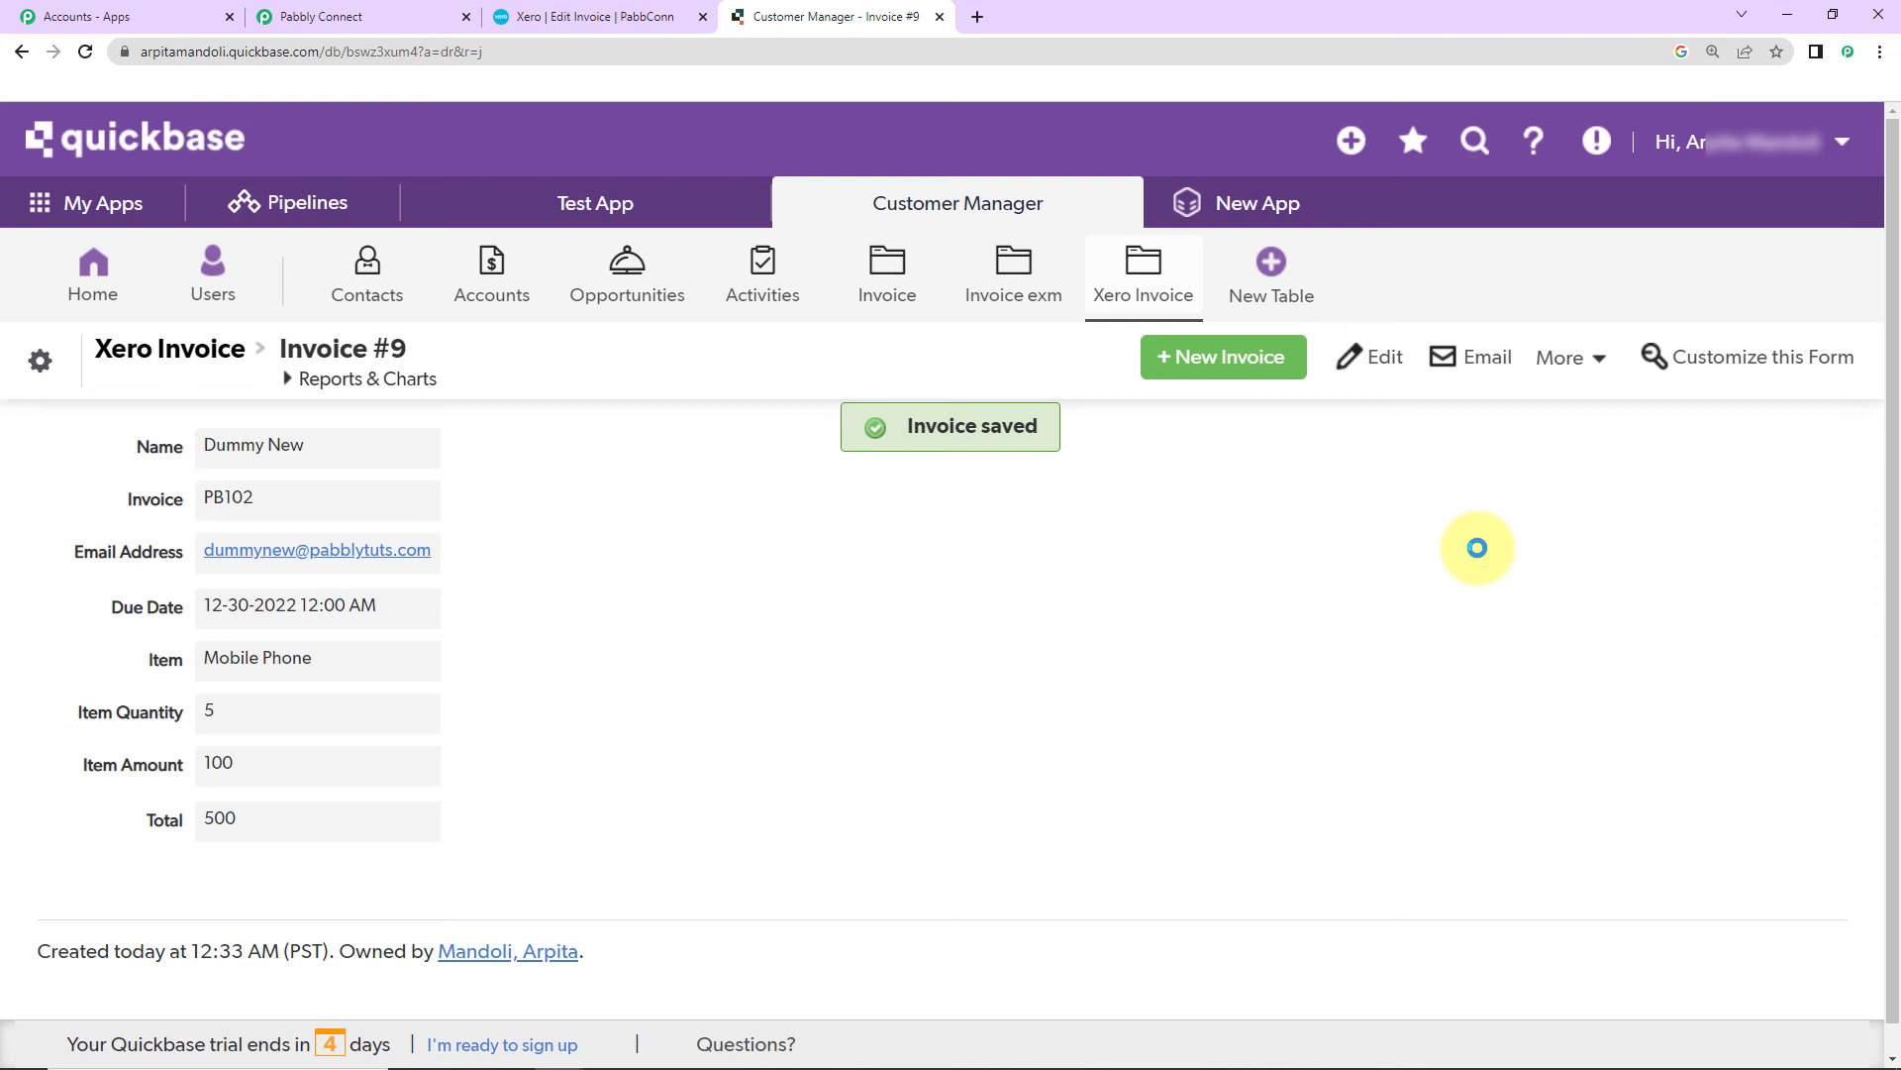
pyautogui.click(570, 20)
# Step: Reload Xero and open draft invoice PB102 showing 5 Mobile Phones at 100.00, totalling 500.00
pyautogui.click(84, 57)
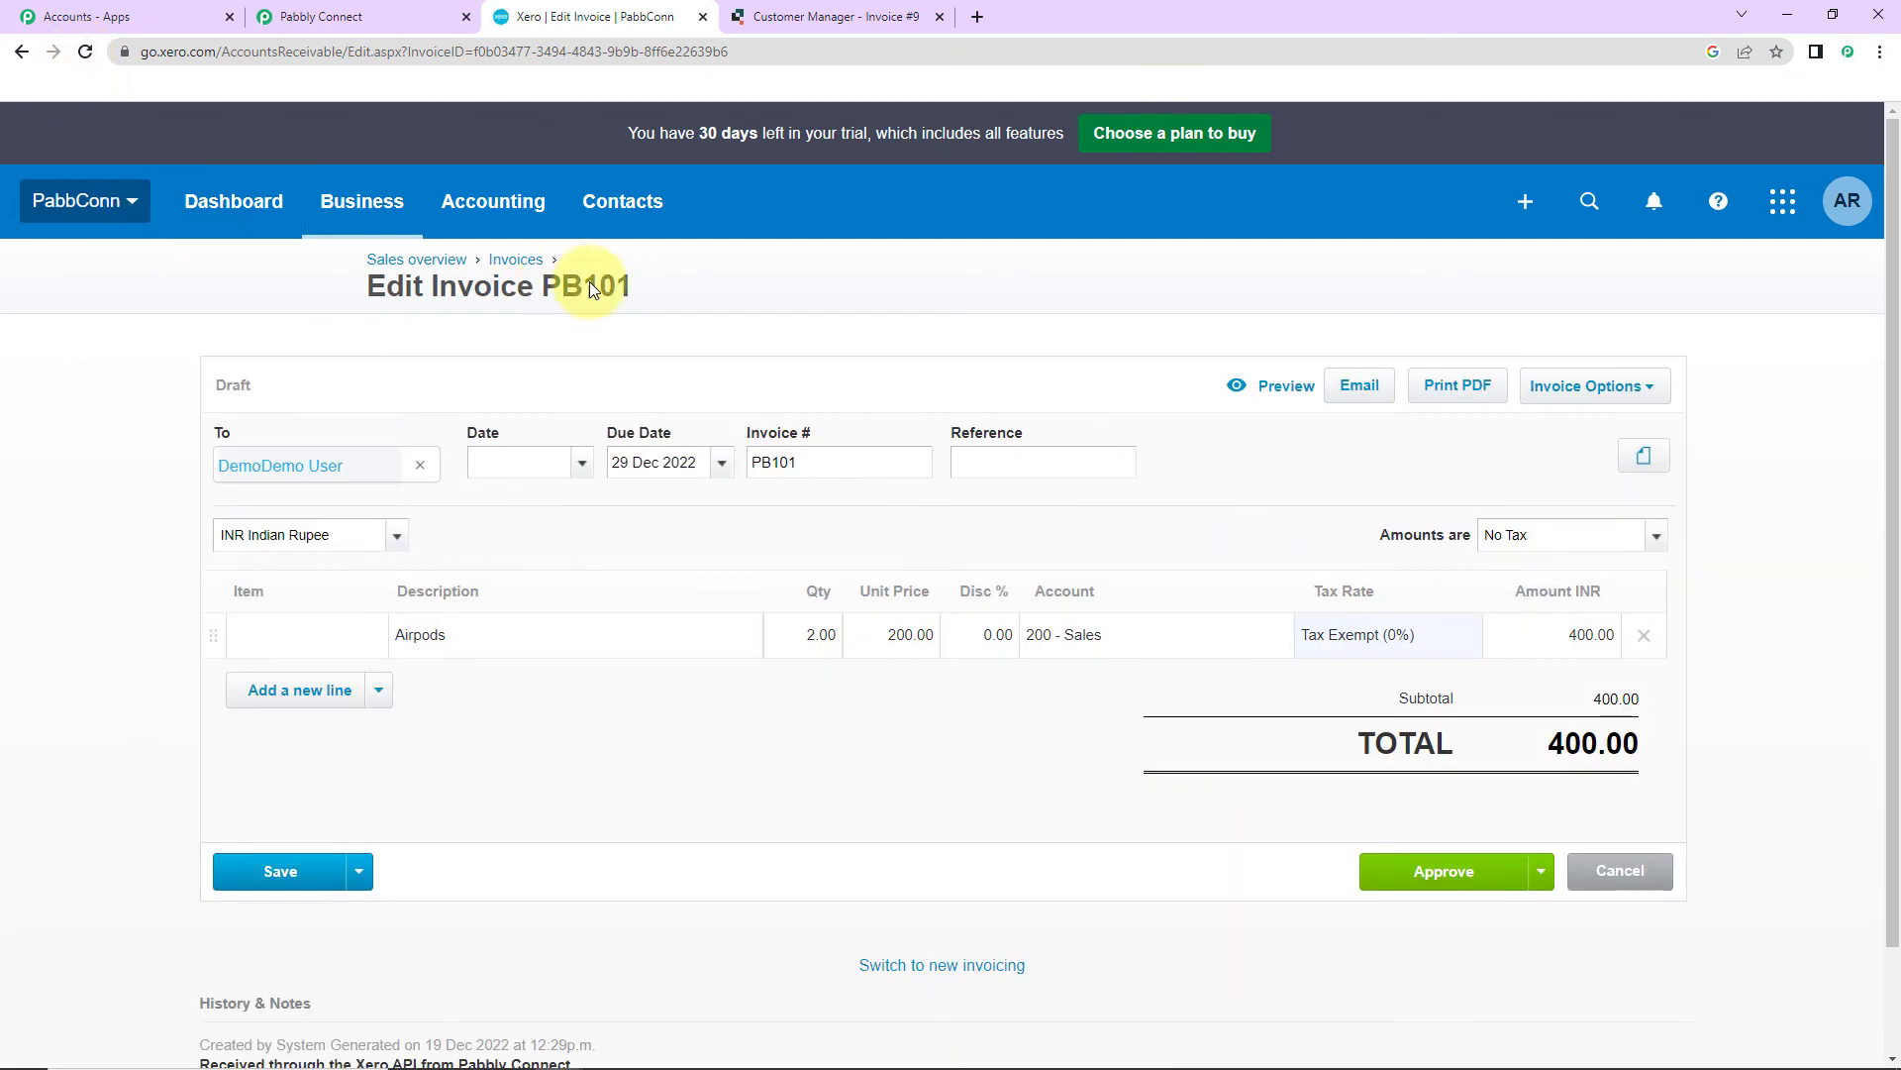
pyautogui.click(362, 208)
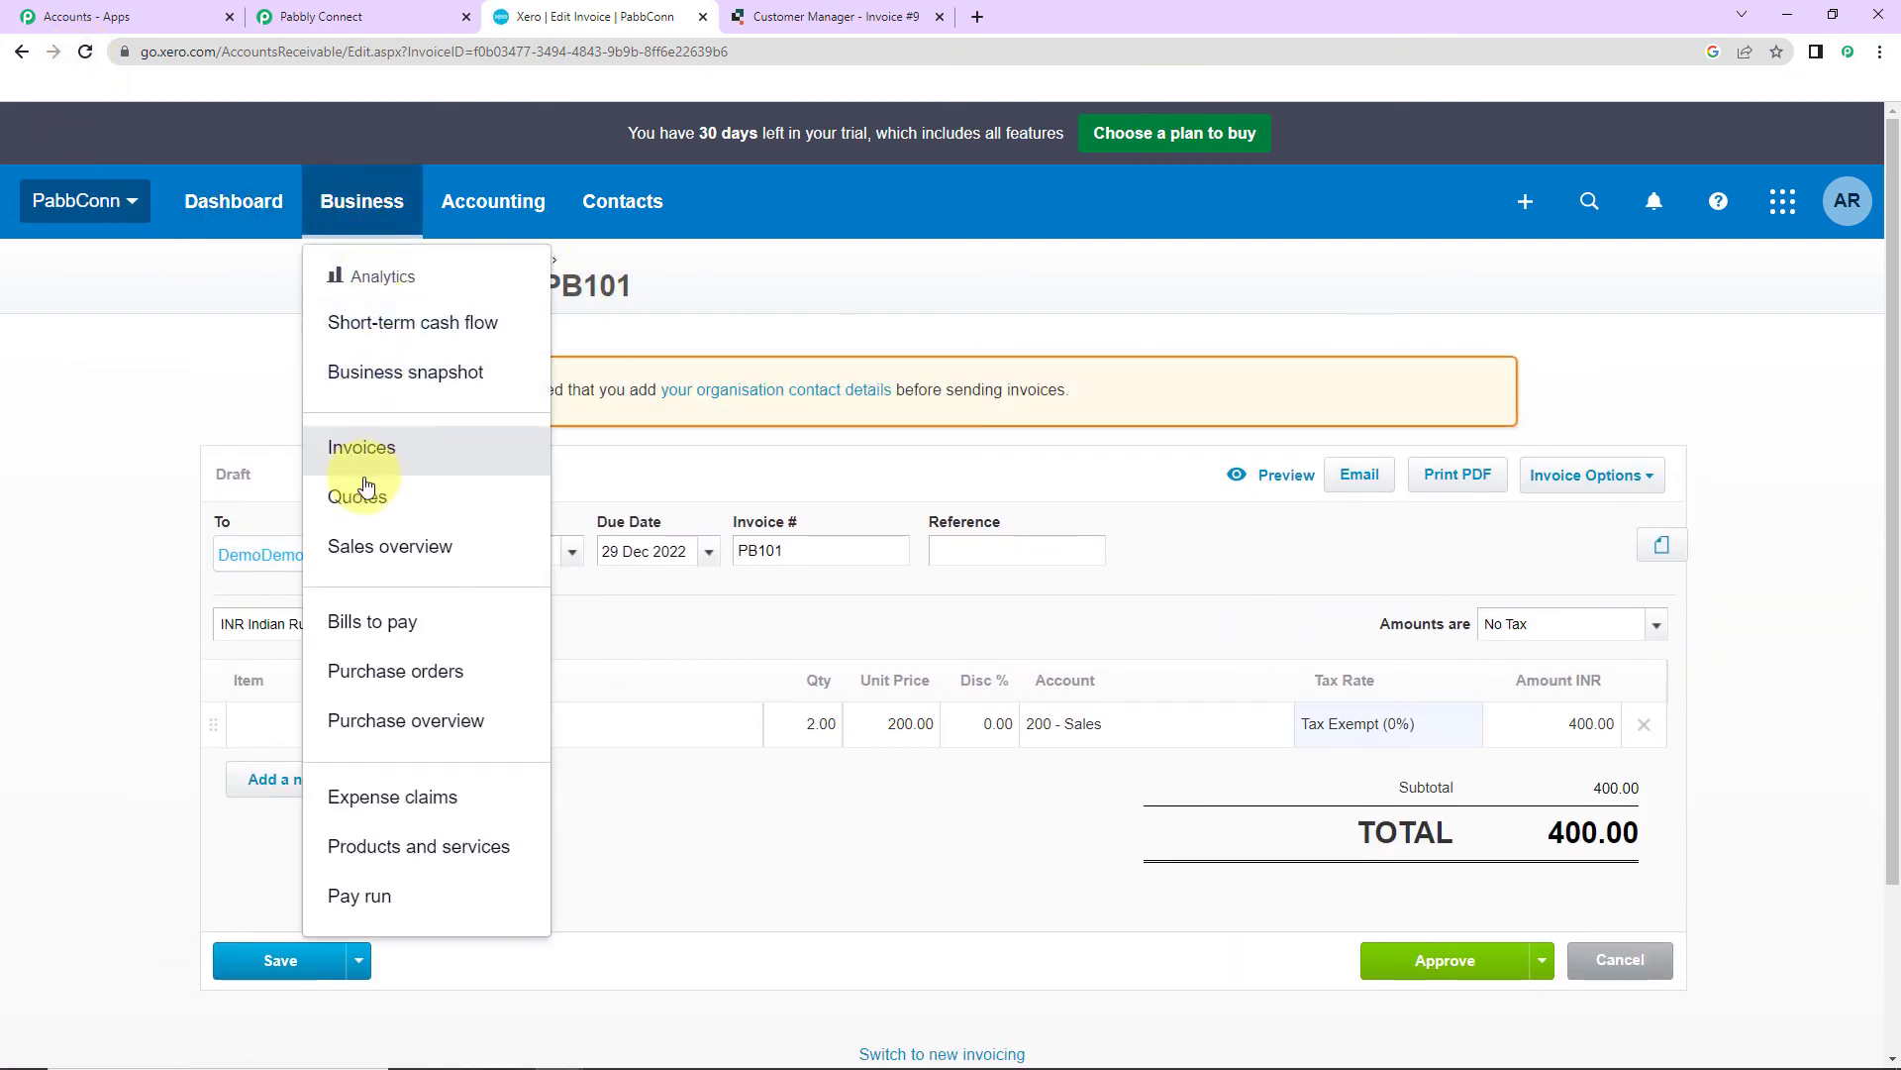
pyautogui.click(368, 440)
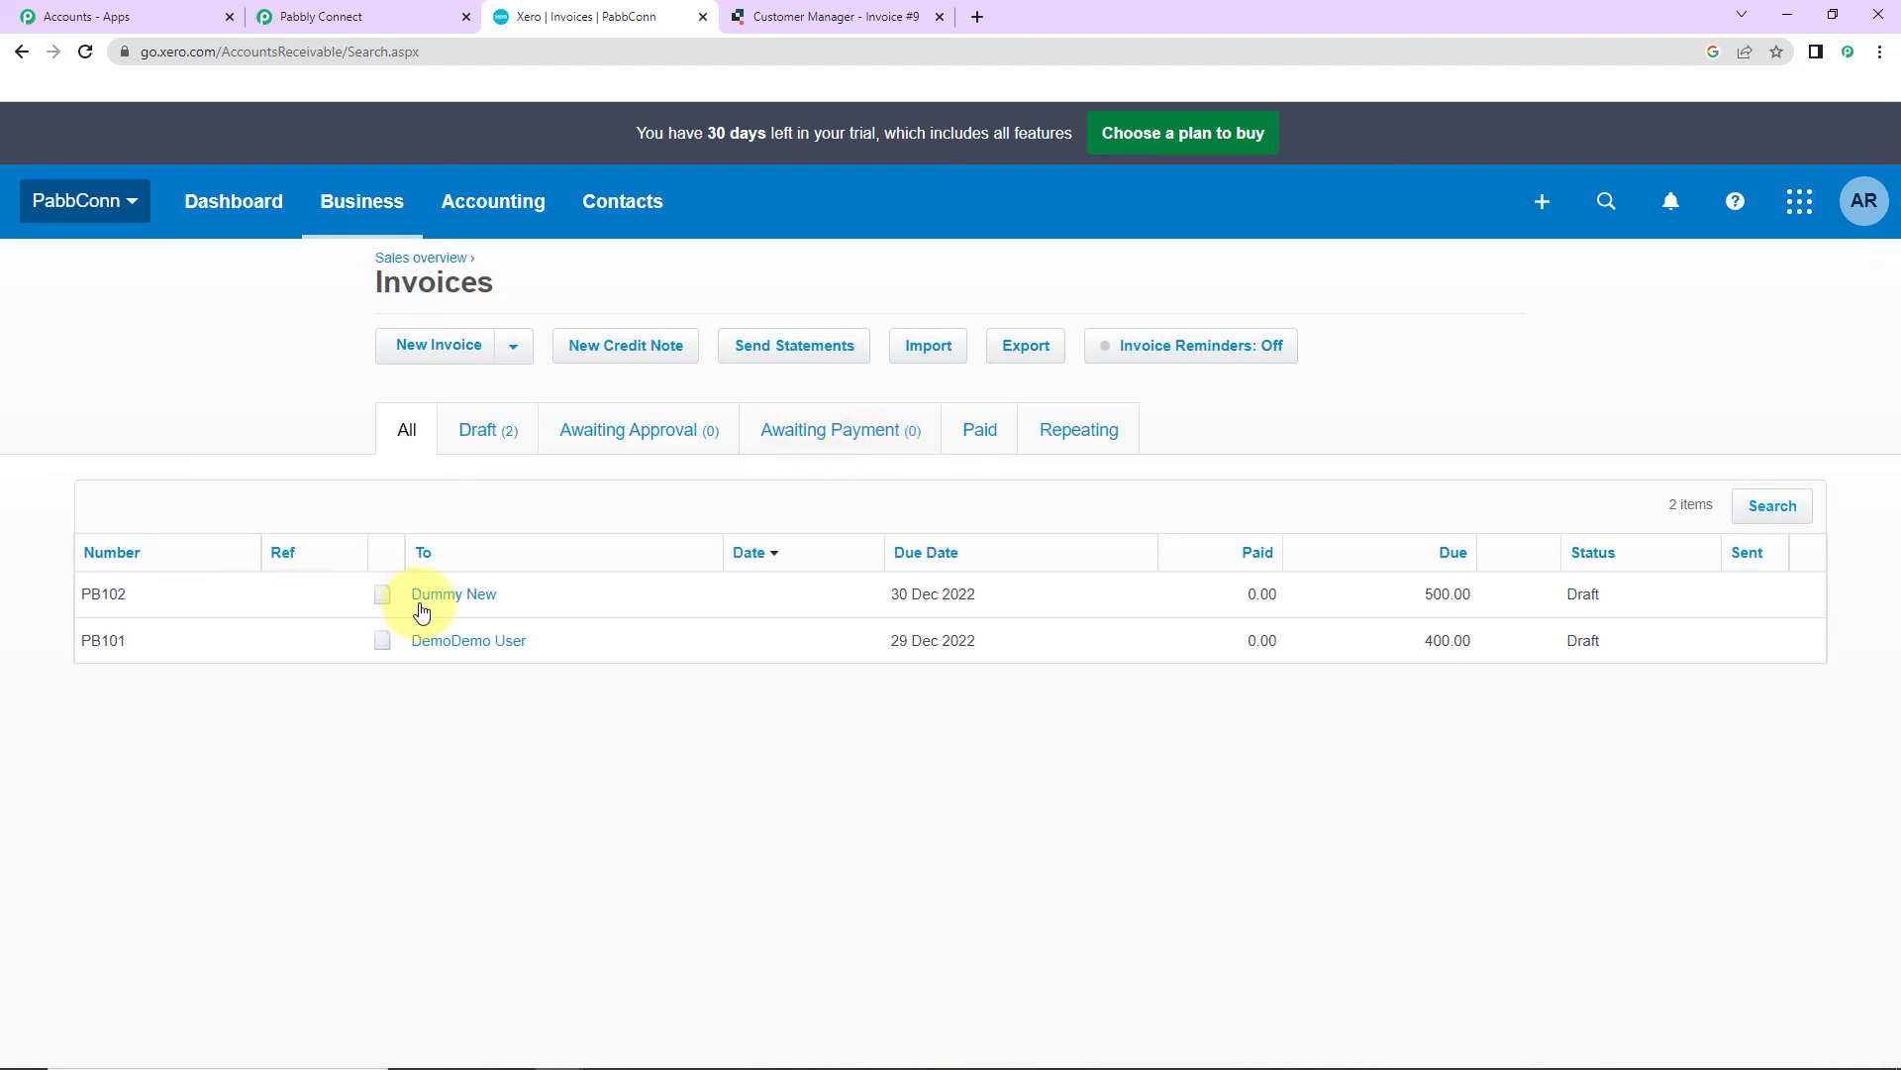
pyautogui.click(421, 611)
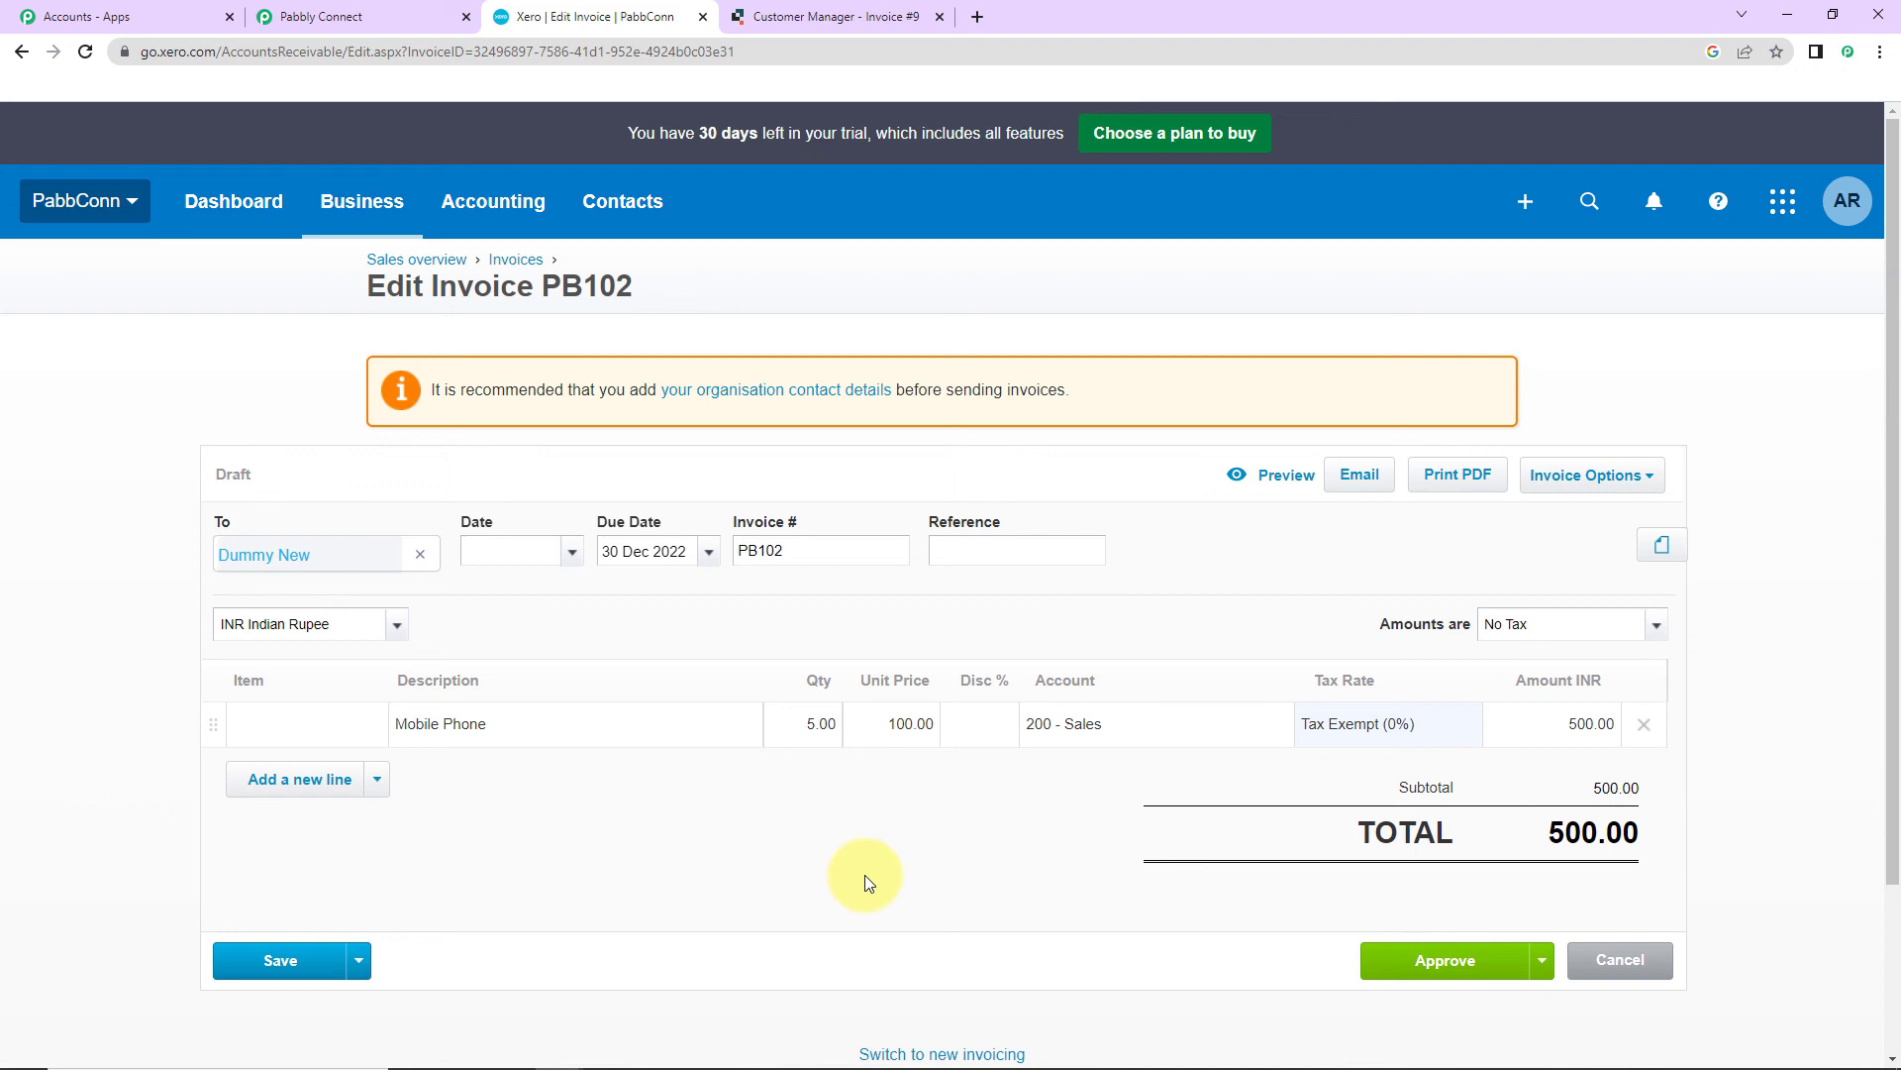
pyautogui.click(361, 19)
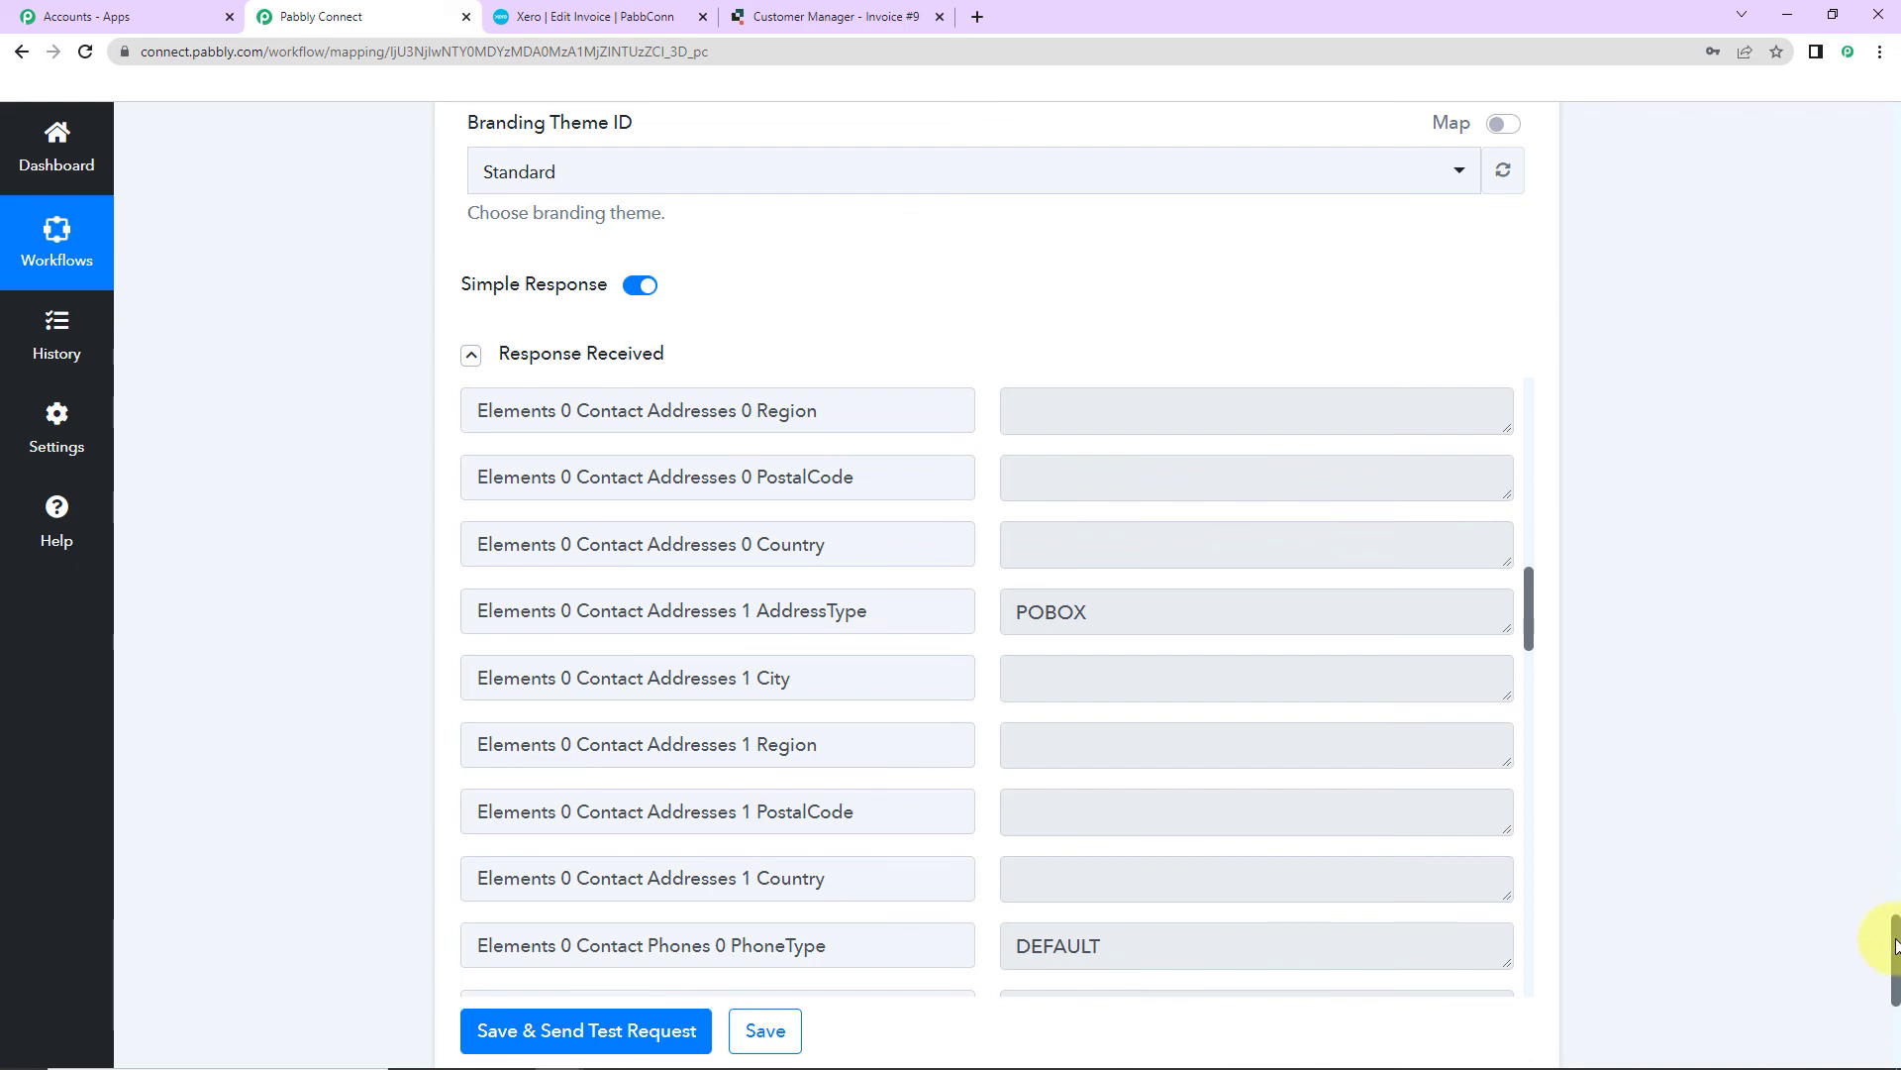
# Step: Scroll to the top and collapse the Quickbase trigger, Date/Time Formatter and Xero invoice cards
pyautogui.moveTo(1897, 901); pyautogui.dragTo(1838, 72)
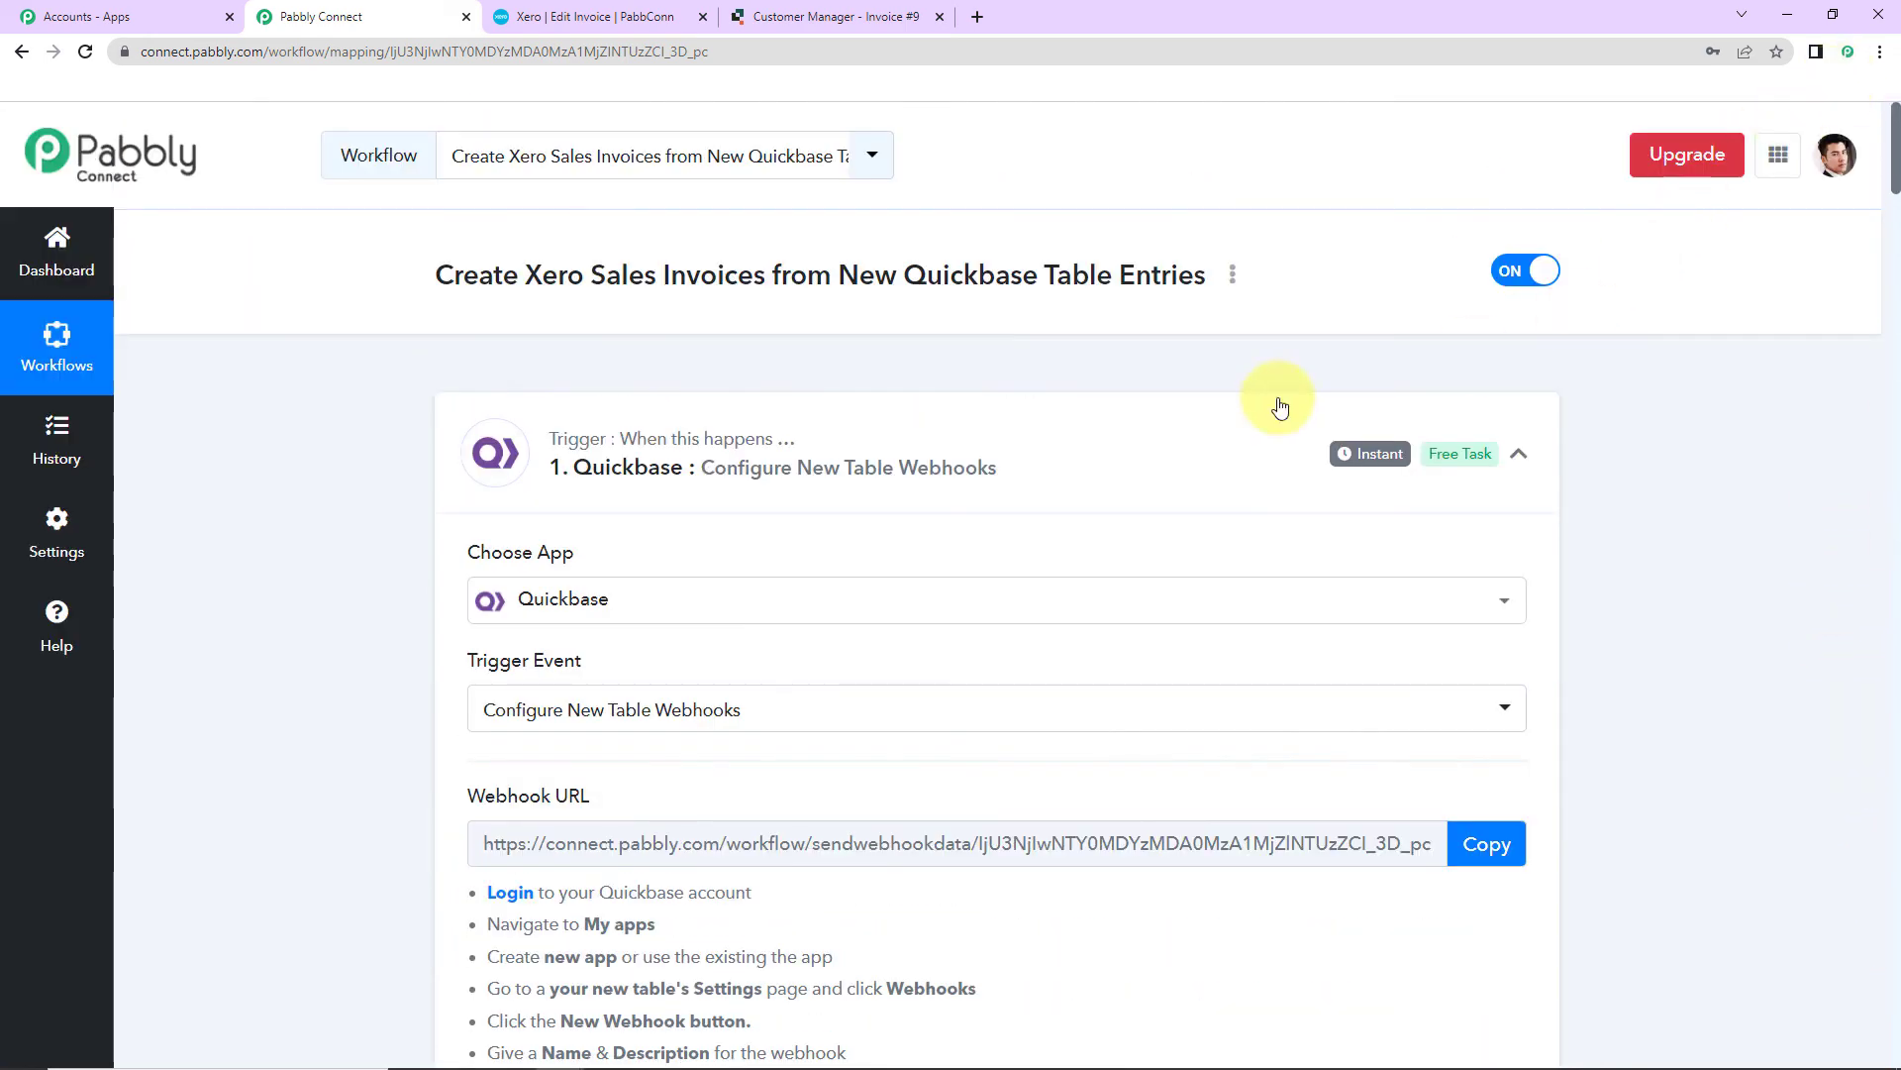
pyautogui.click(1520, 458)
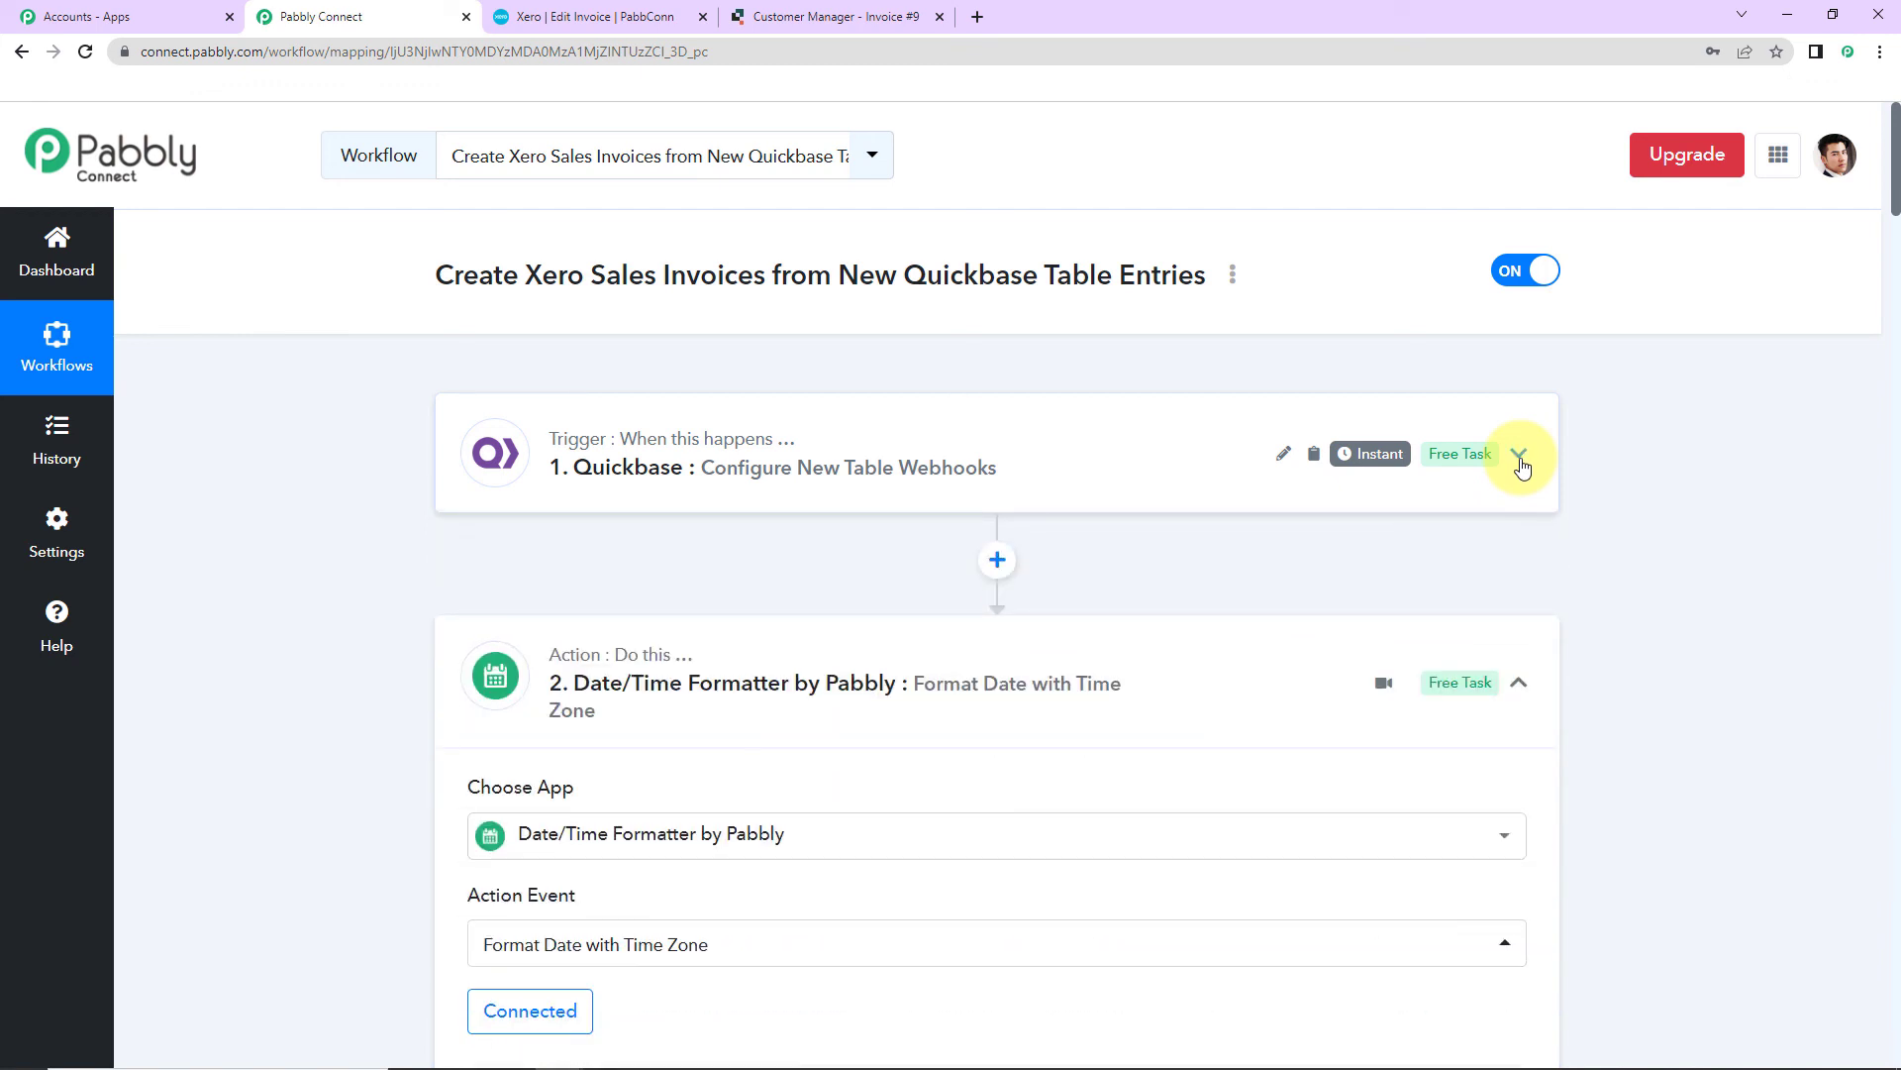
pyautogui.click(1520, 683)
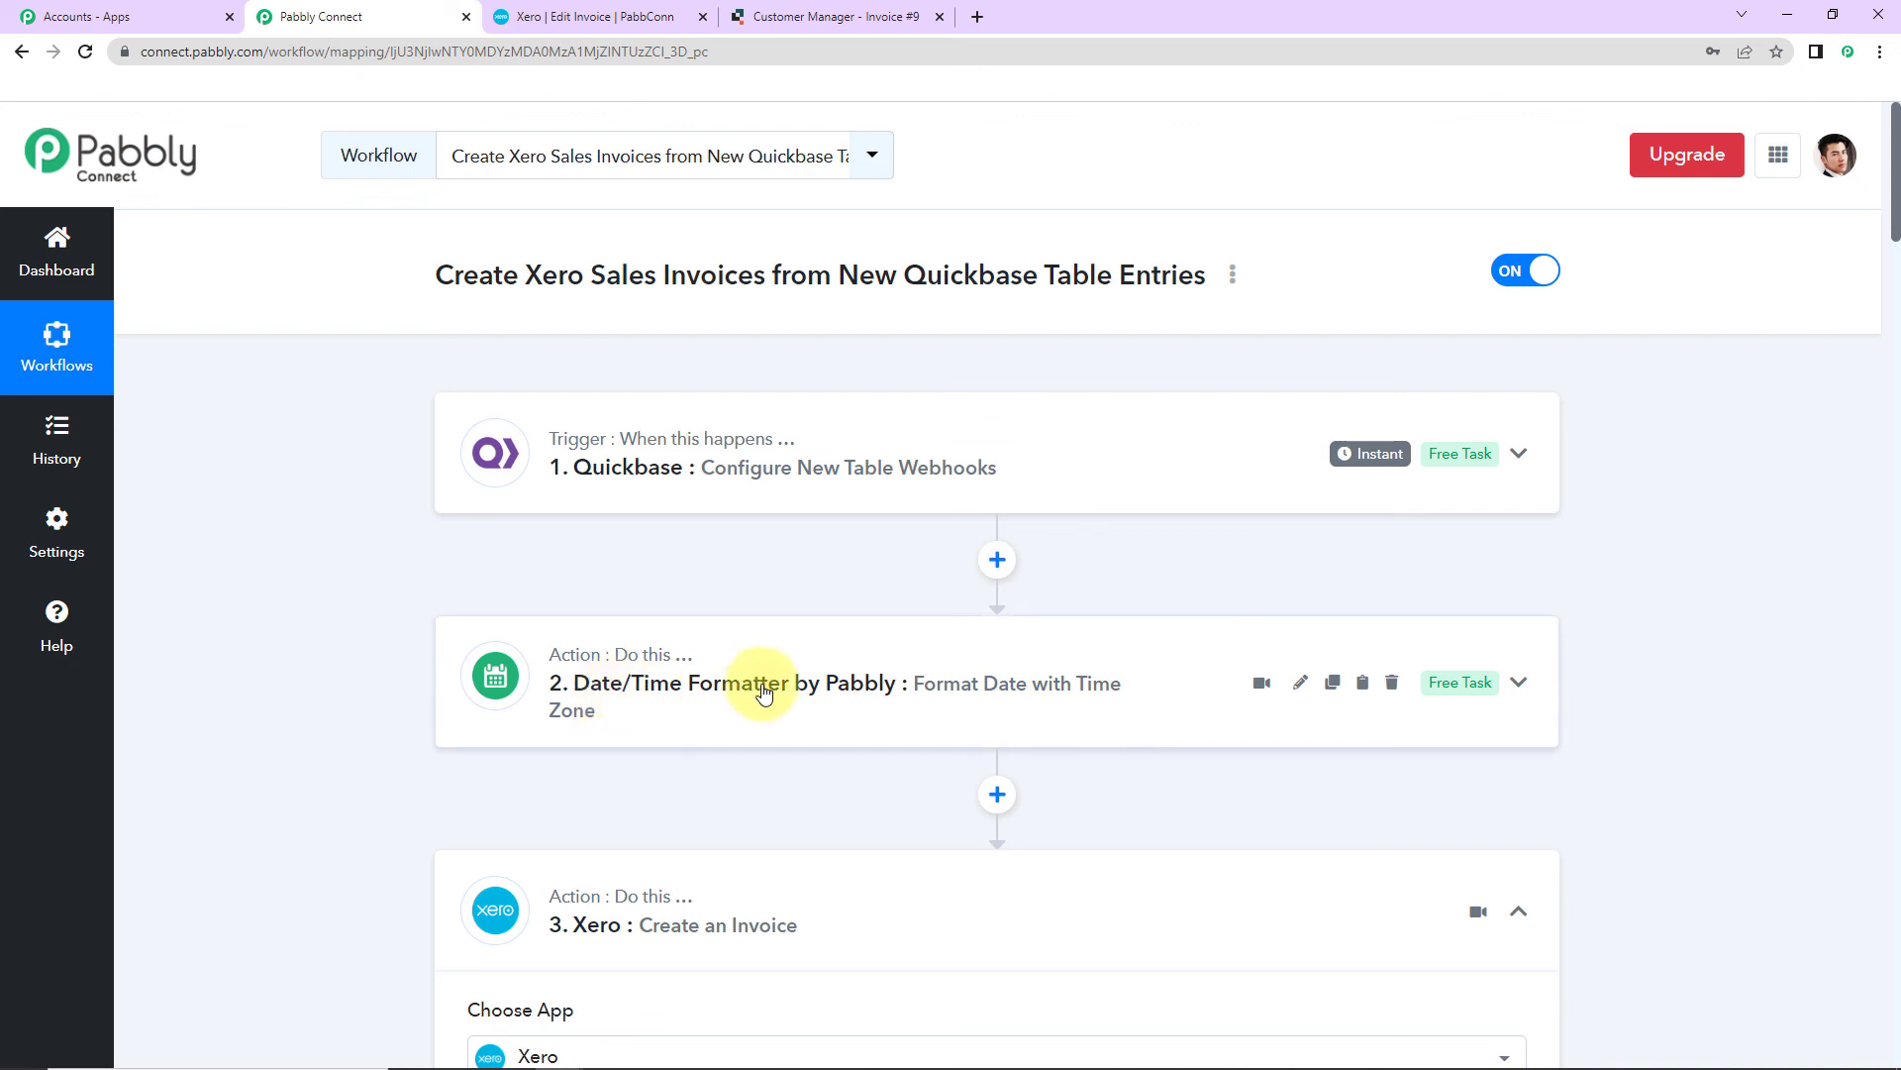
pyautogui.click(1519, 911)
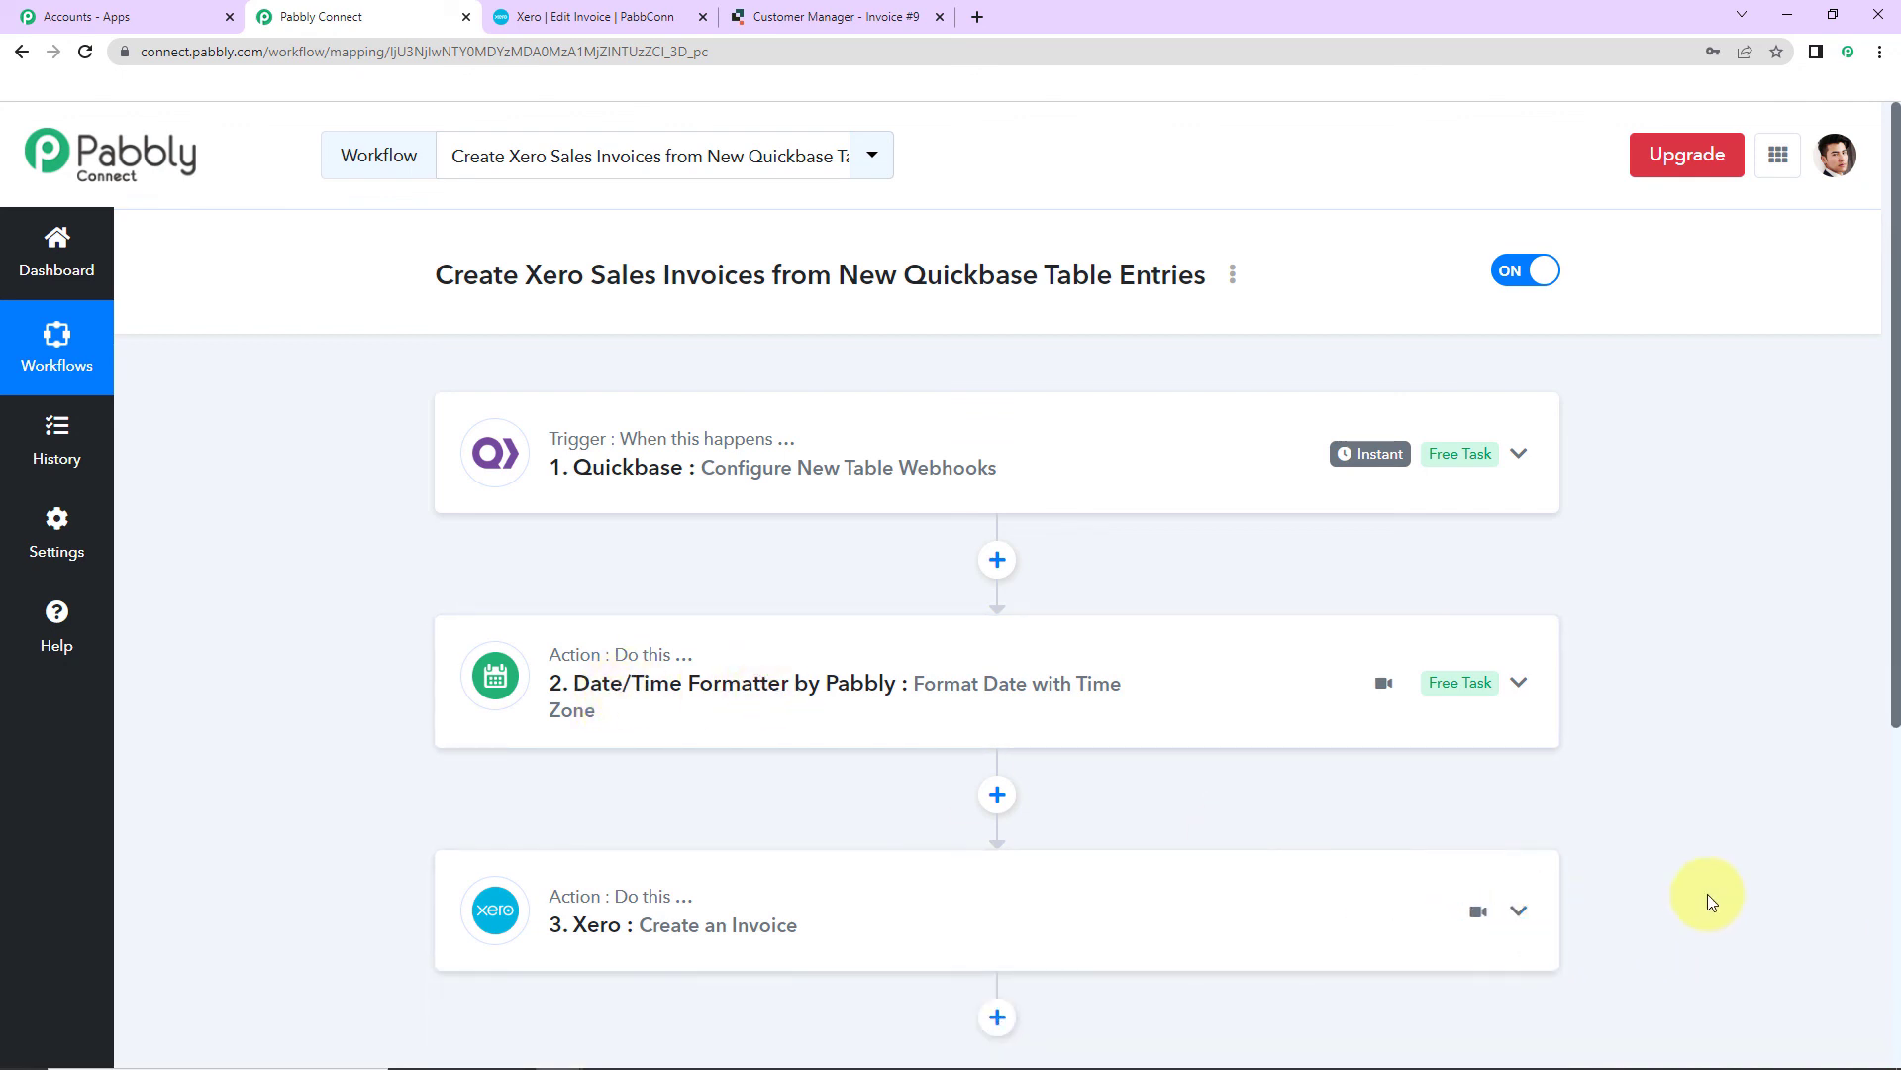